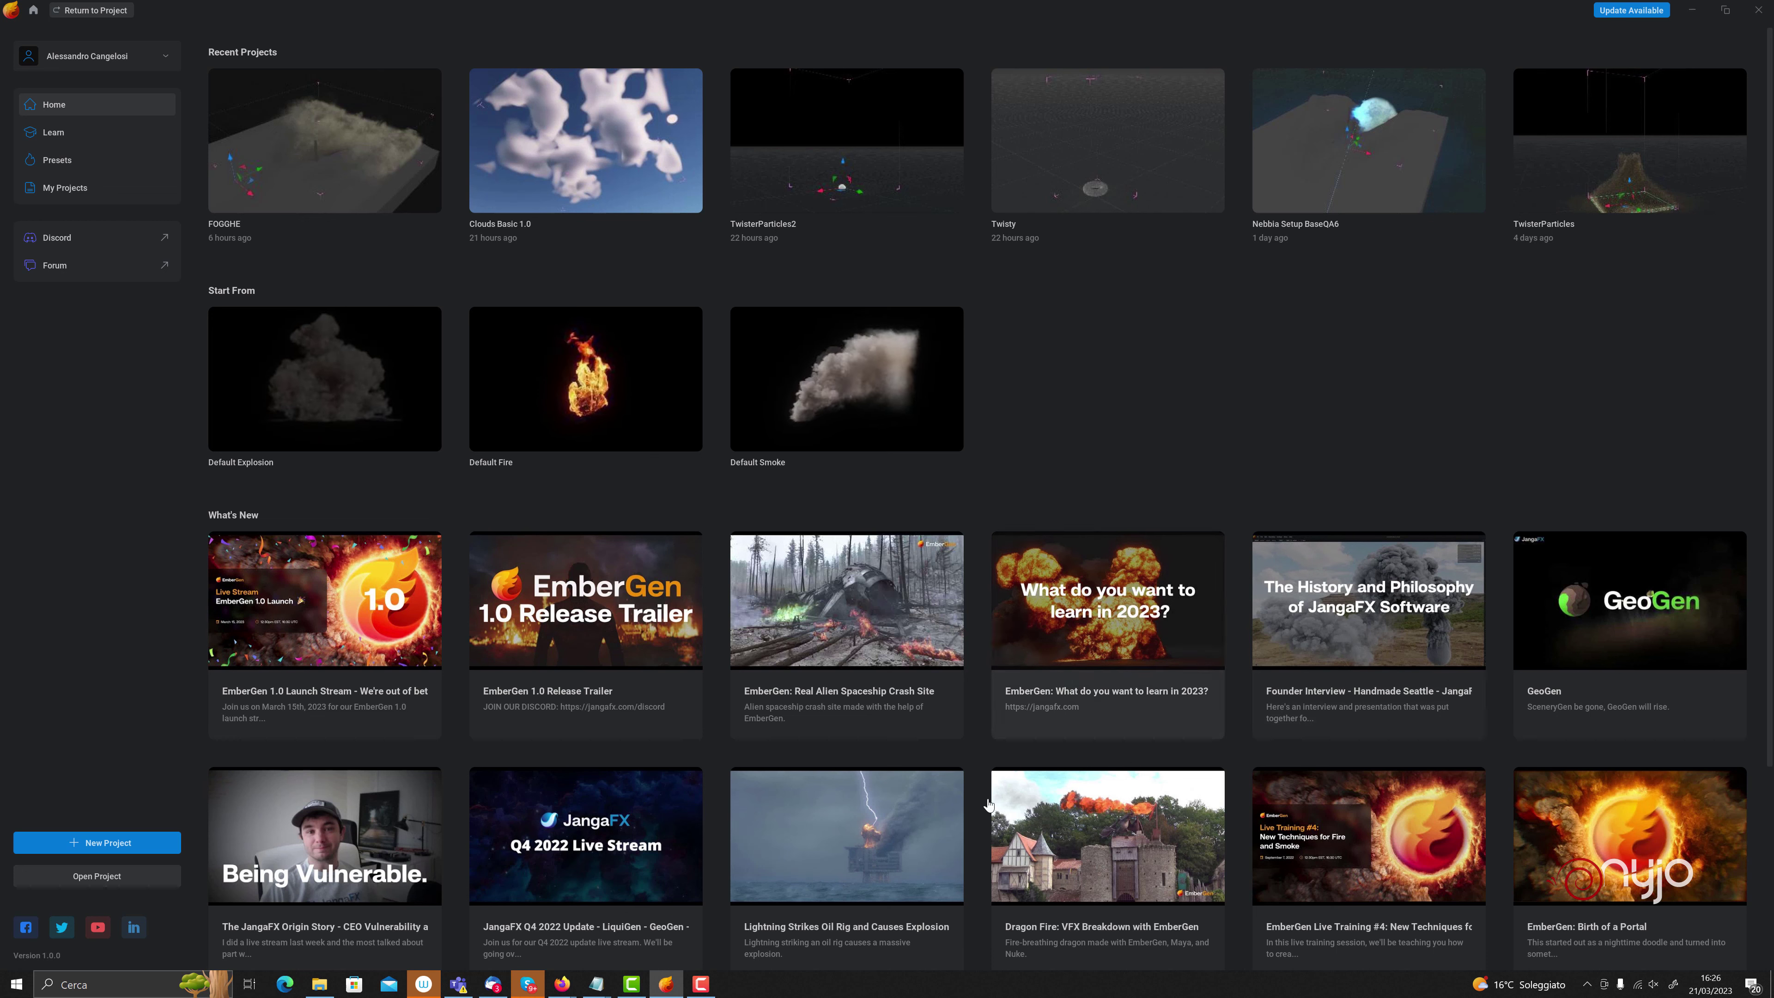
Bring the Firefox window with the EmberGen Lezione 04 static clouds tutorial to the front
{"action": "key", "text": "alt+Tab"}
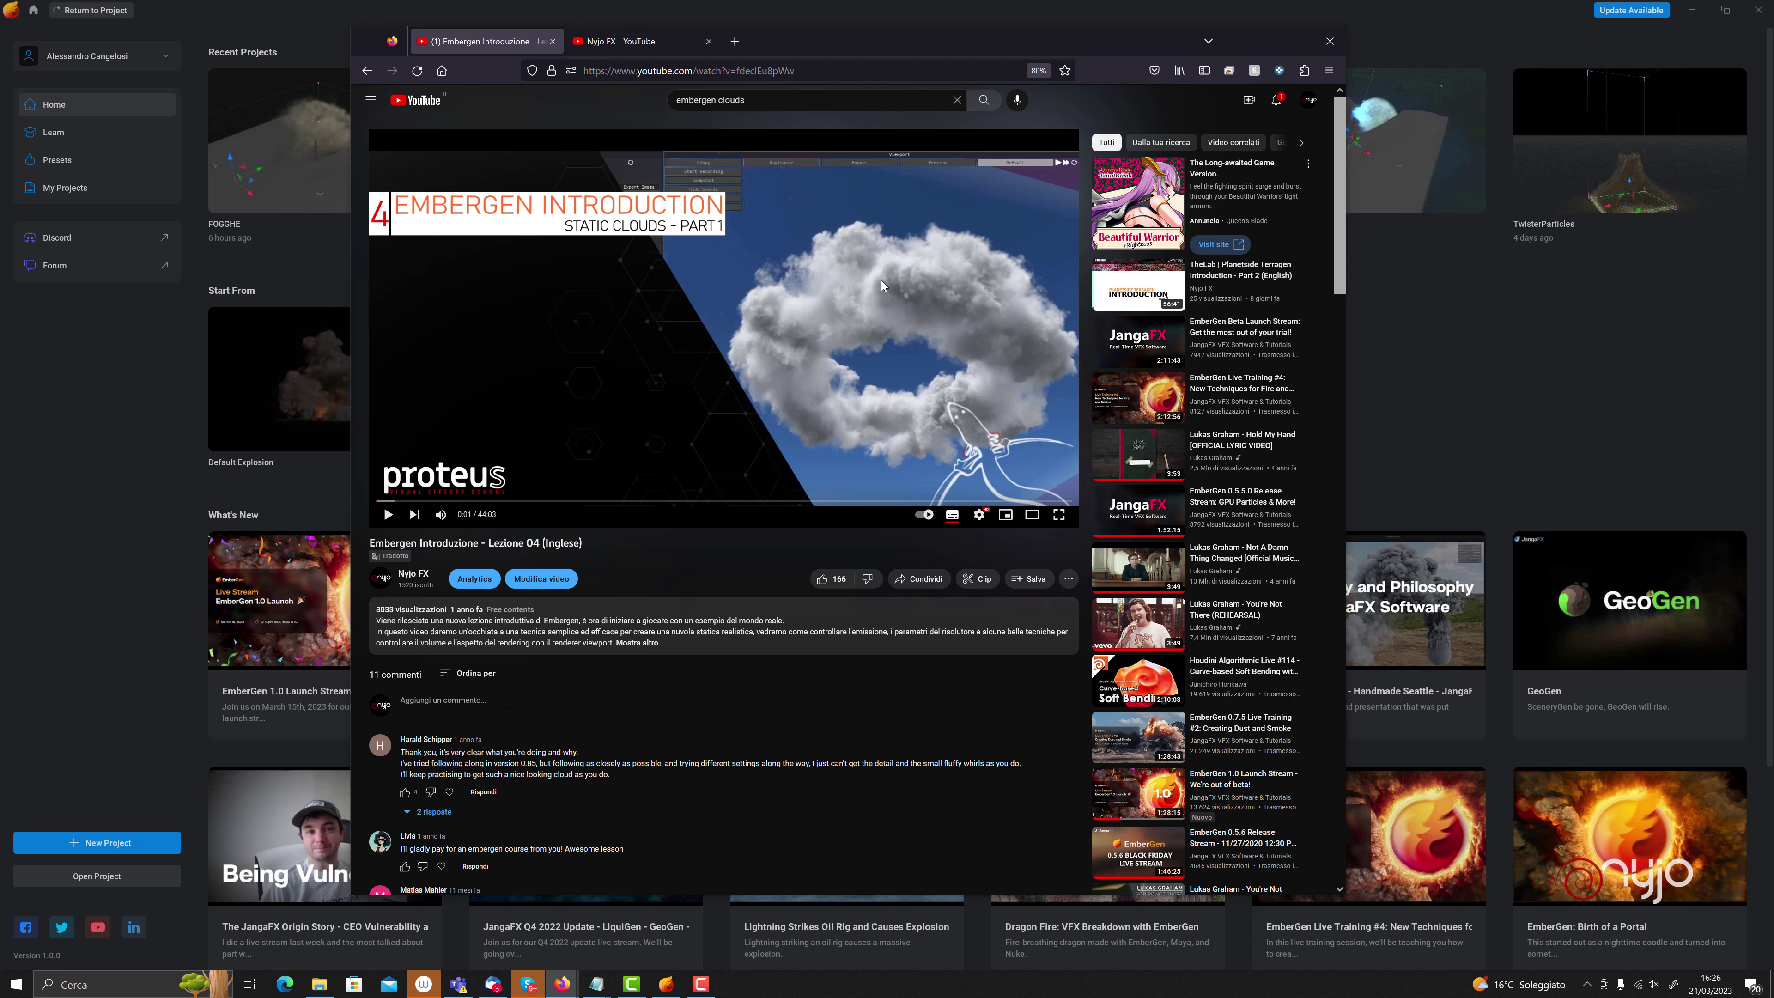
{"action": "mouse_move", "coordinate": [970, 360]}
{"action": "mouse_move", "coordinate": [720, 325]}
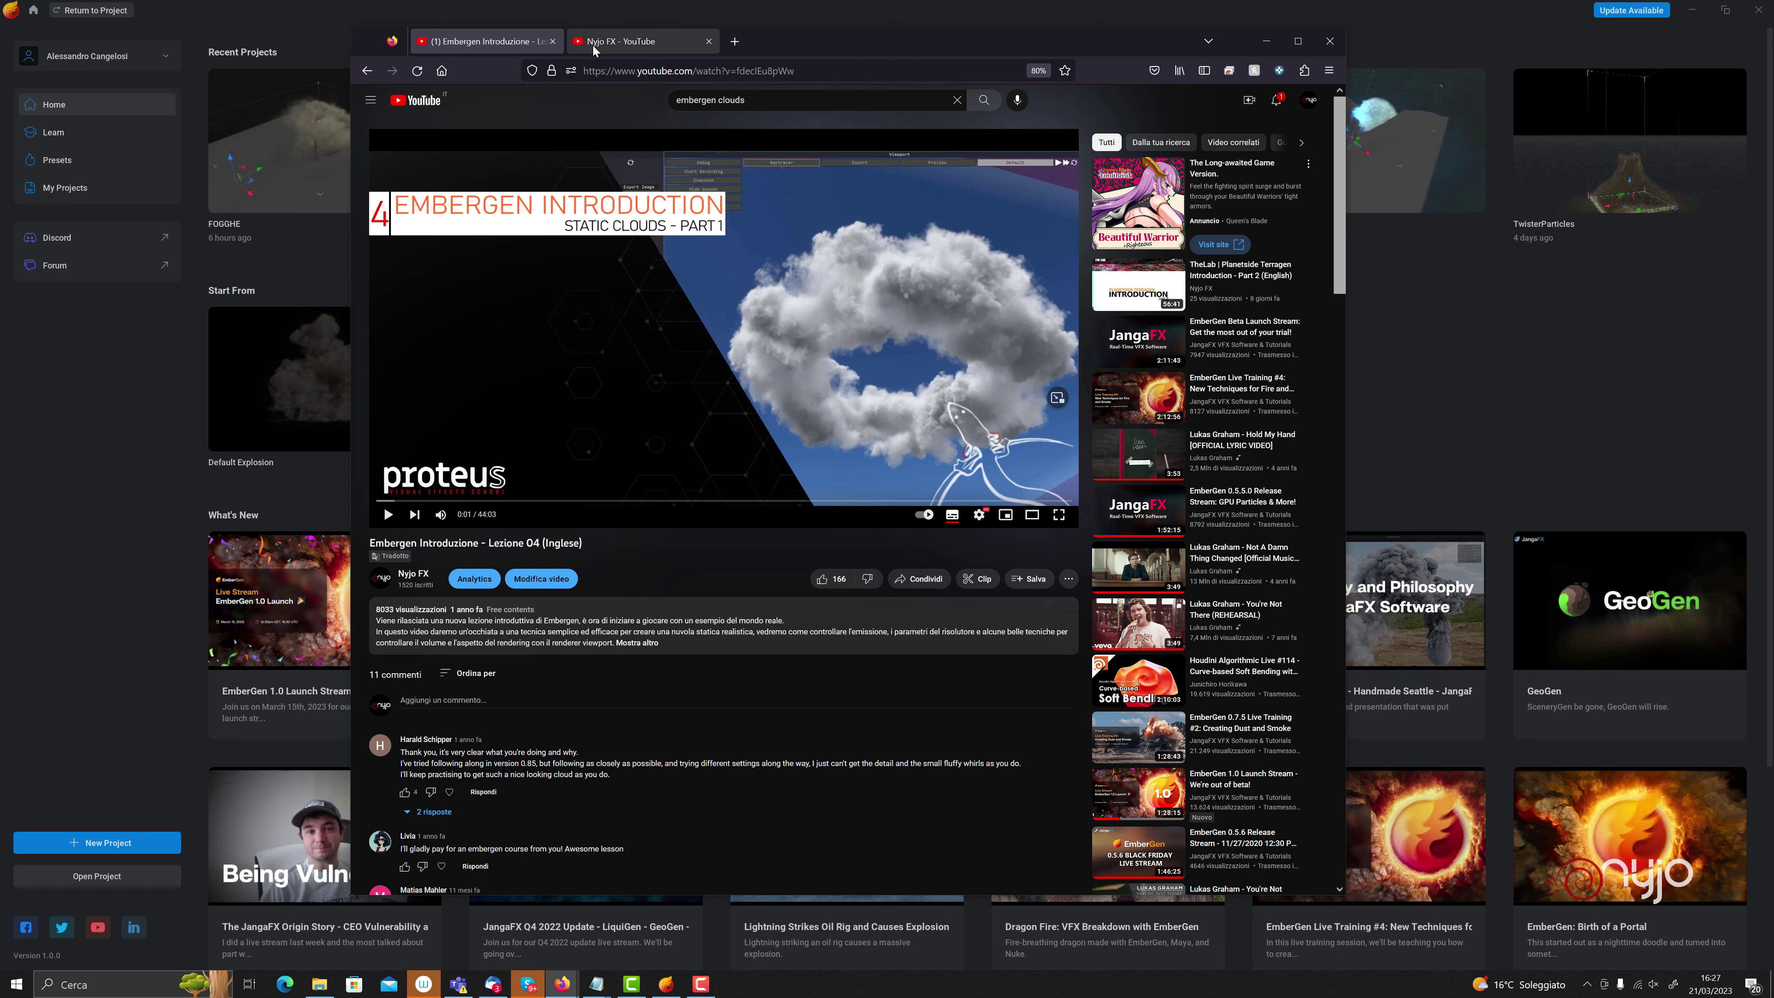
Browse the Nyjo FX channel page, then minimize Firefox to reveal EmberGen's home screen
{"action": "left_click", "coordinate": [595, 46]}
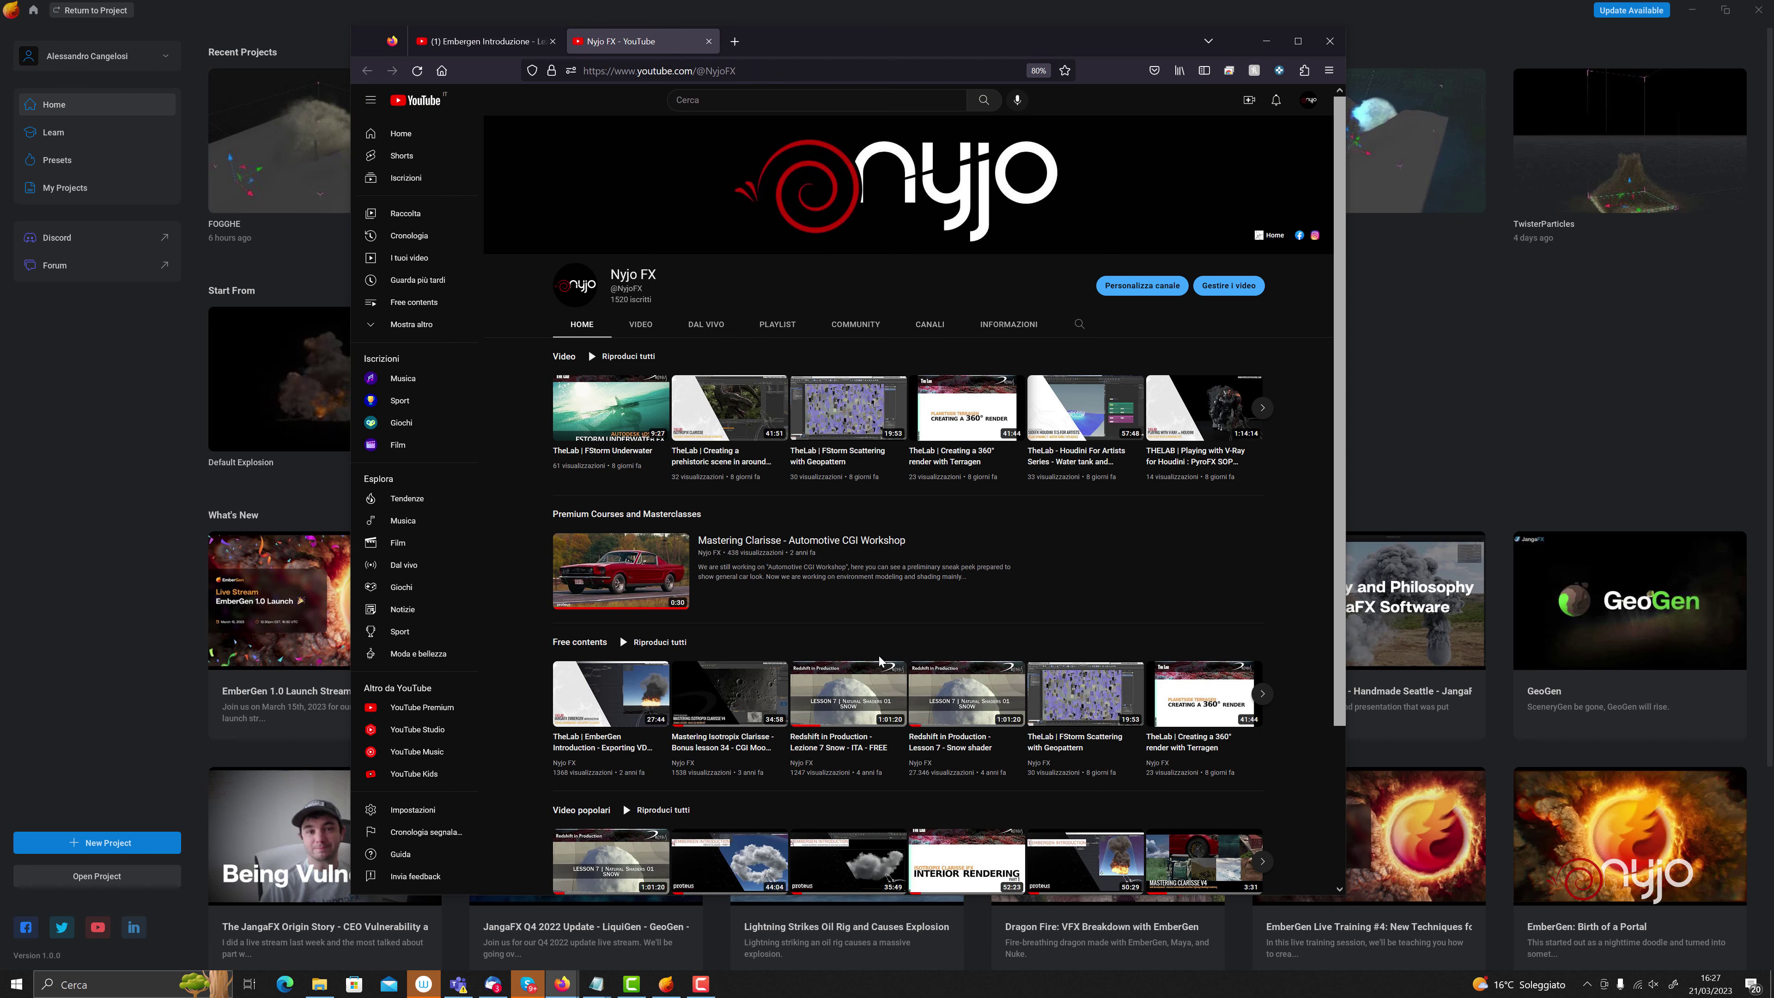
{"action": "scroll", "coordinate": [1037, 610], "scroll_direction": "down", "scroll_amount": 3}
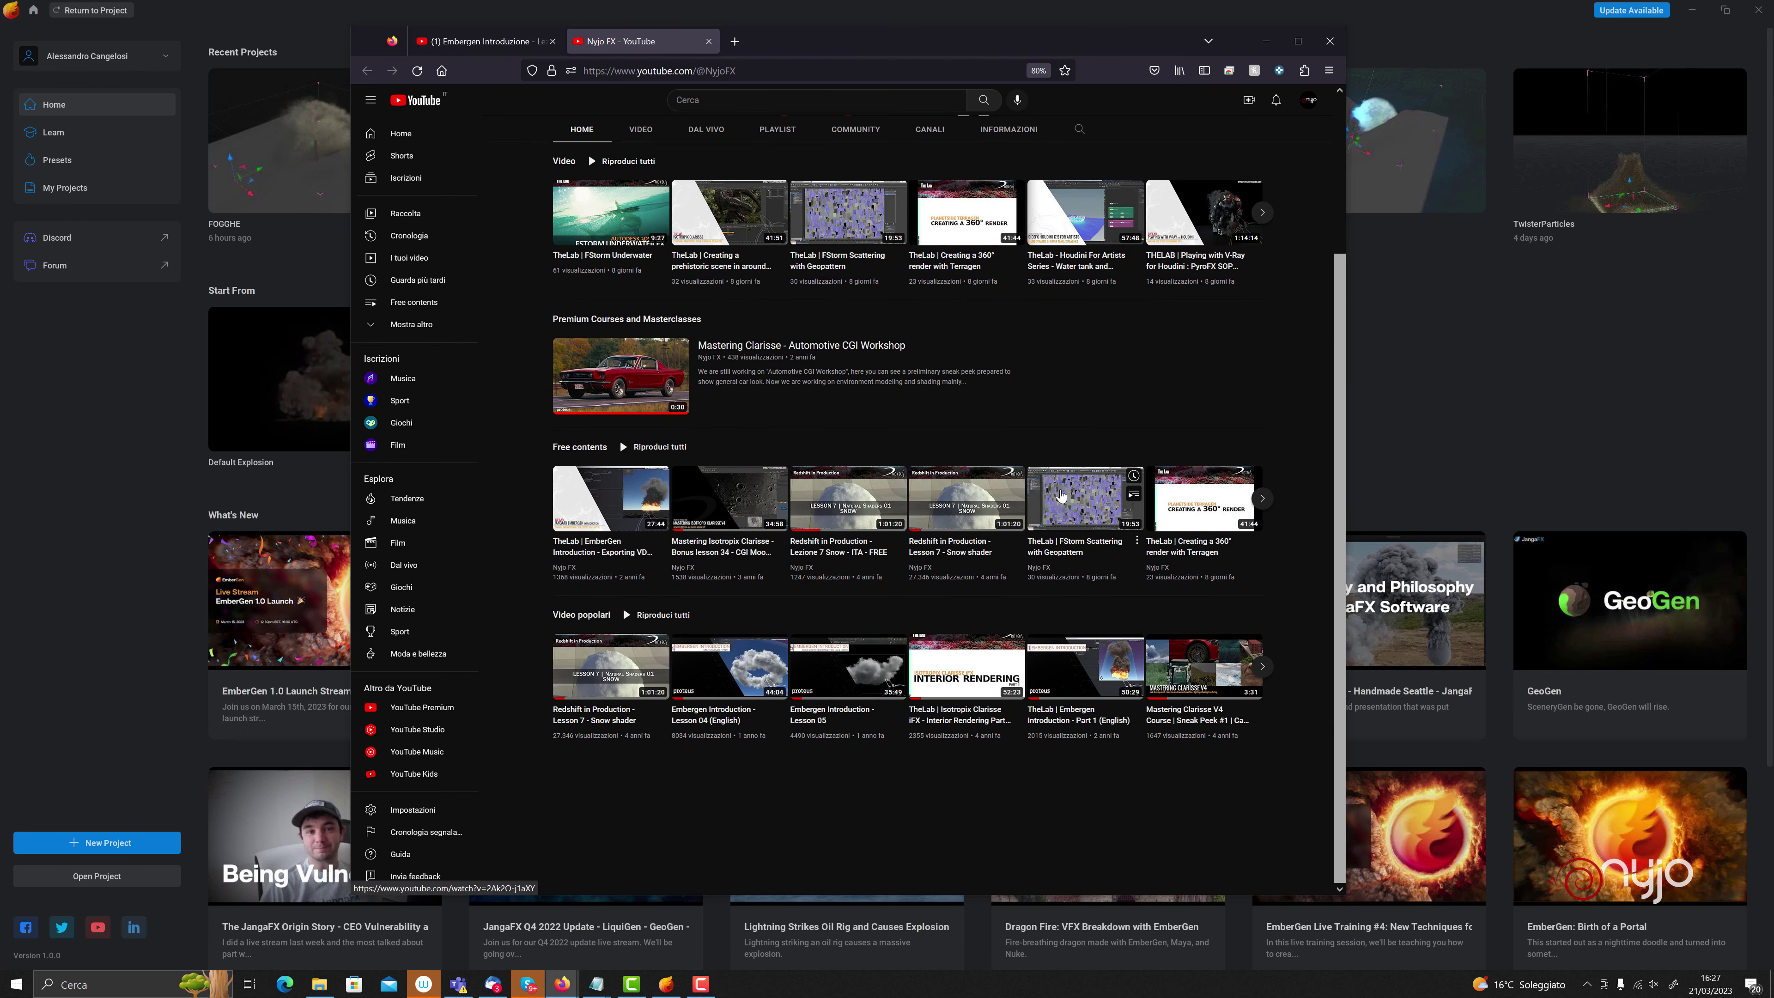
{"action": "scroll", "coordinate": [1059, 495], "scroll_direction": "up", "scroll_amount": 3}
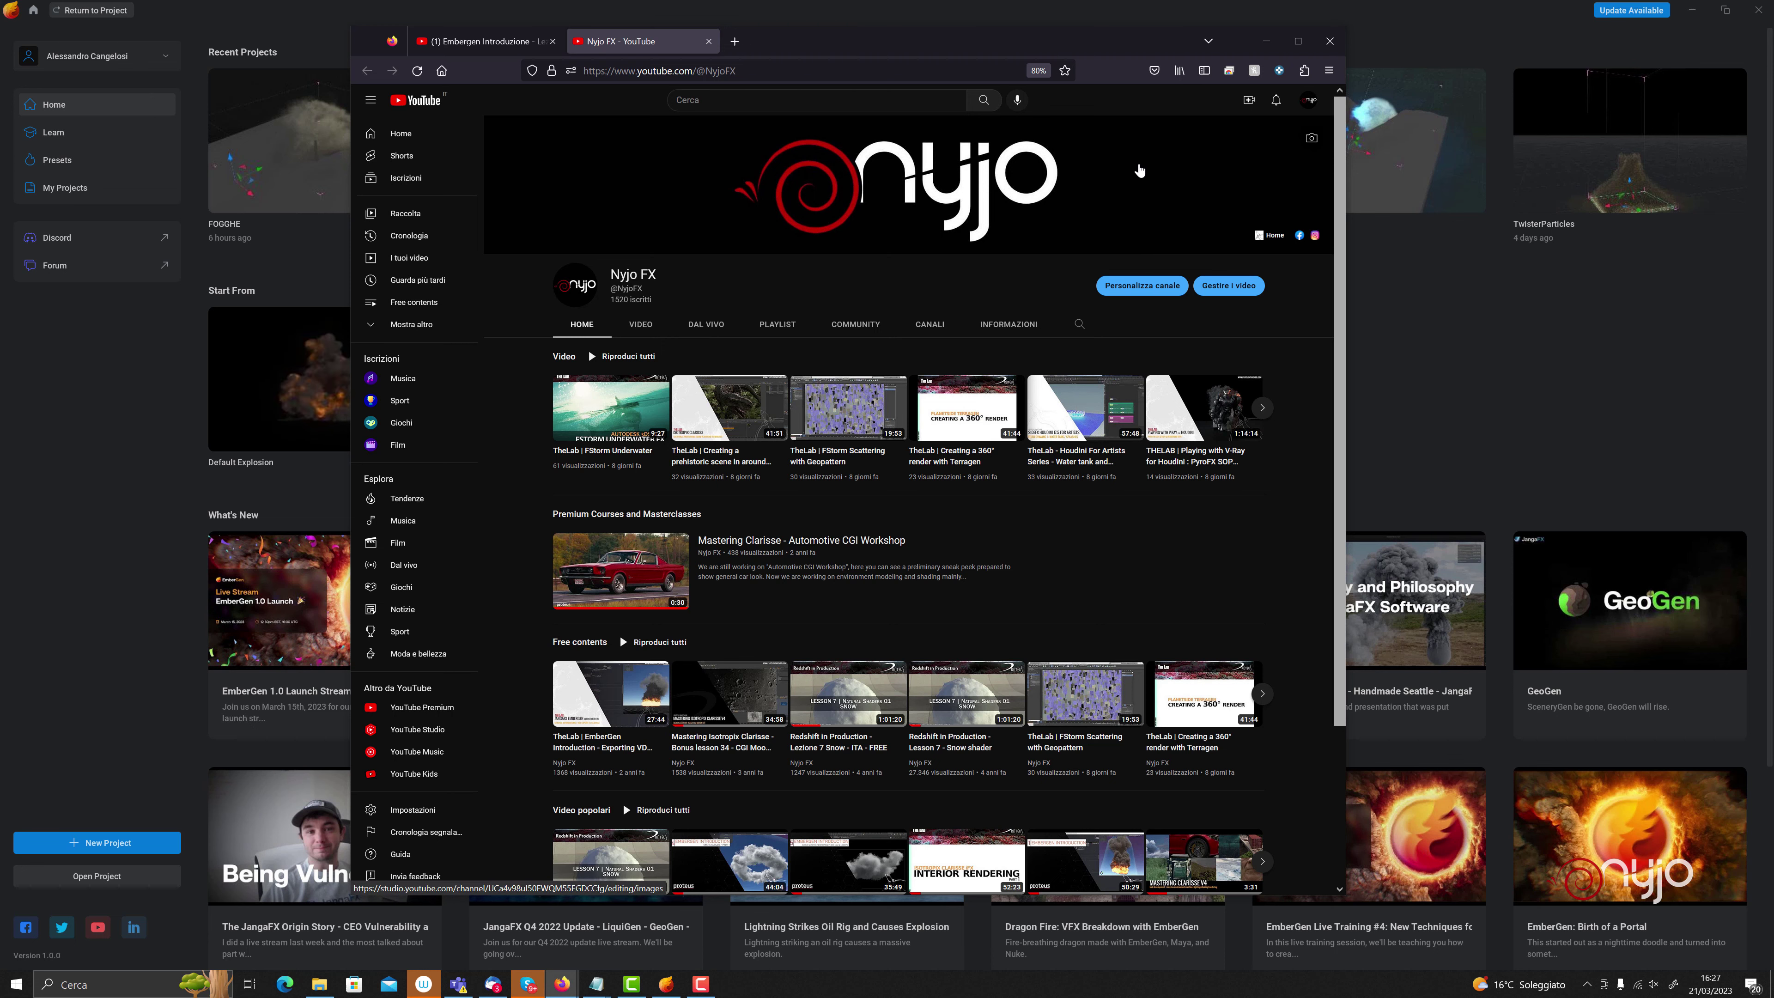
{"action": "left_click", "coordinate": [1265, 43]}
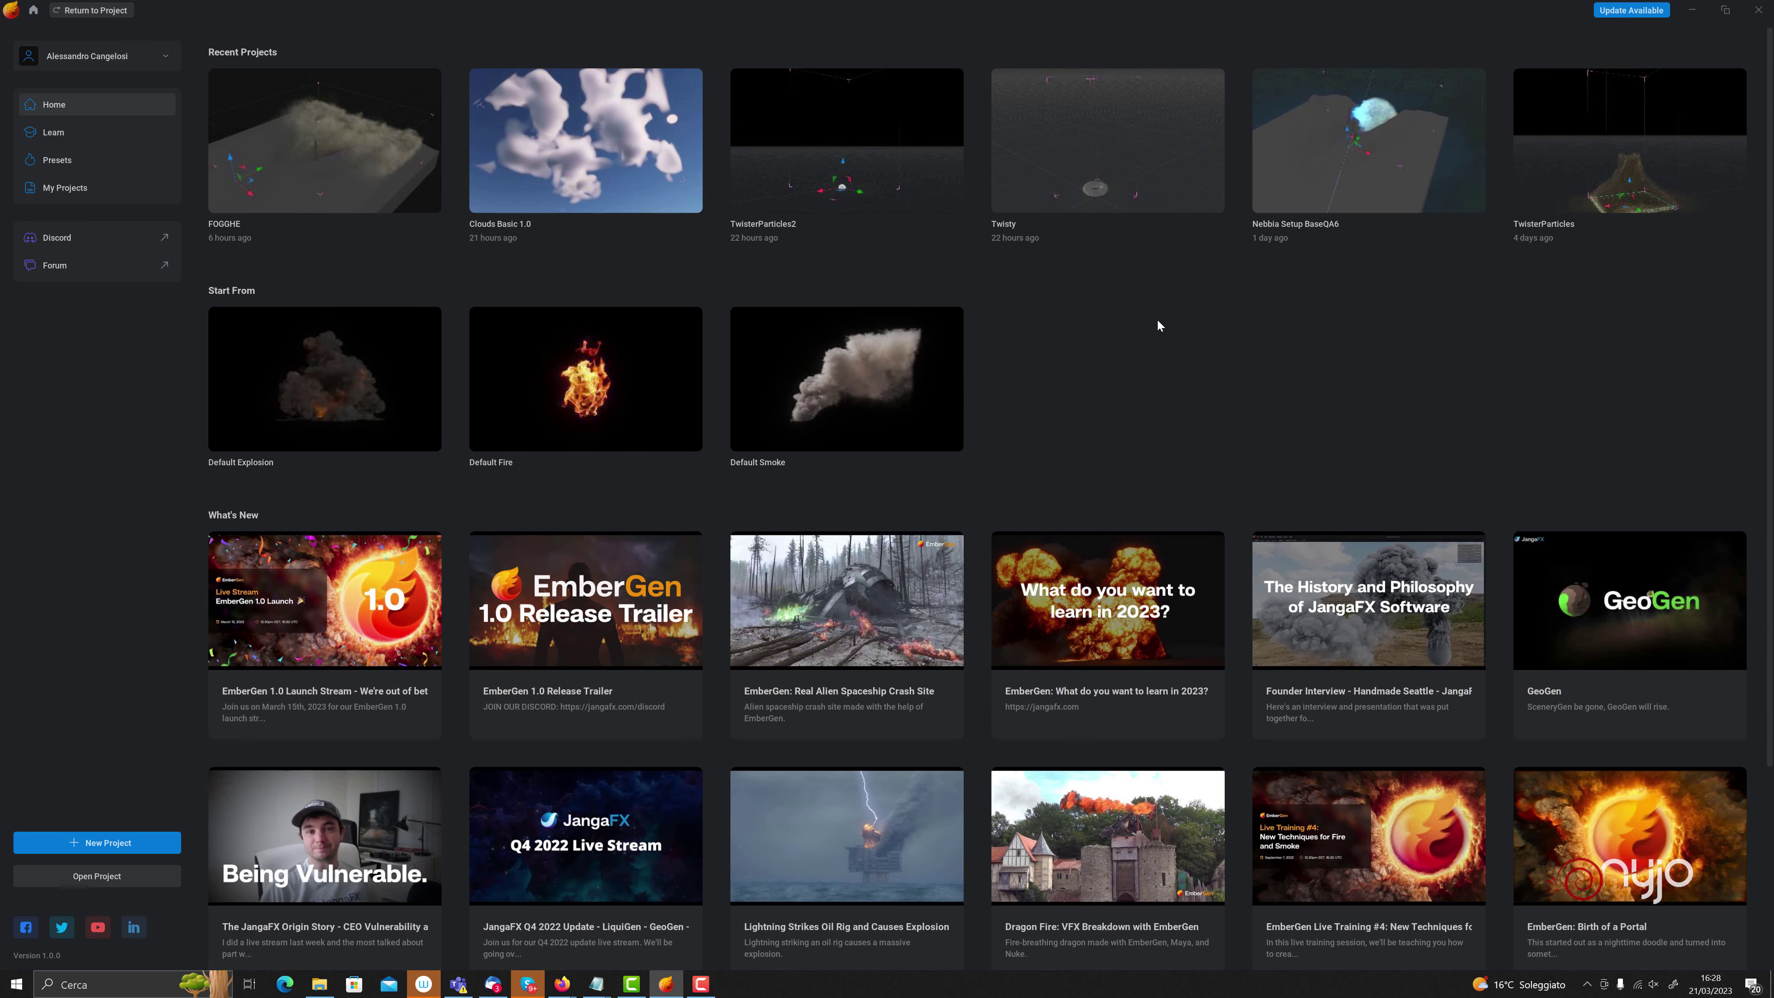
Start a new project from the Default Fire template and widen the Node Graph panel
{"action": "scroll", "coordinate": [1157, 326], "scroll_direction": "down", "scroll_amount": 2}
{"action": "scroll", "coordinate": [736, 341], "scroll_direction": "up", "scroll_amount": 2}
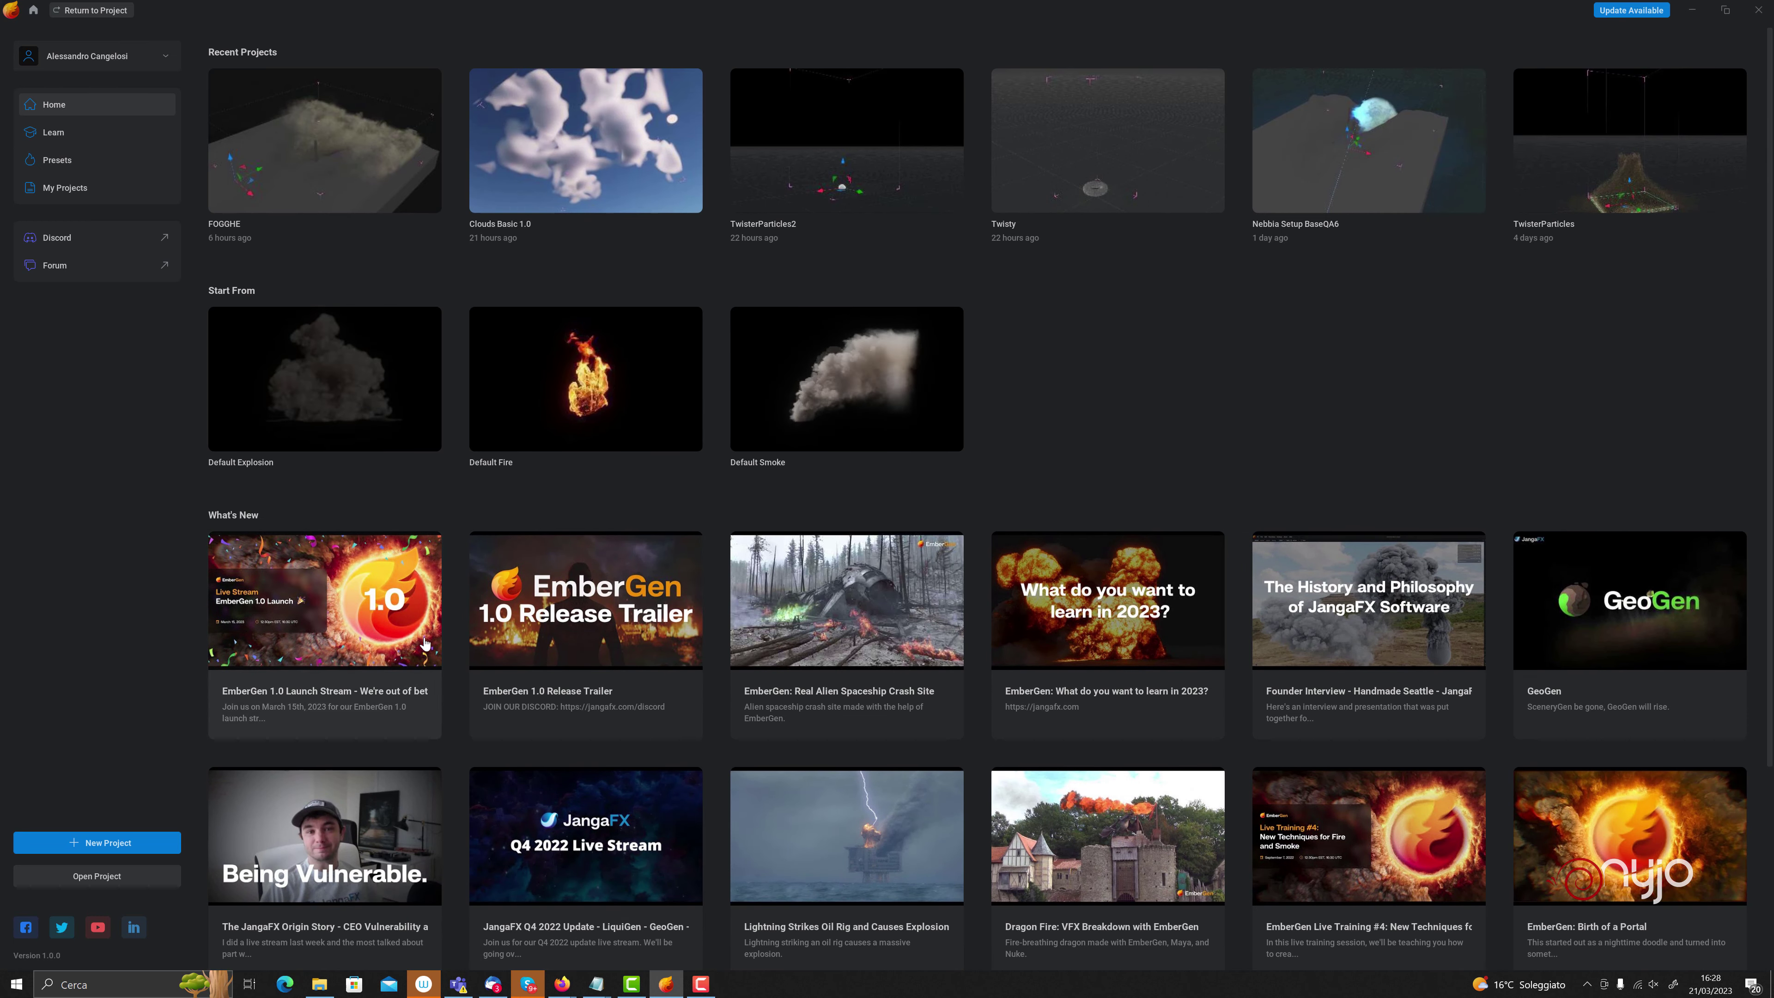
{"action": "left_click", "coordinate": [97, 842]}
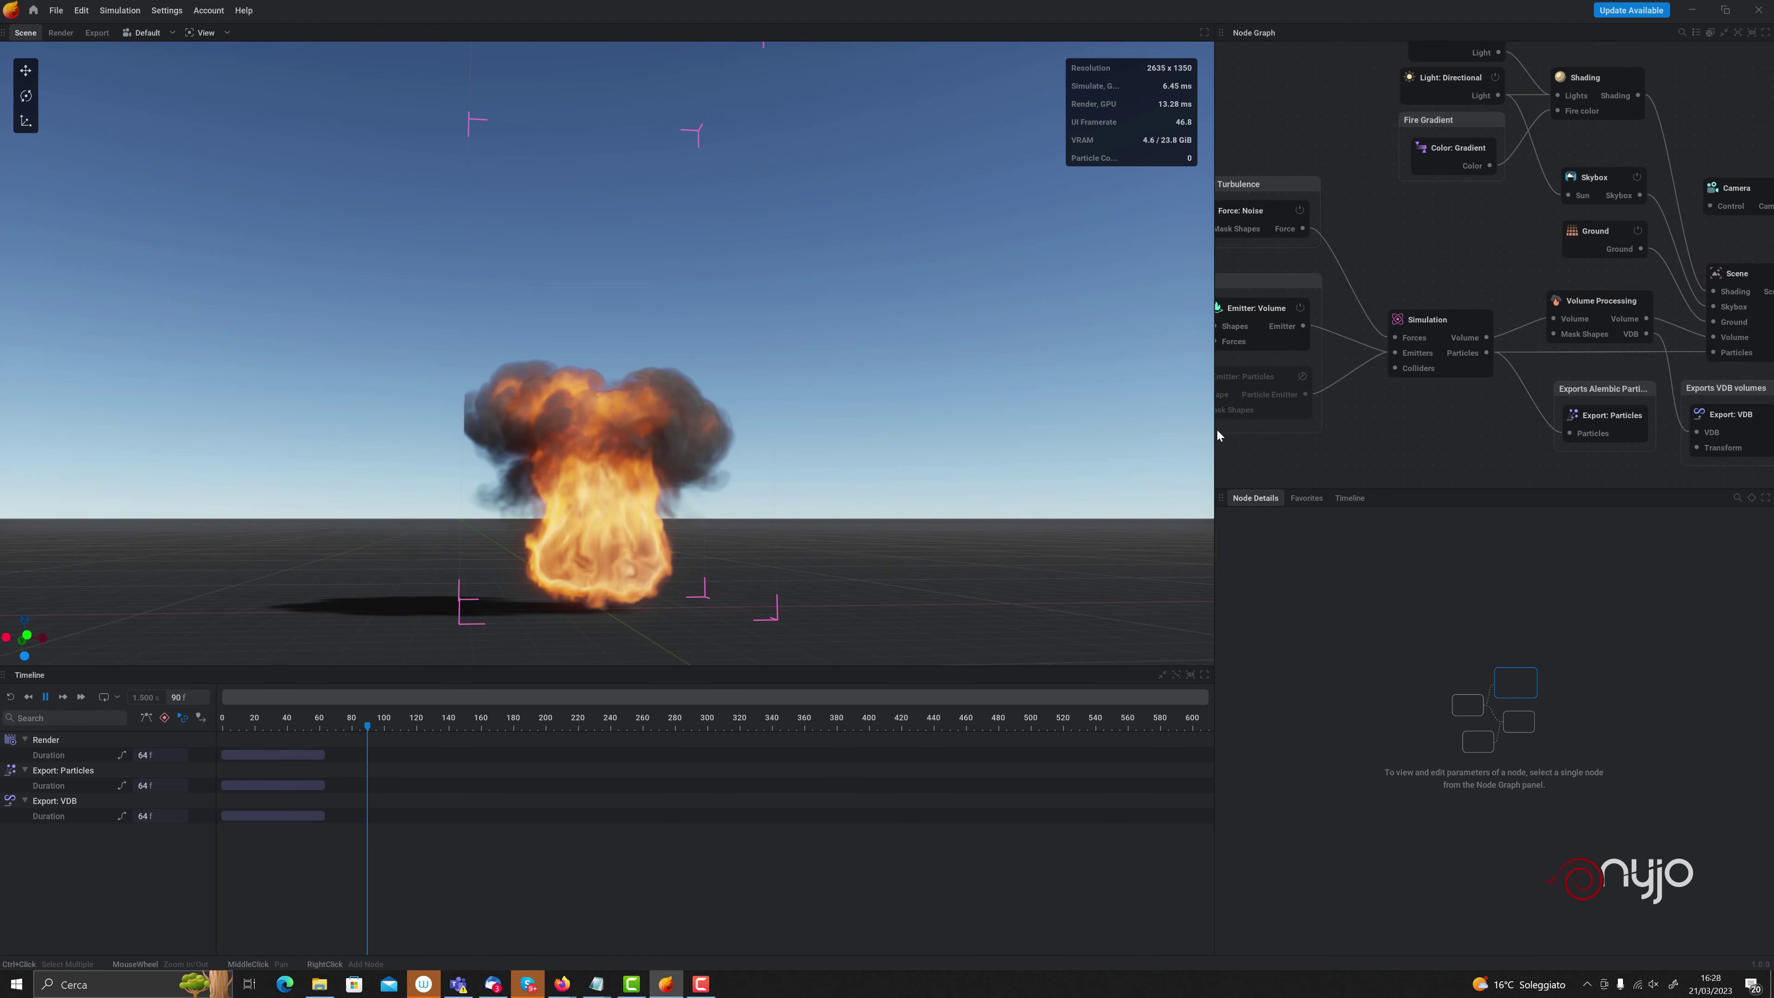
{"action": "left_click_drag", "start_coordinate": [1211, 430], "coordinate": [978, 429]}
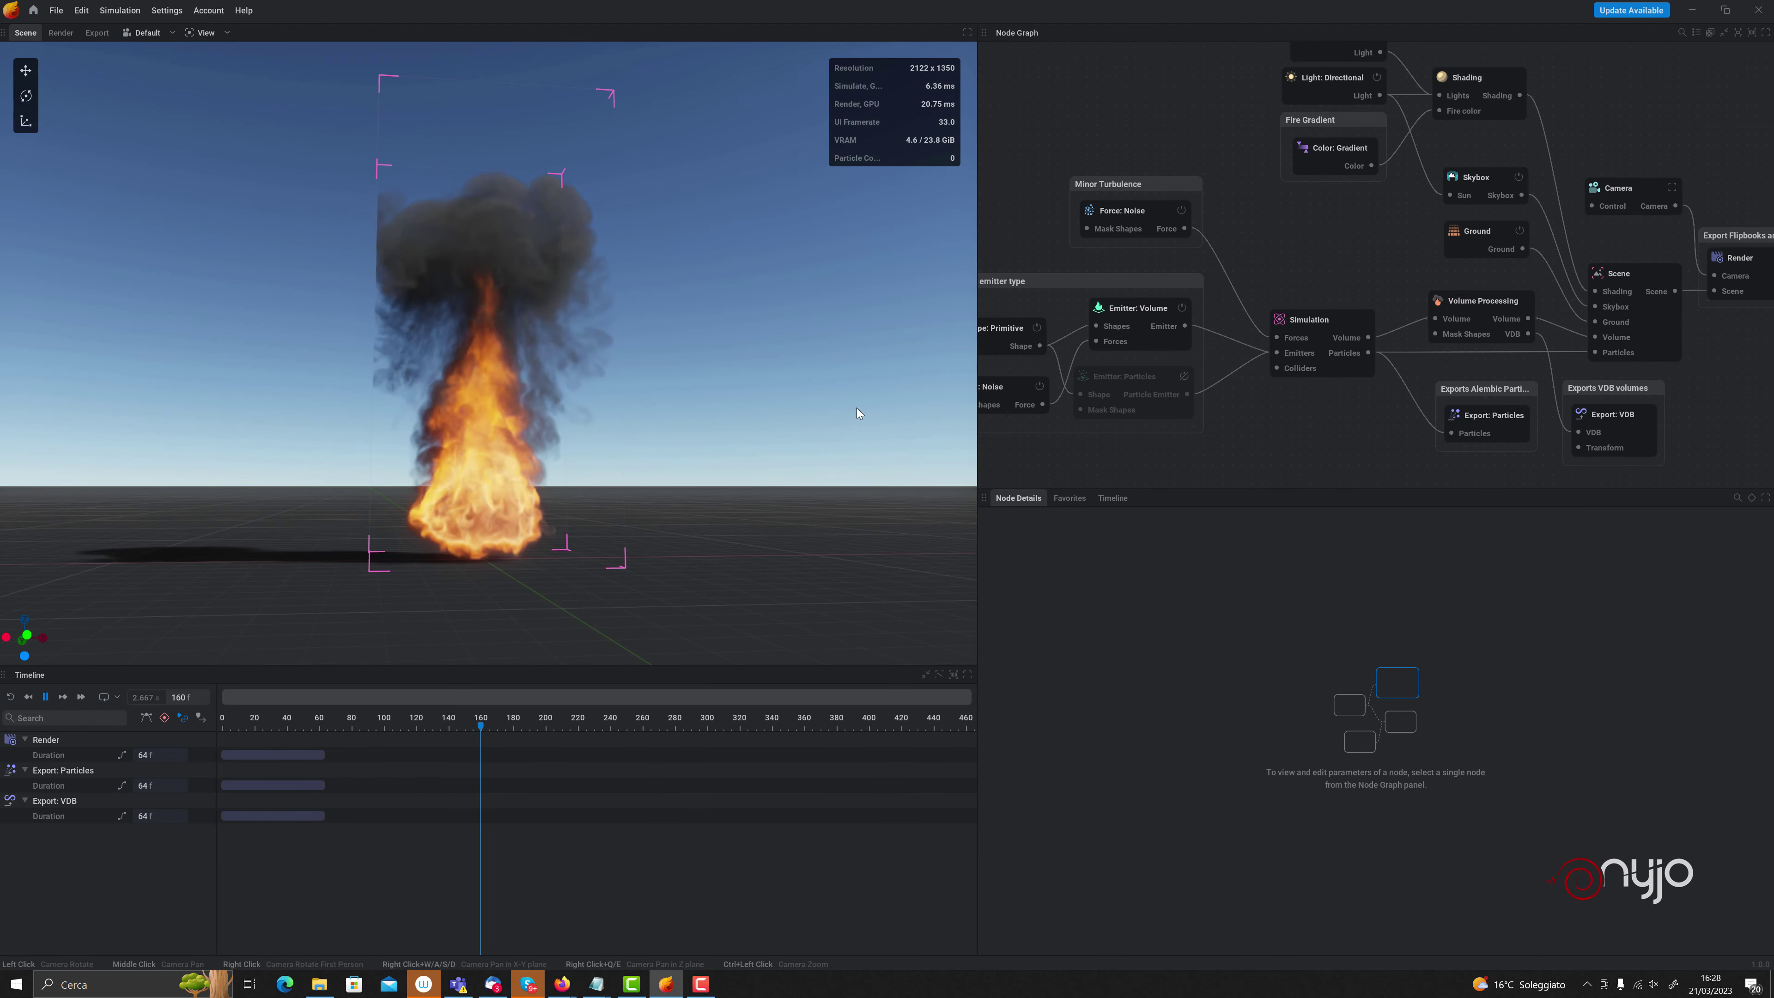
{"action": "left_click_drag", "start_coordinate": [722, 428], "coordinate": [722, 315]}
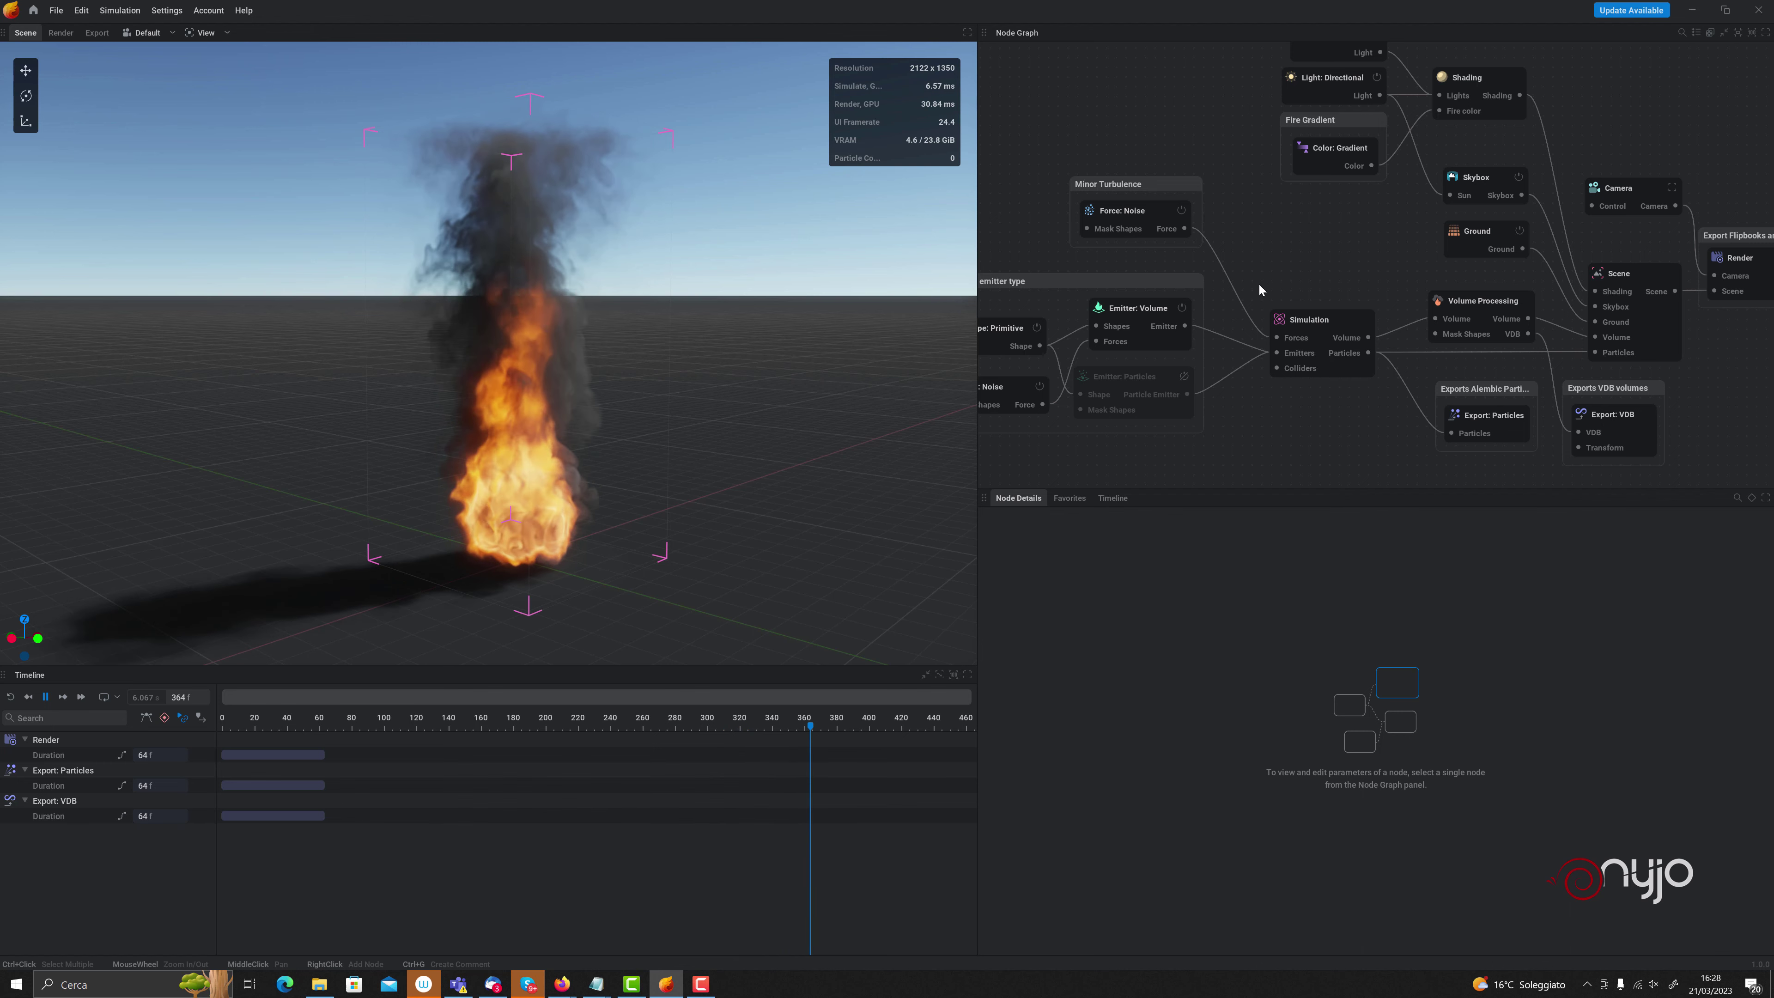
{"action": "mouse_move", "coordinate": [1287, 204]}
{"action": "middle_mouse_down"}
{"action": "mouse_move", "coordinate": [1174, 283]}
{"action": "mouse_move", "coordinate": [1188, 244]}
{"action": "middle_mouse_up"}
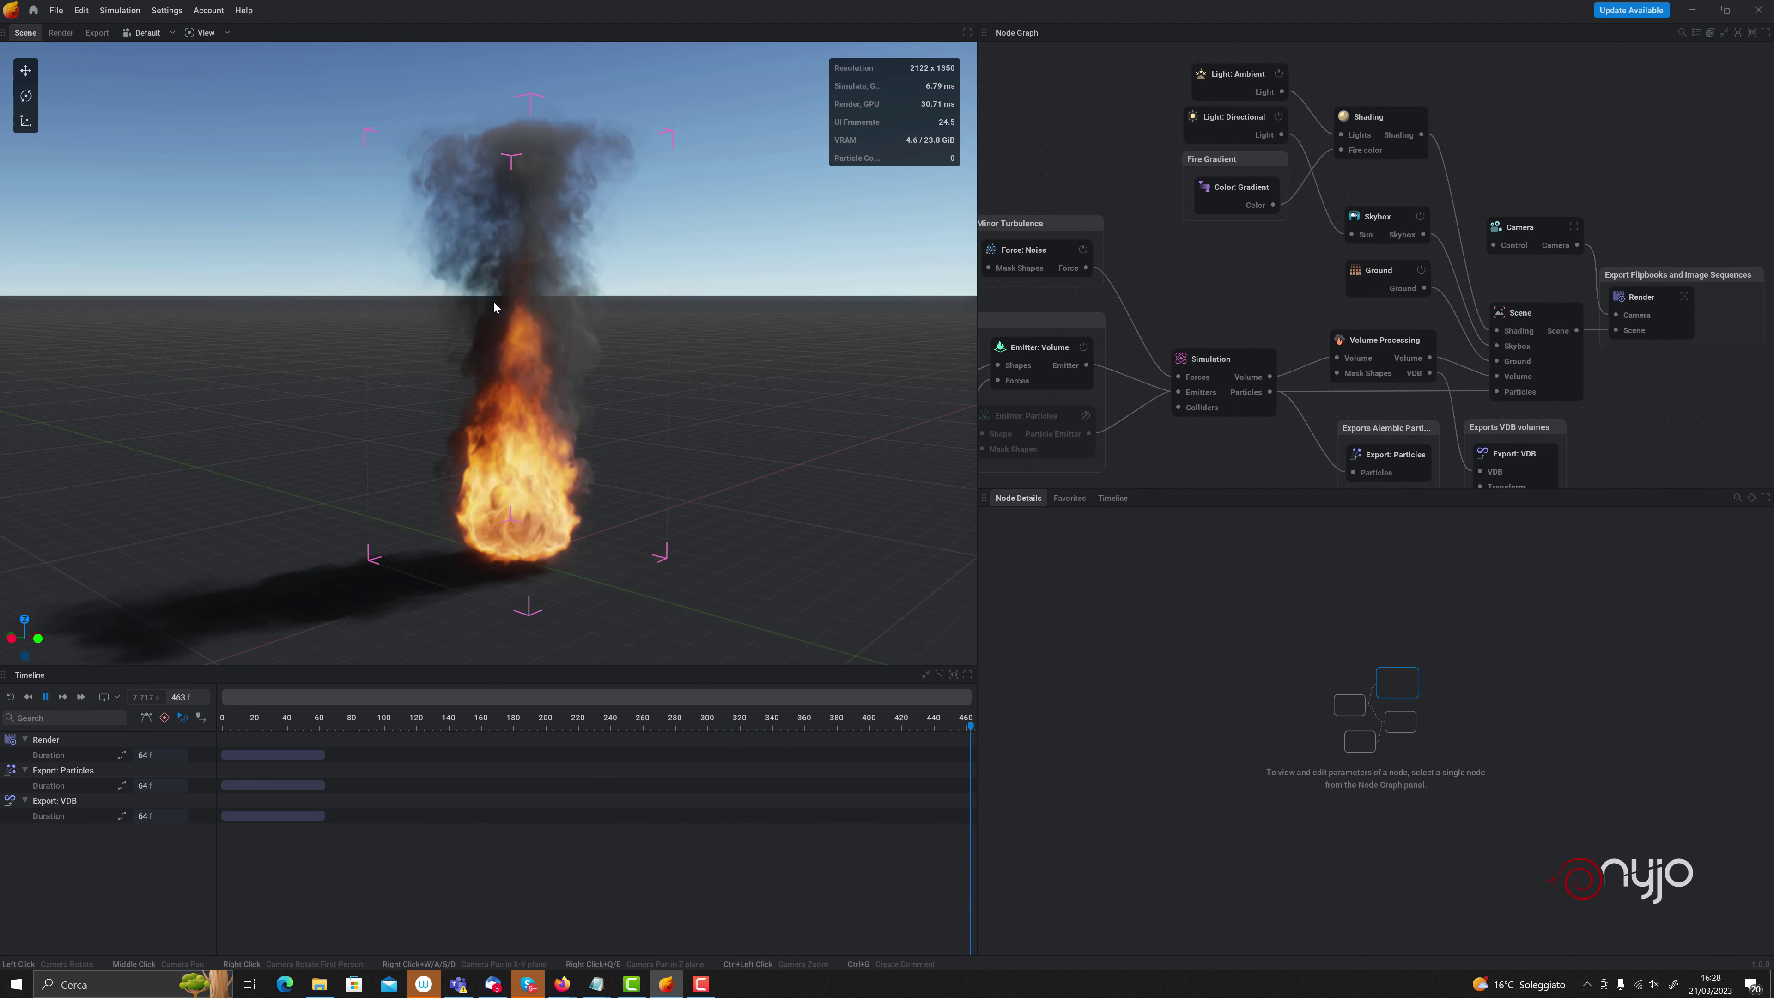
Set viewport Render Quality to Medium and widen the node graph further
{"action": "left_click", "coordinate": [205, 32]}
{"action": "mouse_move", "coordinate": [228, 233]}
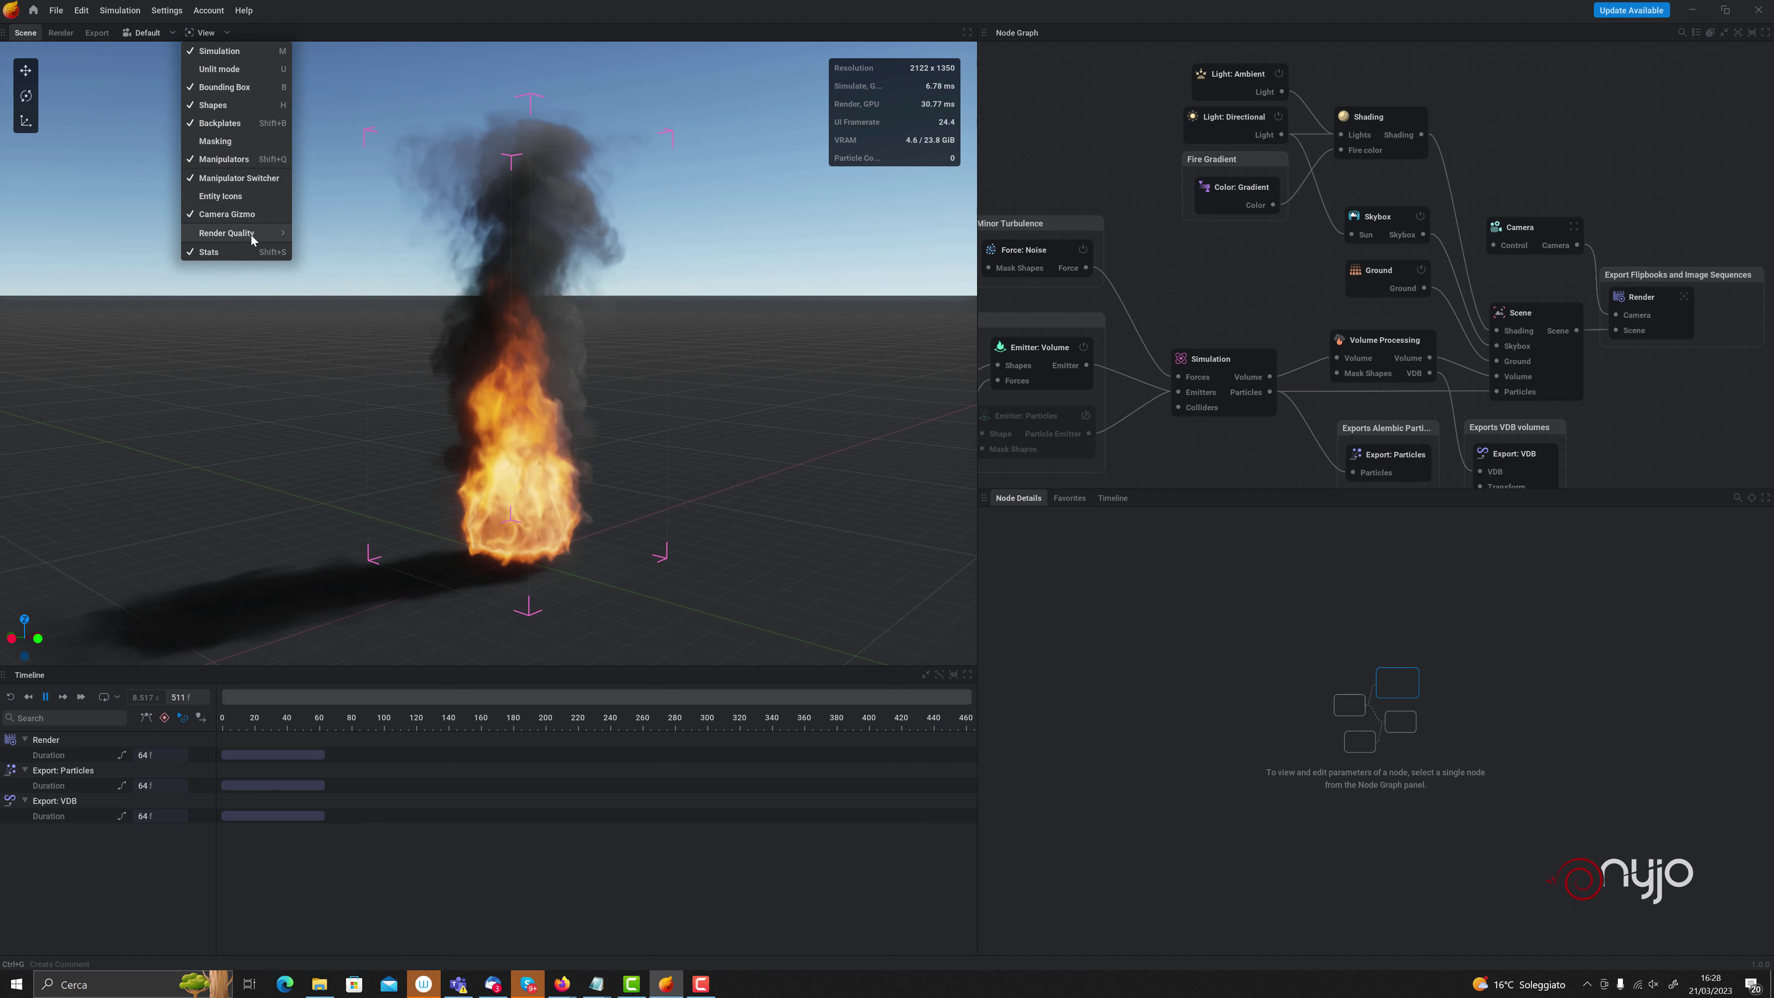
{"action": "left_click", "coordinate": [325, 250]}
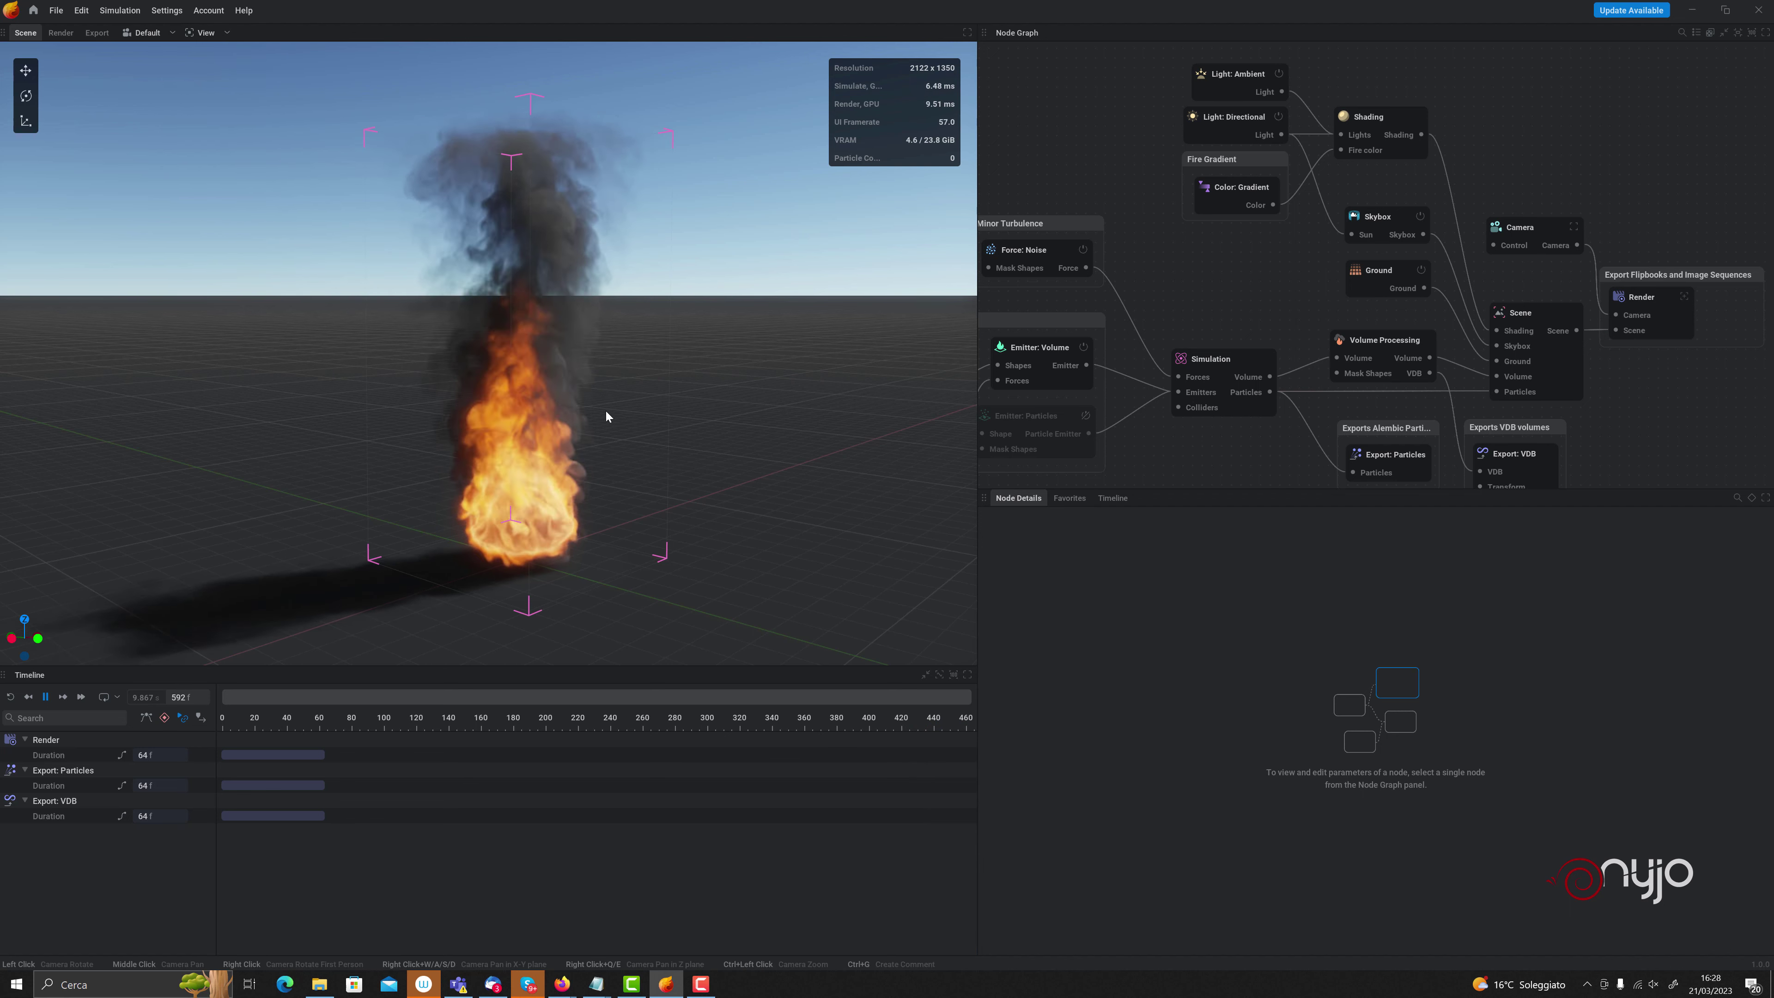
{"action": "mouse_move", "coordinate": [741, 433]}
{"action": "left_mouse_down"}
{"action": "mouse_move", "coordinate": [699, 489]}
{"action": "mouse_move", "coordinate": [752, 448]}
{"action": "left_mouse_up"}
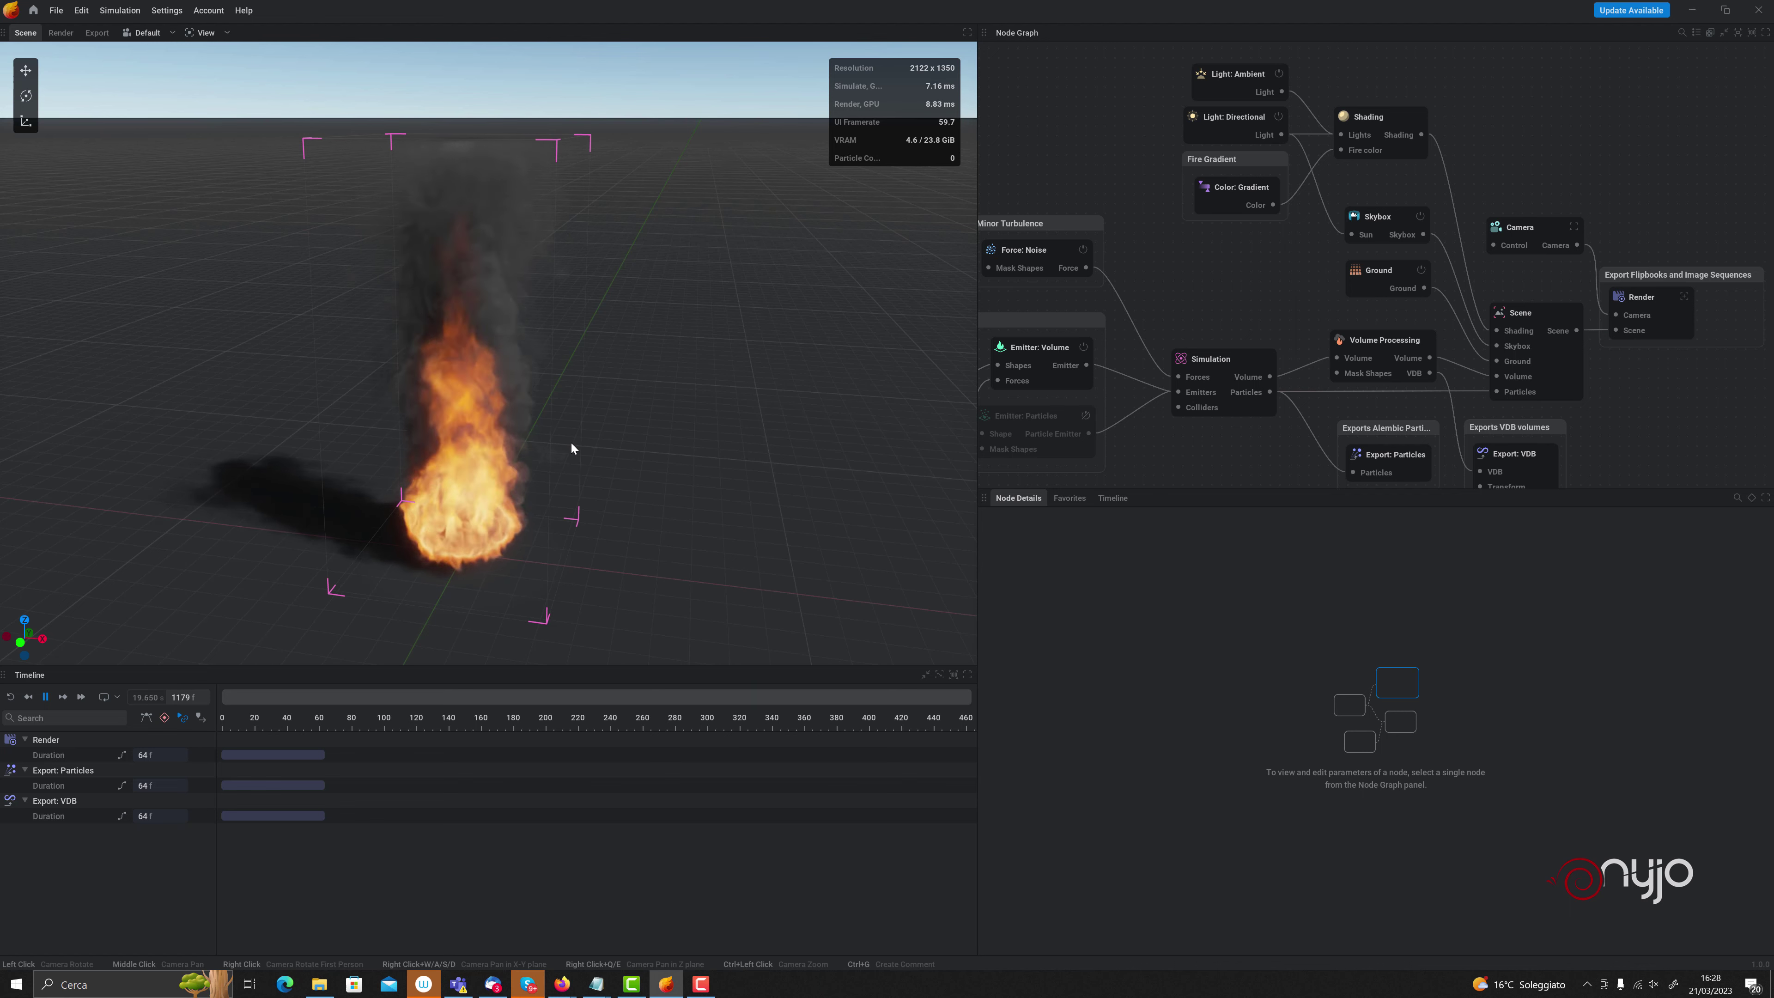
{"action": "left_click_drag", "start_coordinate": [530, 457], "coordinate": [513, 440]}
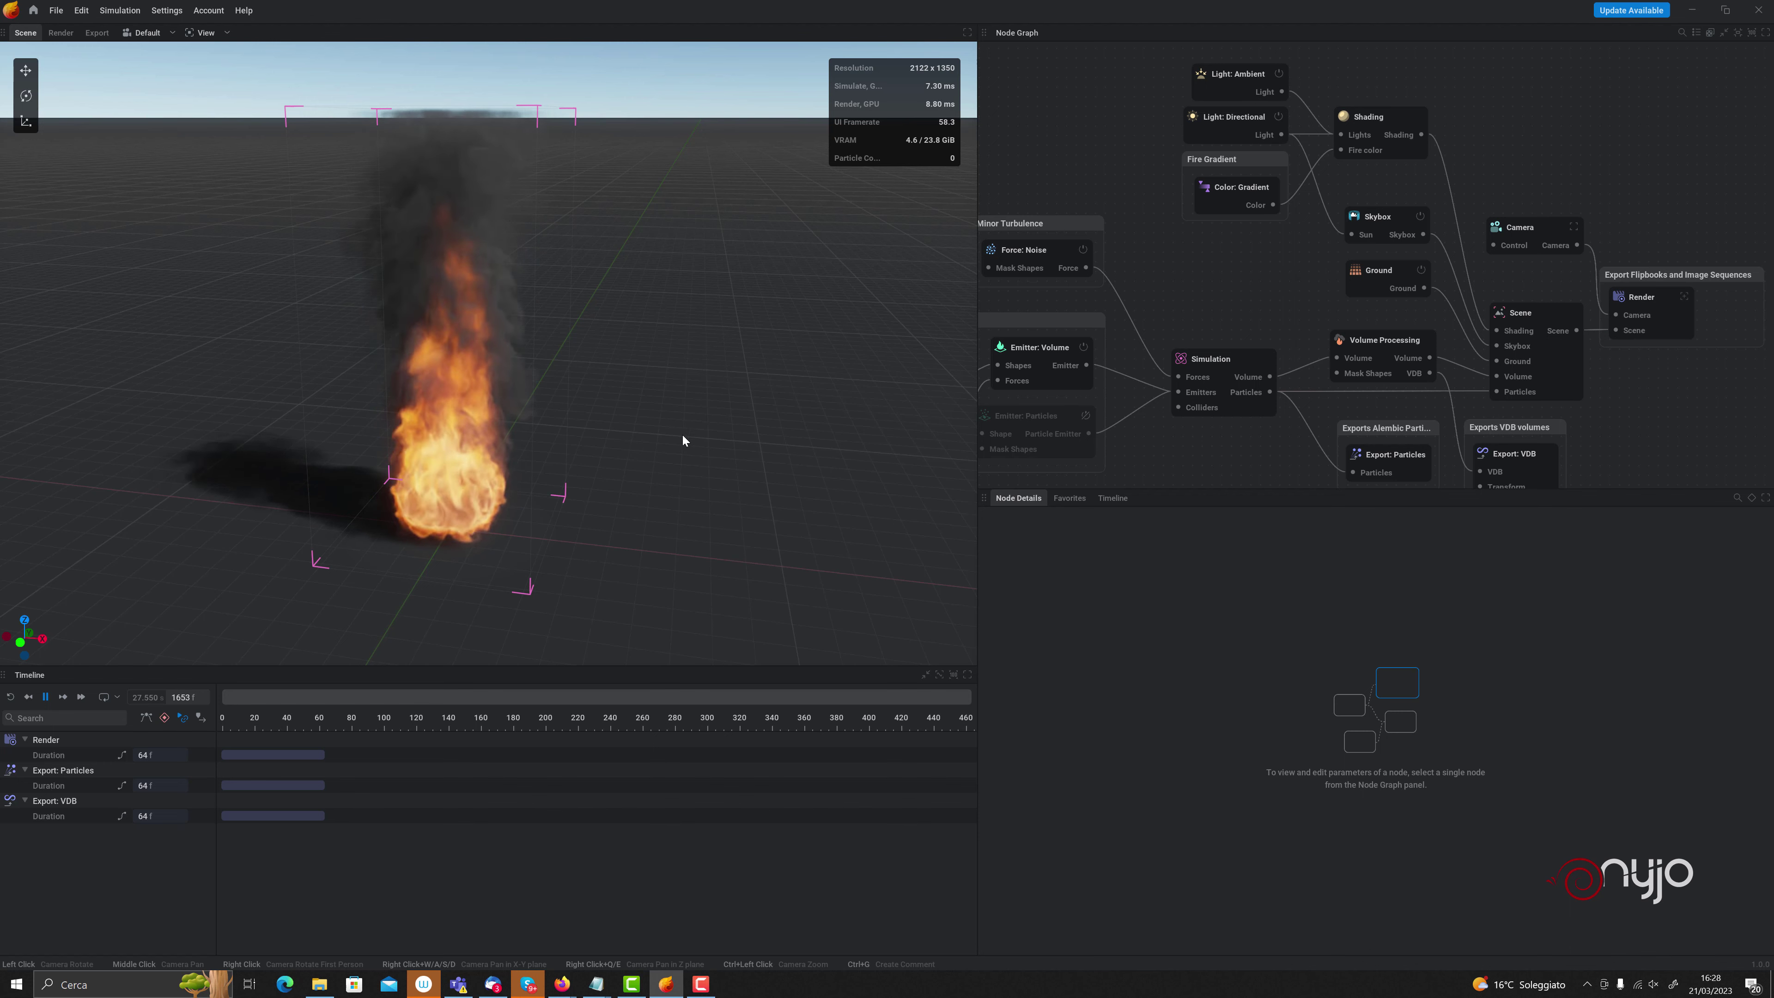
{"action": "middle_click_drag", "start_coordinate": [1086, 312], "coordinate": [1134, 299]}
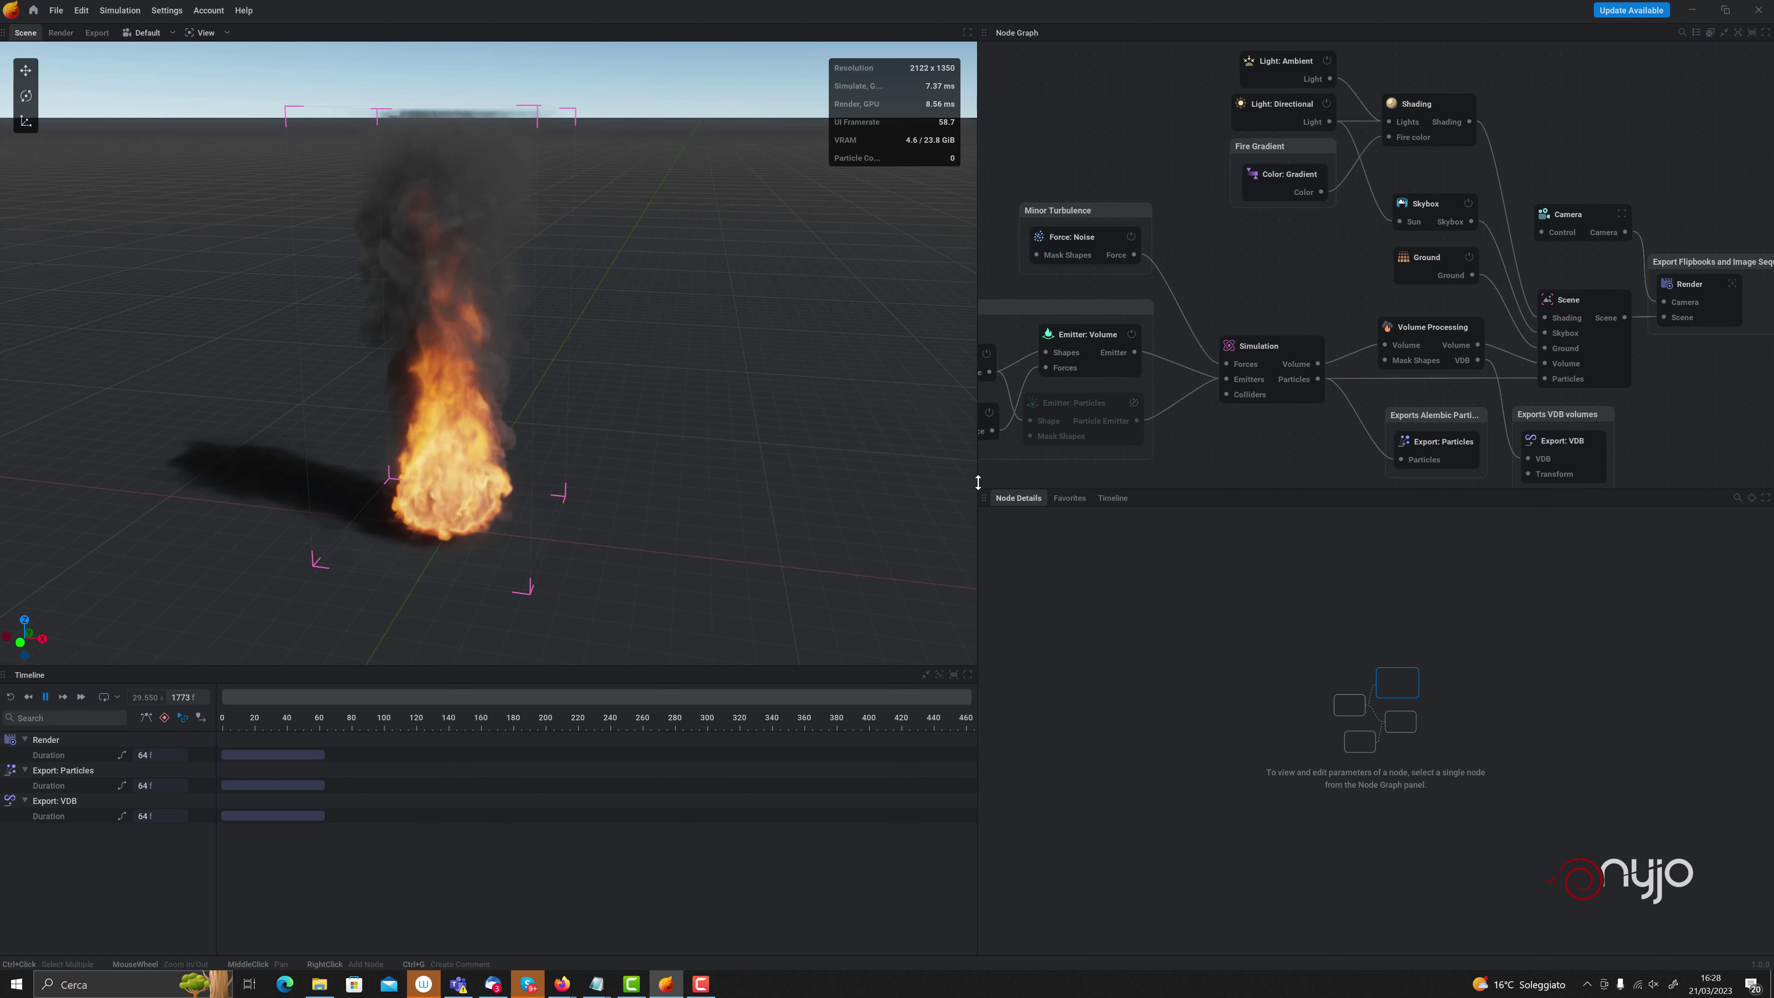
{"action": "left_click_drag", "start_coordinate": [974, 481], "coordinate": [819, 481]}
{"action": "middle_click_drag", "start_coordinate": [1167, 424], "coordinate": [1233, 382]}
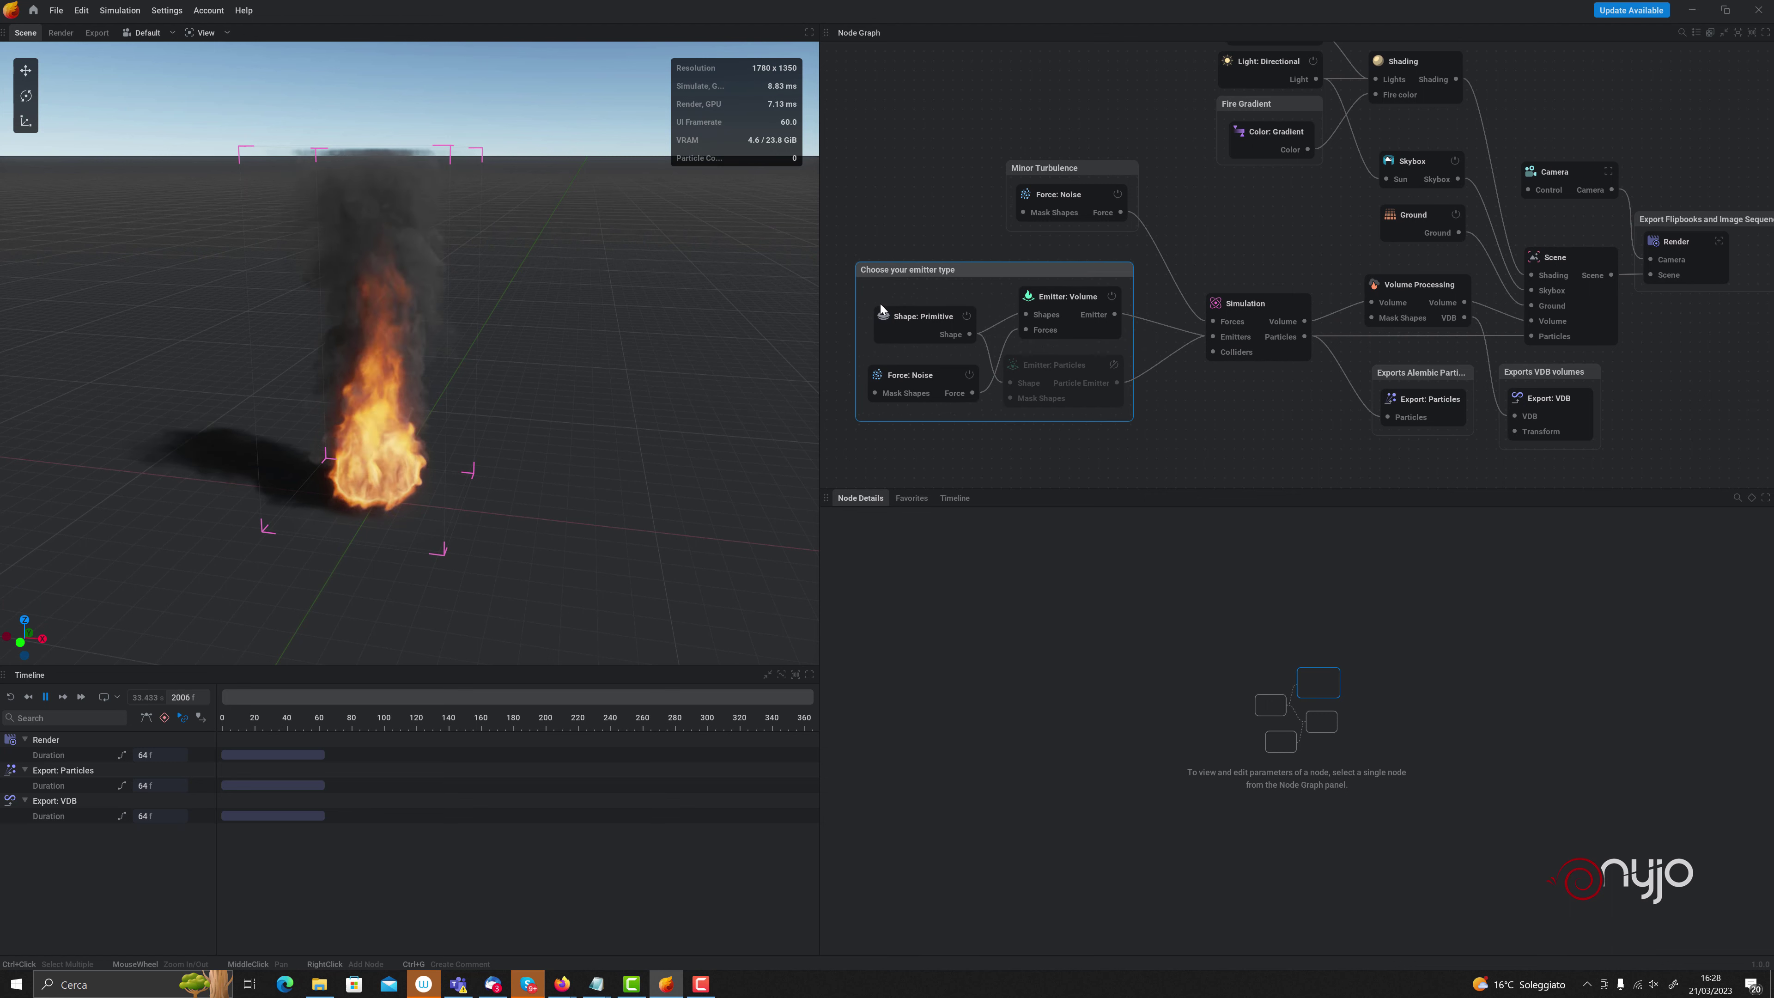
Rearrange the node graph, moving the emitter type group down and left
{"action": "left_click_drag", "start_coordinate": [909, 266], "coordinate": [881, 296]}
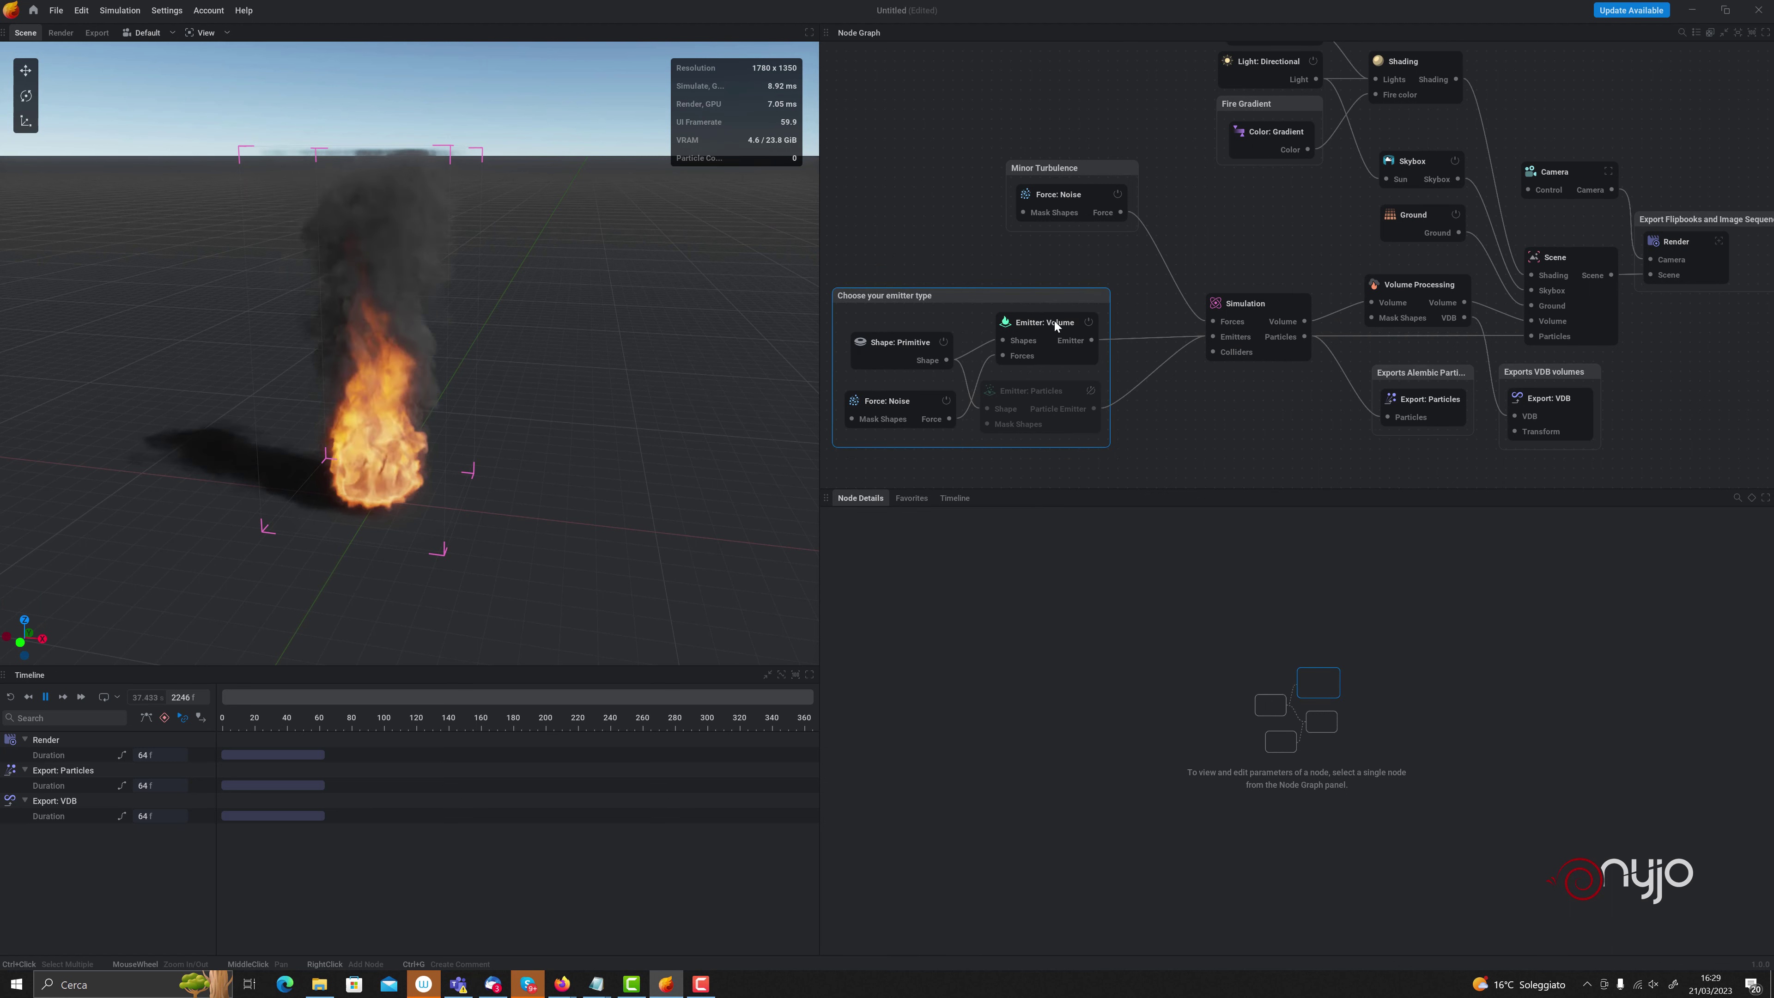
{"action": "left_click_drag", "start_coordinate": [910, 344], "coordinate": [907, 330]}
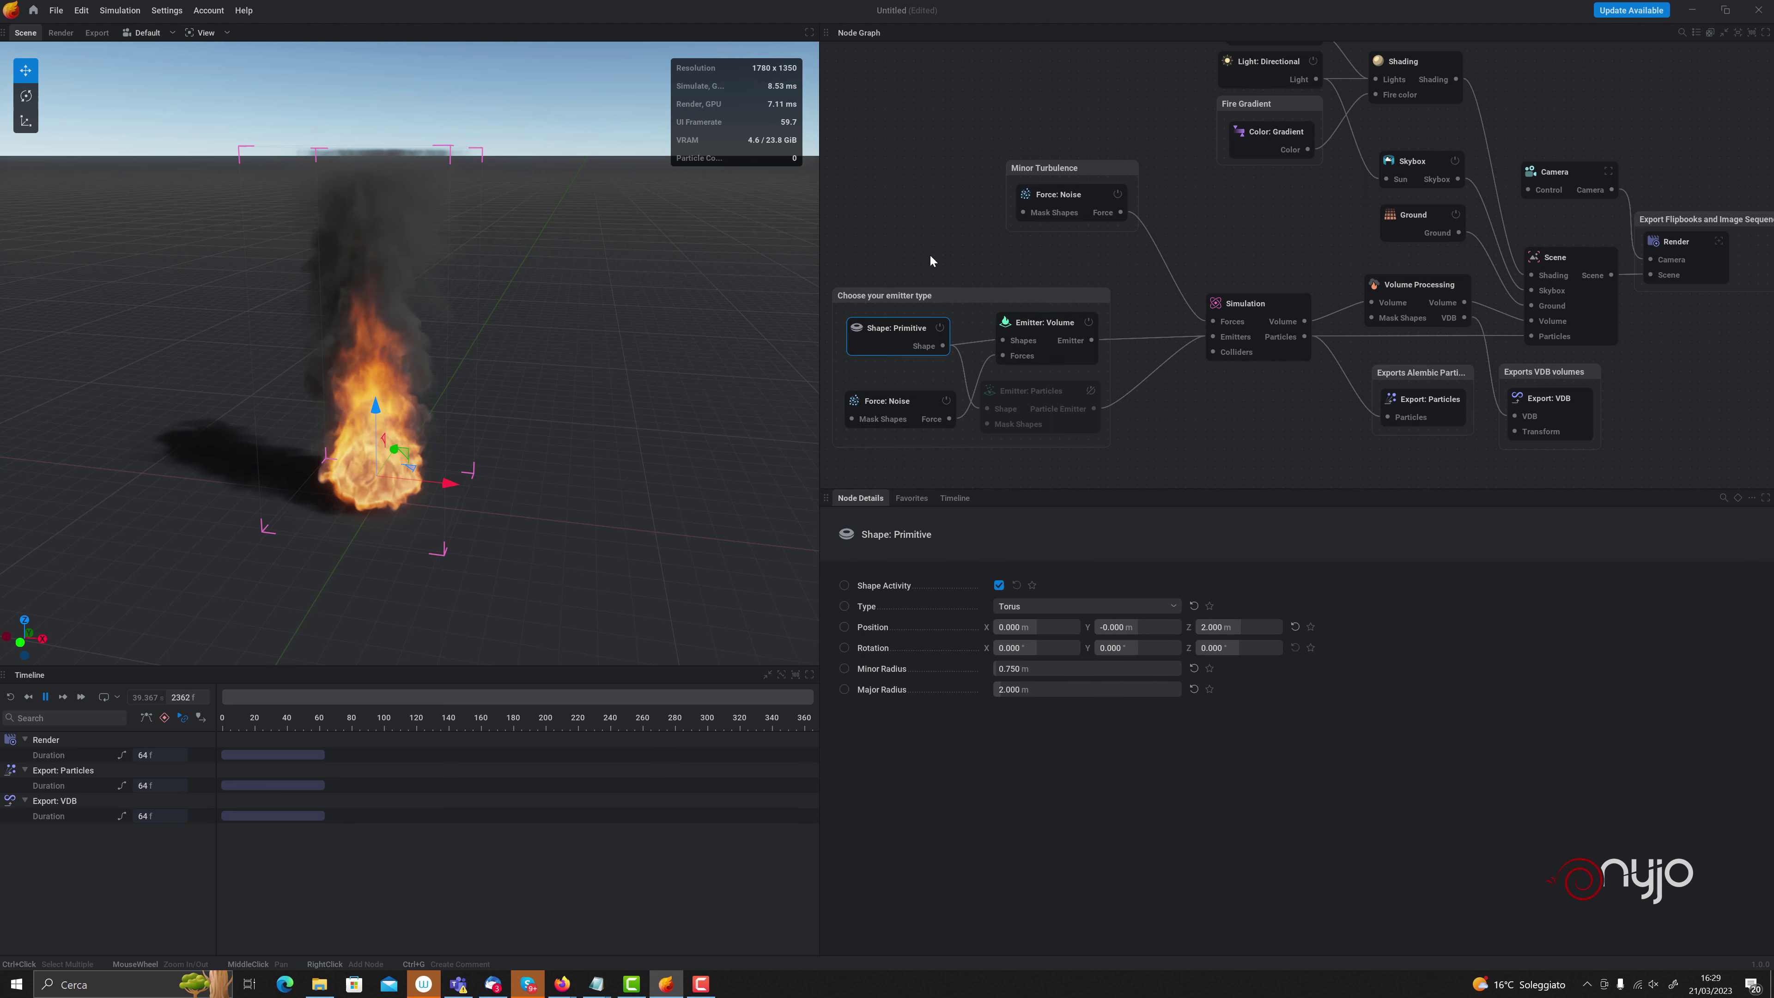
{"action": "left_click", "coordinate": [964, 305]}
{"action": "middle_click_drag", "start_coordinate": [965, 305], "coordinate": [1171, 245]}
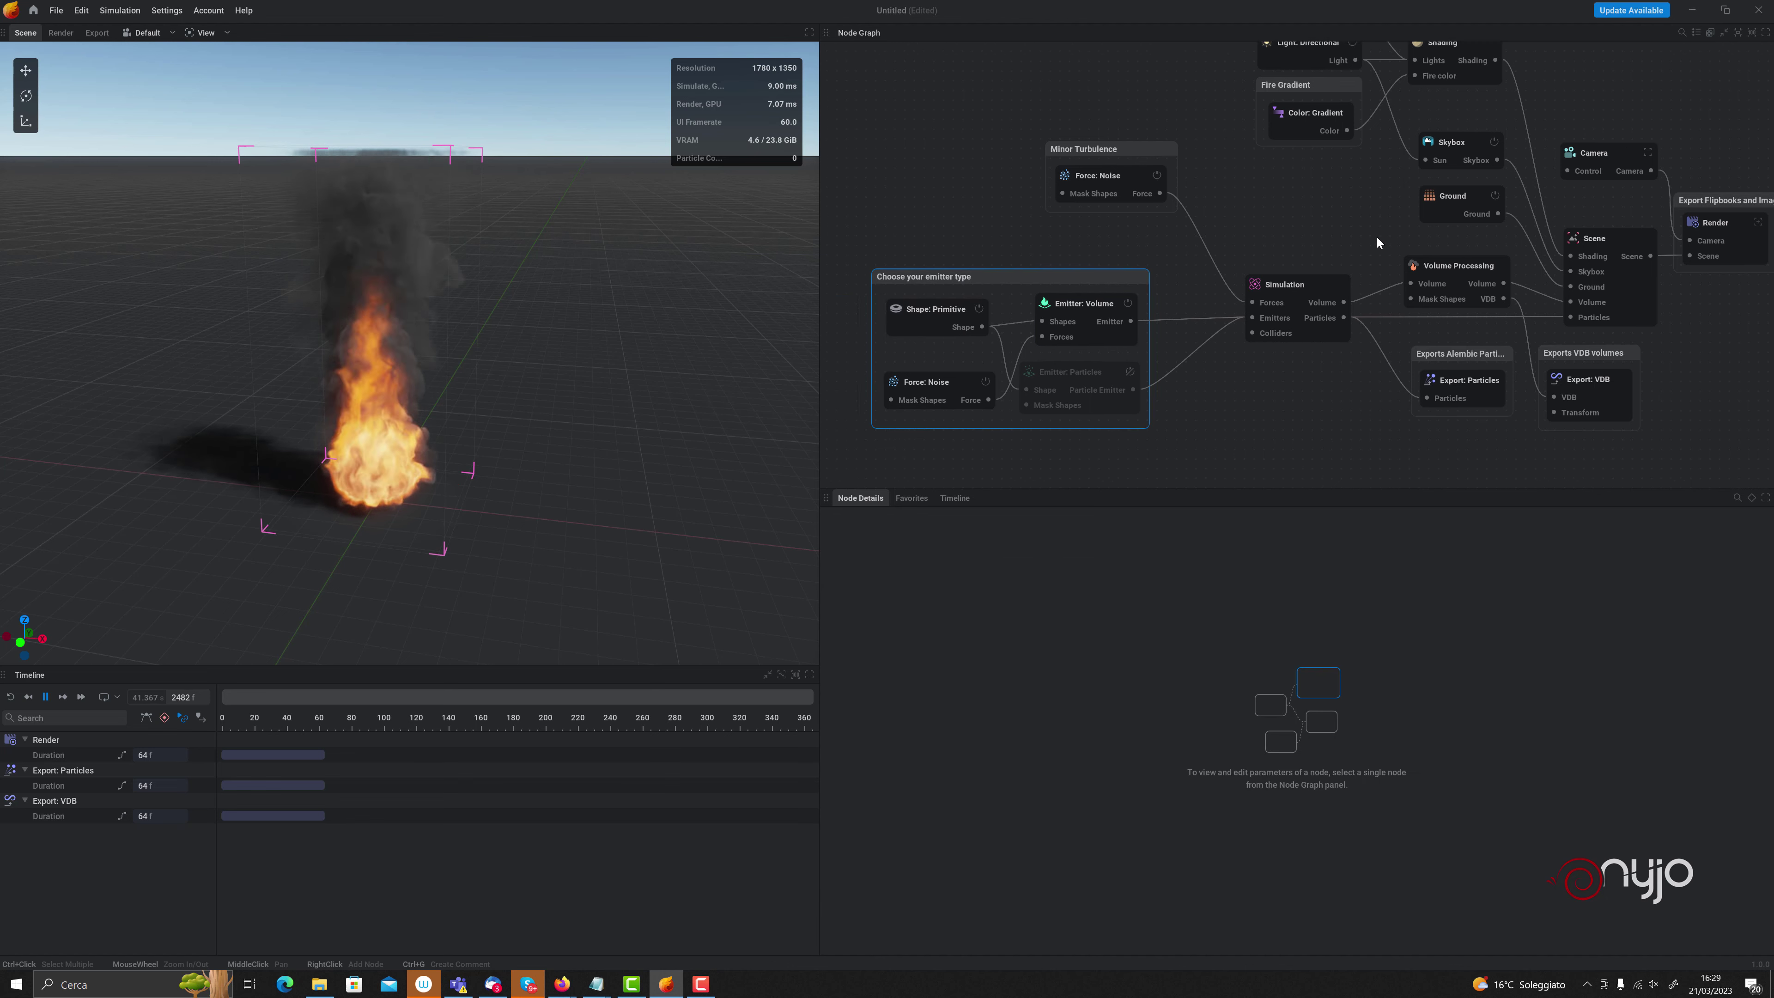
Add a Shape: Noise node and connect it to Emitter: Volume's Shapes input
{"action": "right_click", "coordinate": [995, 186]}
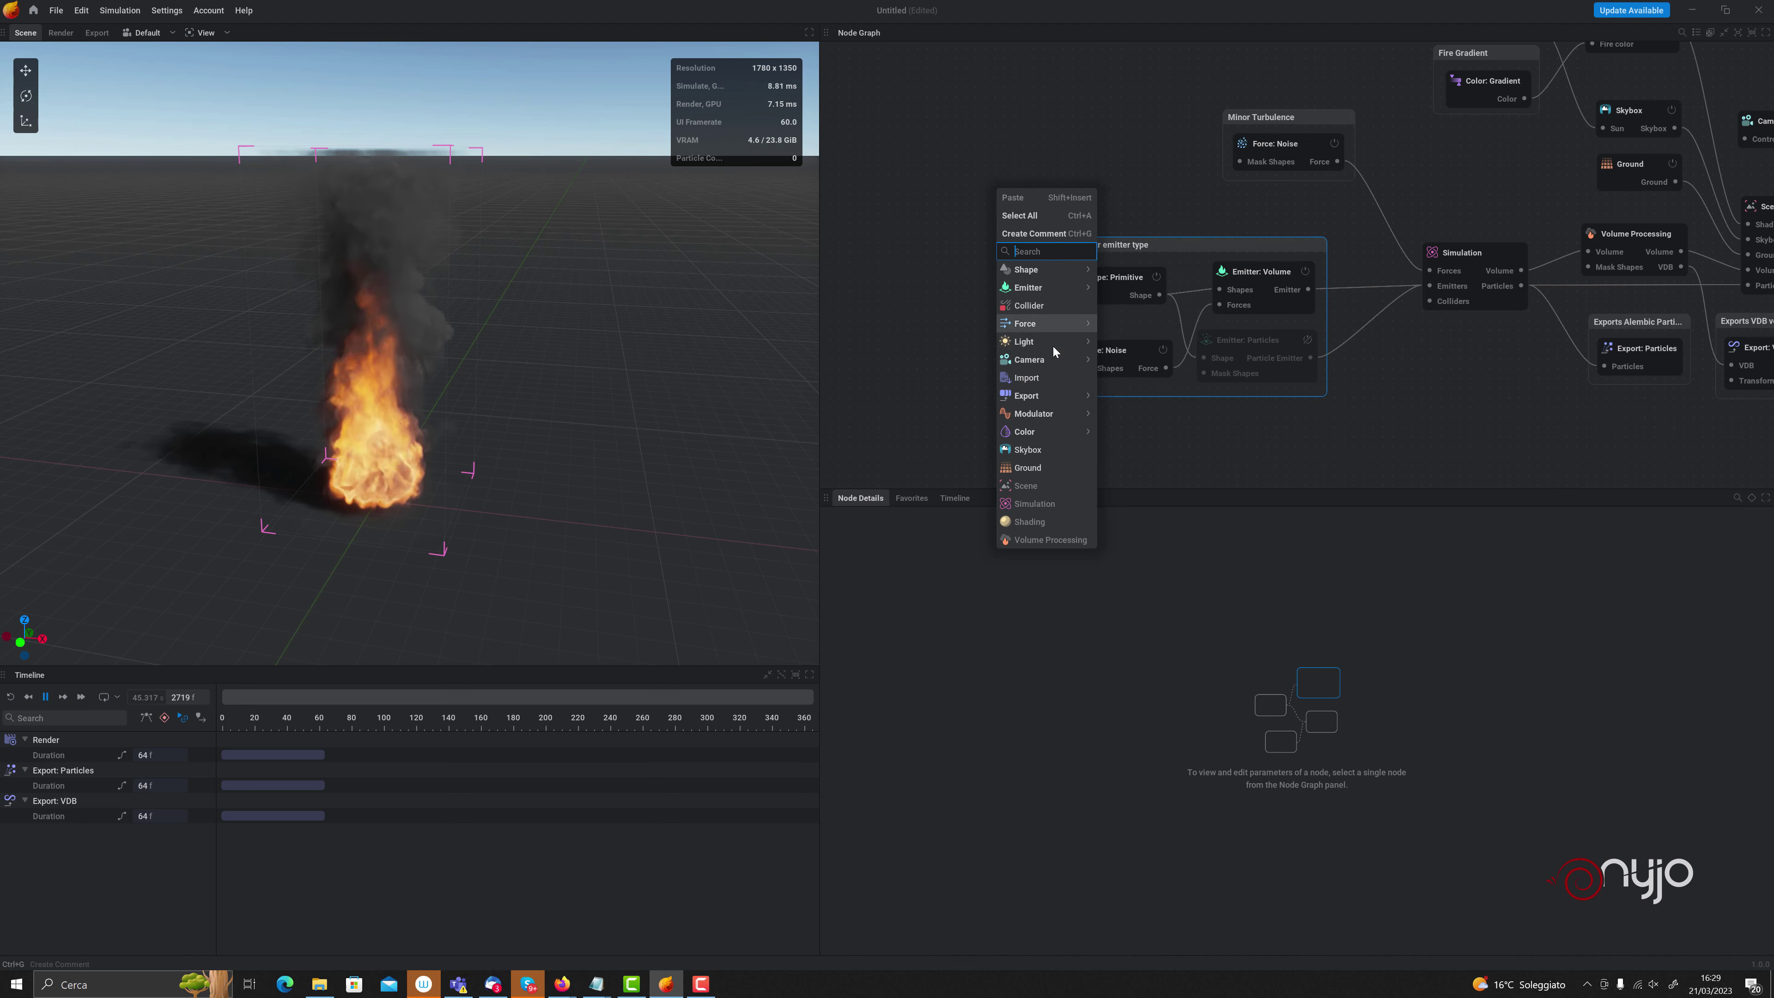
{"action": "mouse_move", "coordinate": [1027, 268]}
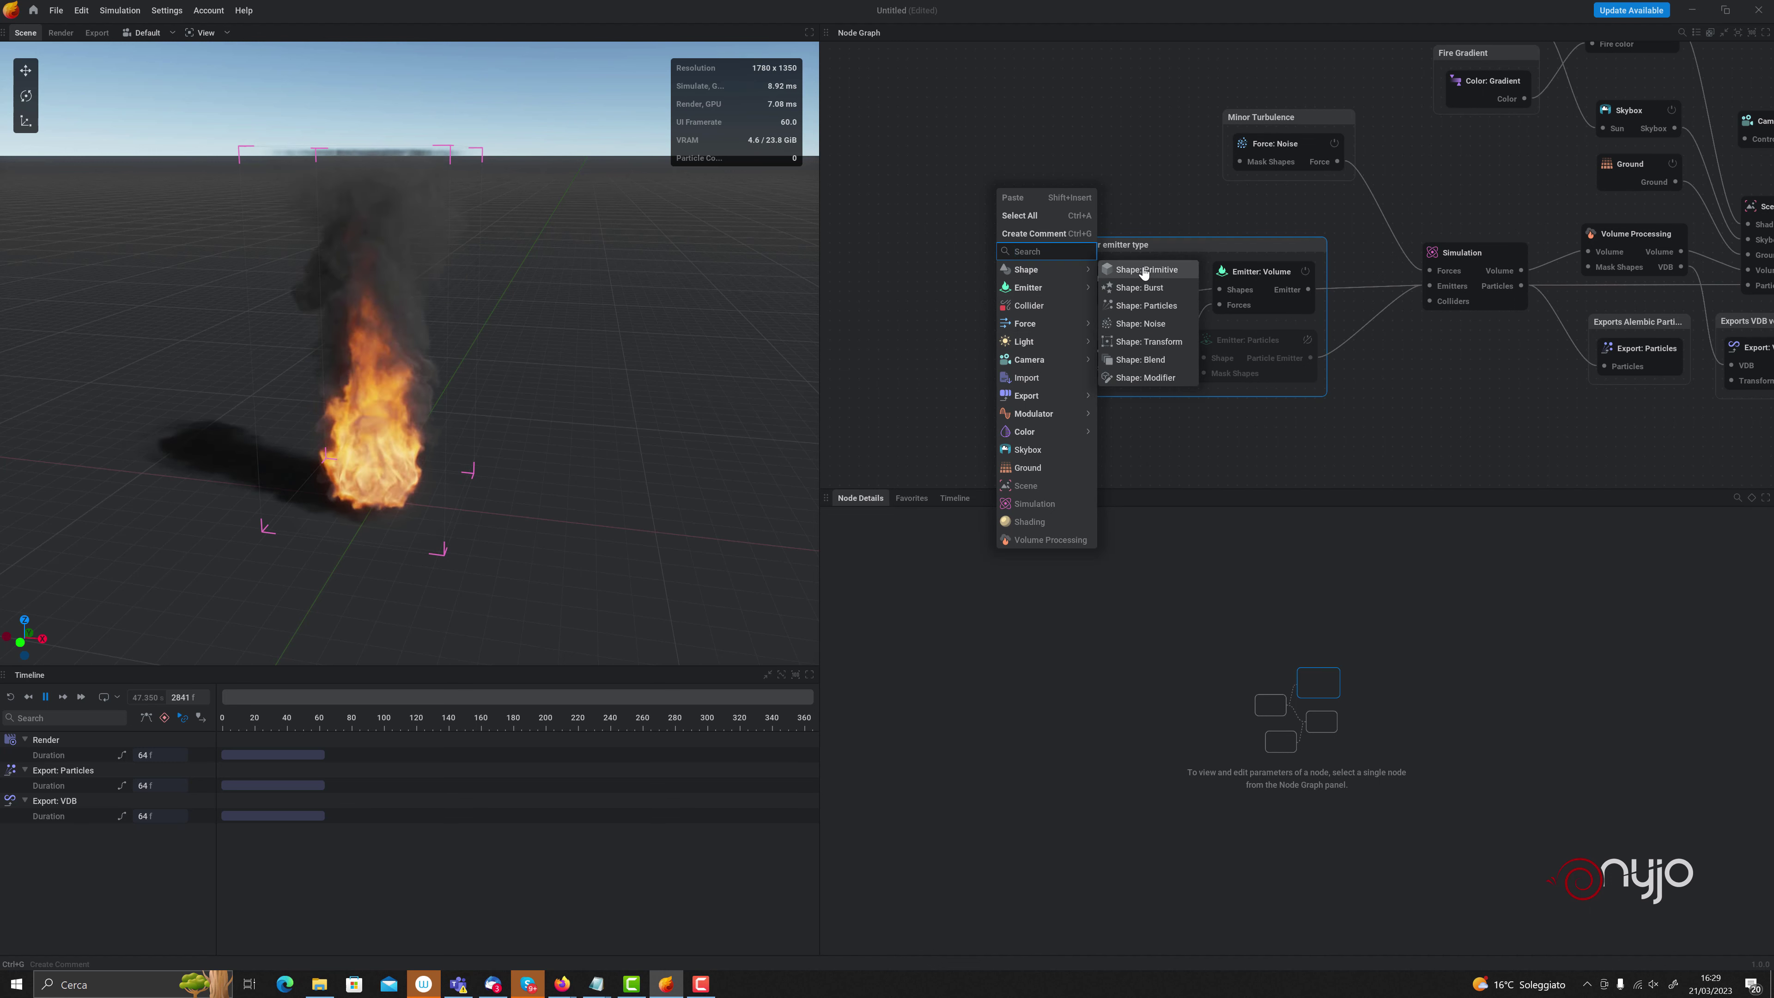
{"action": "left_click", "coordinate": [1150, 325]}
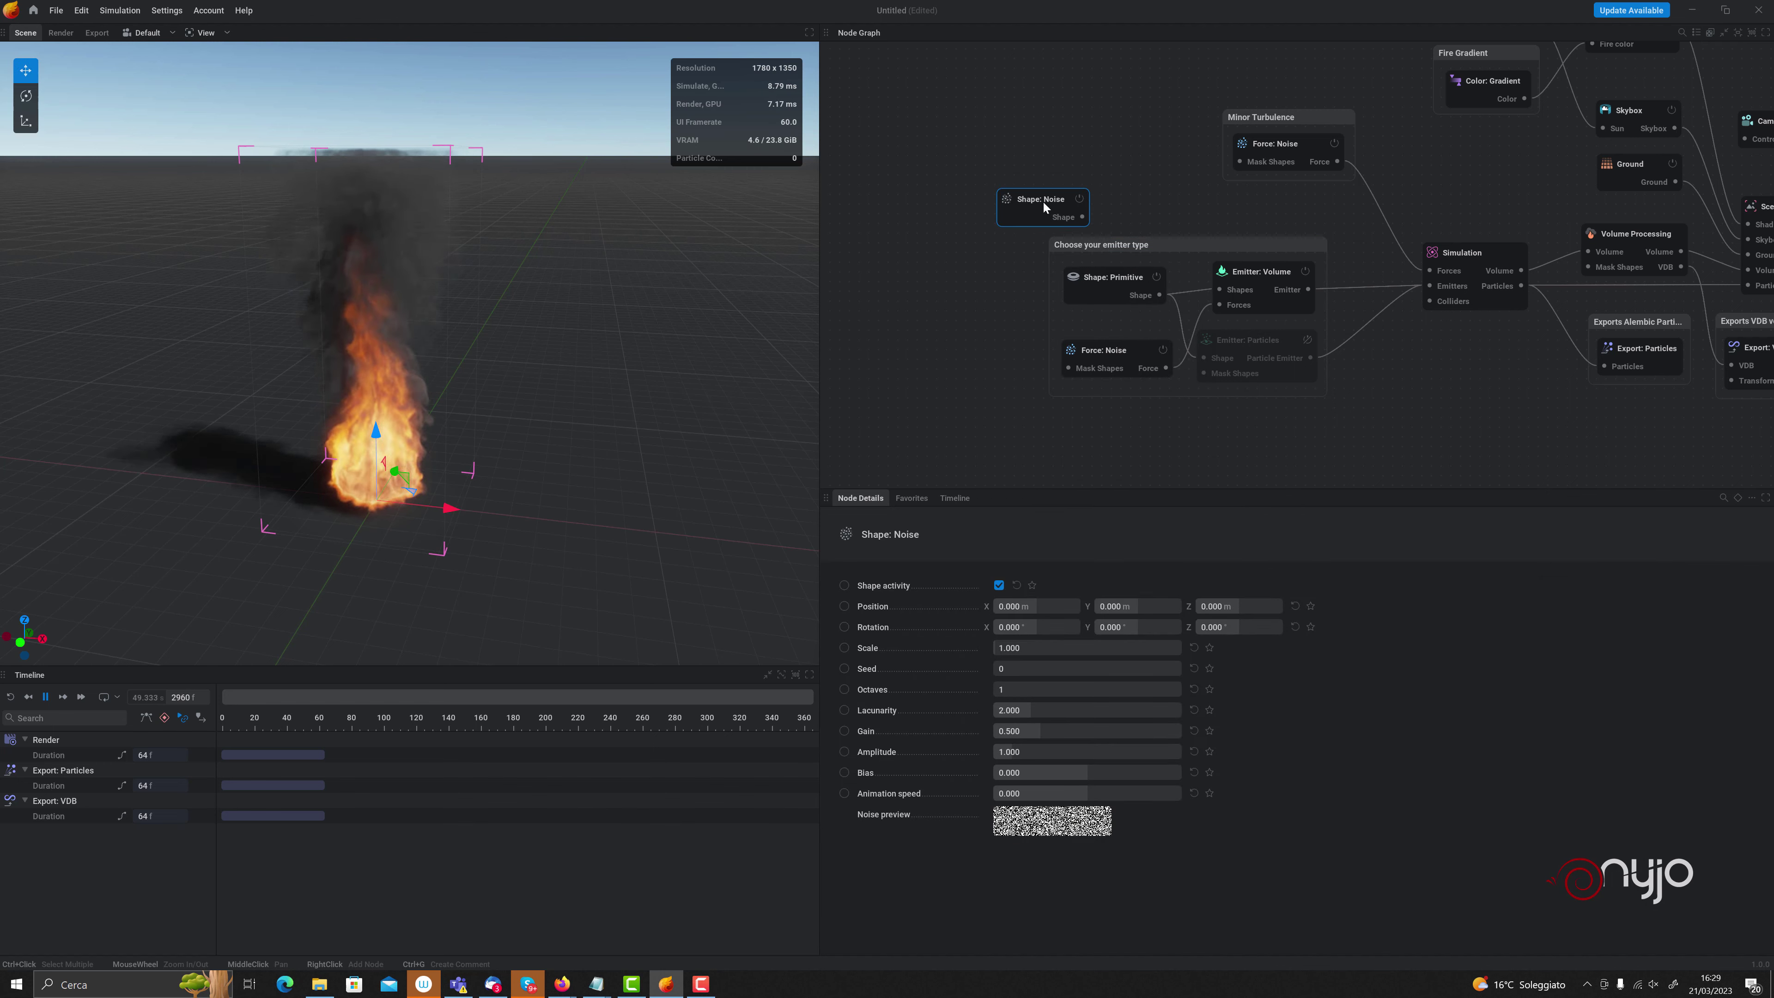
{"action": "mouse_move", "coordinate": [1042, 201]}
{"action": "left_mouse_down"}
{"action": "mouse_move", "coordinate": [945, 241]}
{"action": "mouse_move", "coordinate": [1220, 290]}
{"action": "left_mouse_up"}
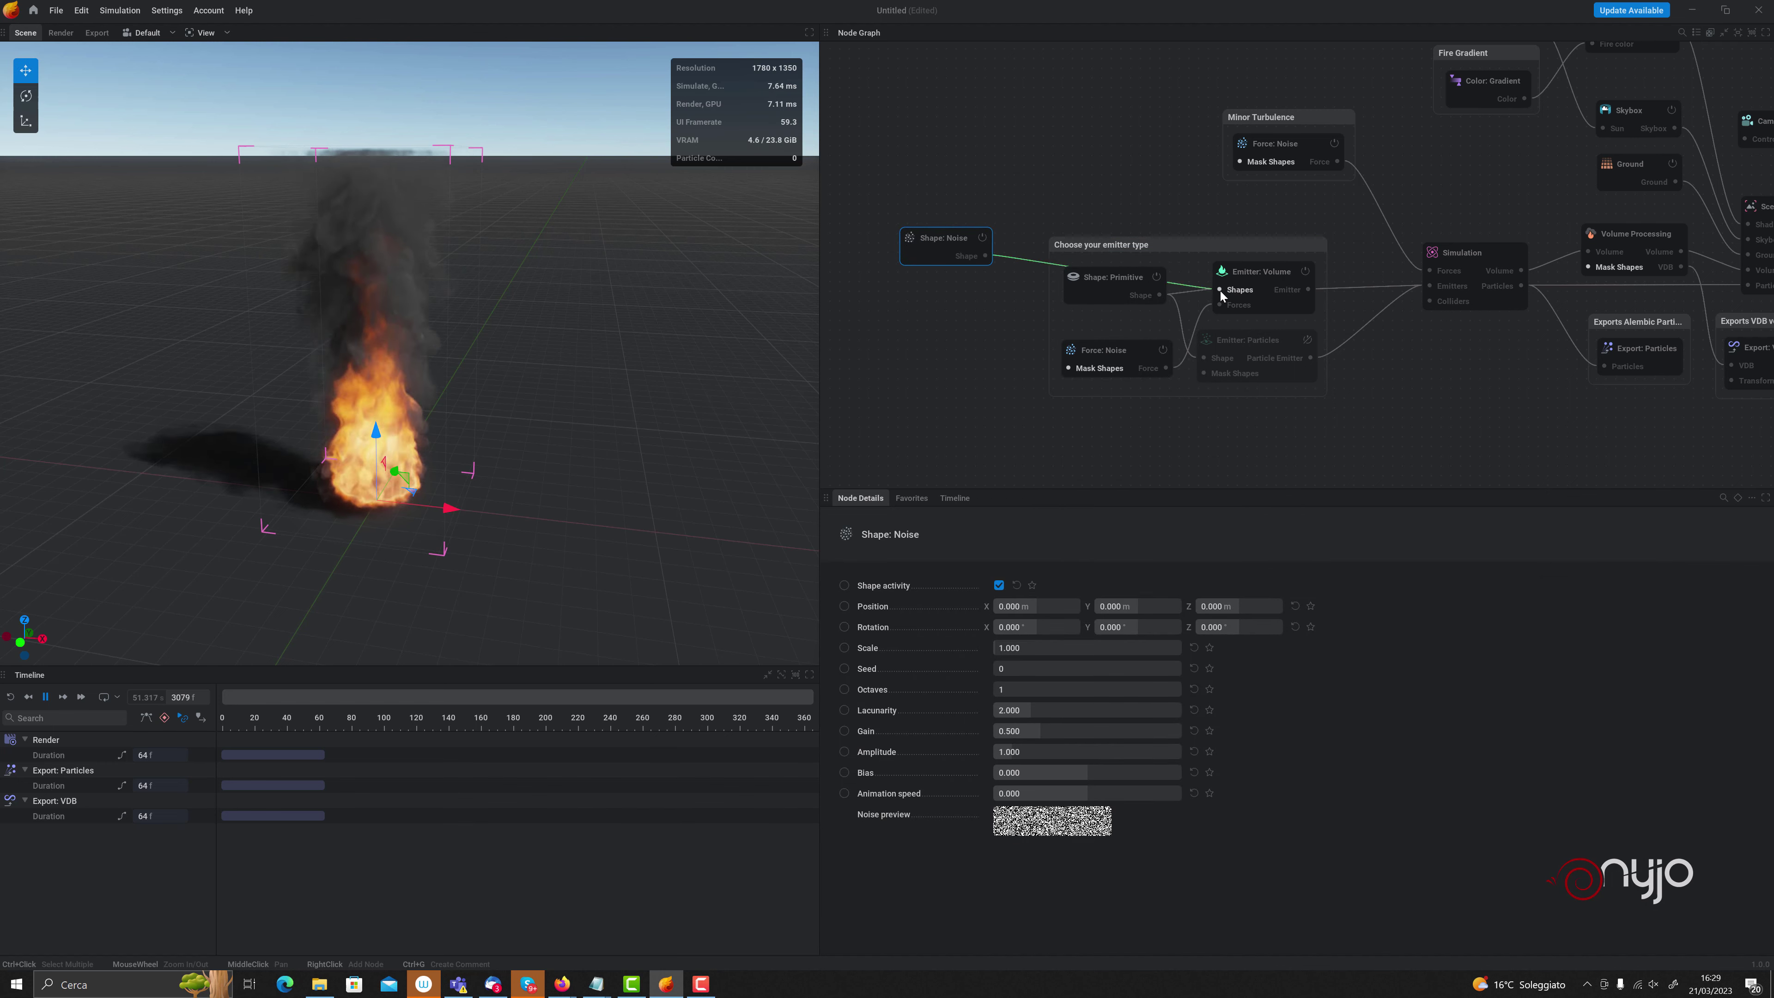
{"action": "left_click_drag", "start_coordinate": [1113, 278], "coordinate": [1026, 303]}
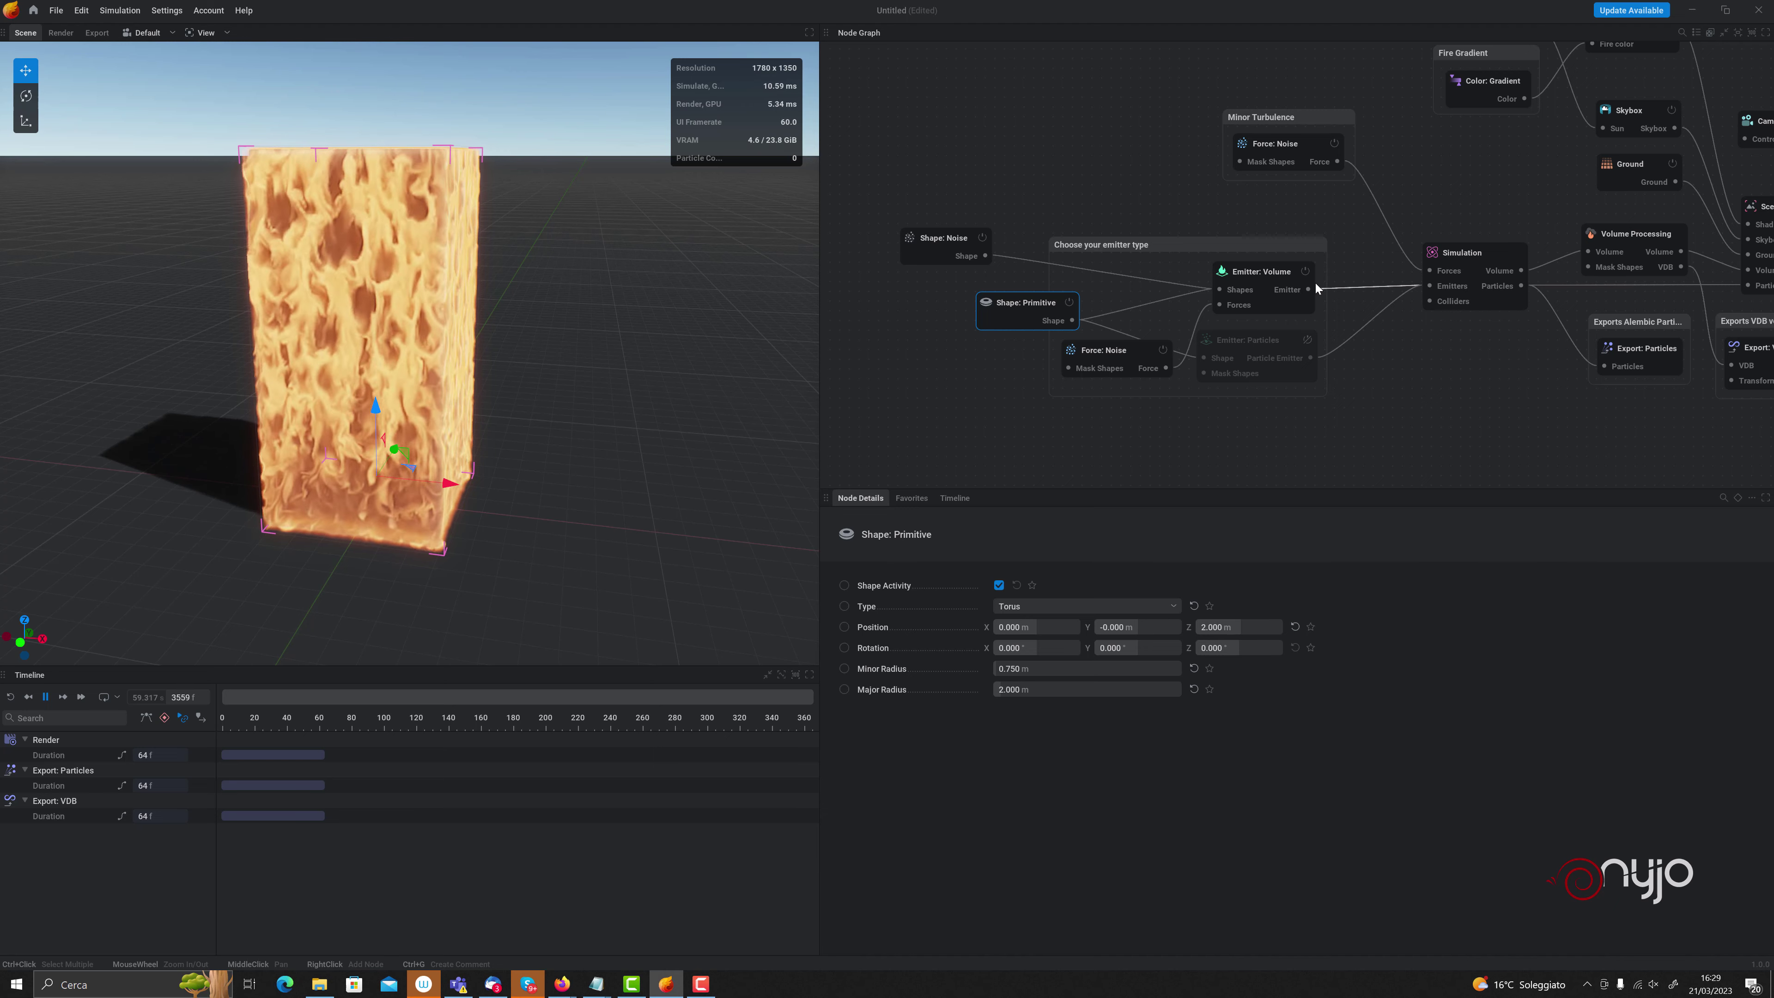
Set Simulation Size voxel count to X 300, Y 300, Z 120 and apply it
{"action": "left_click", "coordinate": [1465, 269]}
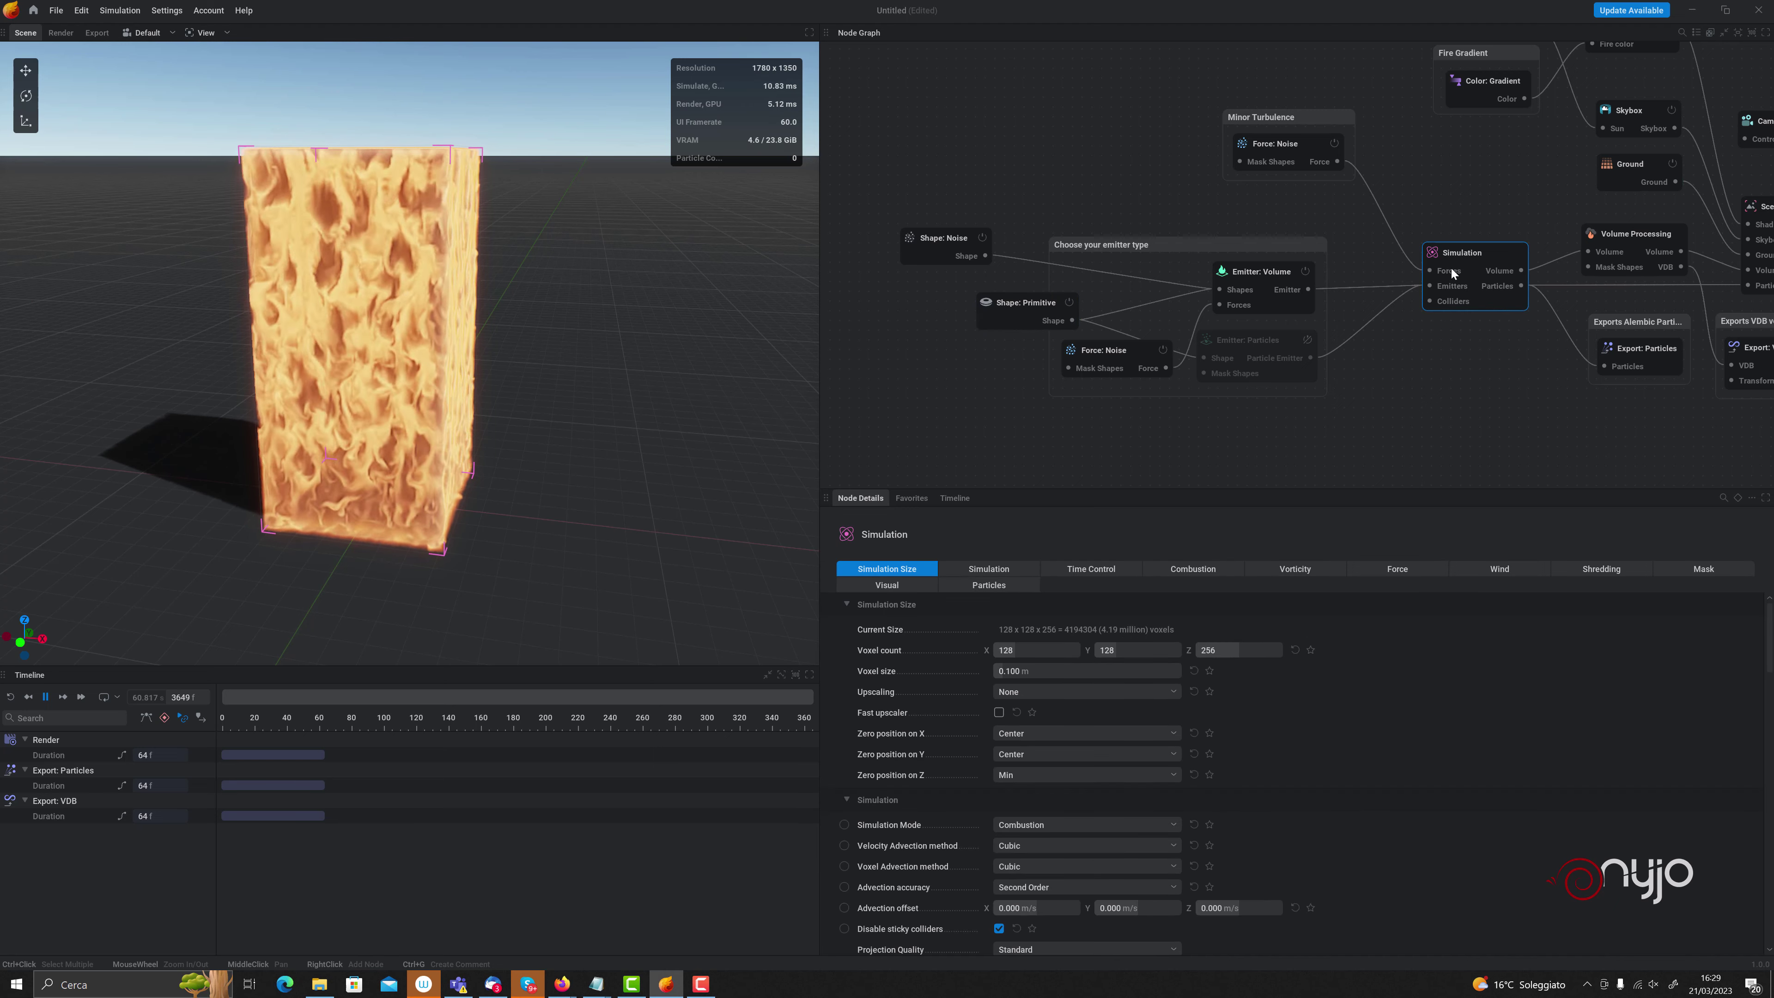
{"action": "double_click", "coordinate": [1059, 650]}
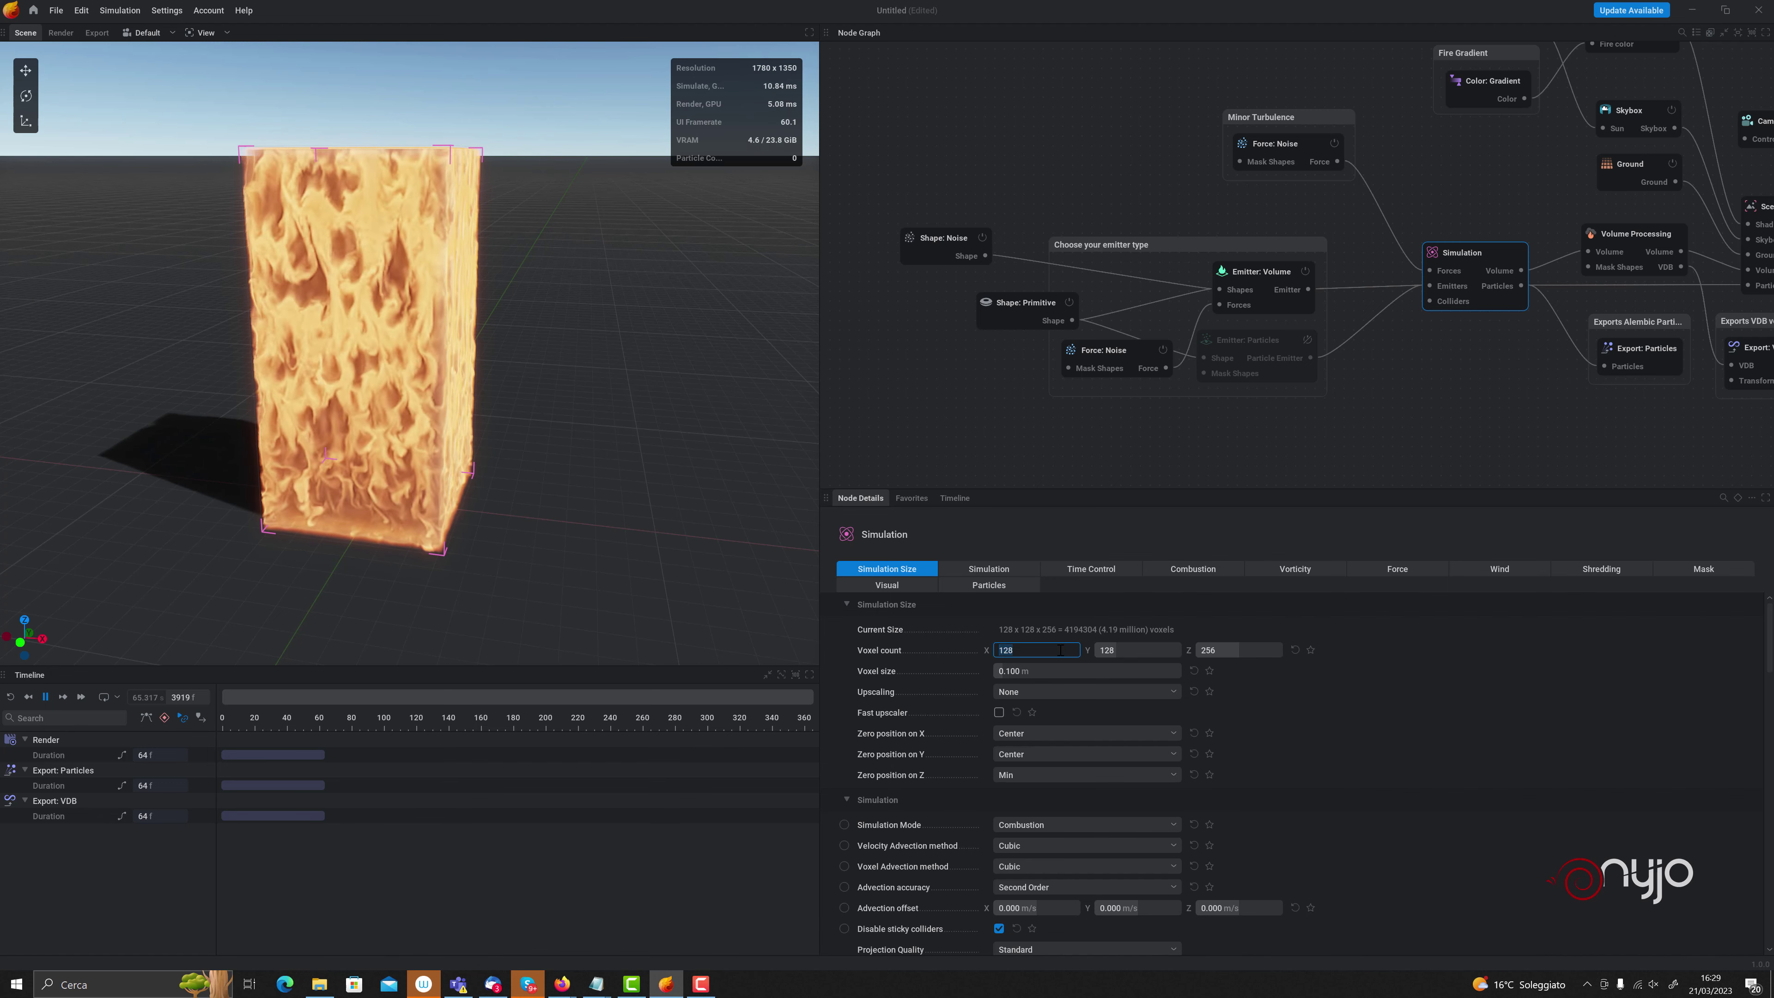
{"action": "type", "text": "300"}
{"action": "key", "text": "Tab"}
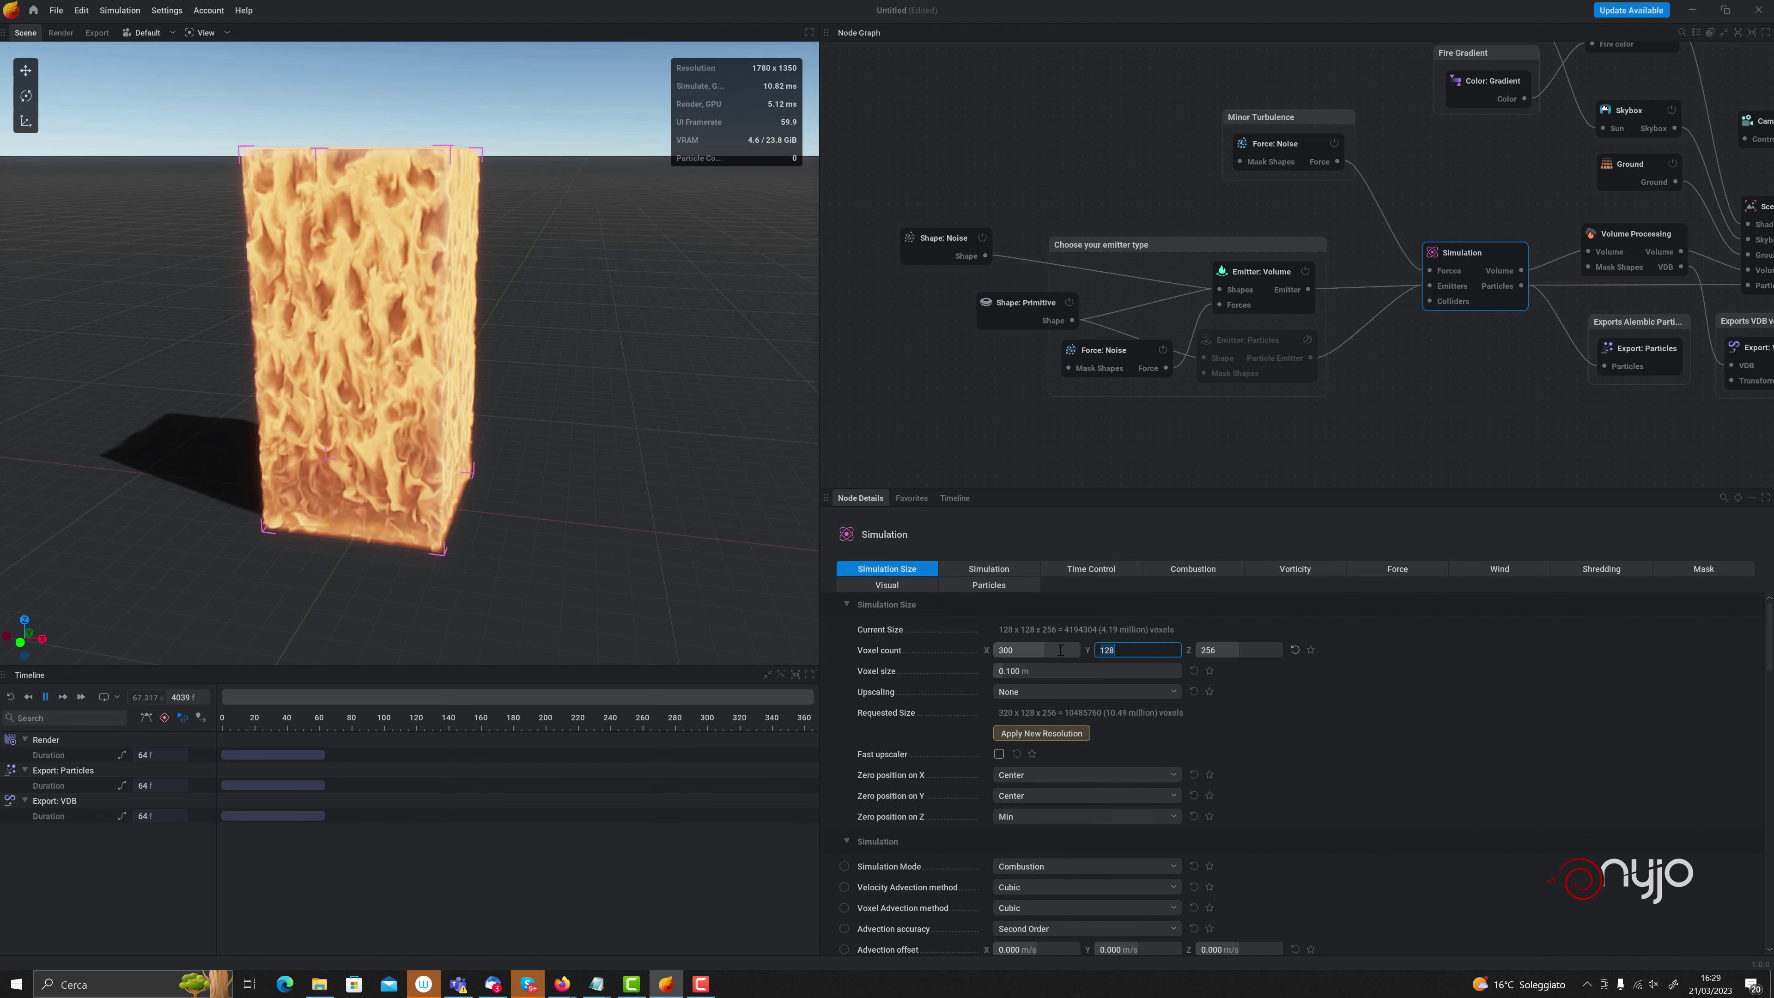
{"action": "type", "text": "300"}
{"action": "key", "text": "Tab"}
{"action": "type", "text": "12"}
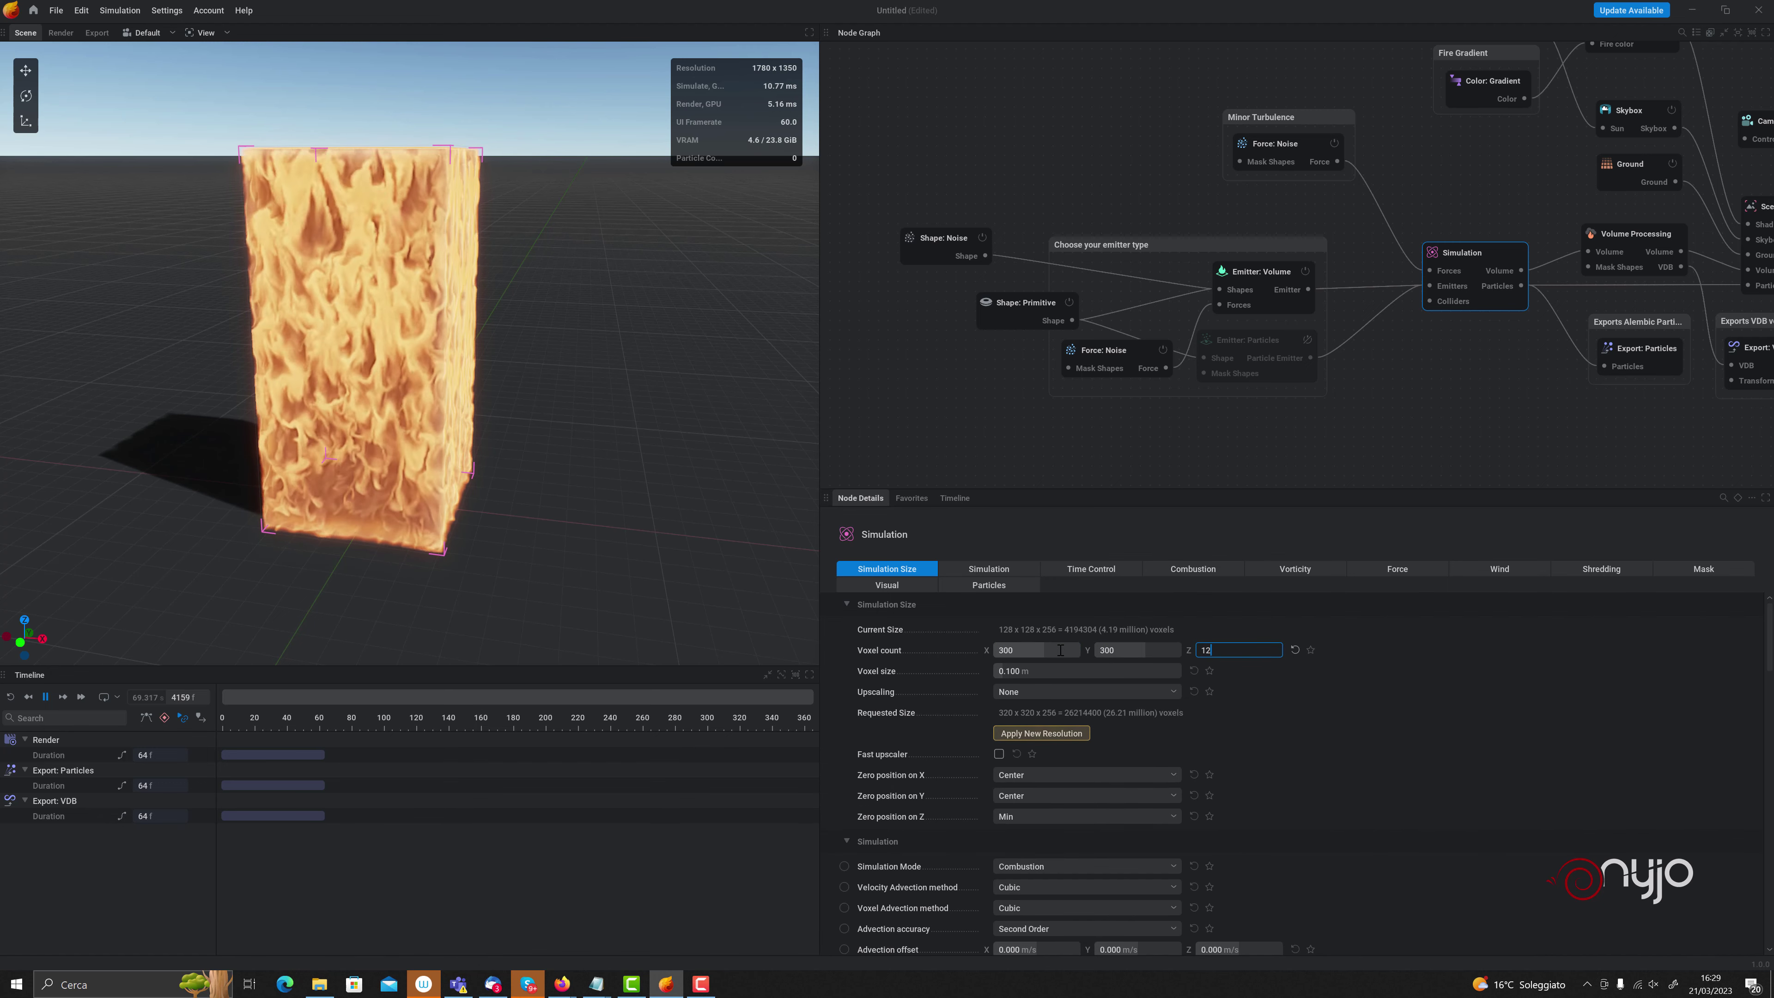
{"action": "type", "text": "0"}
{"action": "key", "text": "Return"}
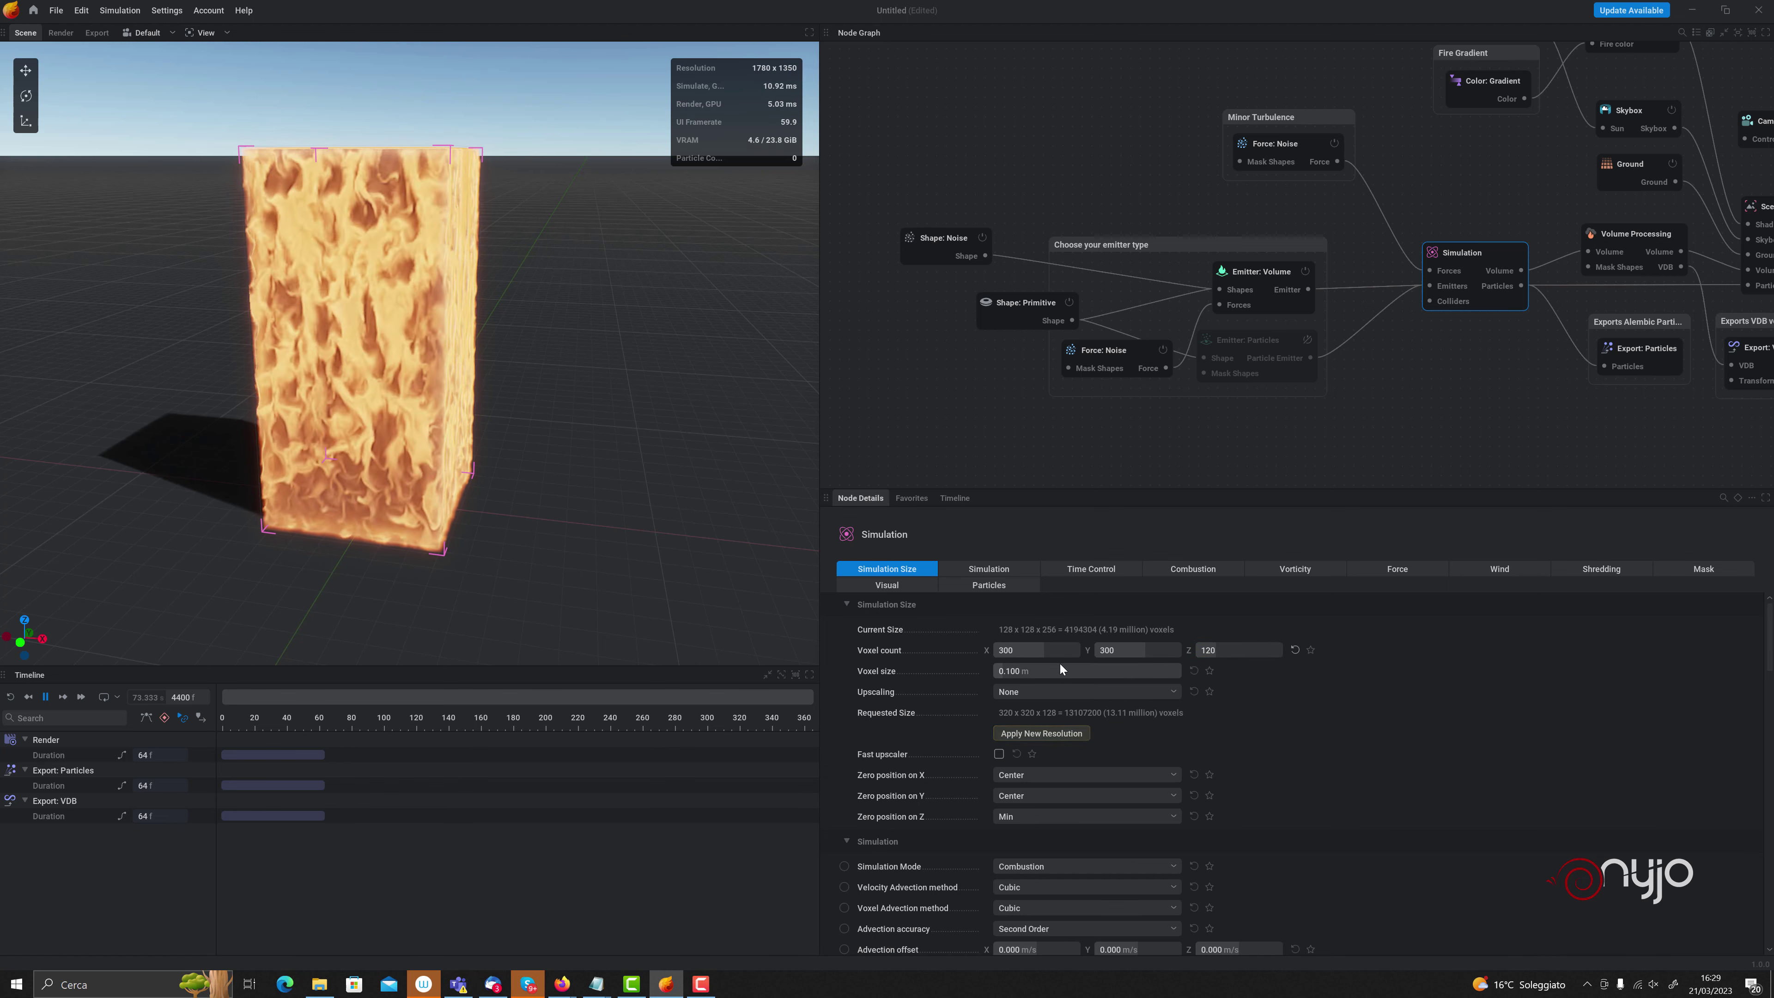
{"action": "left_click", "coordinate": [1041, 733]}
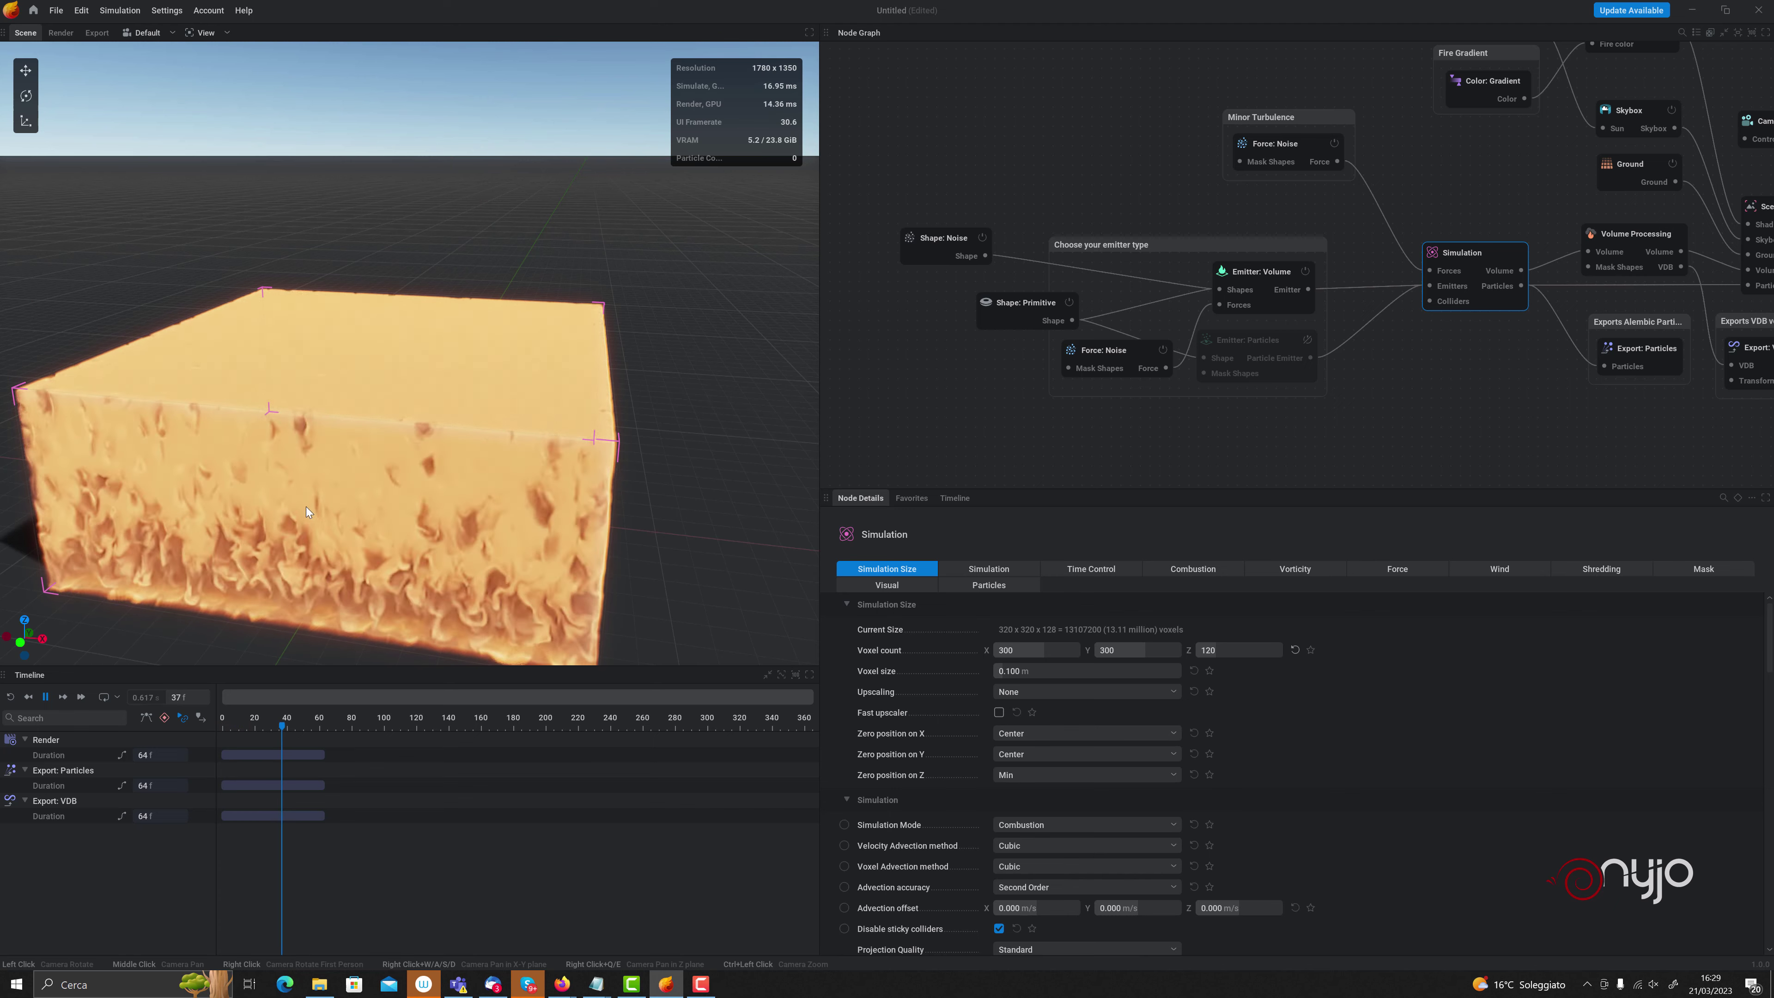
{"action": "left_click_drag", "start_coordinate": [318, 548], "coordinate": [265, 489]}
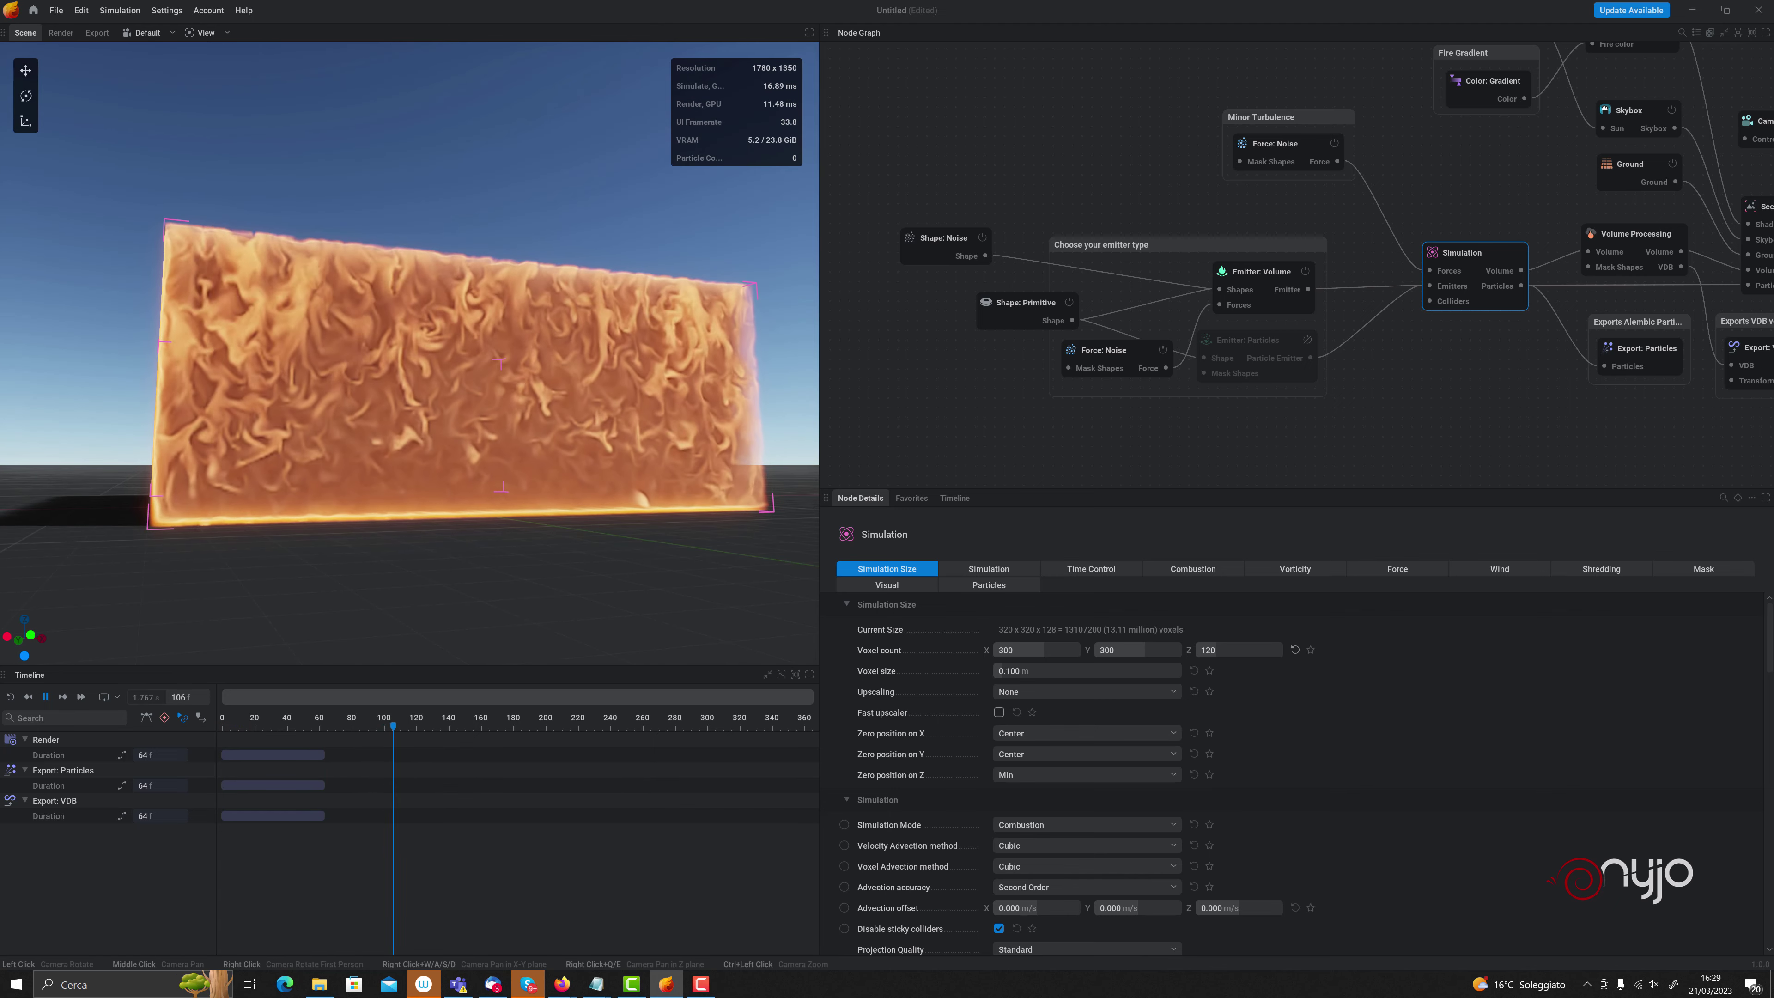
{"action": "mouse_move", "coordinate": [363, 555]}
{"action": "left_mouse_down"}
{"action": "mouse_move", "coordinate": [391, 489]}
{"action": "mouse_move", "coordinate": [366, 553]}
{"action": "left_mouse_up"}
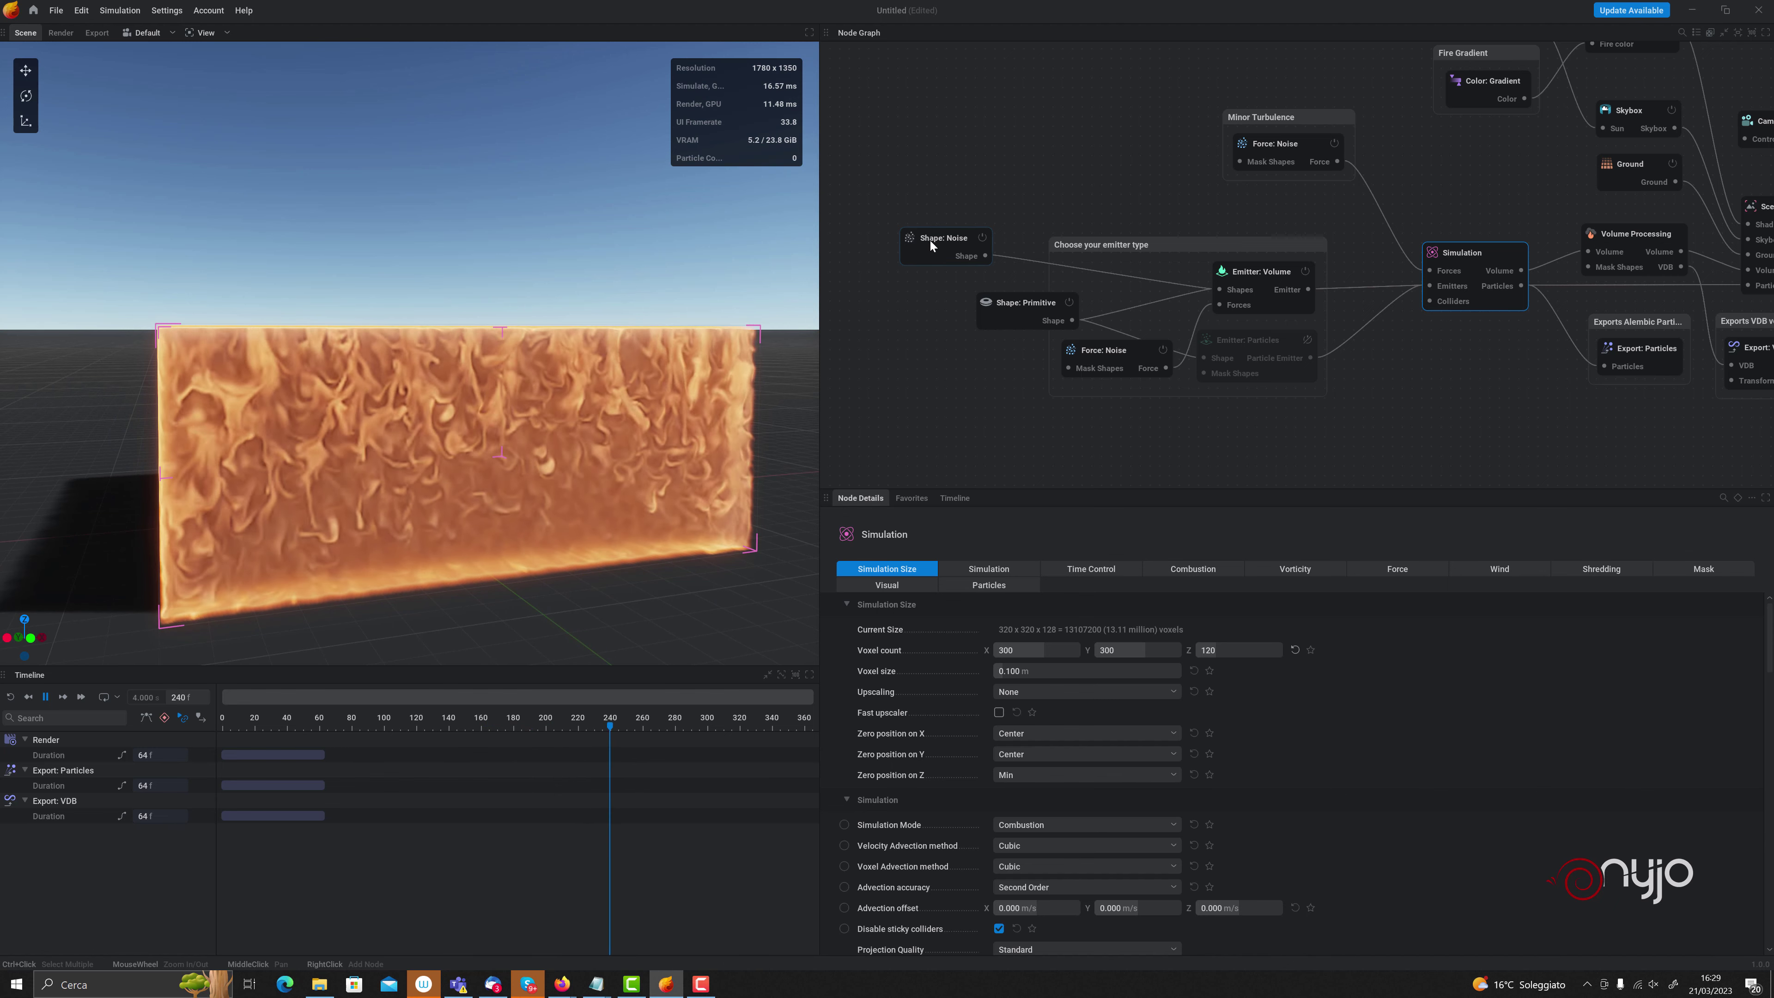
Set the volume emitter's Fuel emission to No Emission and reset the simulation
{"action": "left_click", "coordinate": [1247, 272]}
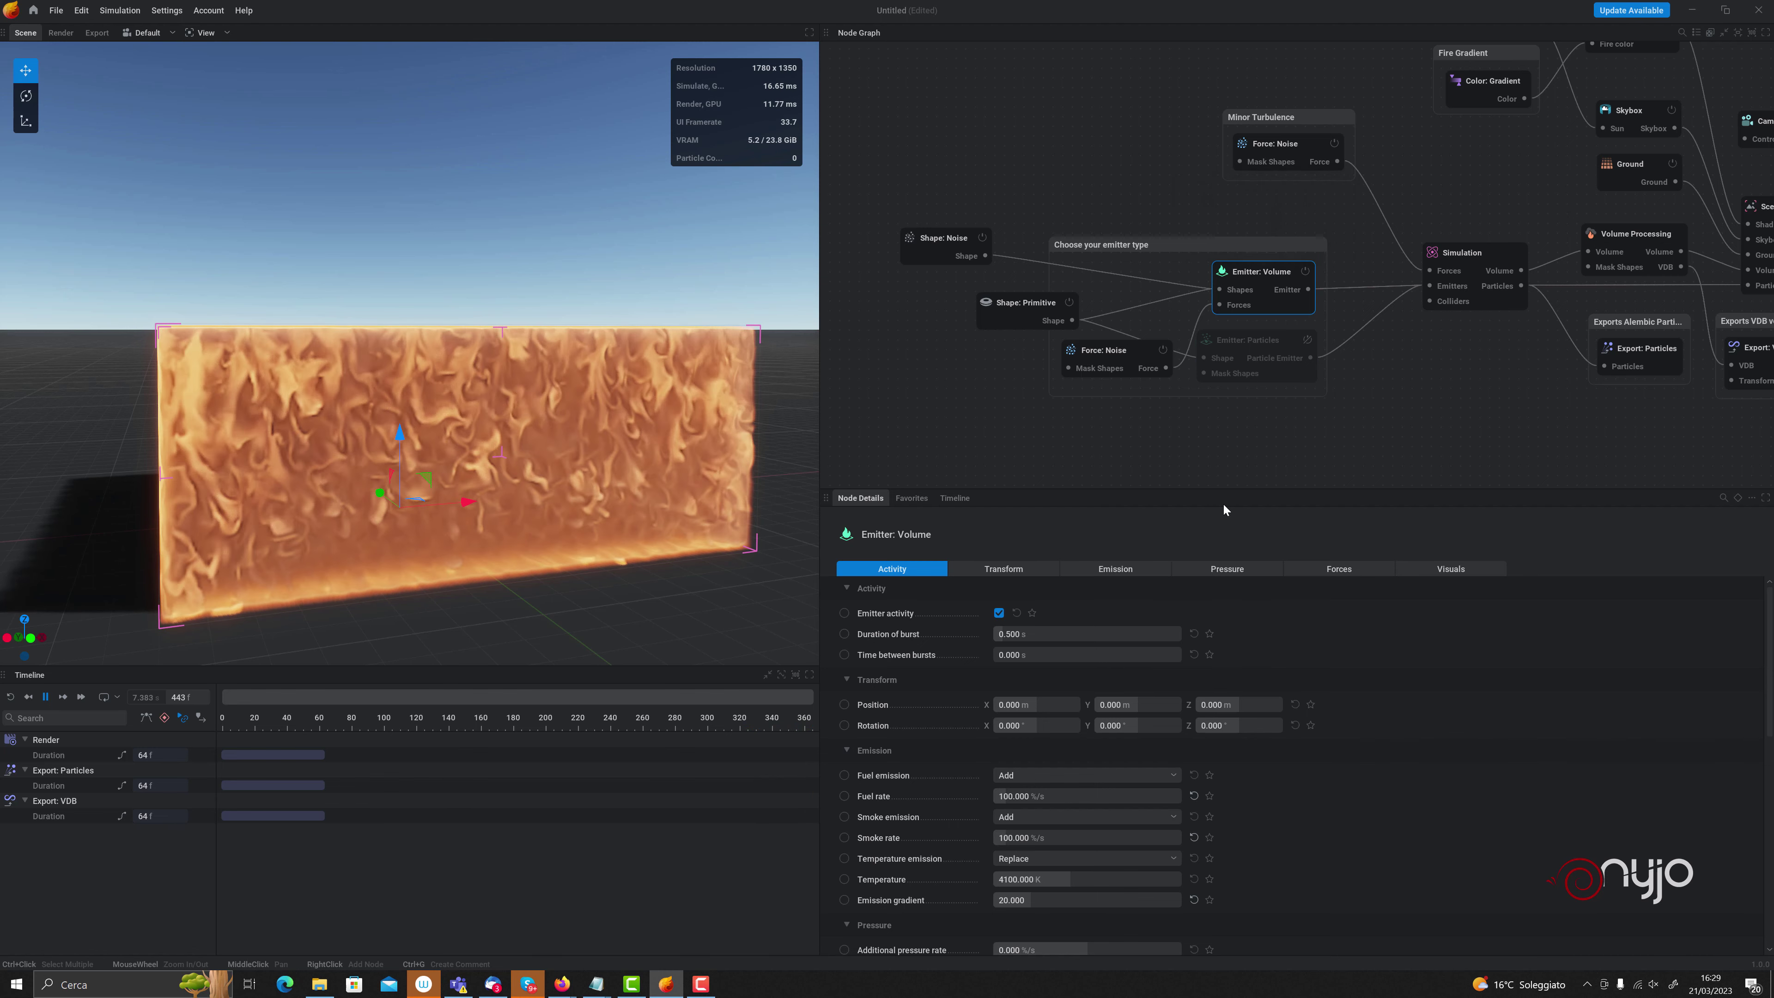
{"action": "left_click", "coordinate": [1012, 774]}
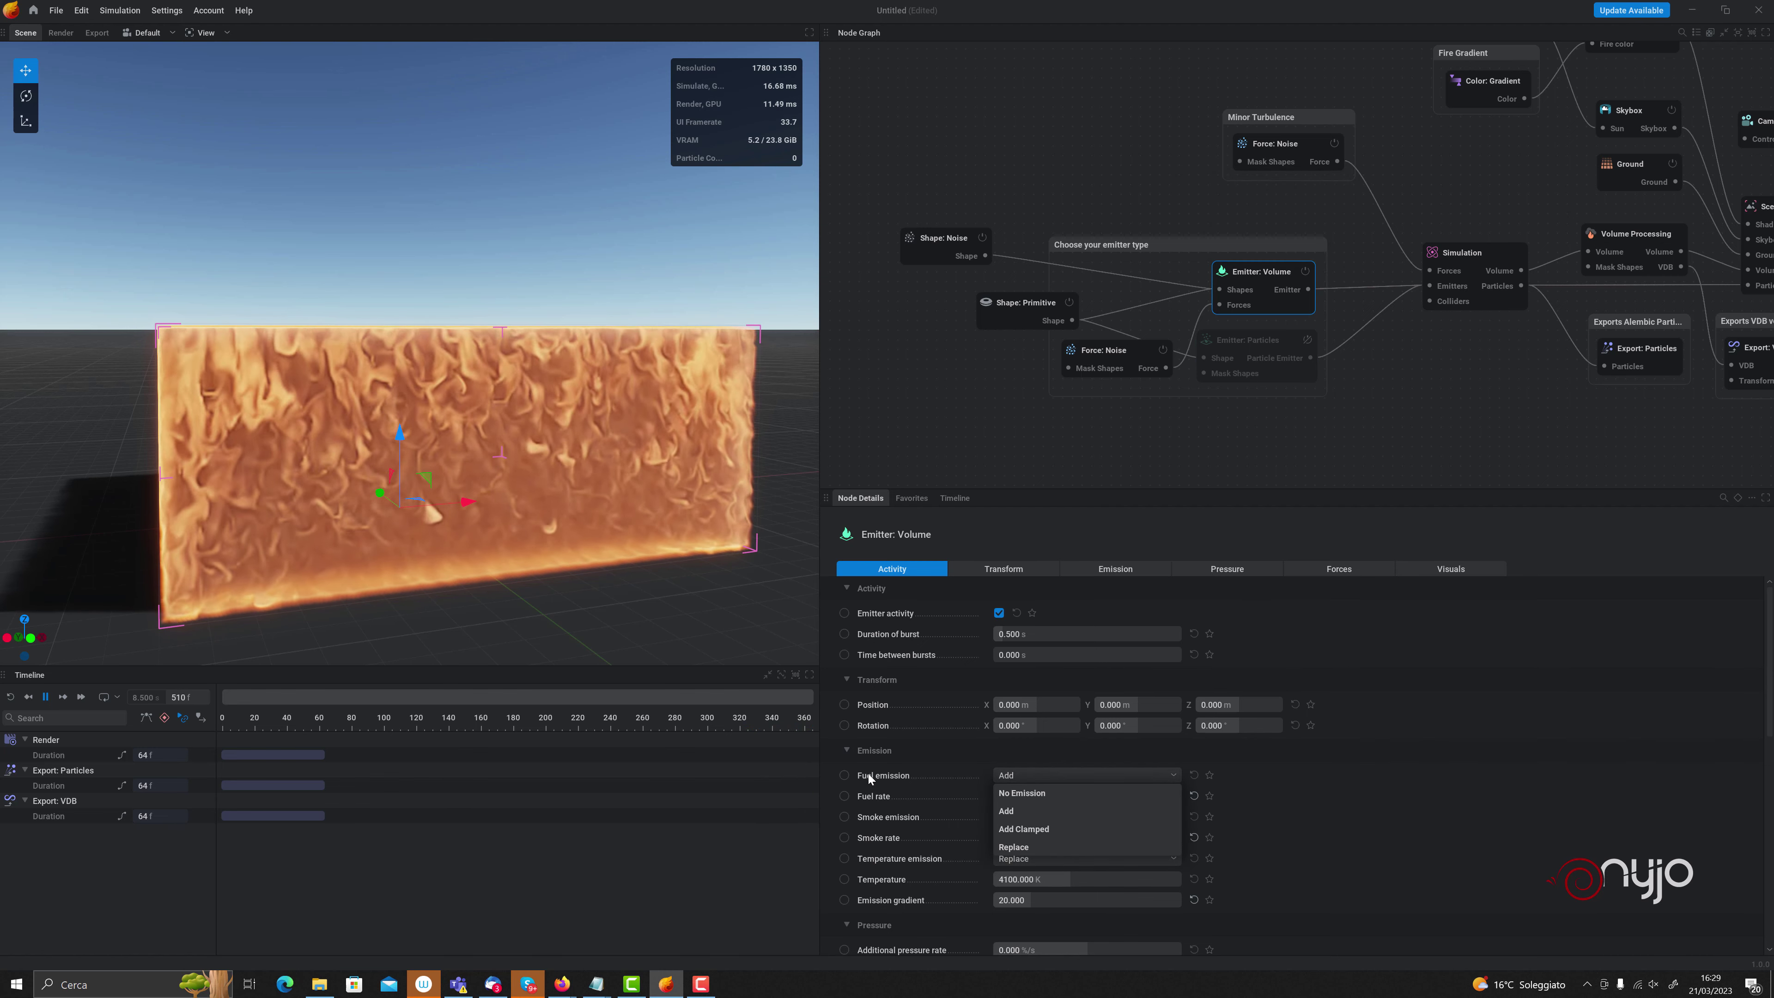
{"action": "left_click", "coordinate": [1039, 792]}
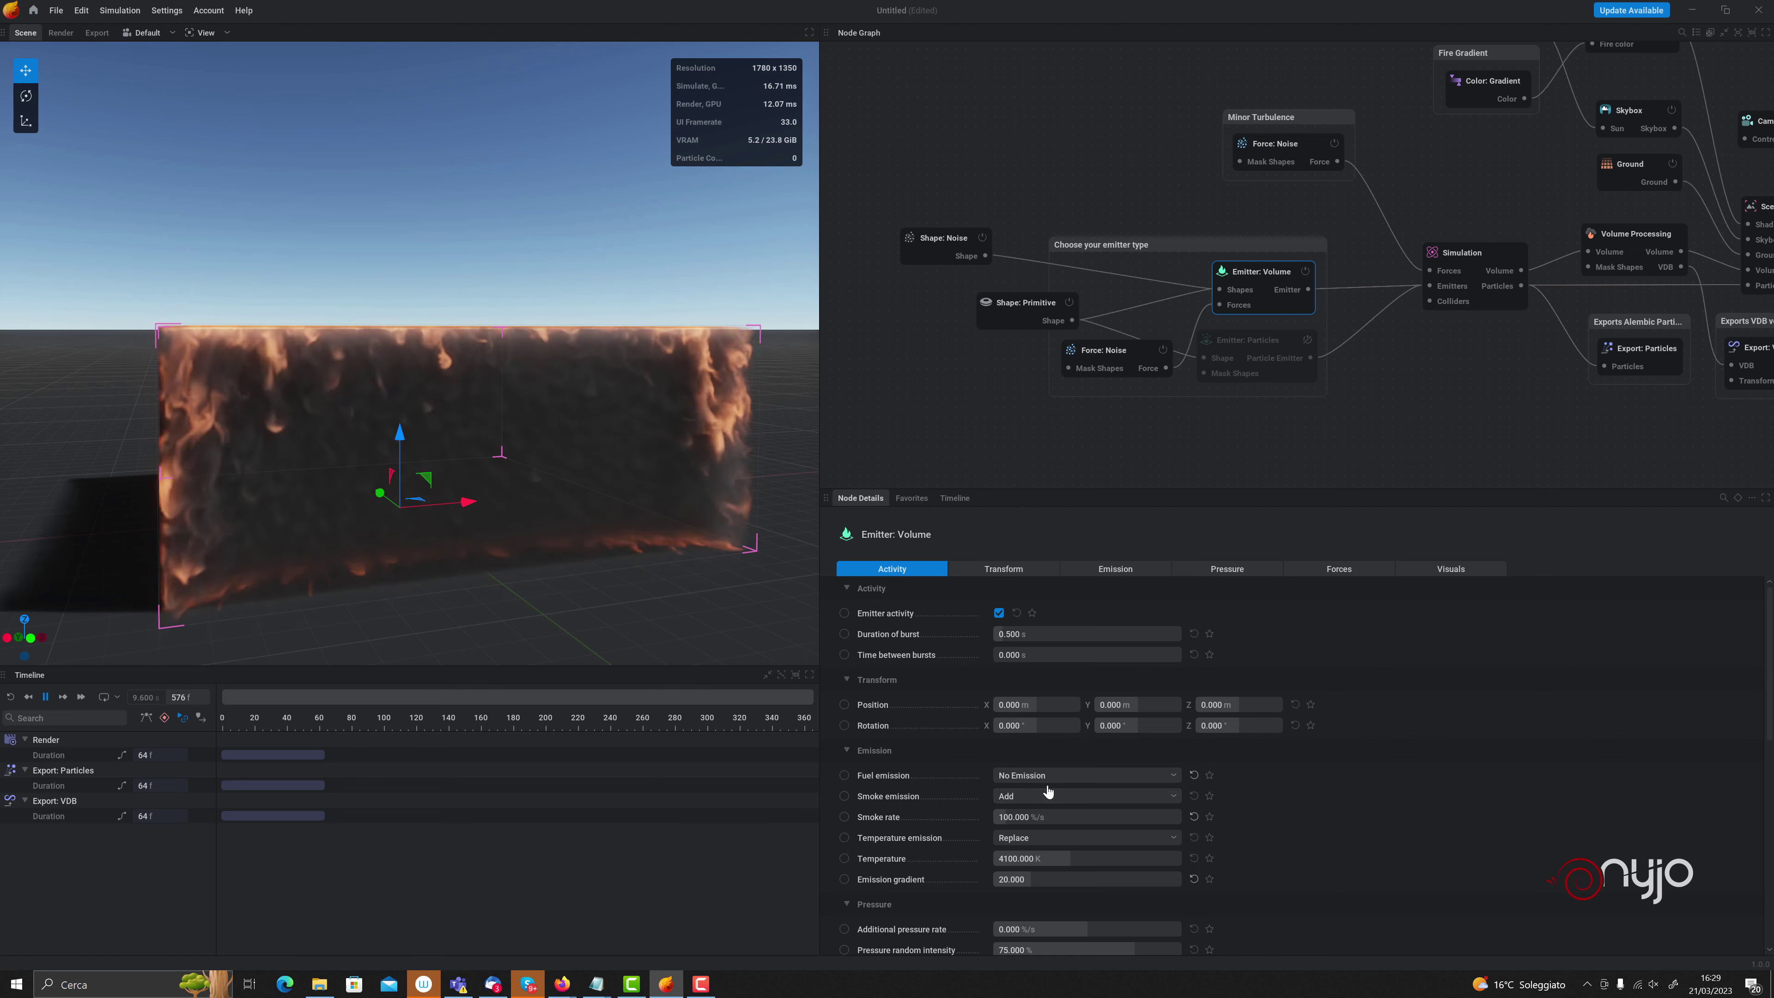
{"action": "mouse_move", "coordinate": [494, 523]}
{"action": "left_mouse_down"}
{"action": "mouse_move", "coordinate": [503, 489]}
{"action": "mouse_move", "coordinate": [530, 489]}
{"action": "left_mouse_up"}
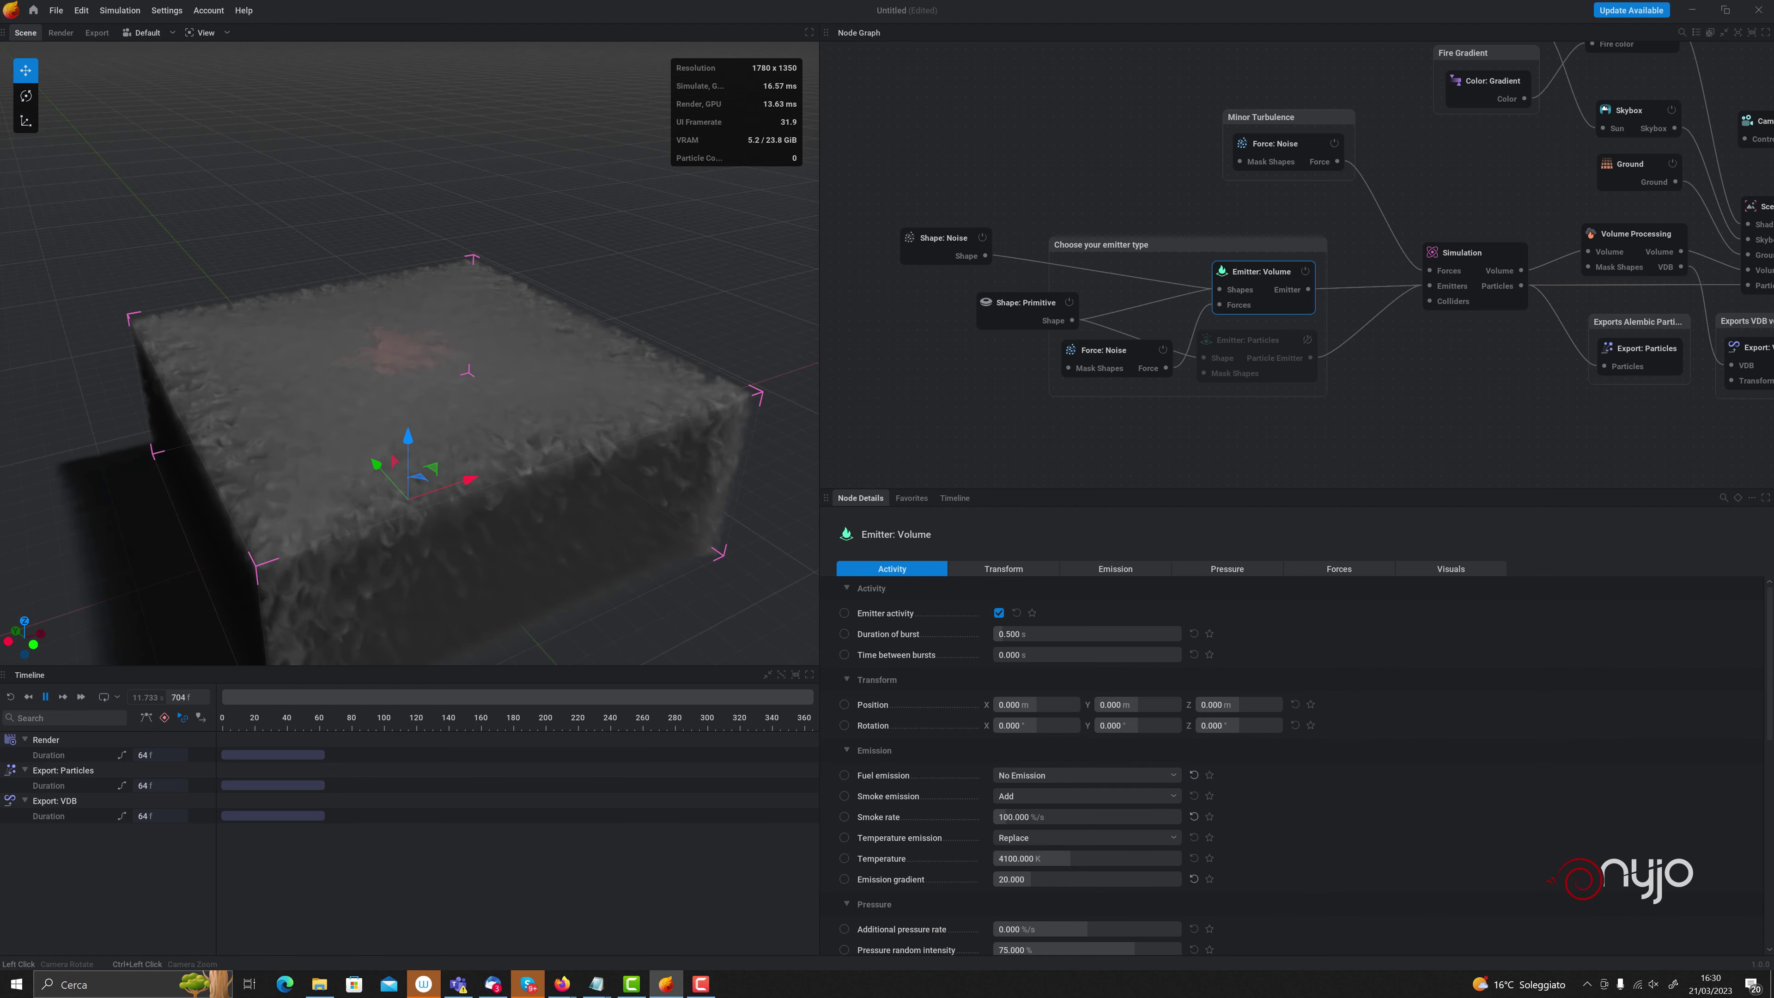
{"action": "left_click", "coordinate": [941, 239]}
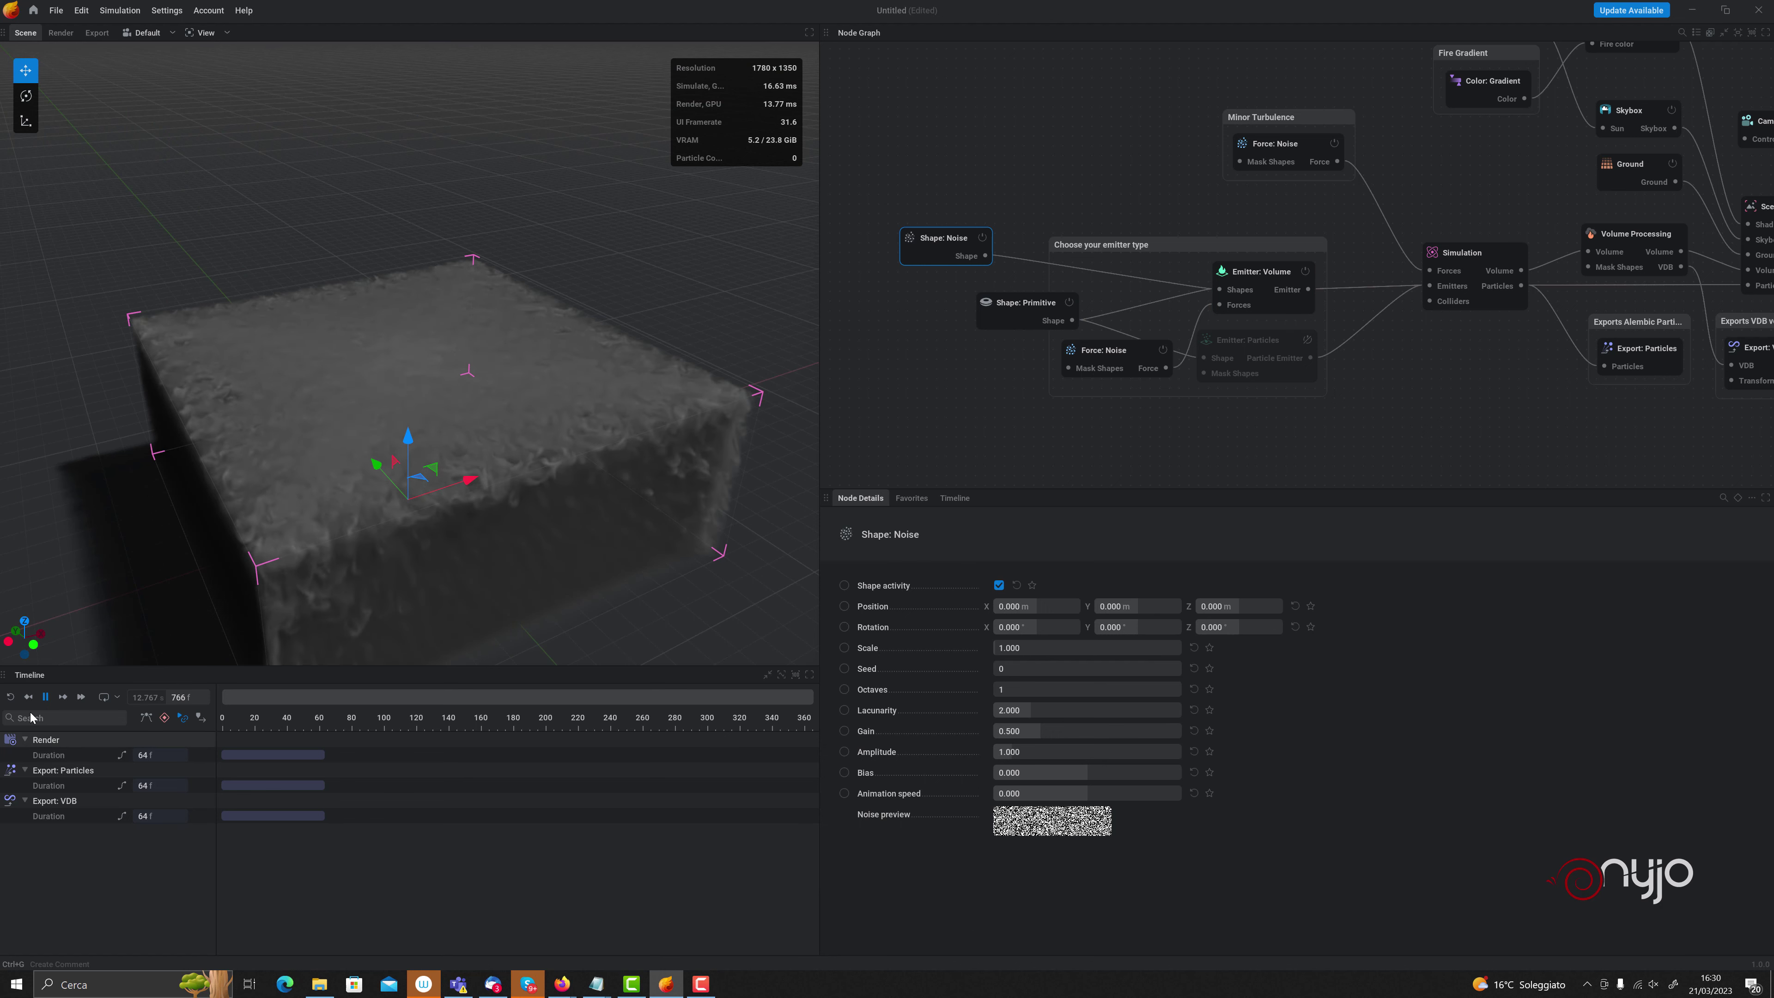
{"action": "left_click", "coordinate": [11, 698]}
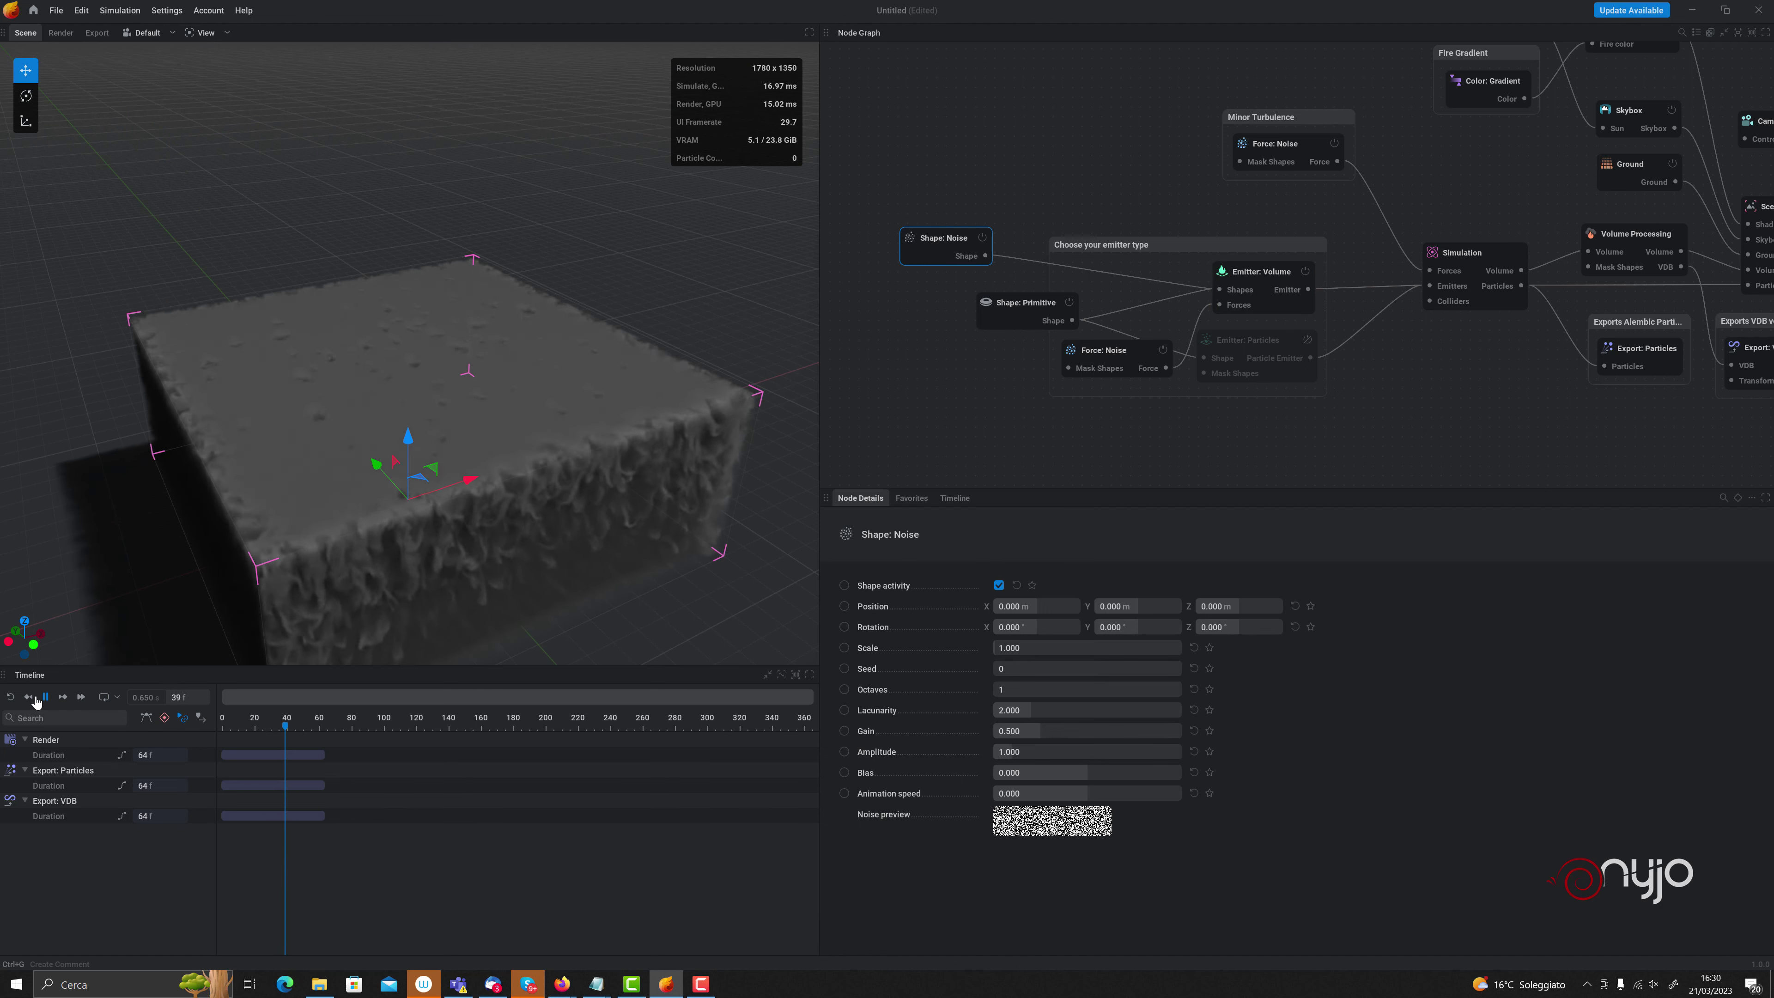
{"action": "left_click", "coordinate": [13, 698]}
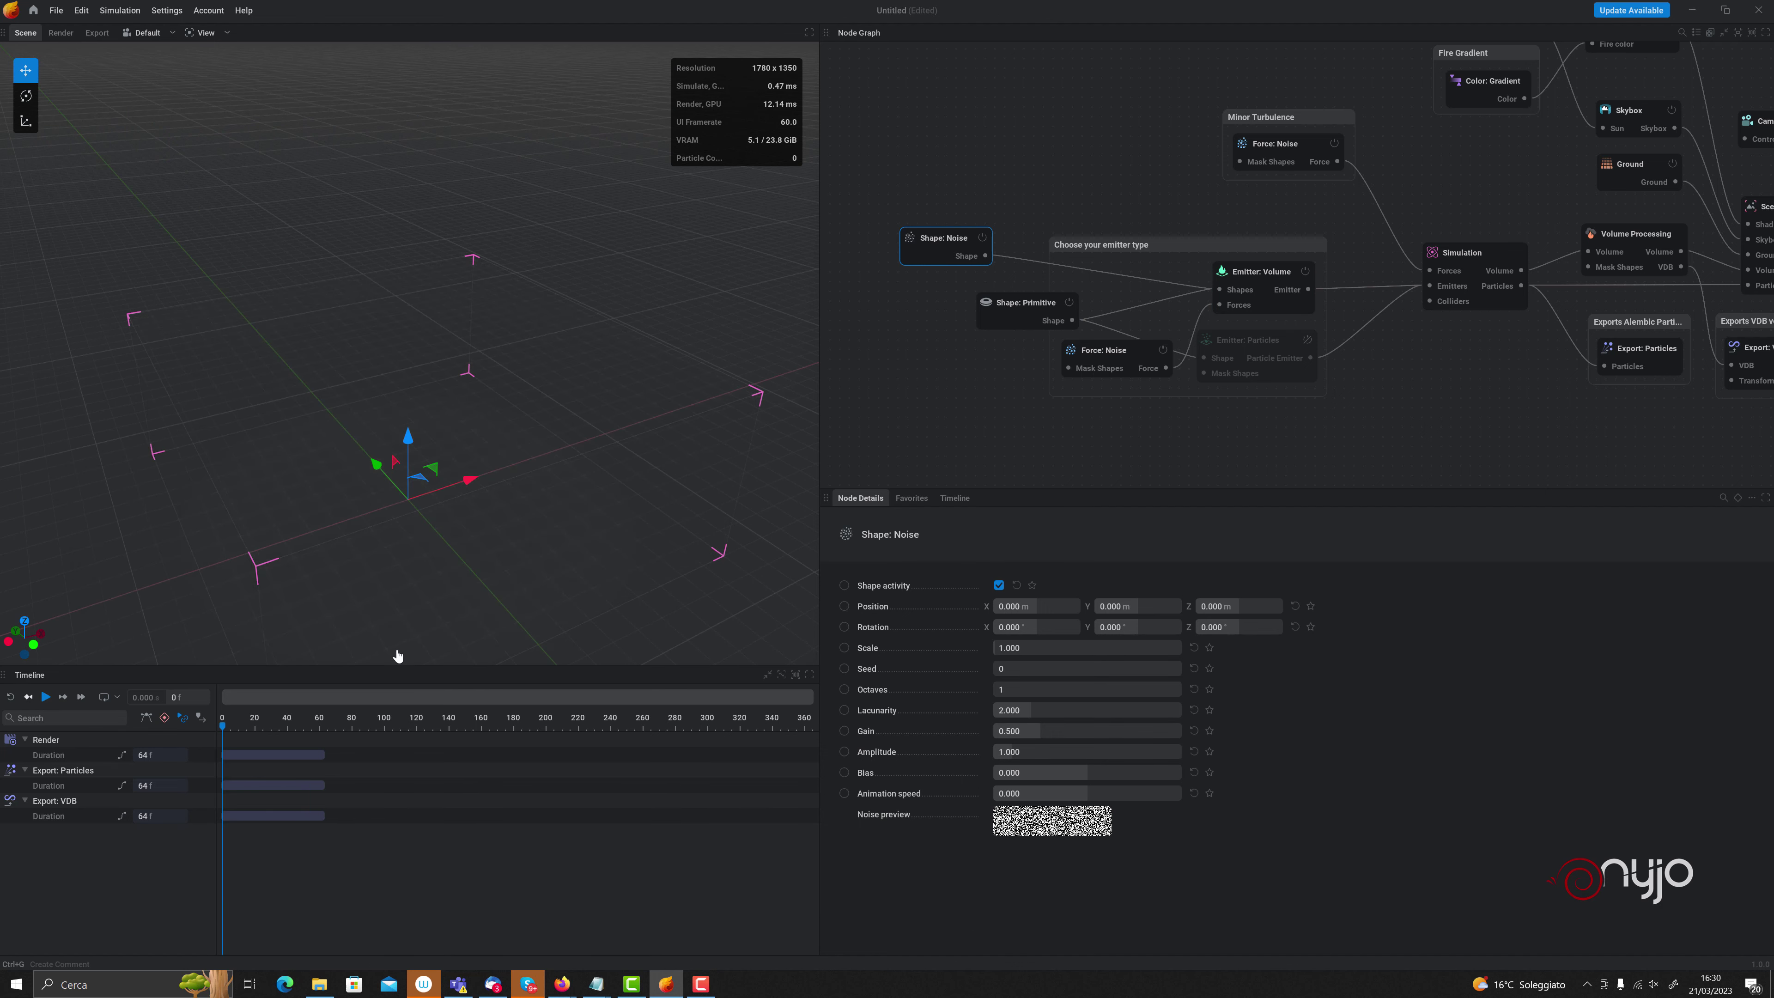
Tick Show emitter in the volume emitter's Visuals, then select Shape: Noise
{"action": "left_click", "coordinate": [1278, 280]}
{"action": "left_click", "coordinate": [1459, 570]}
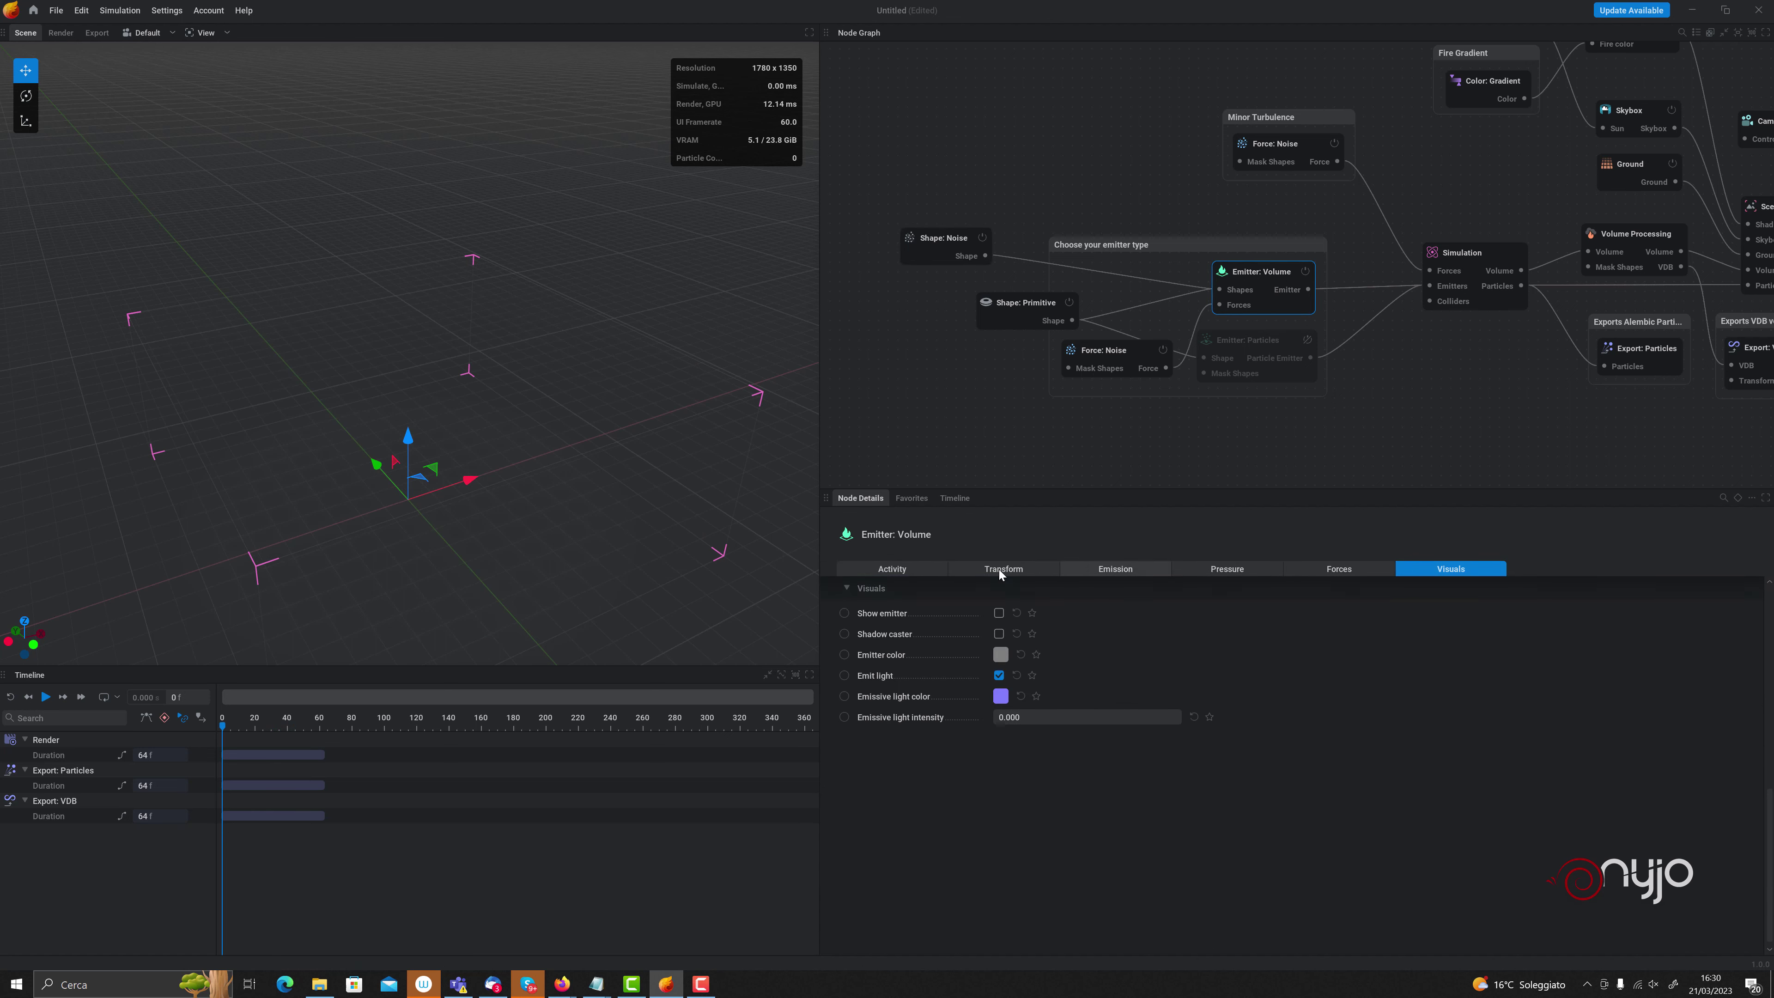
{"action": "left_click", "coordinate": [999, 614]}
{"action": "left_click_drag", "start_coordinate": [531, 561], "coordinate": [489, 503]}
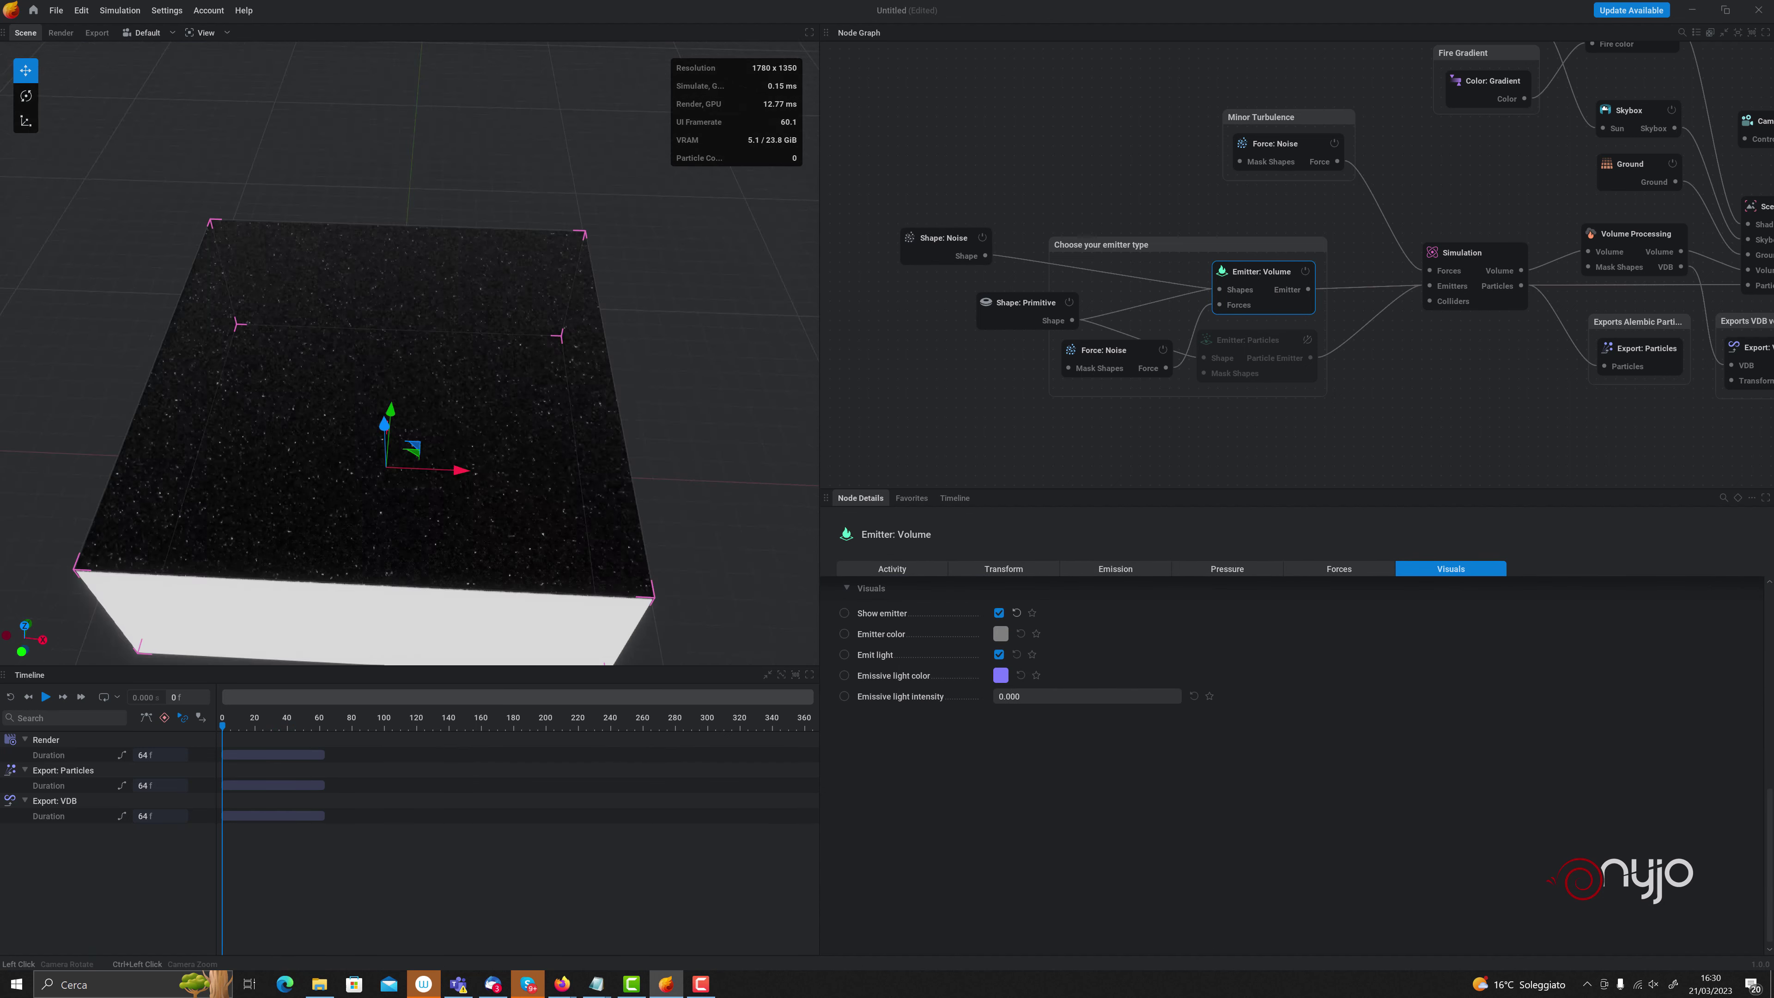
{"action": "left_click", "coordinate": [949, 246]}
{"action": "type", "text": "68"}
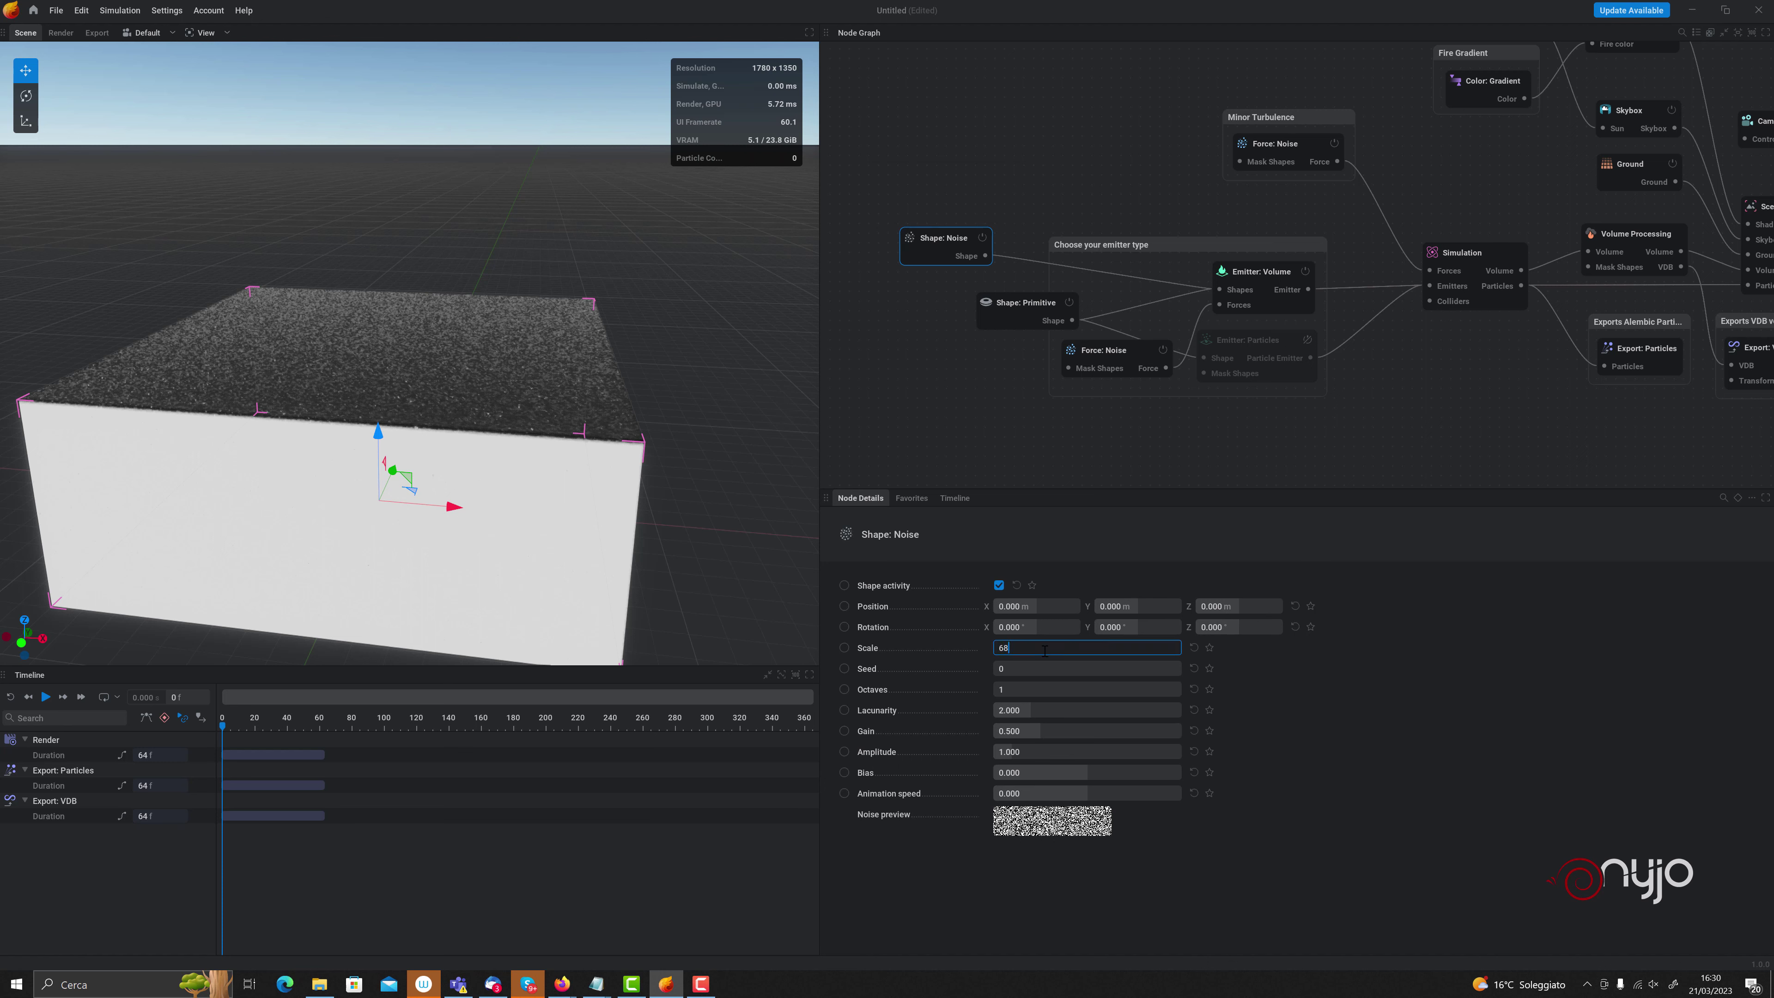
Give Shape: Noise Scale 68, Octaves 3, Gain 0.42 and Bias 0.467
{"action": "key", "text": "Return"}
{"action": "mouse_move", "coordinate": [377, 429]}
{"action": "left_mouse_down"}
{"action": "mouse_move", "coordinate": [379, 473]}
{"action": "mouse_move", "coordinate": [379, 438]}
{"action": "left_mouse_up"}
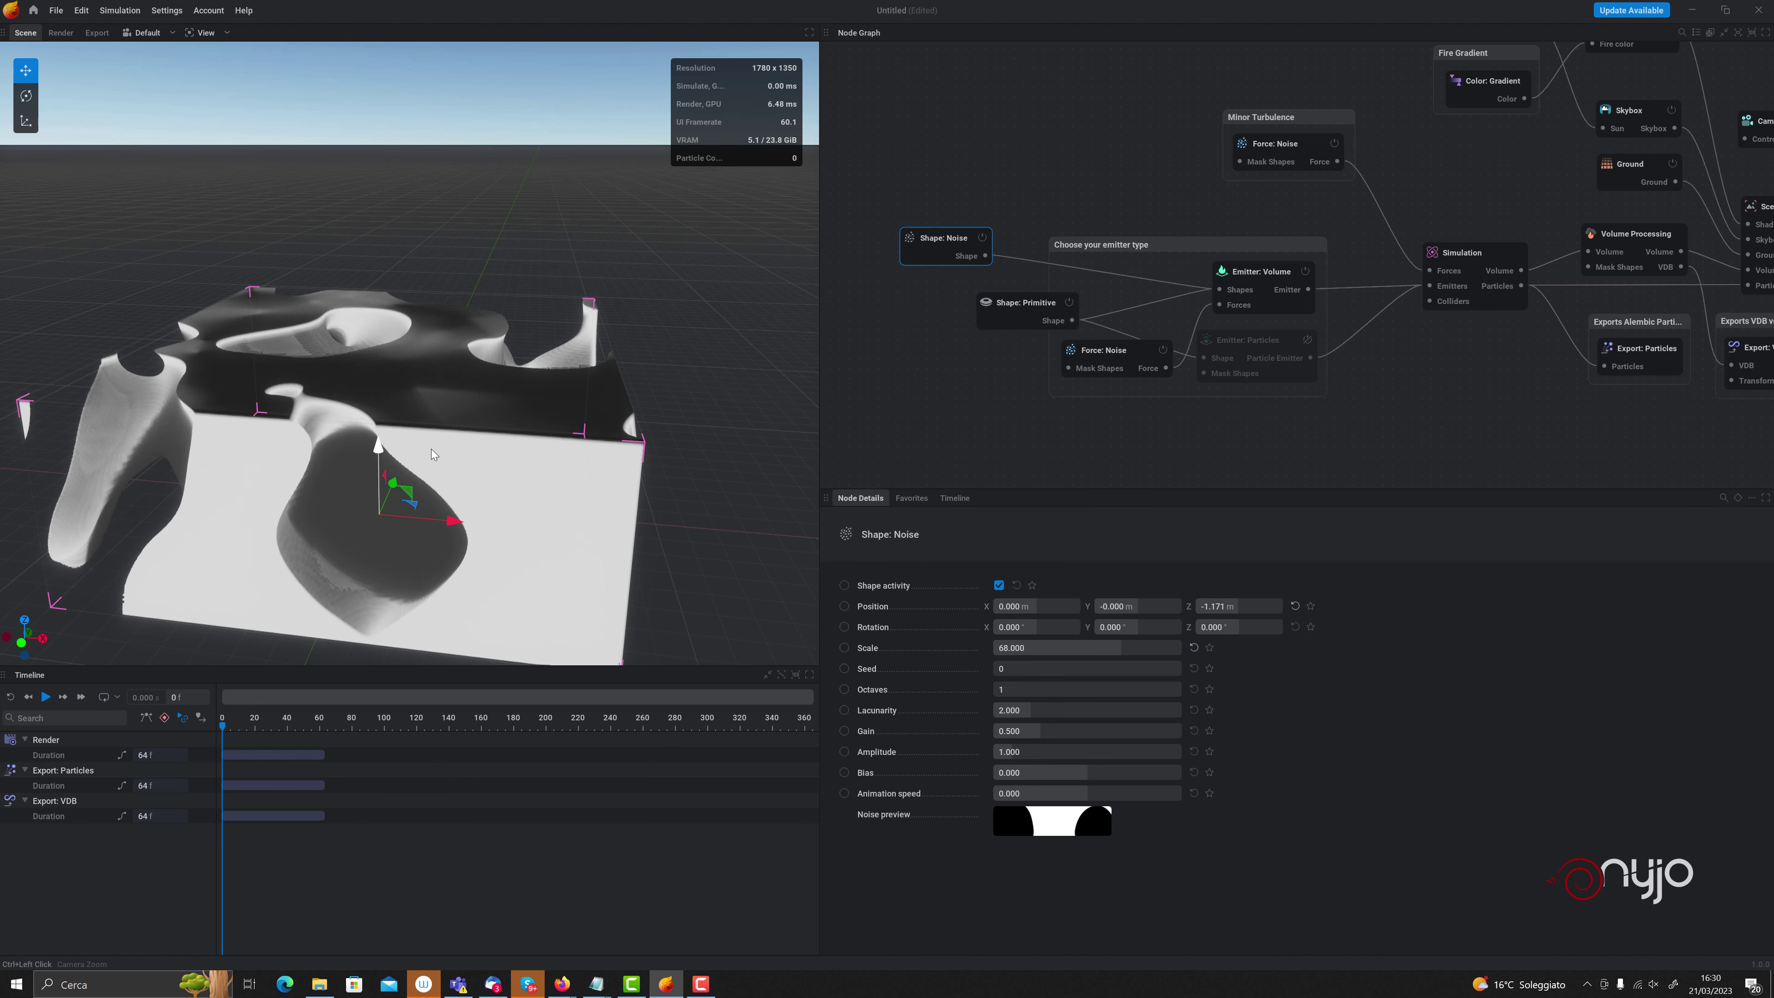
{"action": "key", "text": "ctrl+z"}
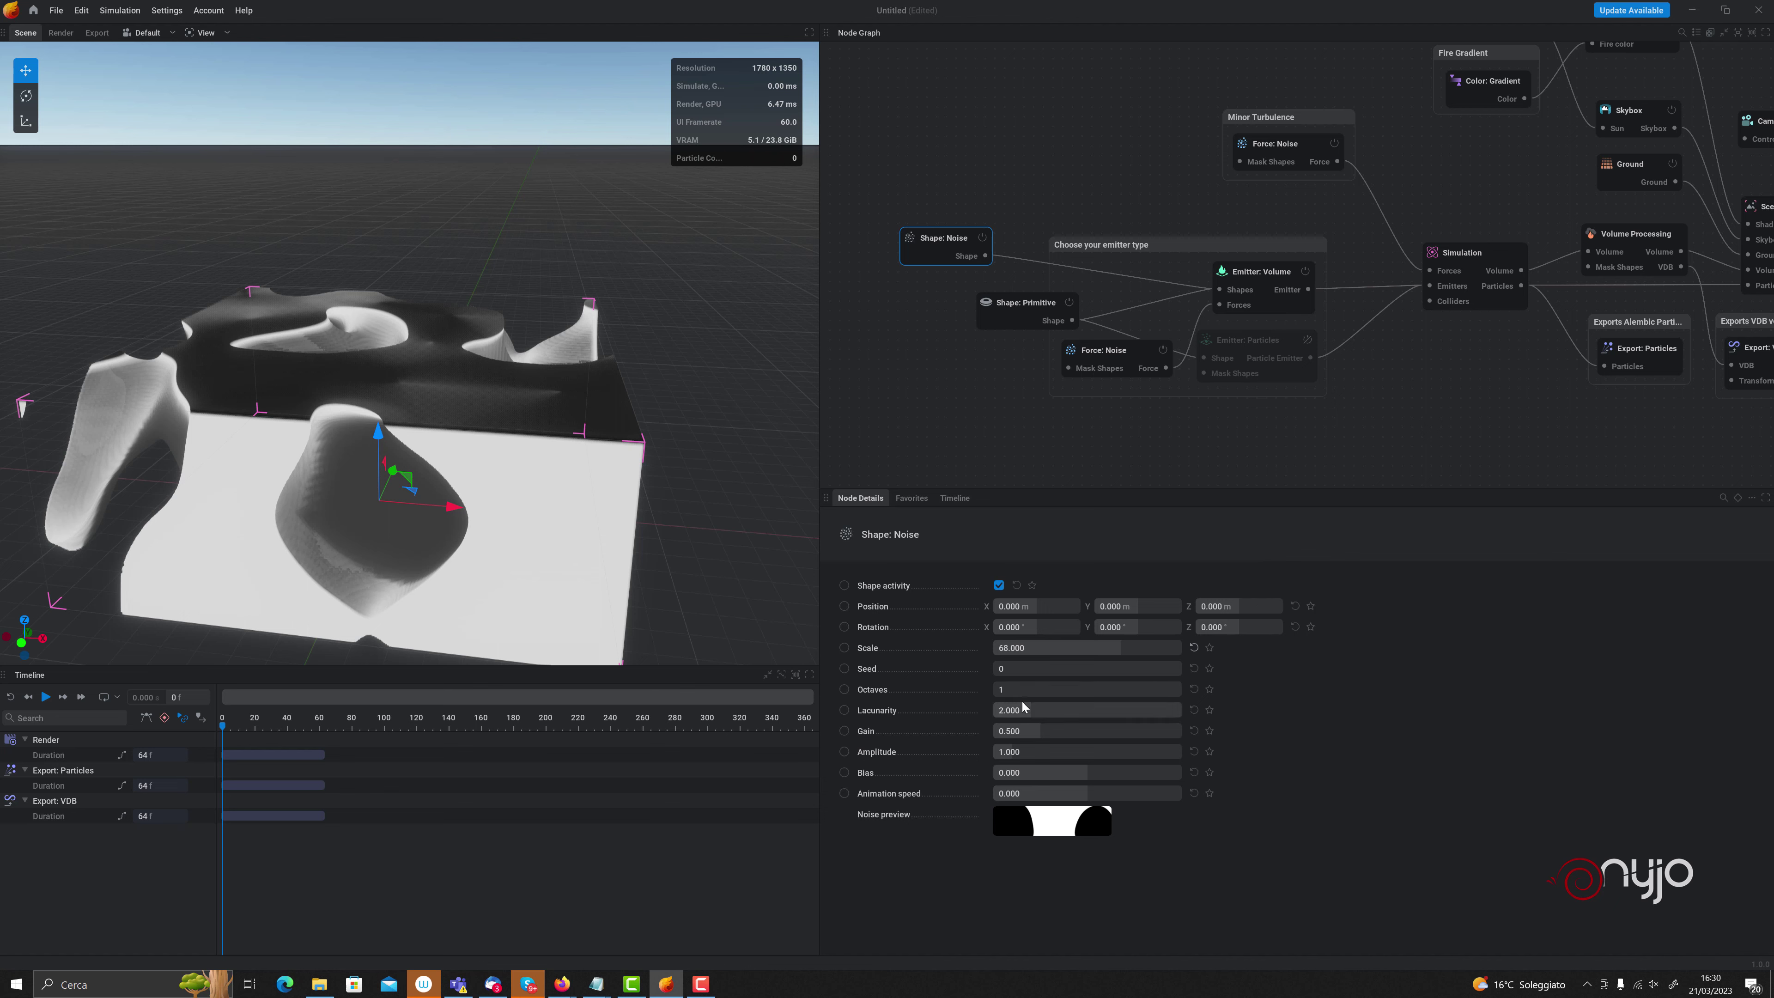
{"action": "type", "text": "3"}
{"action": "key", "text": "Return"}
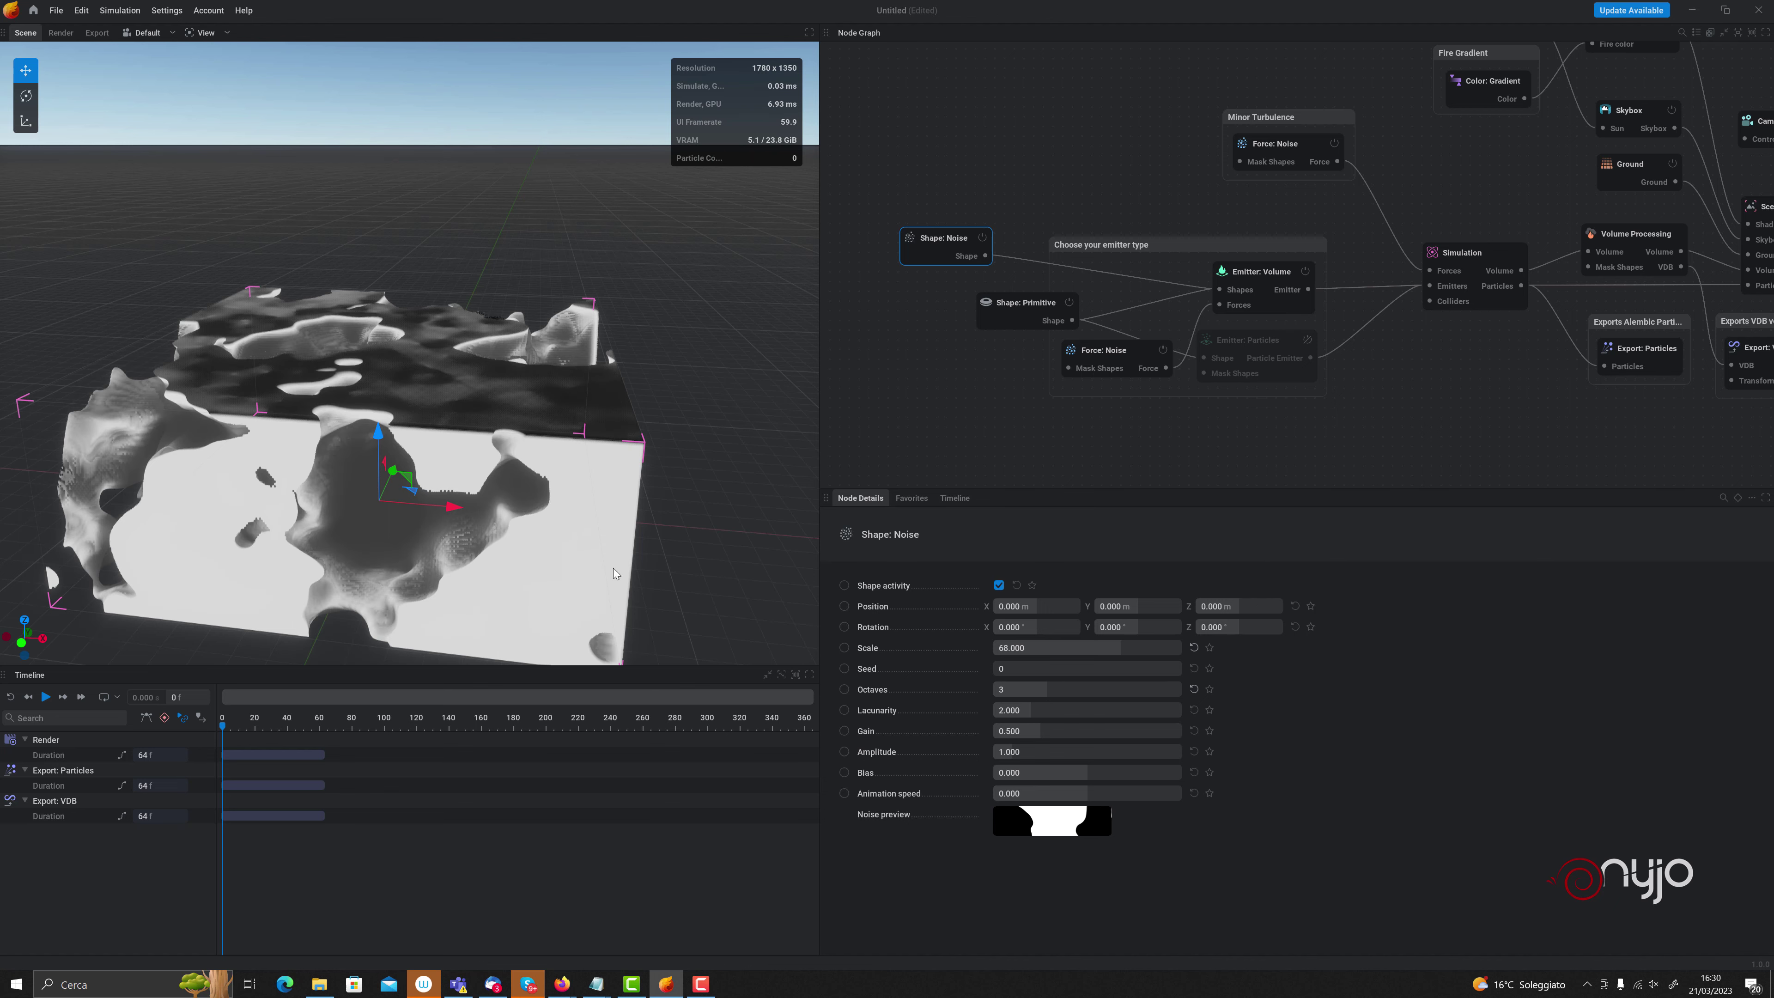
{"action": "left_click_drag", "start_coordinate": [419, 349], "coordinate": [489, 237]}
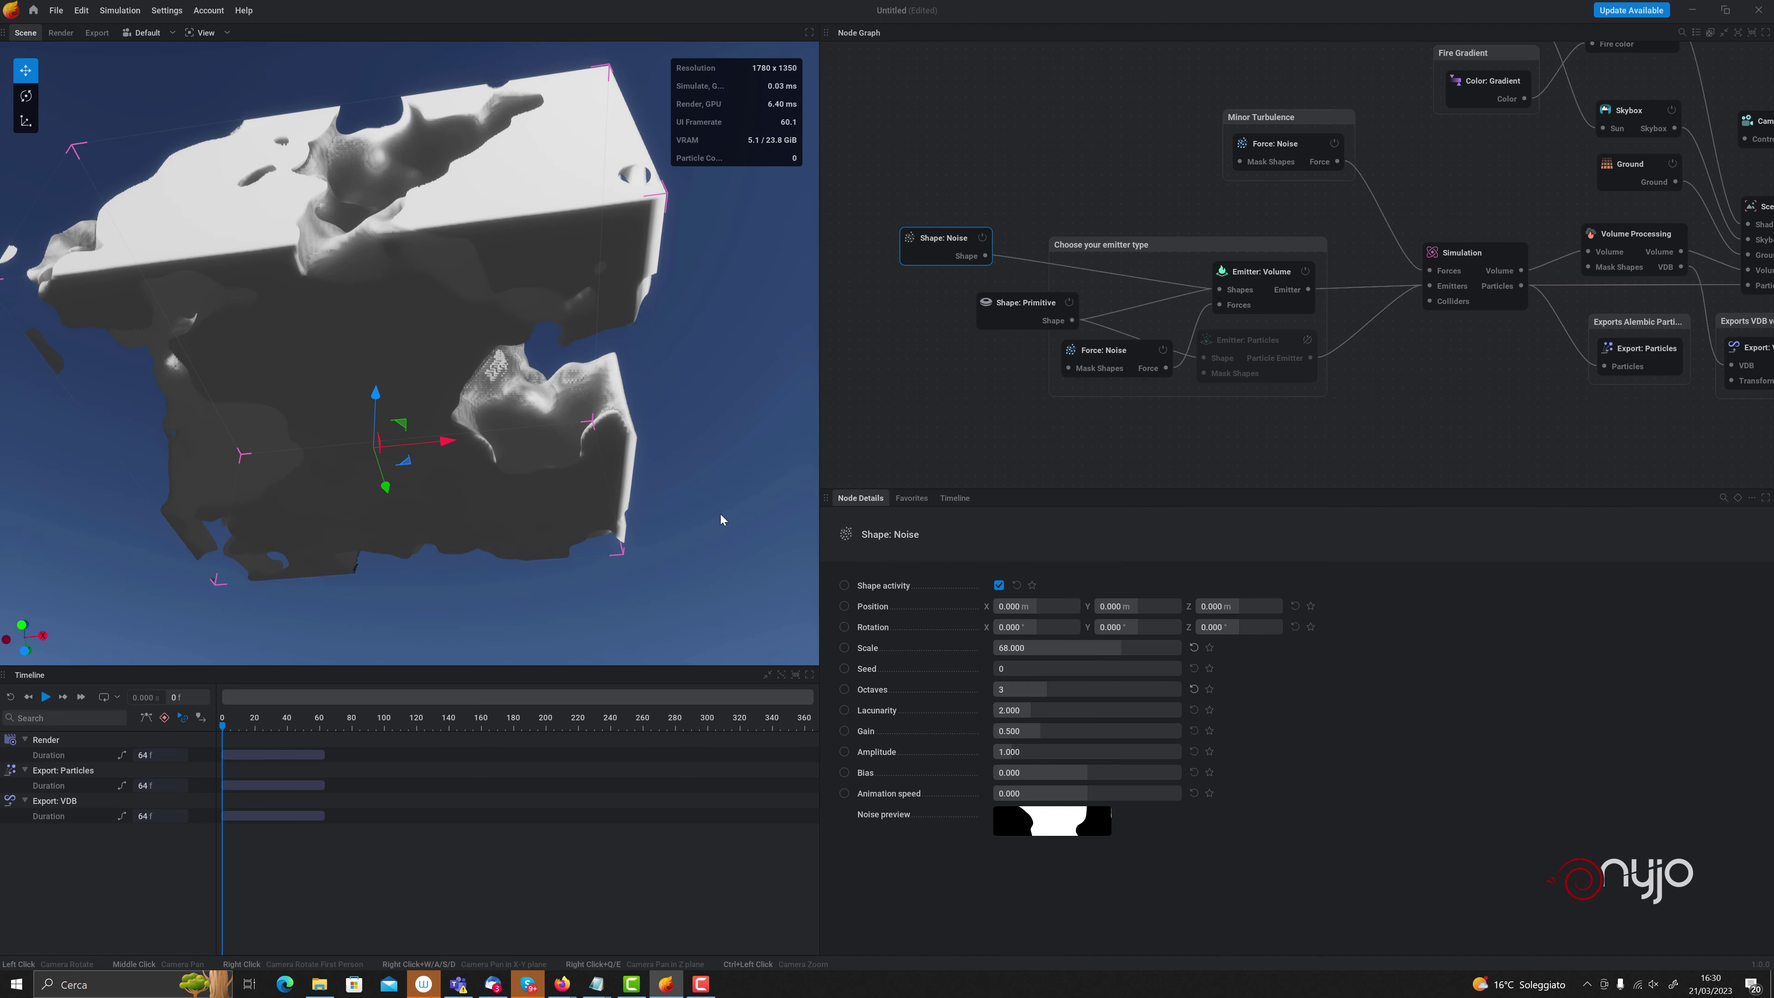
{"action": "left_click", "coordinate": [1058, 731]}
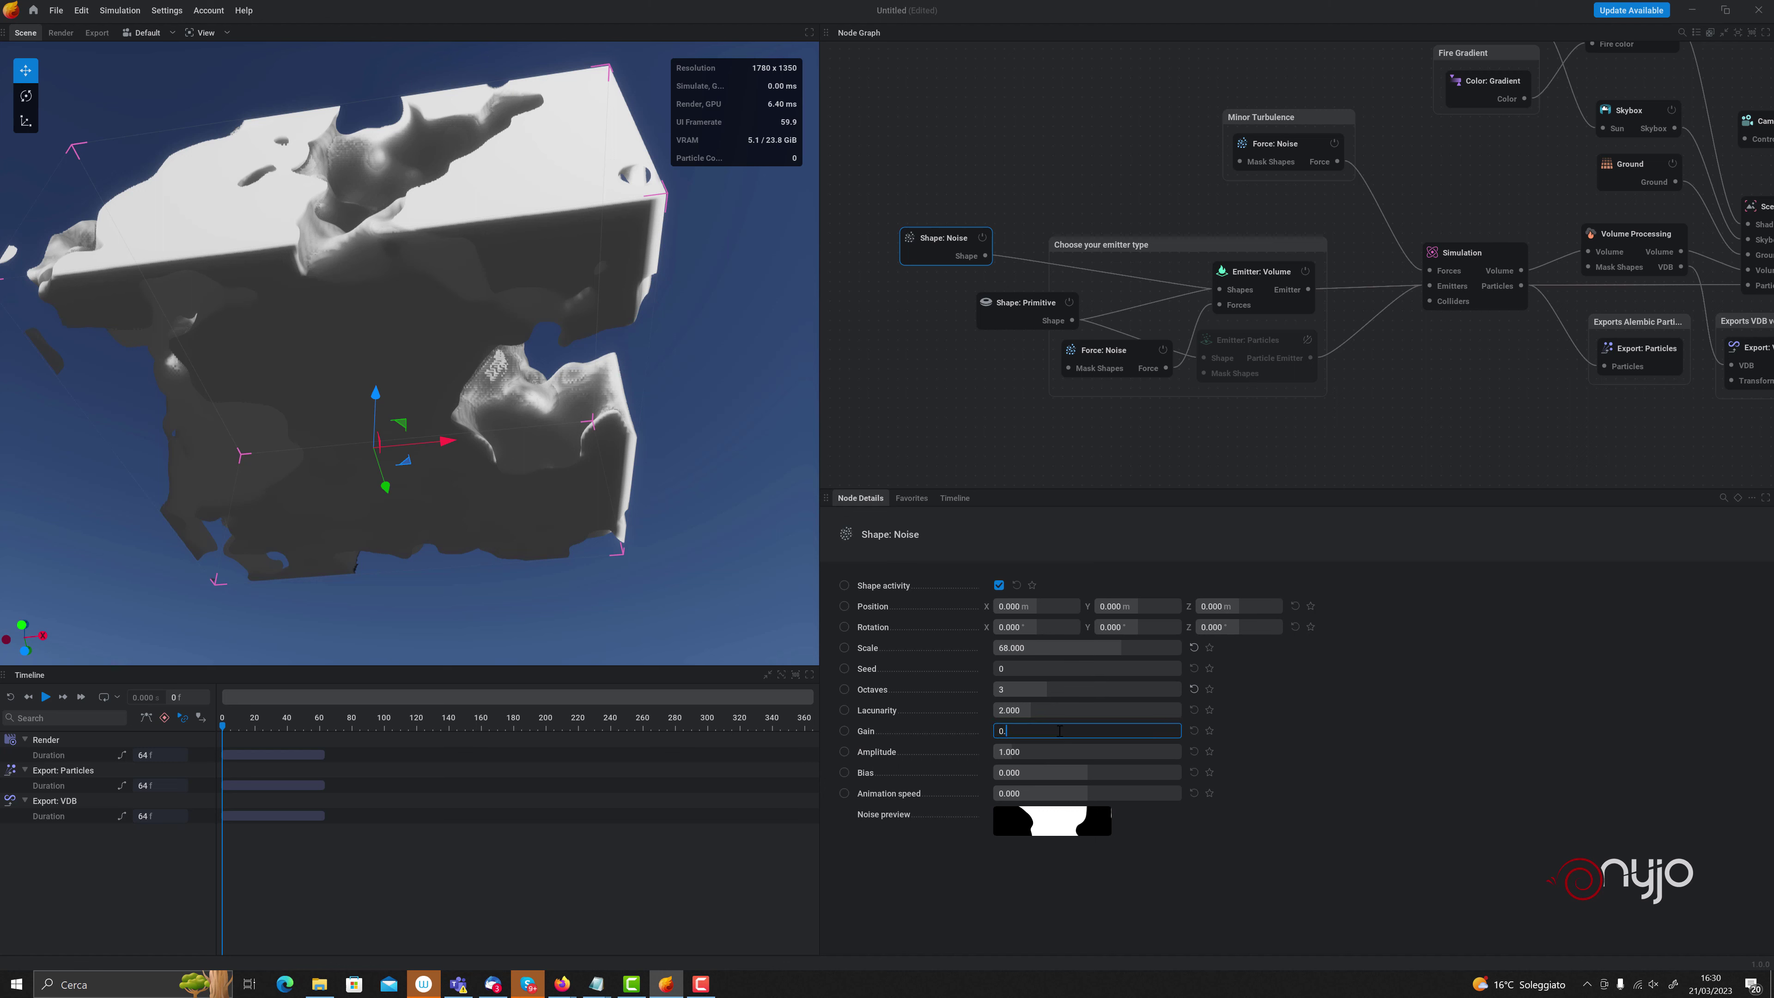
{"action": "type", "text": "42"}
{"action": "key", "text": "Return"}
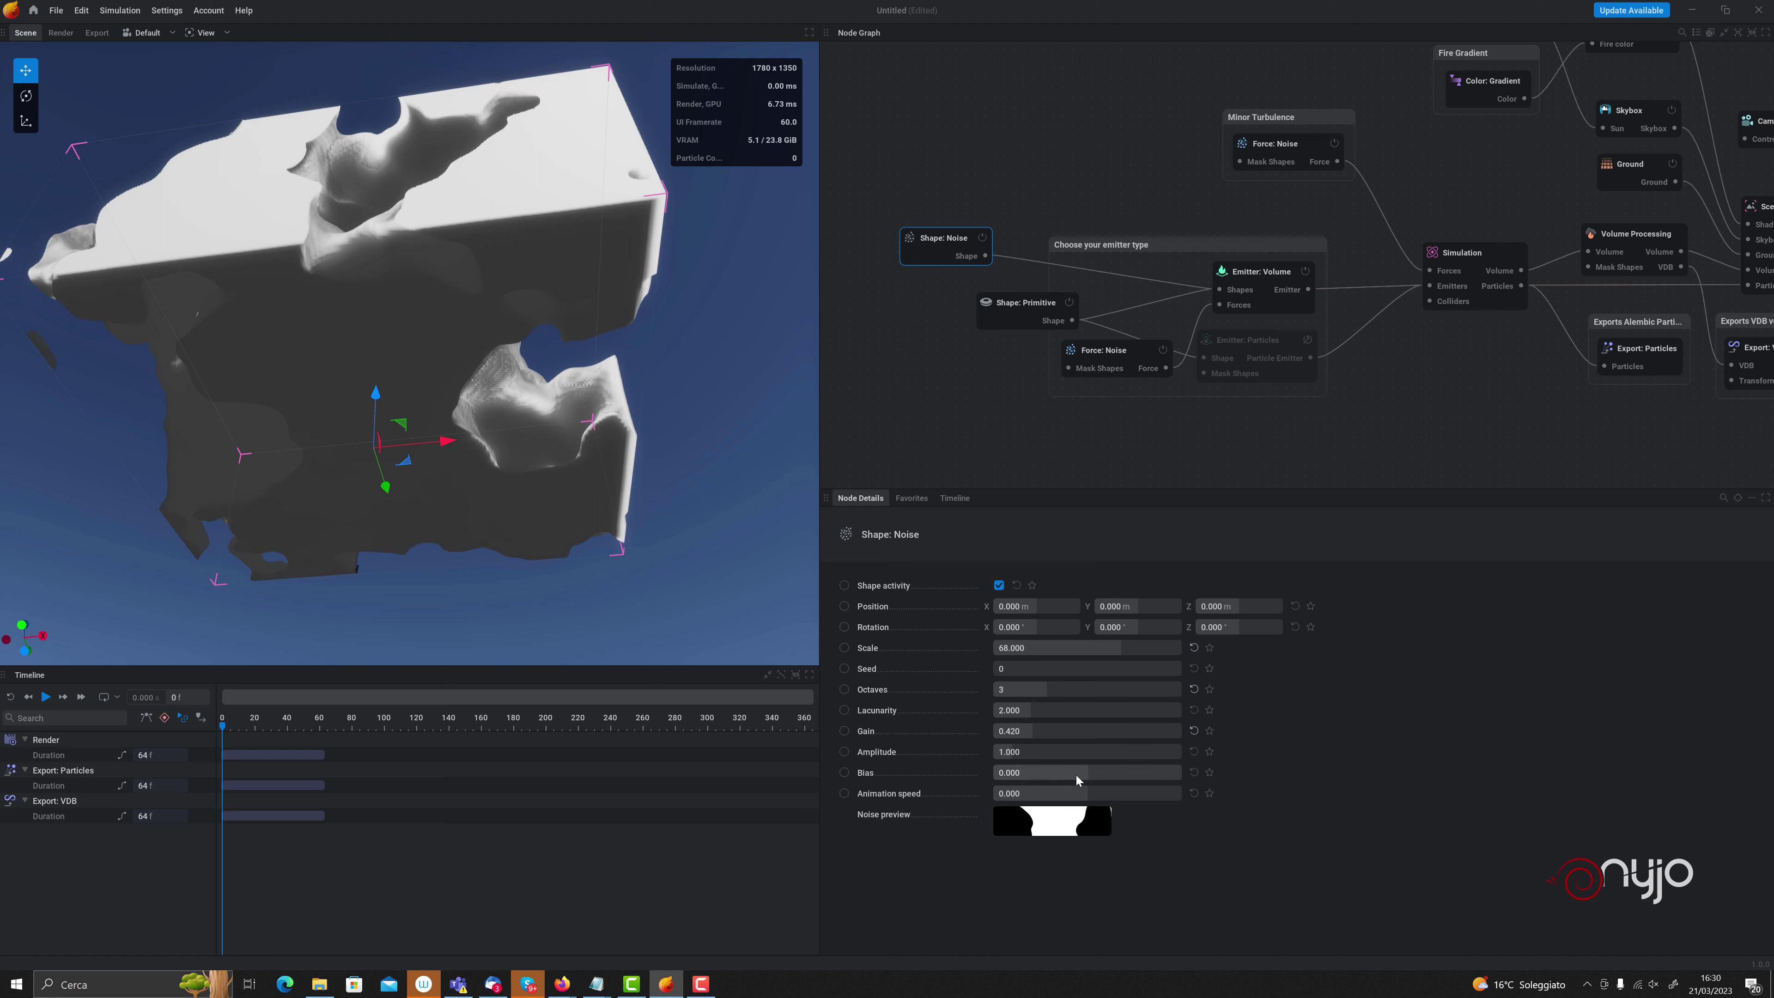
{"action": "left_click_drag", "start_coordinate": [1076, 779], "coordinate": [1089, 780]}
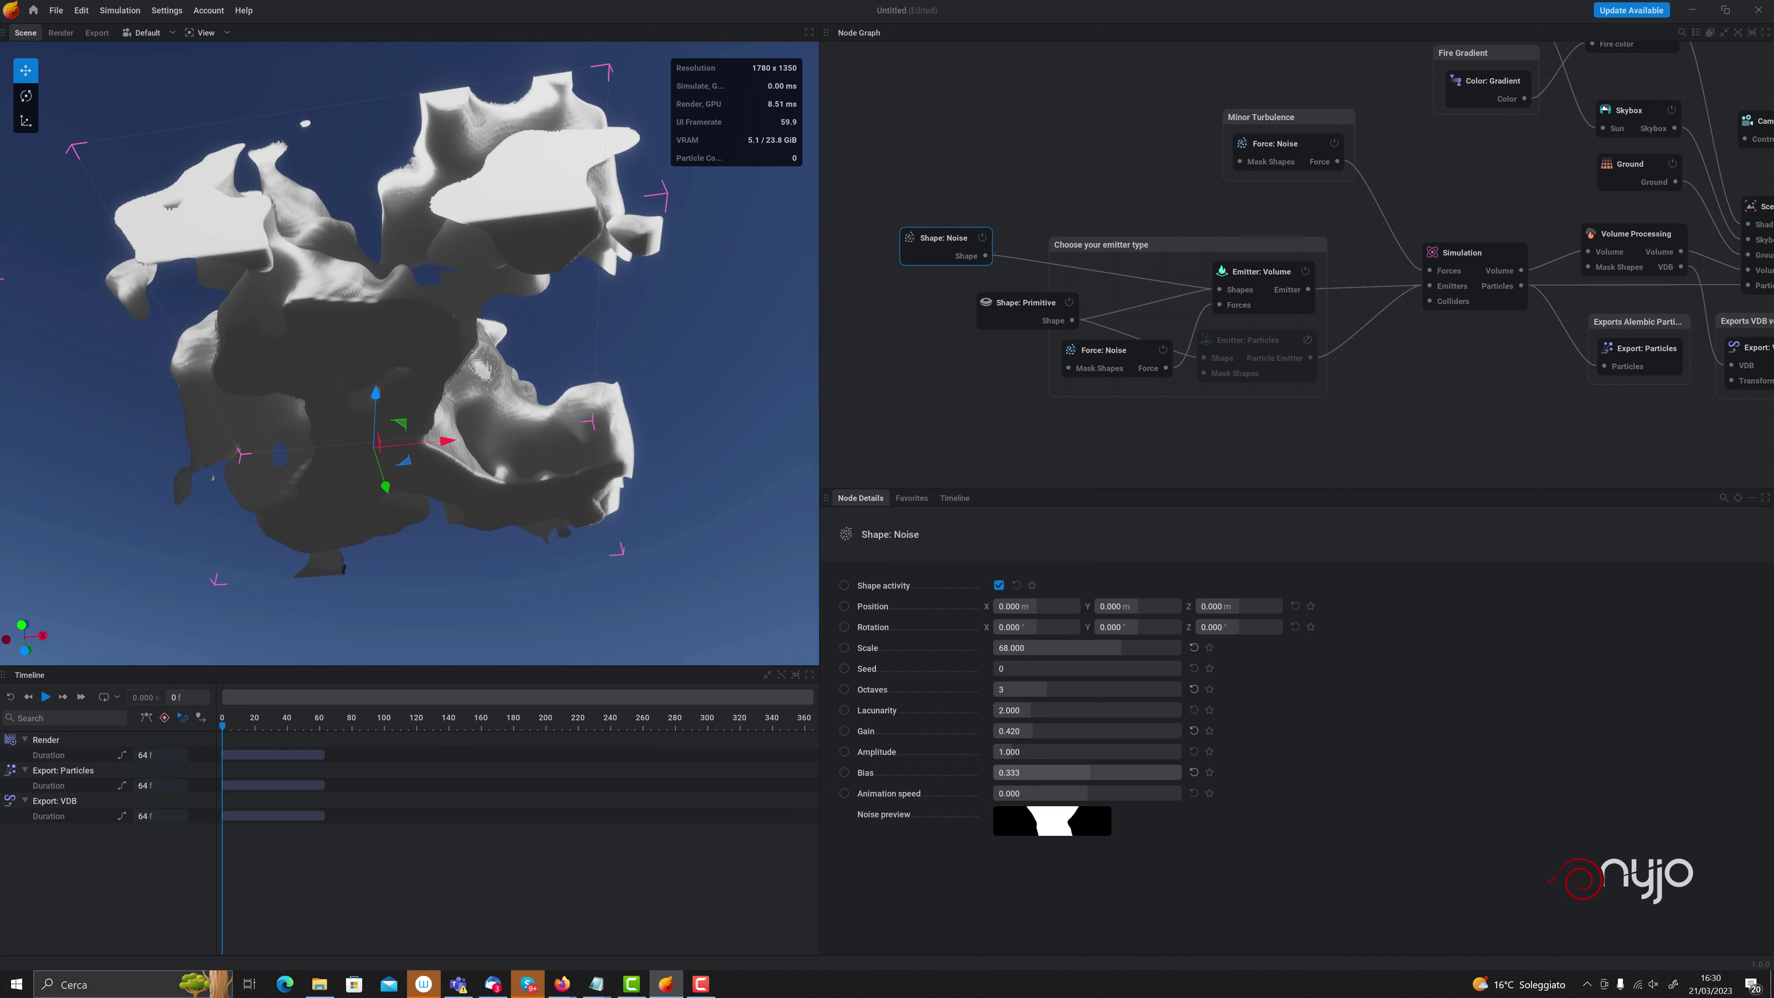
{"action": "left_click_drag", "start_coordinate": [1089, 772], "coordinate": [1100, 772]}
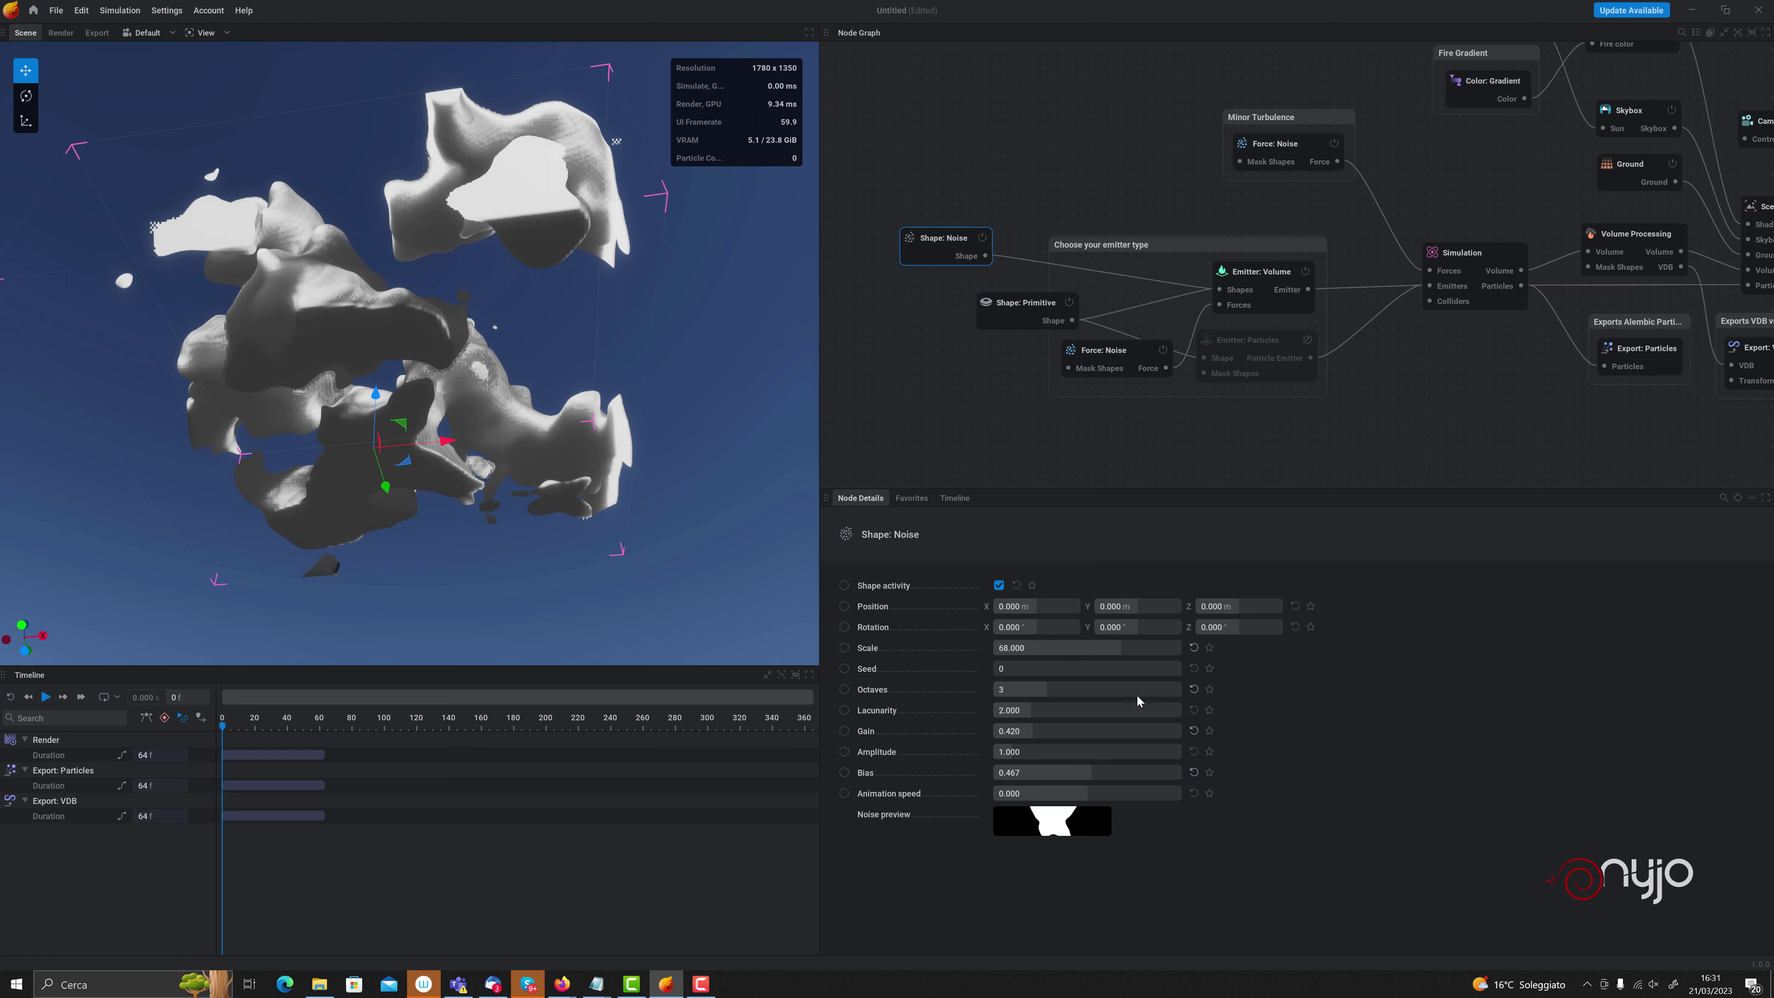
Untick Show emitter, play the simulation to preview the cloud, then reset to frame 0
{"action": "left_click", "coordinate": [1250, 278]}
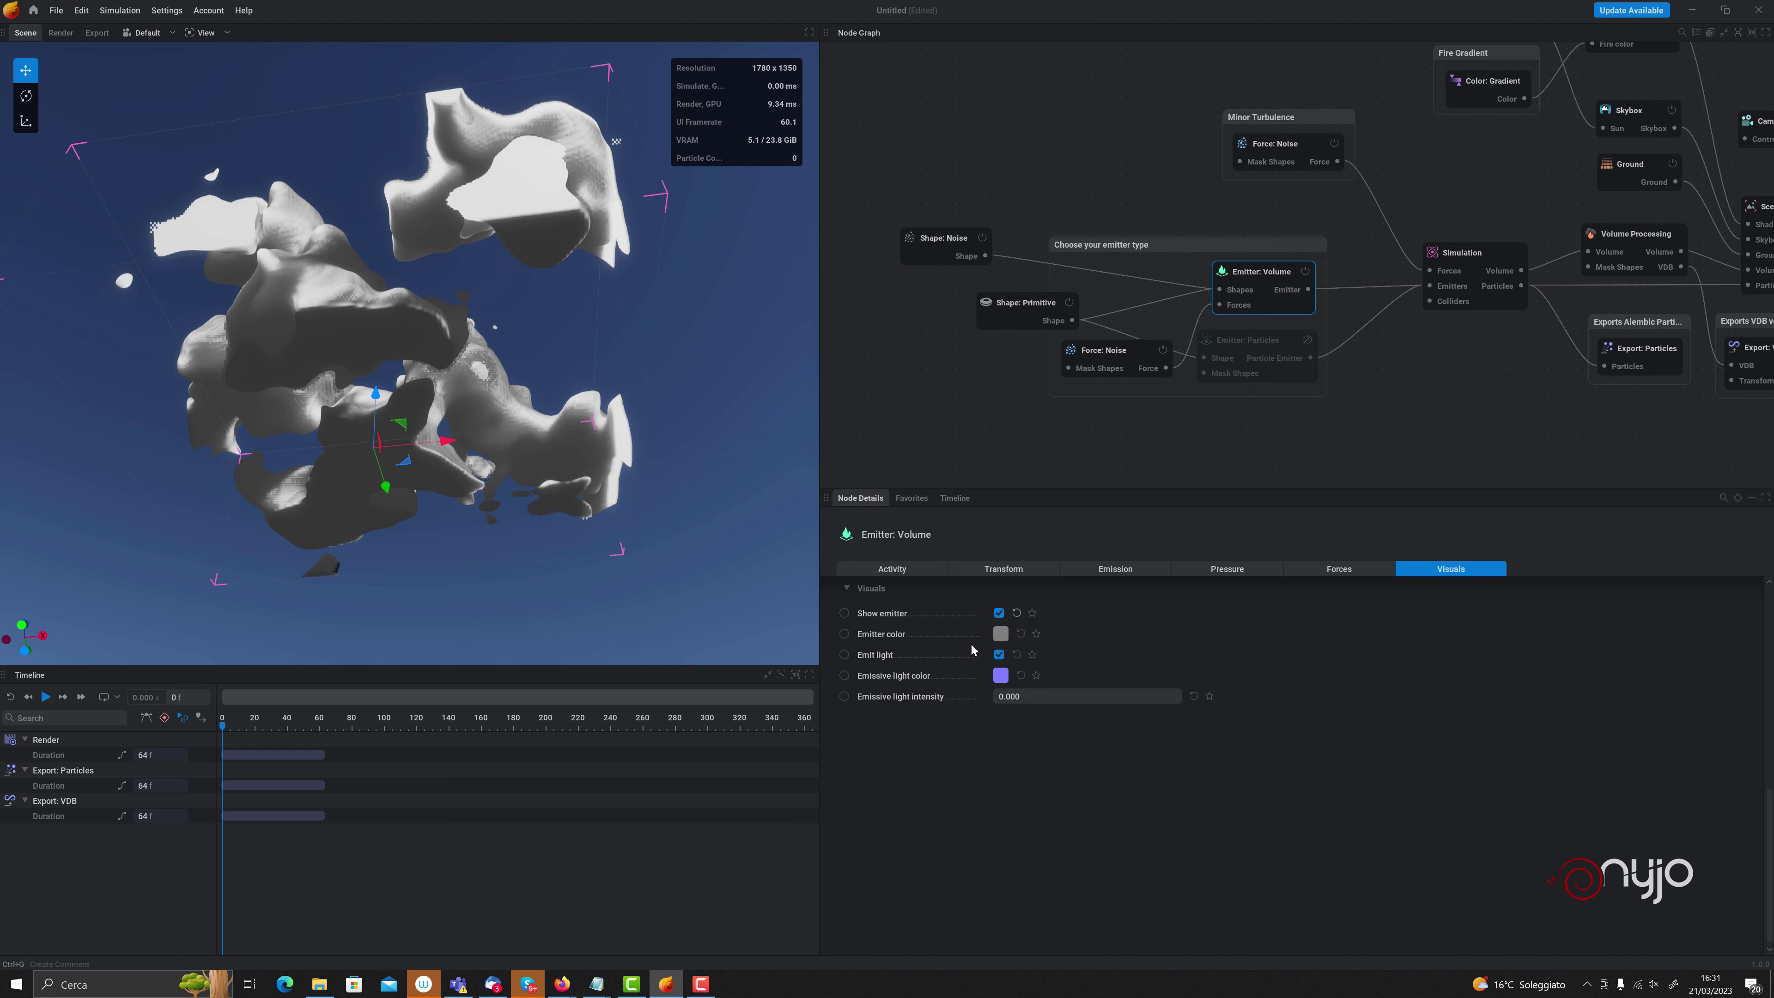
{"action": "left_click", "coordinate": [998, 614]}
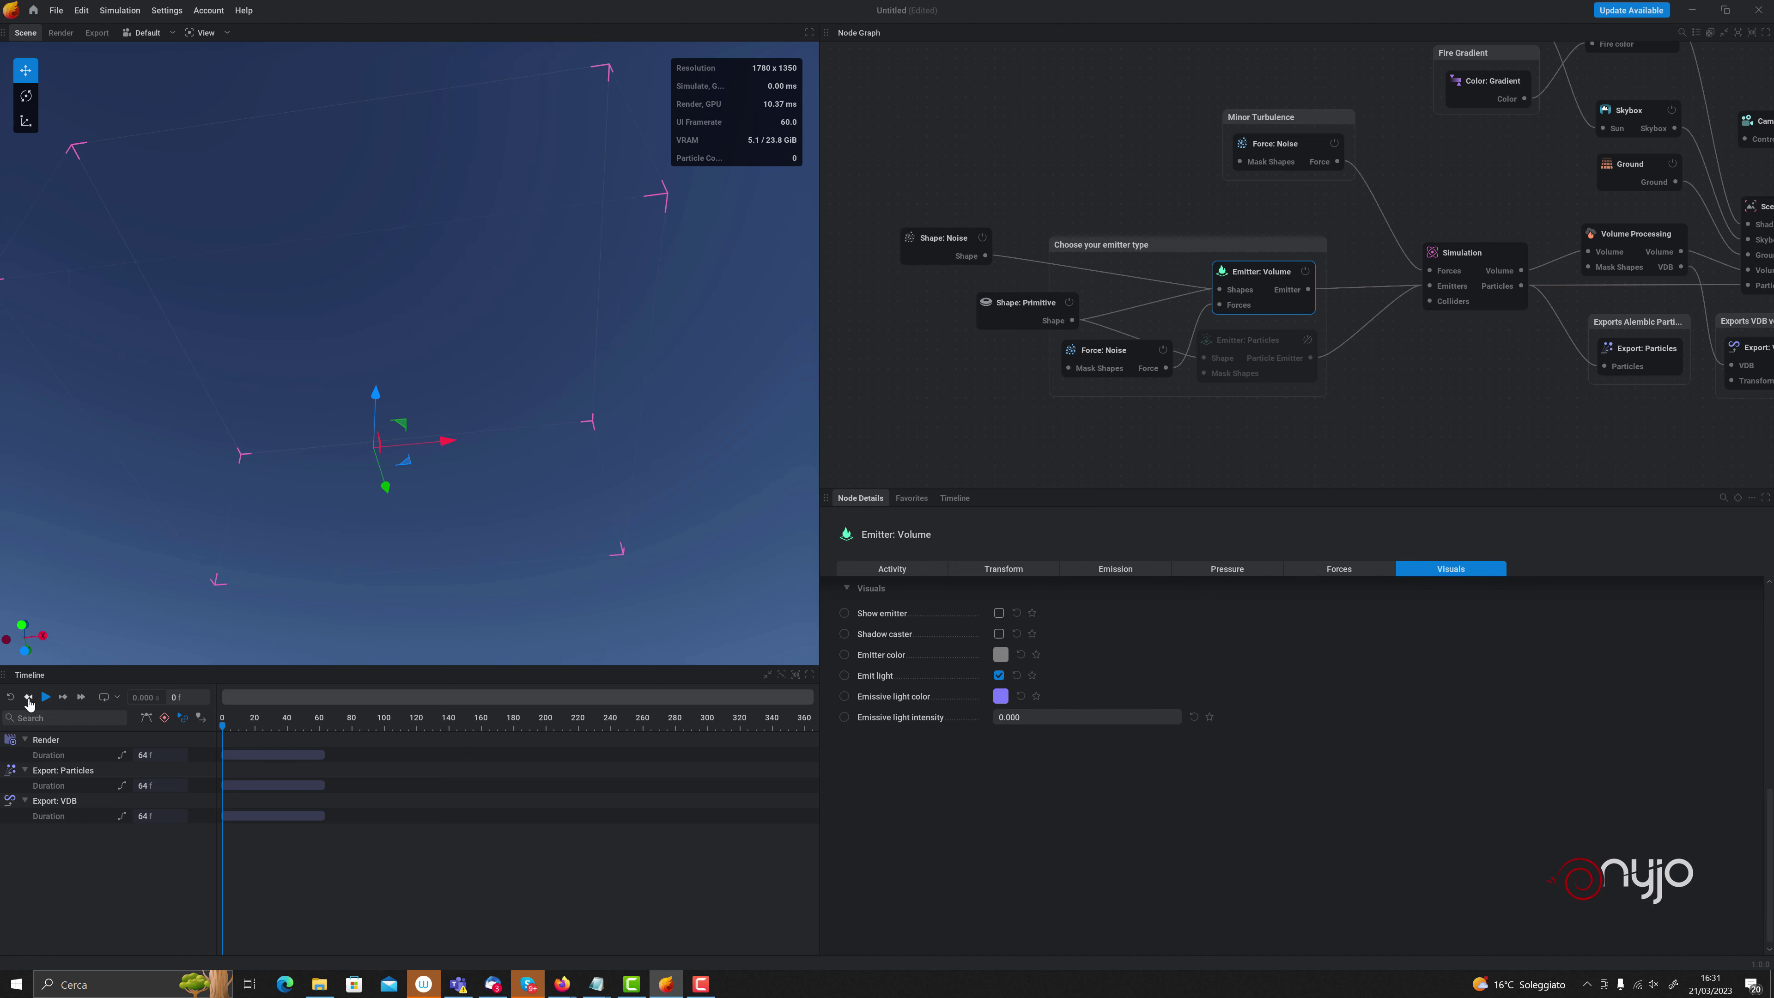
{"action": "left_click", "coordinate": [46, 698]}
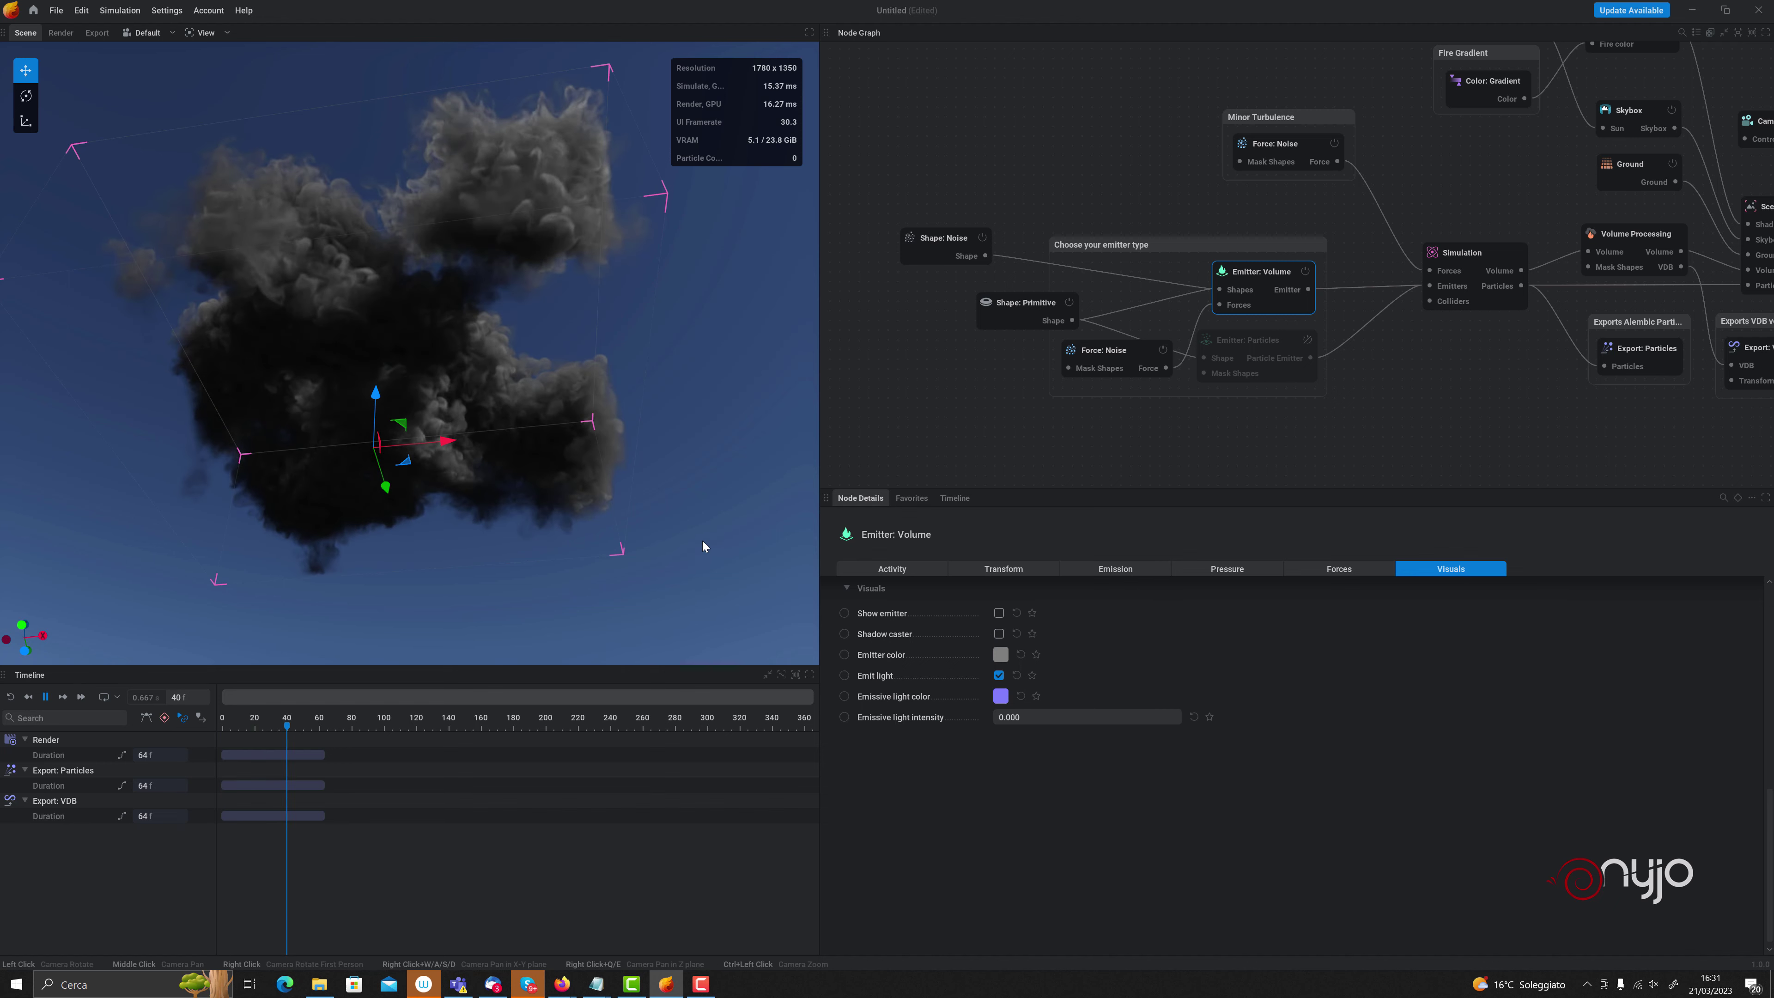
{"action": "mouse_move", "coordinate": [647, 355]}
{"action": "left_mouse_down"}
{"action": "mouse_move", "coordinate": [629, 433]}
{"action": "mouse_move", "coordinate": [291, 552]}
{"action": "left_mouse_up"}
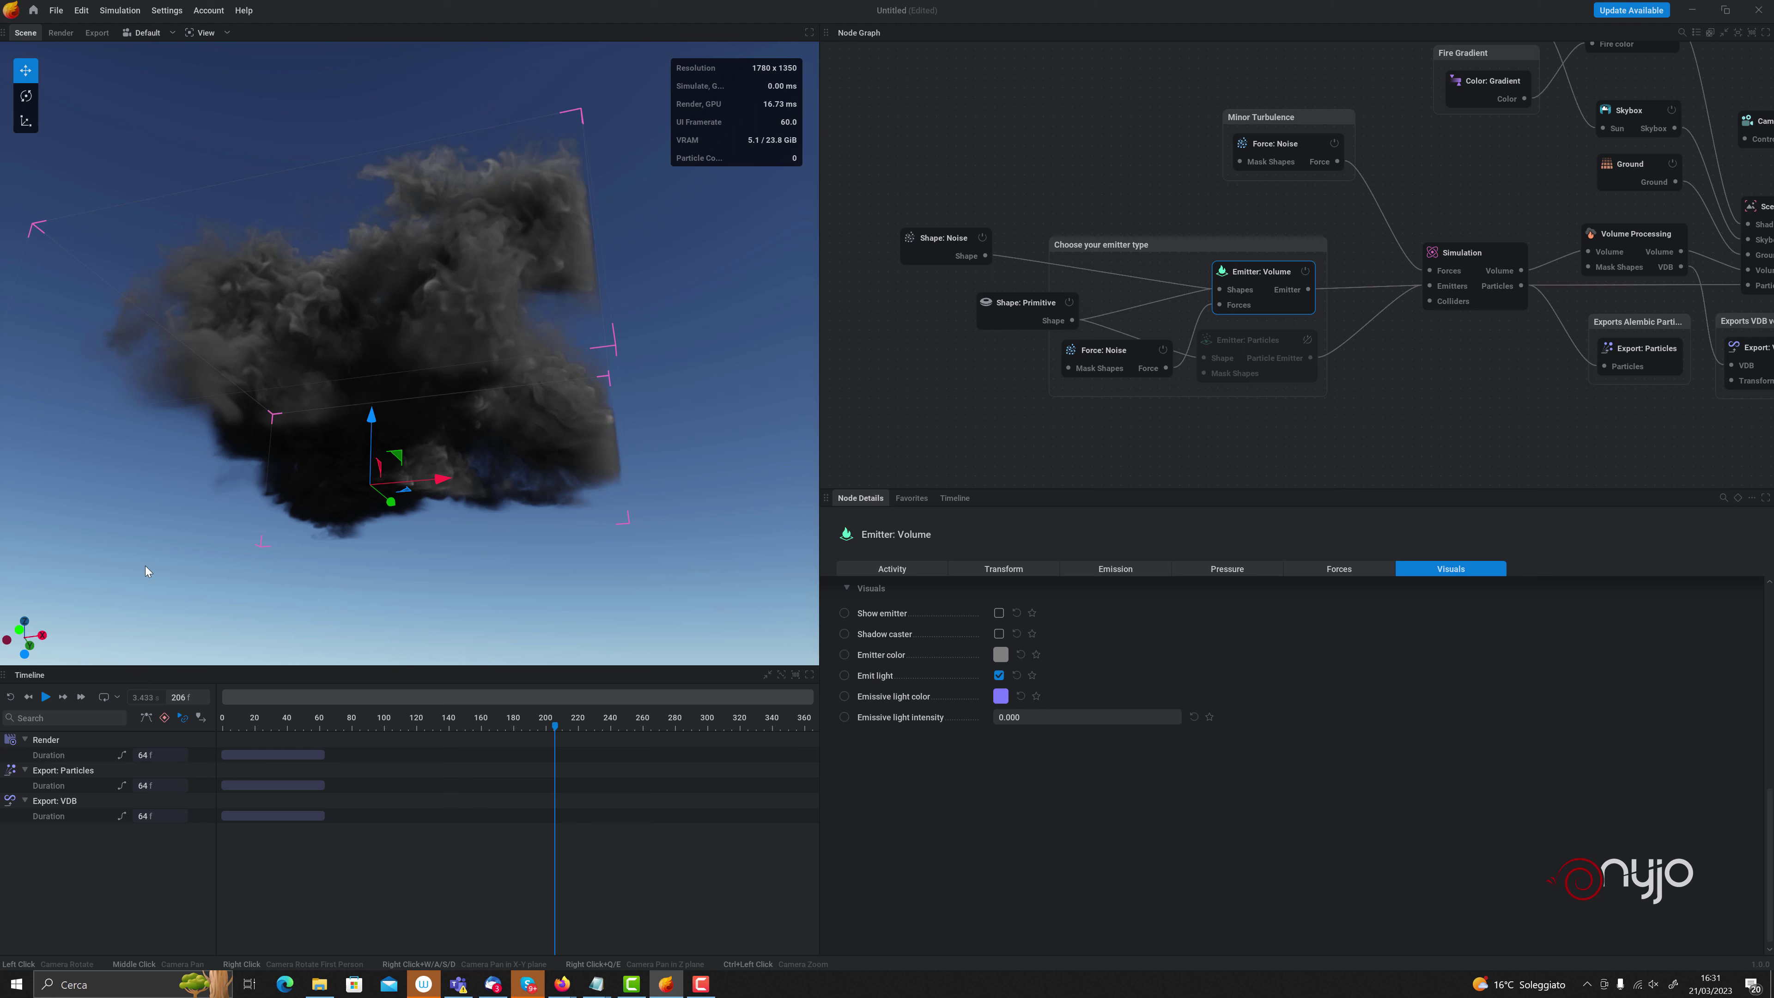
{"action": "left_click", "coordinate": [10, 698]}
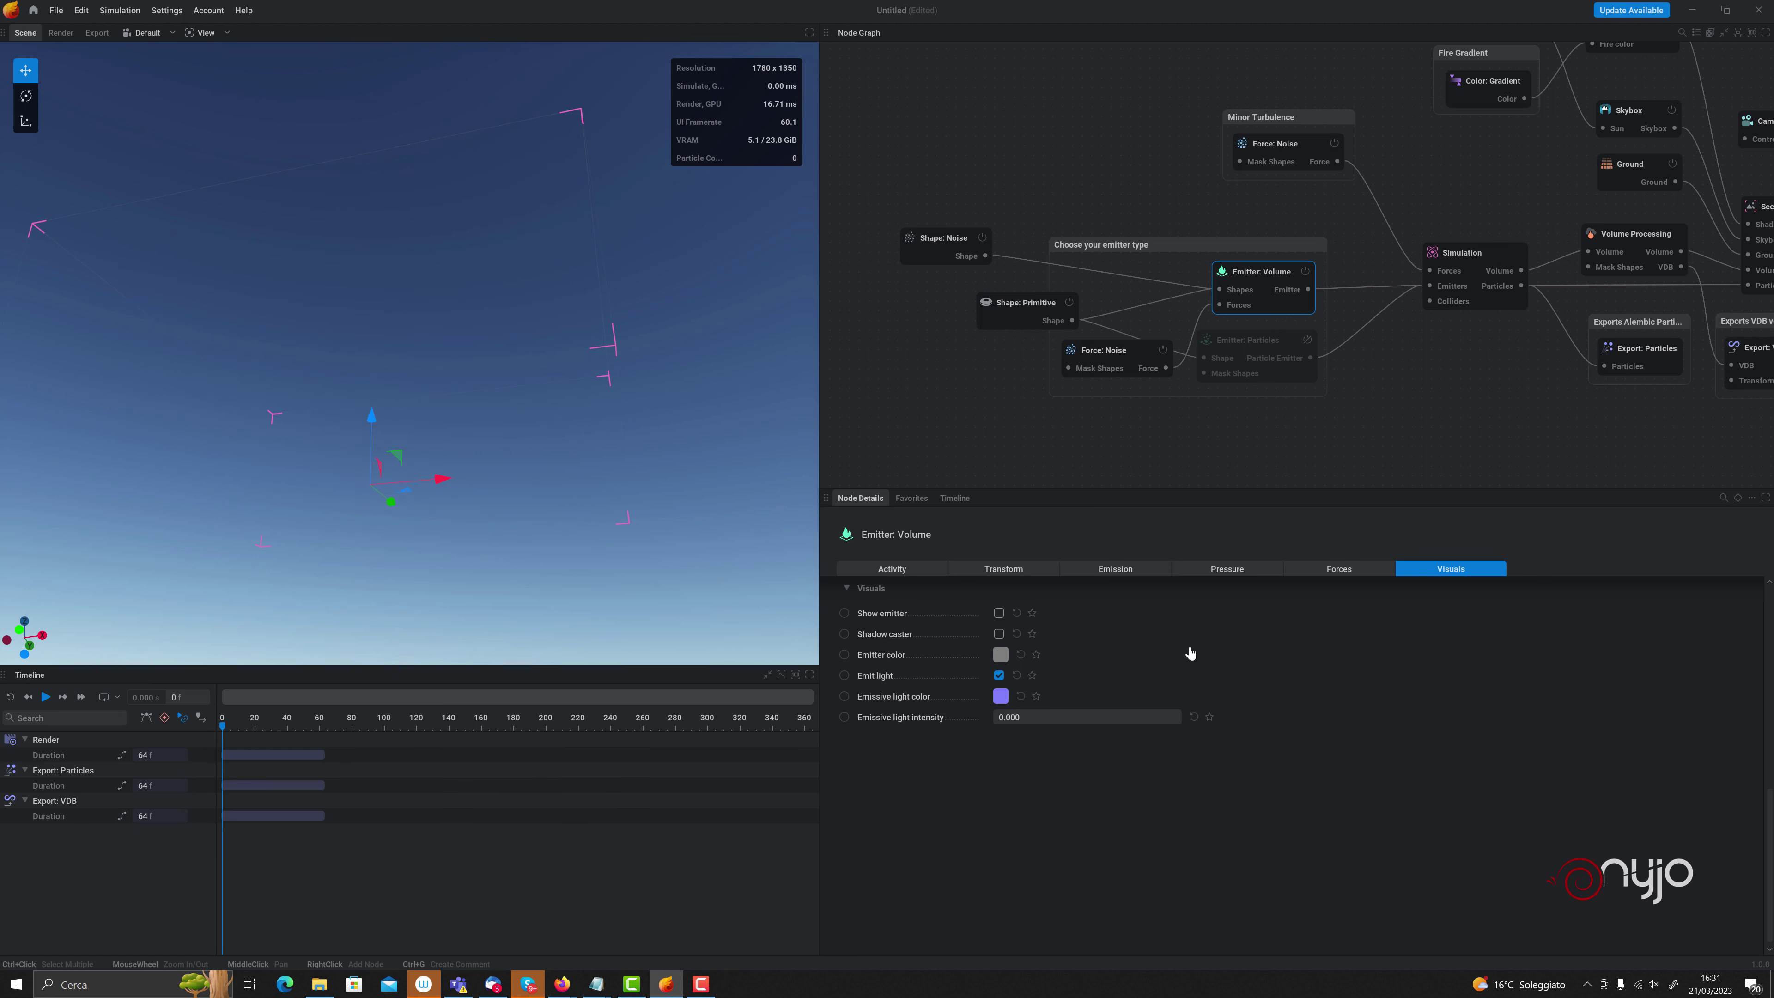
Set Emitter: Volume's Emission gradient to 45 while the simulation plays
{"action": "left_click", "coordinate": [883, 571]}
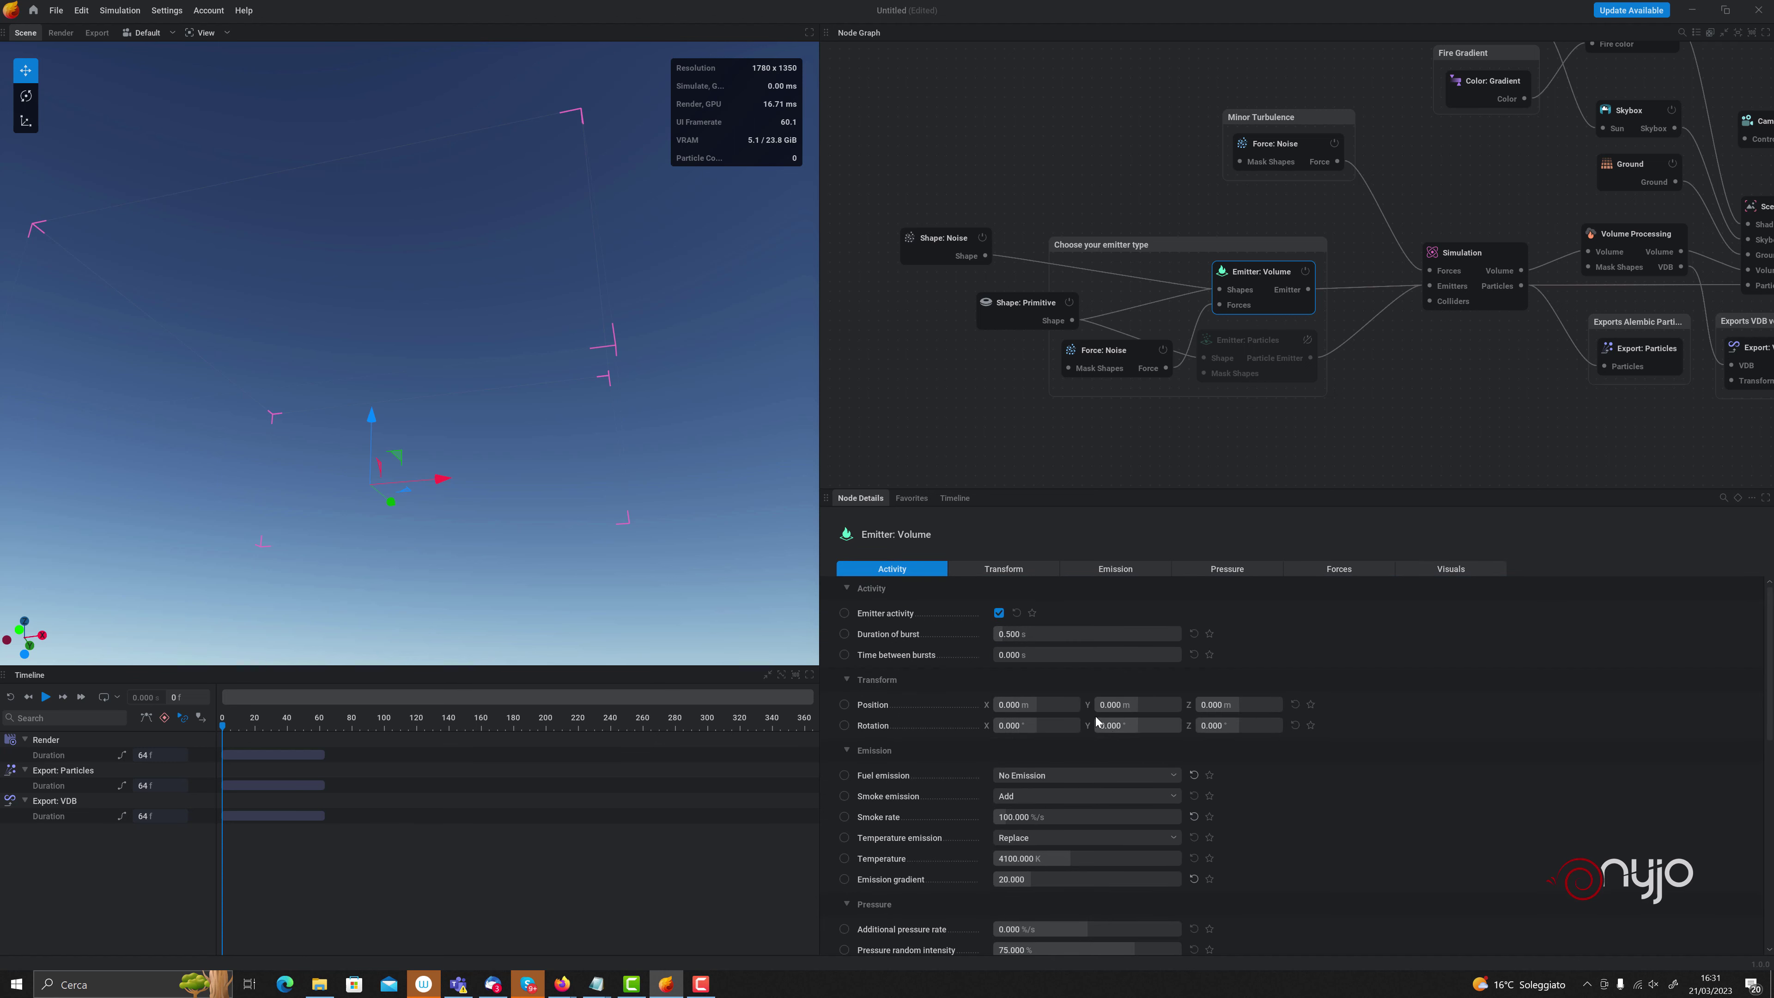
{"action": "scroll", "coordinate": [1063, 662], "scroll_direction": "down", "scroll_amount": 2}
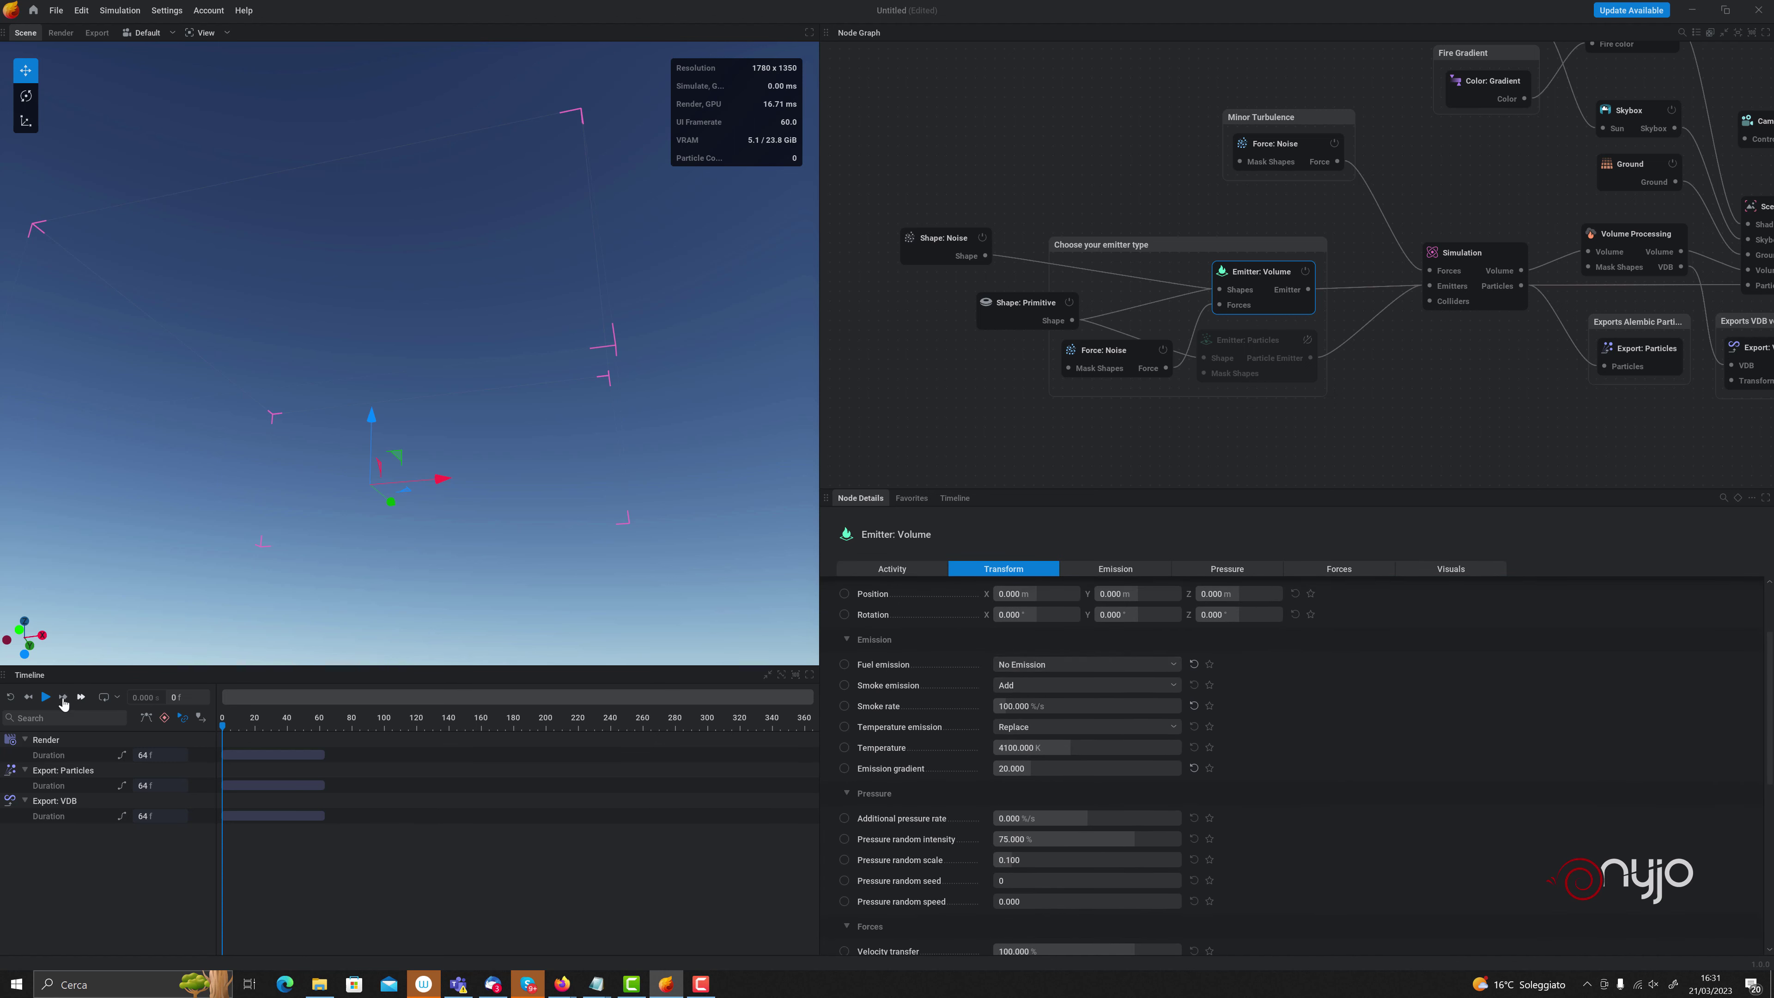
{"action": "key", "text": "space"}
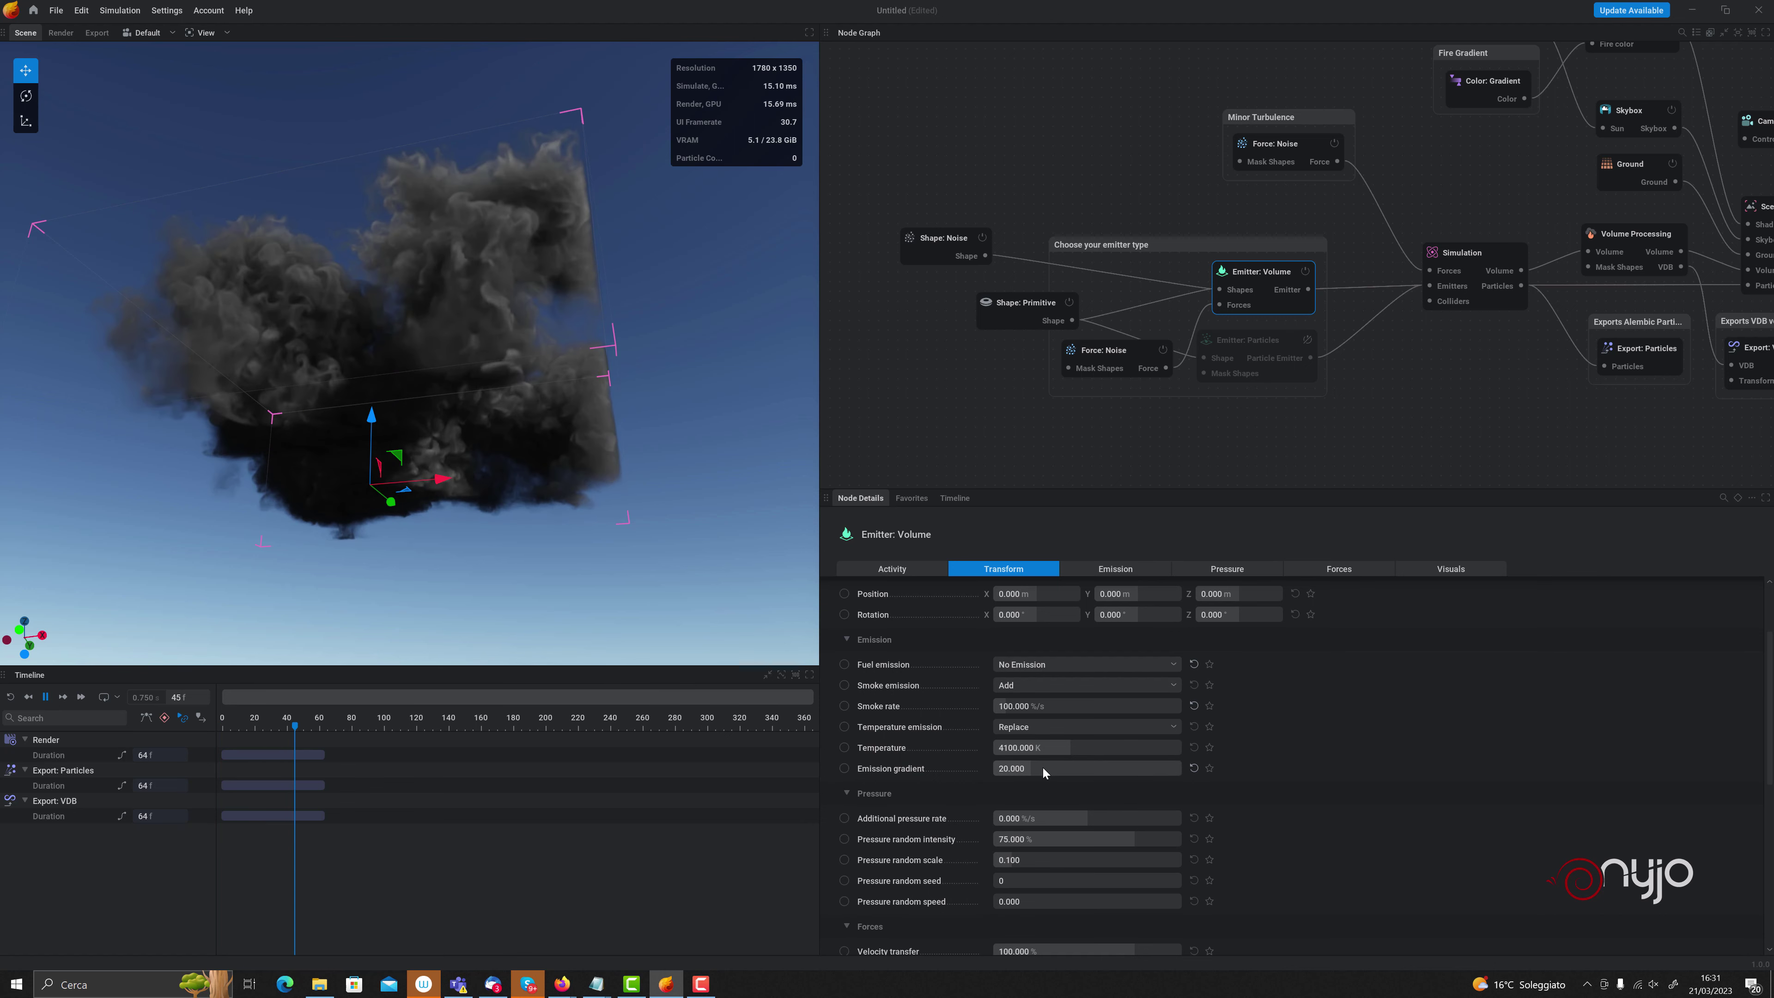
{"action": "left_click", "coordinate": [1042, 767]}
{"action": "type", "text": "45"}
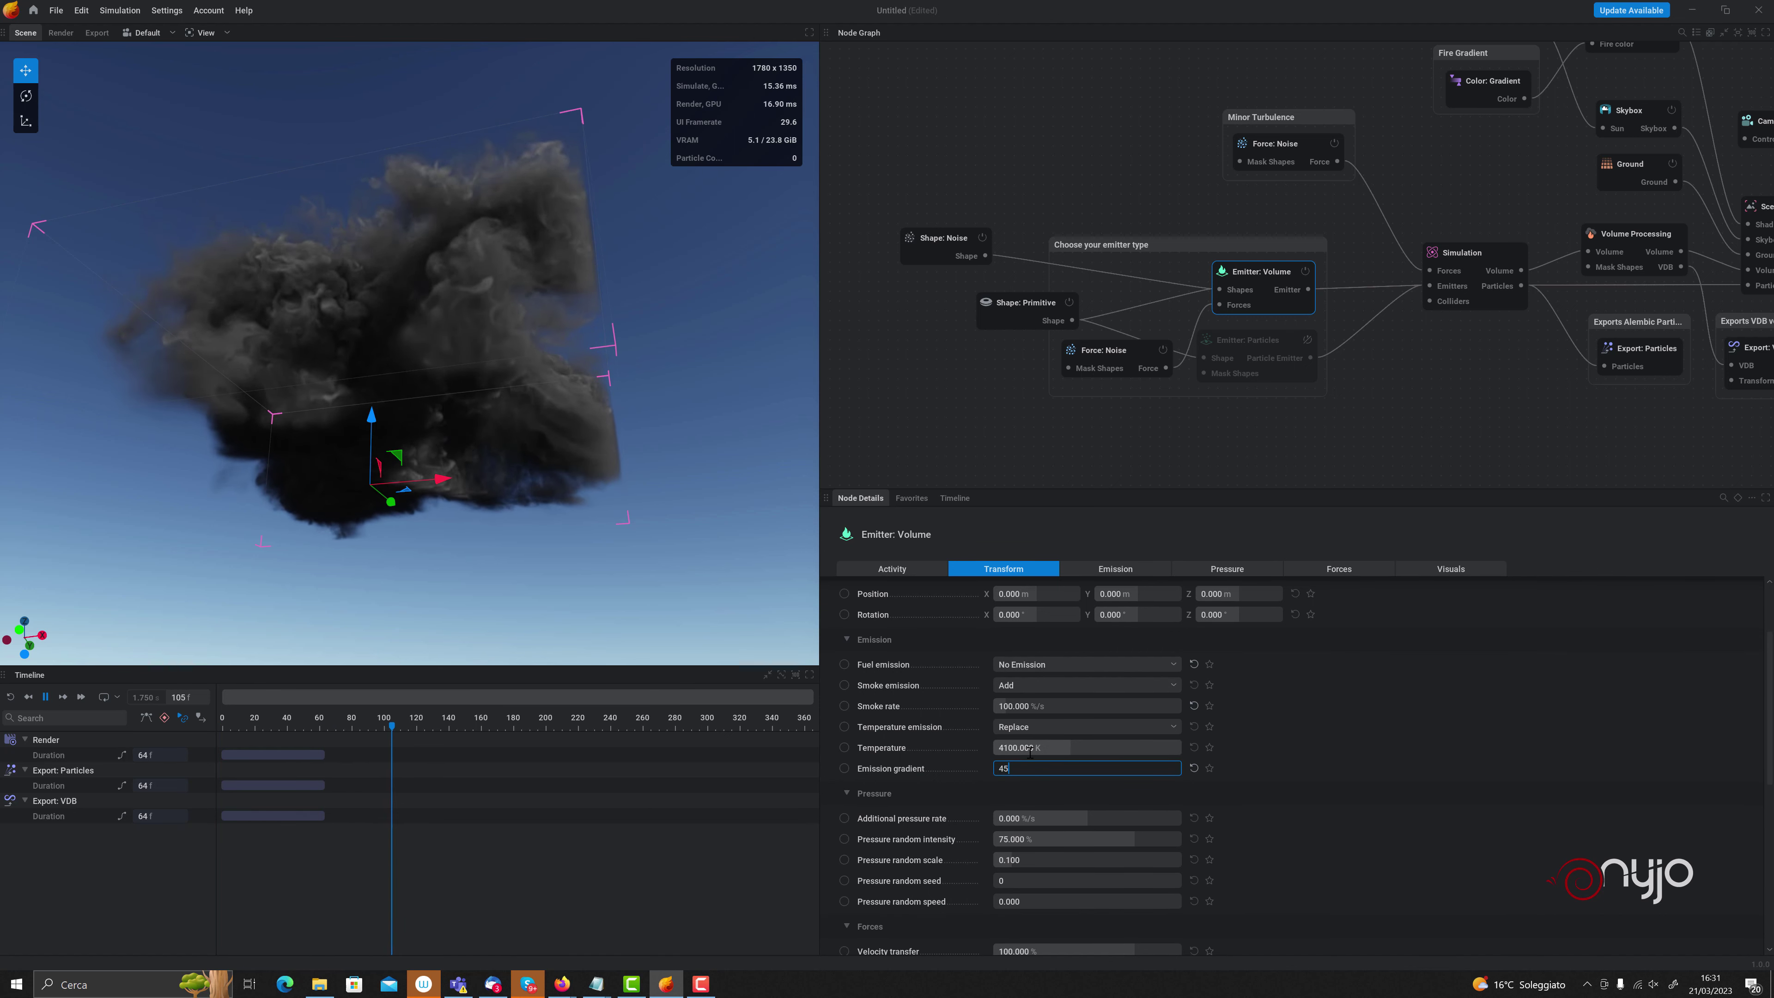
{"action": "key", "text": "Return"}
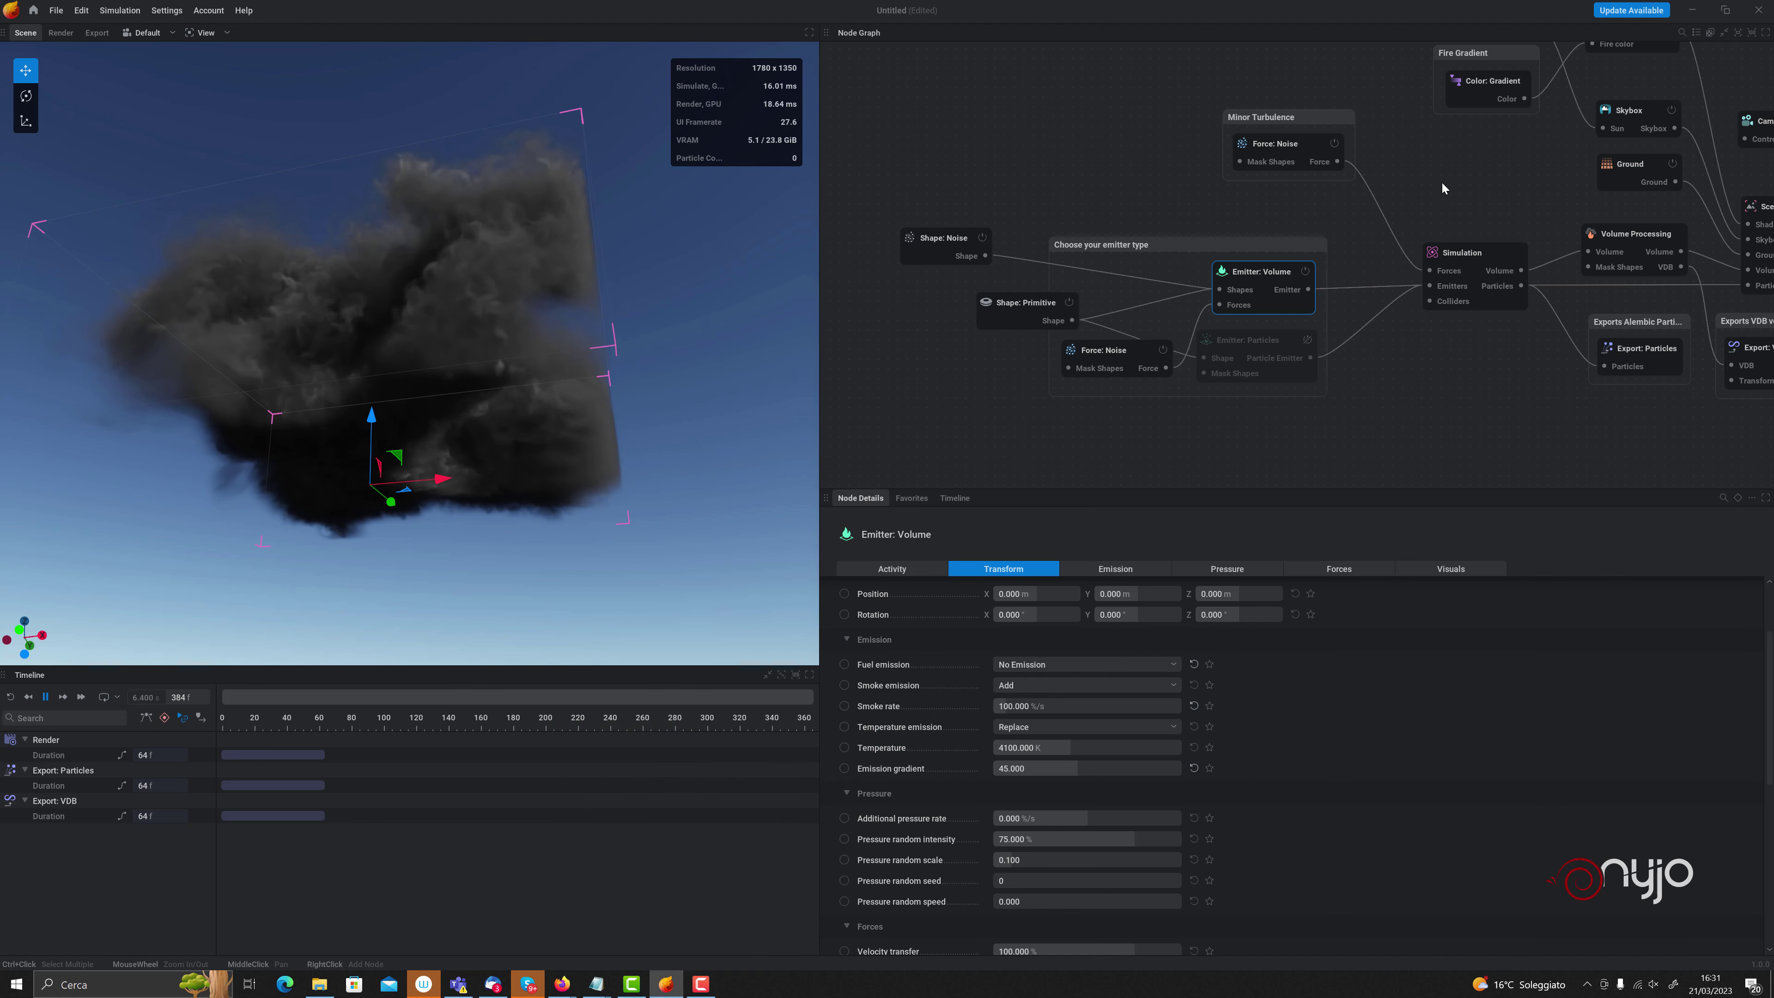
{"action": "left_click", "coordinate": [1449, 254]}
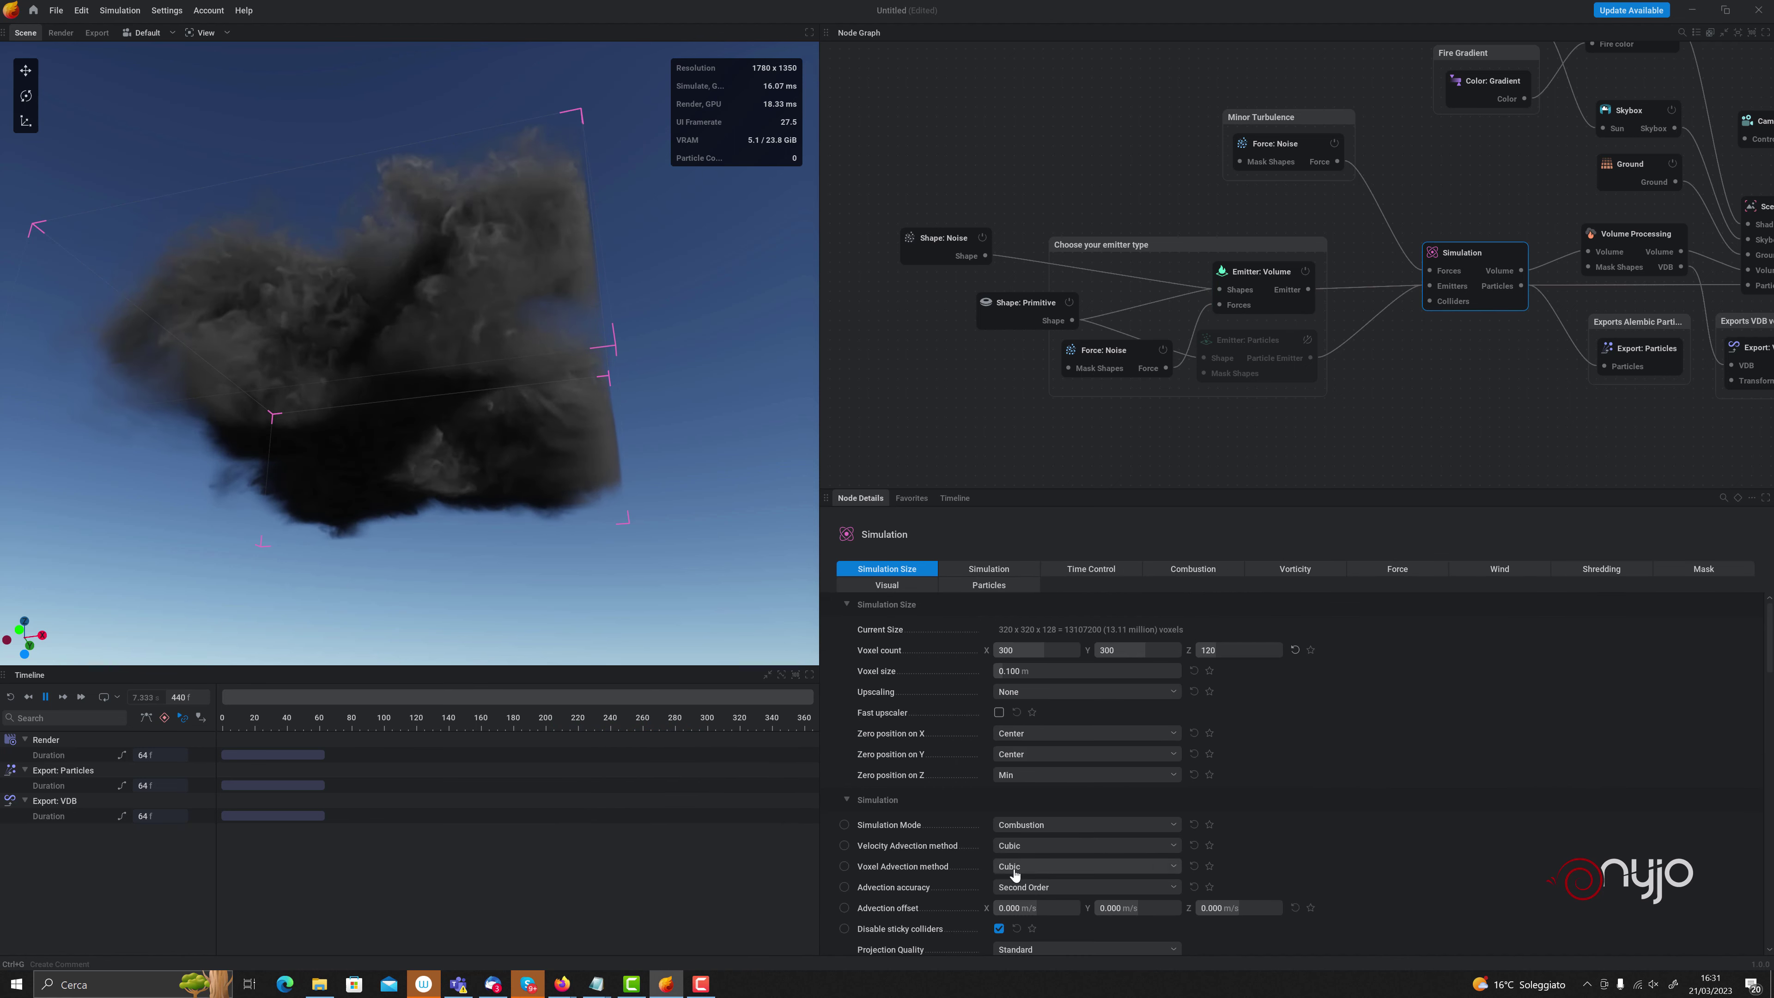
{"action": "left_click", "coordinate": [1023, 886]}
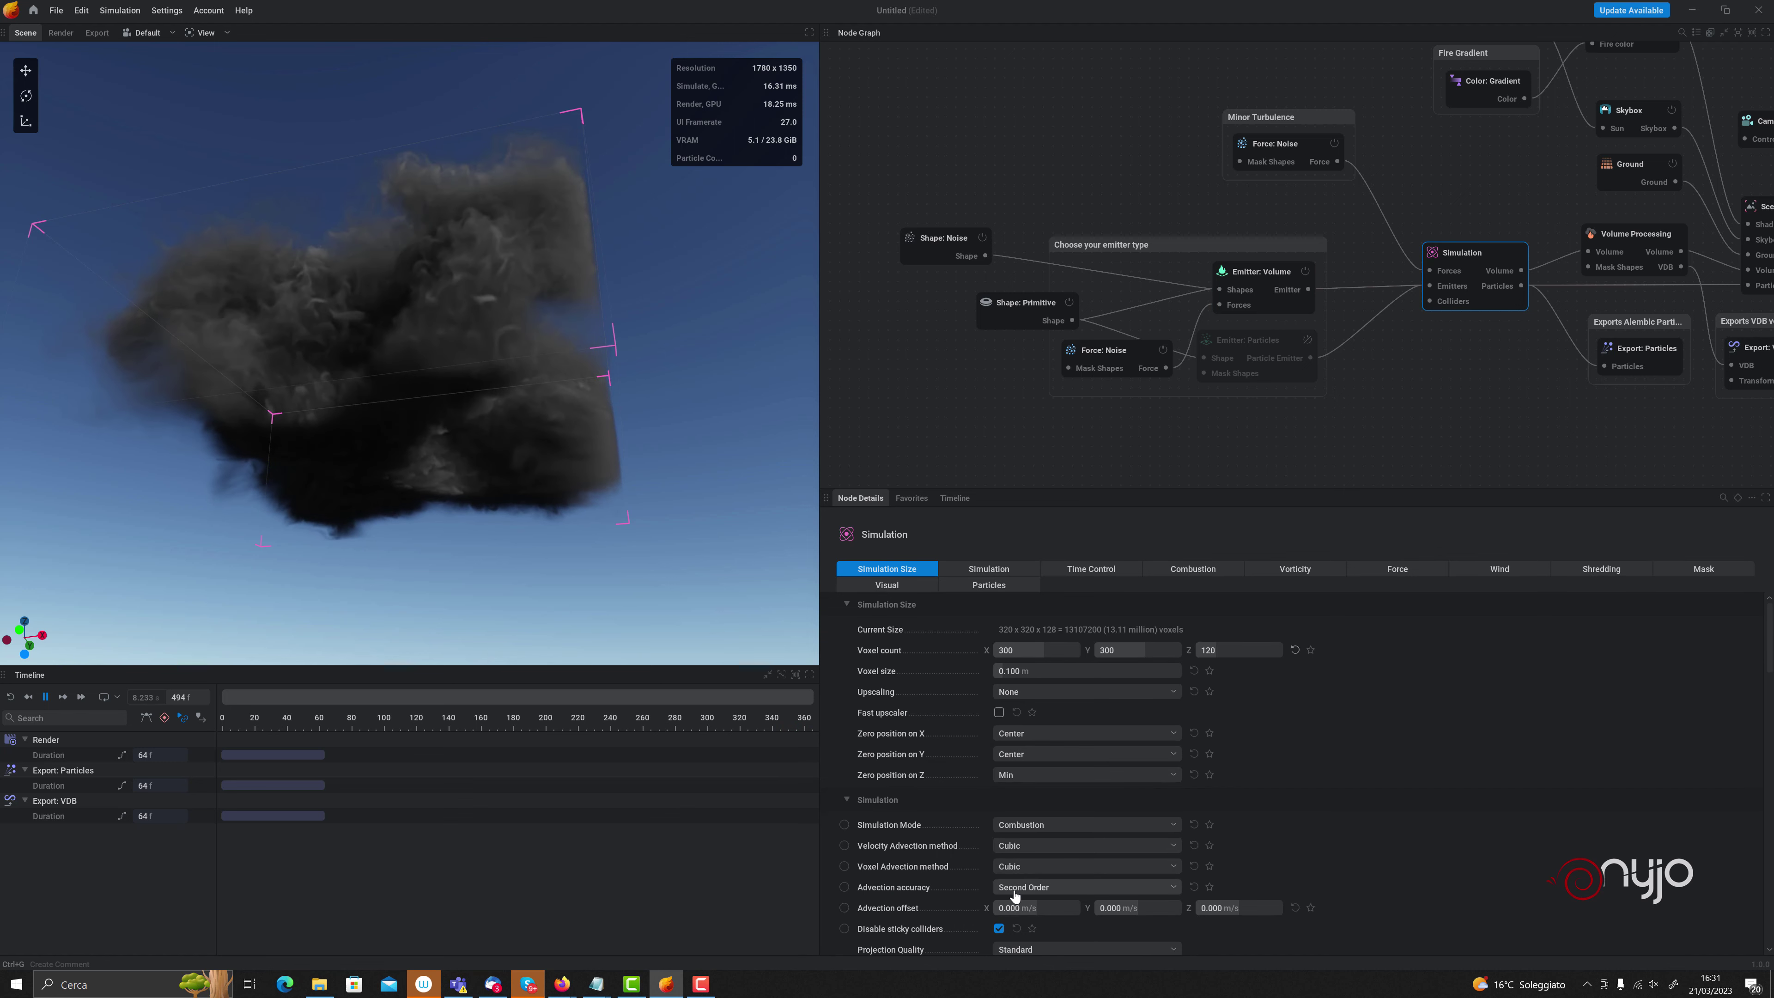
{"action": "left_click", "coordinate": [1023, 870]}
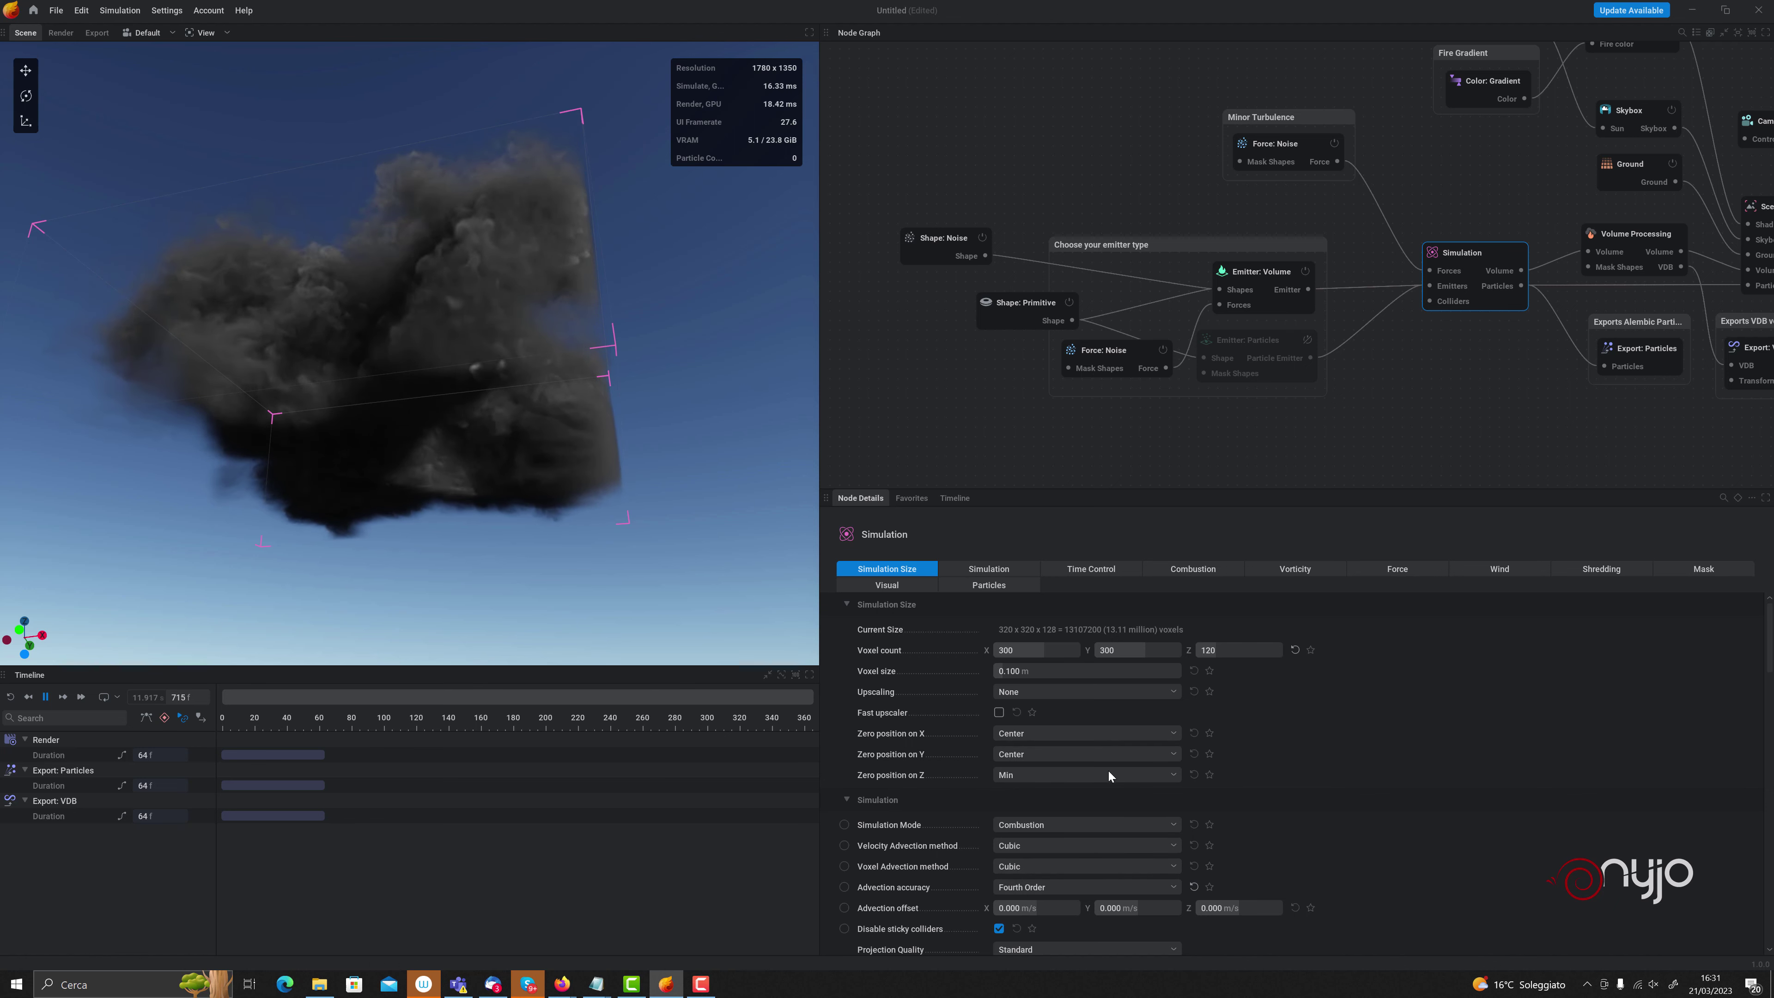
{"action": "scroll", "coordinate": [1178, 808], "scroll_direction": "down", "scroll_amount": 2}
{"action": "scroll", "coordinate": [1178, 806], "scroll_direction": "down", "scroll_amount": 1}
{"action": "scroll", "coordinate": [1178, 807], "scroll_direction": "down", "scroll_amount": 1}
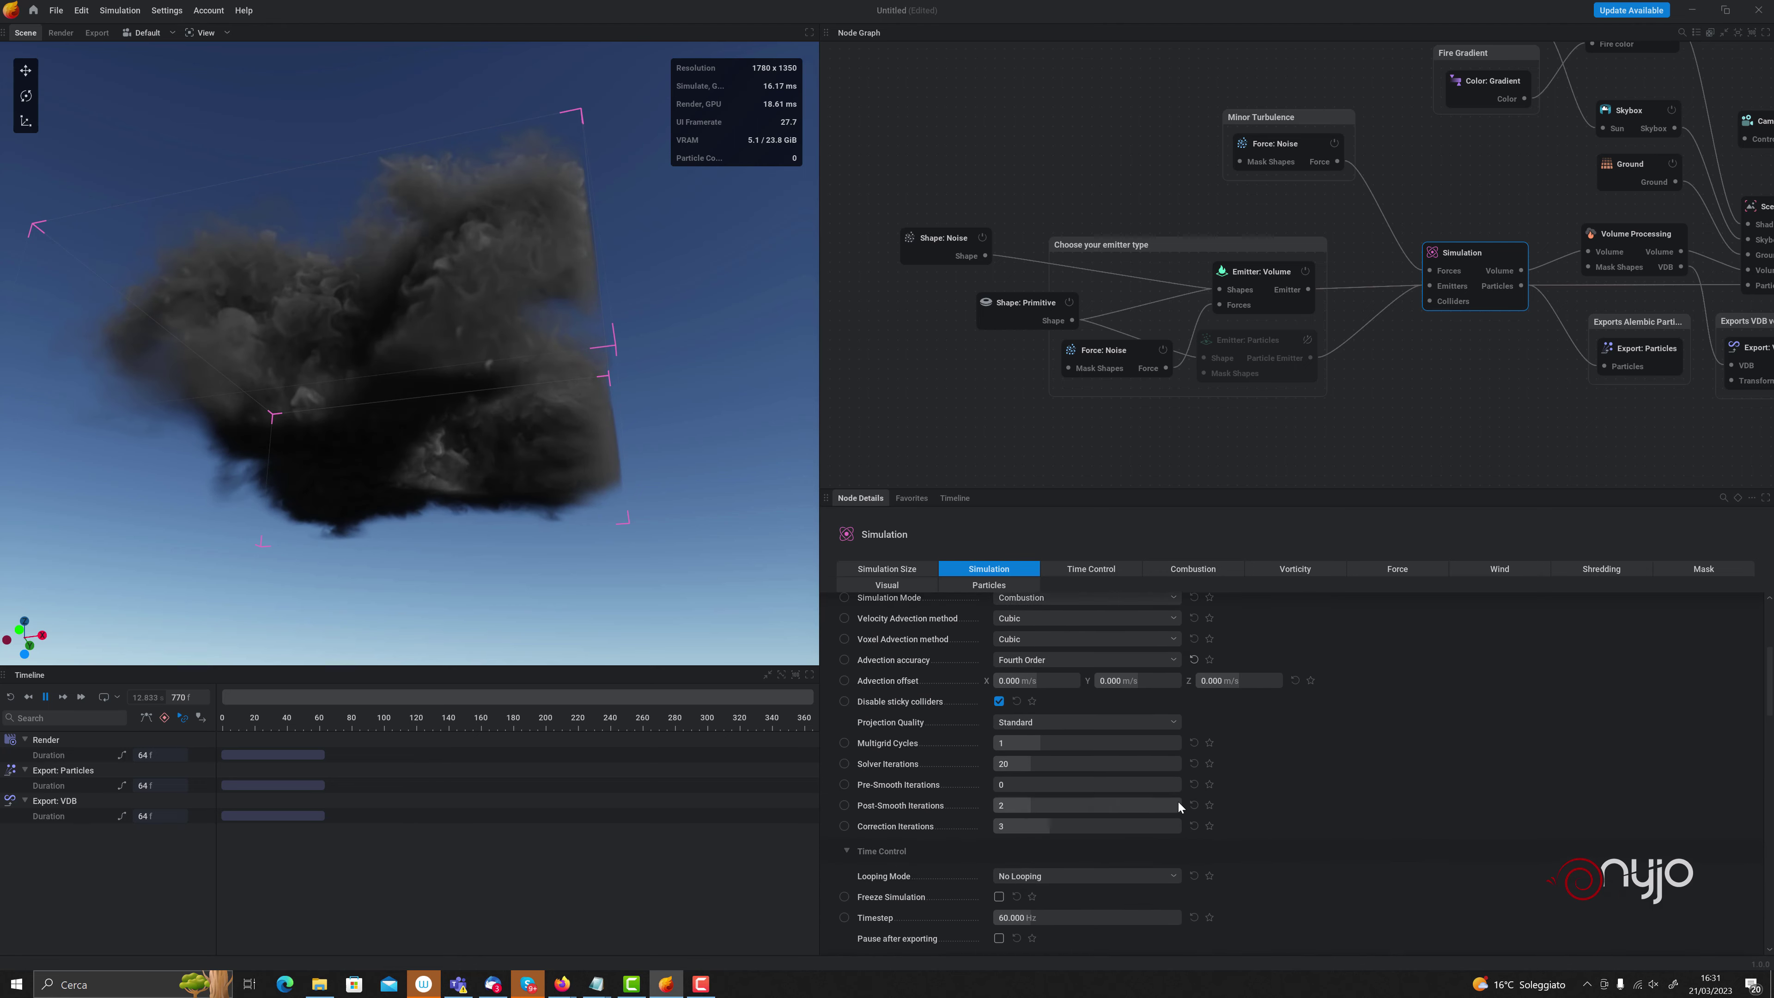
{"action": "scroll", "coordinate": [1178, 805], "scroll_direction": "down", "scroll_amount": 1}
{"action": "scroll", "coordinate": [1177, 800], "scroll_direction": "down", "scroll_amount": 1}
{"action": "scroll", "coordinate": [1177, 799], "scroll_direction": "down", "scroll_amount": 1}
{"action": "scroll", "coordinate": [1178, 798], "scroll_direction": "down", "scroll_amount": 1}
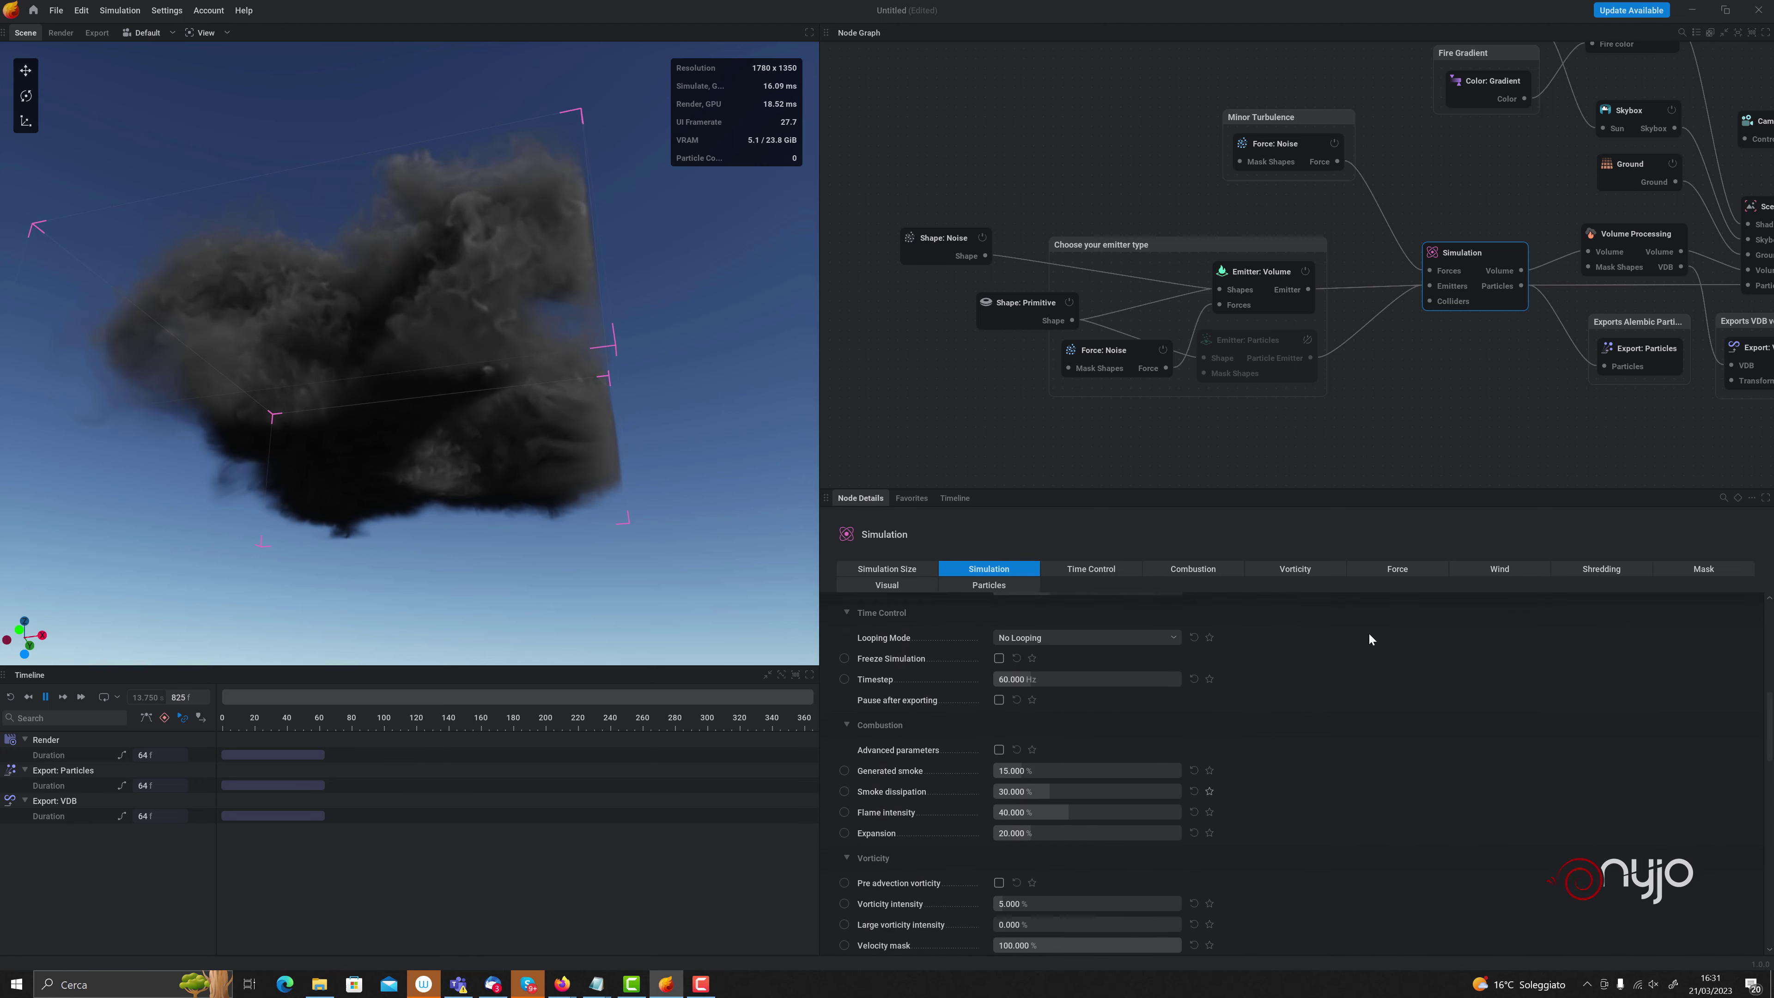
{"action": "scroll", "coordinate": [1145, 670], "scroll_direction": "down", "scroll_amount": 1}
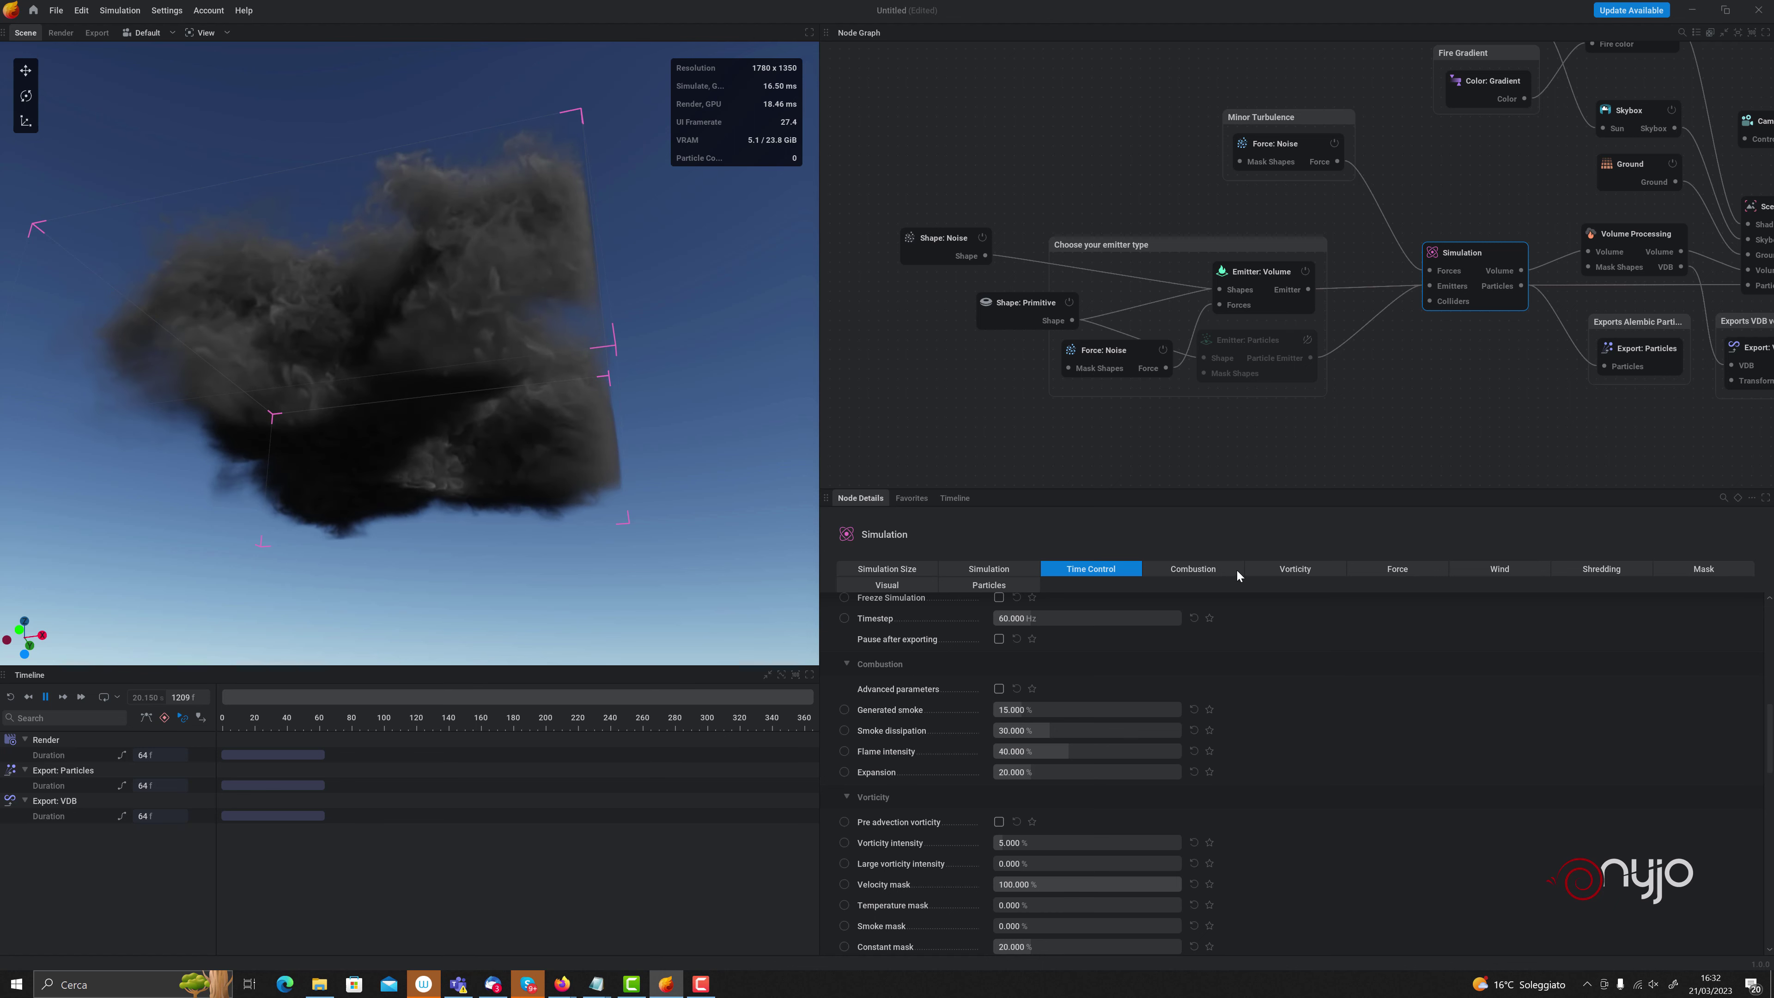
Set Force Buoyancy and Gravity multiplier to 0, then rewind to the first frame
{"action": "left_click", "coordinate": [1414, 570]}
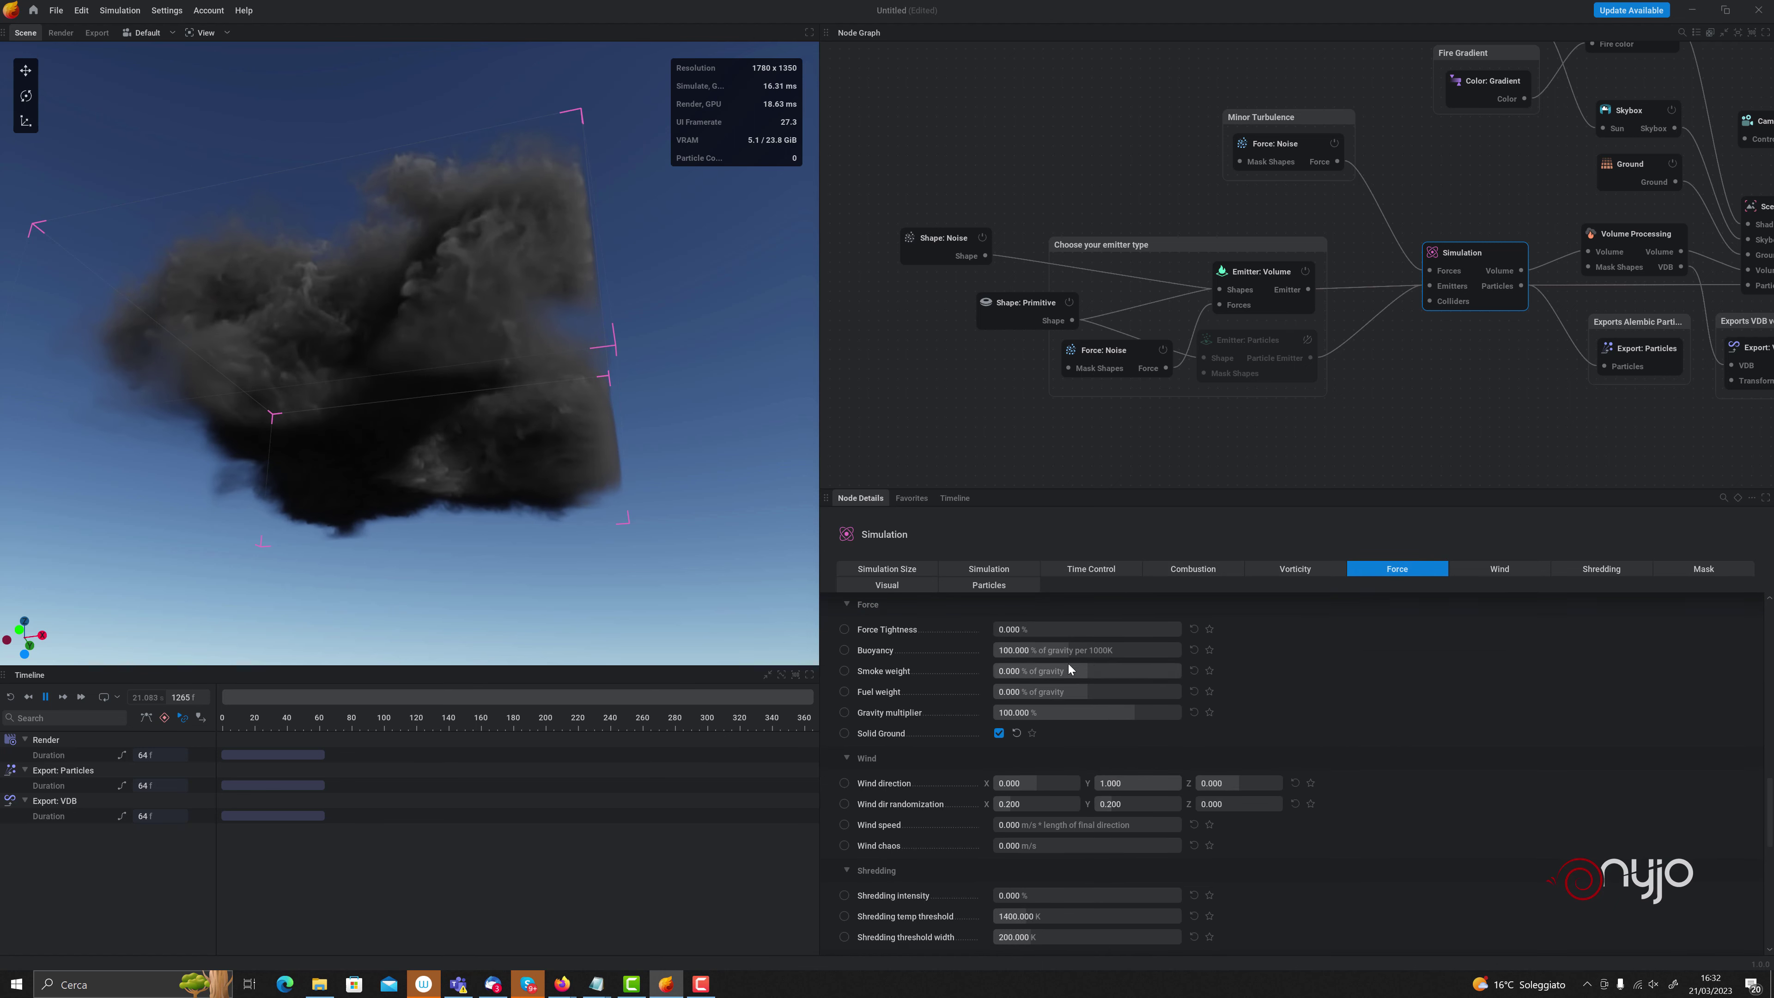
{"action": "double_click", "coordinate": [1076, 650]}
{"action": "type", "text": "00.000"}
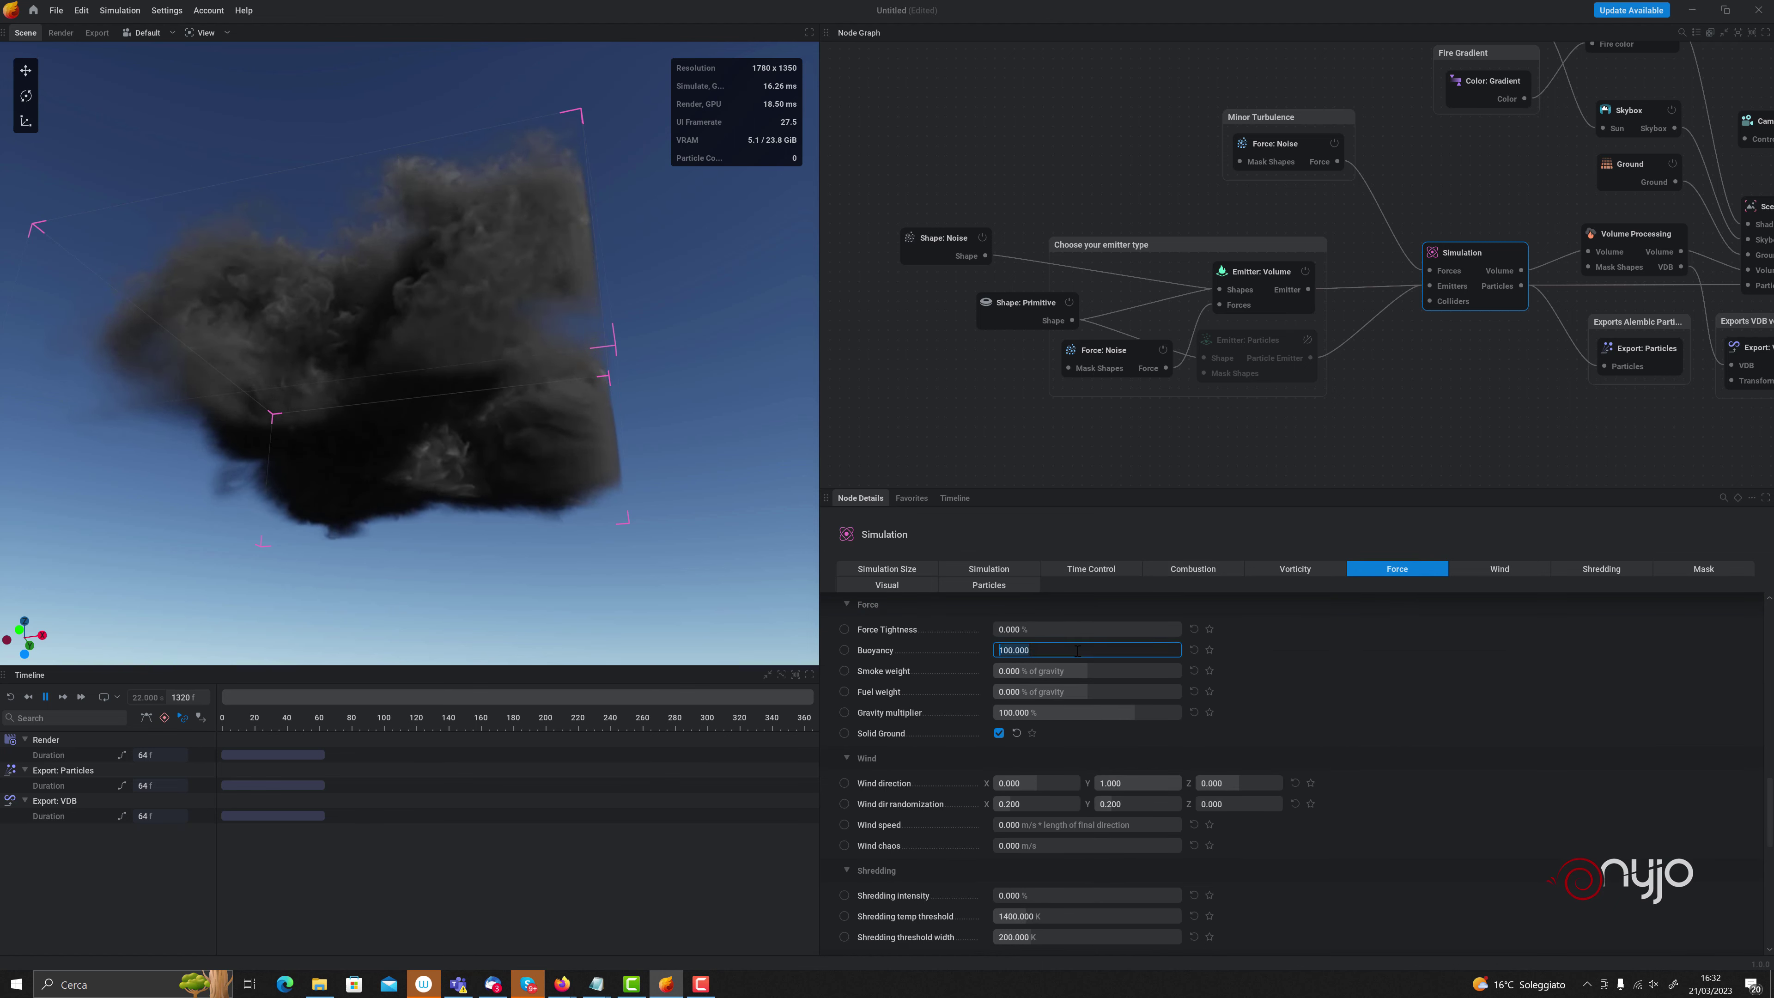
{"action": "key", "text": "Return"}
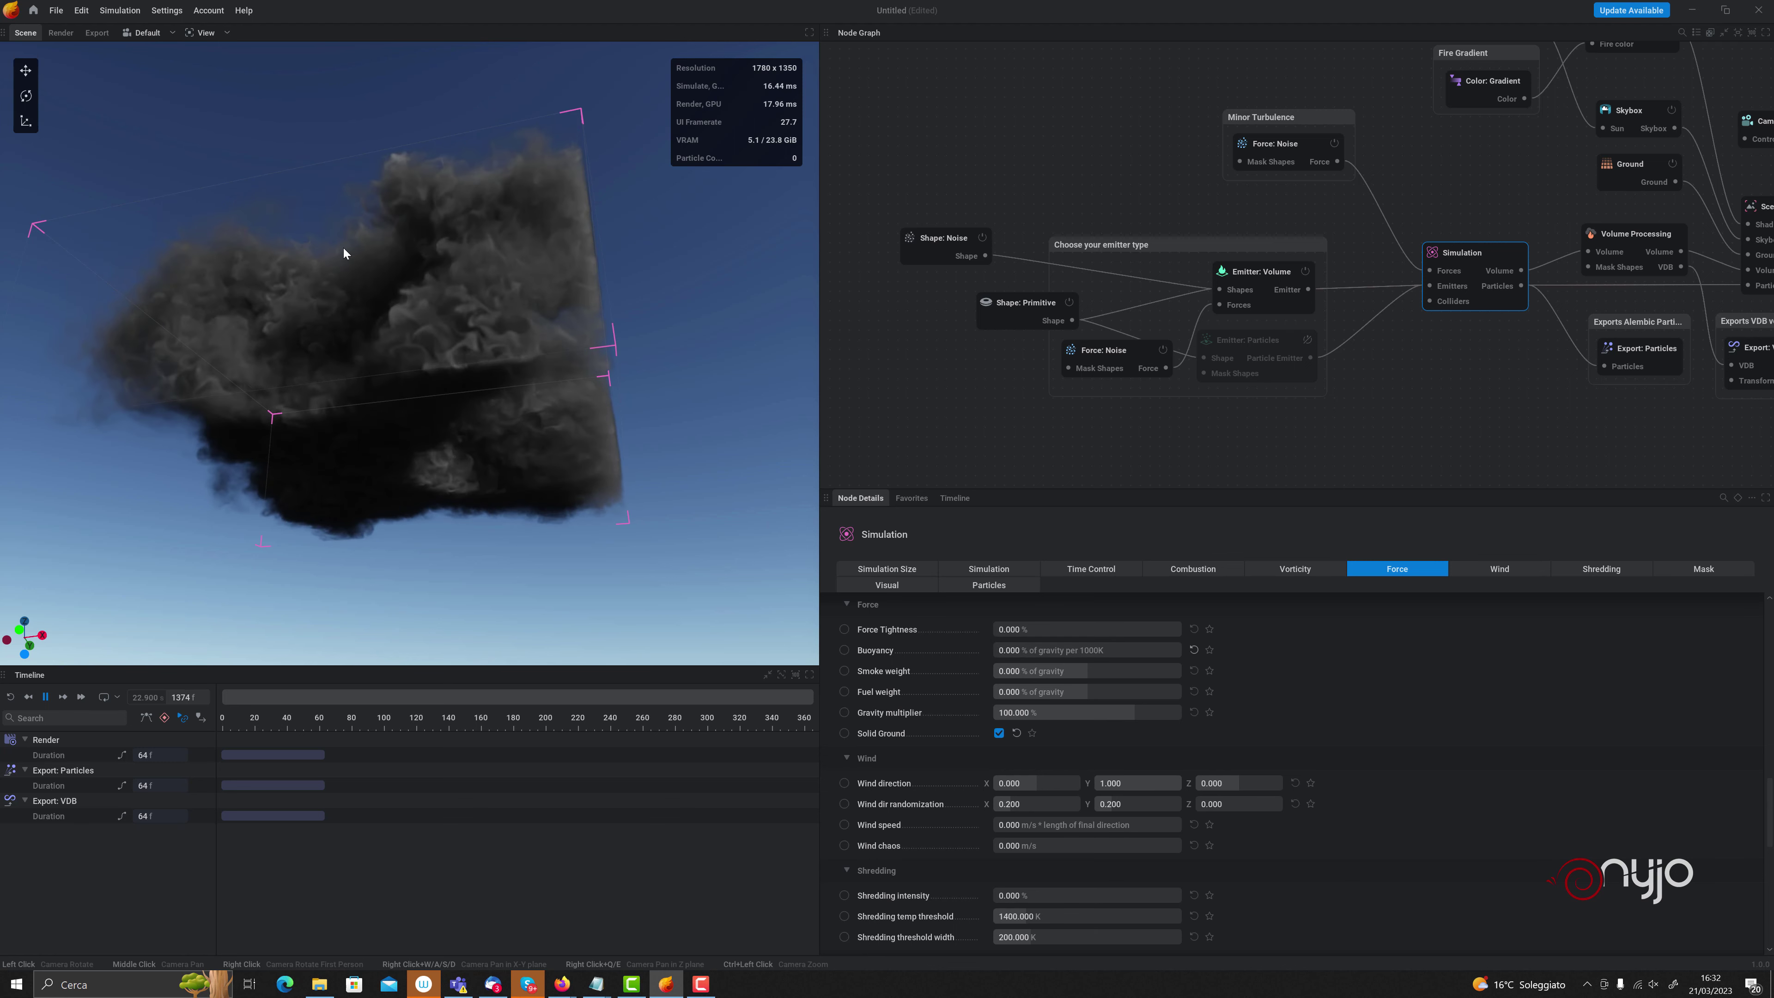
{"action": "double_click", "coordinate": [1027, 713]}
{"action": "type", "text": "0"}
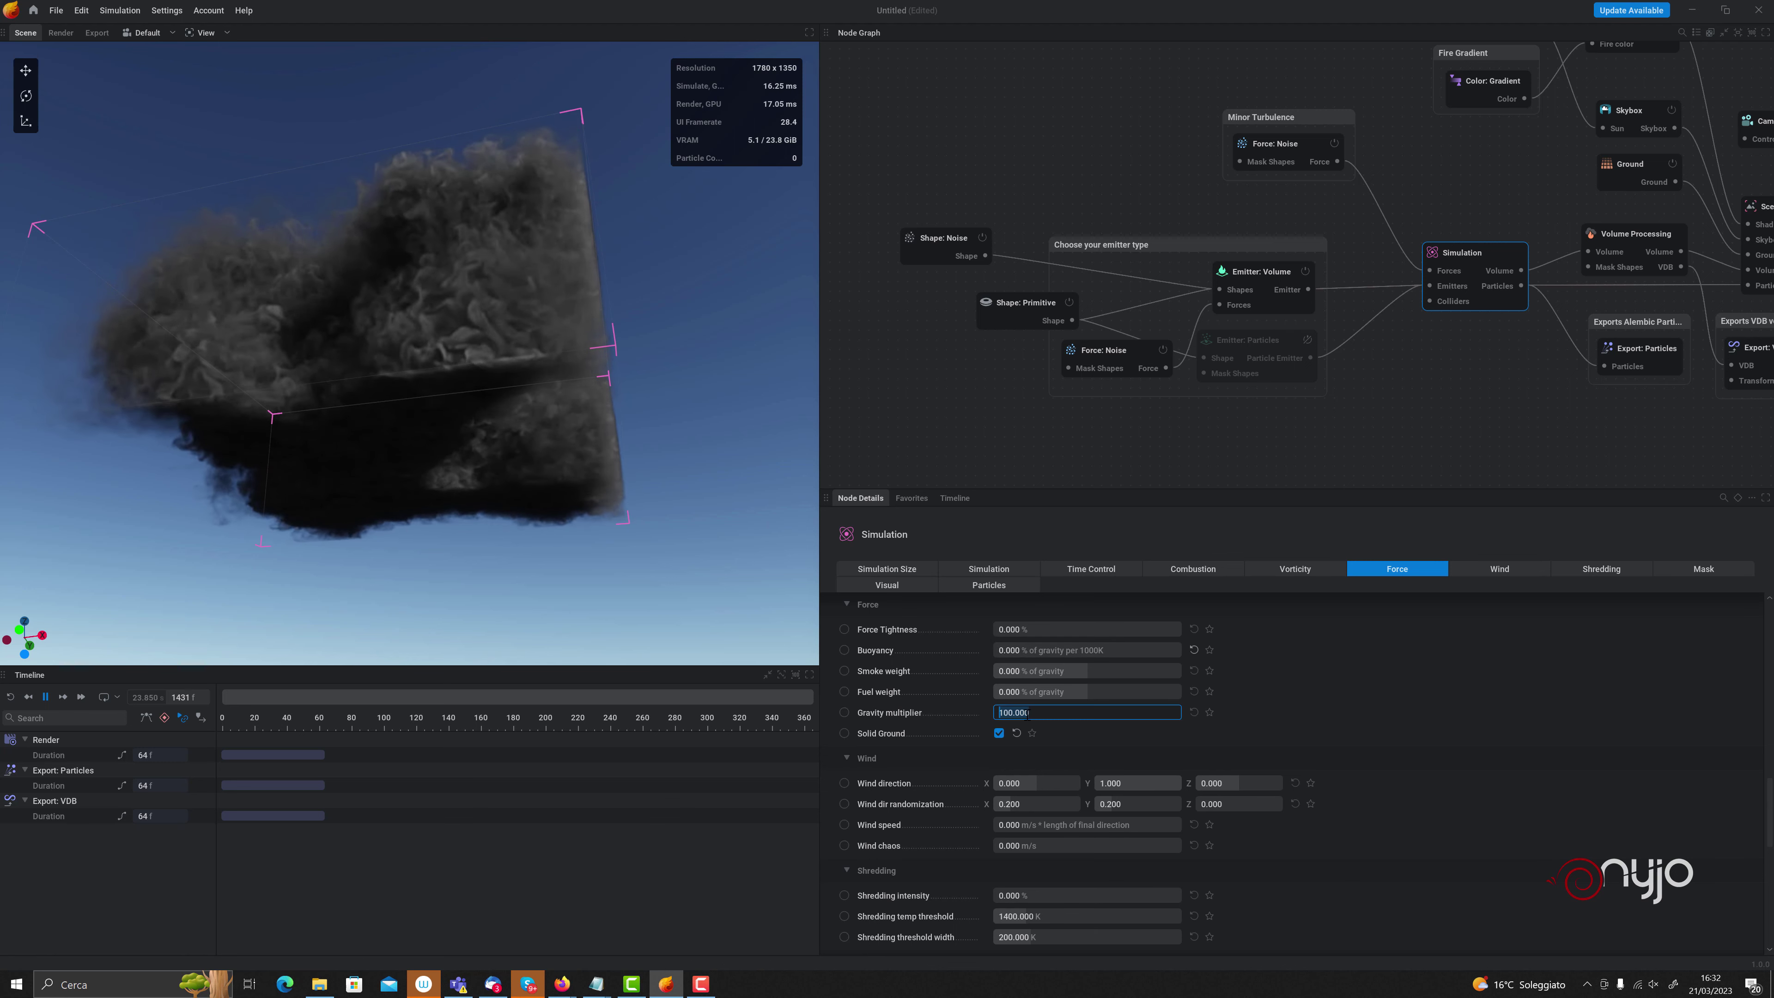
{"action": "key", "text": "Return"}
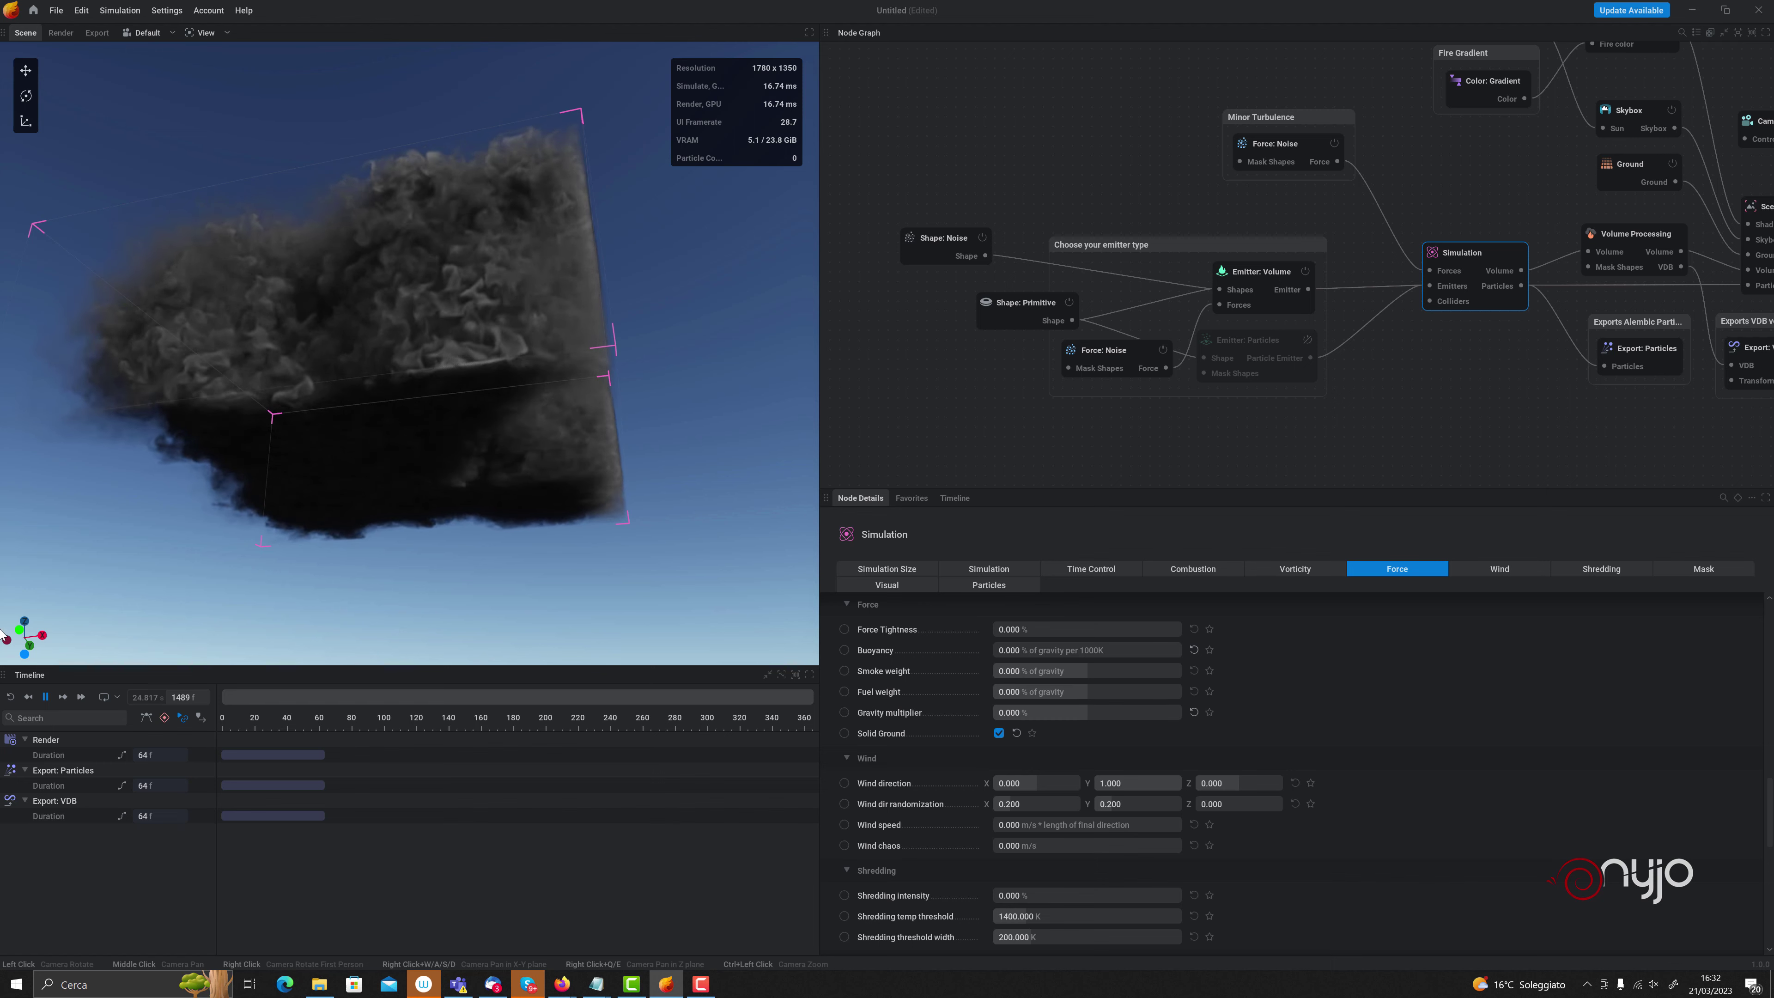
{"action": "left_click", "coordinate": [10, 697]}
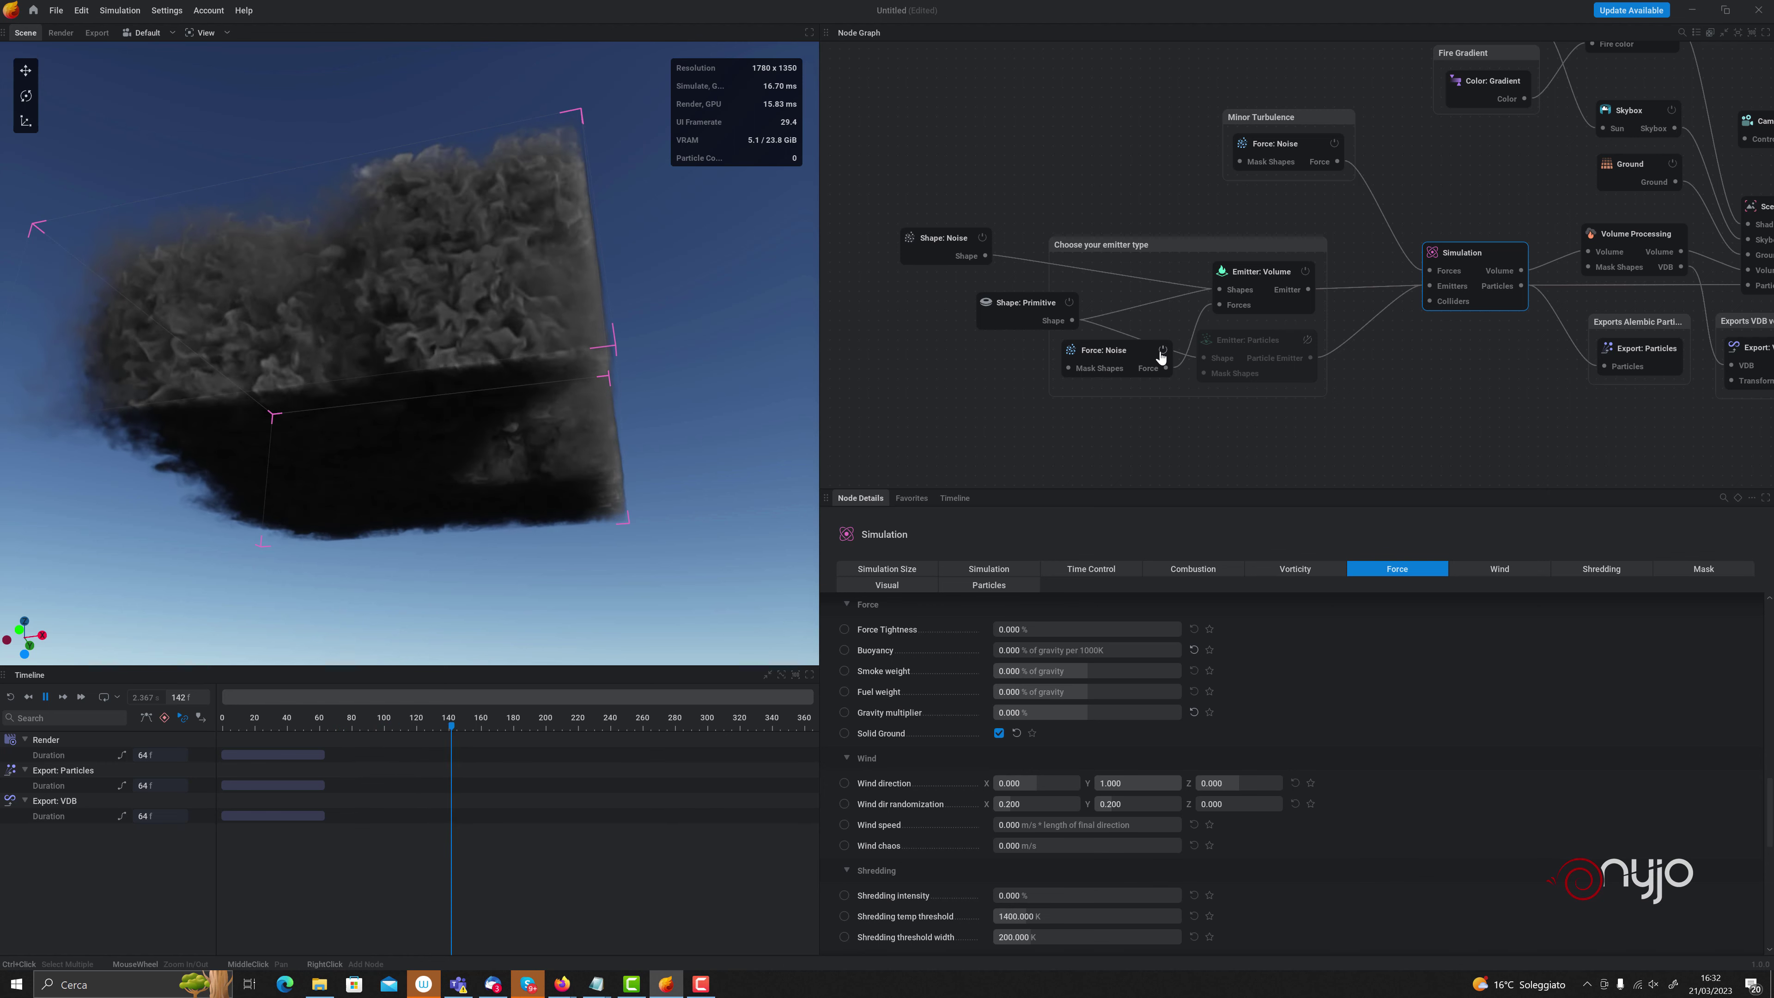
Move Force: Noise out of the emitter group, disable the Minor Turbulence noise force, and restart playback
{"action": "left_click_drag", "start_coordinate": [1119, 350], "coordinate": [1007, 374]}
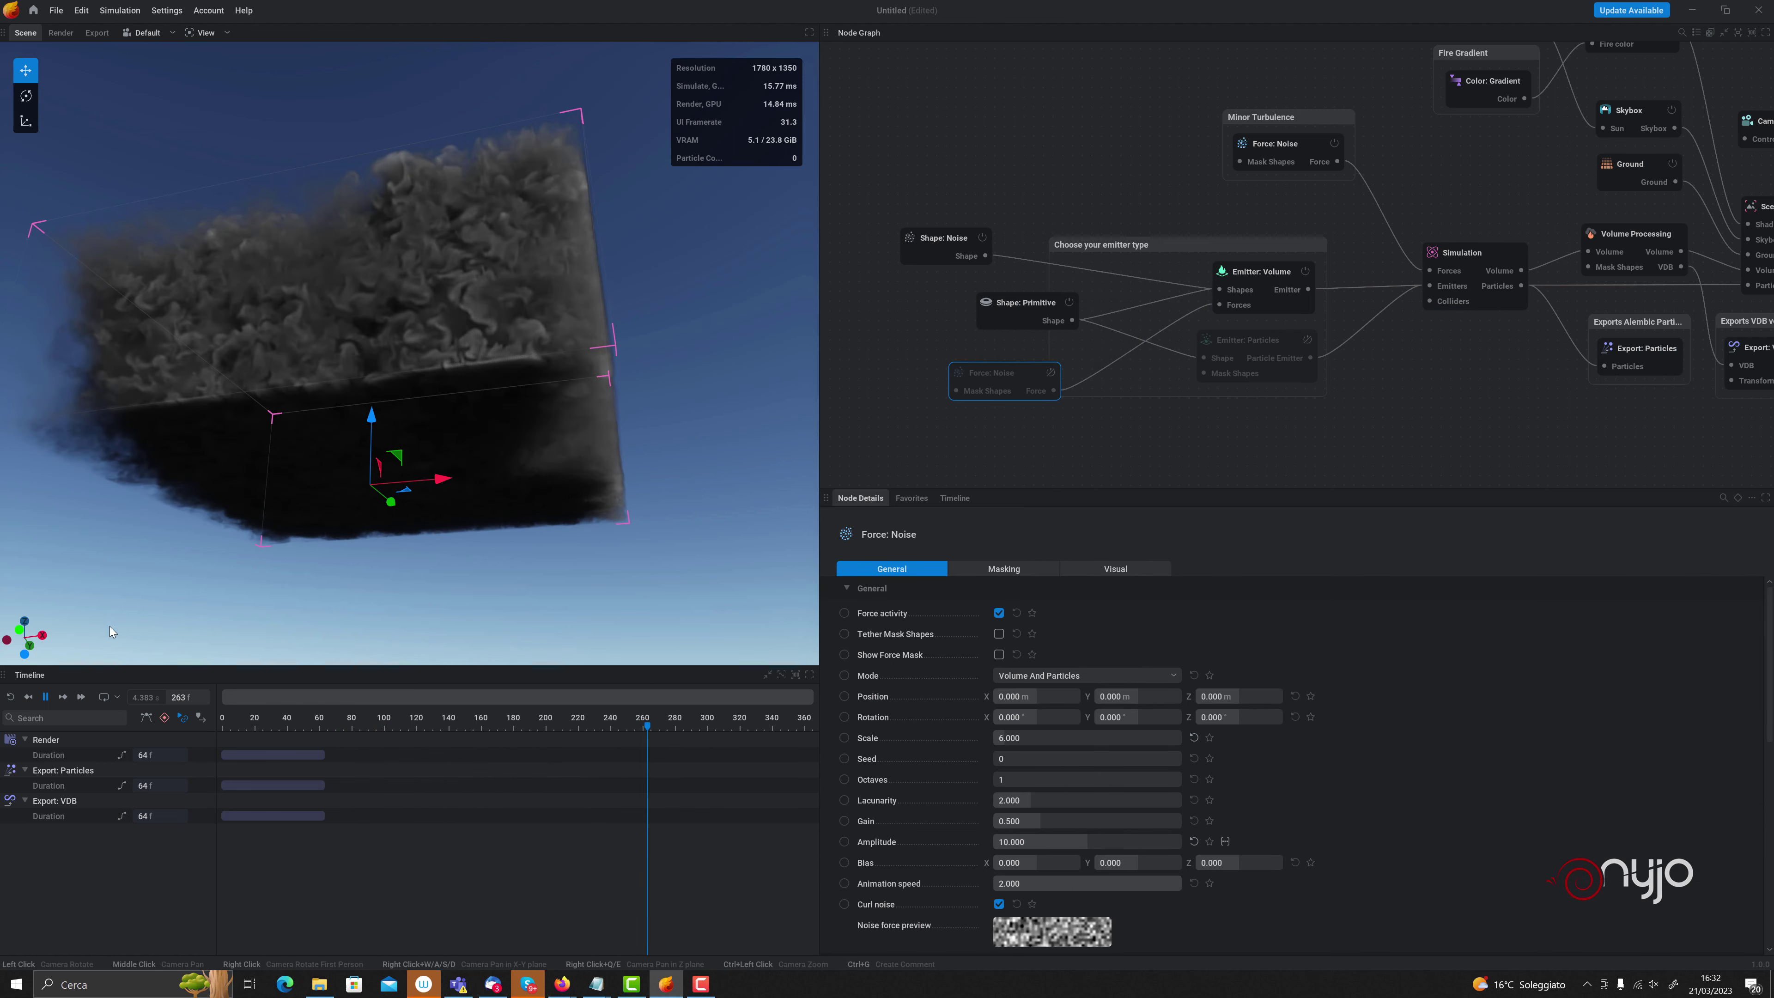
{"action": "left_click", "coordinate": [27, 697]}
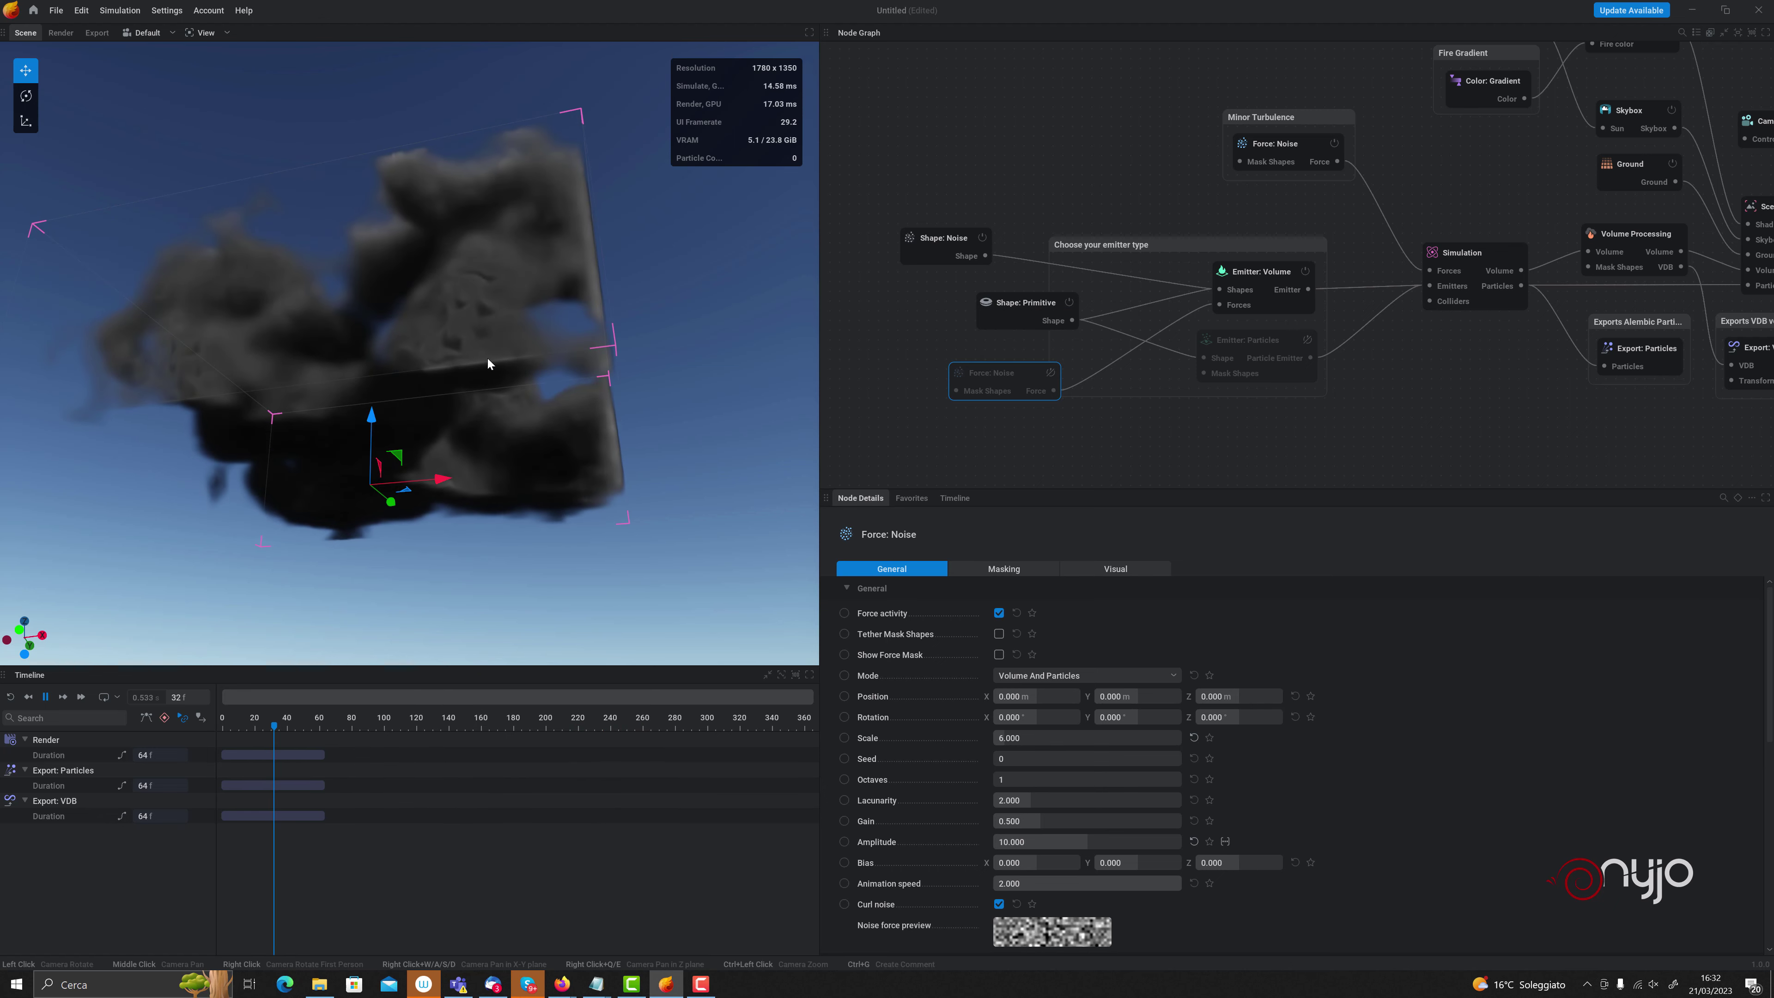
{"action": "left_click", "coordinate": [1334, 143]}
{"action": "left_click", "coordinate": [28, 698]}
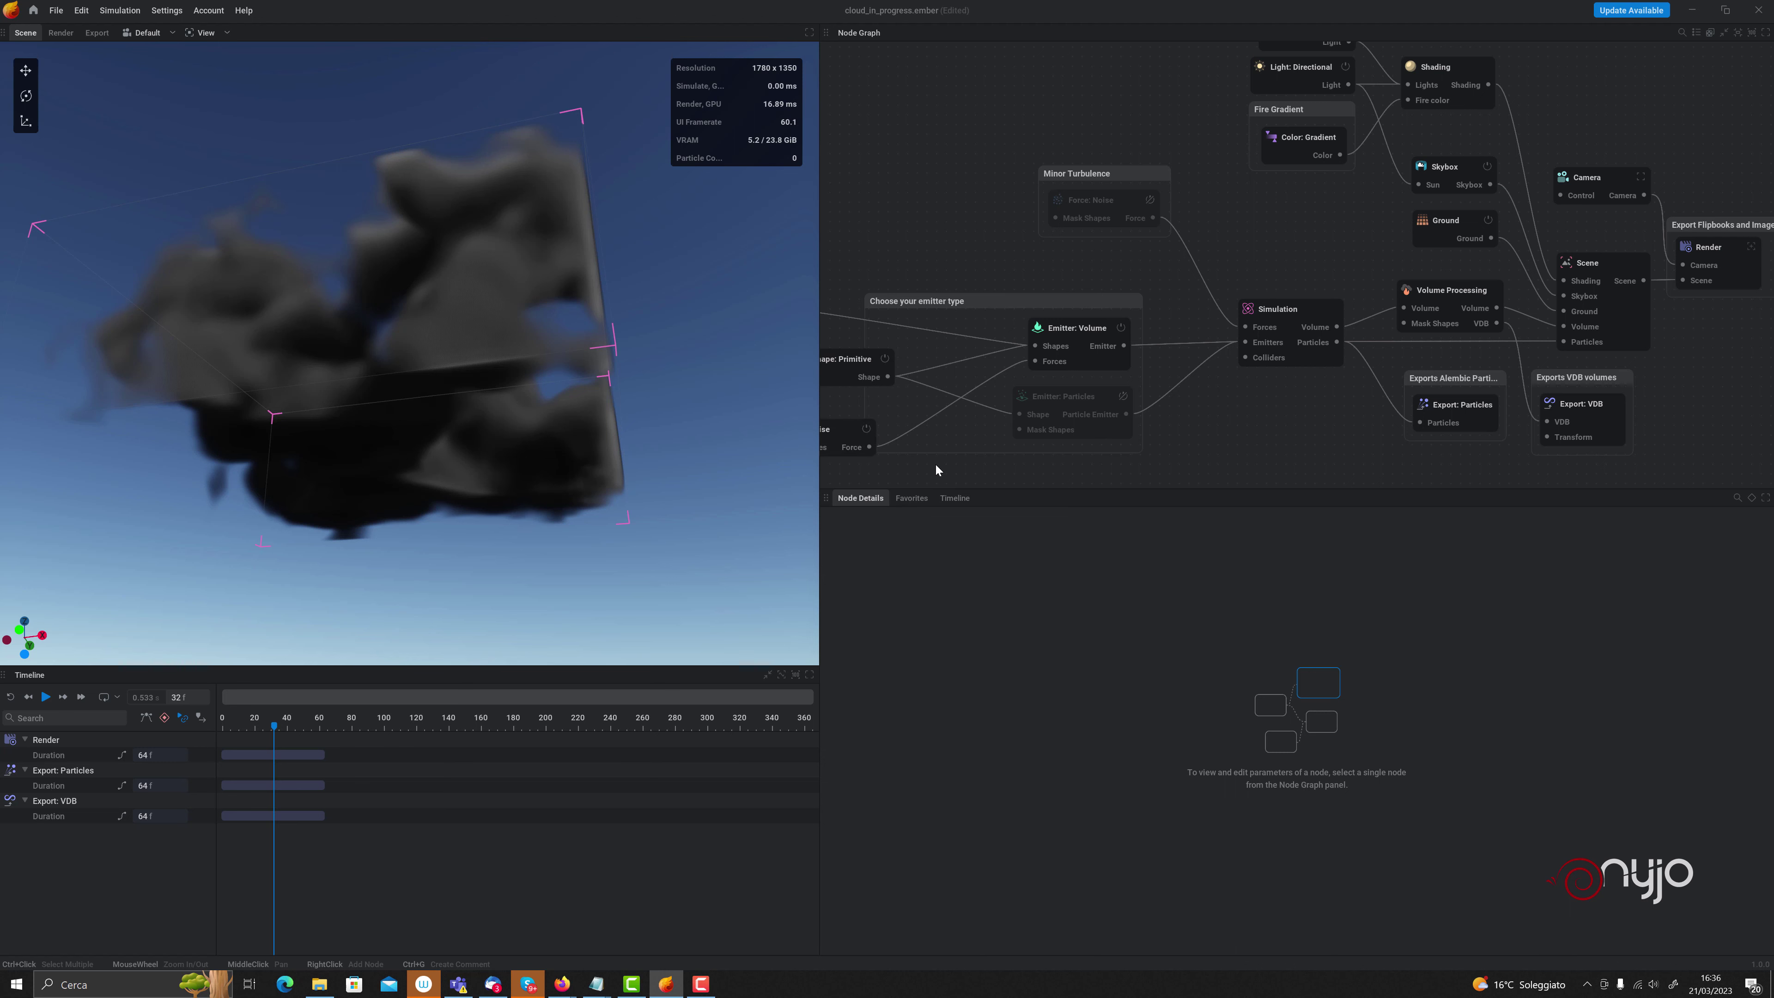
Select the Force: Noise node and set its noise Scale to 40
{"action": "mouse_move", "coordinate": [883, 462]}
{"action": "middle_mouse_down"}
{"action": "mouse_move", "coordinate": [1141, 441]}
{"action": "mouse_move", "coordinate": [974, 381]}
{"action": "middle_mouse_up"}
{"action": "left_click", "coordinate": [946, 379]}
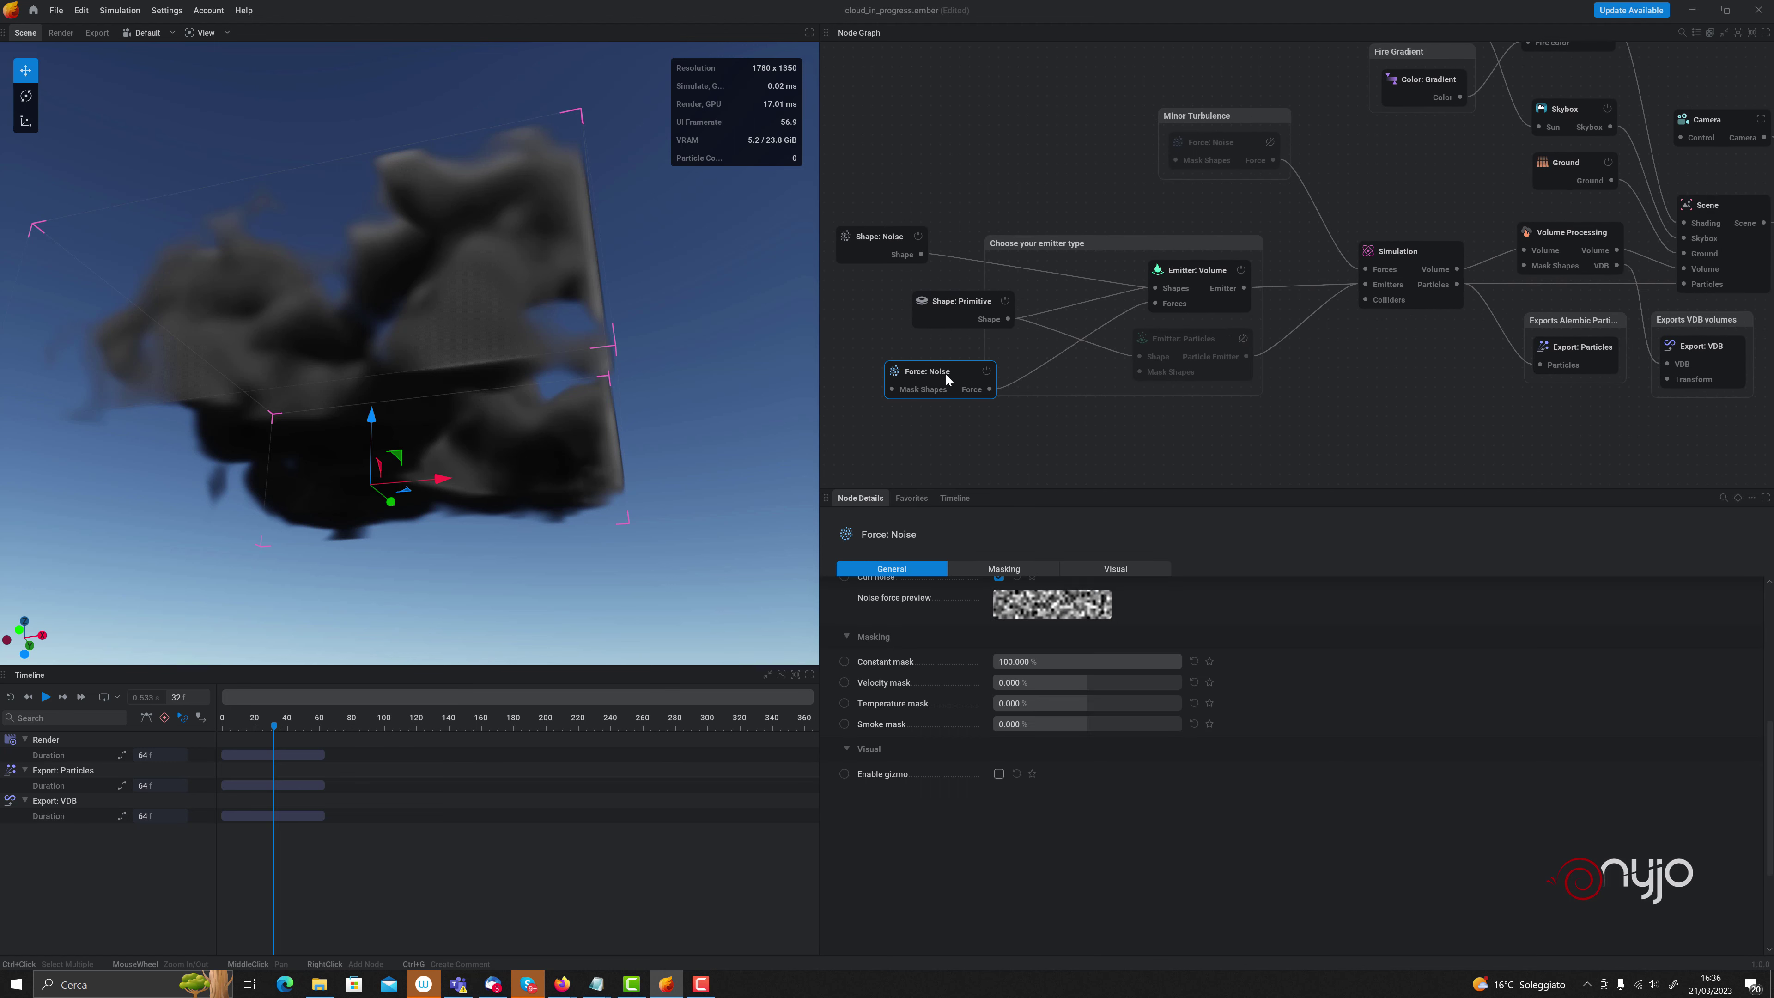
{"action": "left_click", "coordinate": [11, 697]}
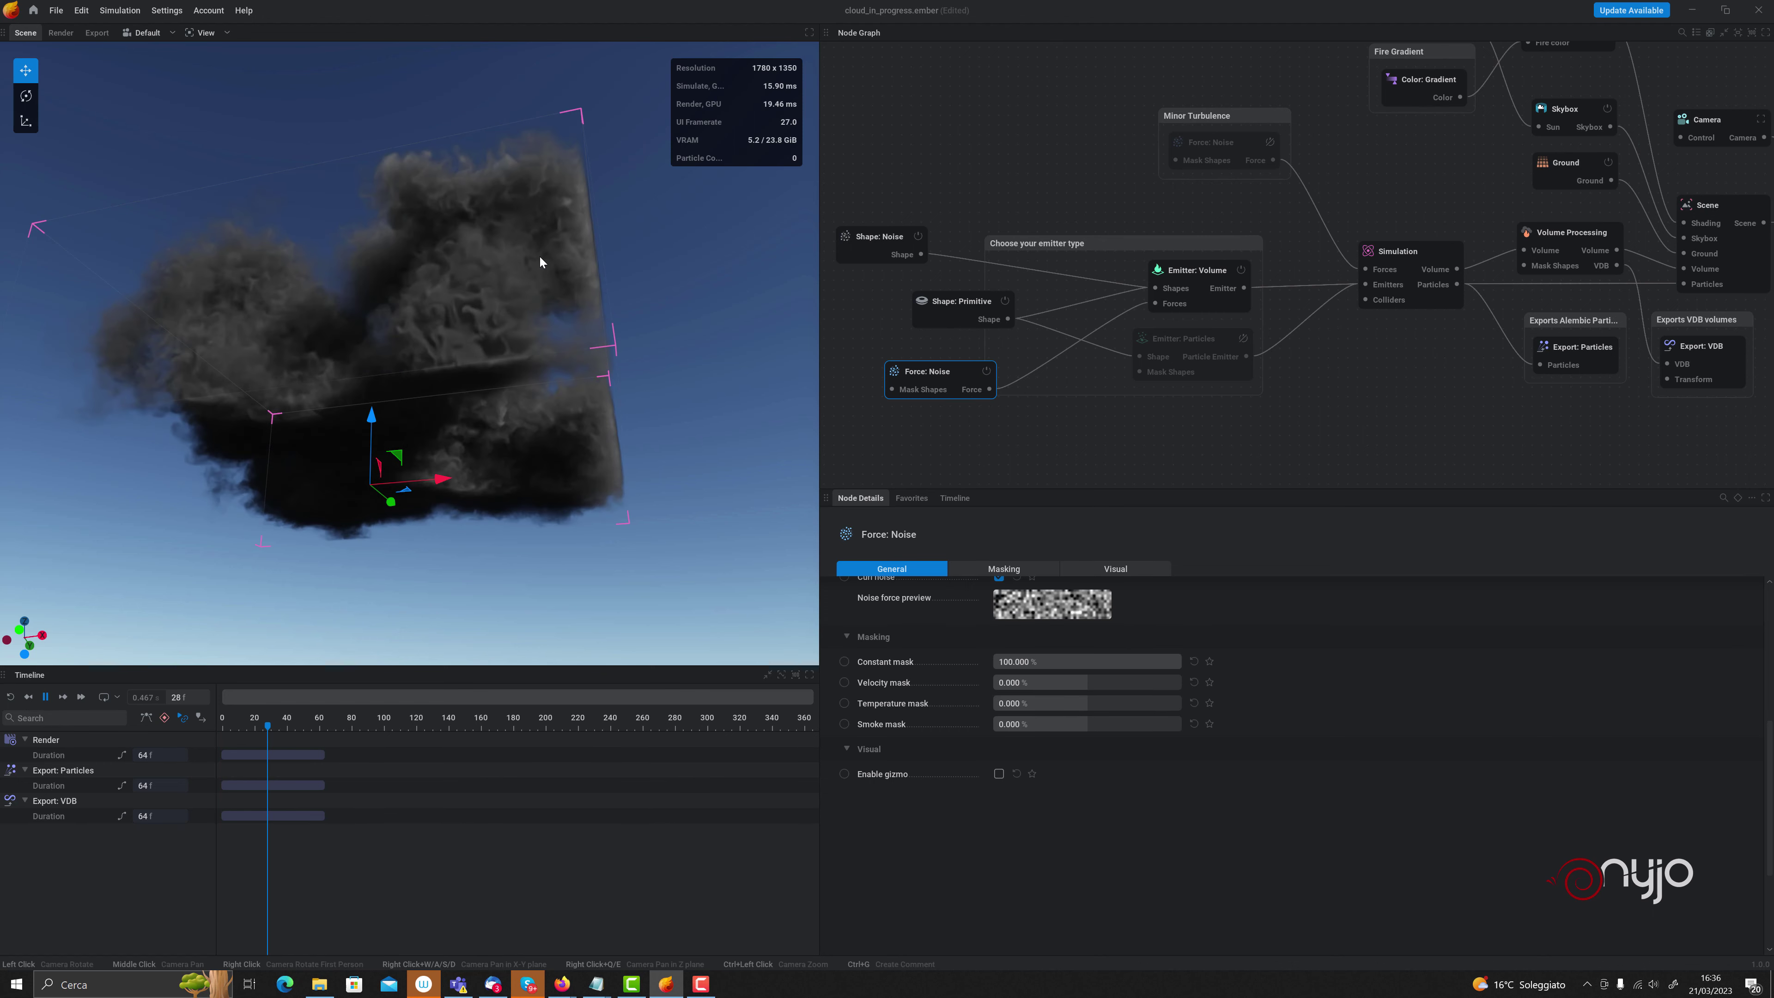
{"action": "scroll", "coordinate": [1180, 694], "scroll_direction": "up", "scroll_amount": 2}
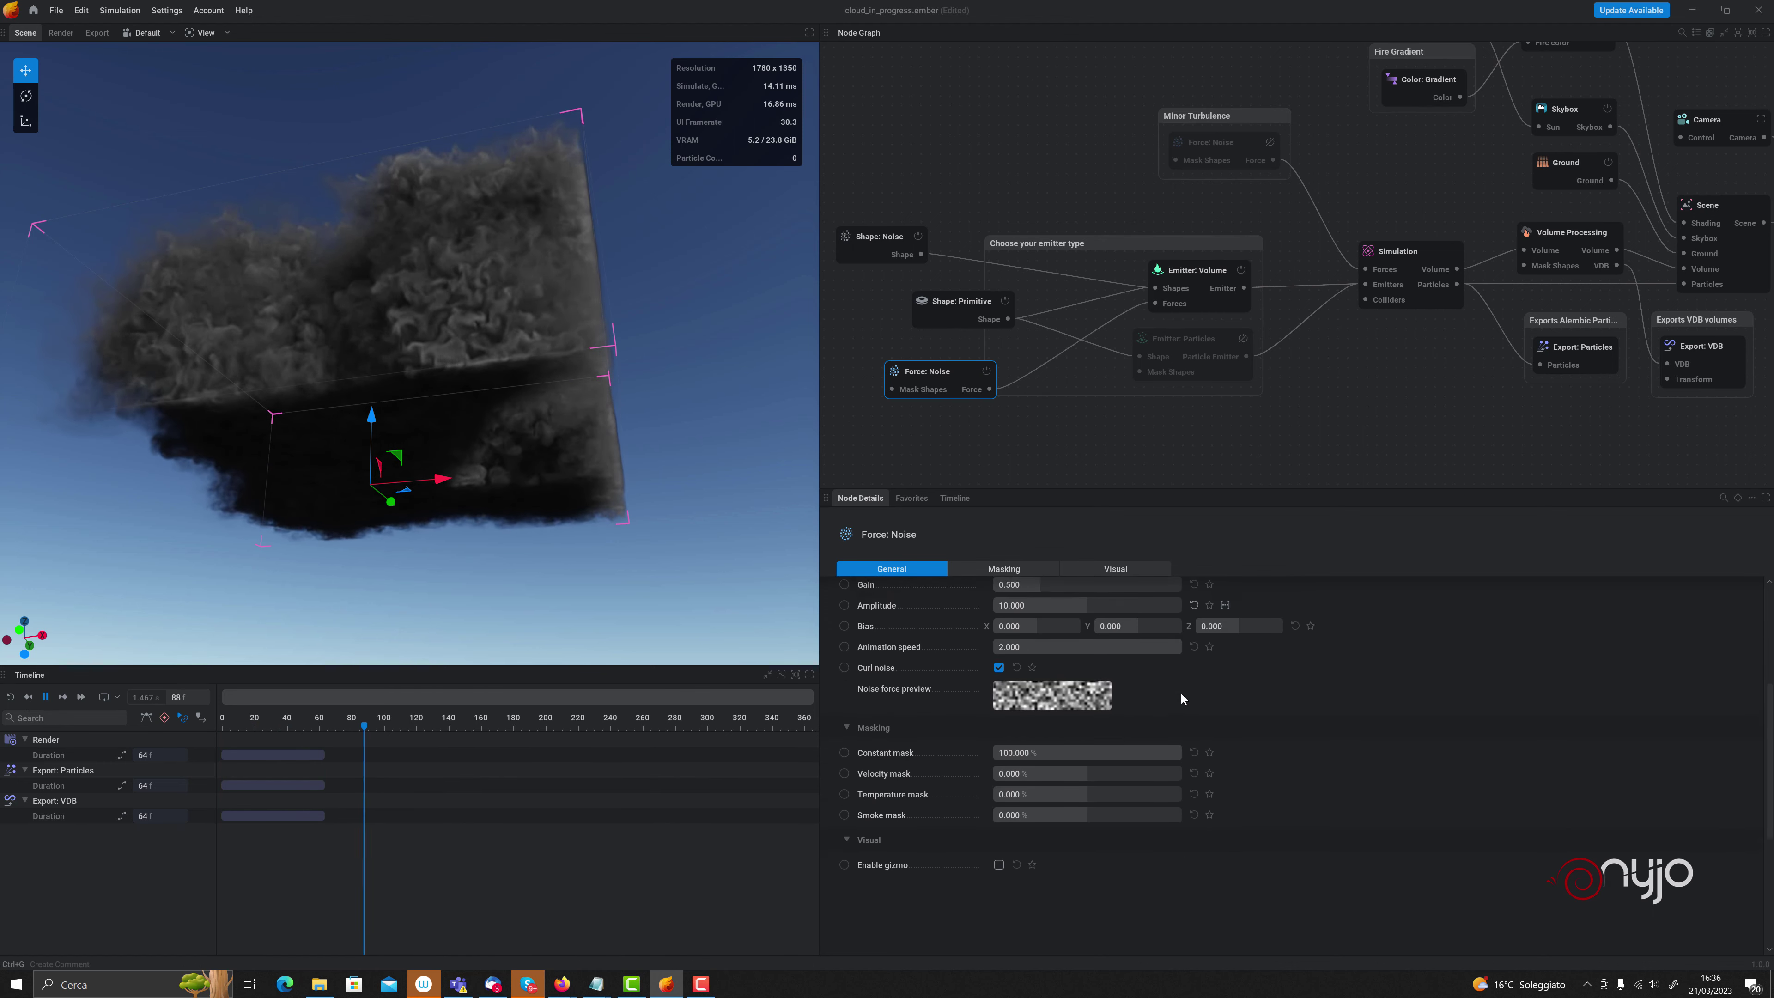
{"action": "scroll", "coordinate": [1181, 692], "scroll_direction": "up", "scroll_amount": 3}
{"action": "left_click", "coordinate": [1041, 656]}
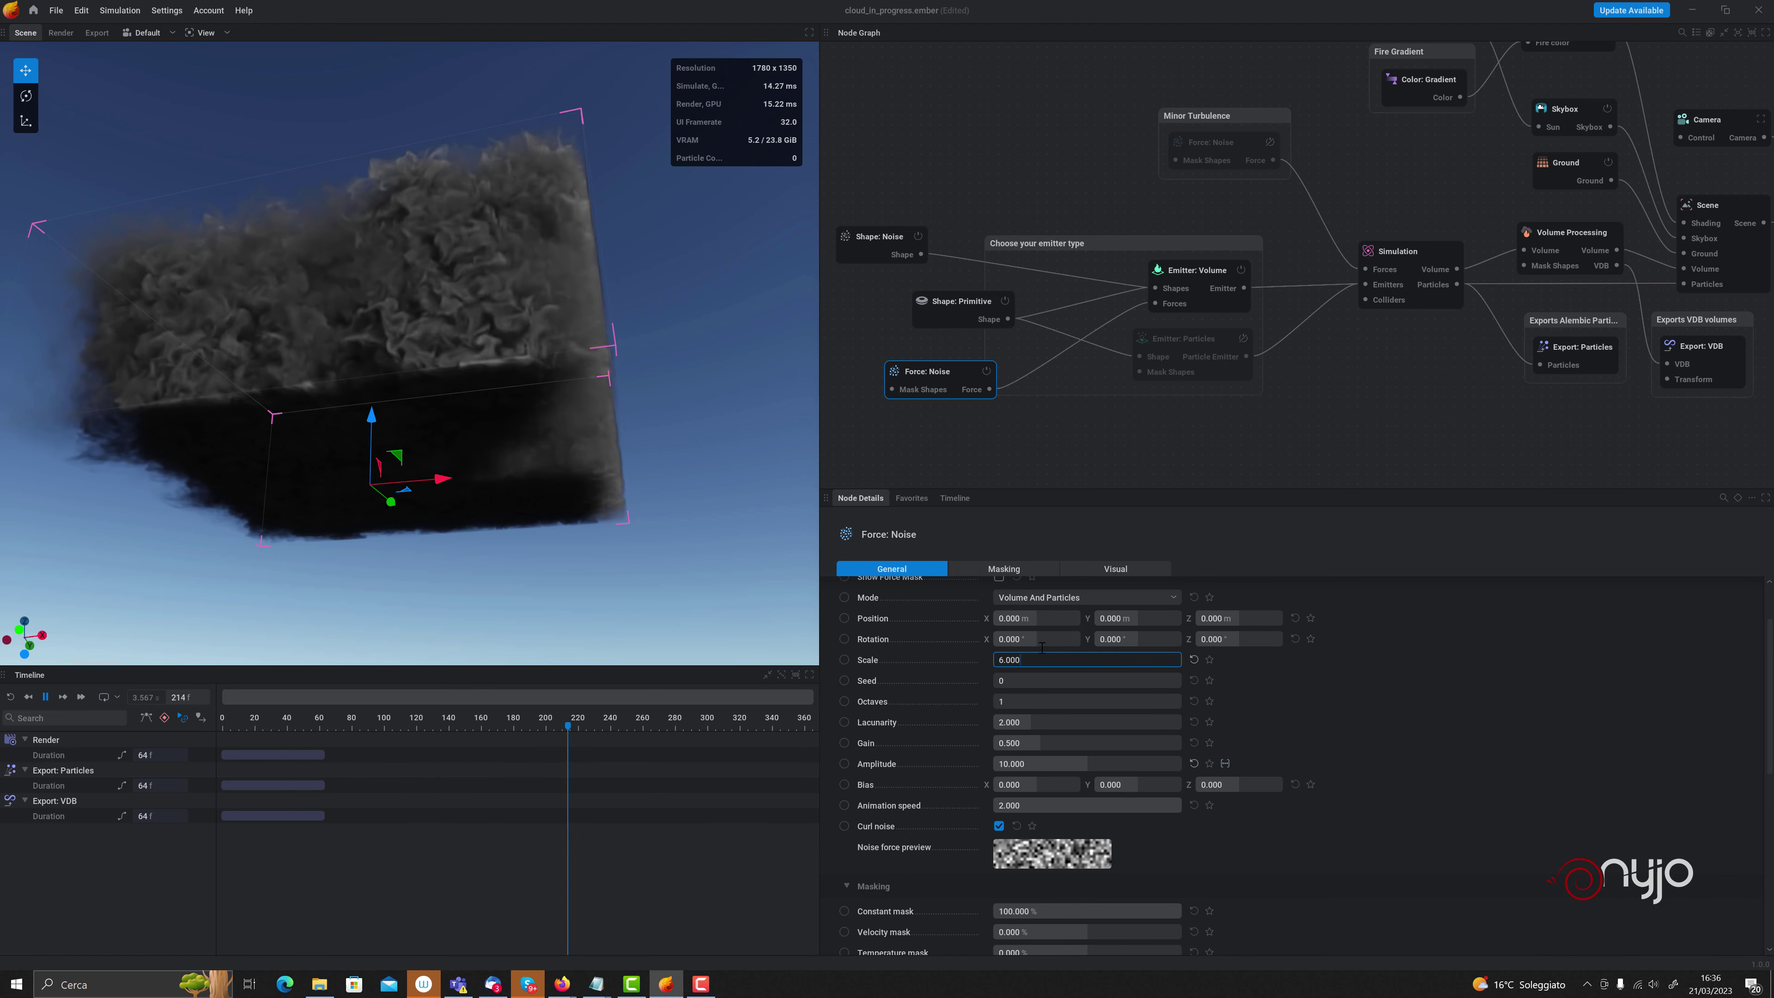
{"action": "type", "text": "40"}
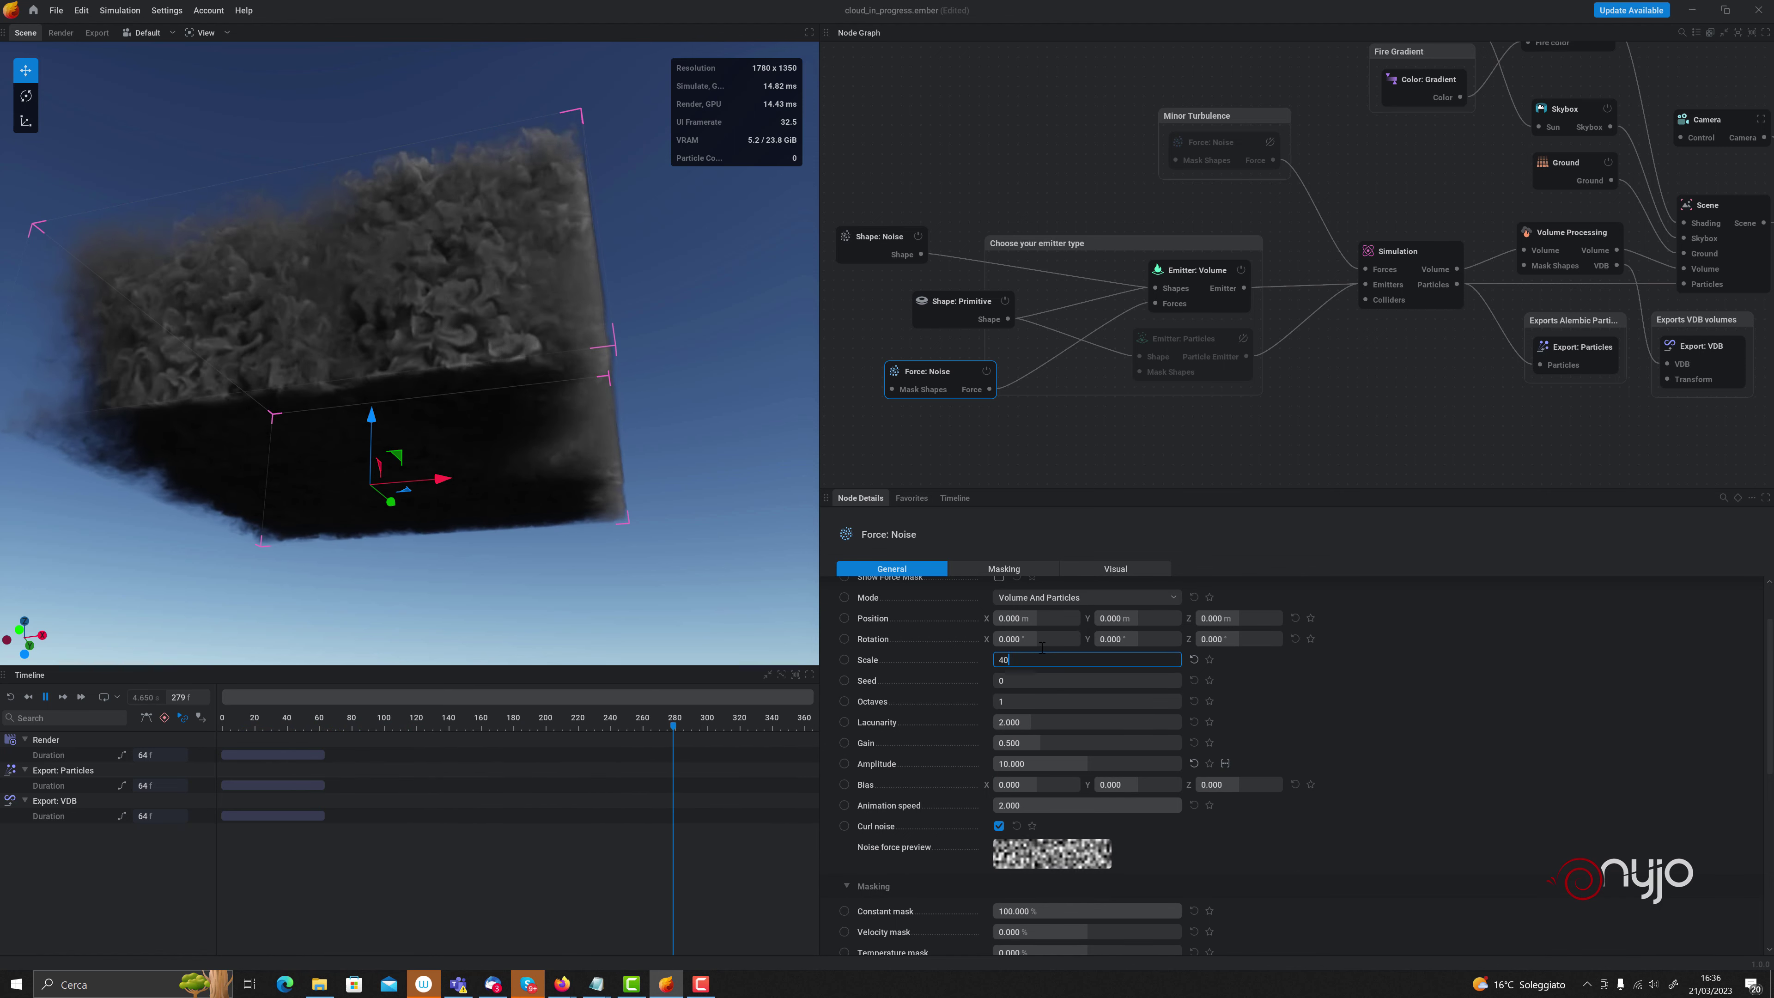
{"action": "key", "text": "Return"}
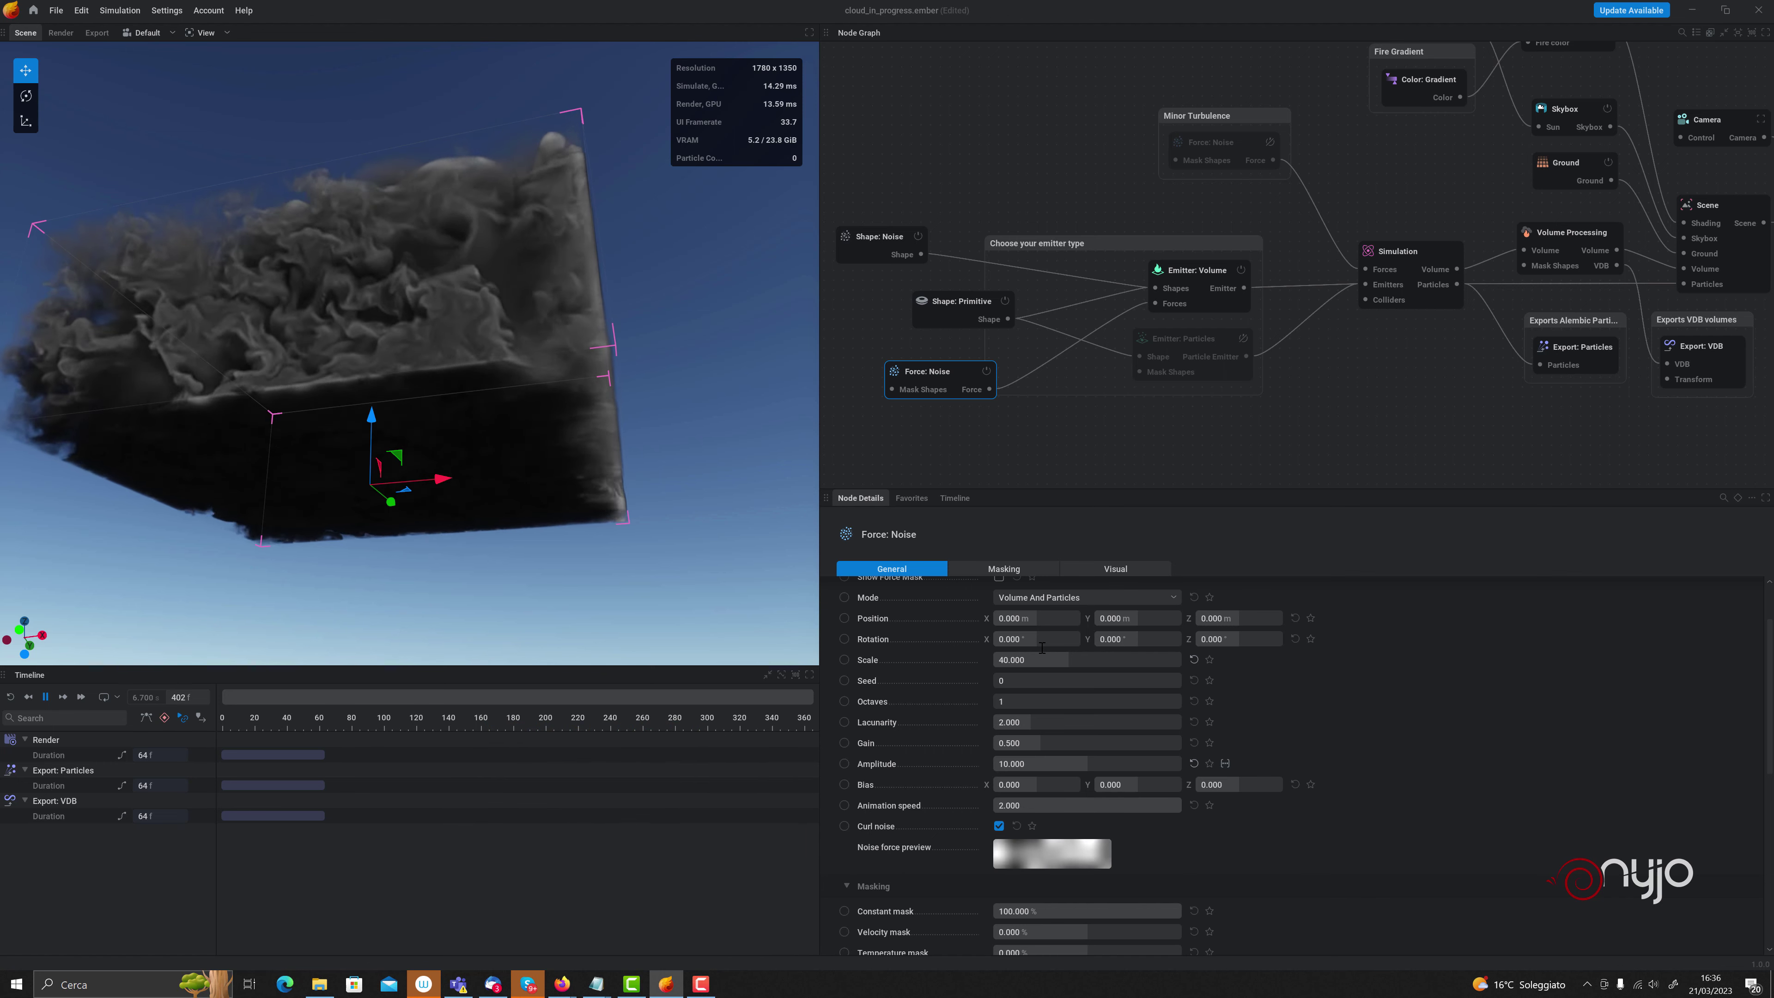
Set Force: Noise Octaves to 2 and Amplitude to 0.05, then replay the simulation from the start
{"action": "double_click", "coordinate": [1028, 701]}
{"action": "type", "text": "2"}
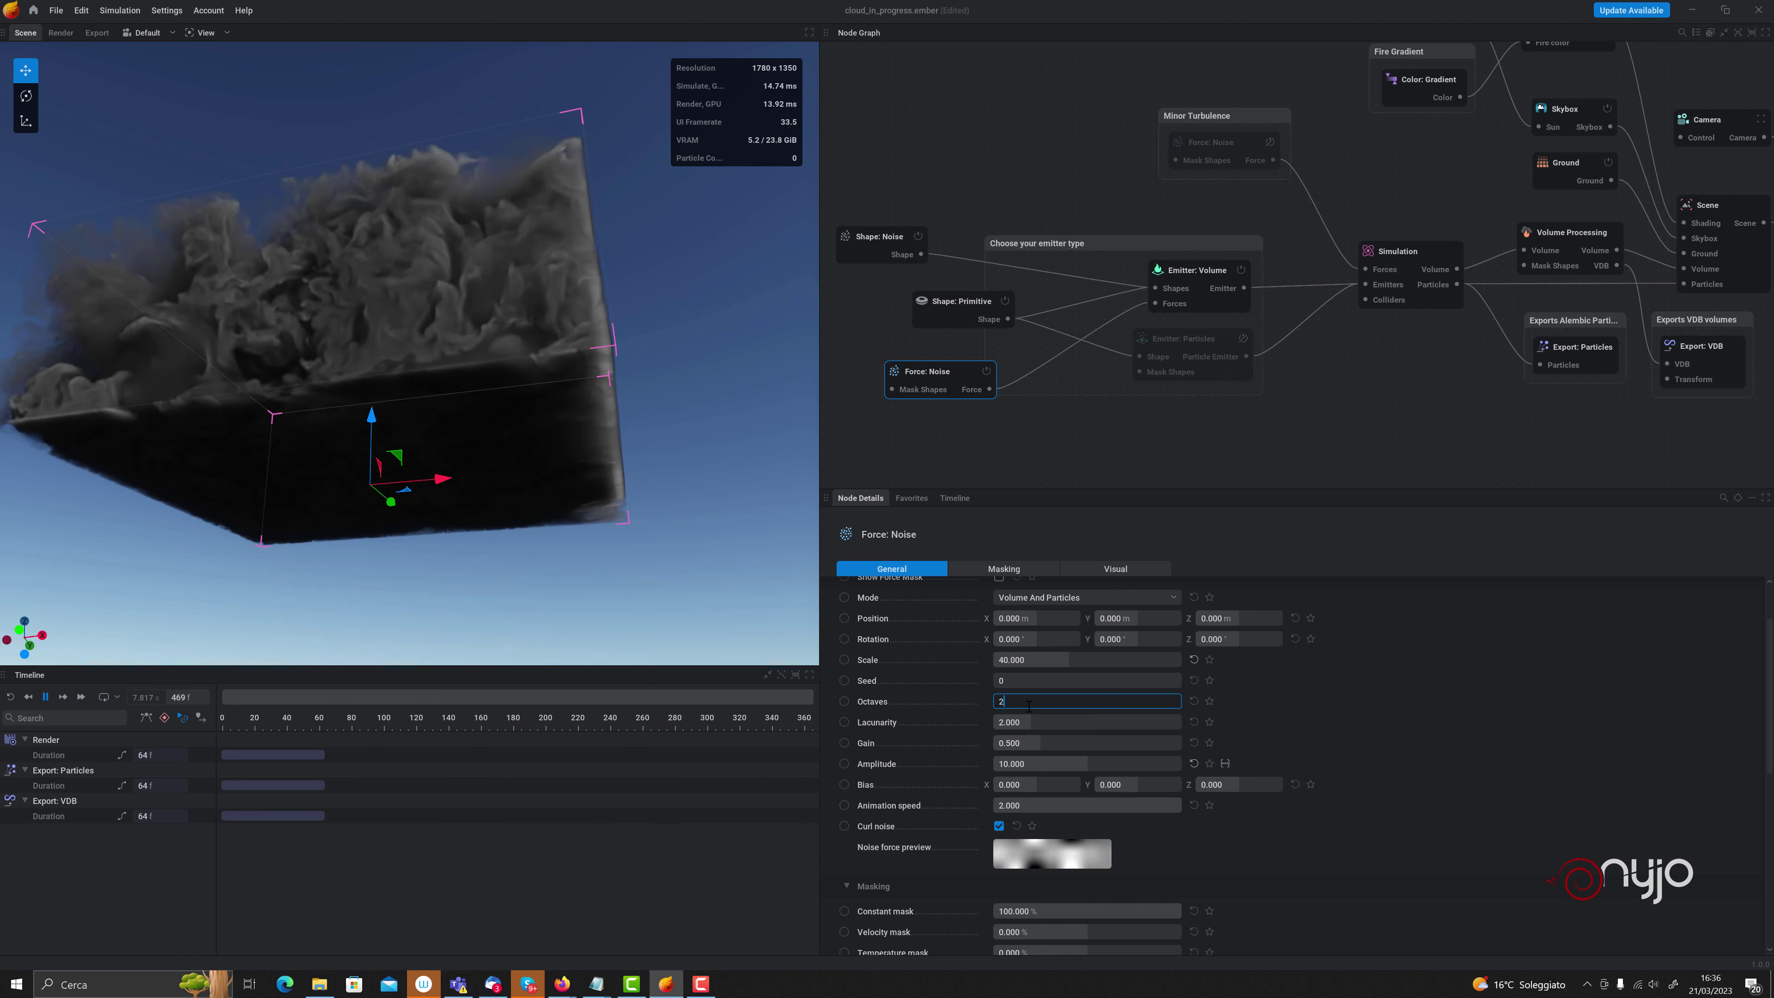
{"action": "key", "text": "Return"}
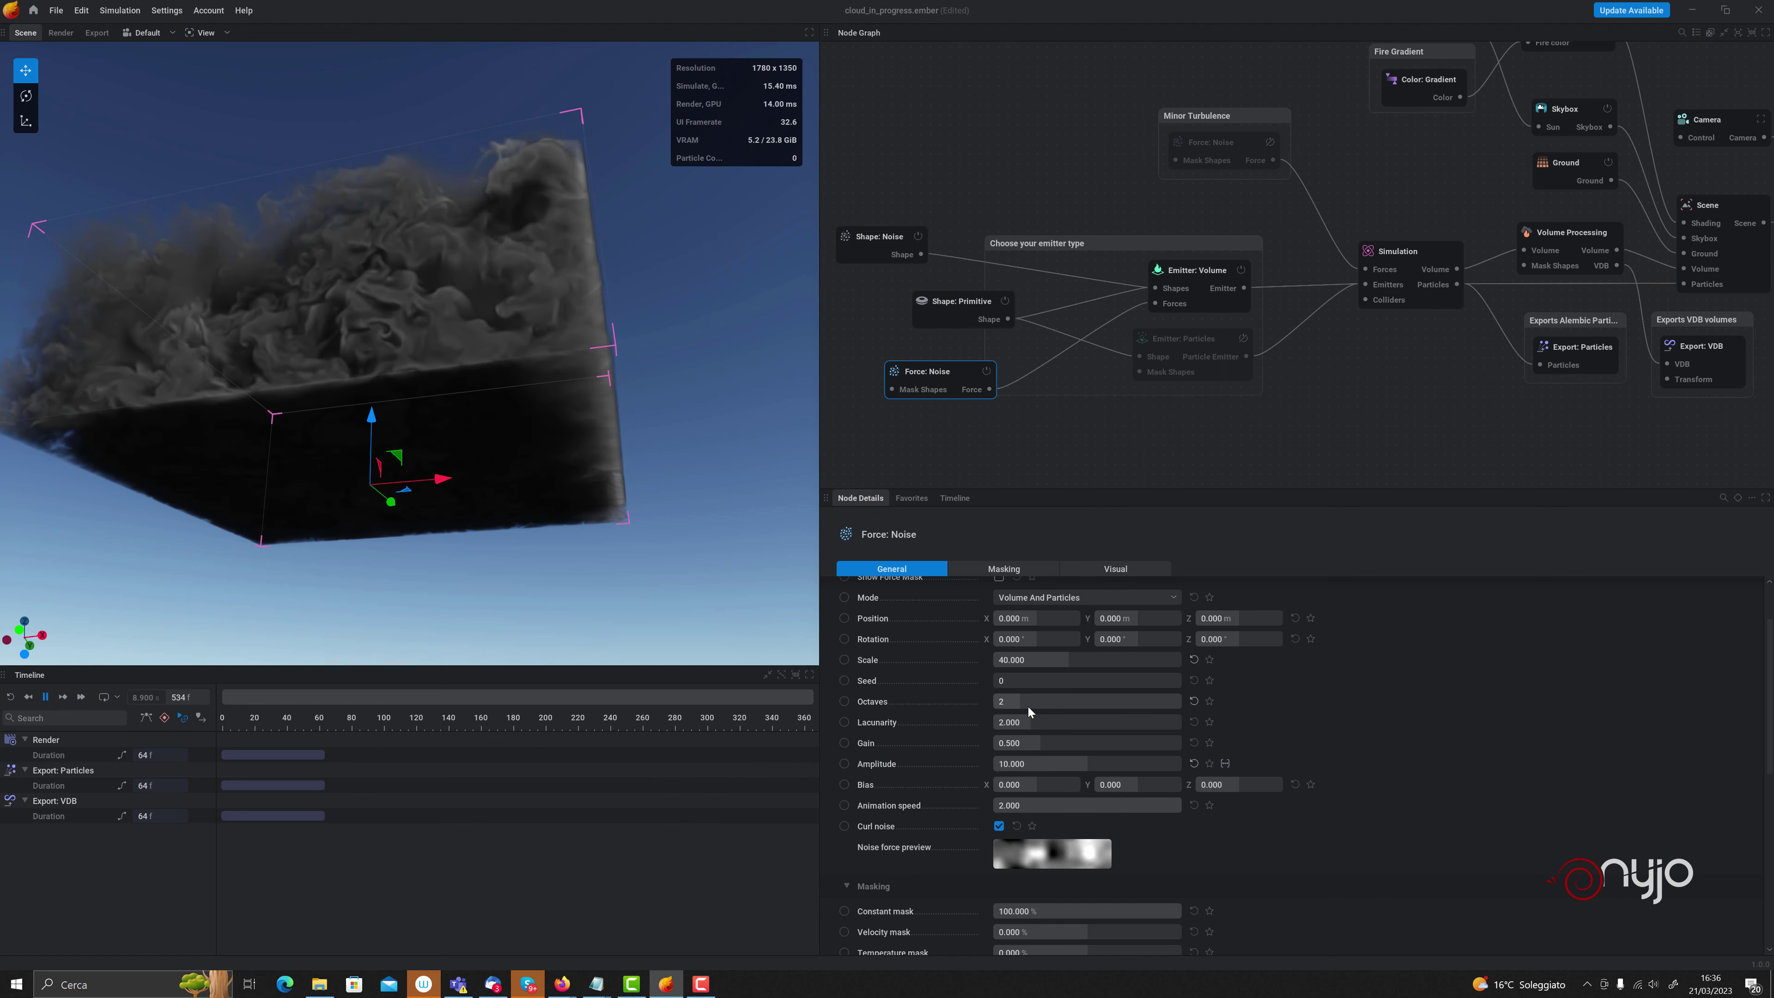
{"action": "double_click", "coordinate": [1076, 761]}
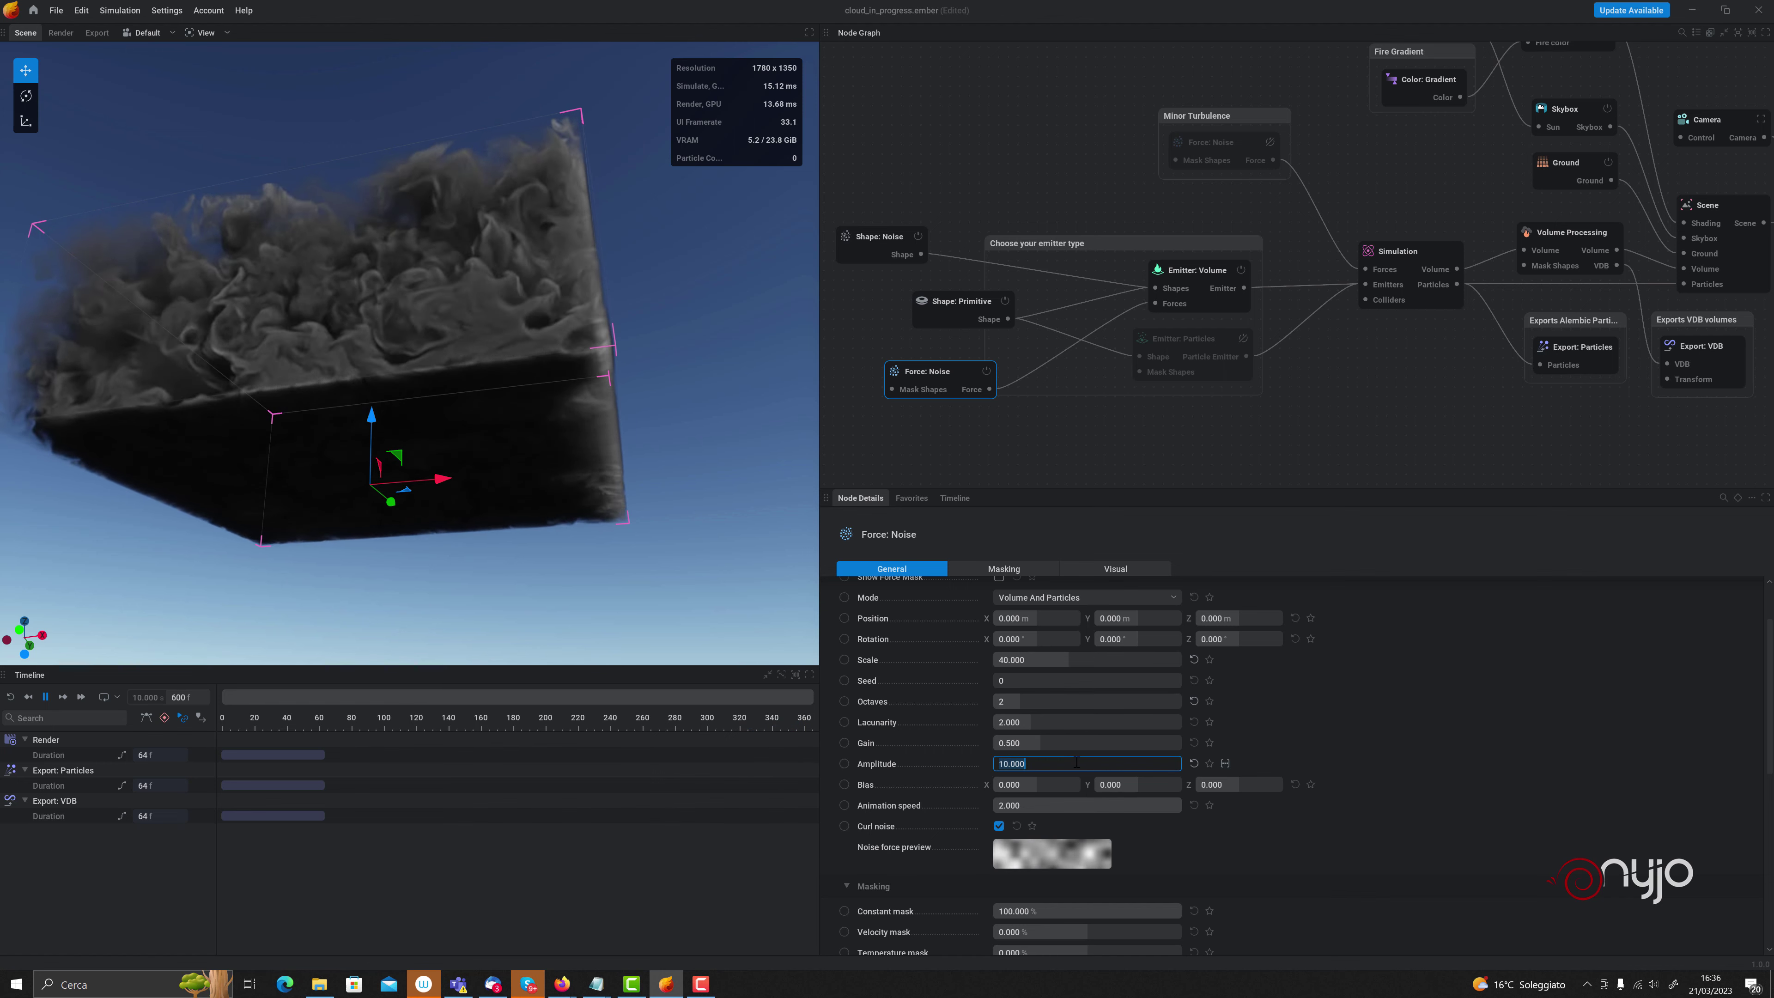
{"action": "key", "text": "BackSpace"}
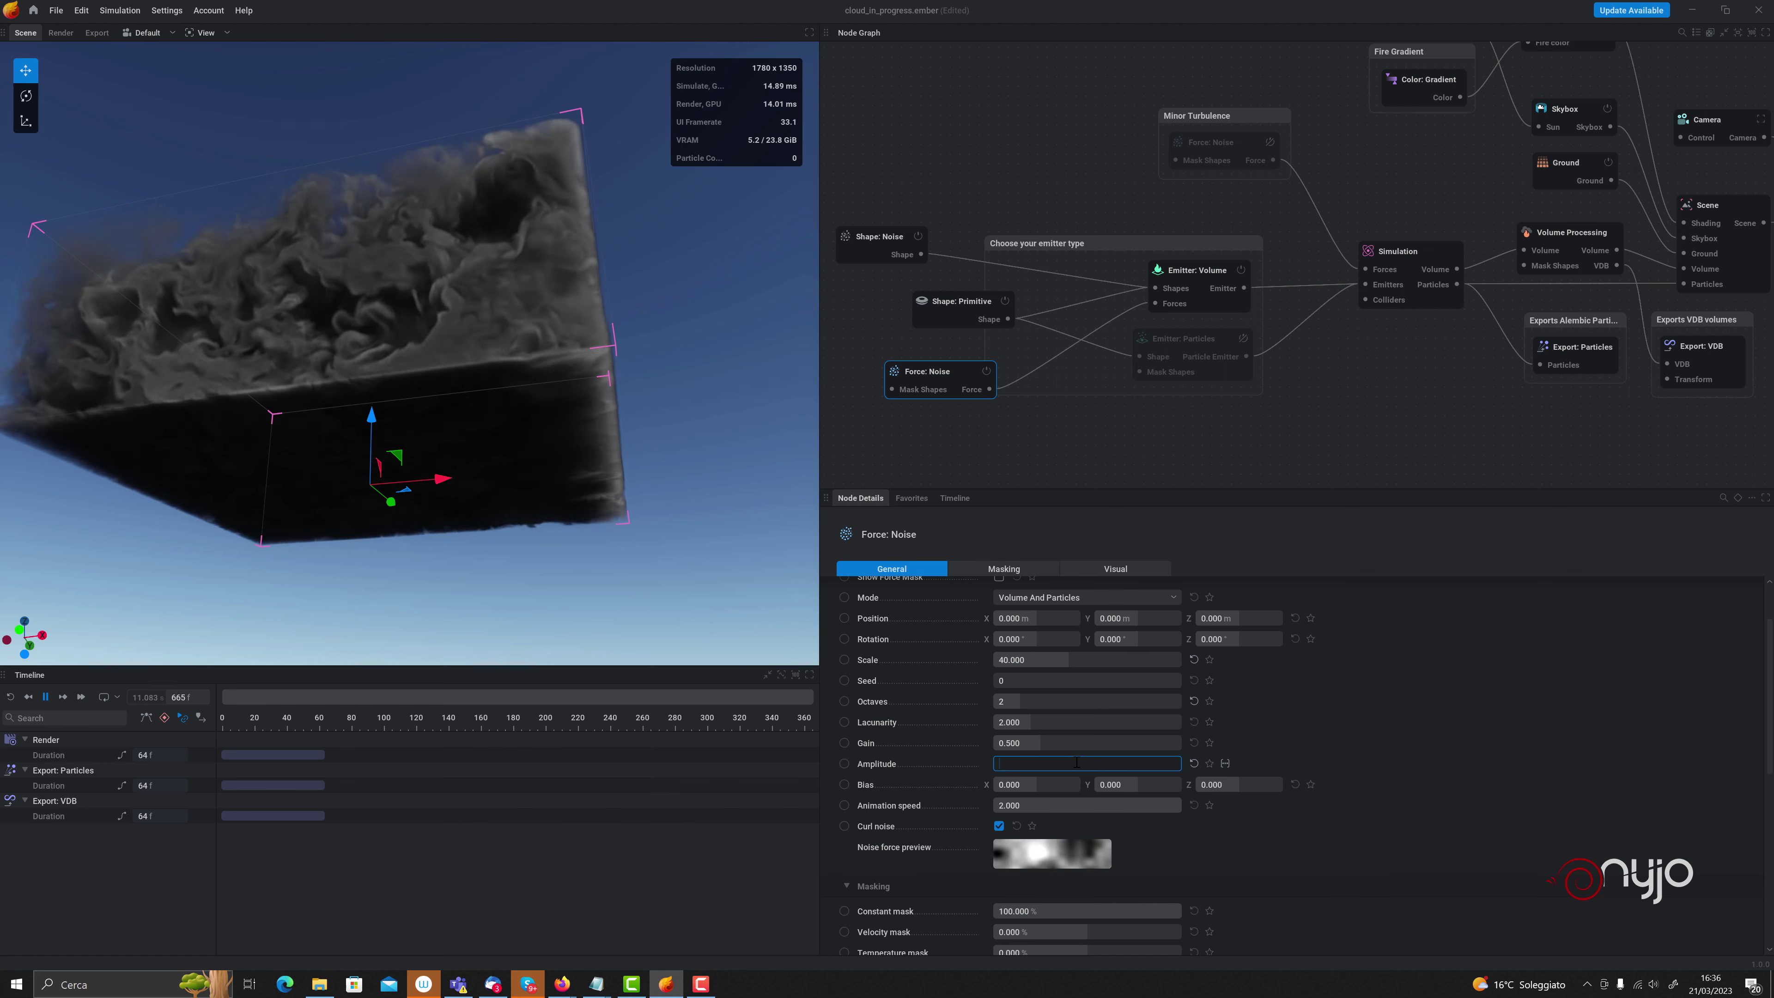
{"action": "type", "text": "0.05"}
{"action": "key", "text": "Return"}
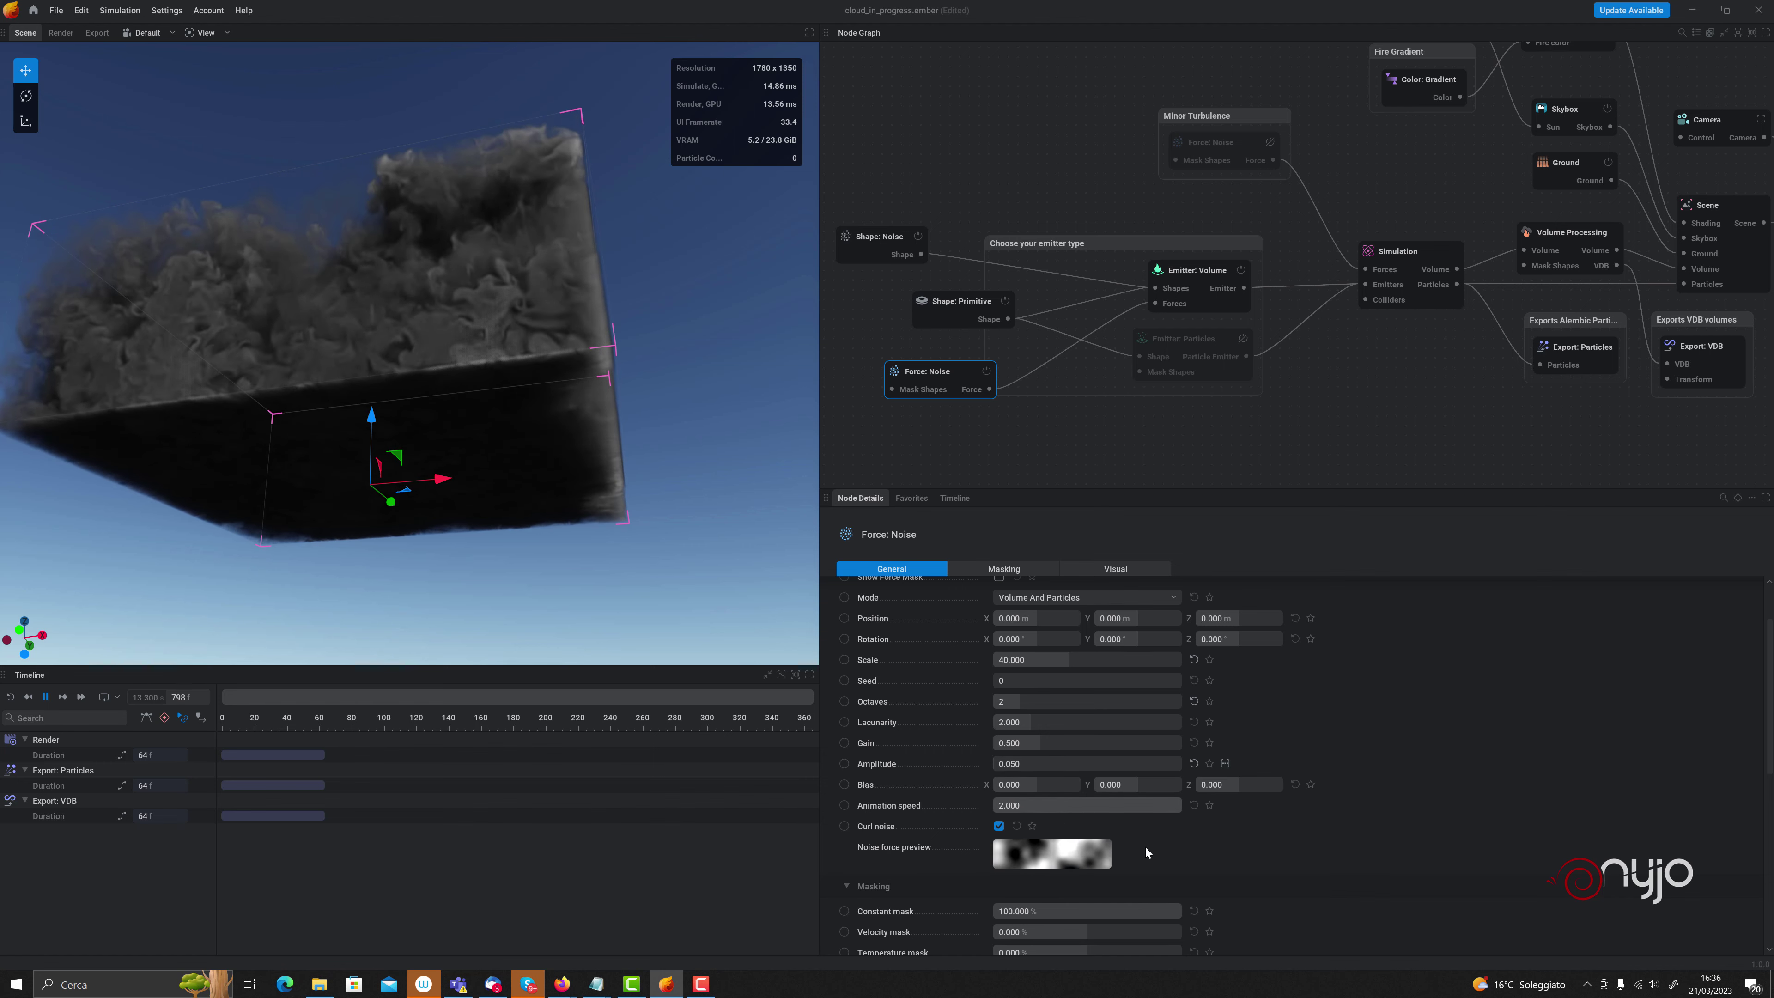
{"action": "left_click", "coordinate": [53, 698]}
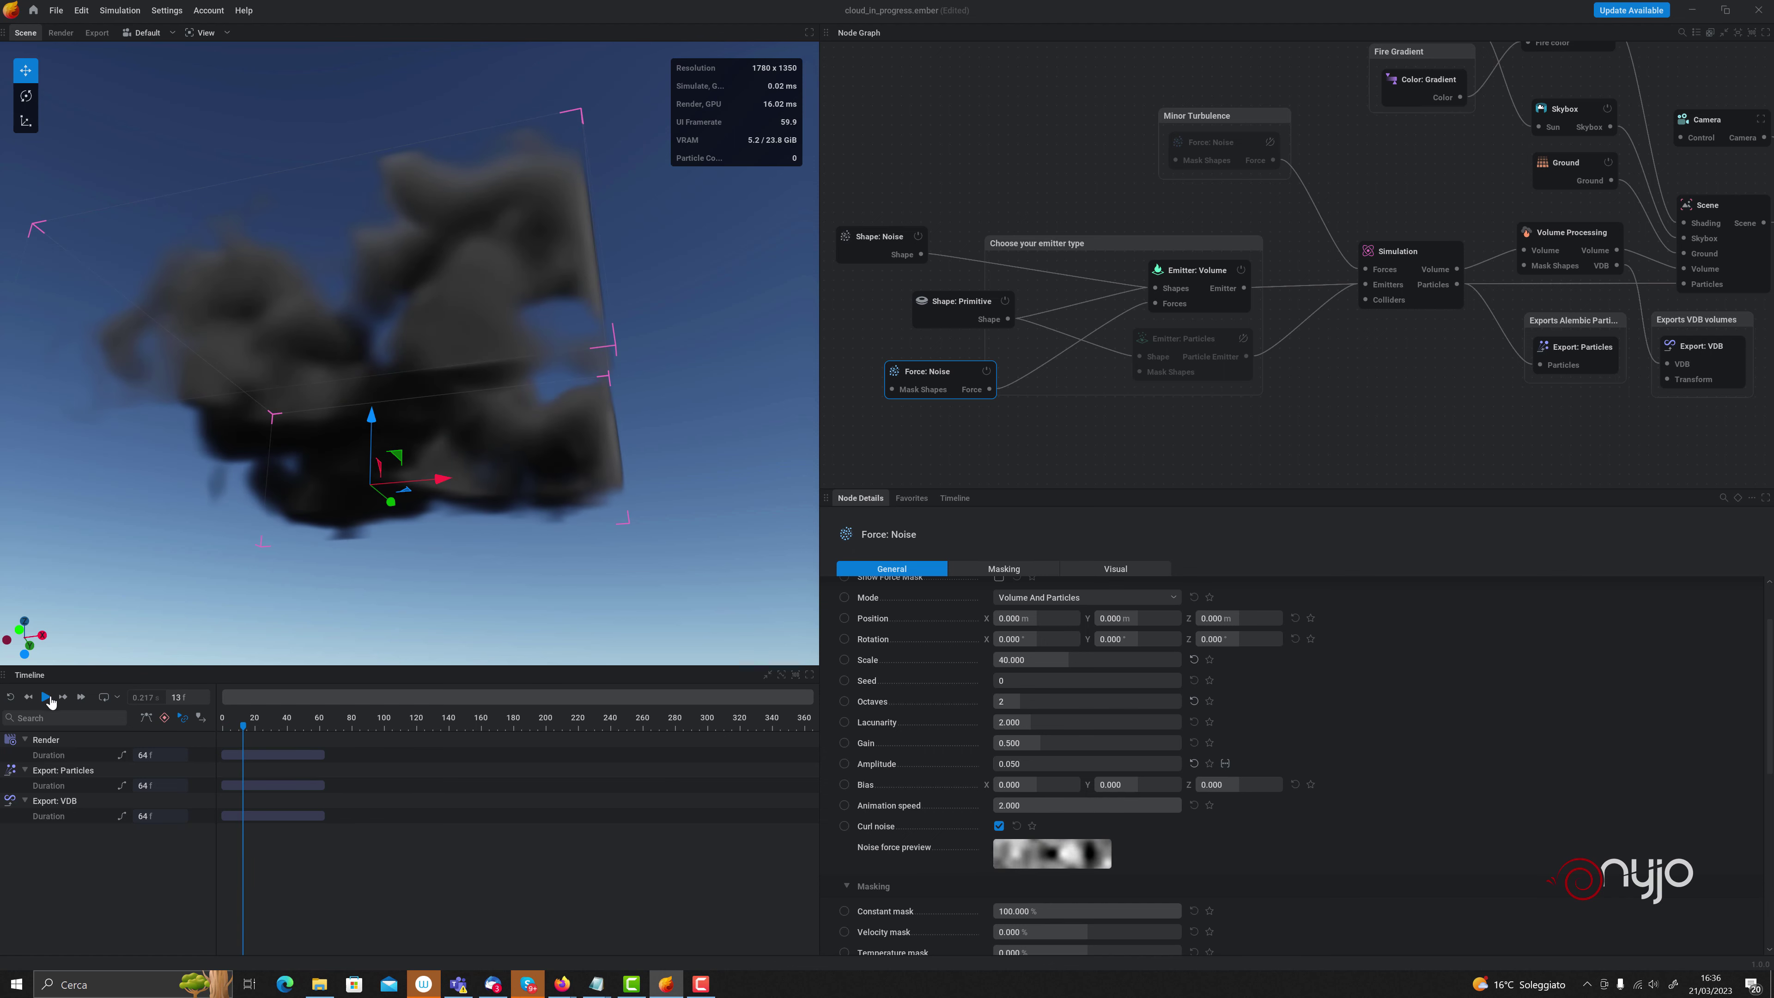
{"action": "left_click", "coordinate": [46, 697]}
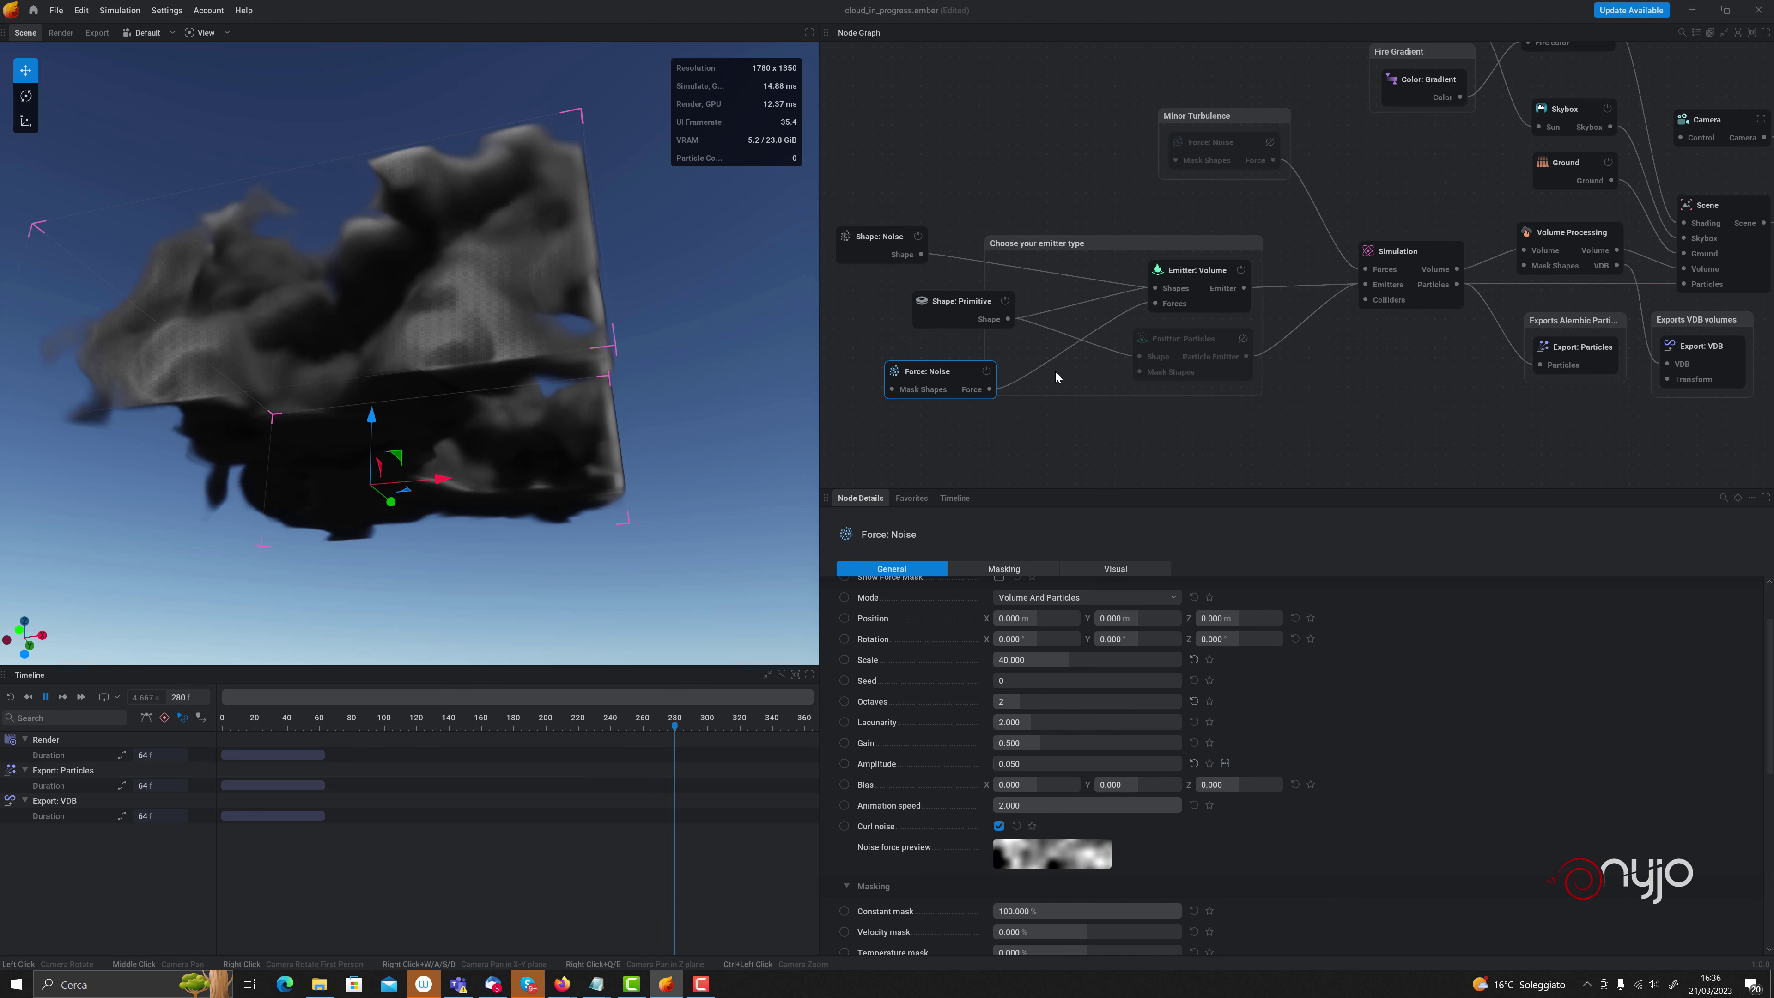
Set the Minor Turbulence noise force's Scale to 35
{"action": "left_click", "coordinate": [1233, 140]}
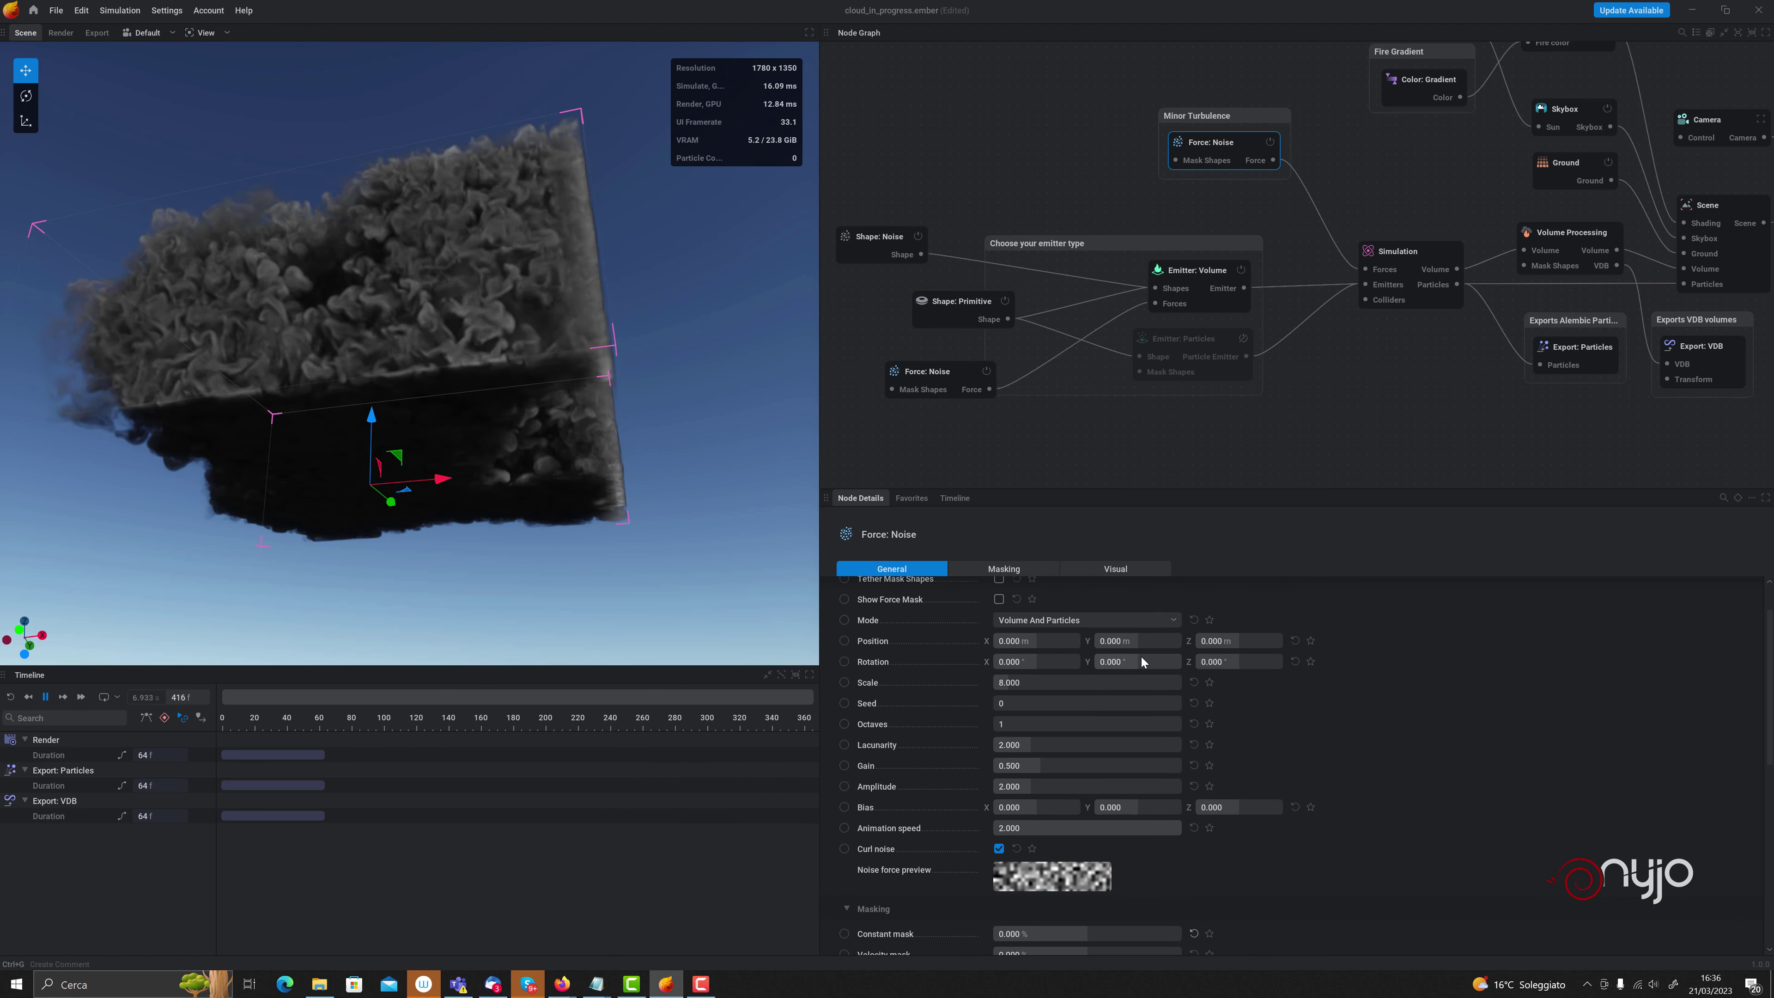
{"action": "scroll", "coordinate": [1142, 664], "scroll_direction": "up", "scroll_amount": 1}
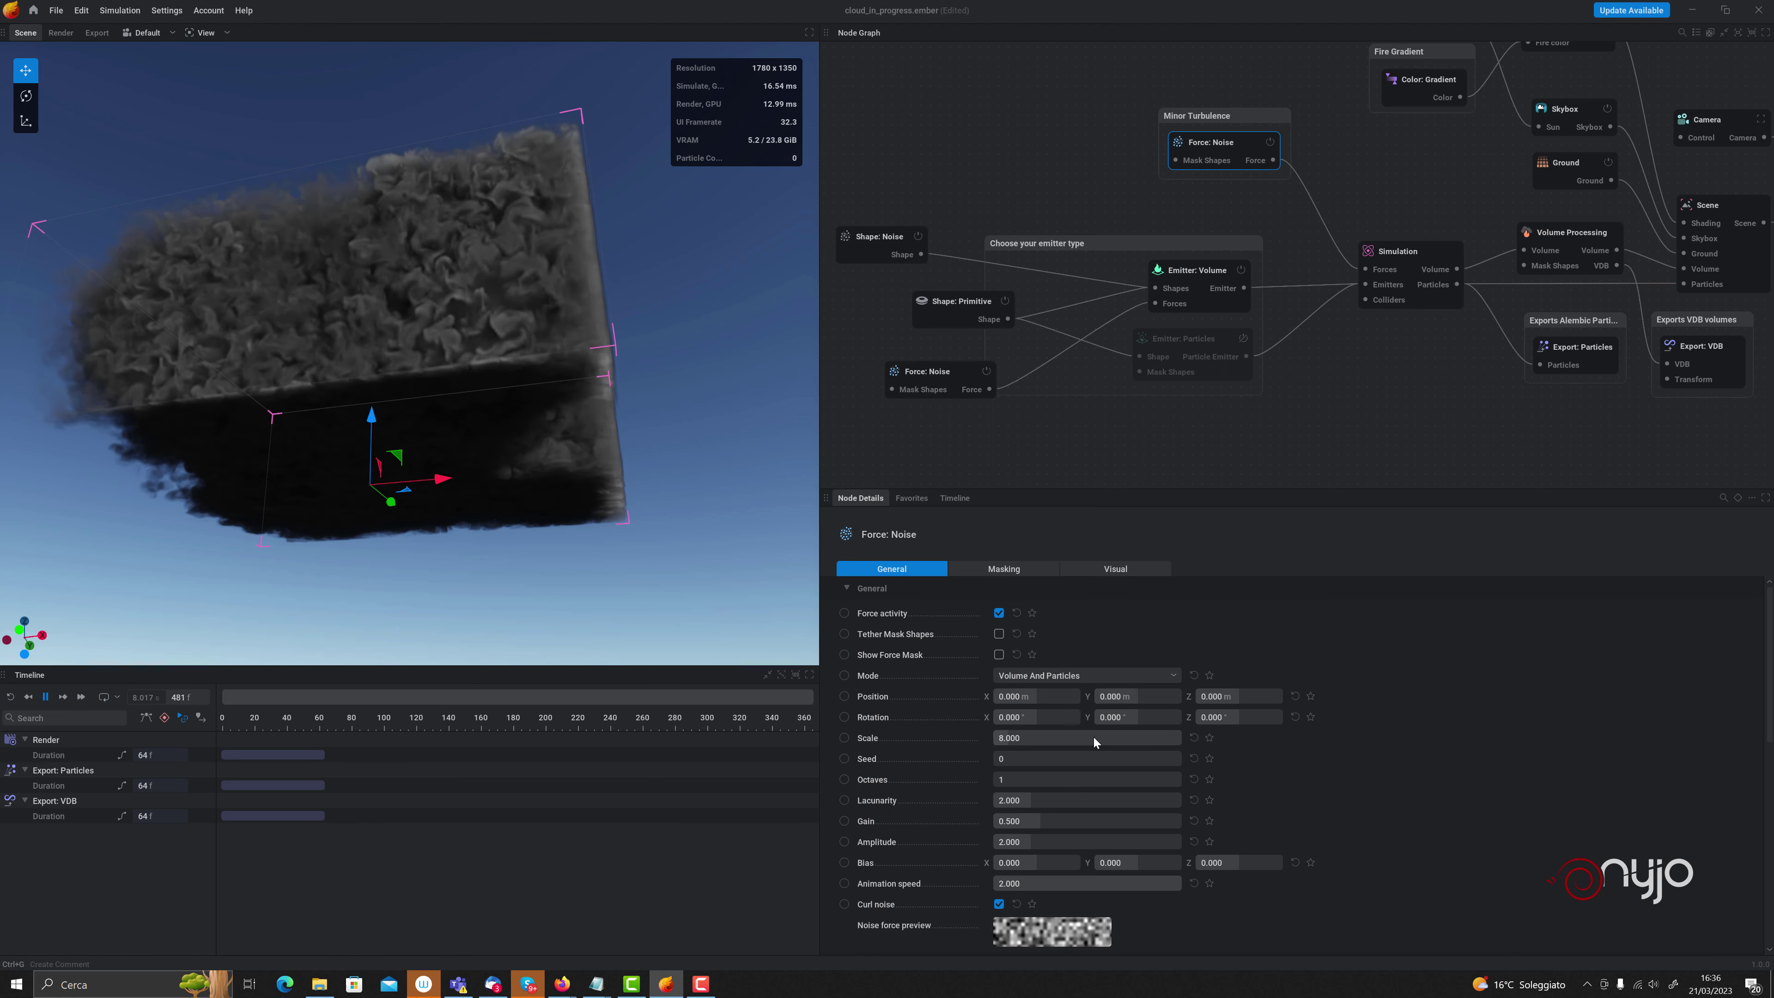
{"action": "double_click", "coordinate": [1067, 739]}
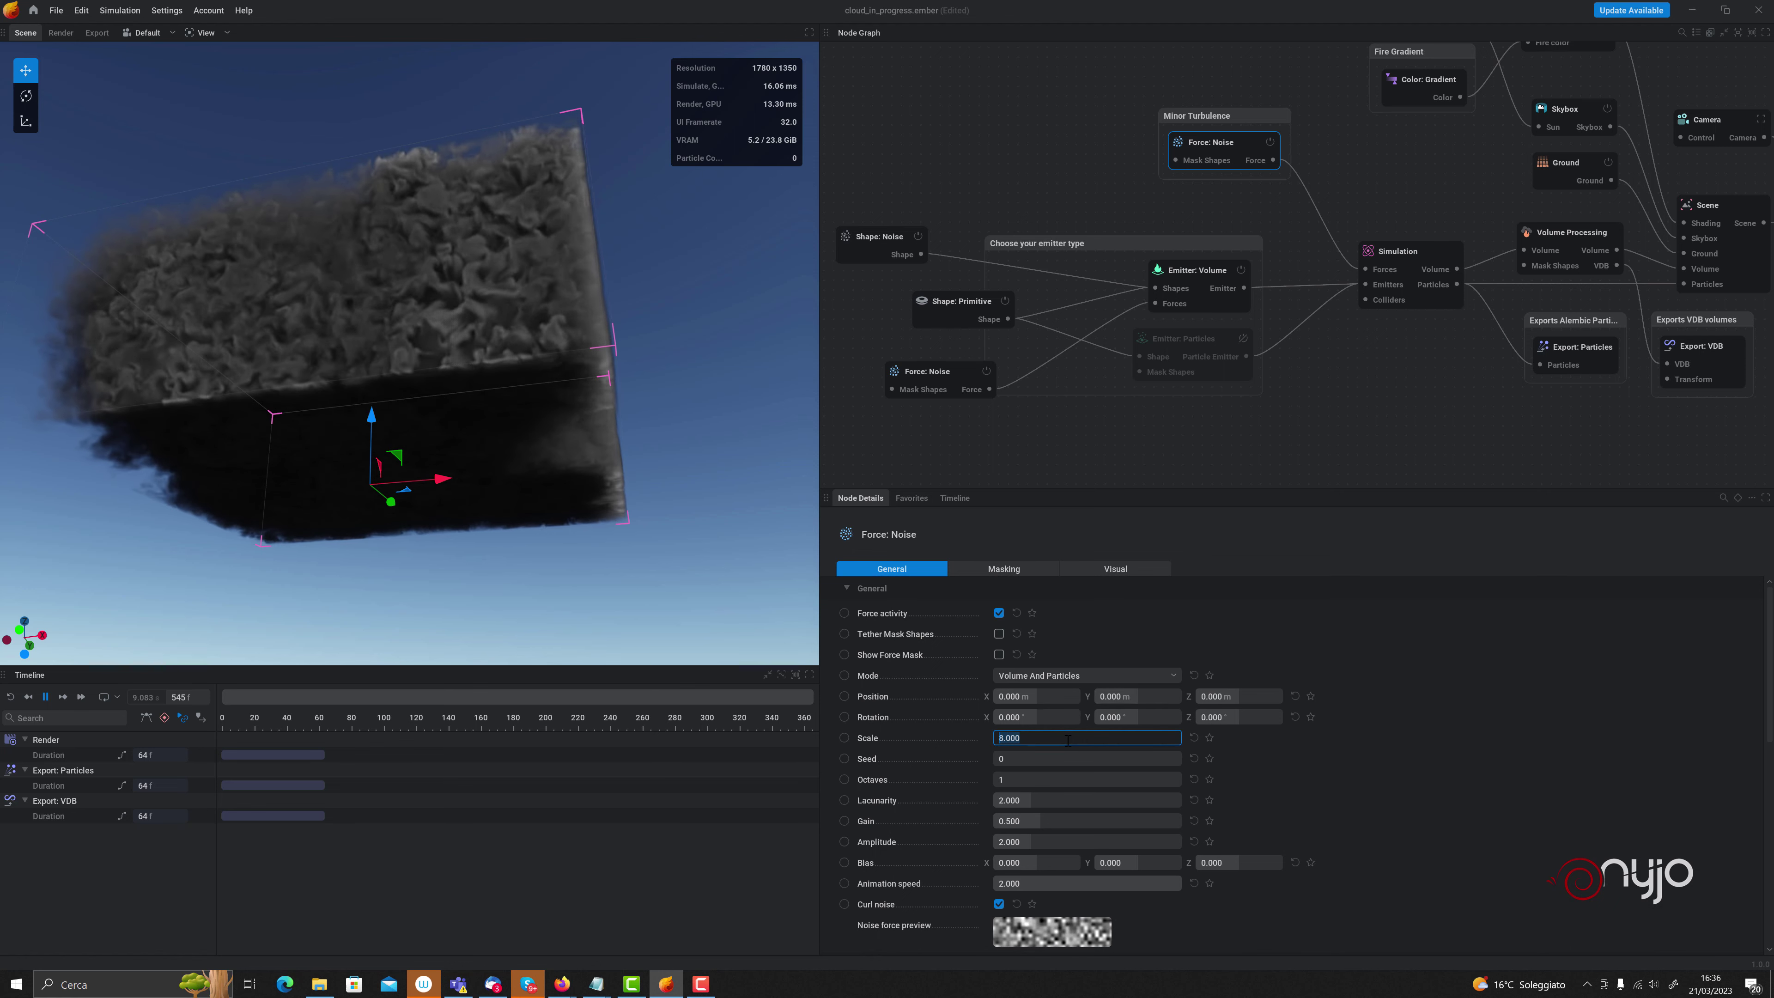
{"action": "type", "text": "35"}
{"action": "key", "text": "Return"}
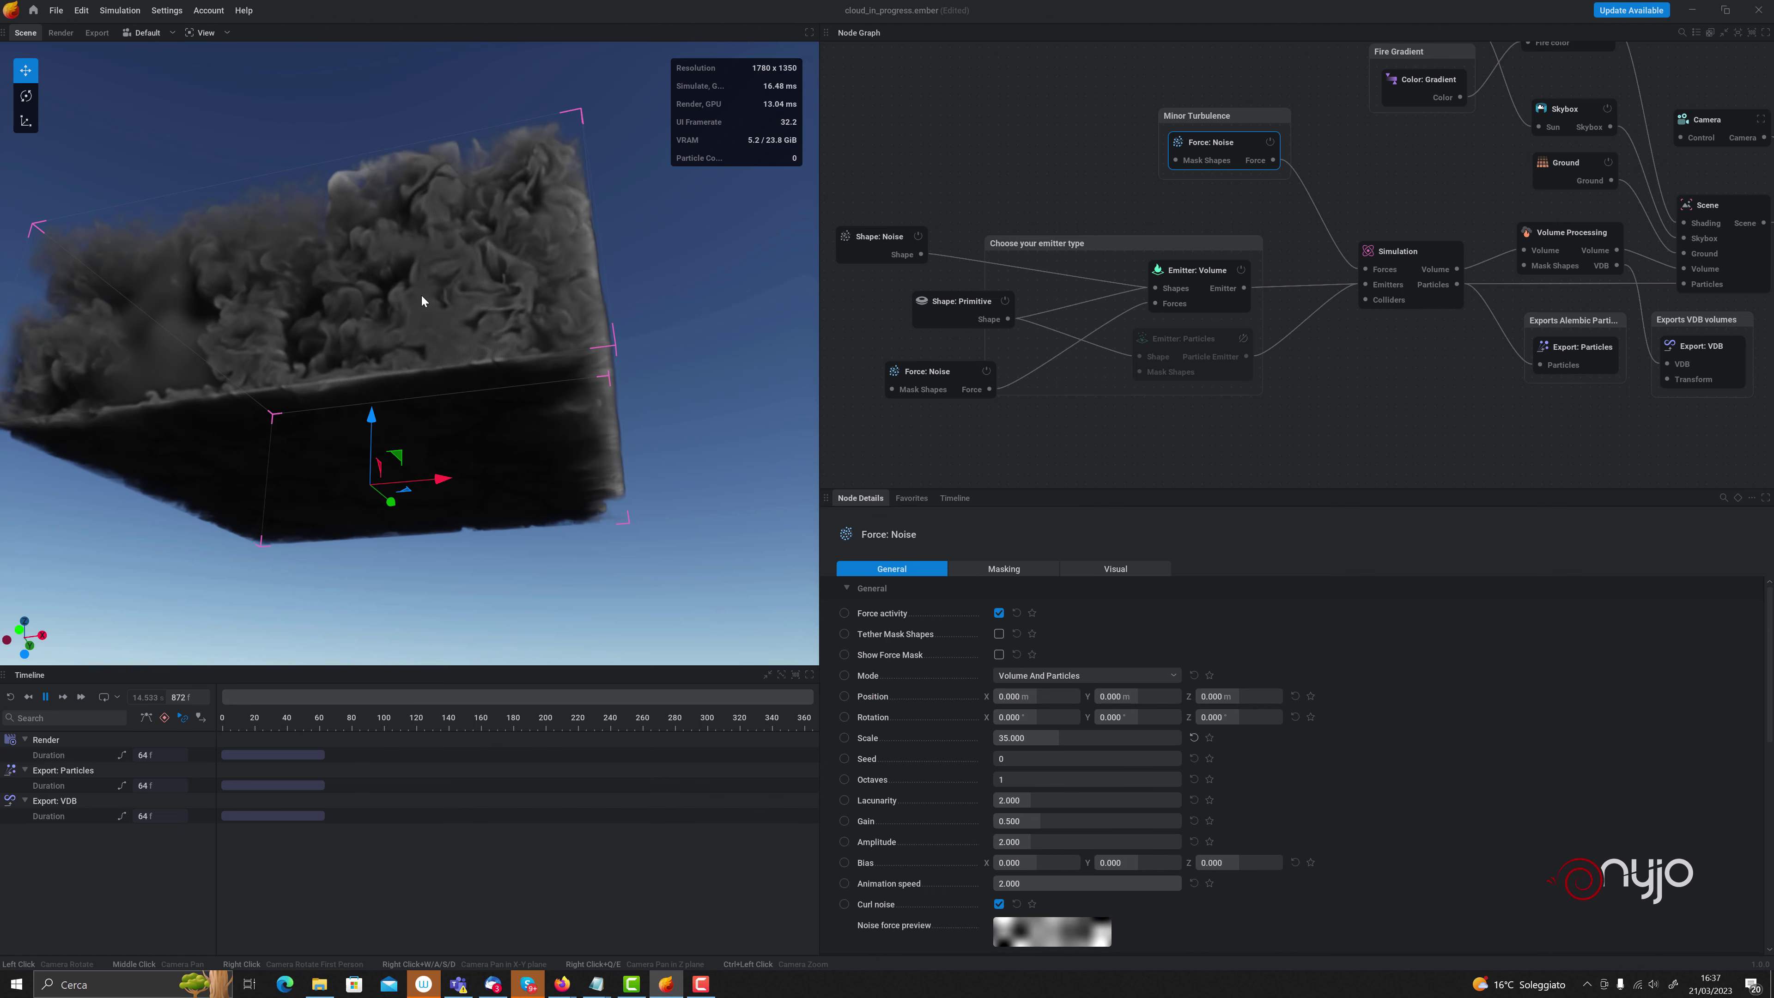
Lower the noise force's Smoke mask to 10% and replay, pausing at frame 327
{"action": "left_click_drag", "start_coordinate": [550, 448], "coordinate": [728, 453]}
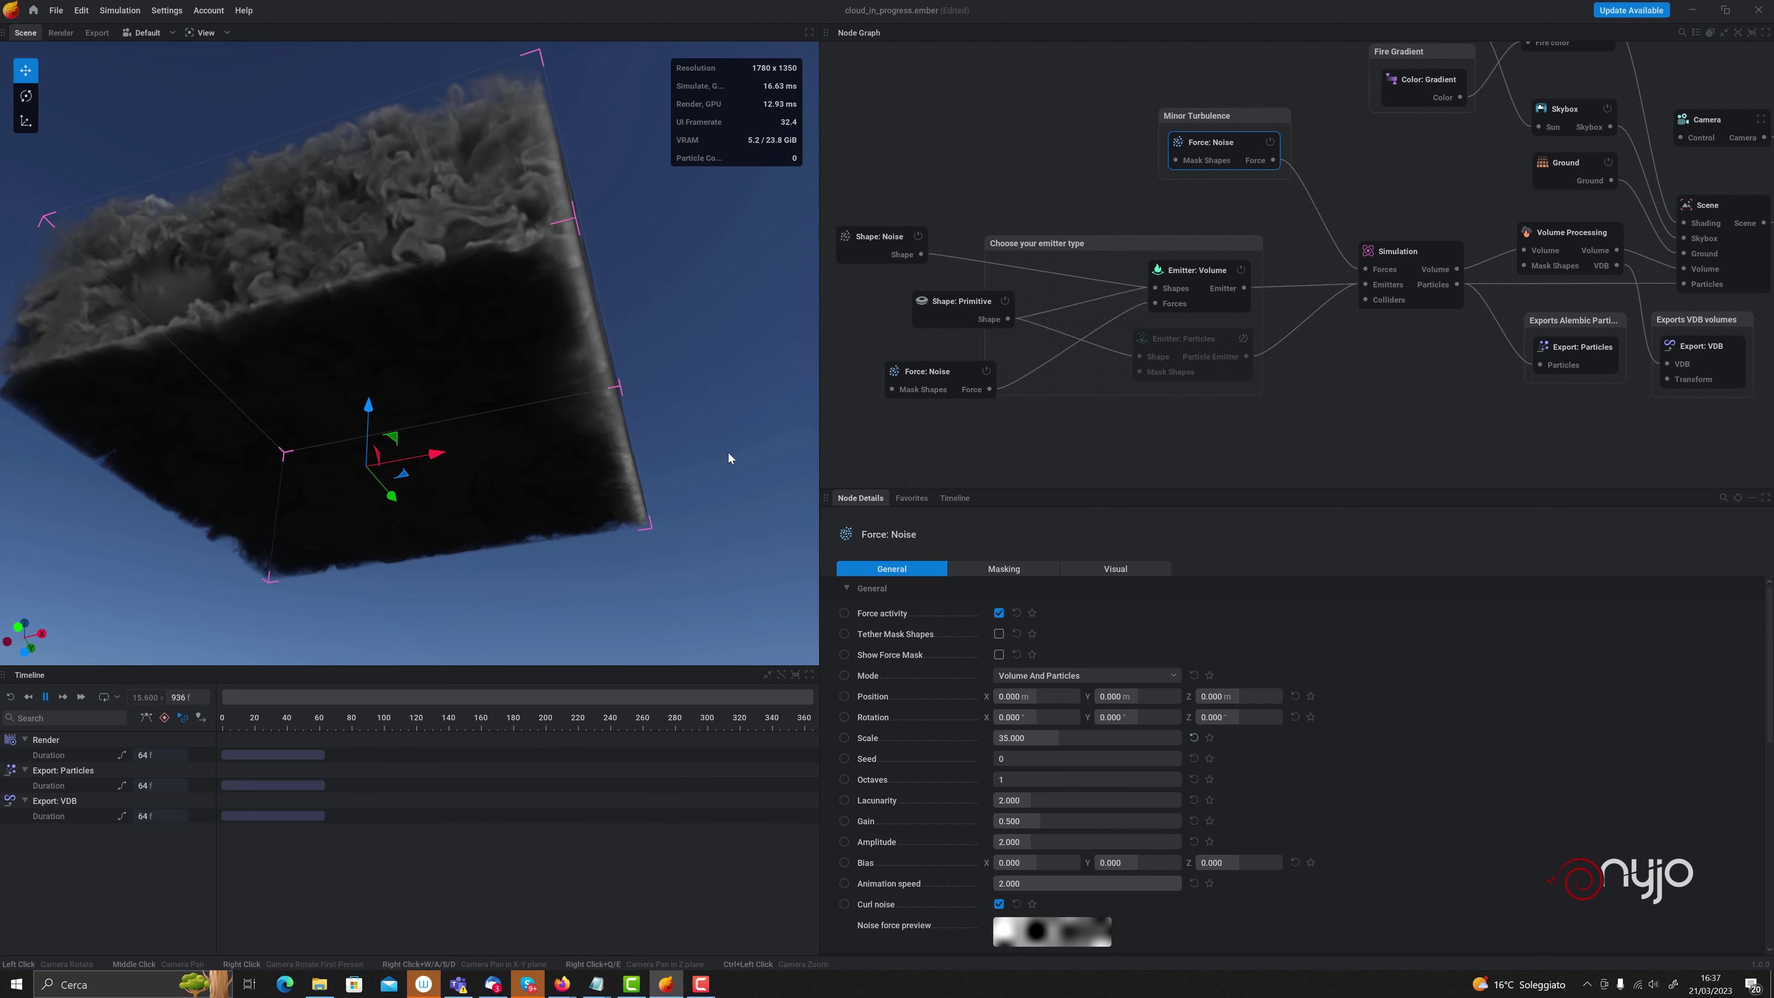
{"action": "scroll", "coordinate": [1166, 733], "scroll_direction": "down", "scroll_amount": 2}
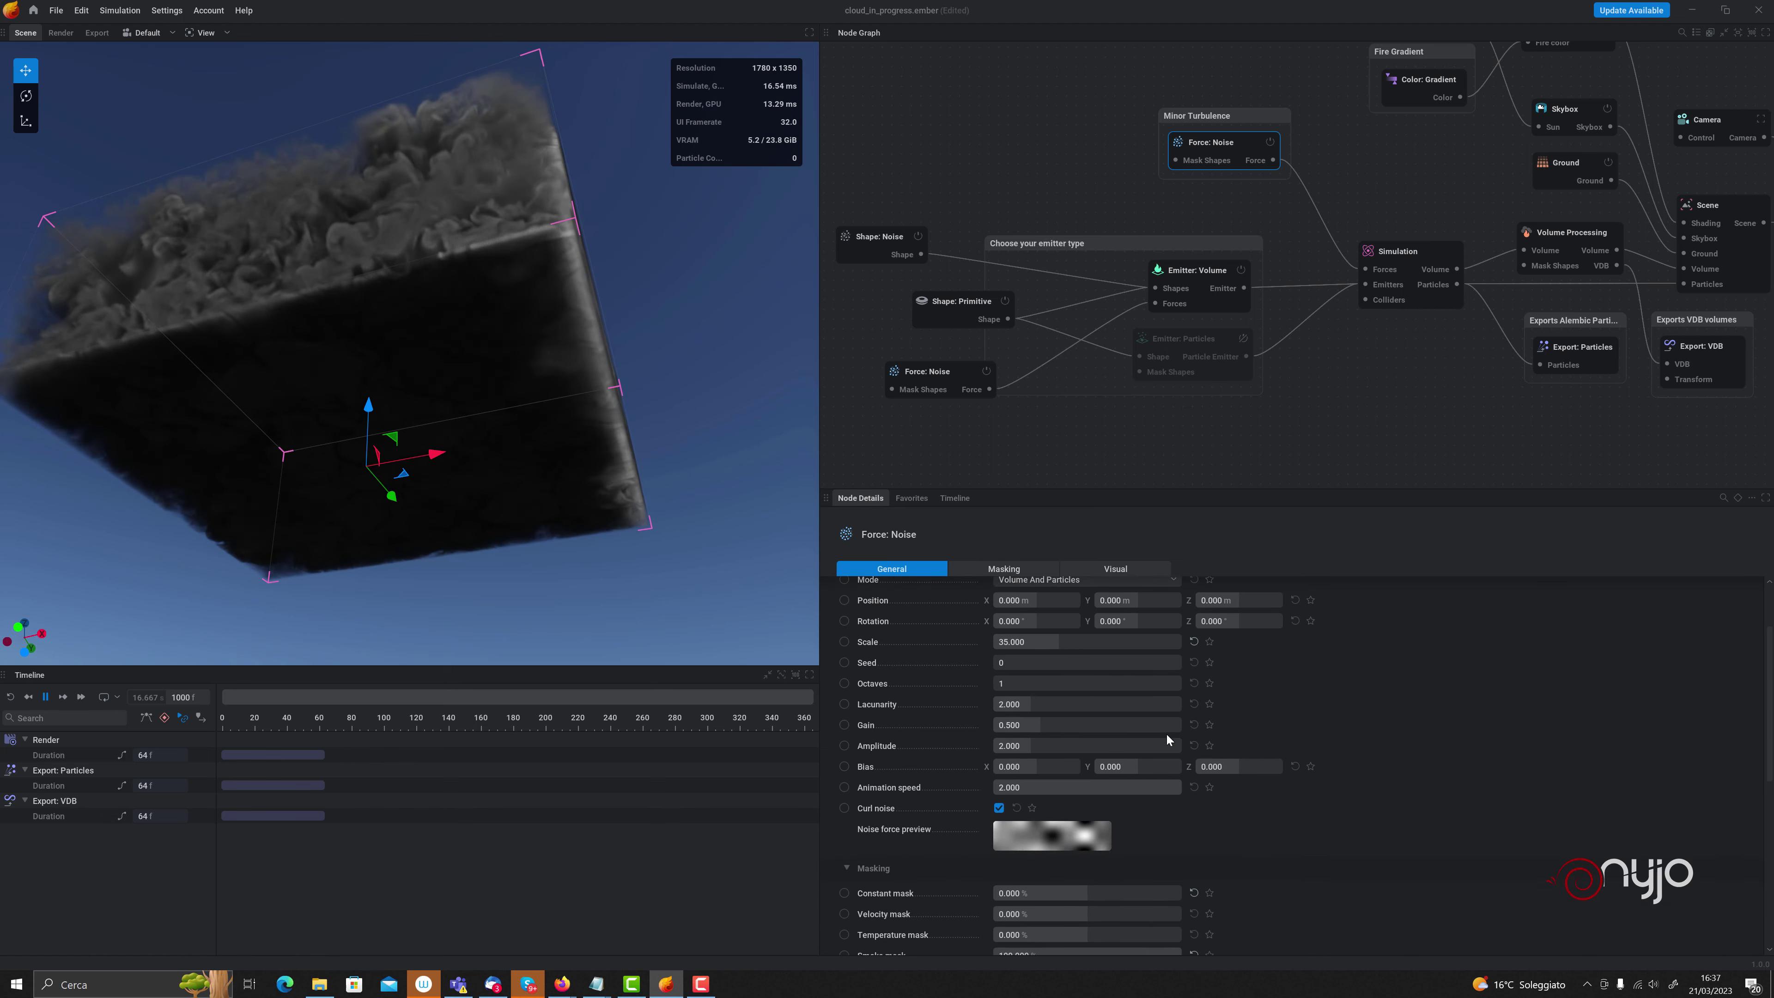
{"action": "scroll", "coordinate": [1165, 734], "scroll_direction": "down", "scroll_amount": 2}
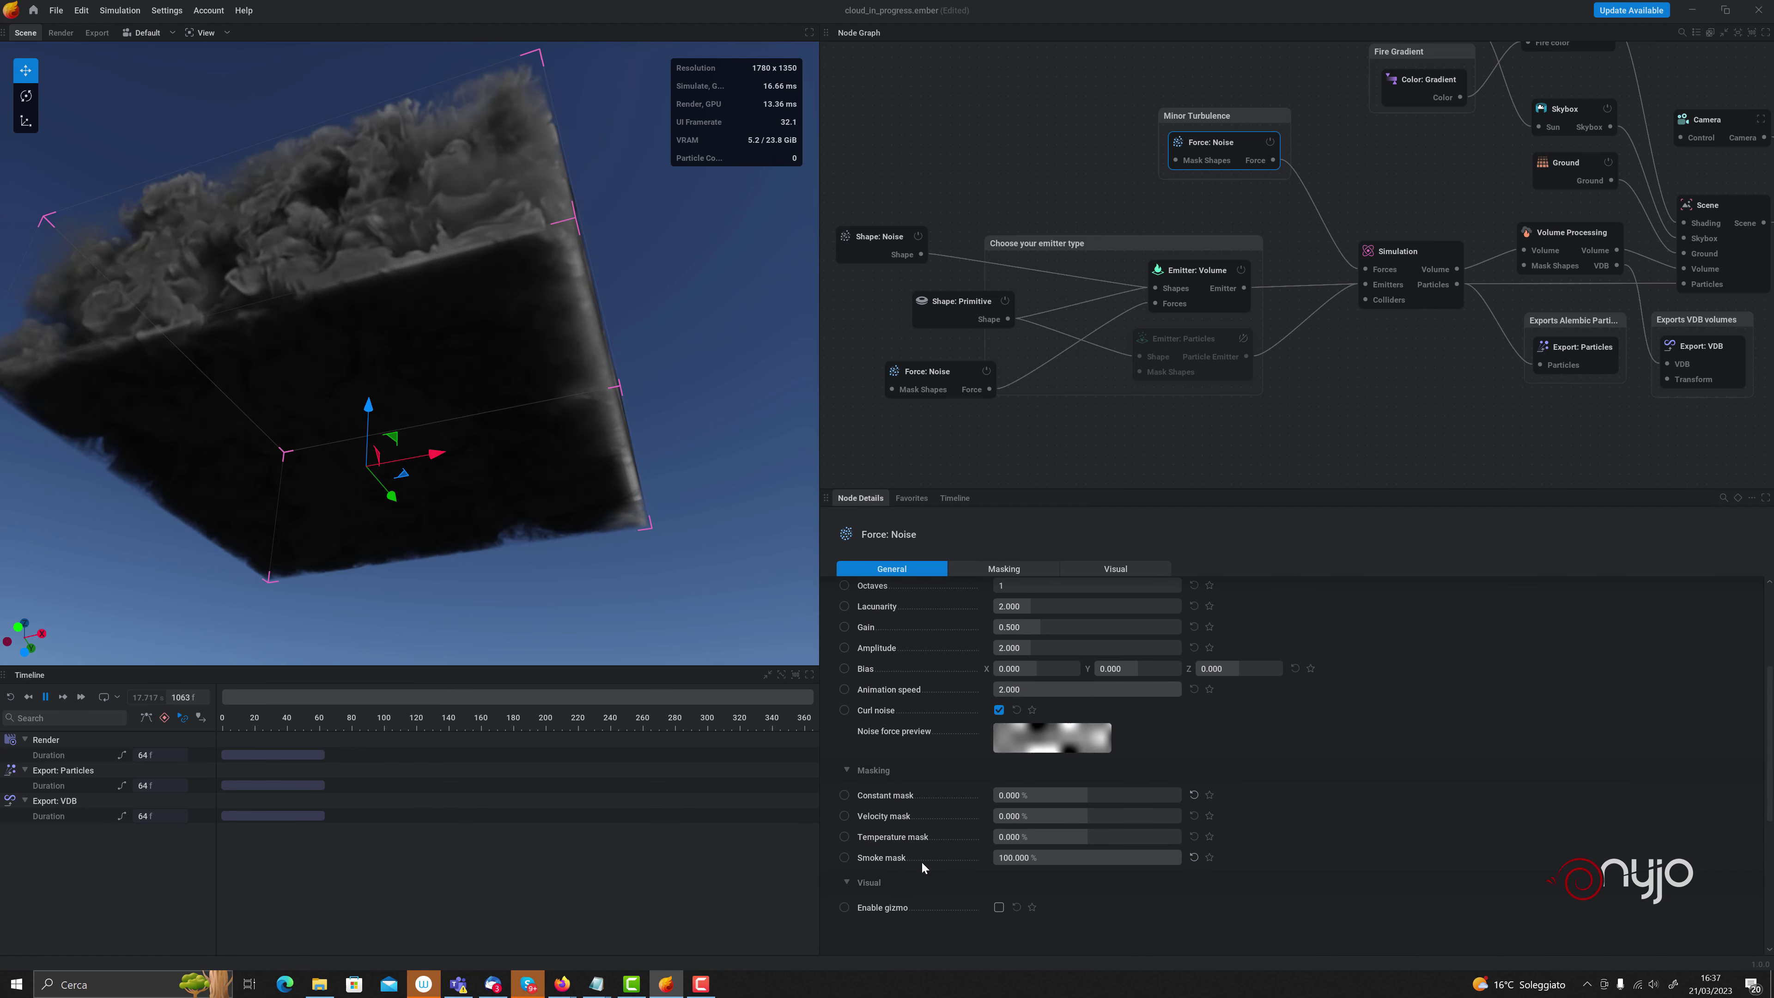
{"action": "double_click", "coordinate": [1072, 858]}
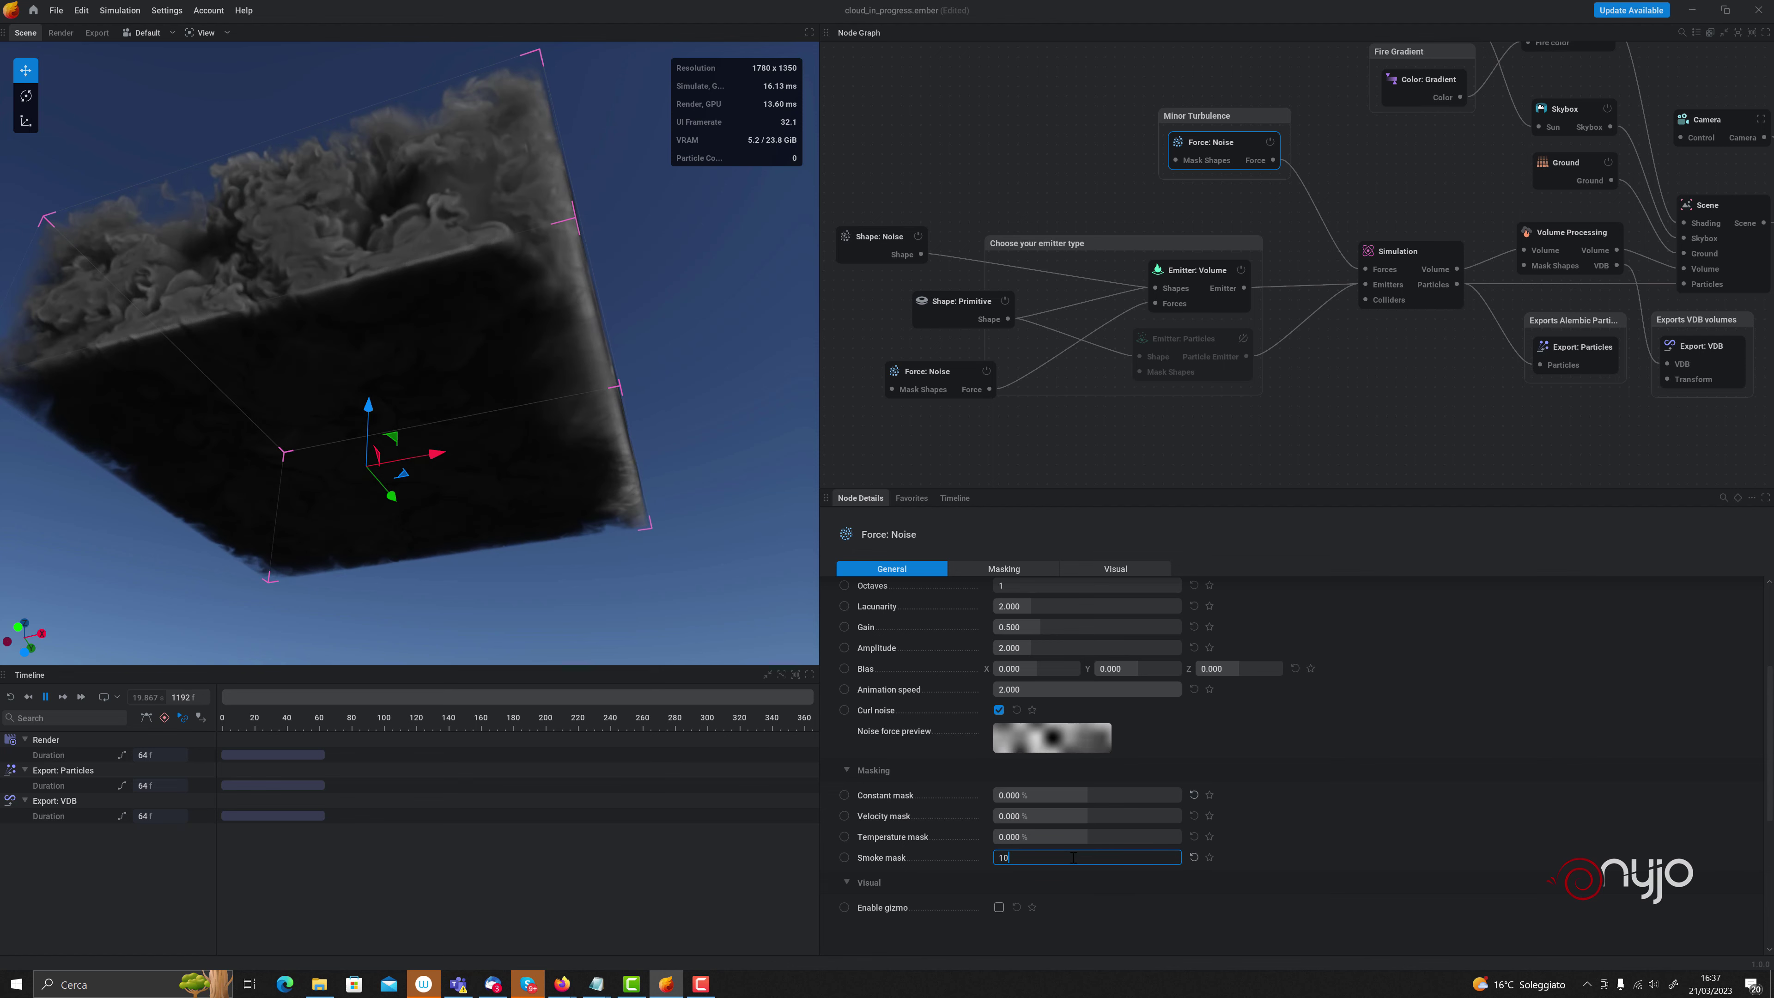
{"action": "type", "text": "10"}
{"action": "key", "text": "Return"}
{"action": "left_click", "coordinate": [12, 697]}
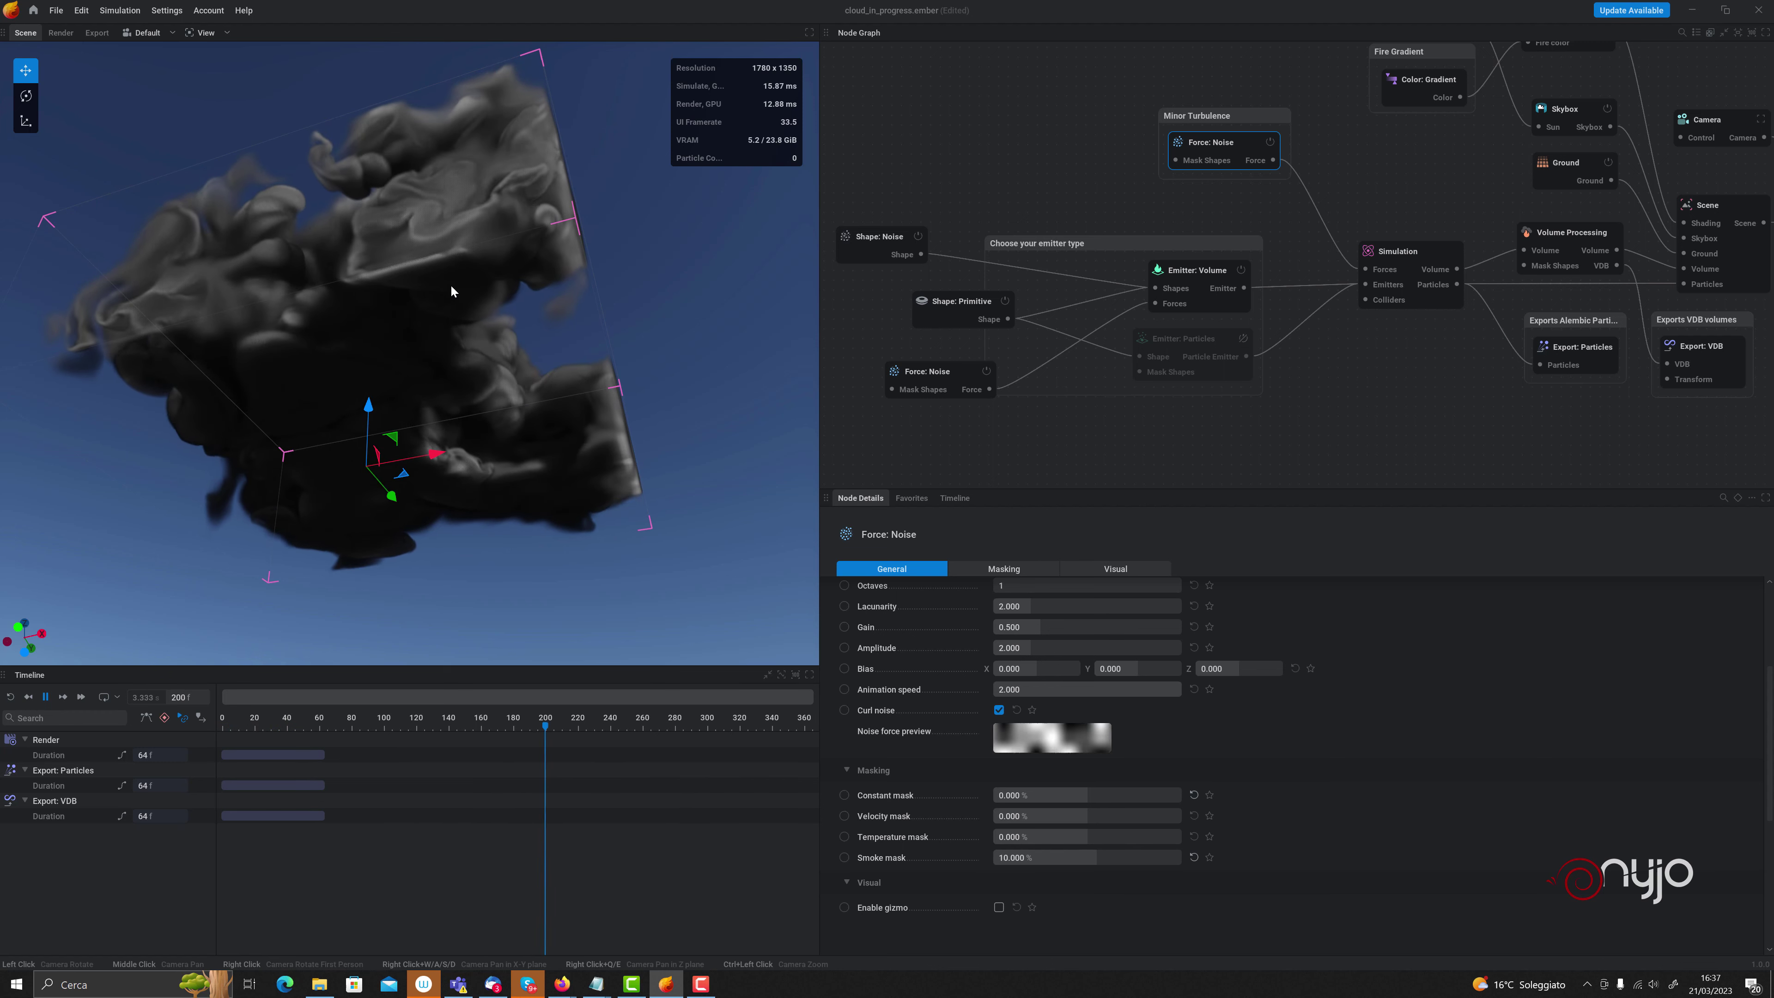
{"action": "left_click", "coordinate": [47, 698]}
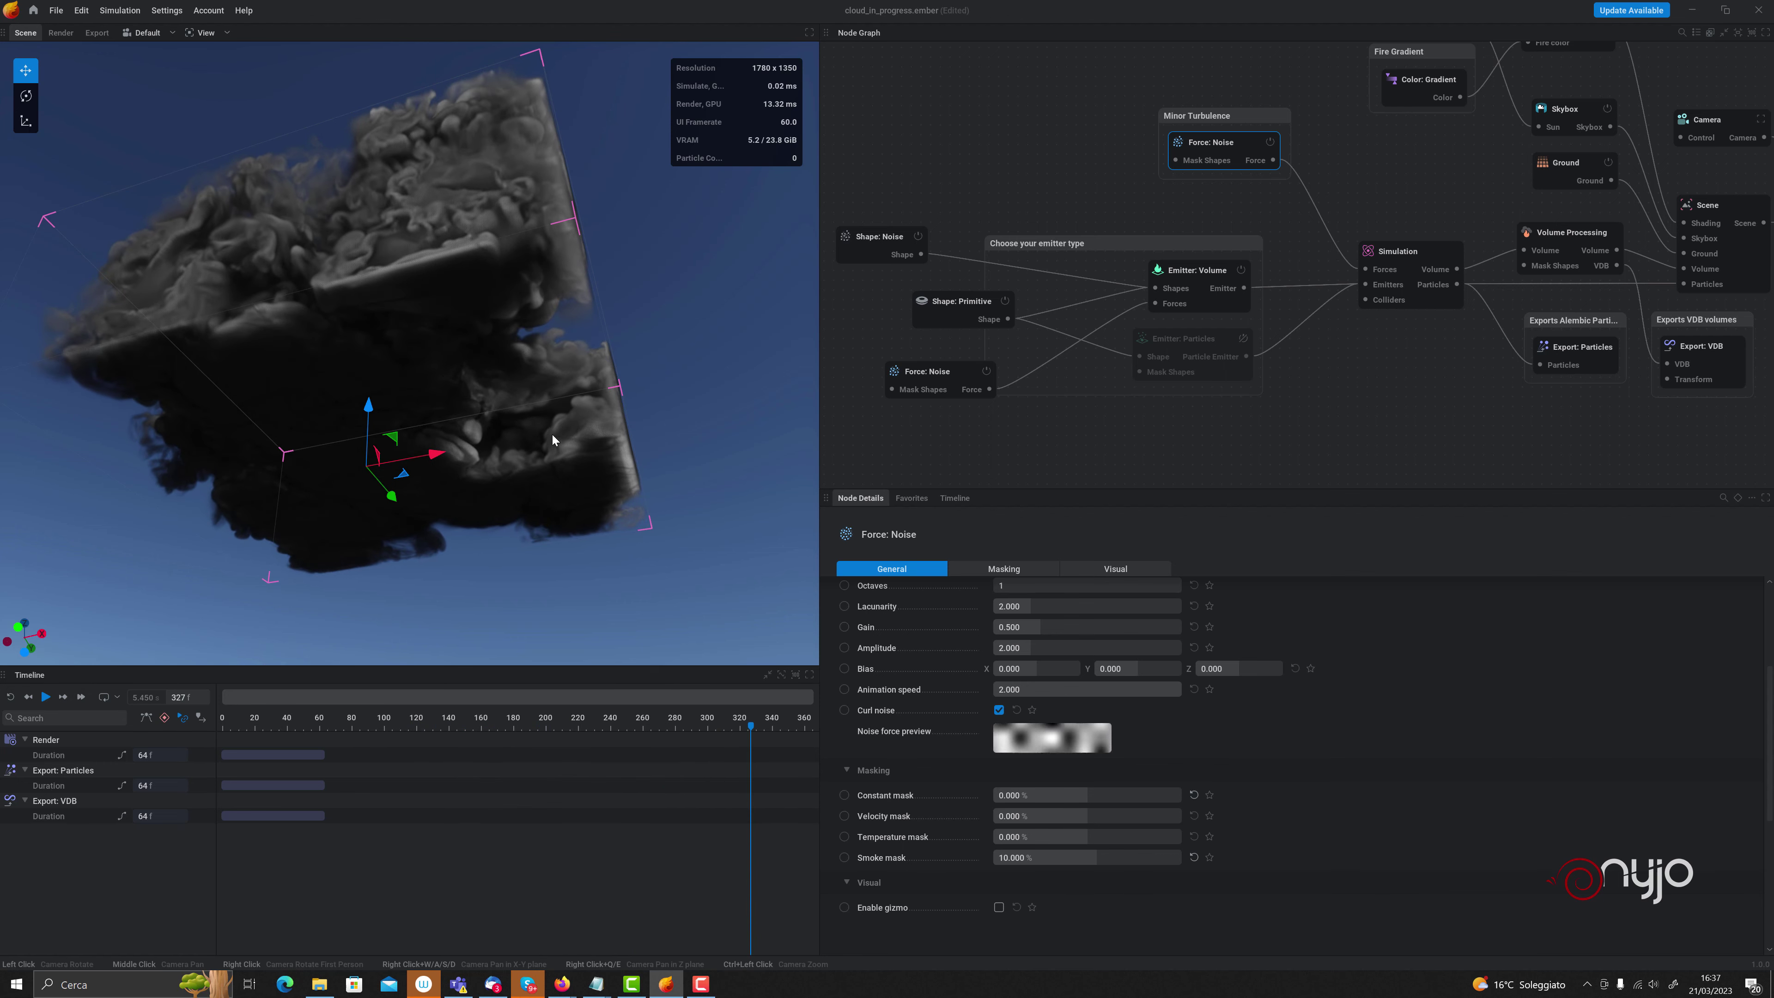
{"action": "middle_click_drag", "start_coordinate": [1404, 131], "coordinate": [1161, 175]}
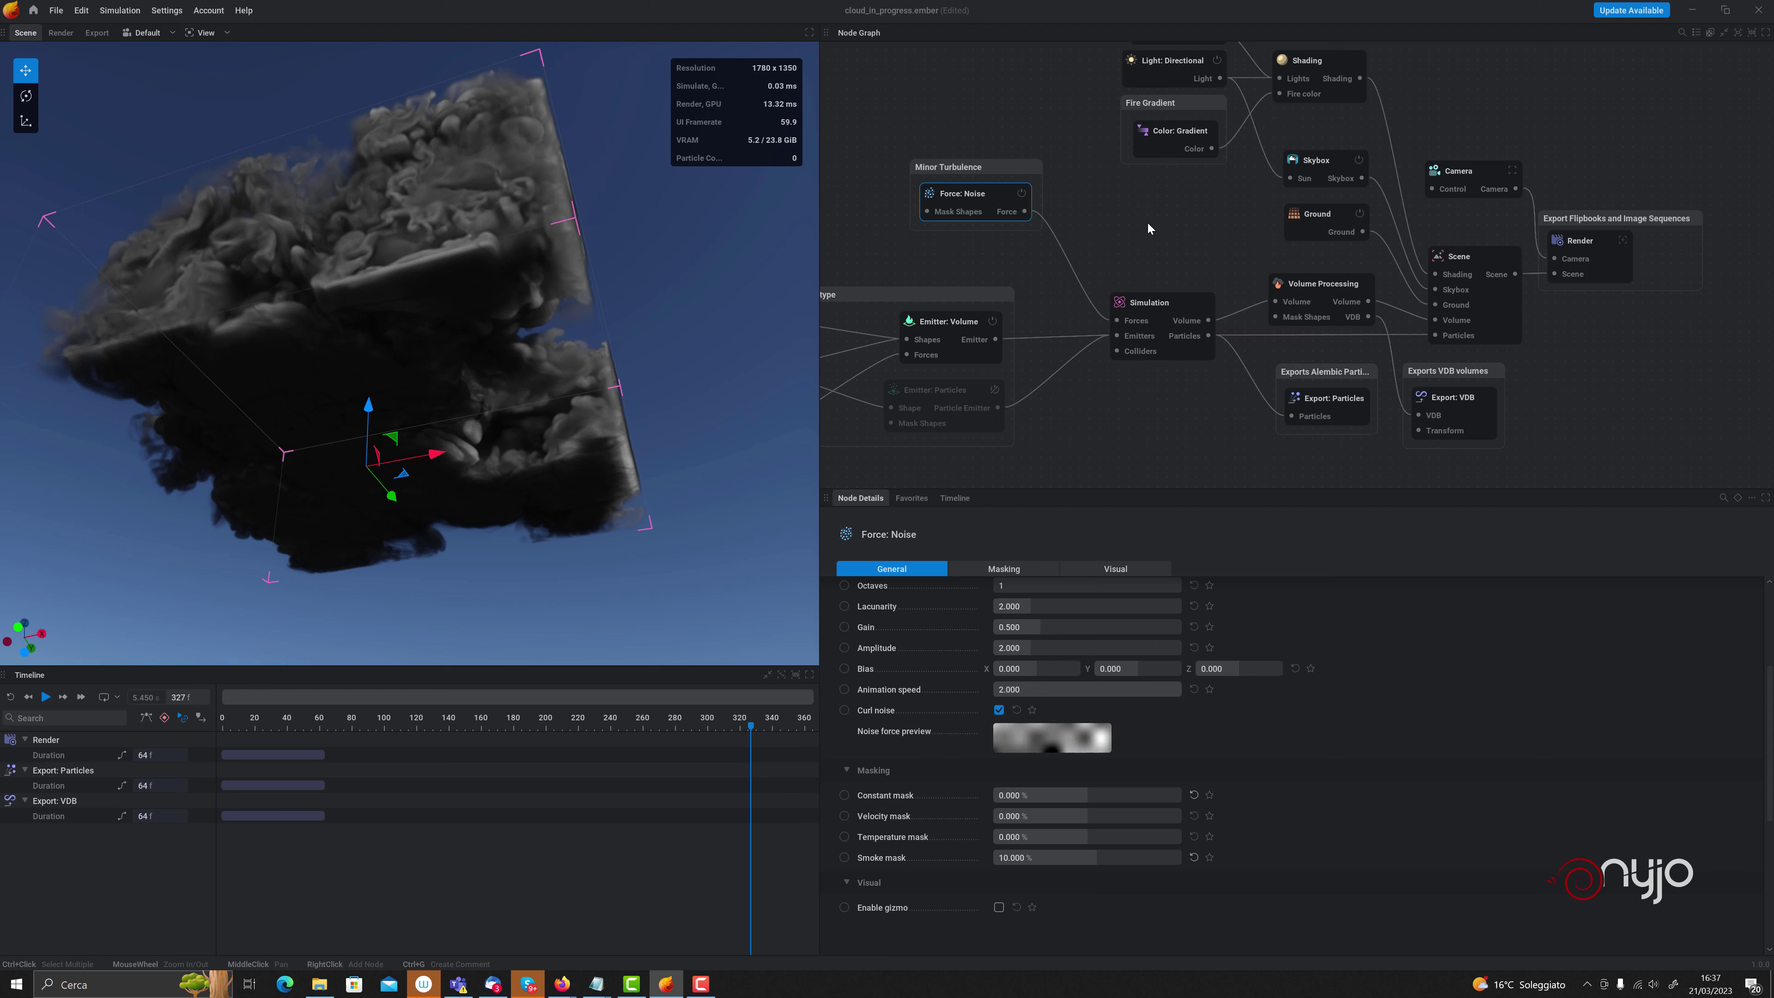
Set the Simulation node's Vorticity intensity to 2% and Large vorticity intensity to 30%, then replay
{"action": "left_click", "coordinate": [1161, 331]}
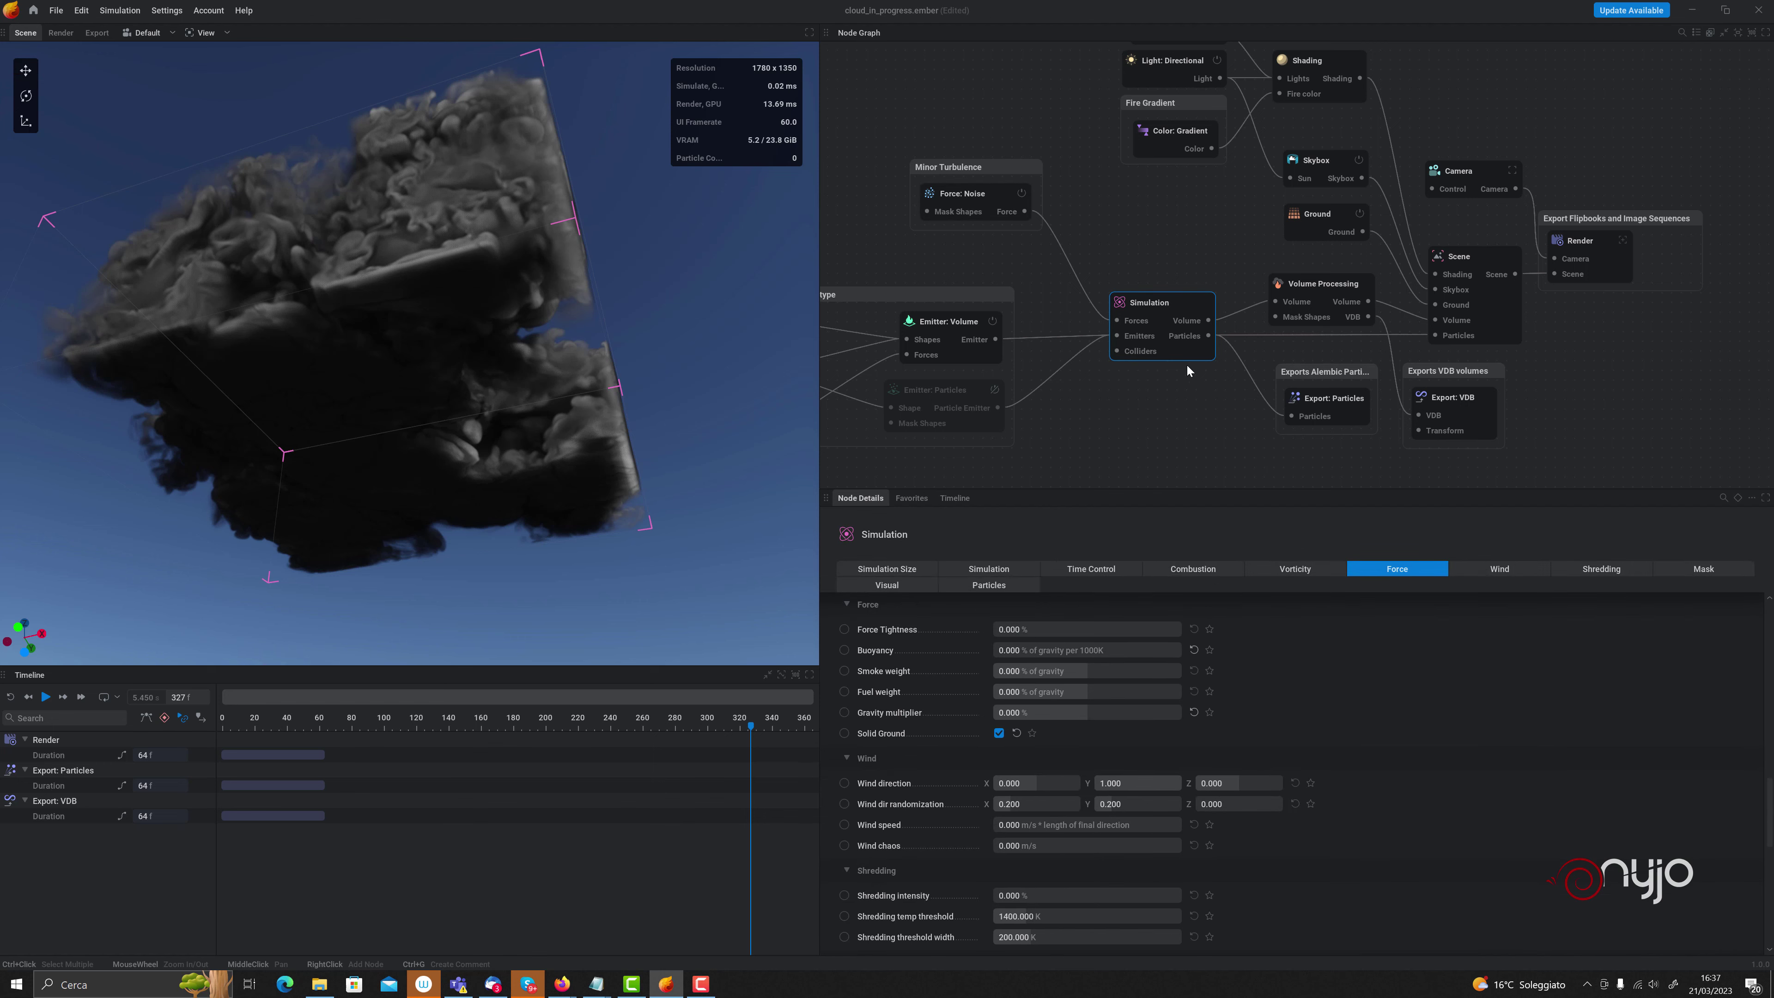
{"action": "left_click", "coordinate": [1275, 569]}
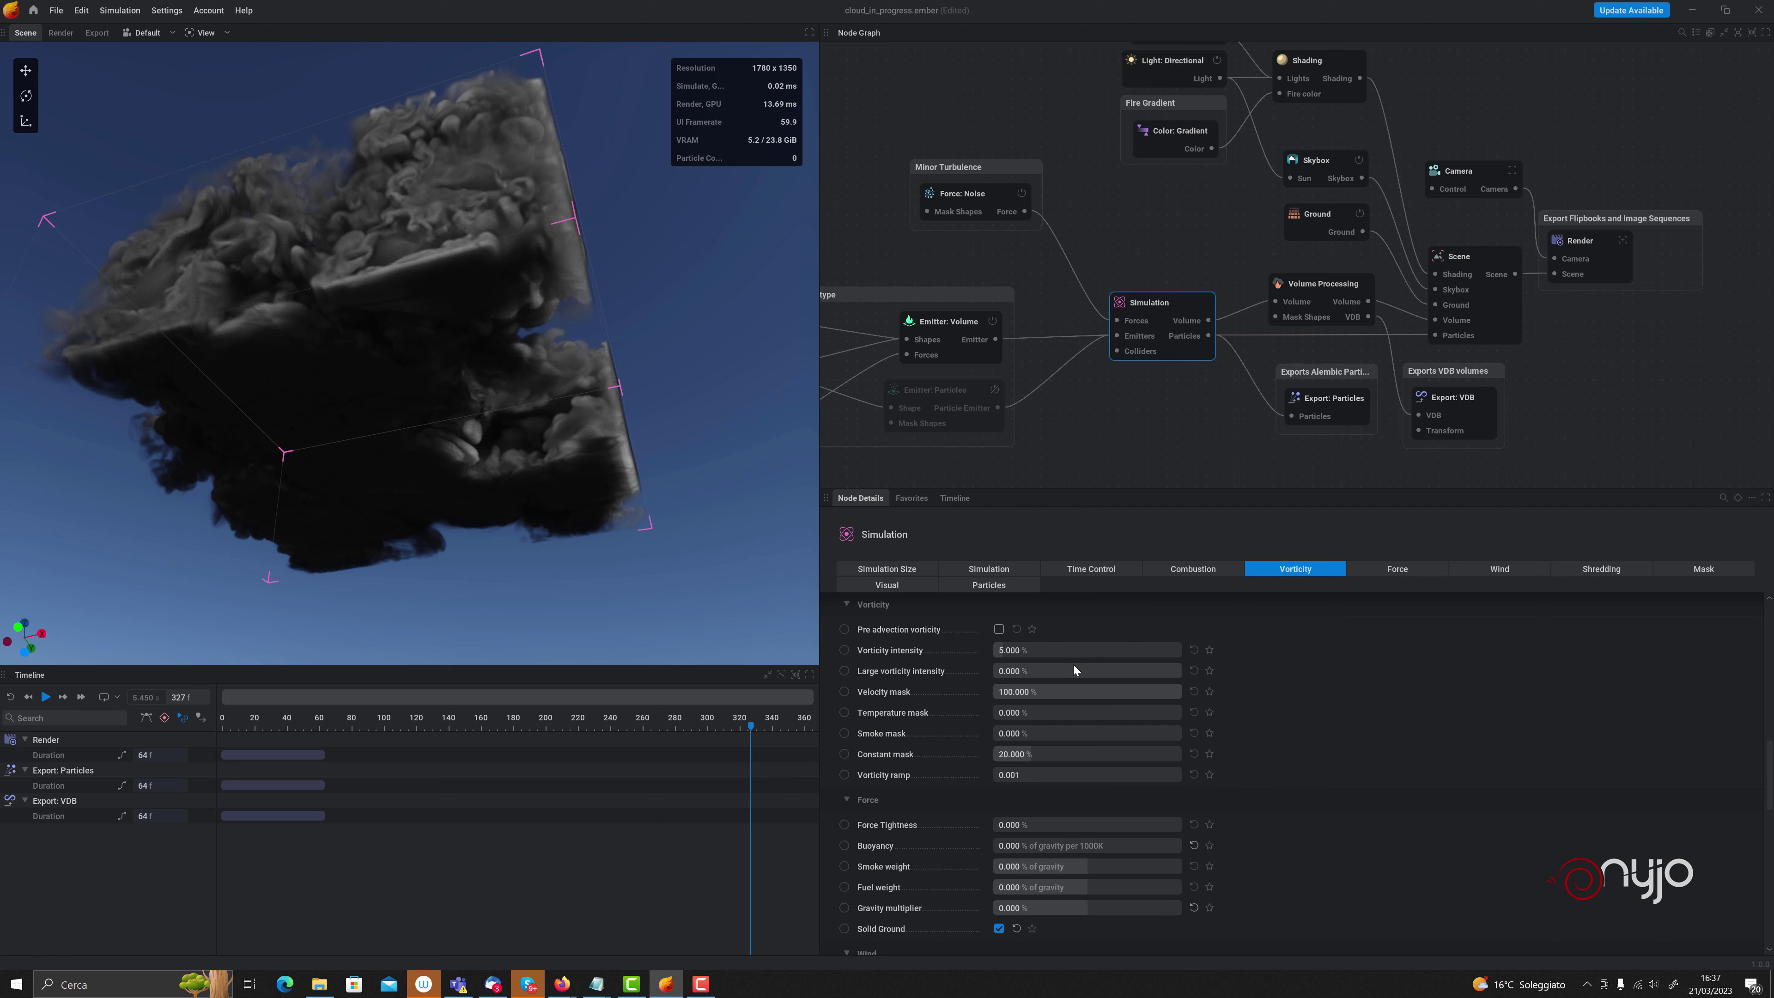
{"action": "double_click", "coordinate": [1032, 650]}
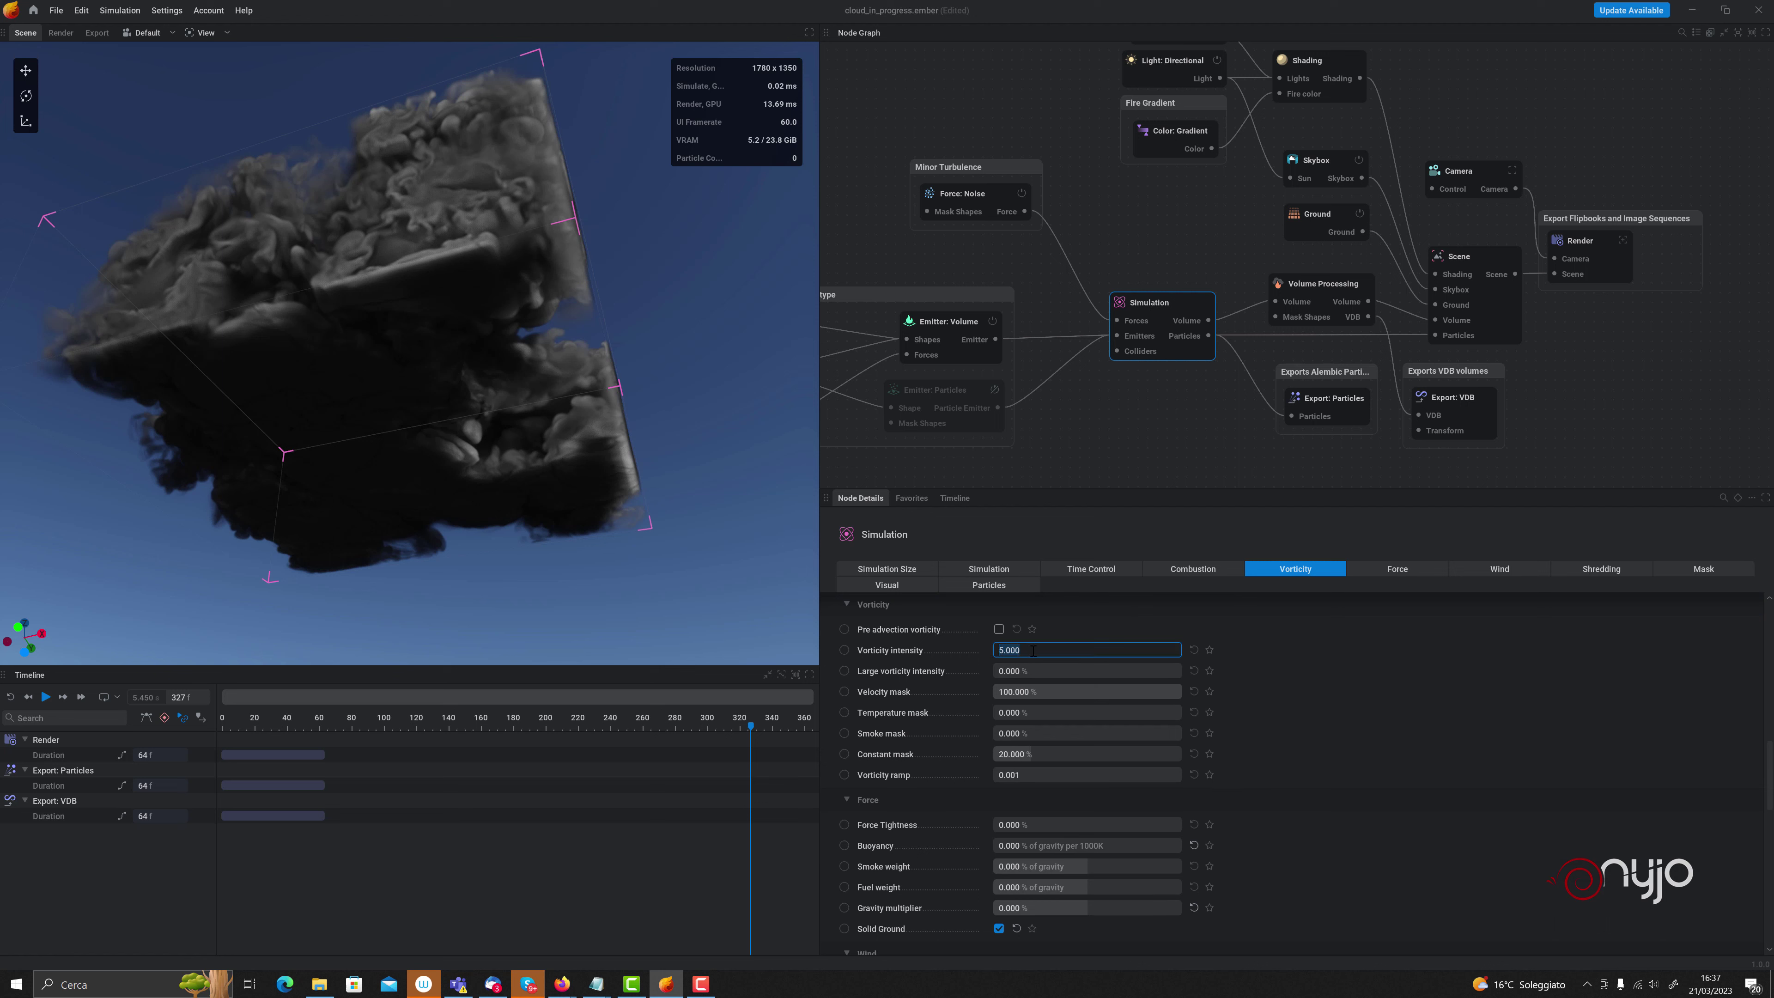
{"action": "type", "text": "2"}
{"action": "key", "text": "Return"}
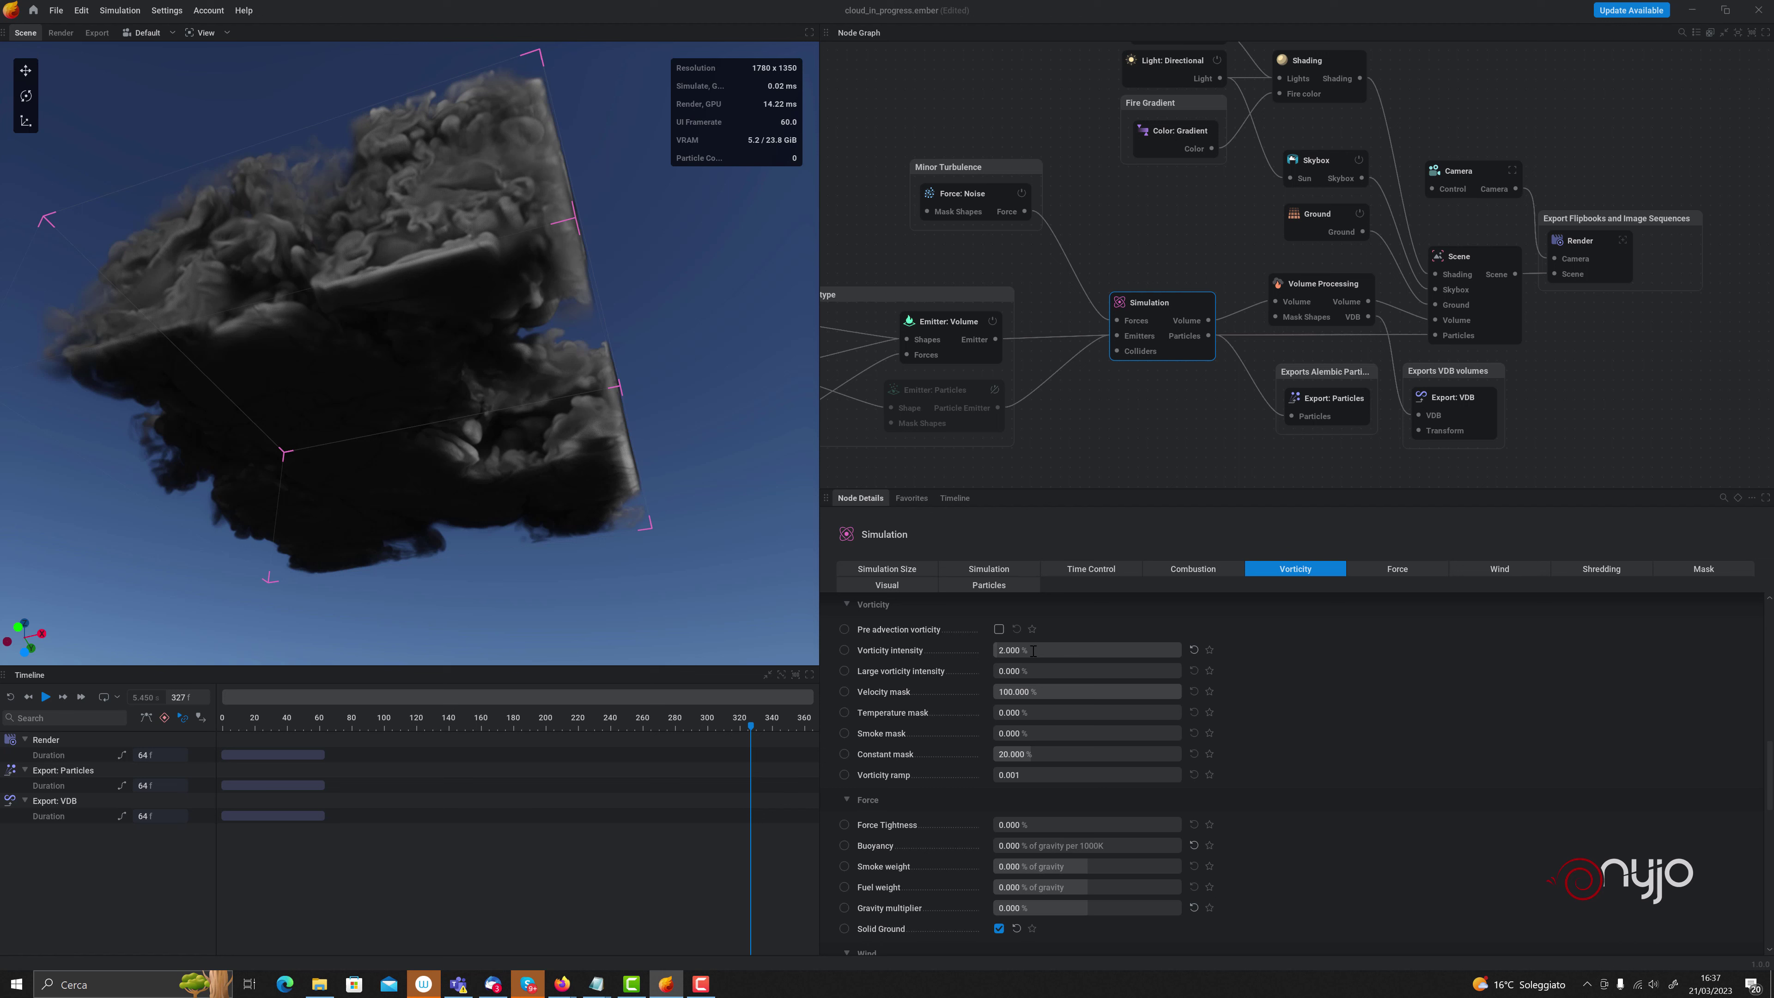
{"action": "double_click", "coordinate": [1026, 671]}
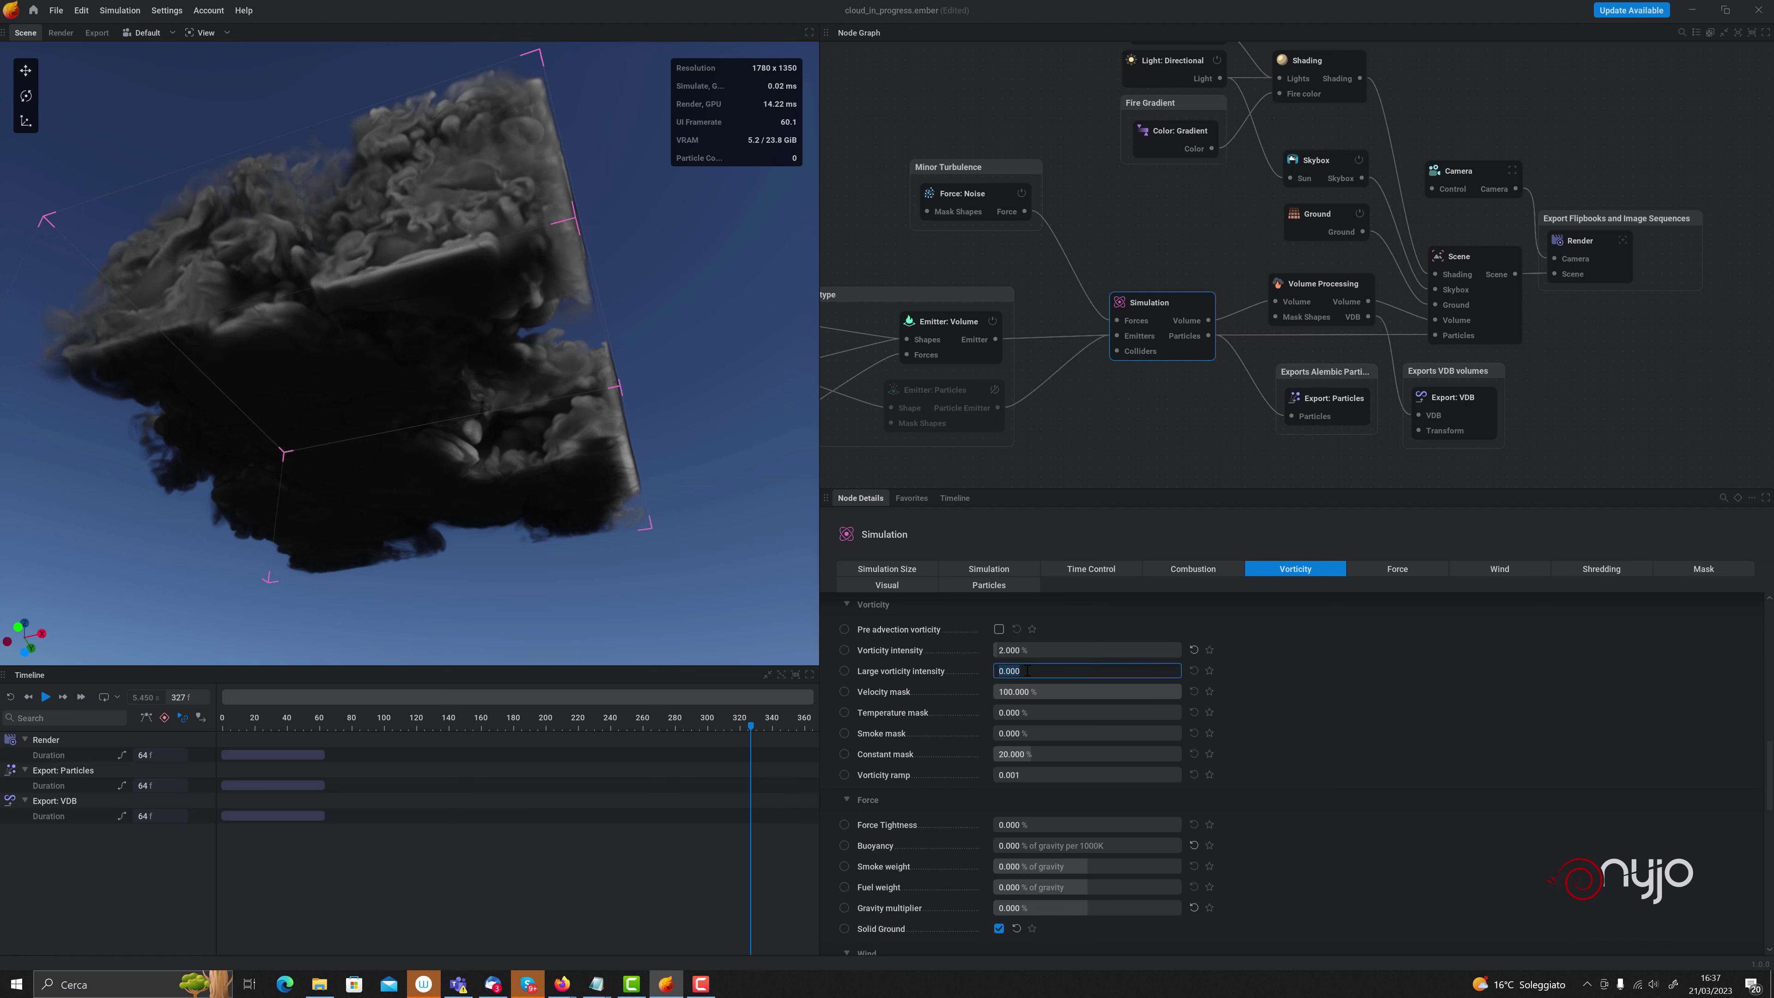
{"action": "type", "text": "30"}
{"action": "key", "text": "Return"}
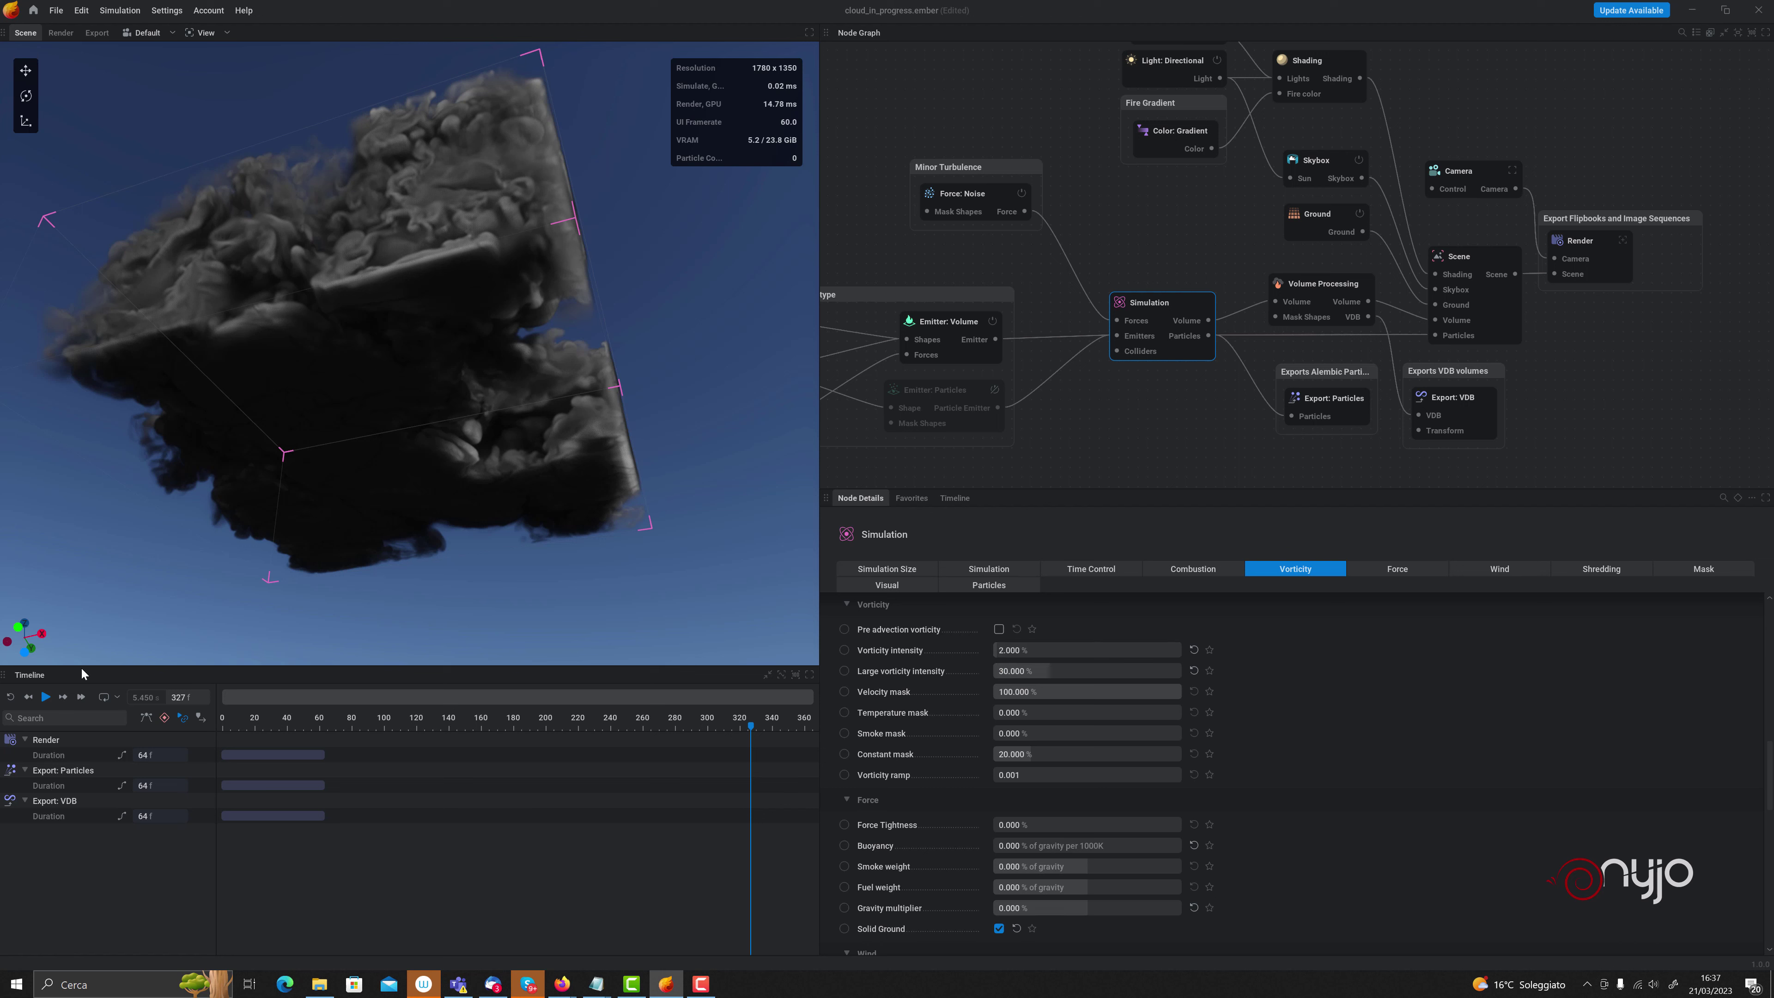
{"action": "left_click", "coordinate": [10, 697]}
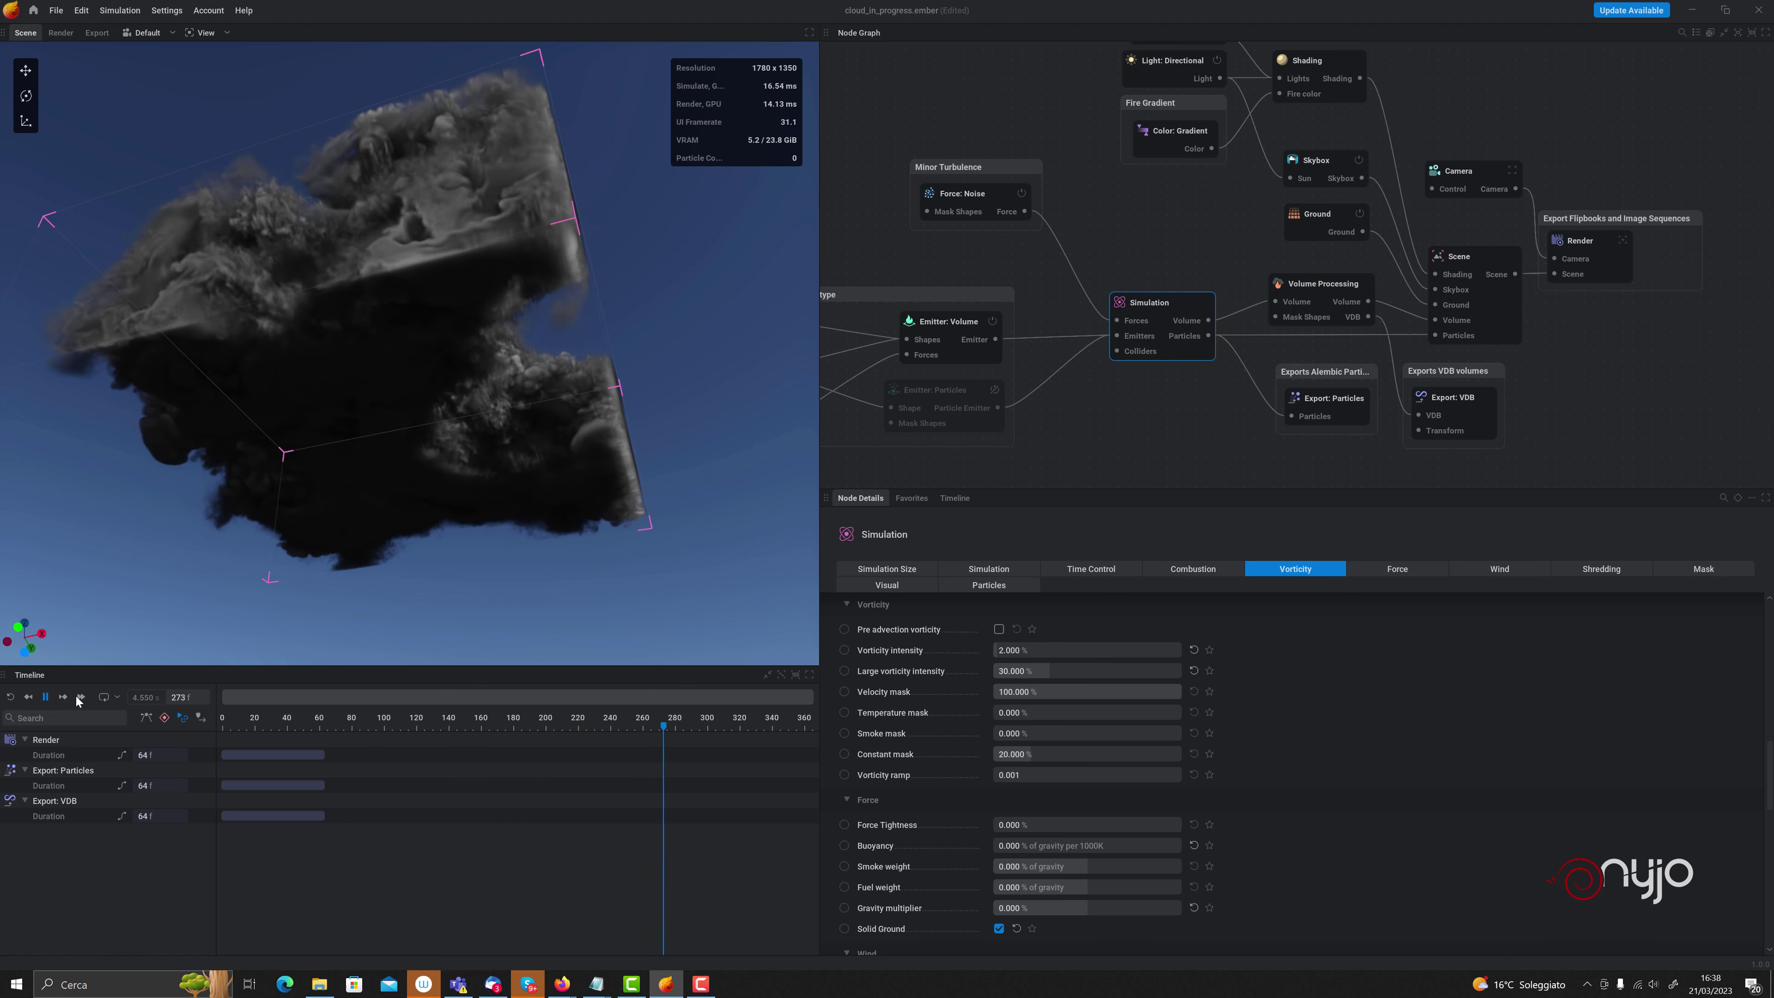
{"action": "left_click", "coordinate": [46, 699]}
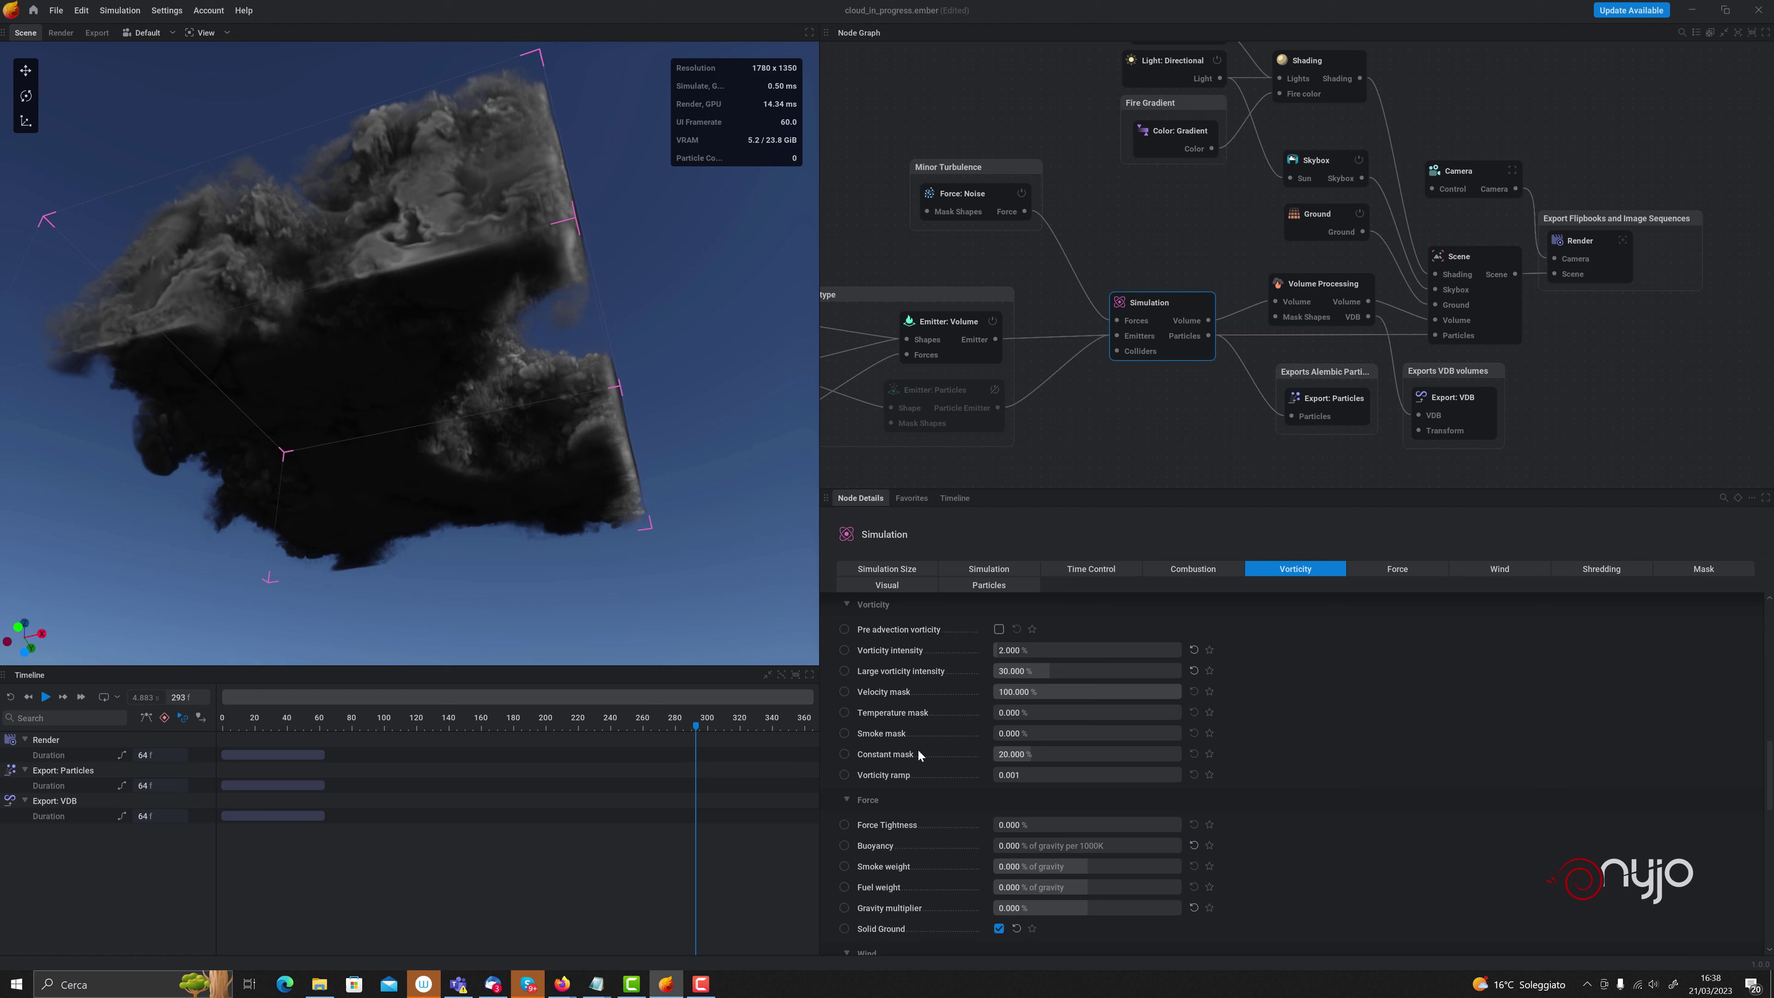
Set Velocity mask to 60%, replay to frame 220, and select the Light: Directional node
{"action": "double_click", "coordinate": [1044, 691]}
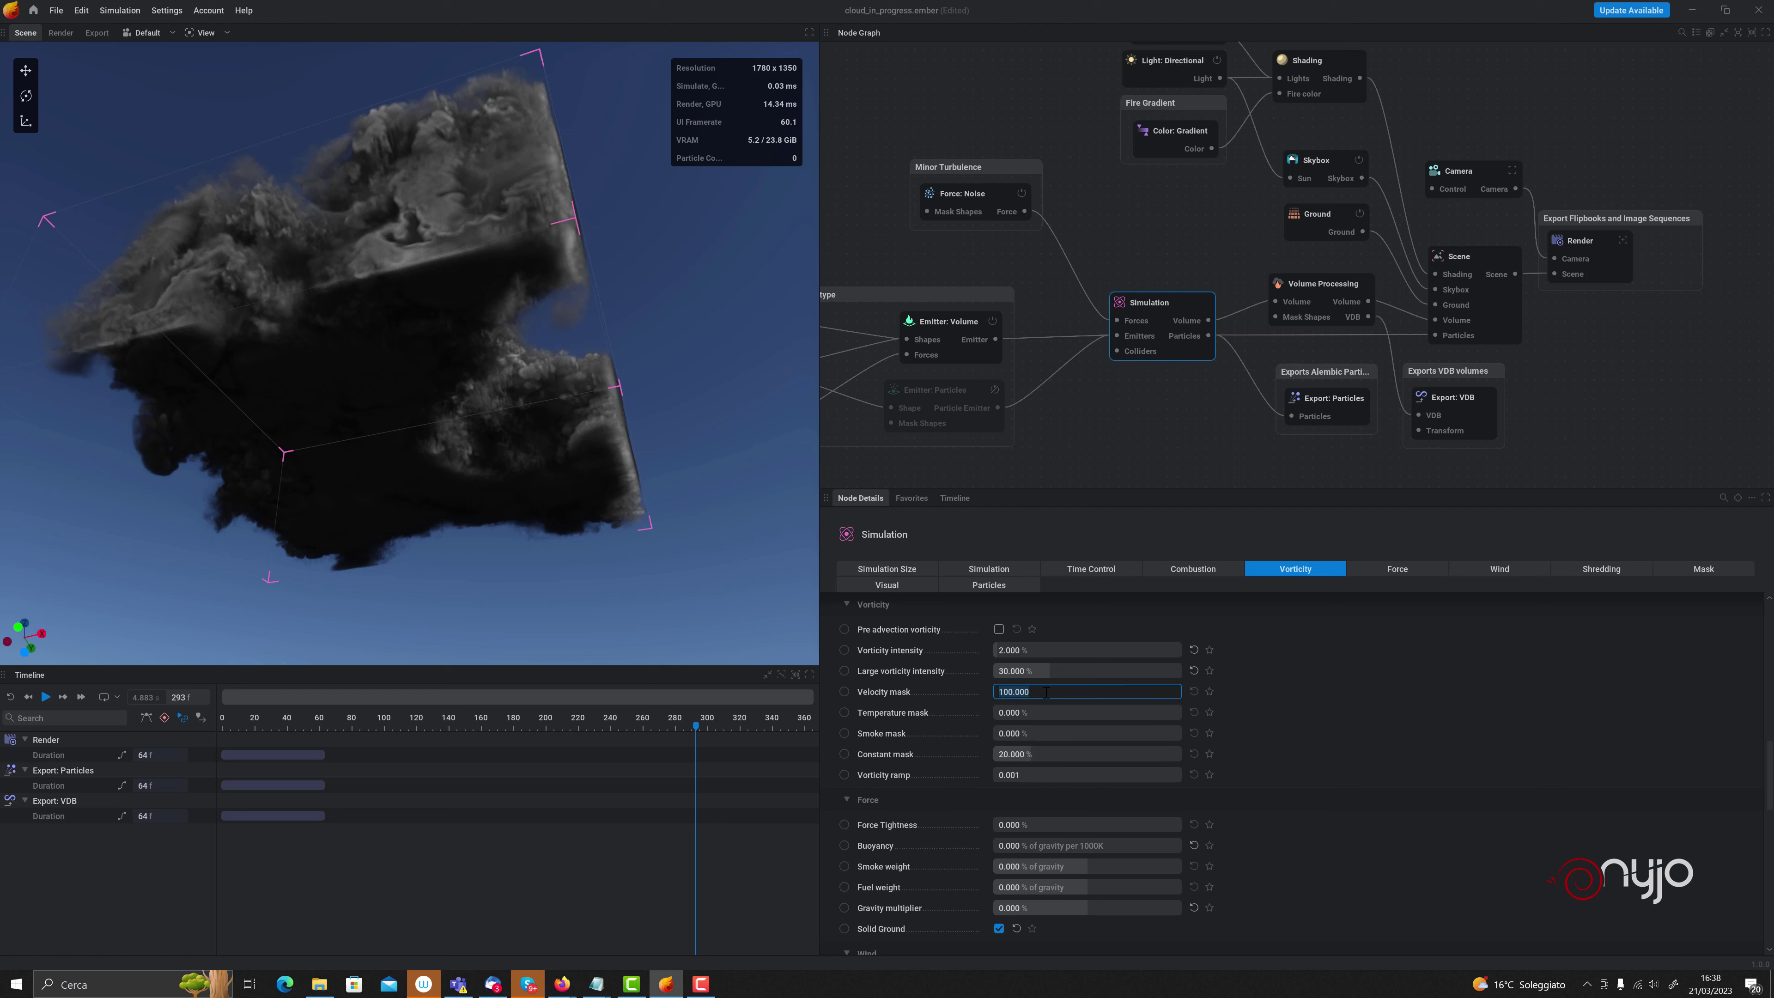
{"action": "type", "text": "60"}
{"action": "key", "text": "Return"}
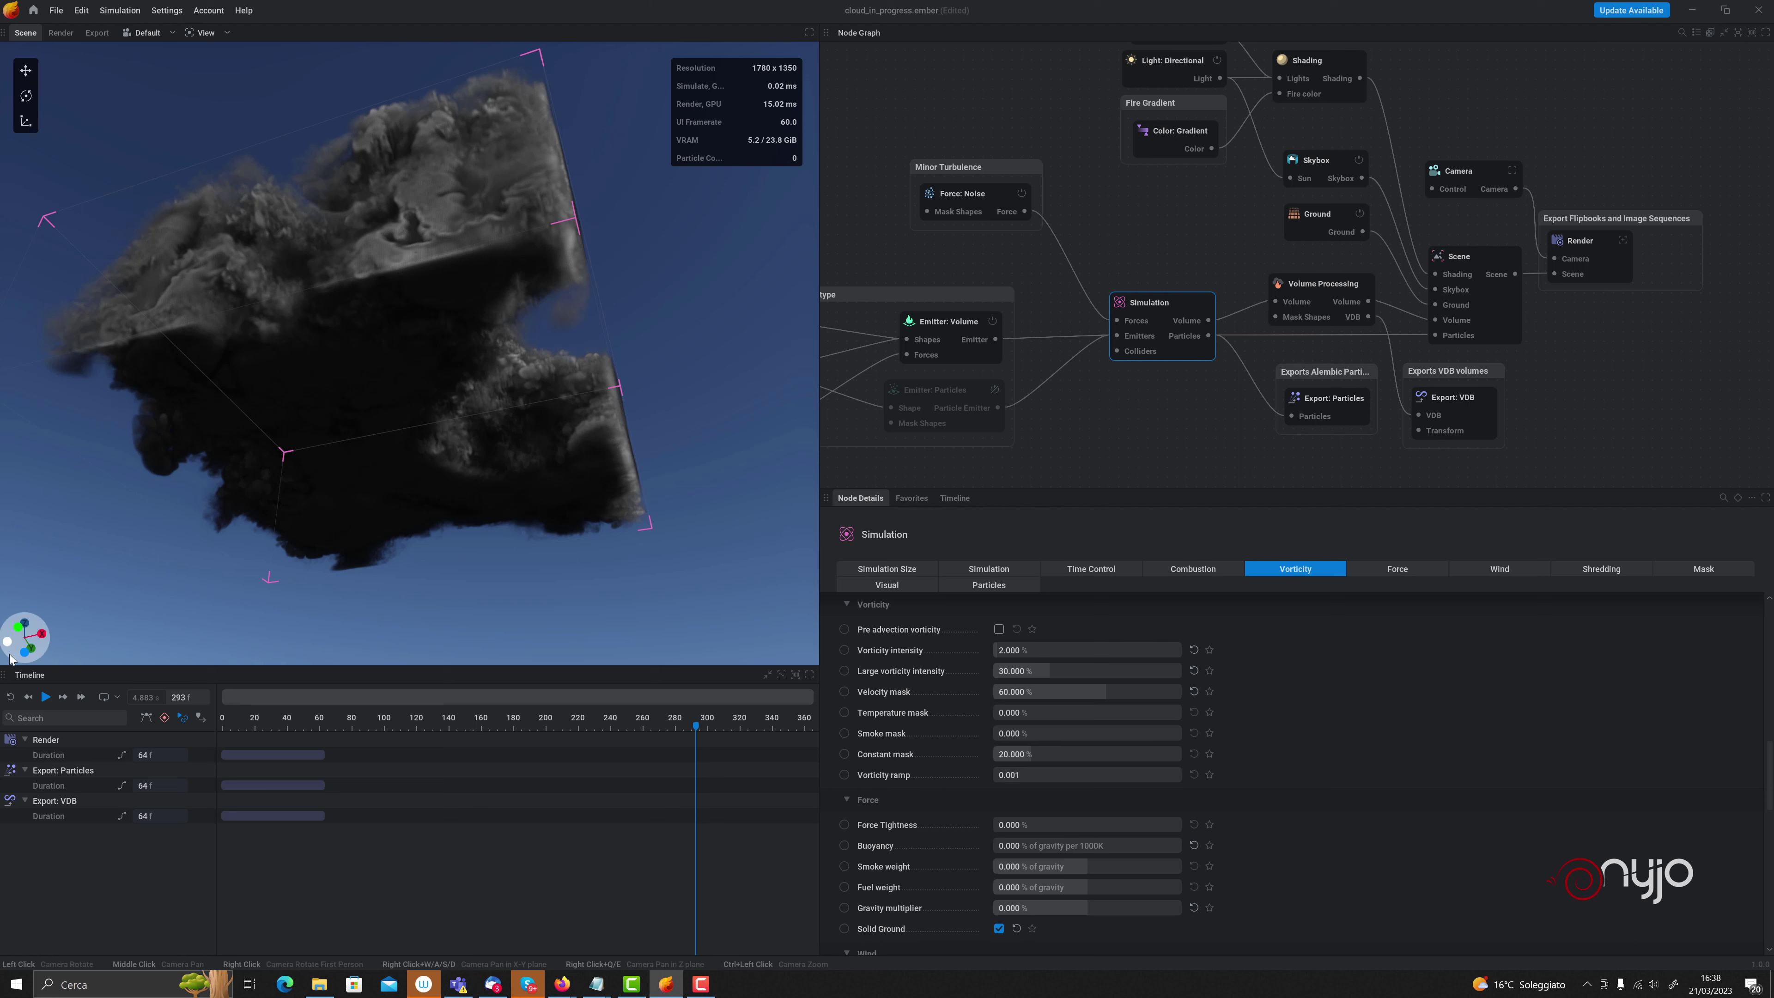
{"action": "left_click", "coordinate": [10, 697]}
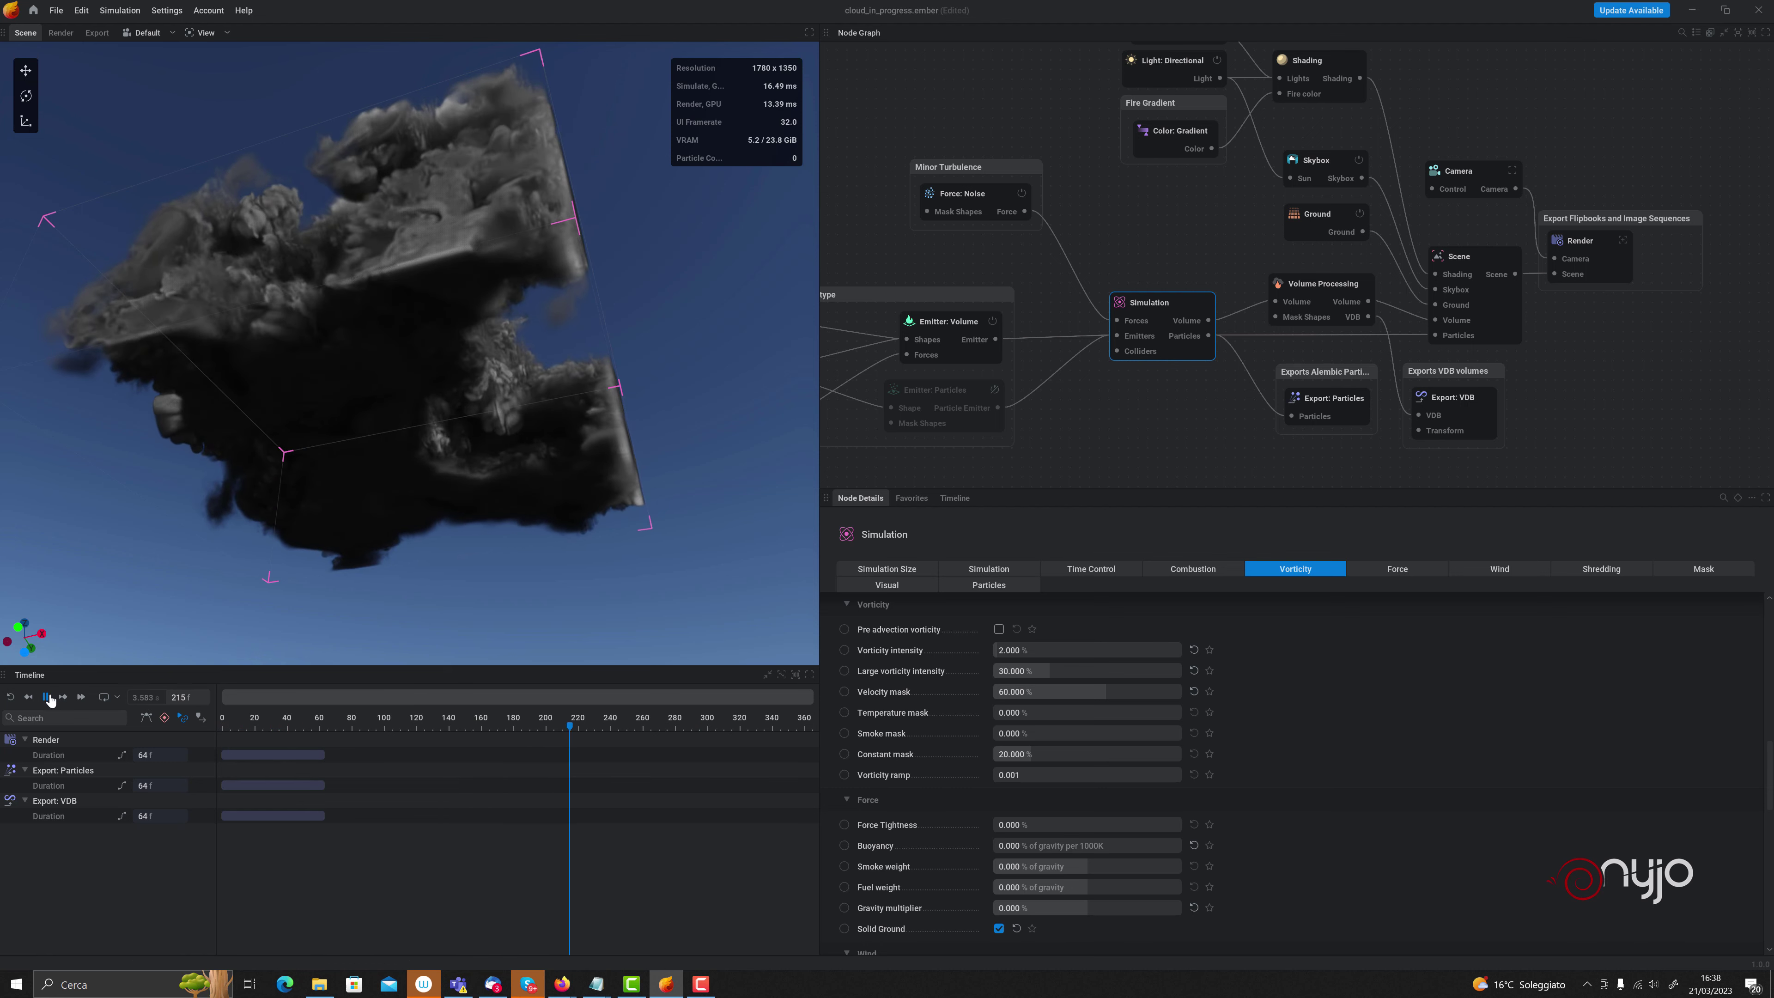
{"action": "key", "text": "space"}
{"action": "mouse_move", "coordinate": [547, 388]}
{"action": "left_mouse_down"}
{"action": "mouse_move", "coordinate": [488, 293]}
{"action": "mouse_move", "coordinate": [415, 279]}
{"action": "mouse_move", "coordinate": [419, 294]}
{"action": "left_mouse_up"}
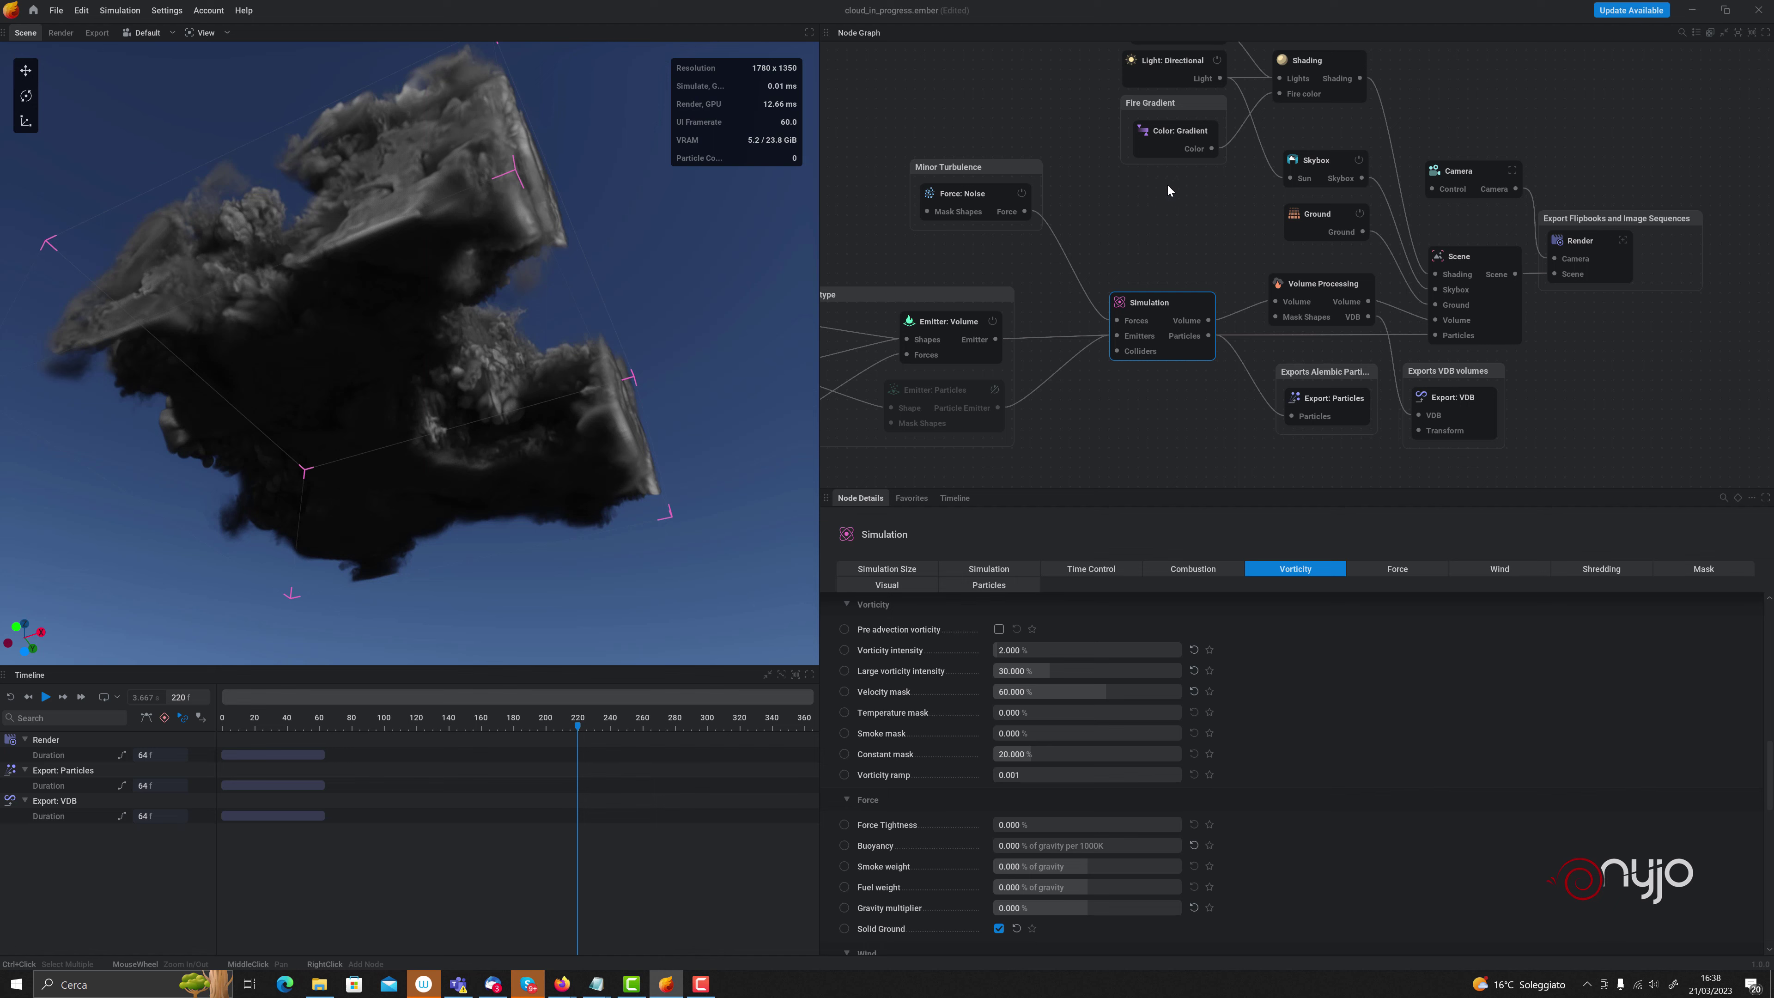
{"action": "middle_click_drag", "start_coordinate": [1166, 183], "coordinate": [1112, 317]}
{"action": "left_click", "coordinate": [1139, 196]}
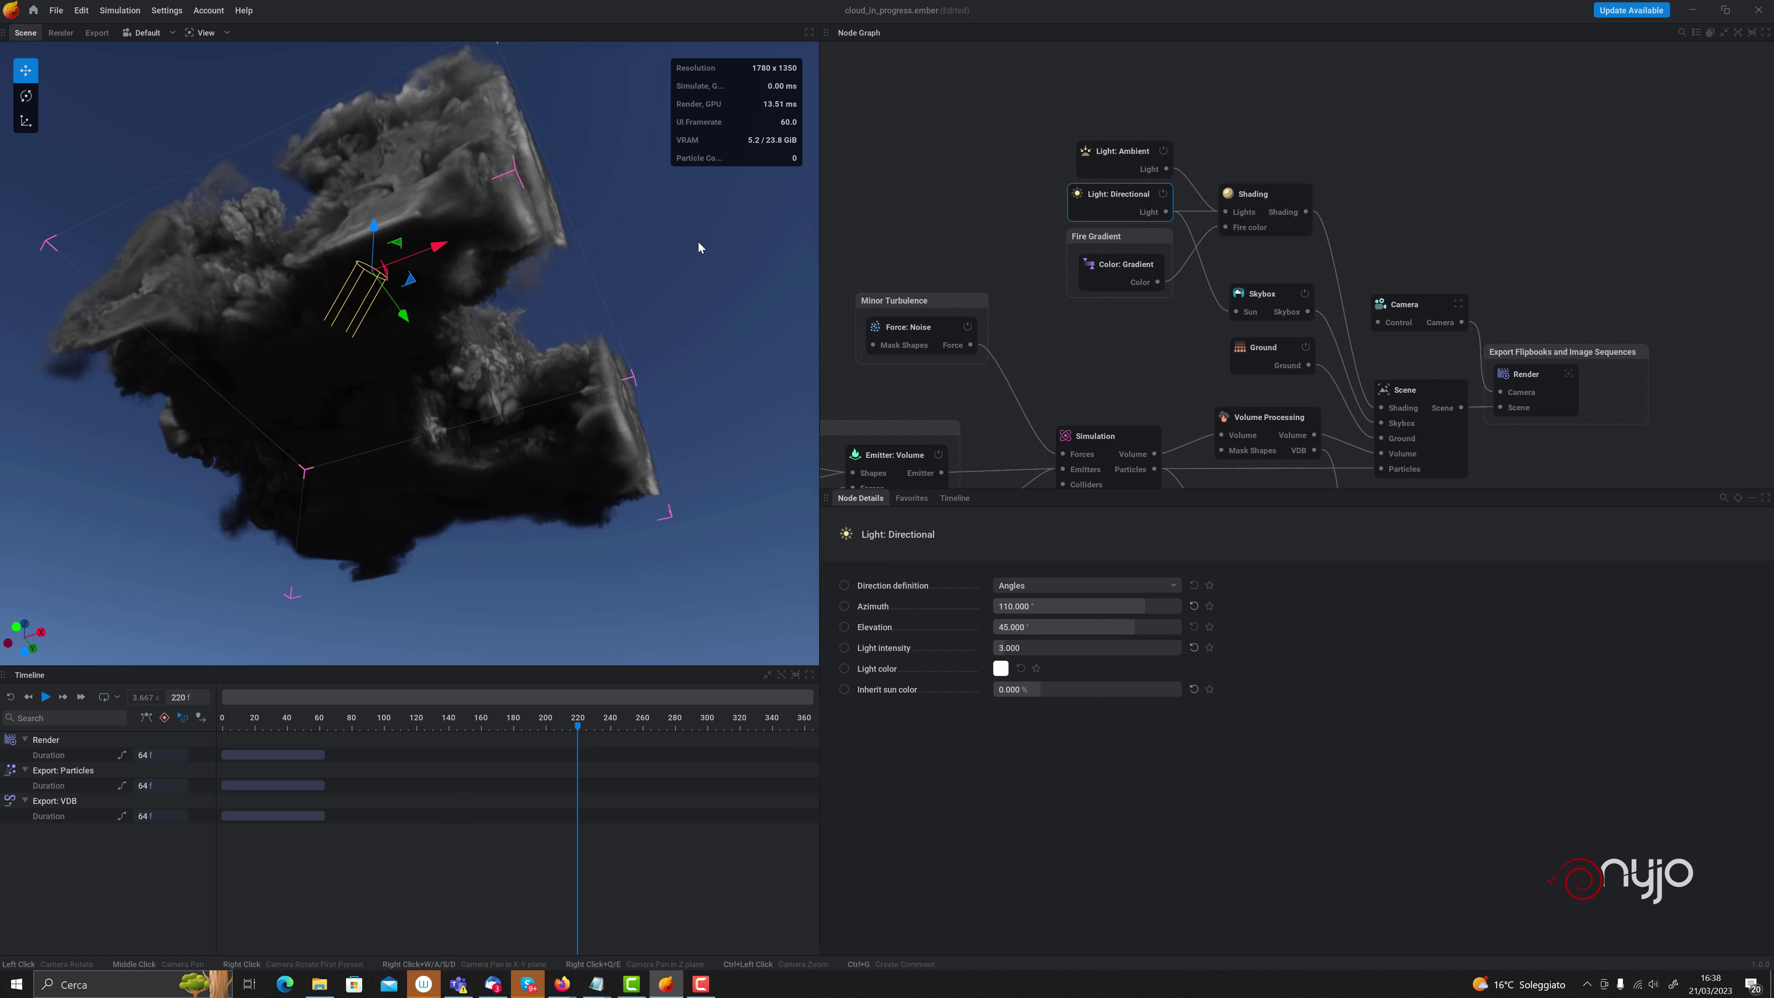
Enable Advanced parameters on the Shading node and scroll down to the Smoke section's Color Ramp coloring
{"action": "left_click", "coordinate": [1251, 194]}
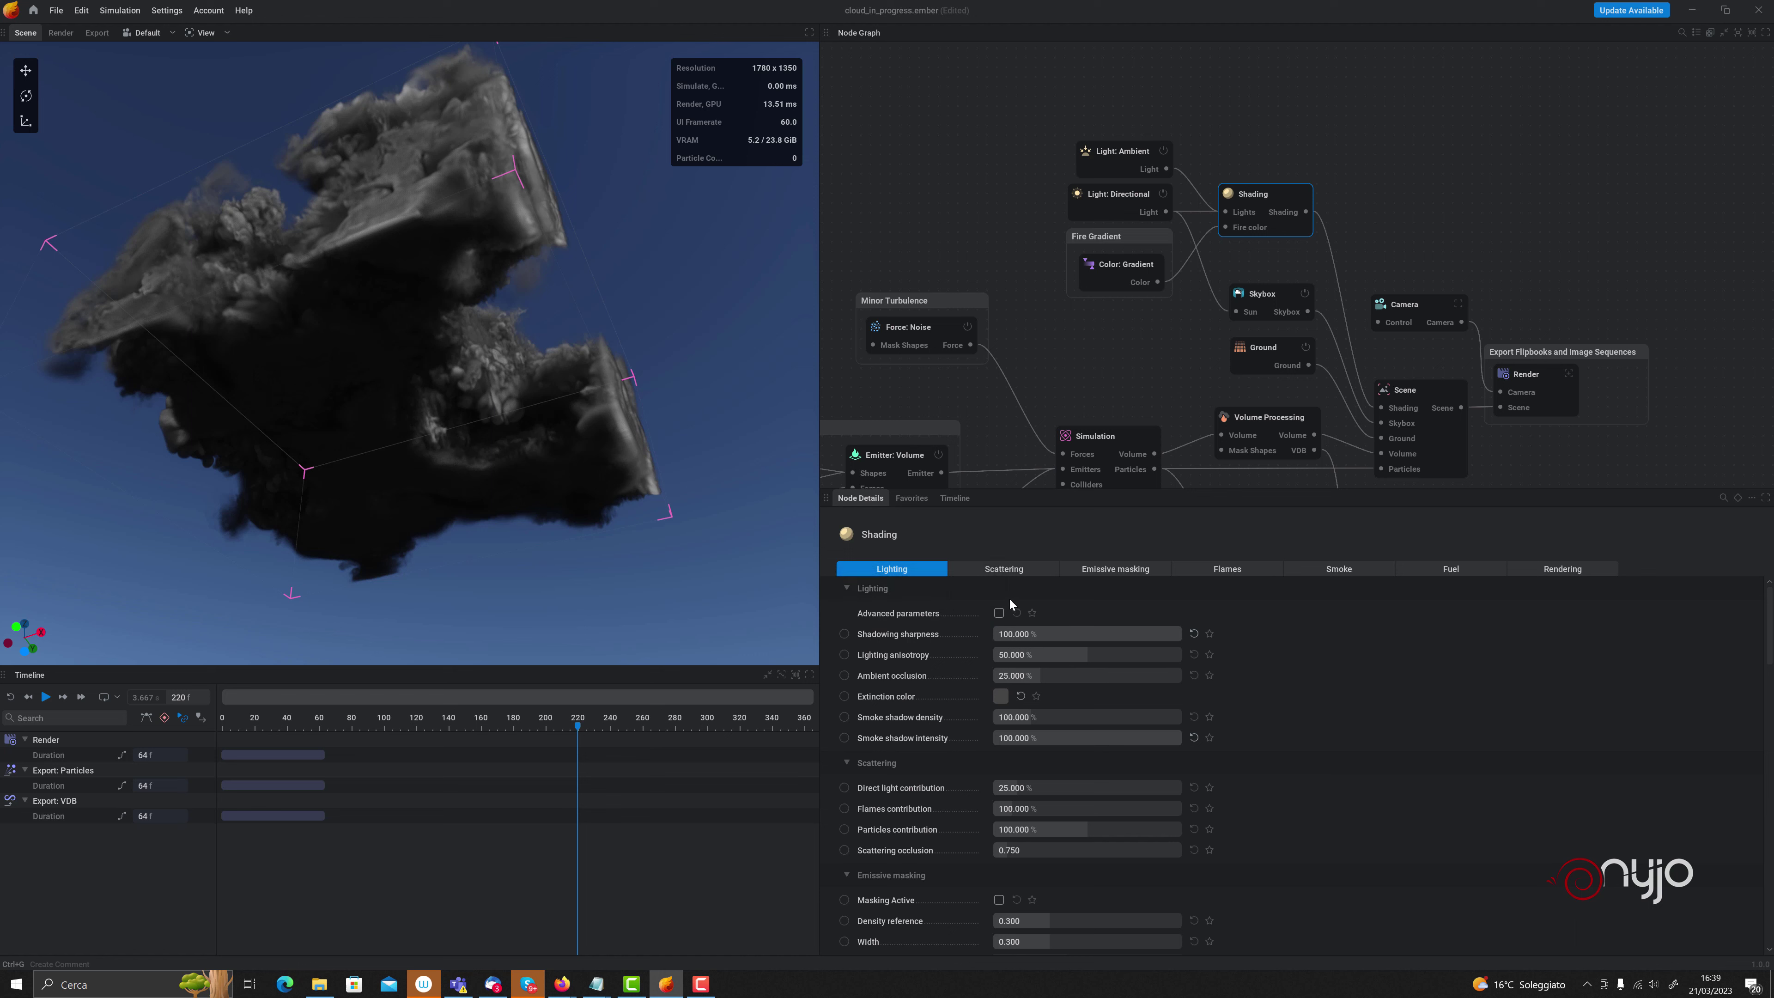
{"action": "left_click", "coordinate": [999, 613]}
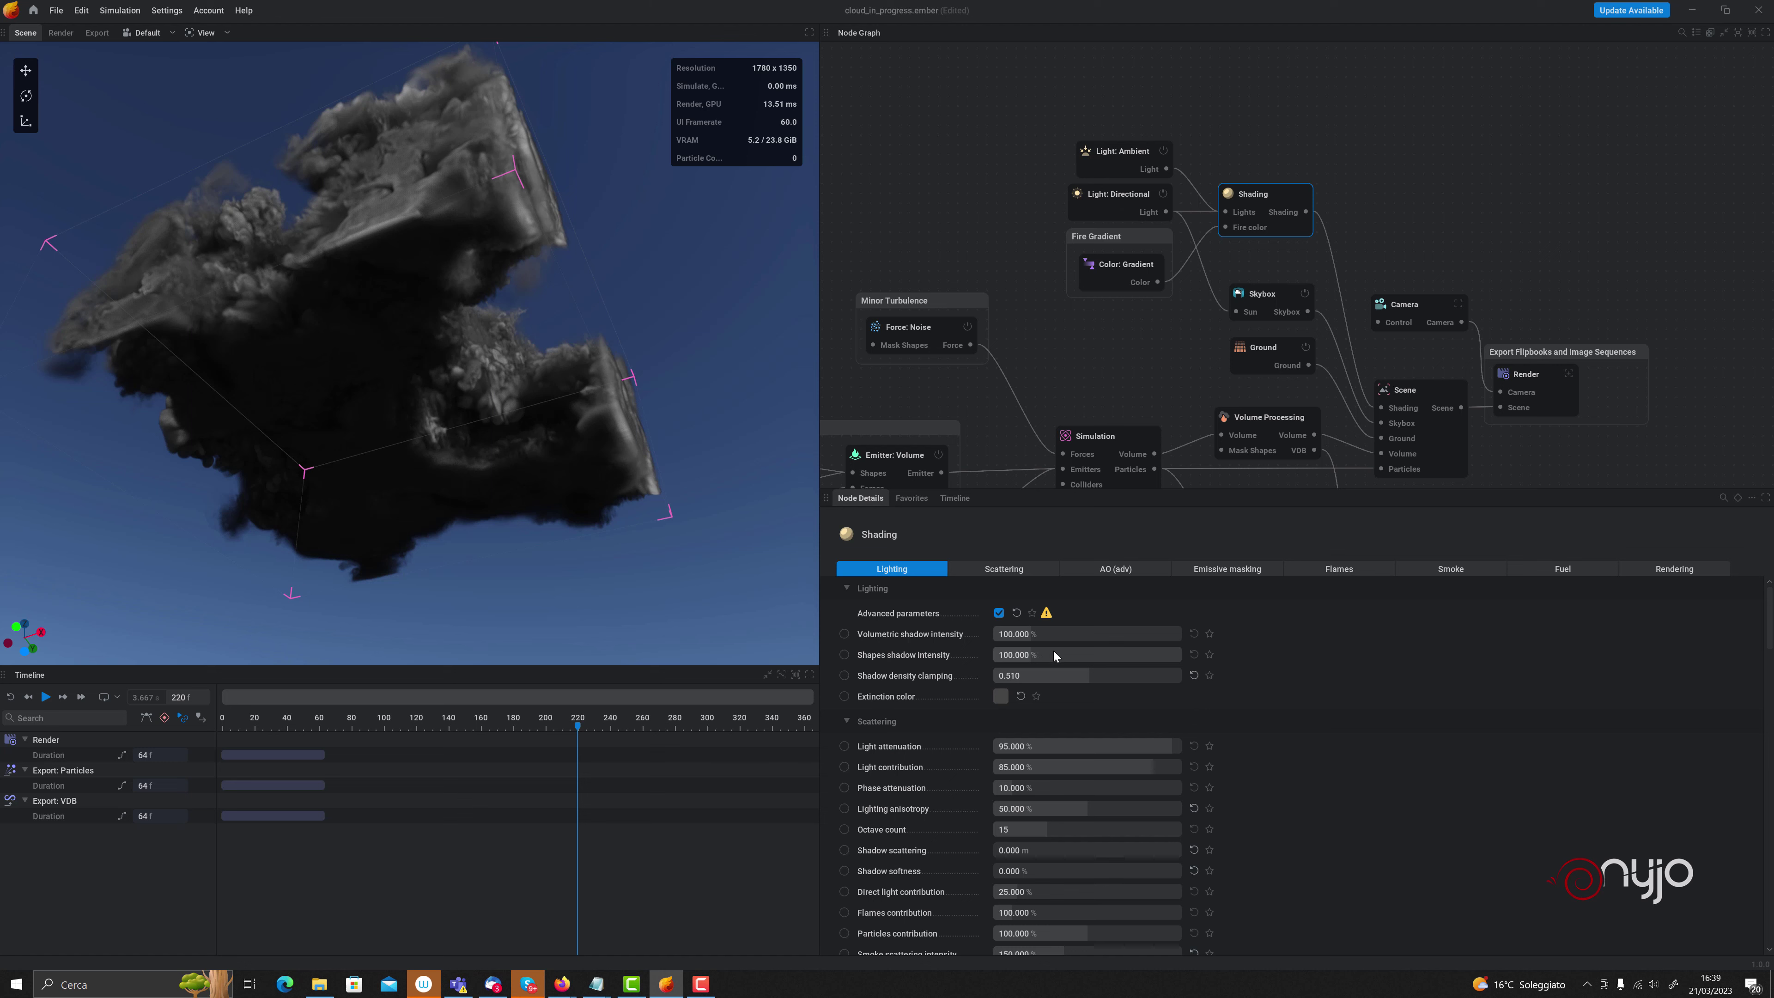
{"action": "scroll", "coordinate": [1099, 733], "scroll_direction": "down", "scroll_amount": 2}
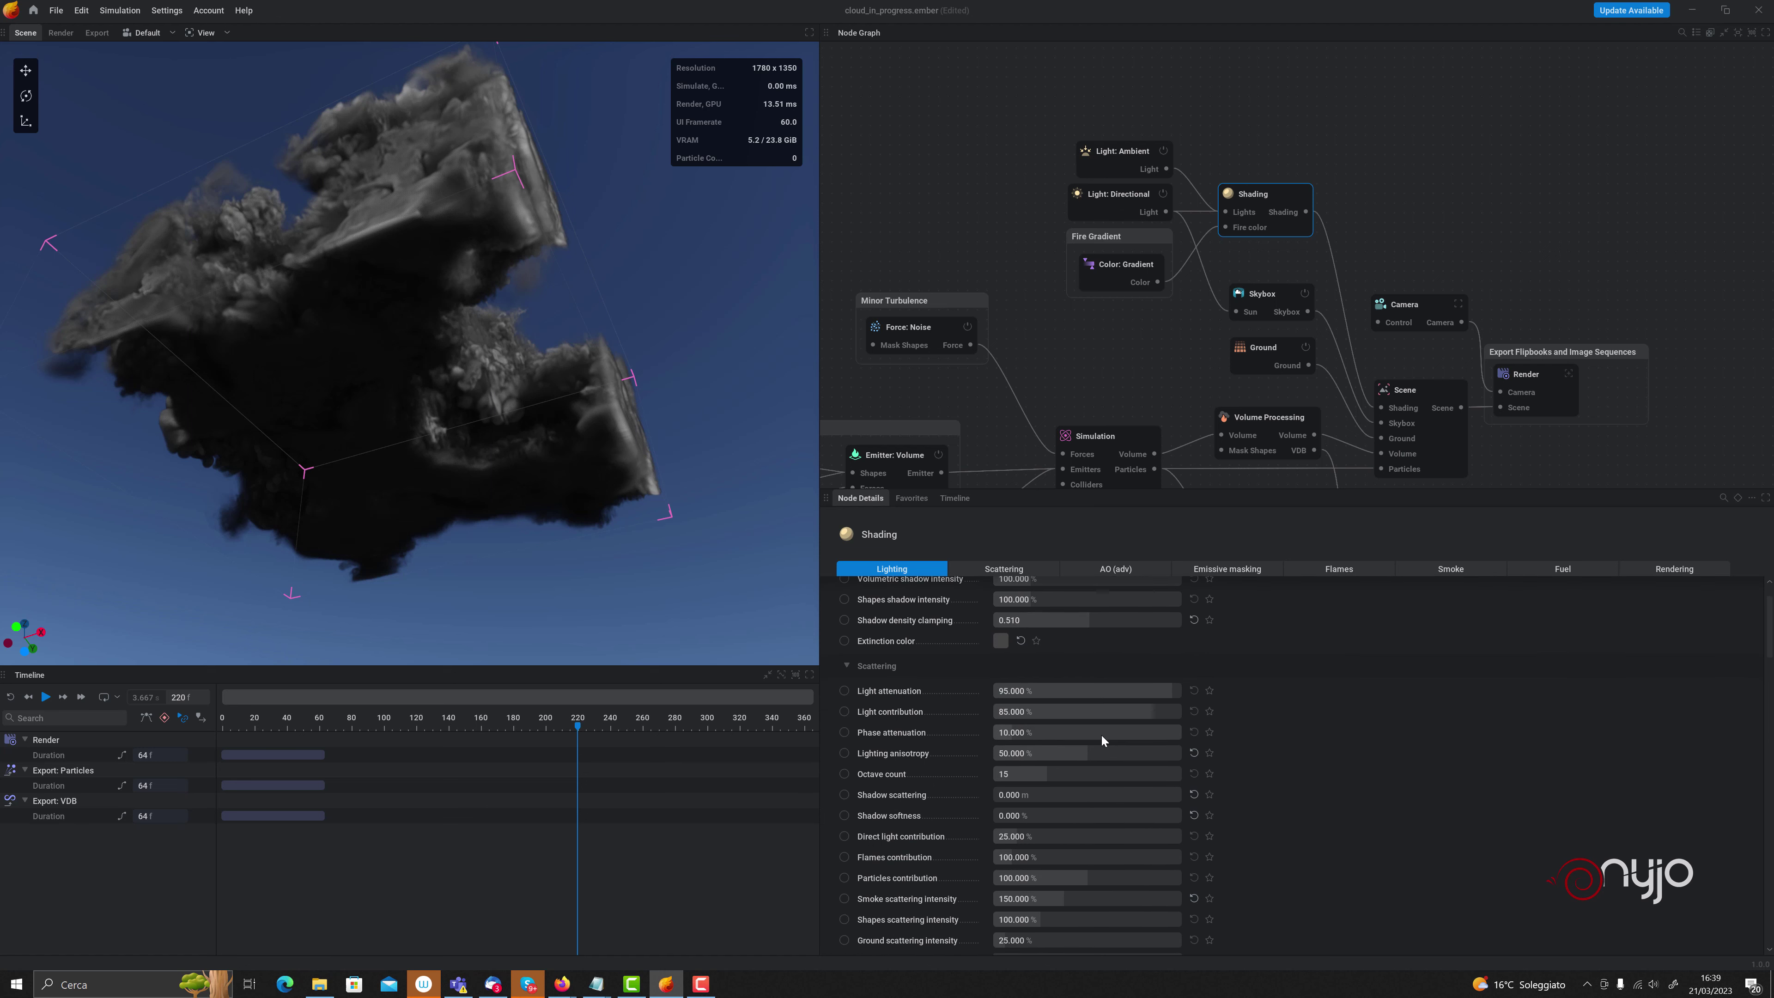
{"action": "scroll", "coordinate": [1101, 733], "scroll_direction": "down", "scroll_amount": 1}
{"action": "scroll", "coordinate": [1100, 733], "scroll_direction": "down", "scroll_amount": 2}
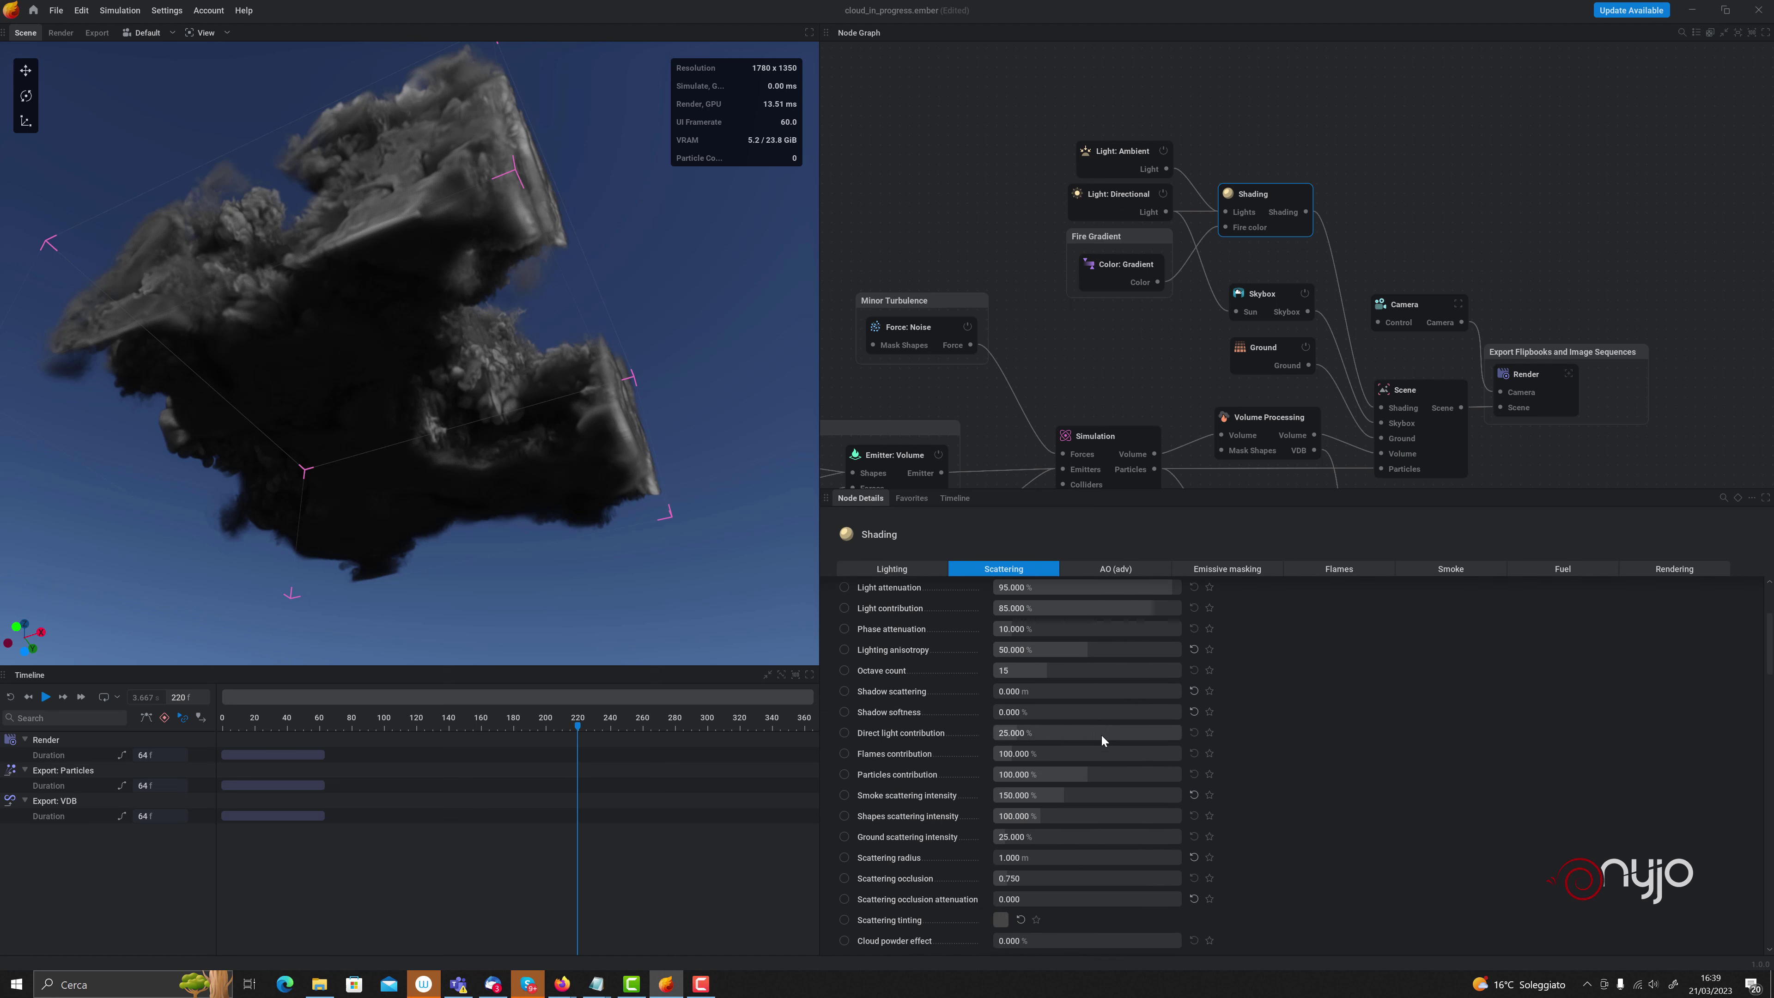
{"action": "scroll", "coordinate": [1100, 733], "scroll_direction": "down", "scroll_amount": 2}
{"action": "scroll", "coordinate": [1101, 734], "scroll_direction": "down", "scroll_amount": 2}
{"action": "scroll", "coordinate": [1101, 733], "scroll_direction": "down", "scroll_amount": 1}
{"action": "scroll", "coordinate": [1100, 734], "scroll_direction": "down", "scroll_amount": 2}
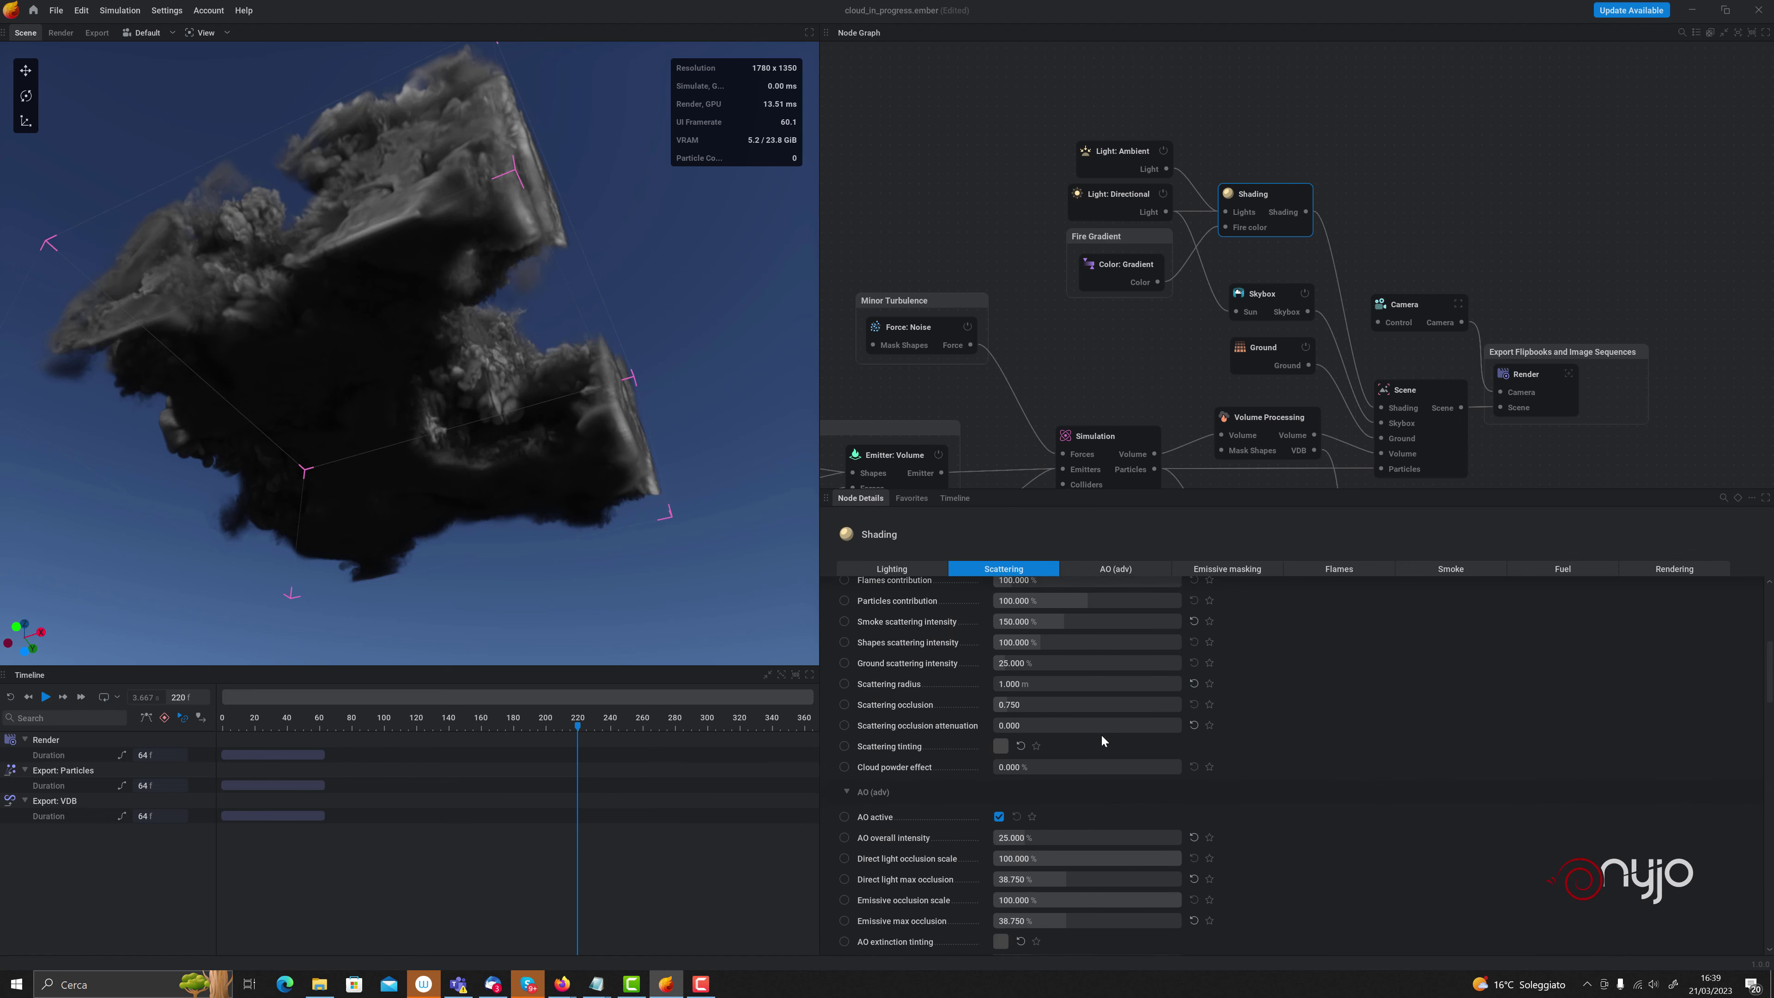
{"action": "scroll", "coordinate": [1100, 734], "scroll_direction": "down", "scroll_amount": 2}
{"action": "scroll", "coordinate": [1101, 733], "scroll_direction": "down", "scroll_amount": 2}
{"action": "scroll", "coordinate": [1102, 735], "scroll_direction": "down", "scroll_amount": 1}
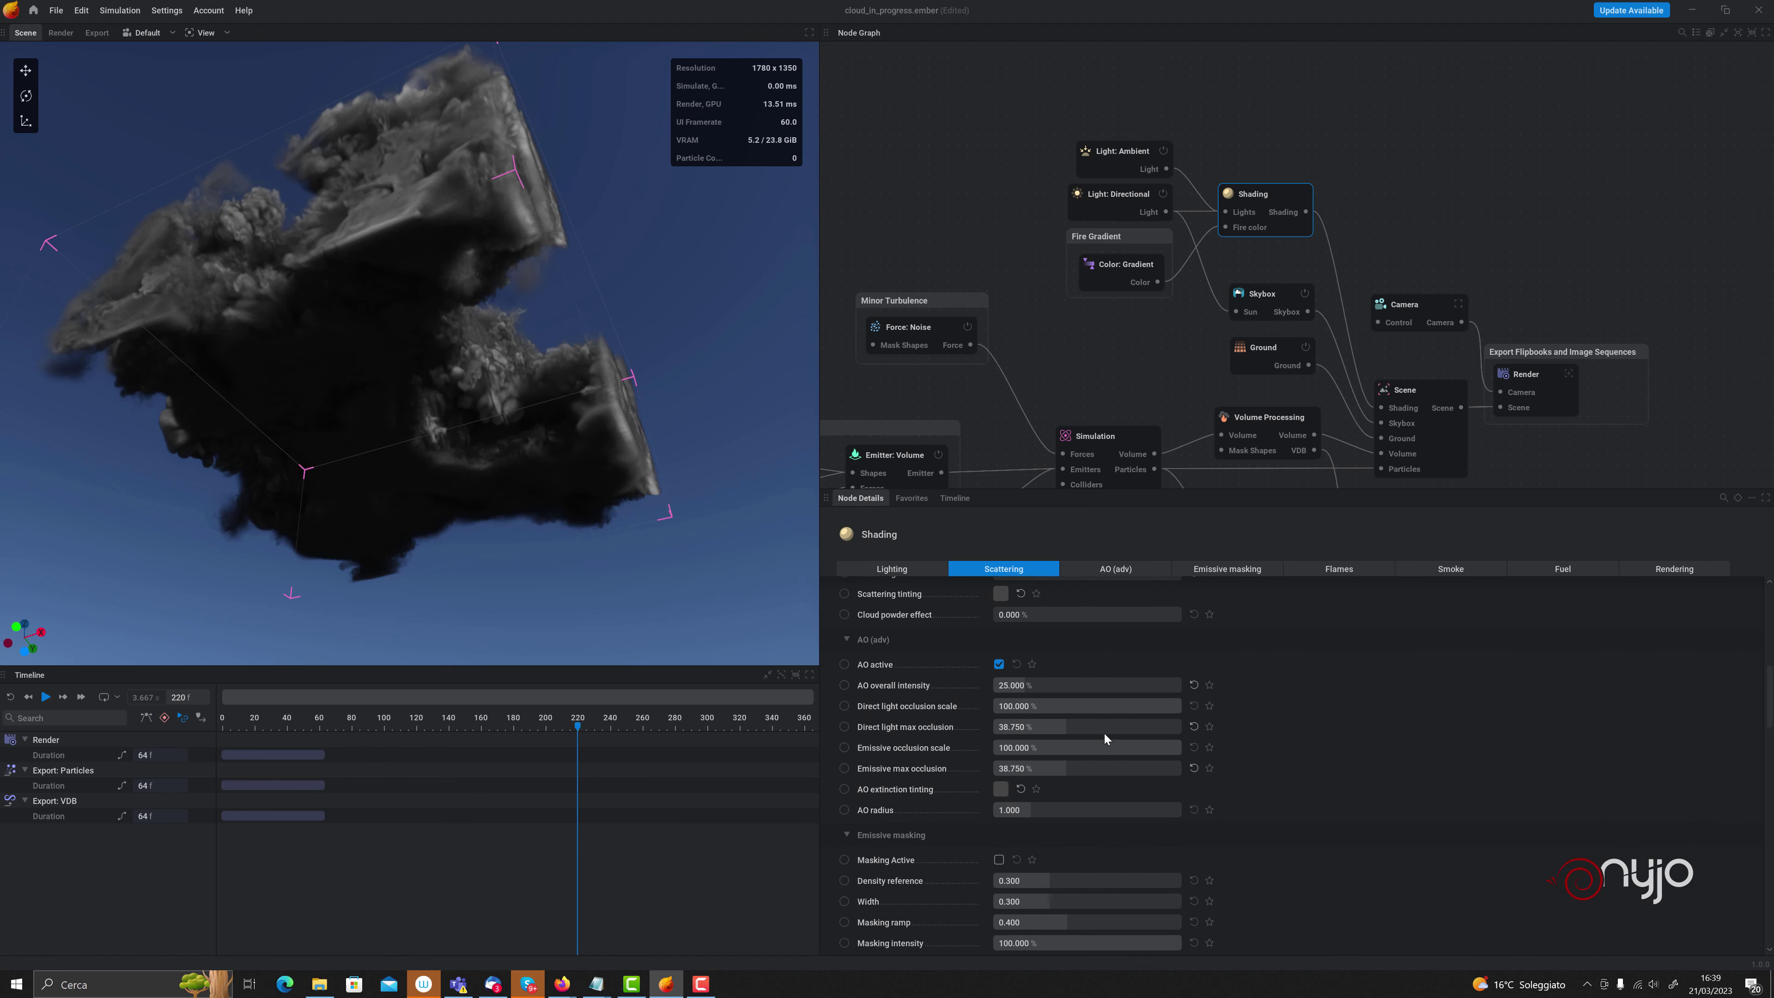
{"action": "scroll", "coordinate": [1103, 732], "scroll_direction": "down", "scroll_amount": 1}
{"action": "scroll", "coordinate": [1105, 730], "scroll_direction": "down", "scroll_amount": 1}
{"action": "scroll", "coordinate": [1105, 732], "scroll_direction": "down", "scroll_amount": 2}
{"action": "scroll", "coordinate": [1104, 731], "scroll_direction": "down", "scroll_amount": 5}
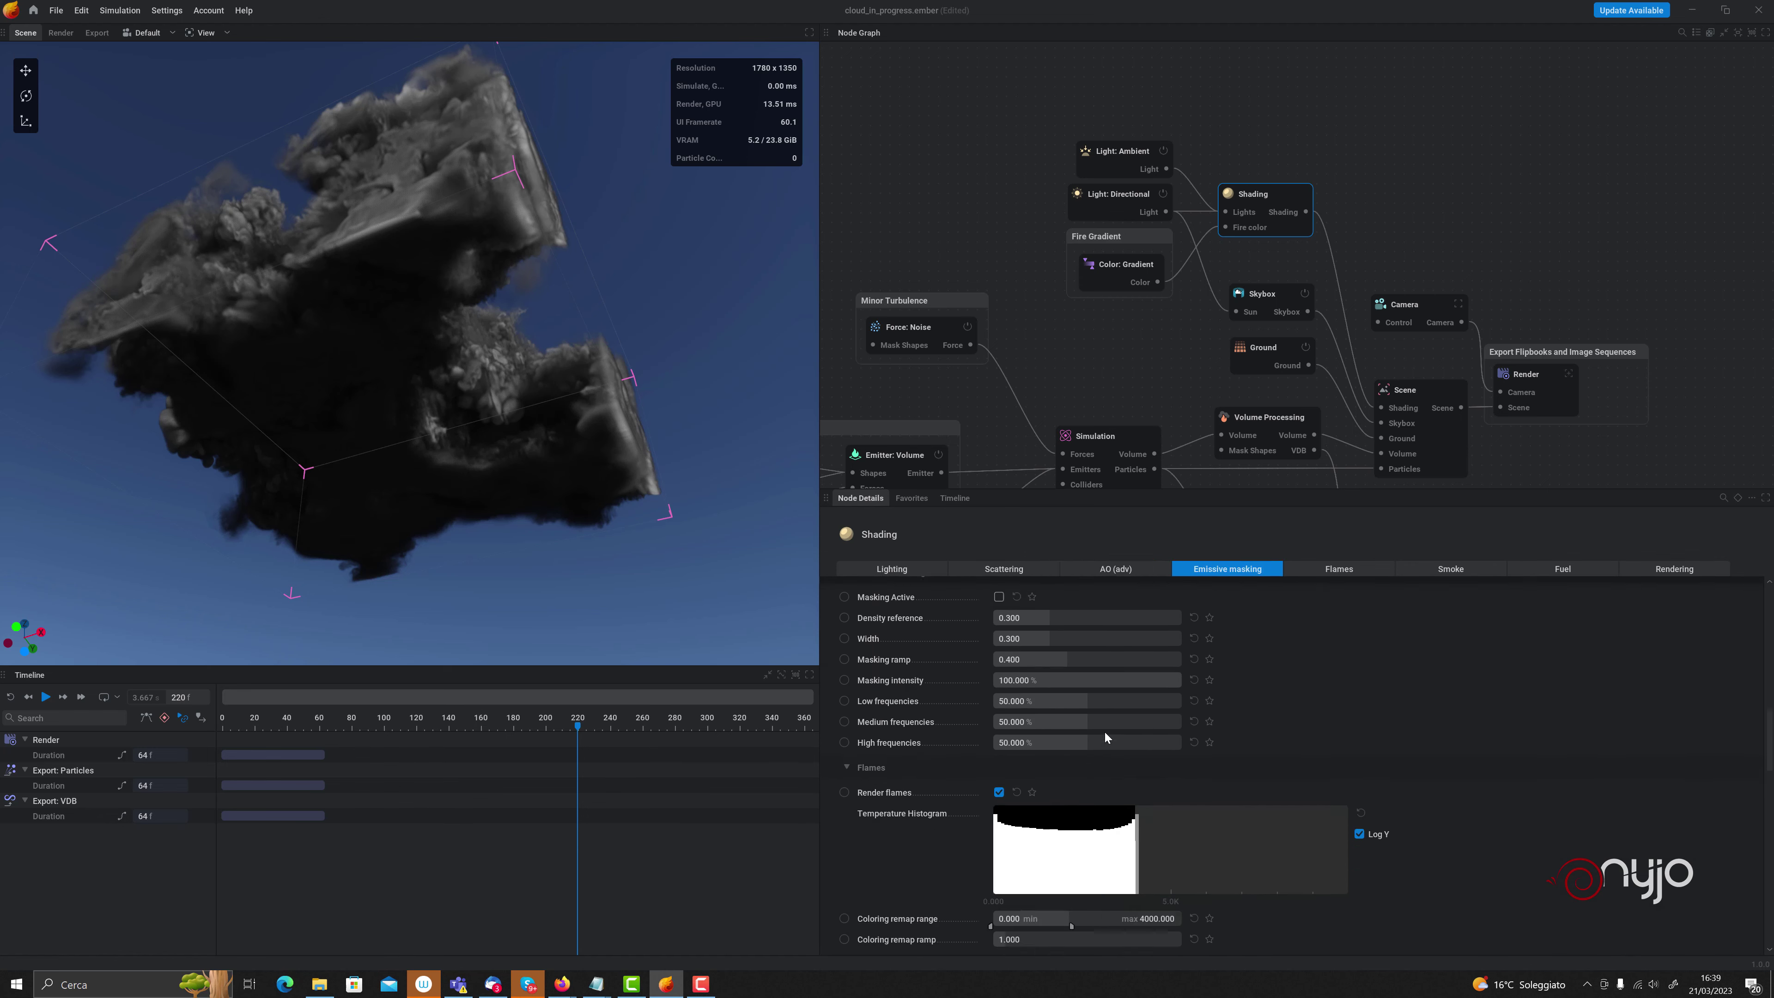
{"action": "scroll", "coordinate": [1105, 730], "scroll_direction": "down", "scroll_amount": 4}
{"action": "scroll", "coordinate": [1105, 731], "scroll_direction": "down", "scroll_amount": 3}
{"action": "scroll", "coordinate": [1105, 733], "scroll_direction": "down", "scroll_amount": 6}
{"action": "scroll", "coordinate": [1104, 733], "scroll_direction": "down", "scroll_amount": 1}
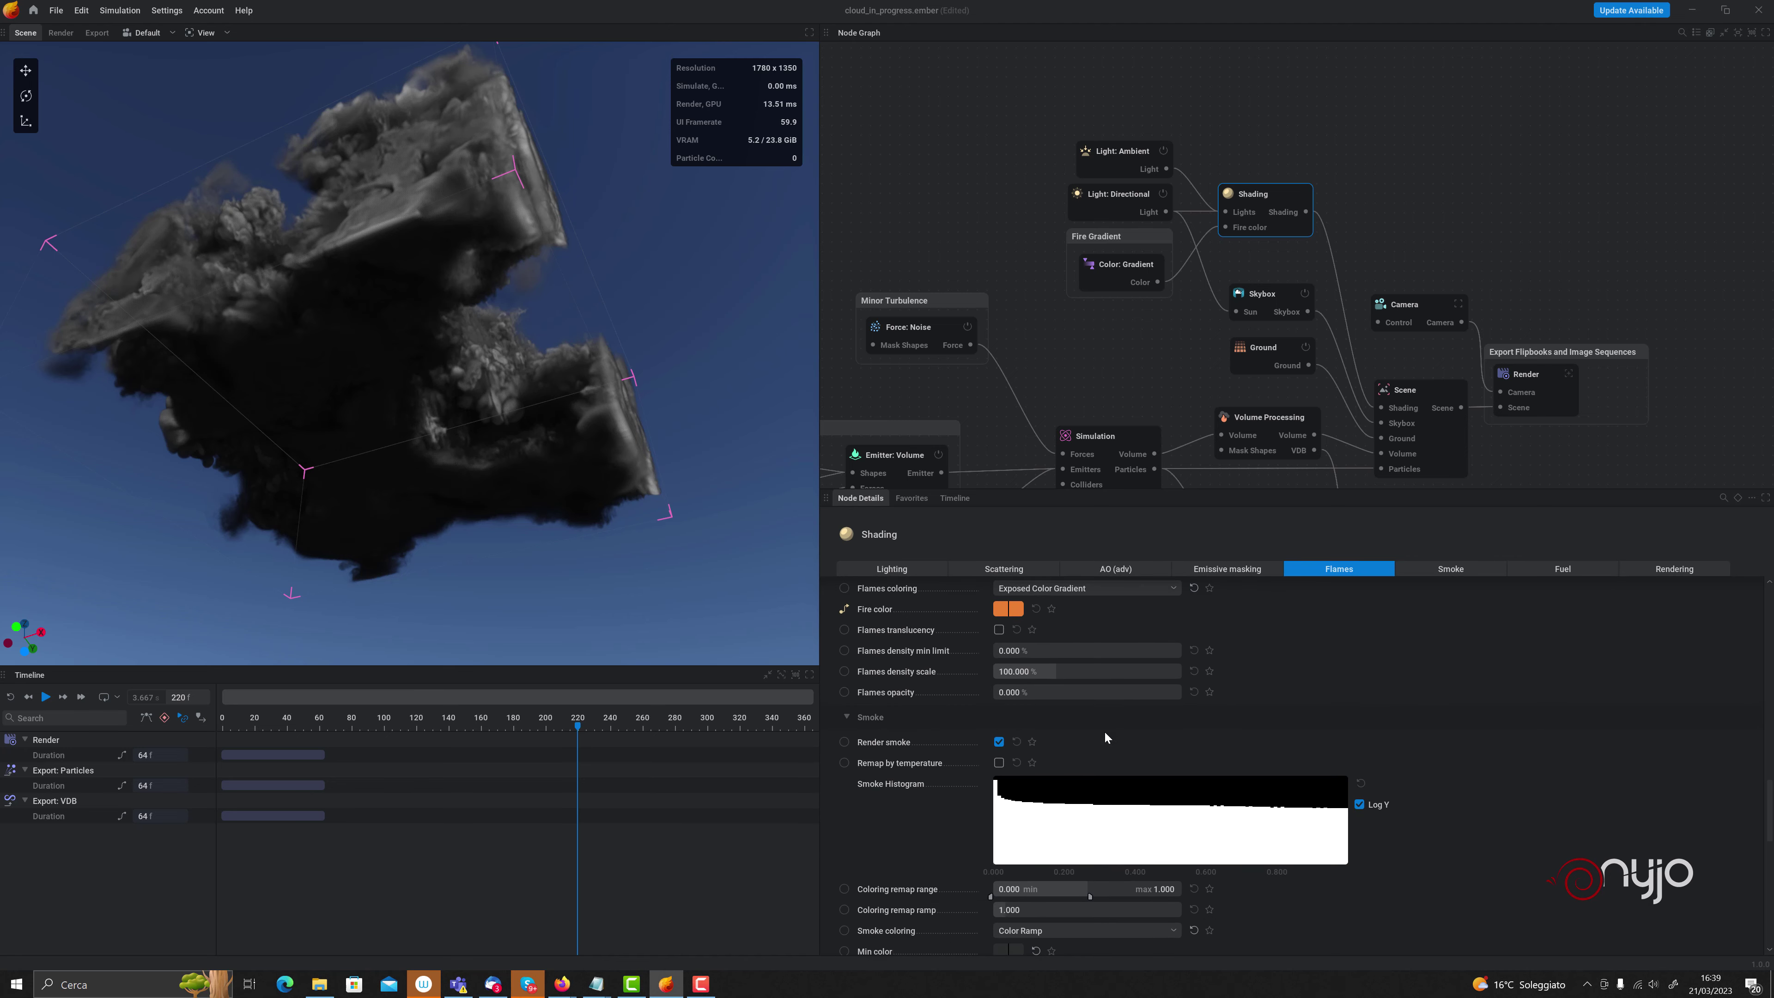
{"action": "scroll", "coordinate": [1105, 733], "scroll_direction": "down", "scroll_amount": 3}
{"action": "scroll", "coordinate": [1105, 733], "scroll_direction": "down", "scroll_amount": 3}
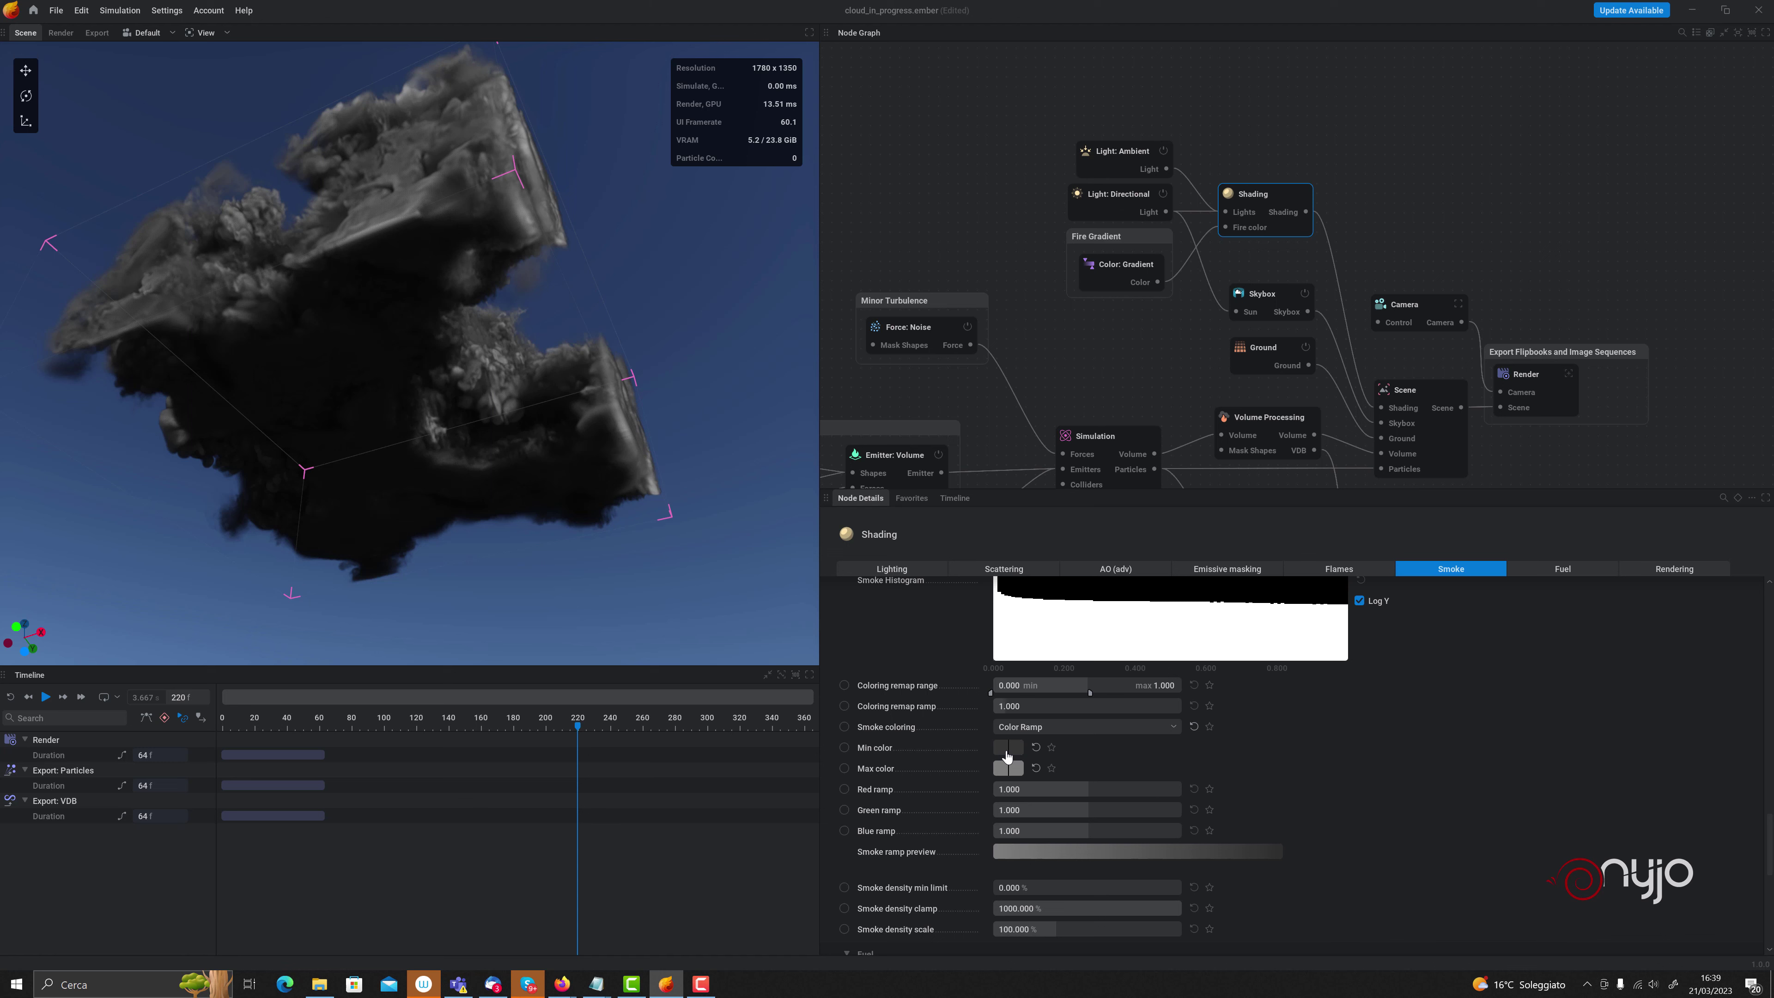
Set the smoke Min color to light grey
{"action": "left_click", "coordinate": [1007, 756]}
{"action": "left_click_drag", "start_coordinate": [1086, 727], "coordinate": [1072, 742]}
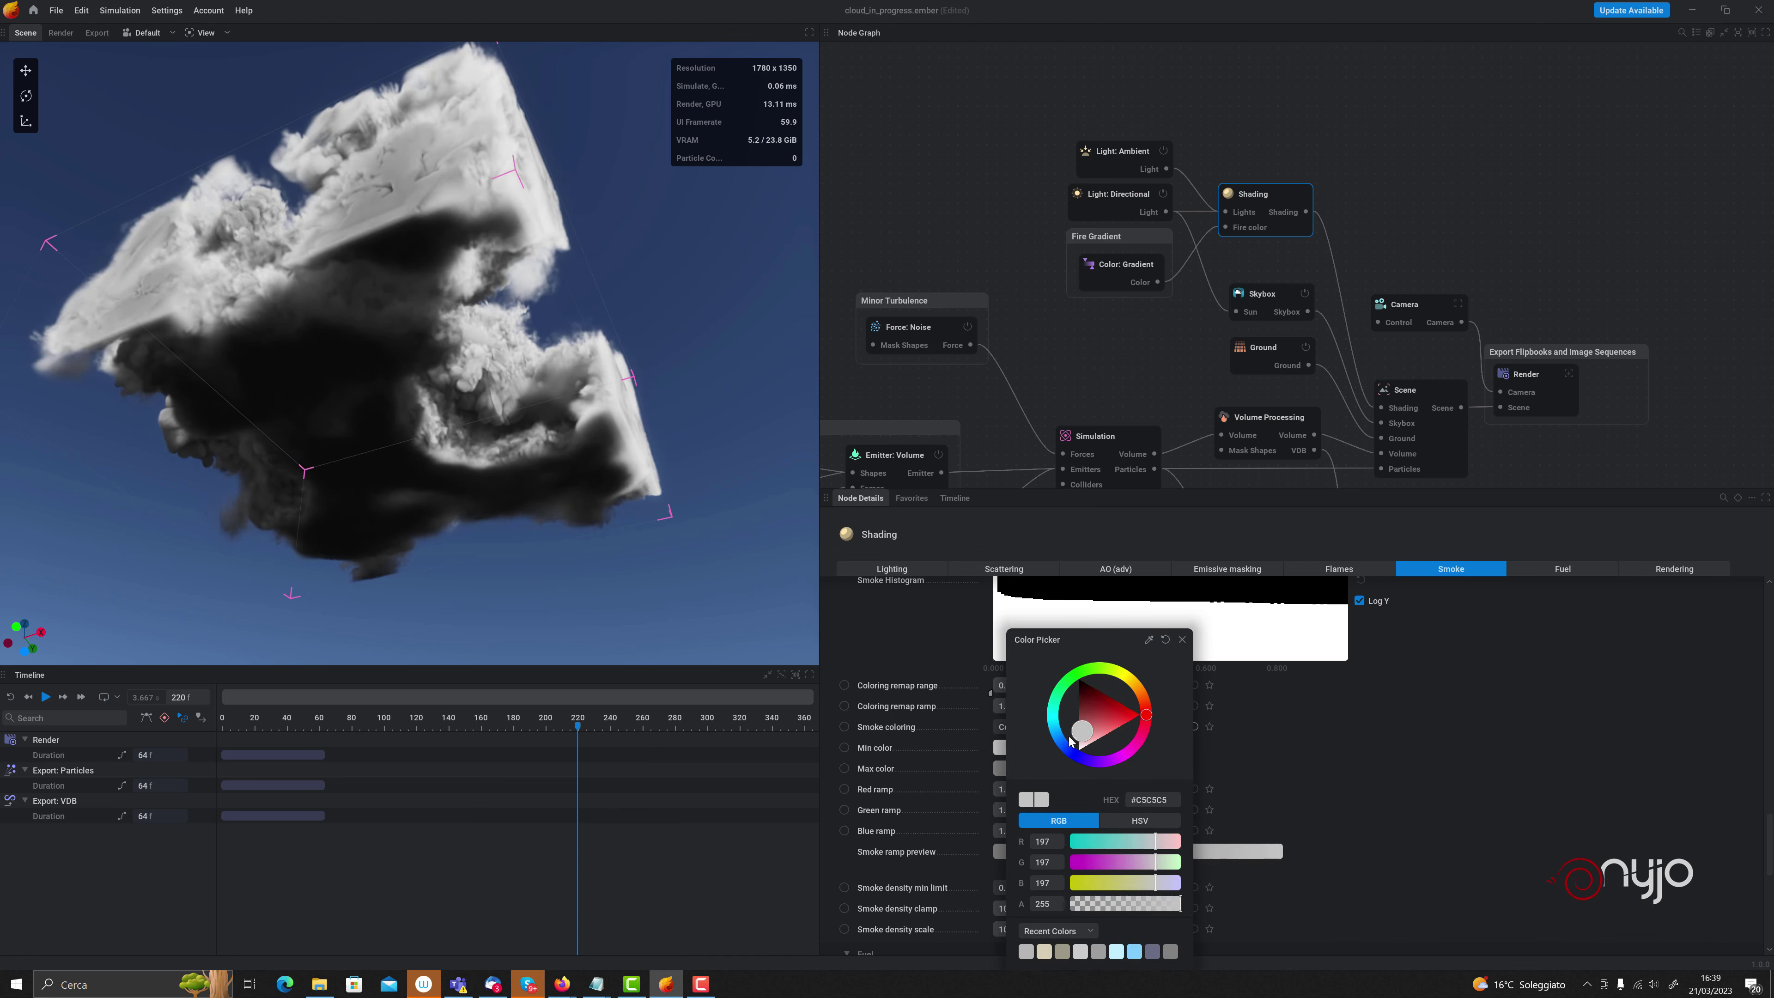
{"action": "left_click", "coordinate": [1372, 782]}
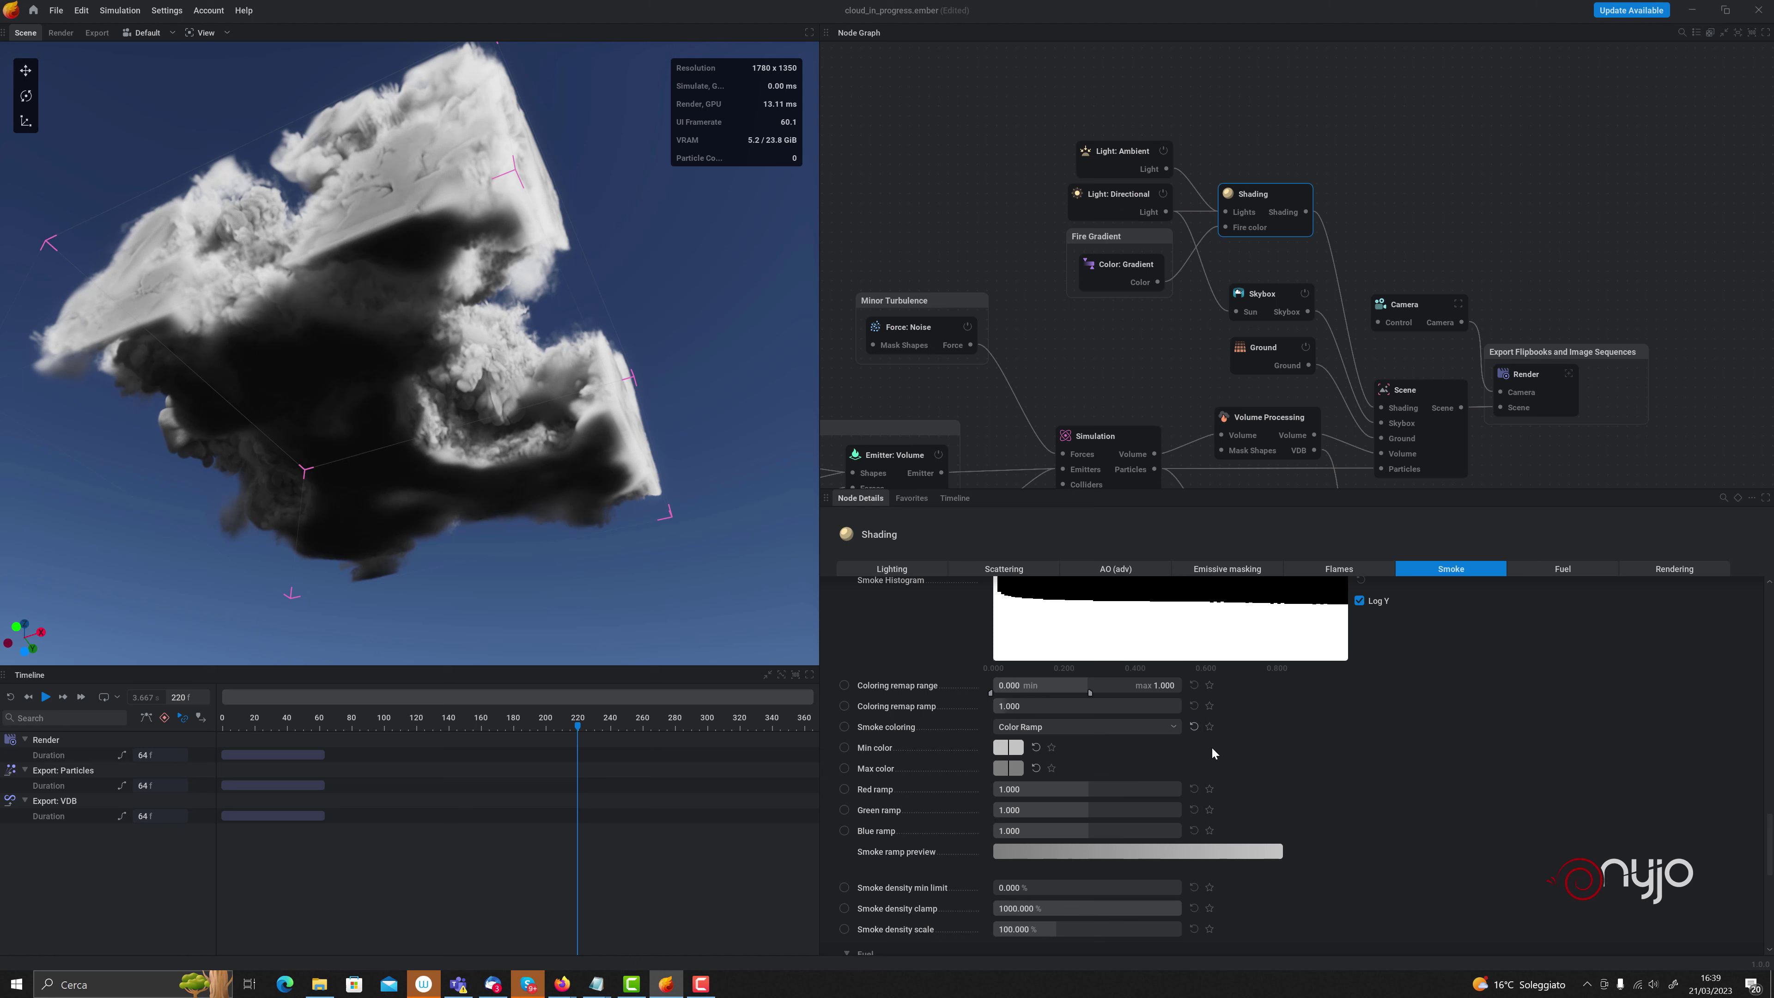
{"action": "scroll", "coordinate": [1284, 835], "scroll_direction": "down", "scroll_amount": 1}
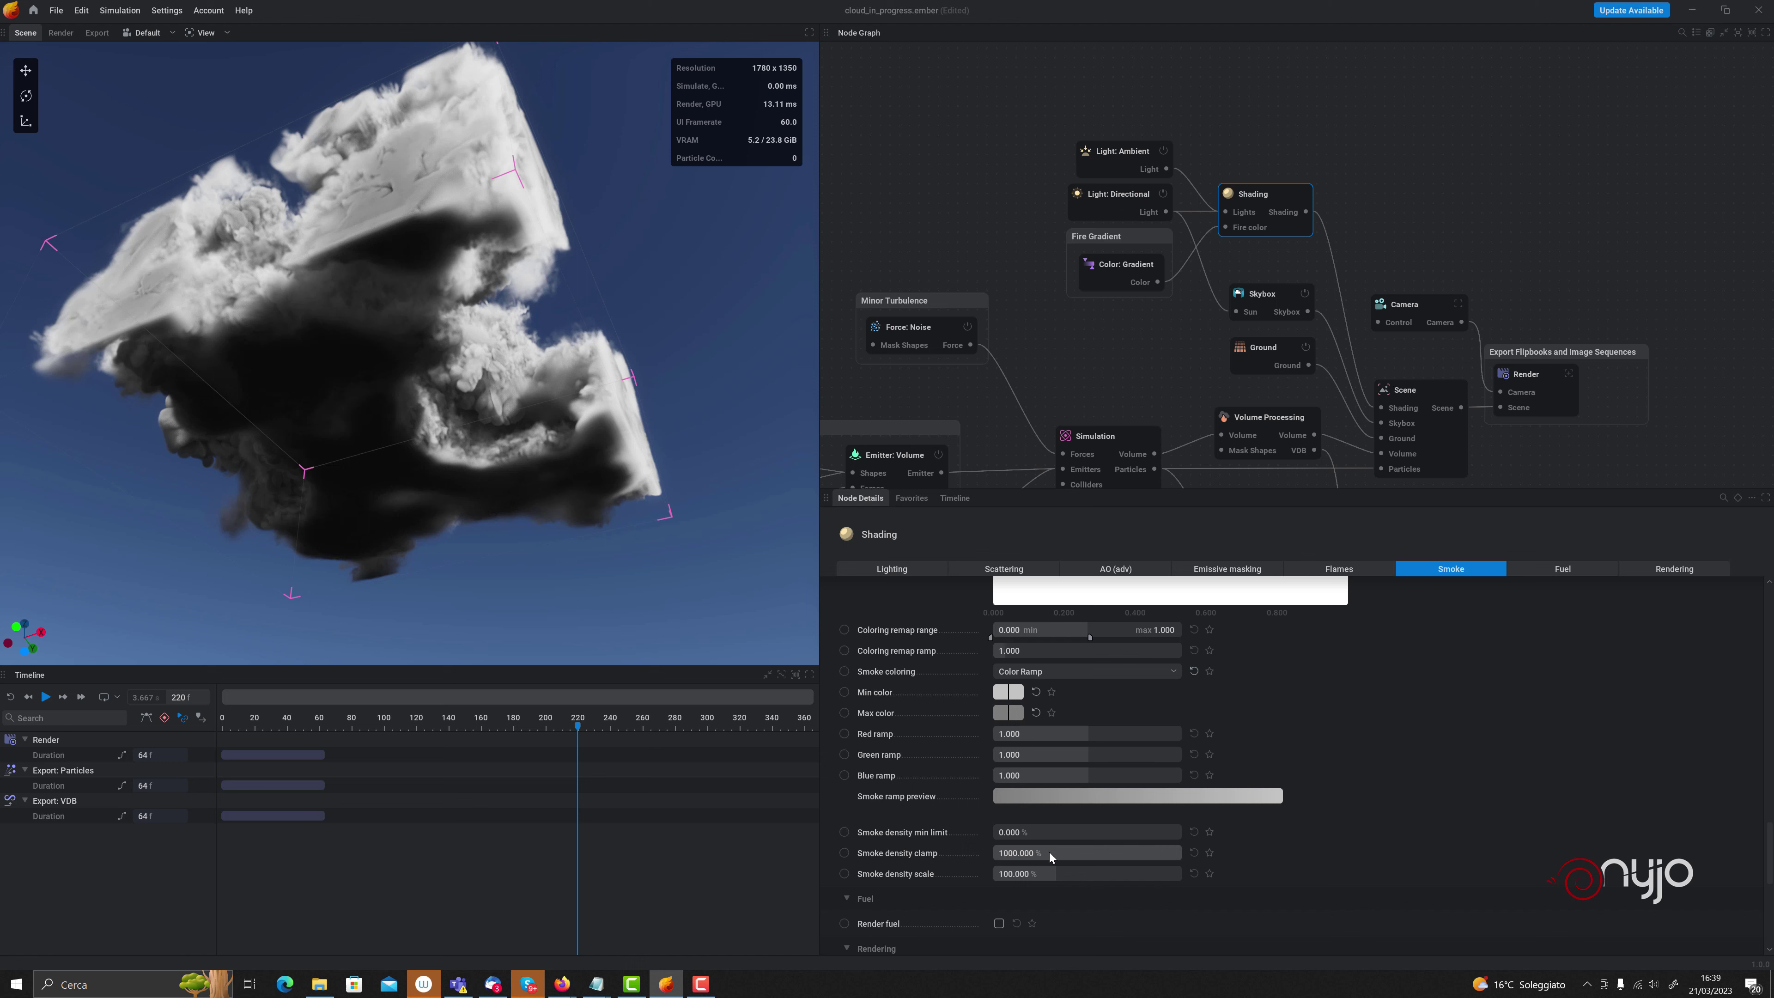
Set Smoke density scale to 35% and Smoke density min limit to 3%
{"action": "left_click", "coordinate": [1046, 873]}
{"action": "type", "text": "35"}
{"action": "key", "text": "Return"}
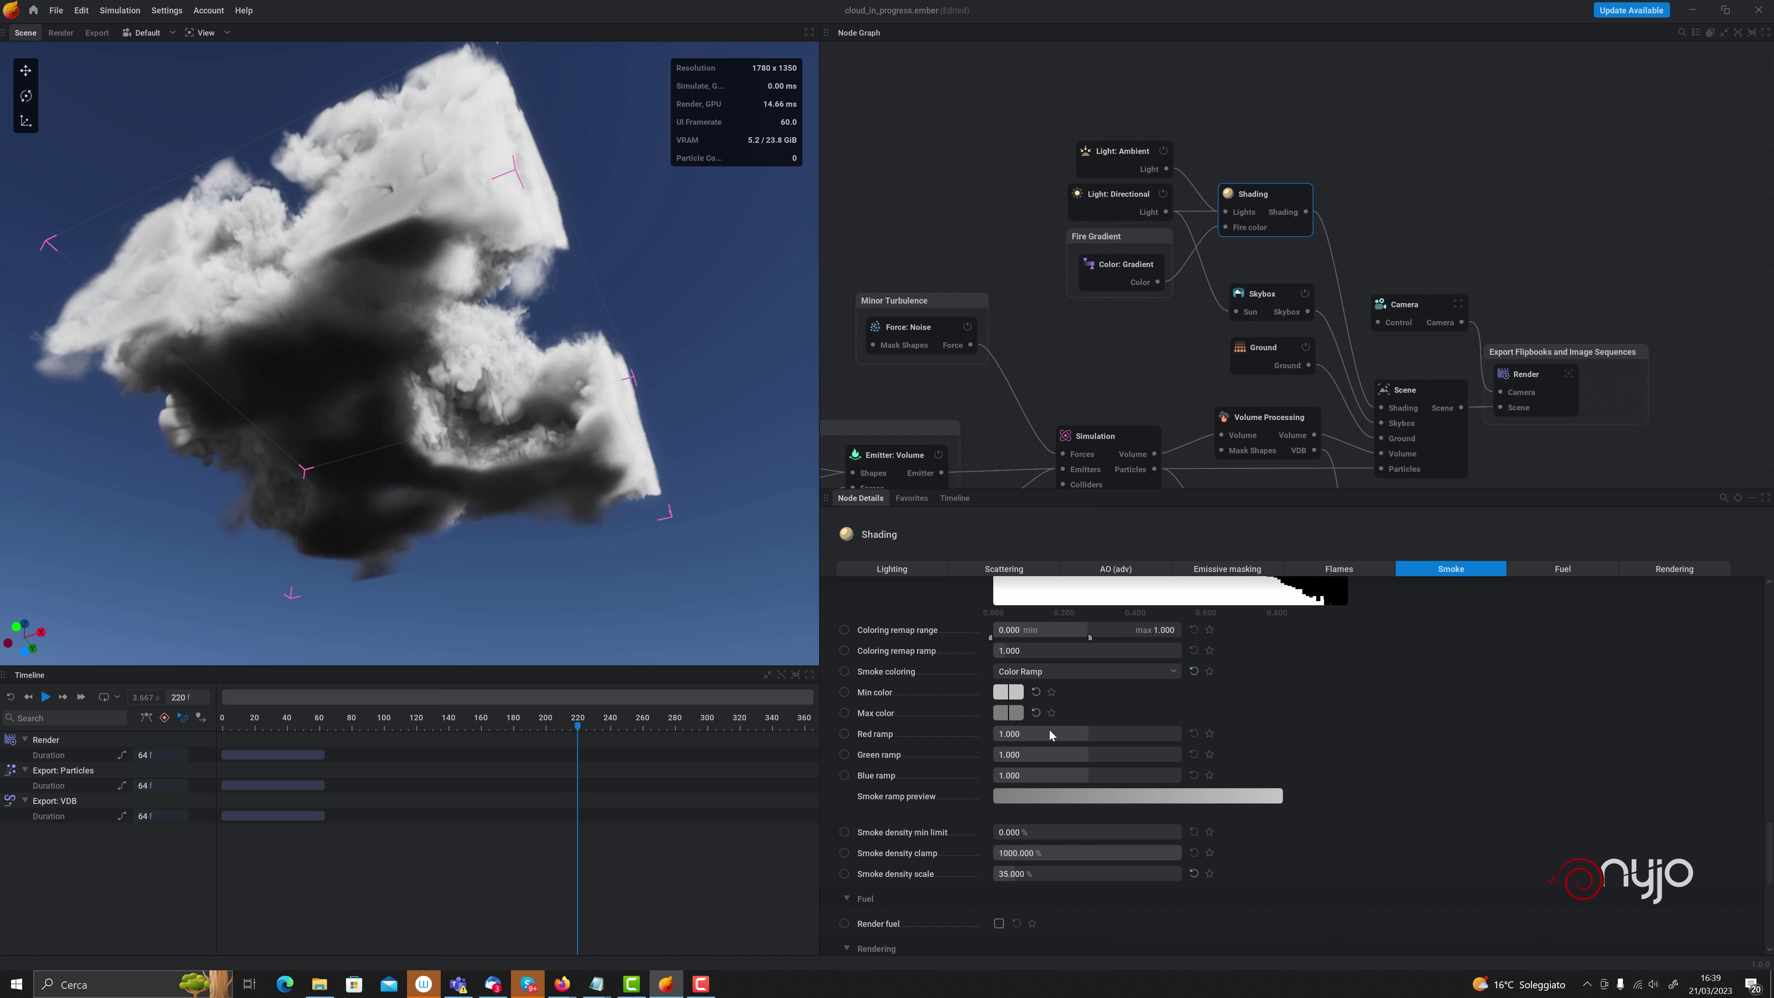
{"action": "left_click", "coordinate": [1045, 835]}
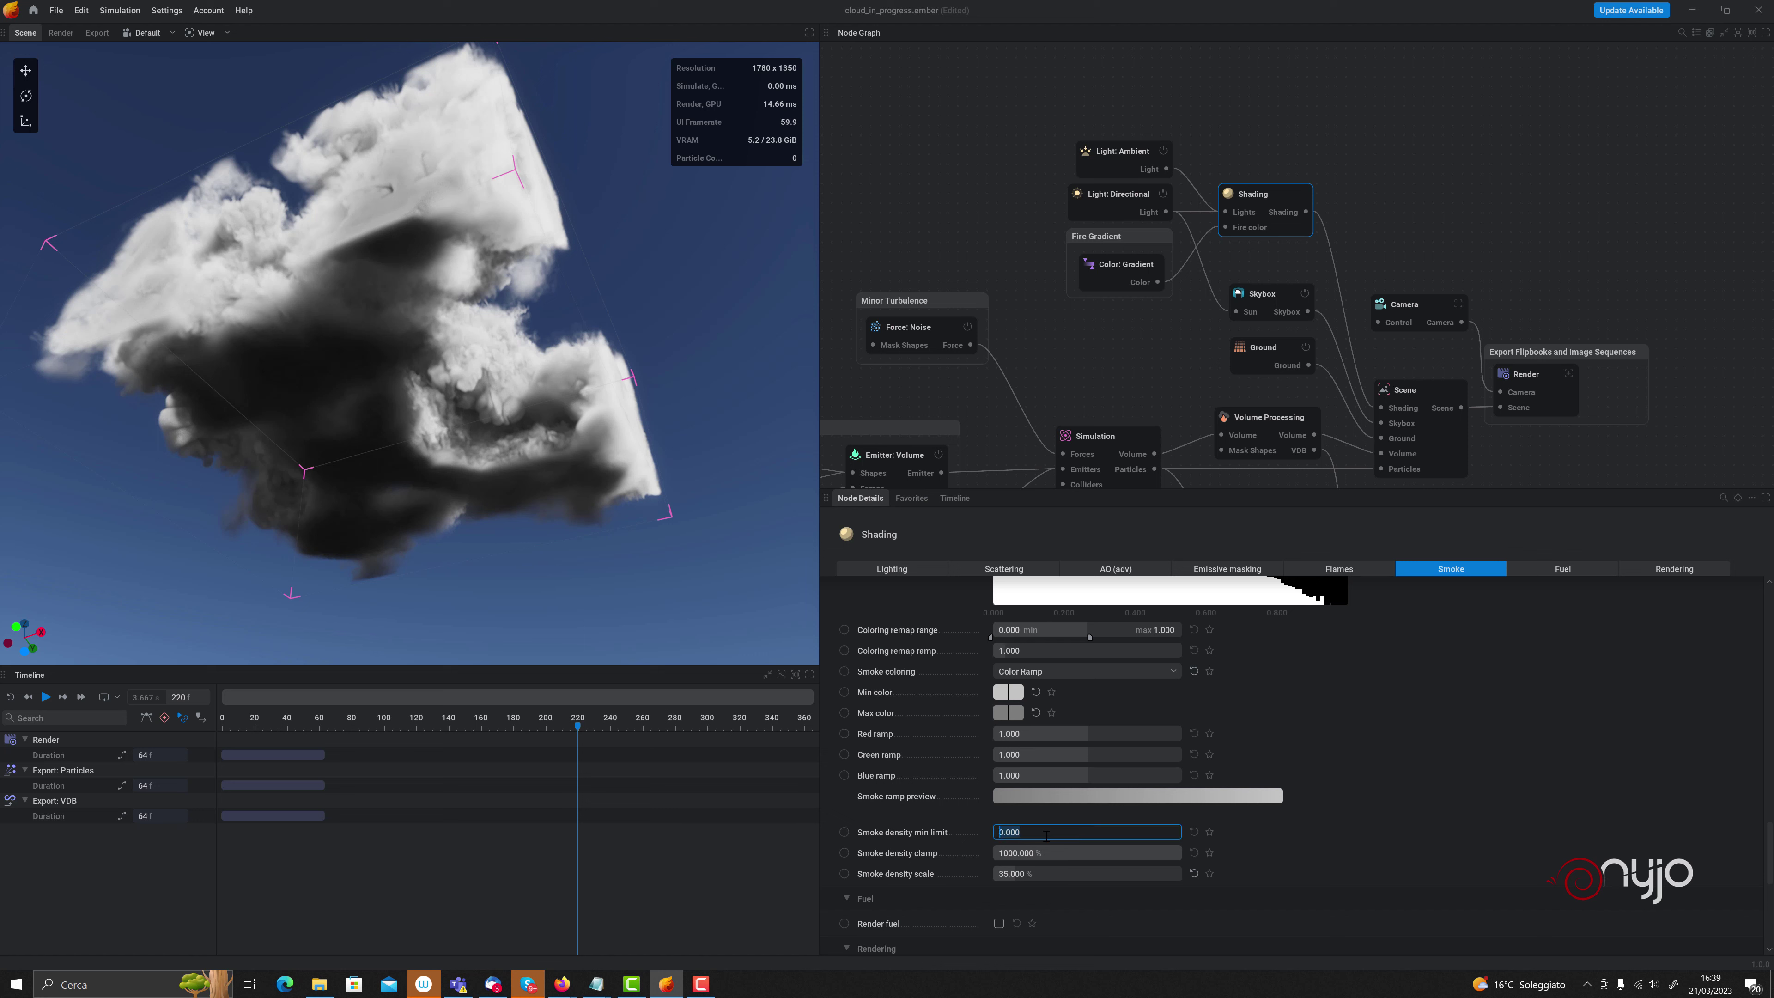
{"action": "type", "text": "3"}
{"action": "key", "text": "Return"}
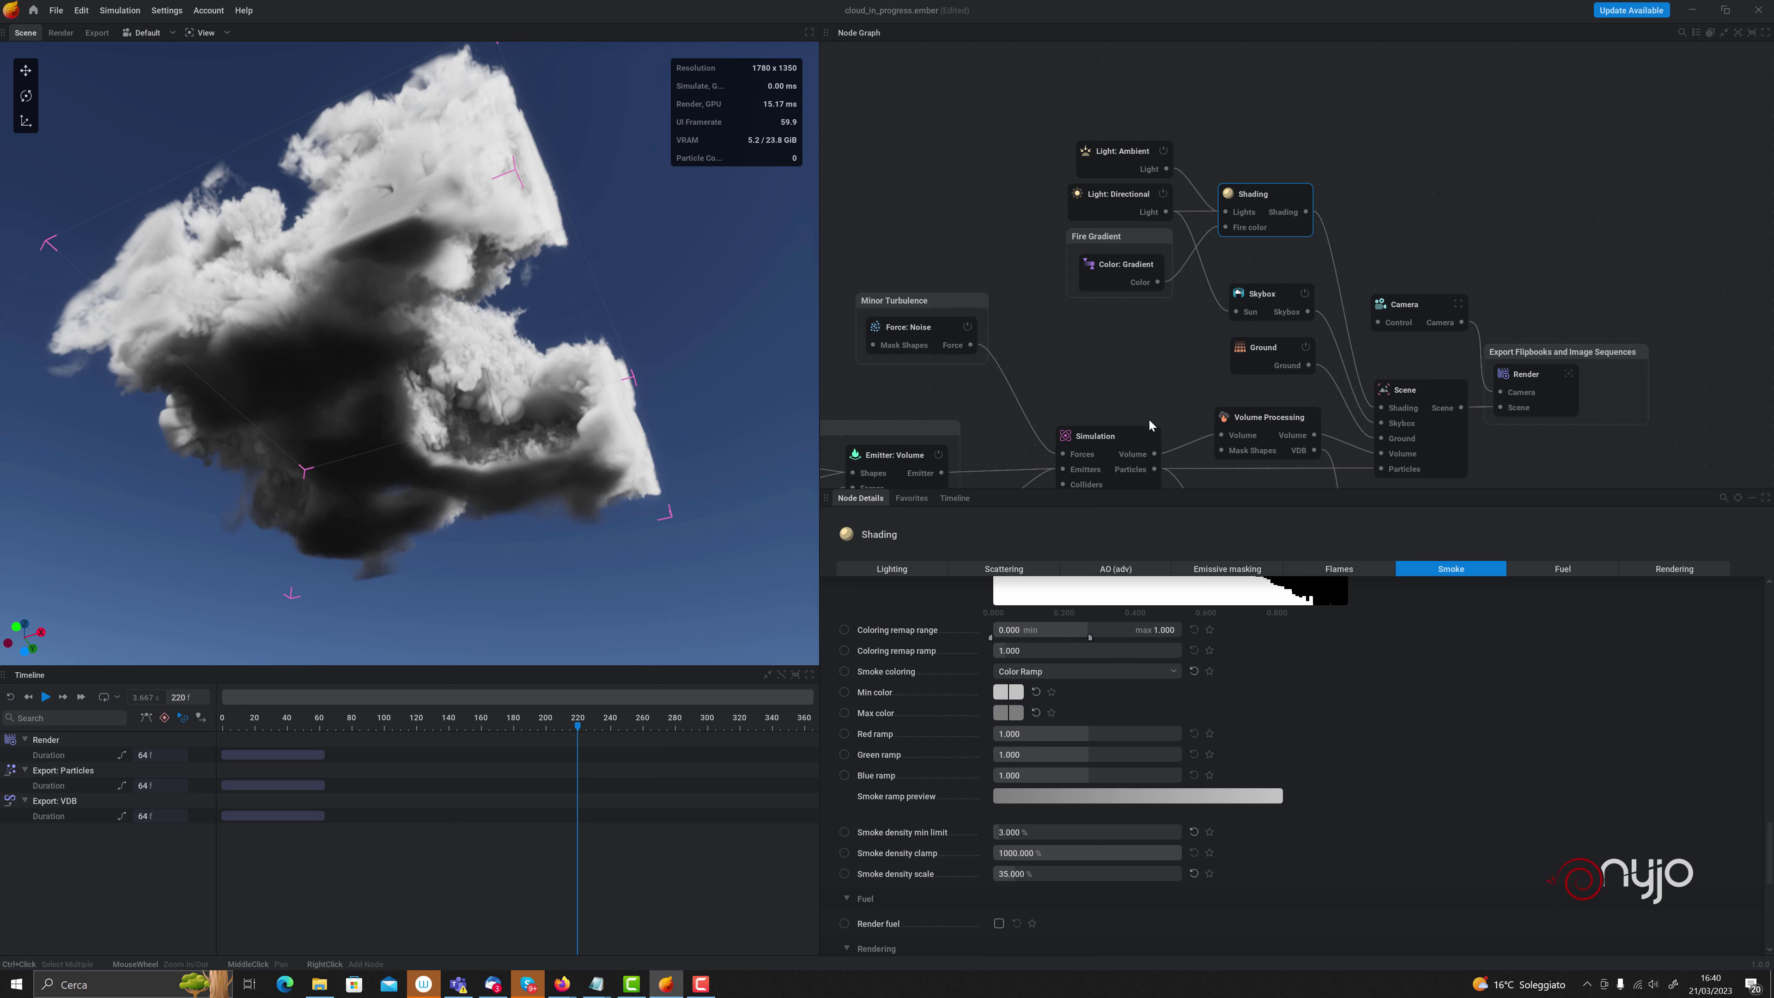
Select Volume Processing and set the Slicing Mask Z- ground width to about 0.667%
{"action": "middle_click_drag", "start_coordinate": [1150, 386], "coordinate": [1106, 305]}
{"action": "left_click", "coordinate": [1239, 340]}
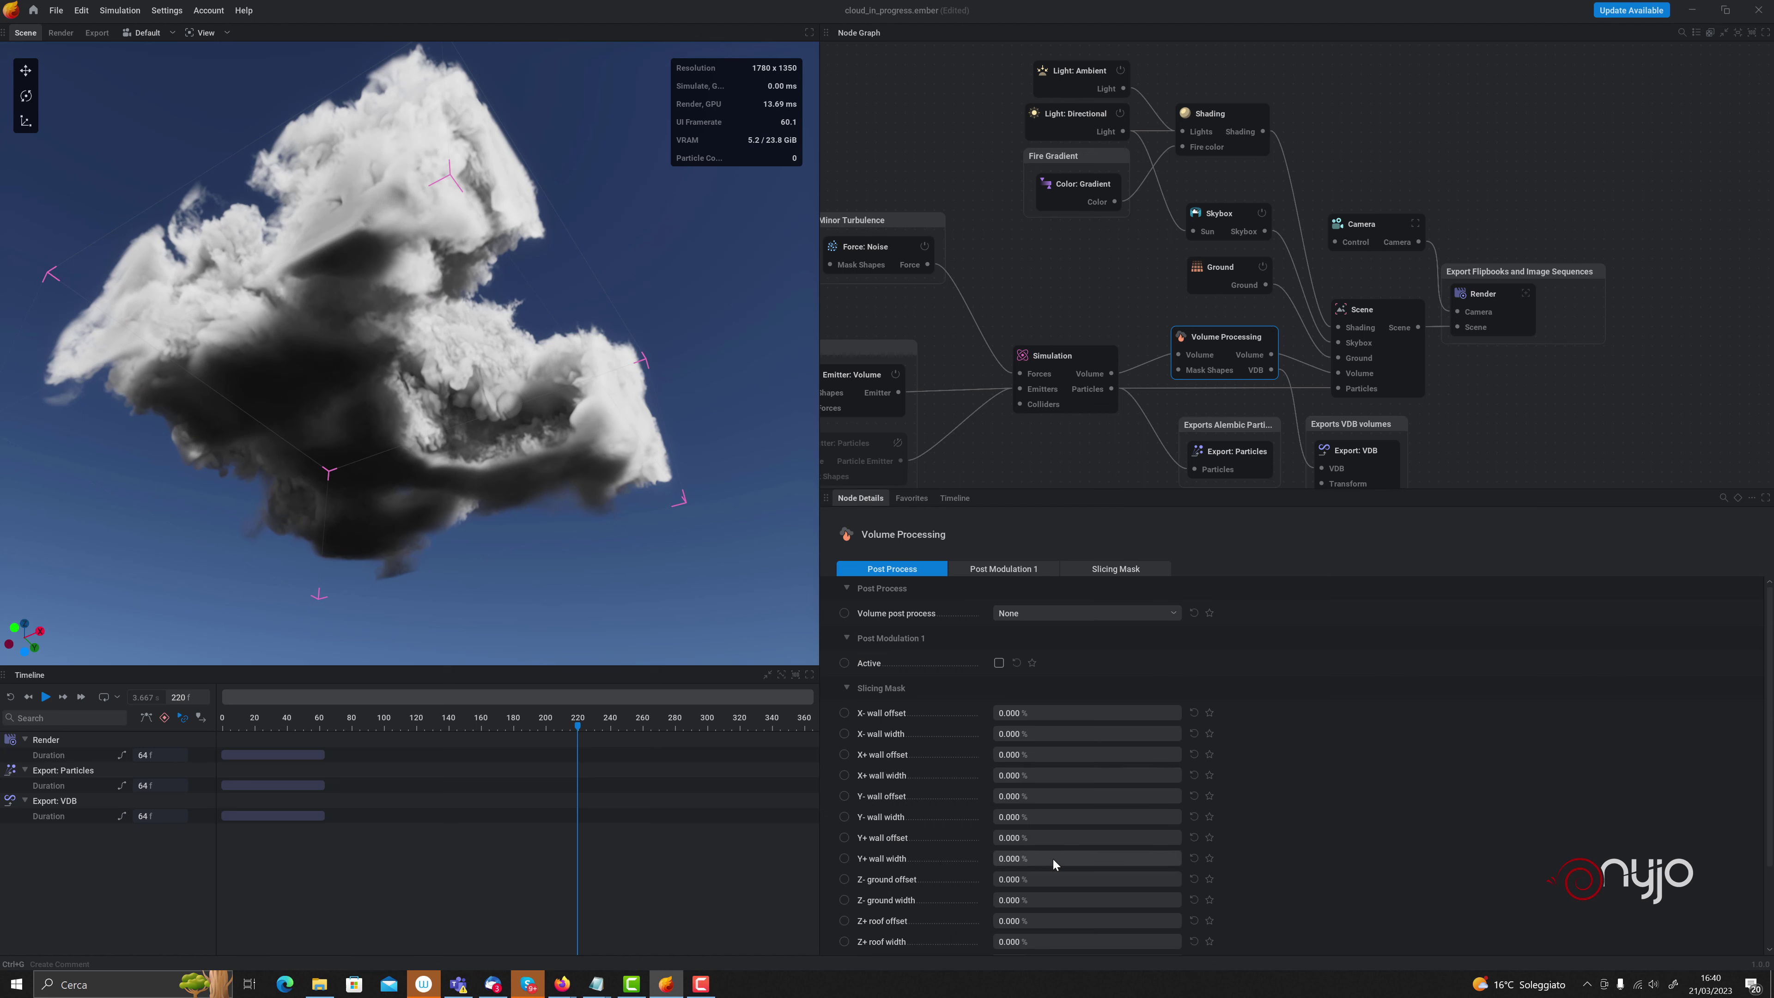
{"action": "scroll", "coordinate": [1052, 857], "scroll_direction": "down", "scroll_amount": 1}
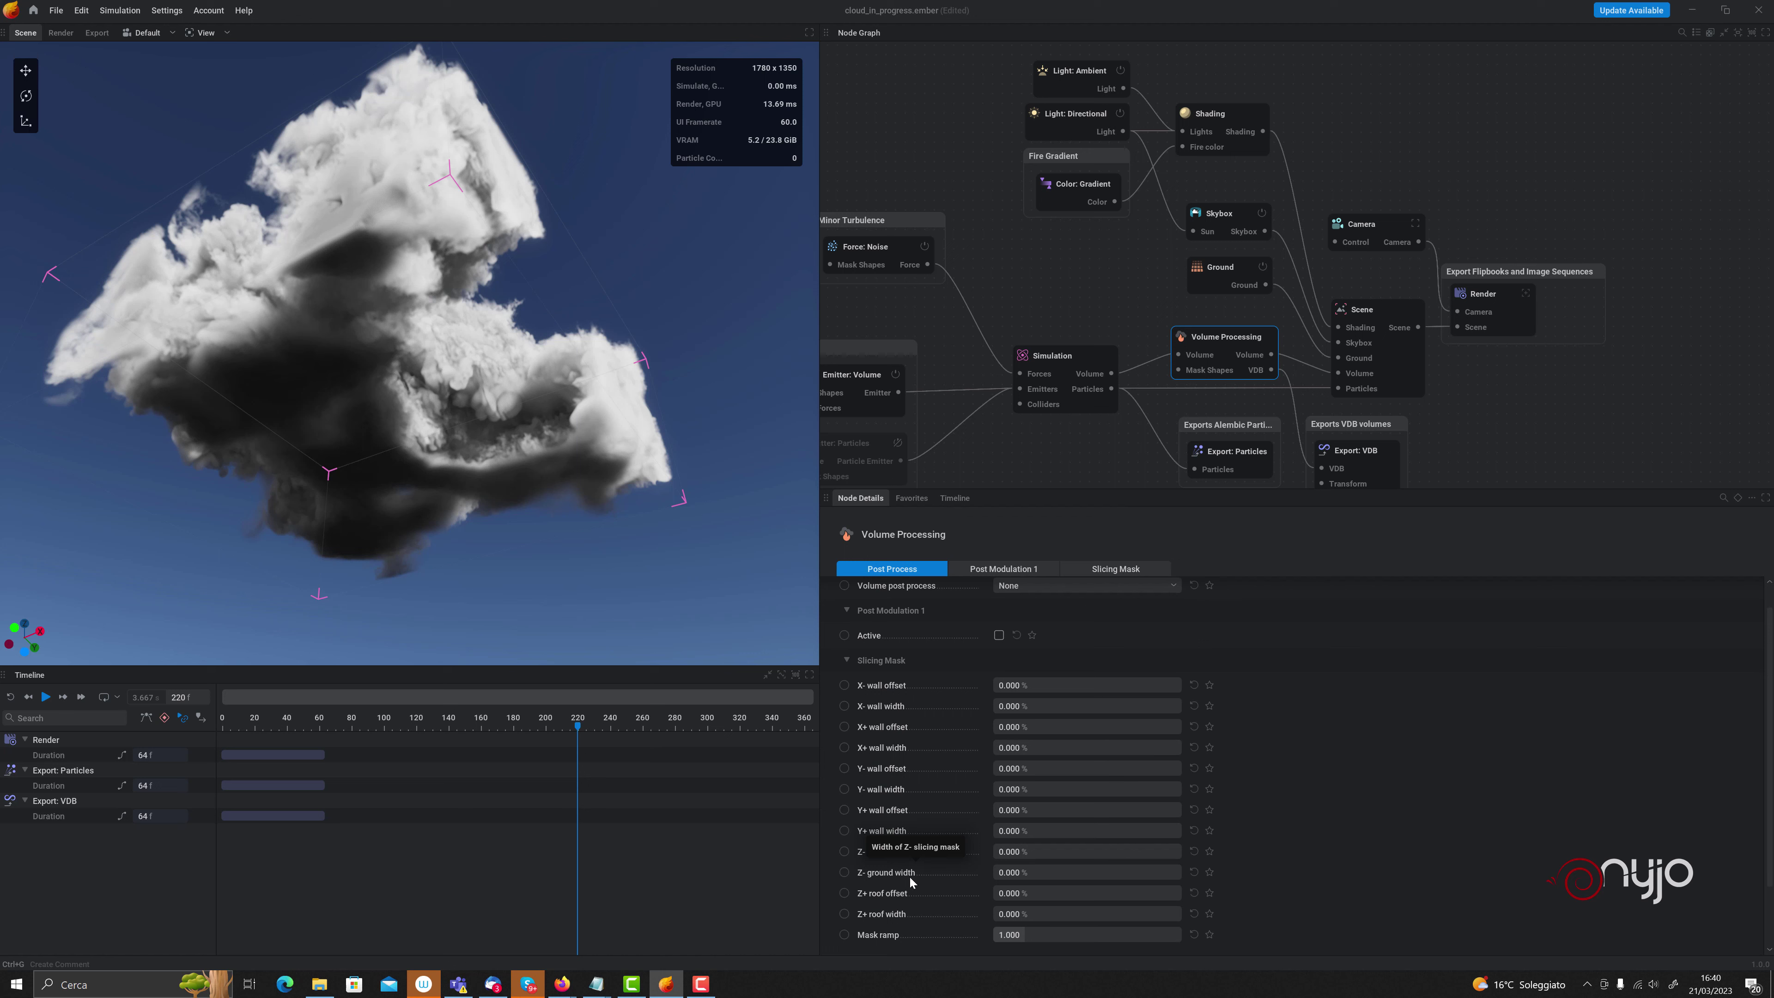
{"action": "double_click", "coordinate": [1044, 874]}
{"action": "type", "text": "2.5"}
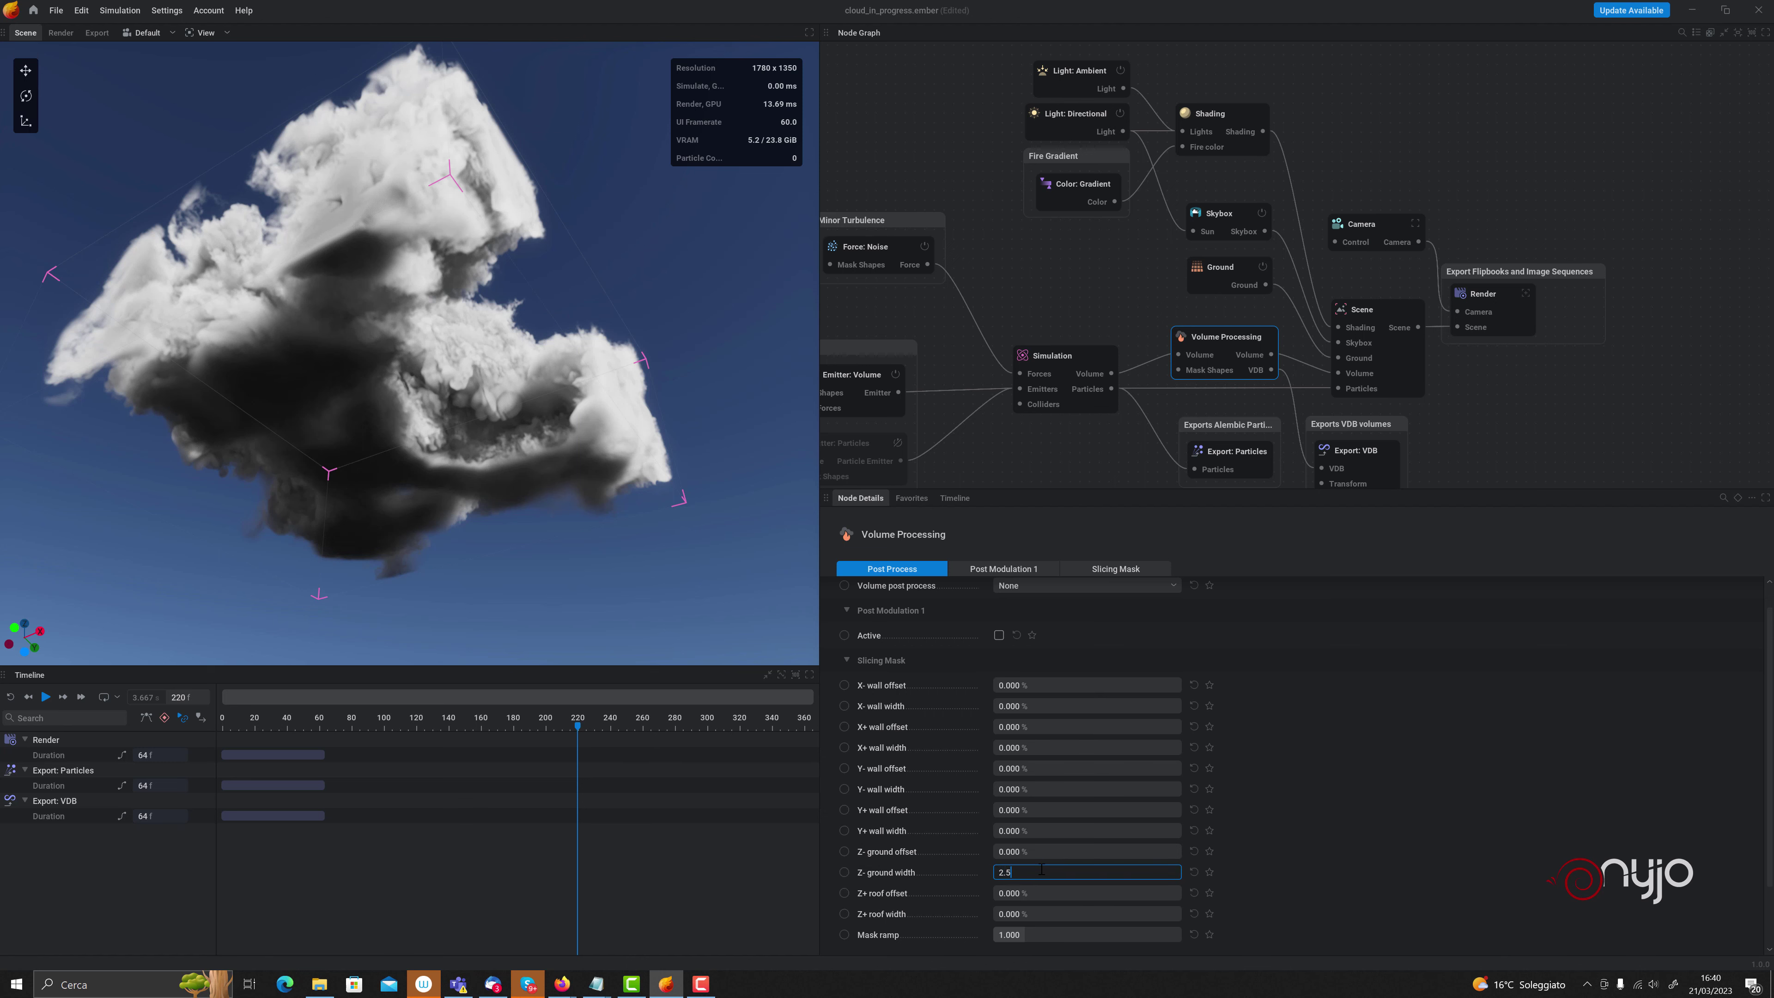
{"action": "key", "text": "Return"}
{"action": "mouse_move", "coordinate": [357, 429]}
{"action": "left_mouse_down"}
{"action": "mouse_move", "coordinate": [454, 286]}
{"action": "mouse_move", "coordinate": [343, 496]}
{"action": "left_mouse_up"}
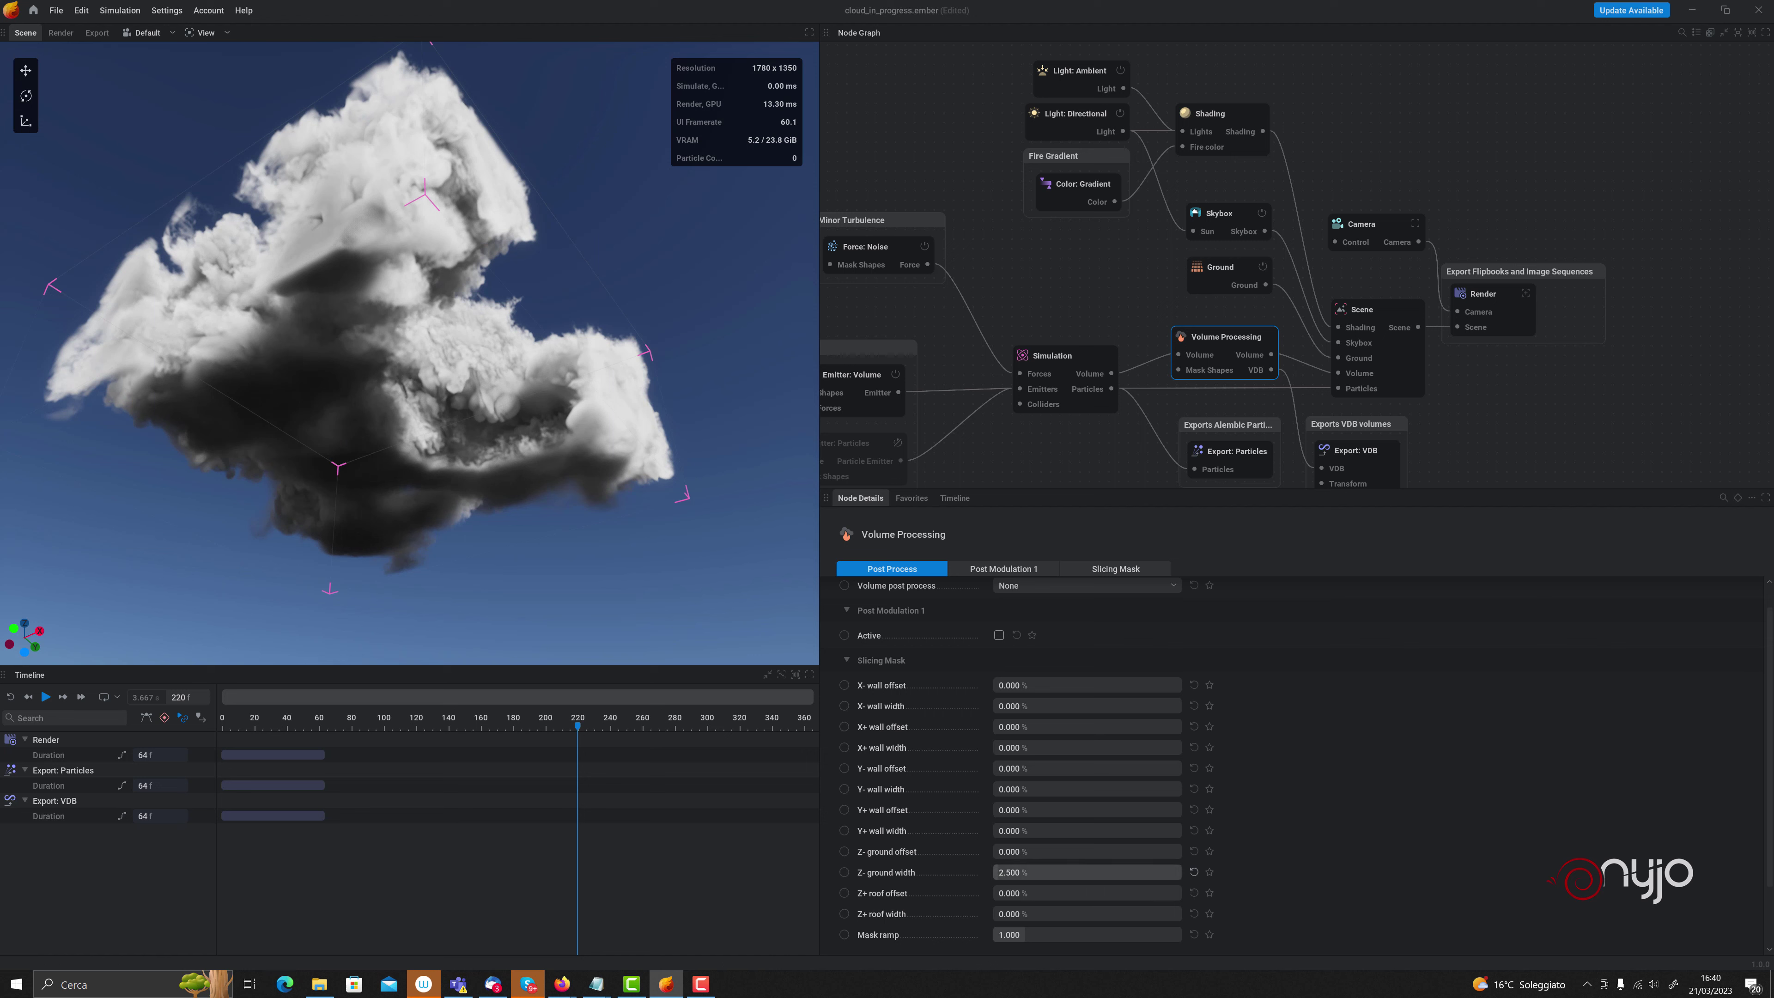
{"action": "key", "text": "ctrl+z"}
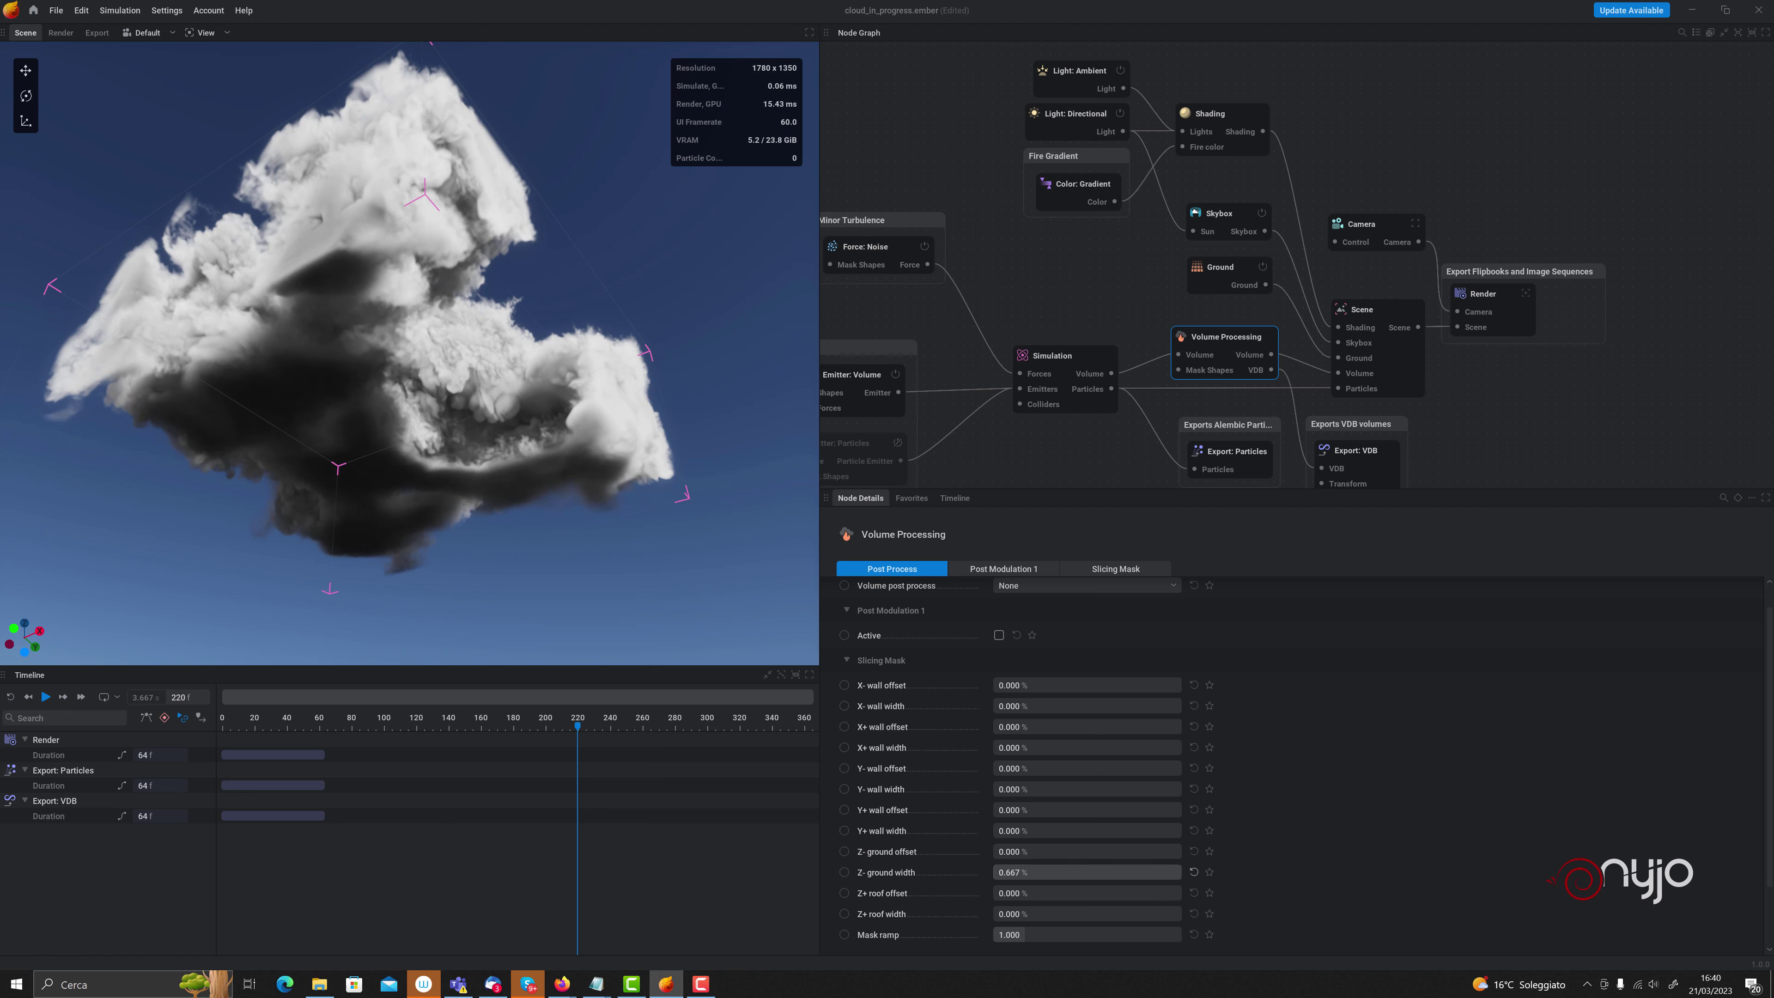
{"action": "key", "text": "ctrl+z"}
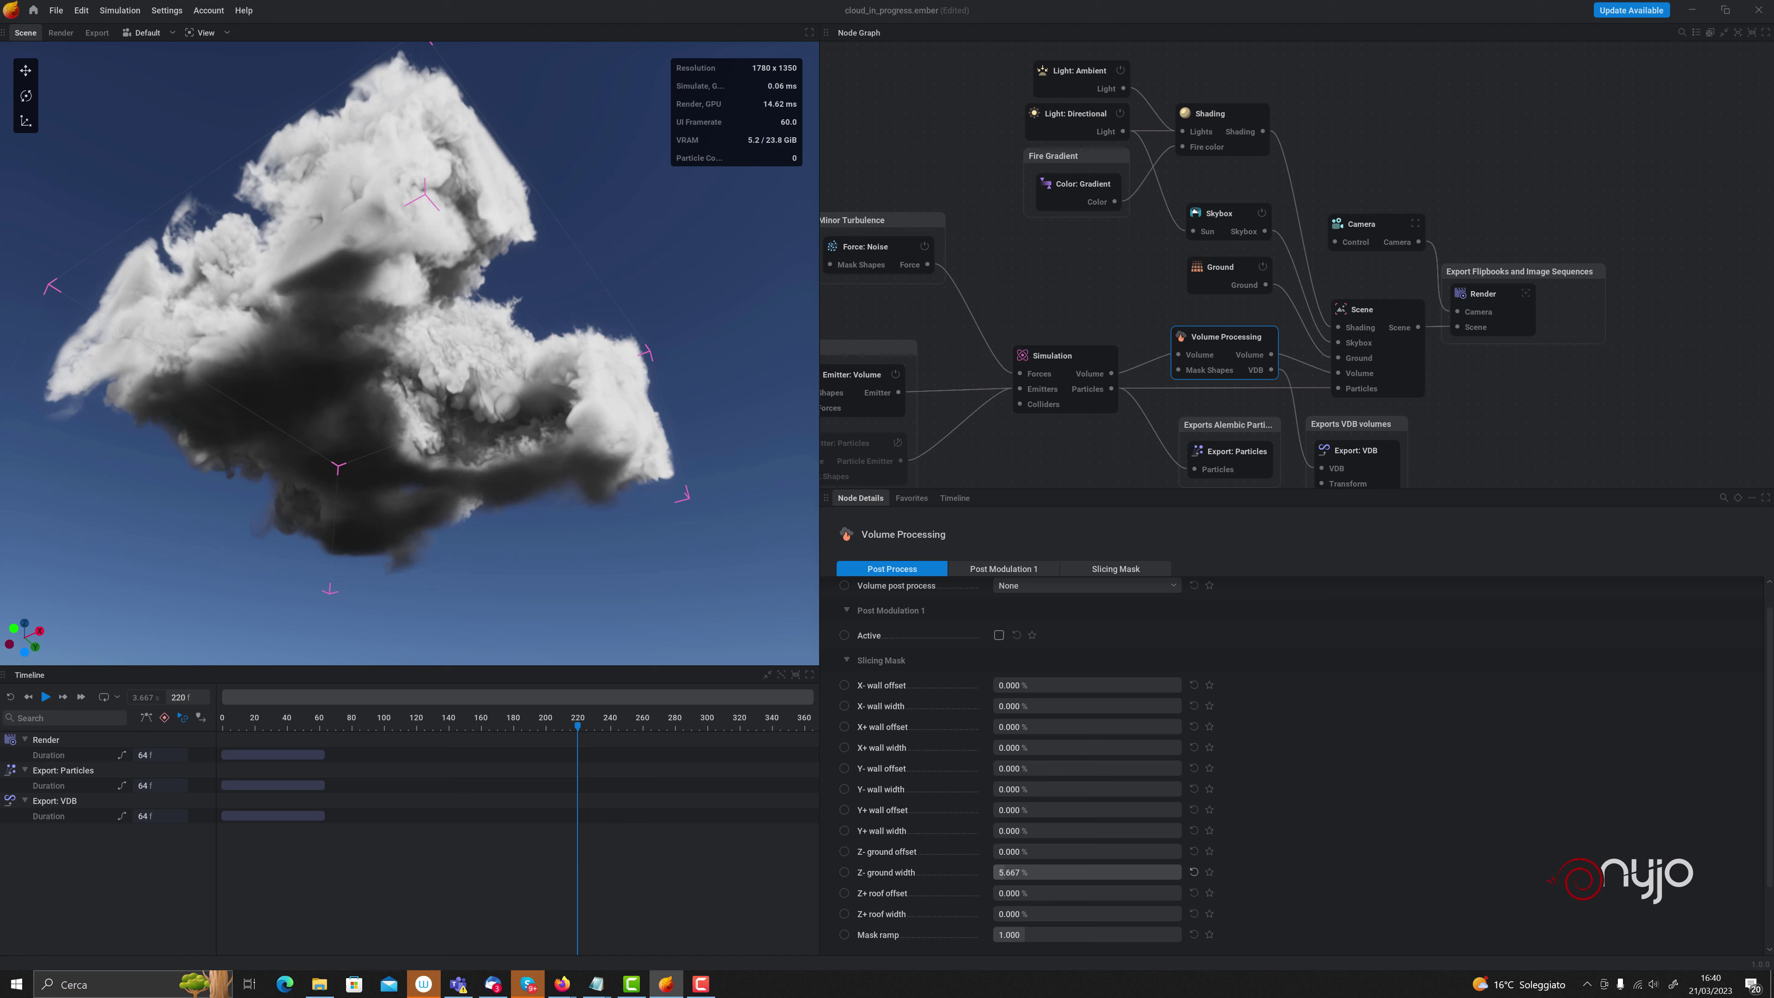
{"action": "key", "text": "ctrl+z"}
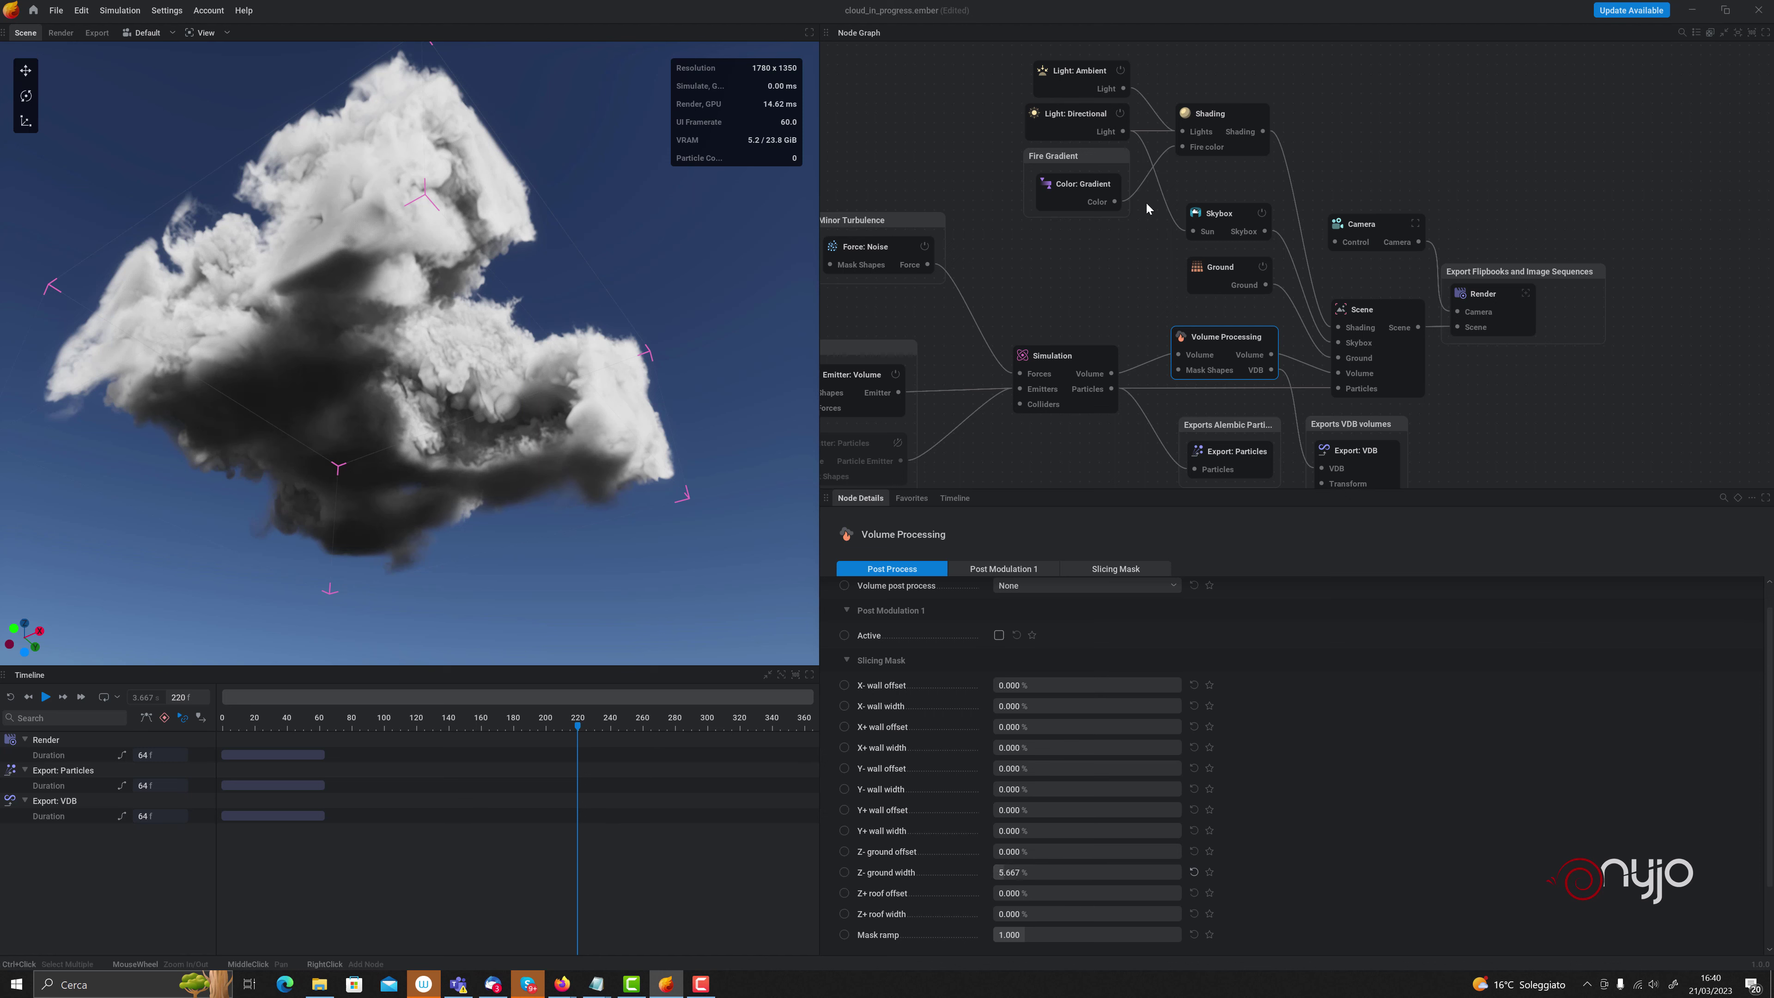
In the Shading node, set the smoke Min color to RGB 130, 130, 130
{"action": "left_click", "coordinate": [1219, 123]}
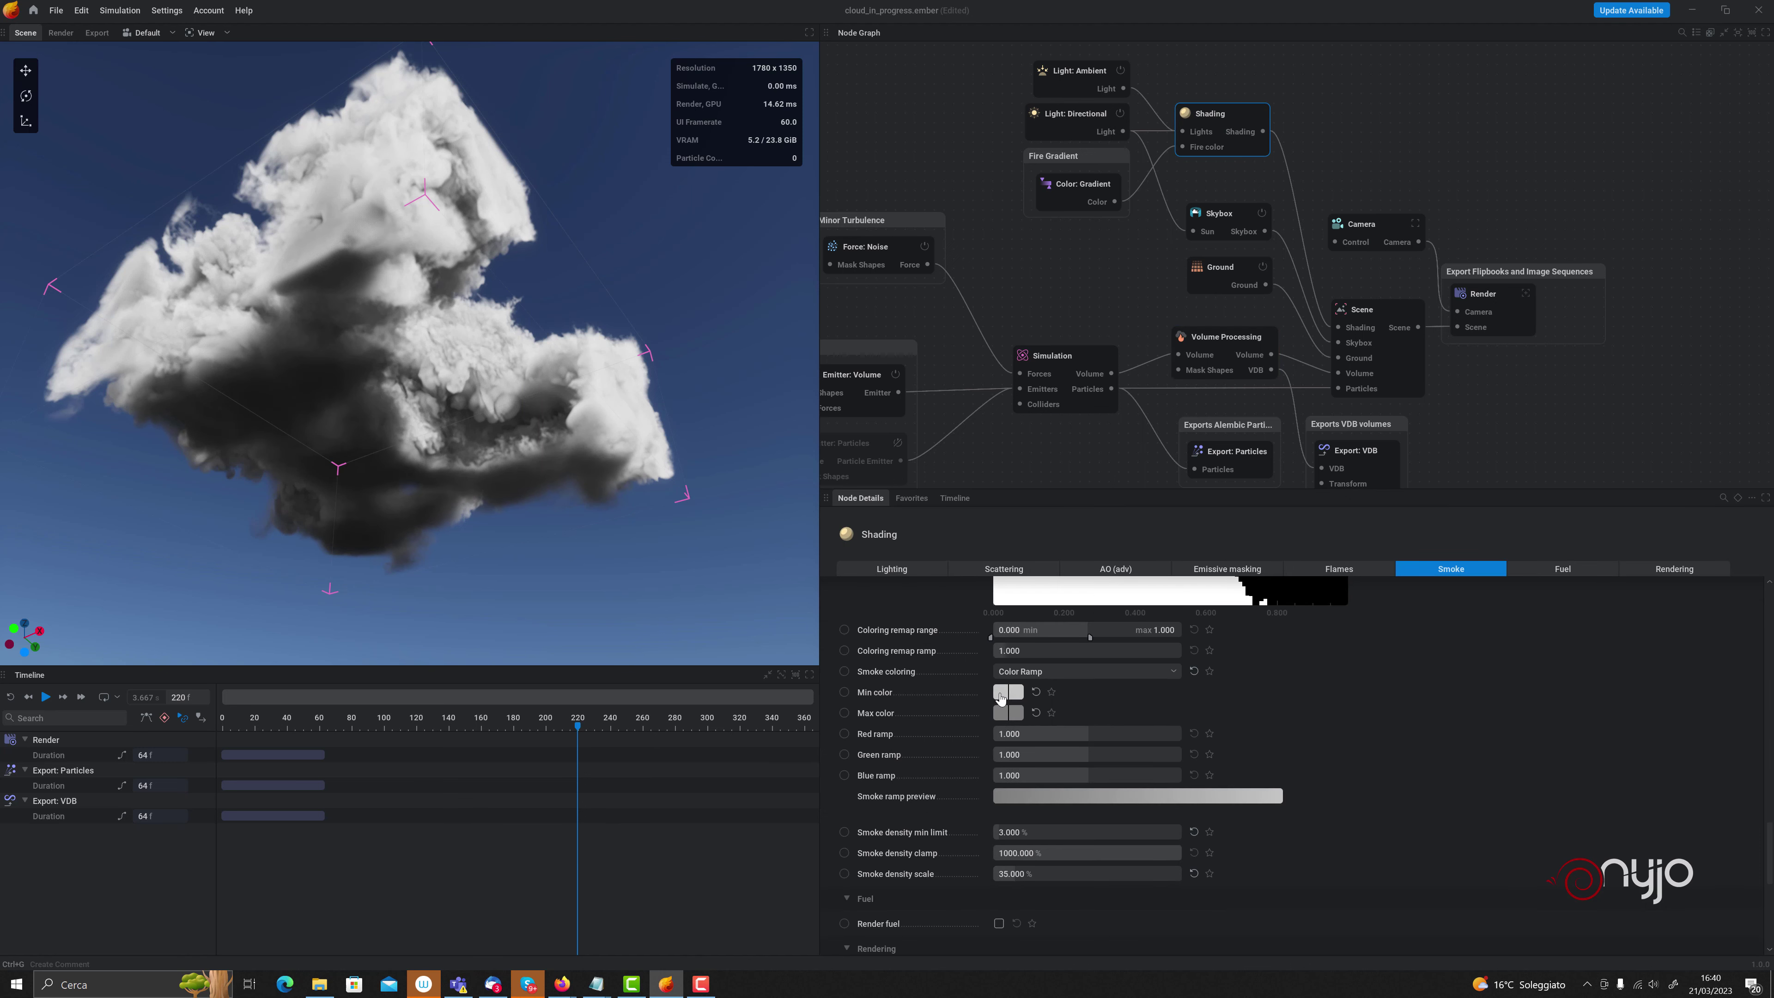
{"action": "left_click", "coordinate": [1008, 712]}
{"action": "double_click", "coordinate": [1056, 846]}
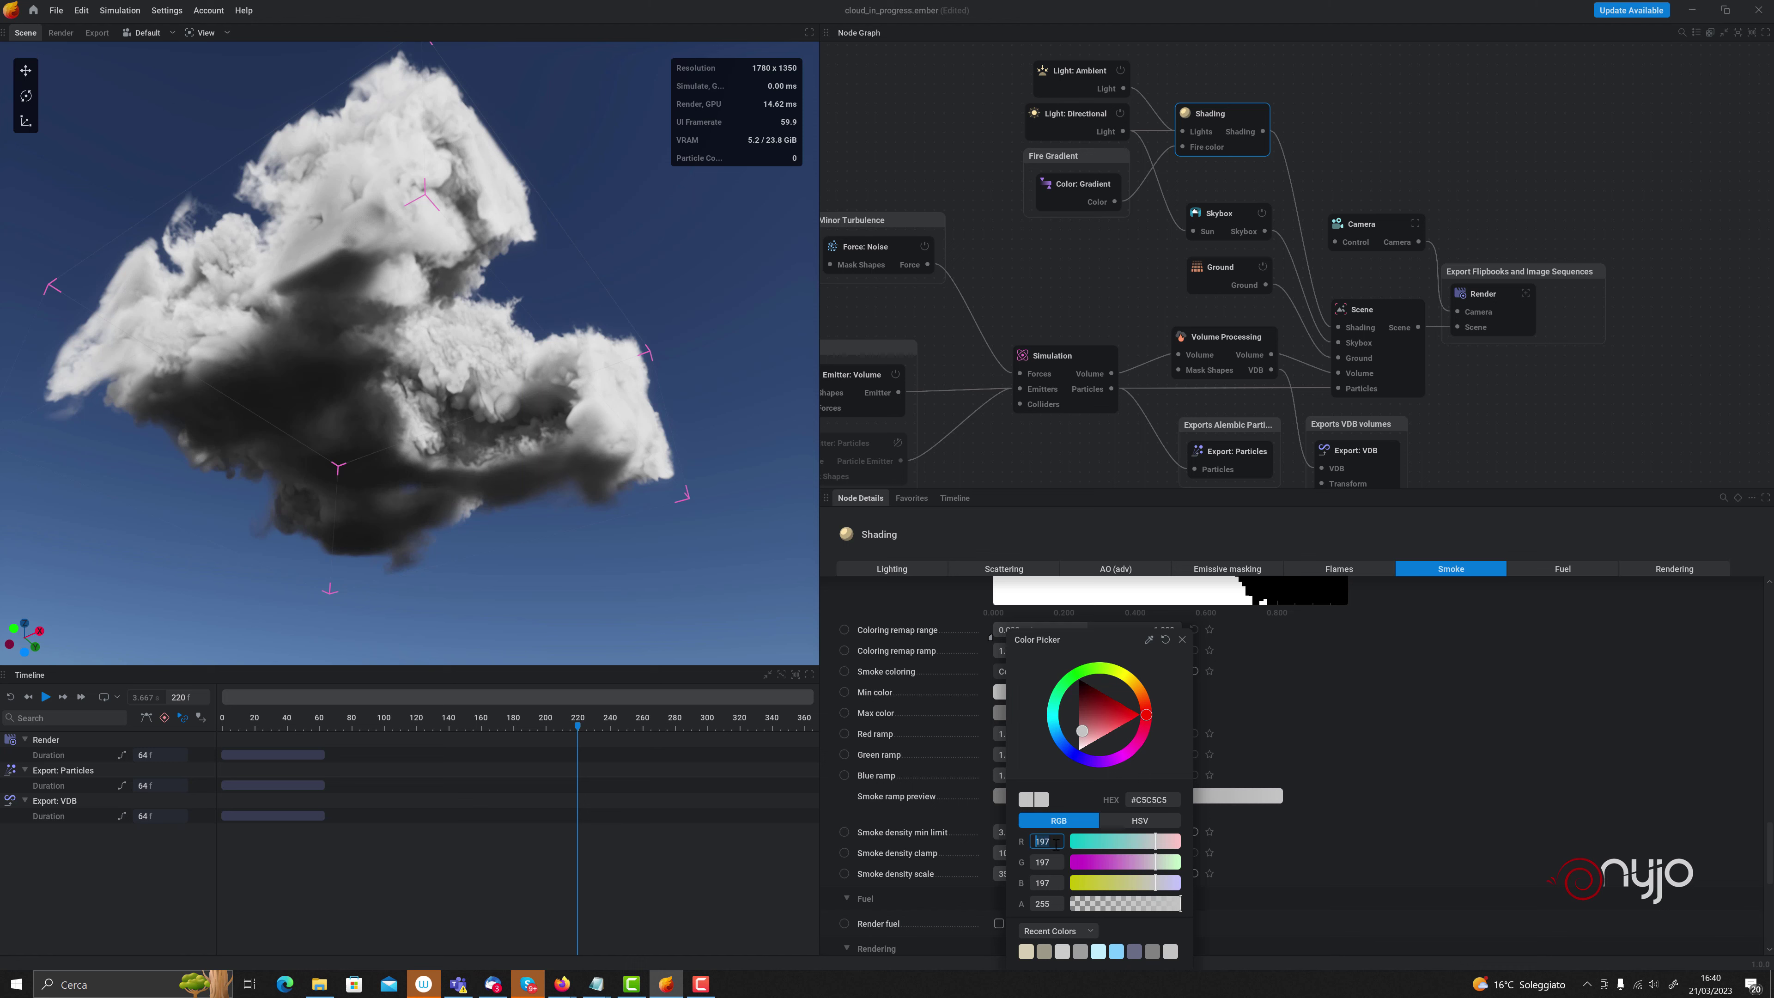
{"action": "type", "text": "130"}
{"action": "key", "text": "Tab"}
{"action": "type", "text": "130"}
{"action": "key", "text": "Tab"}
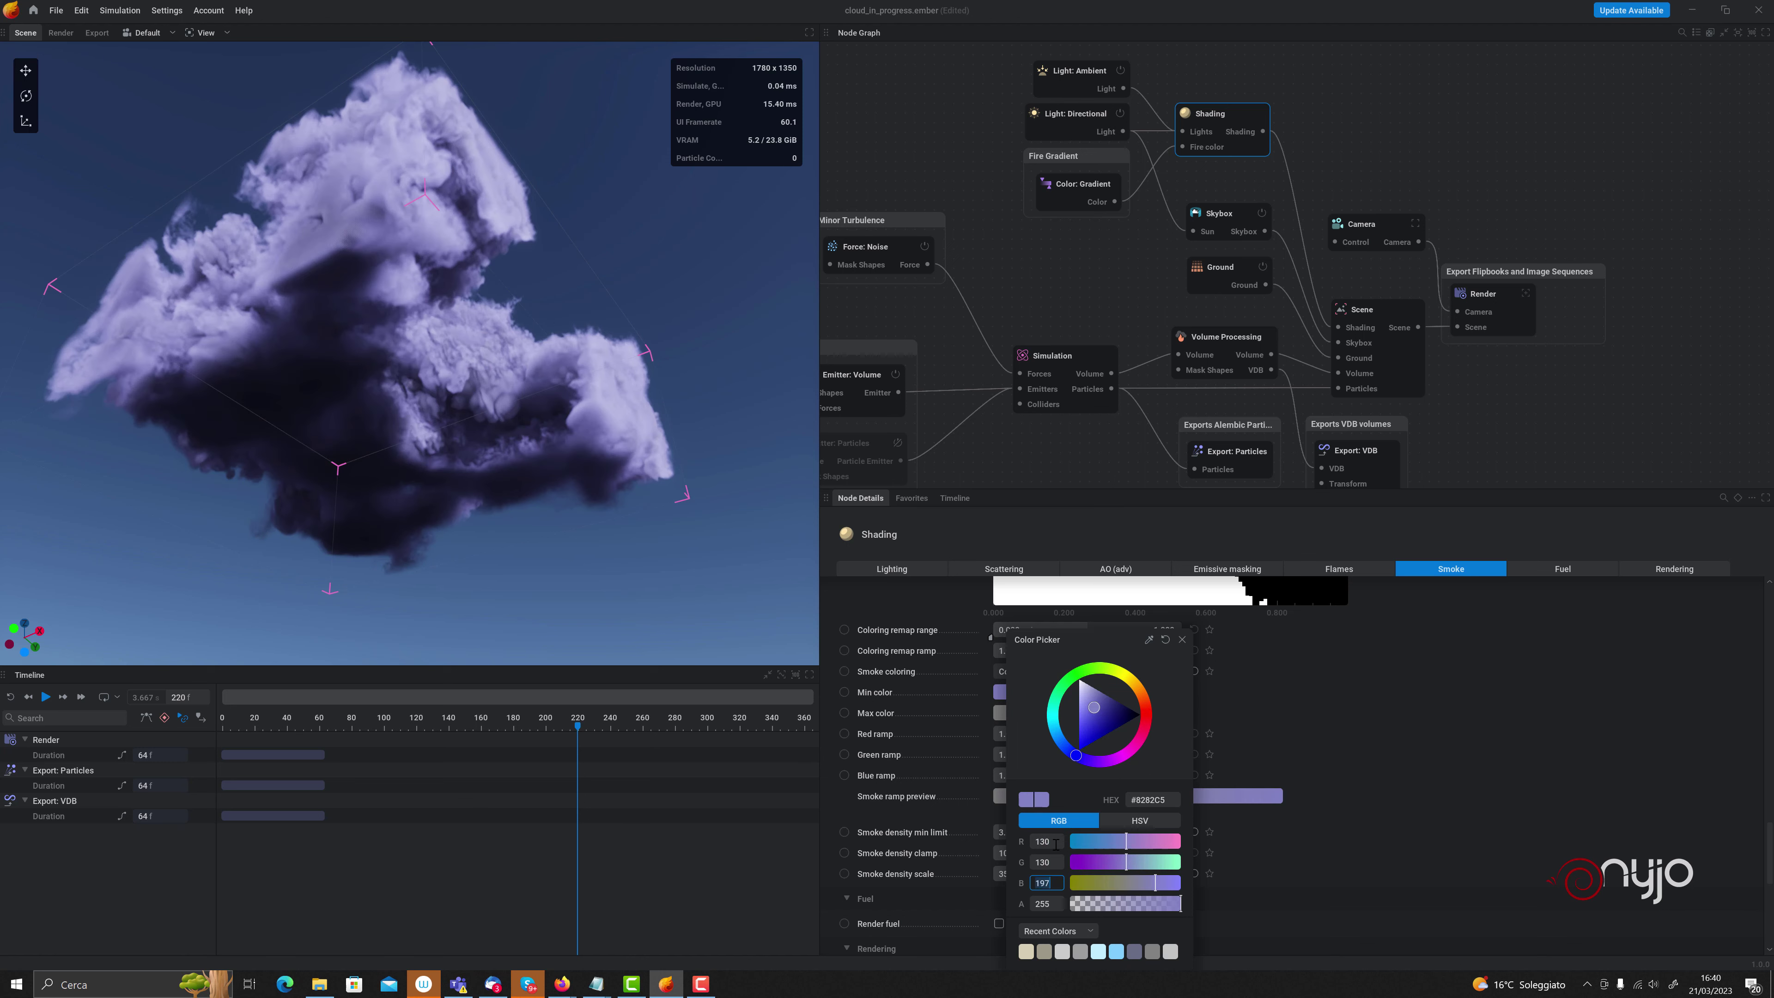
{"action": "type", "text": "130"}
{"action": "key", "text": "Return"}
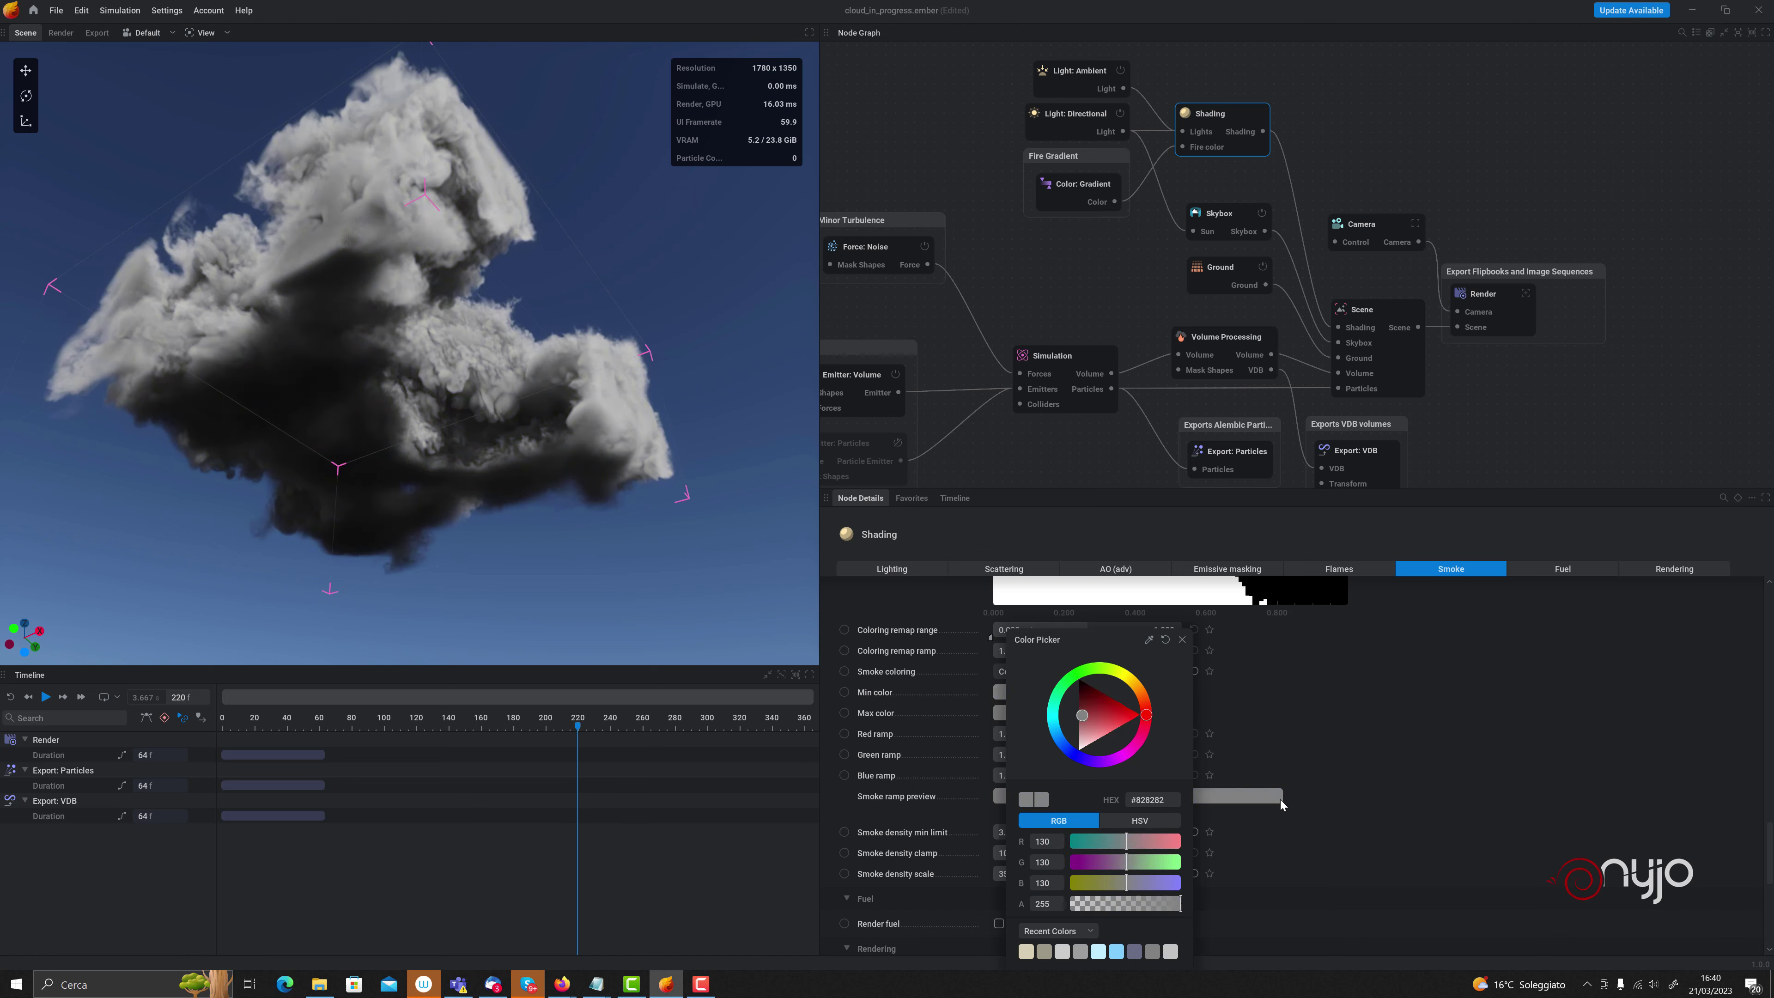
{"action": "left_click", "coordinate": [1371, 785]}
Select the Light: Directional node to show its settings
{"action": "scroll", "coordinate": [1293, 732], "scroll_direction": "up", "scroll_amount": 3}
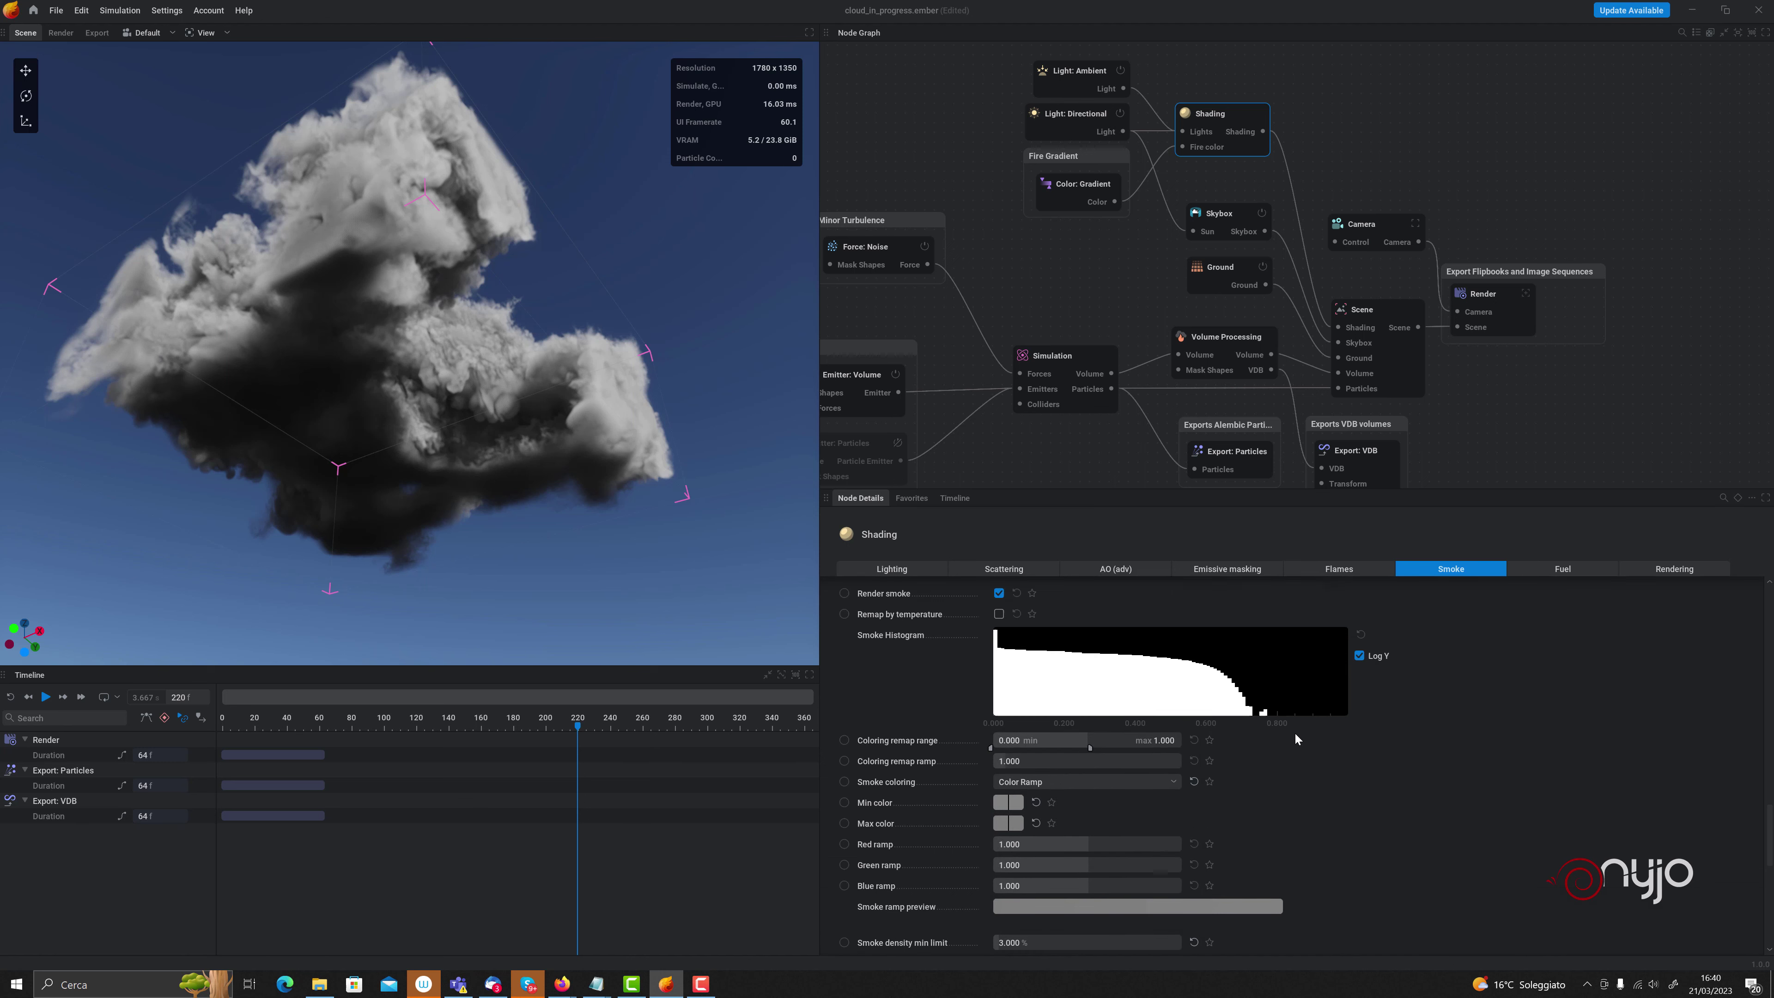
{"action": "scroll", "coordinate": [1295, 706], "scroll_direction": "up", "scroll_amount": 3}
{"action": "scroll", "coordinate": [1256, 244], "scroll_direction": "up", "scroll_amount": 1}
{"action": "middle_click_drag", "start_coordinate": [1098, 183], "coordinate": [1150, 424]}
{"action": "left_click", "coordinate": [1067, 209]}
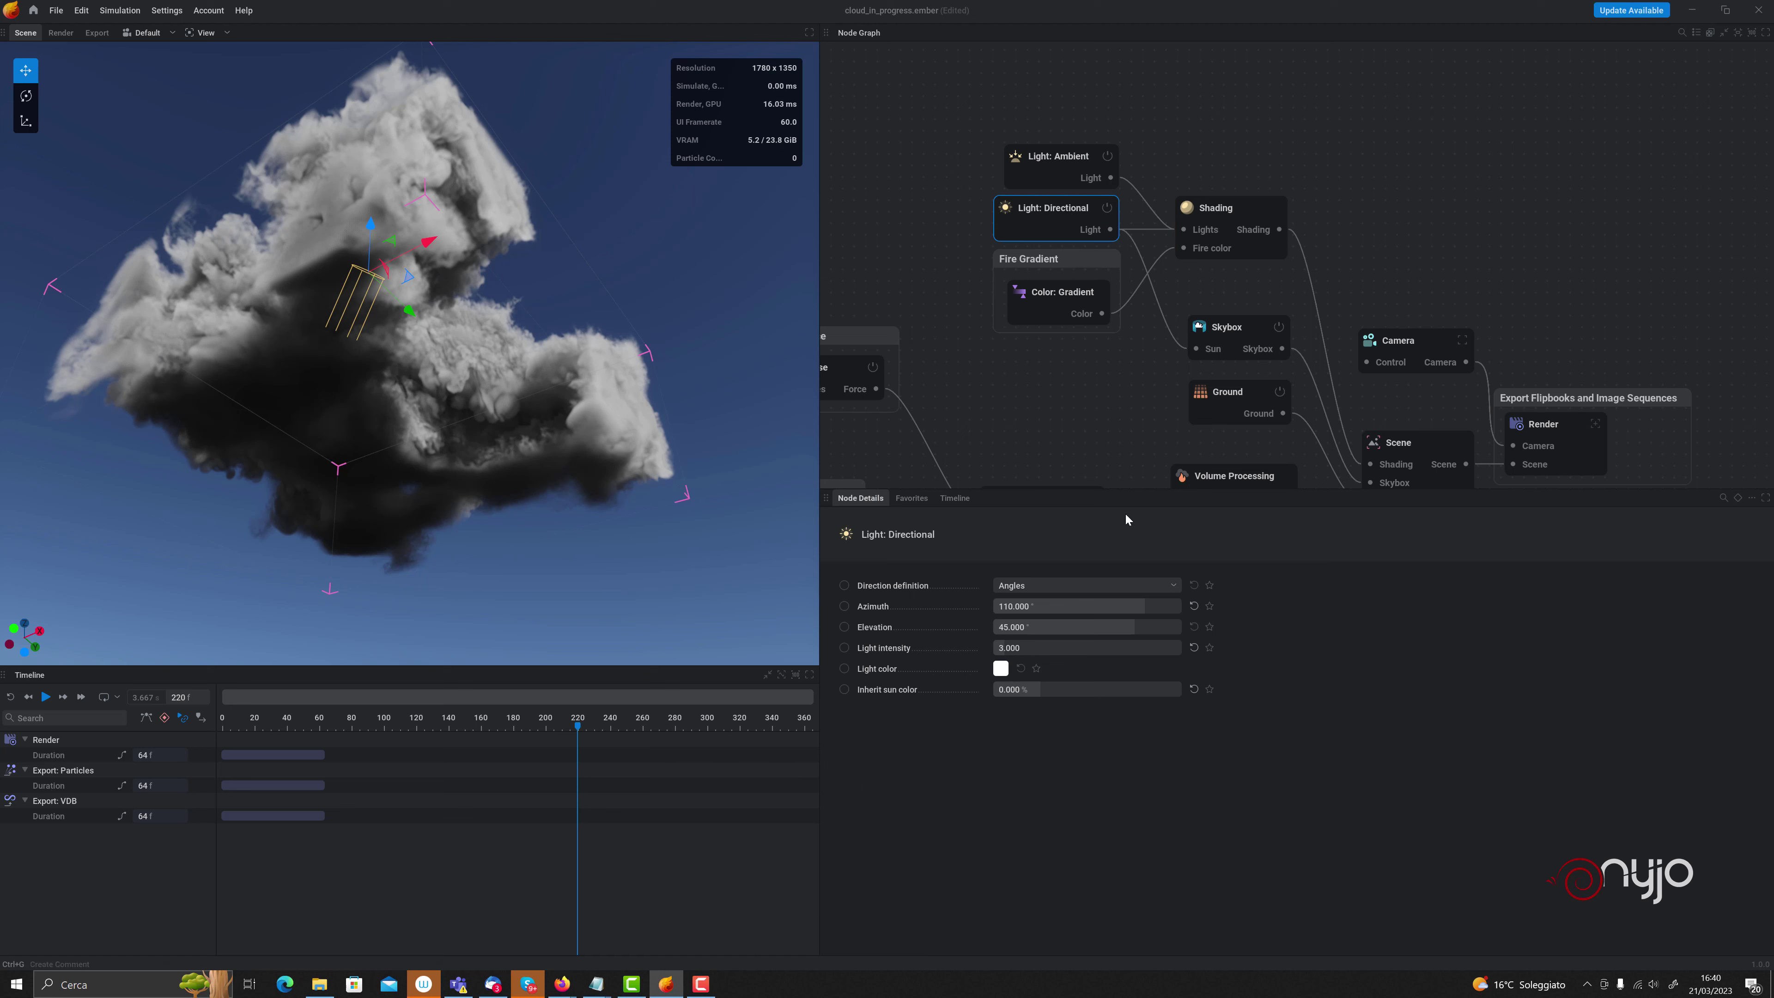
Select Light: Ambient and set its Ambient intensity to 1.2
{"action": "left_click", "coordinate": [1065, 159]}
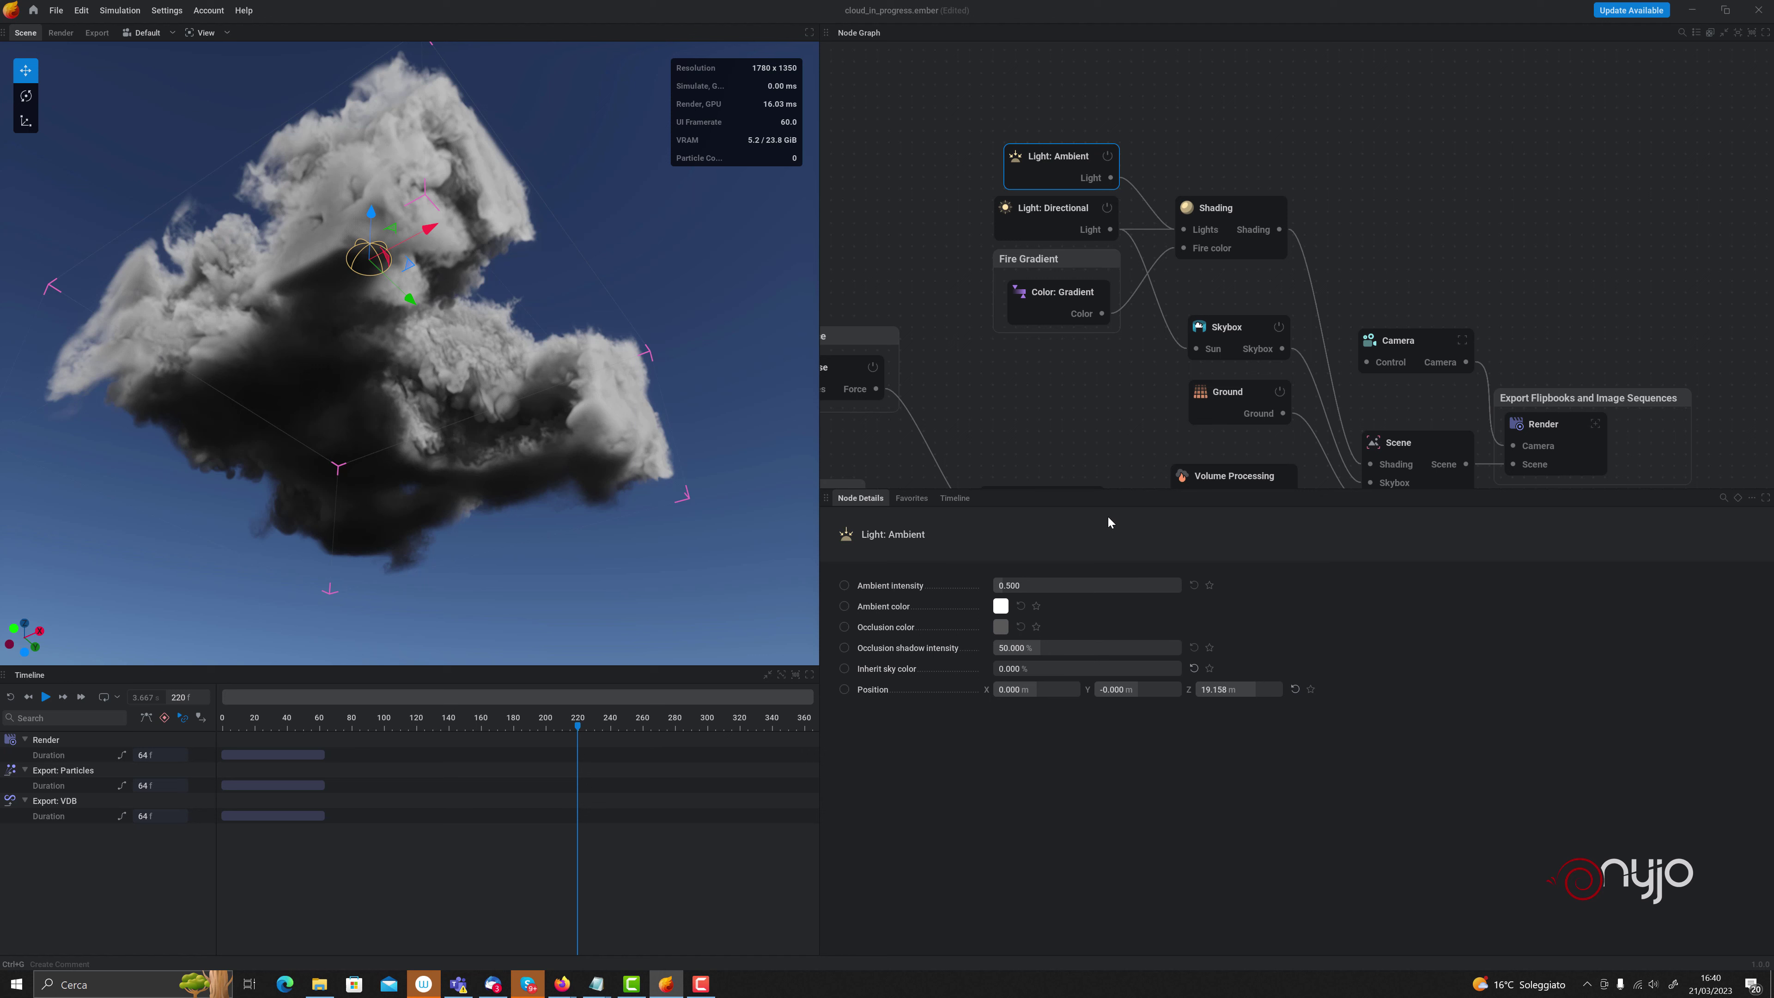
{"action": "left_click", "coordinate": [1028, 587]}
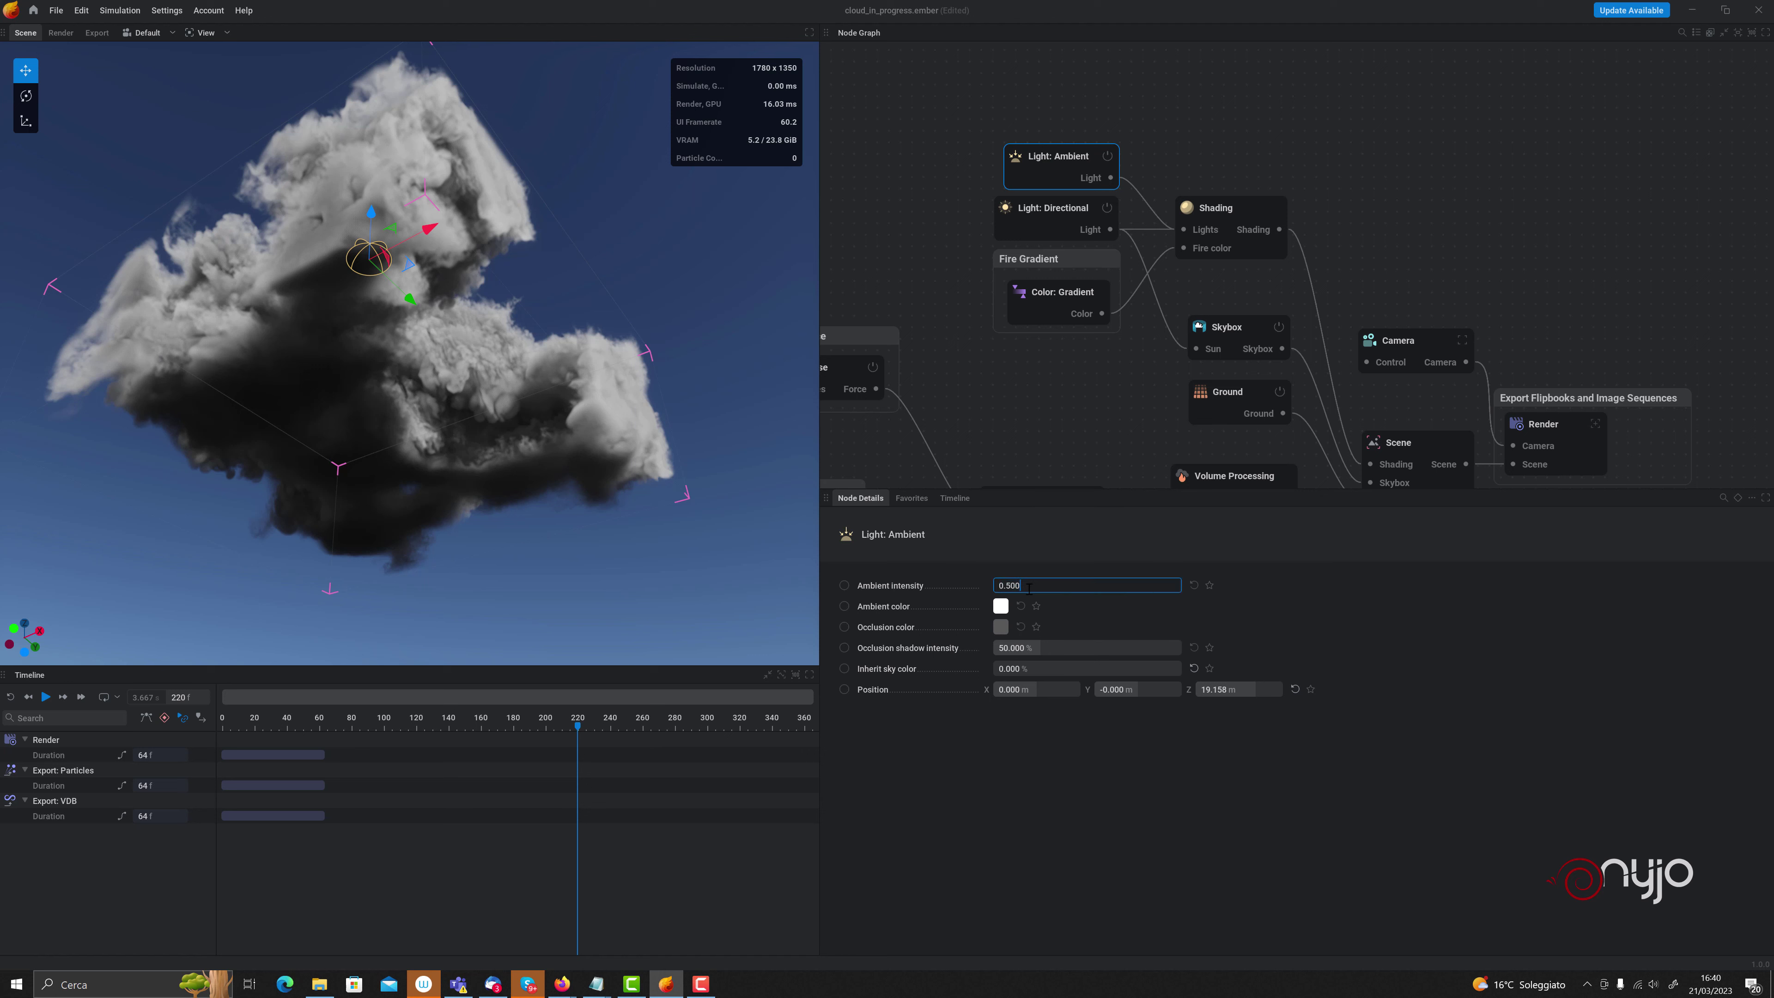
{"action": "key", "text": "ctrl+a"}
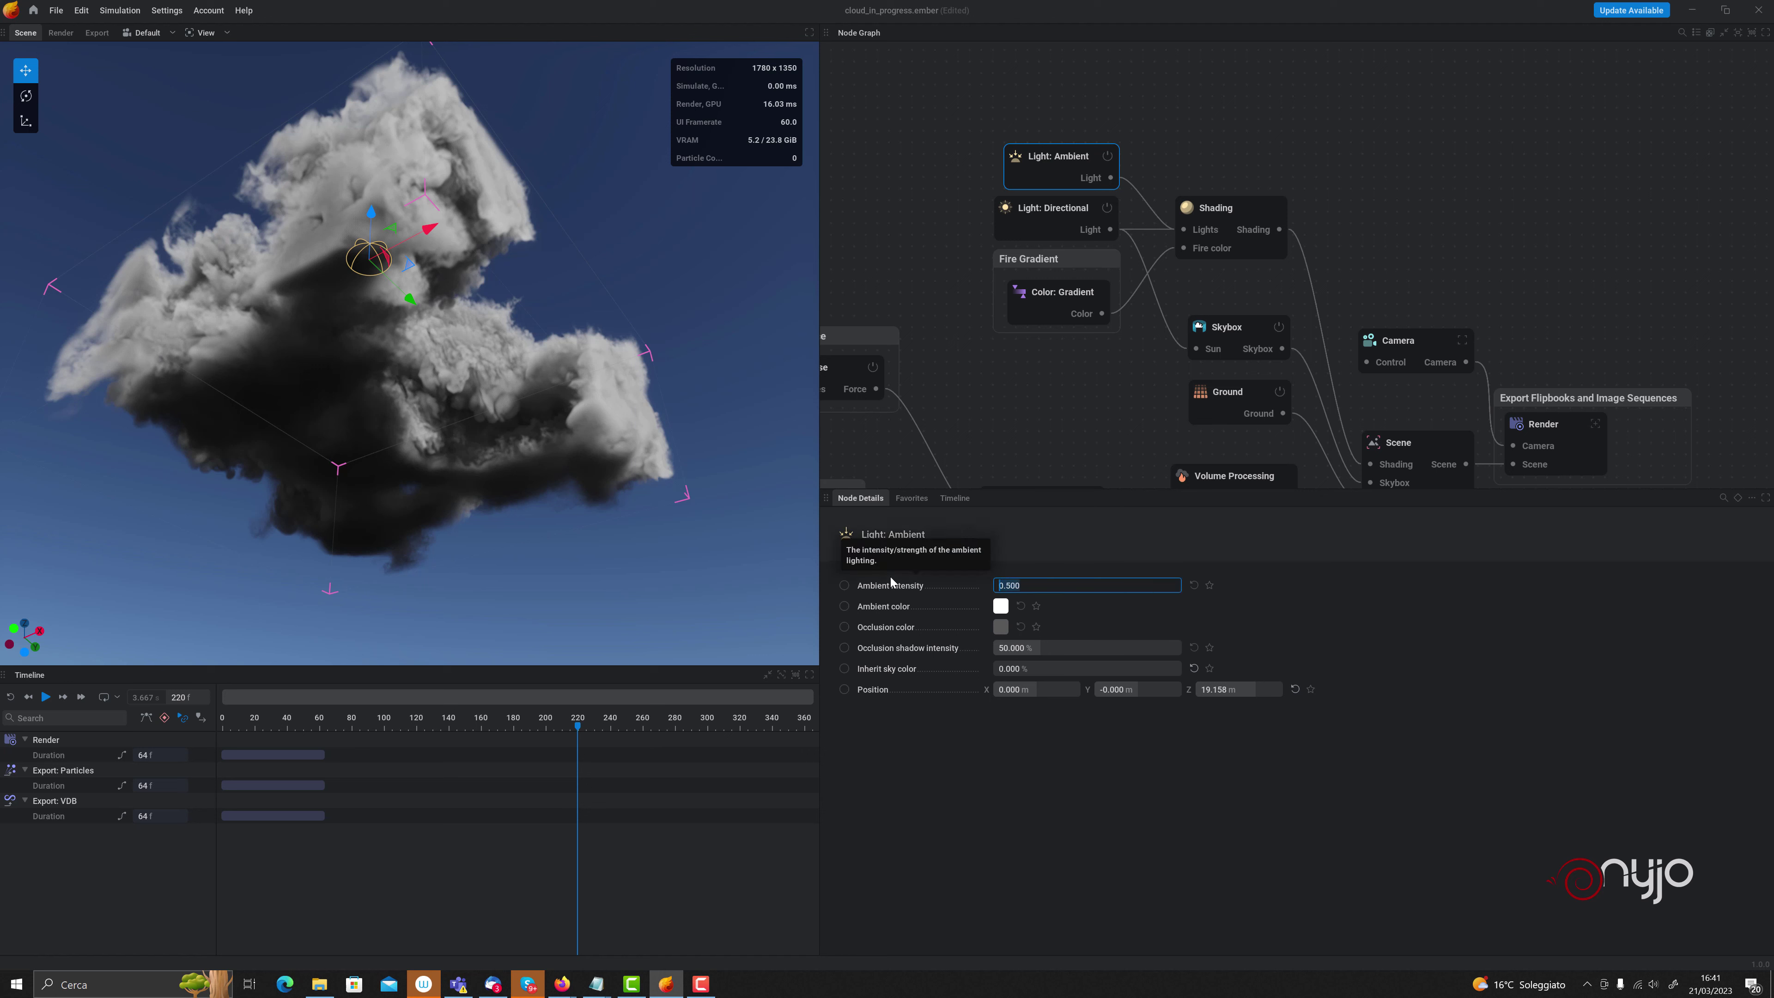
{"action": "type", "text": "1.2"}
{"action": "key", "text": "Return"}
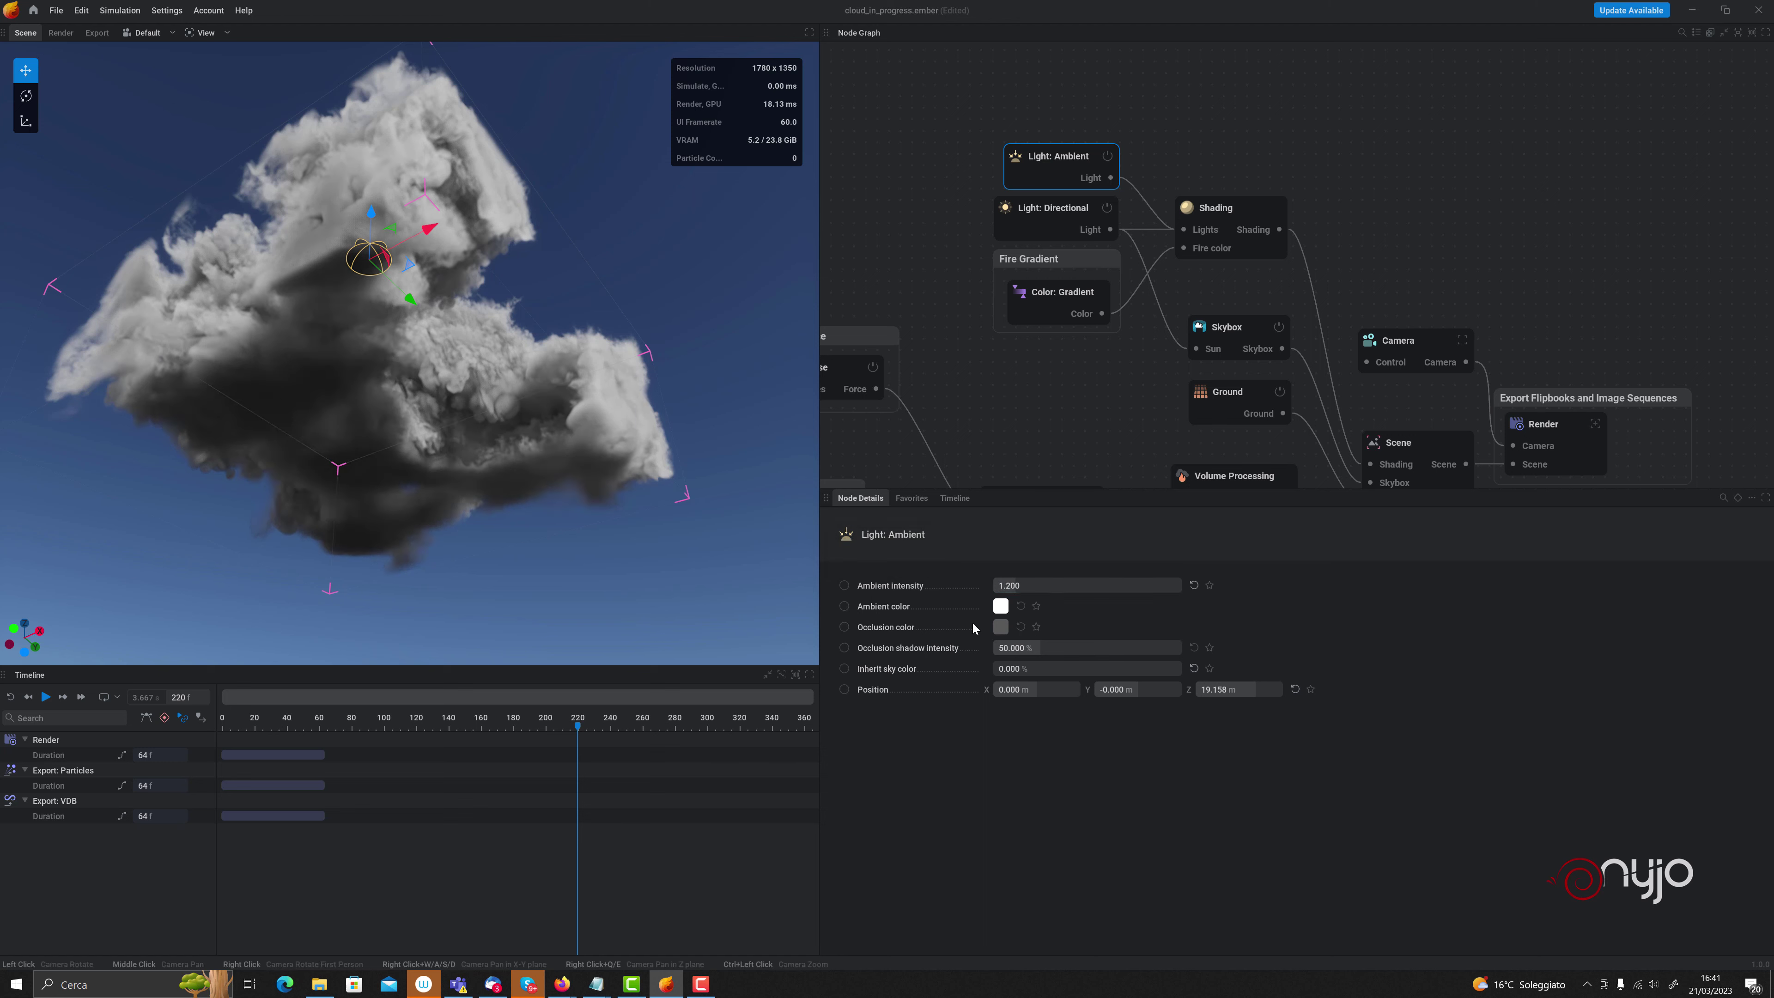
Set the Ambient color to pale blue RGB 128, 206, 255
{"action": "left_click", "coordinate": [1000, 606]}
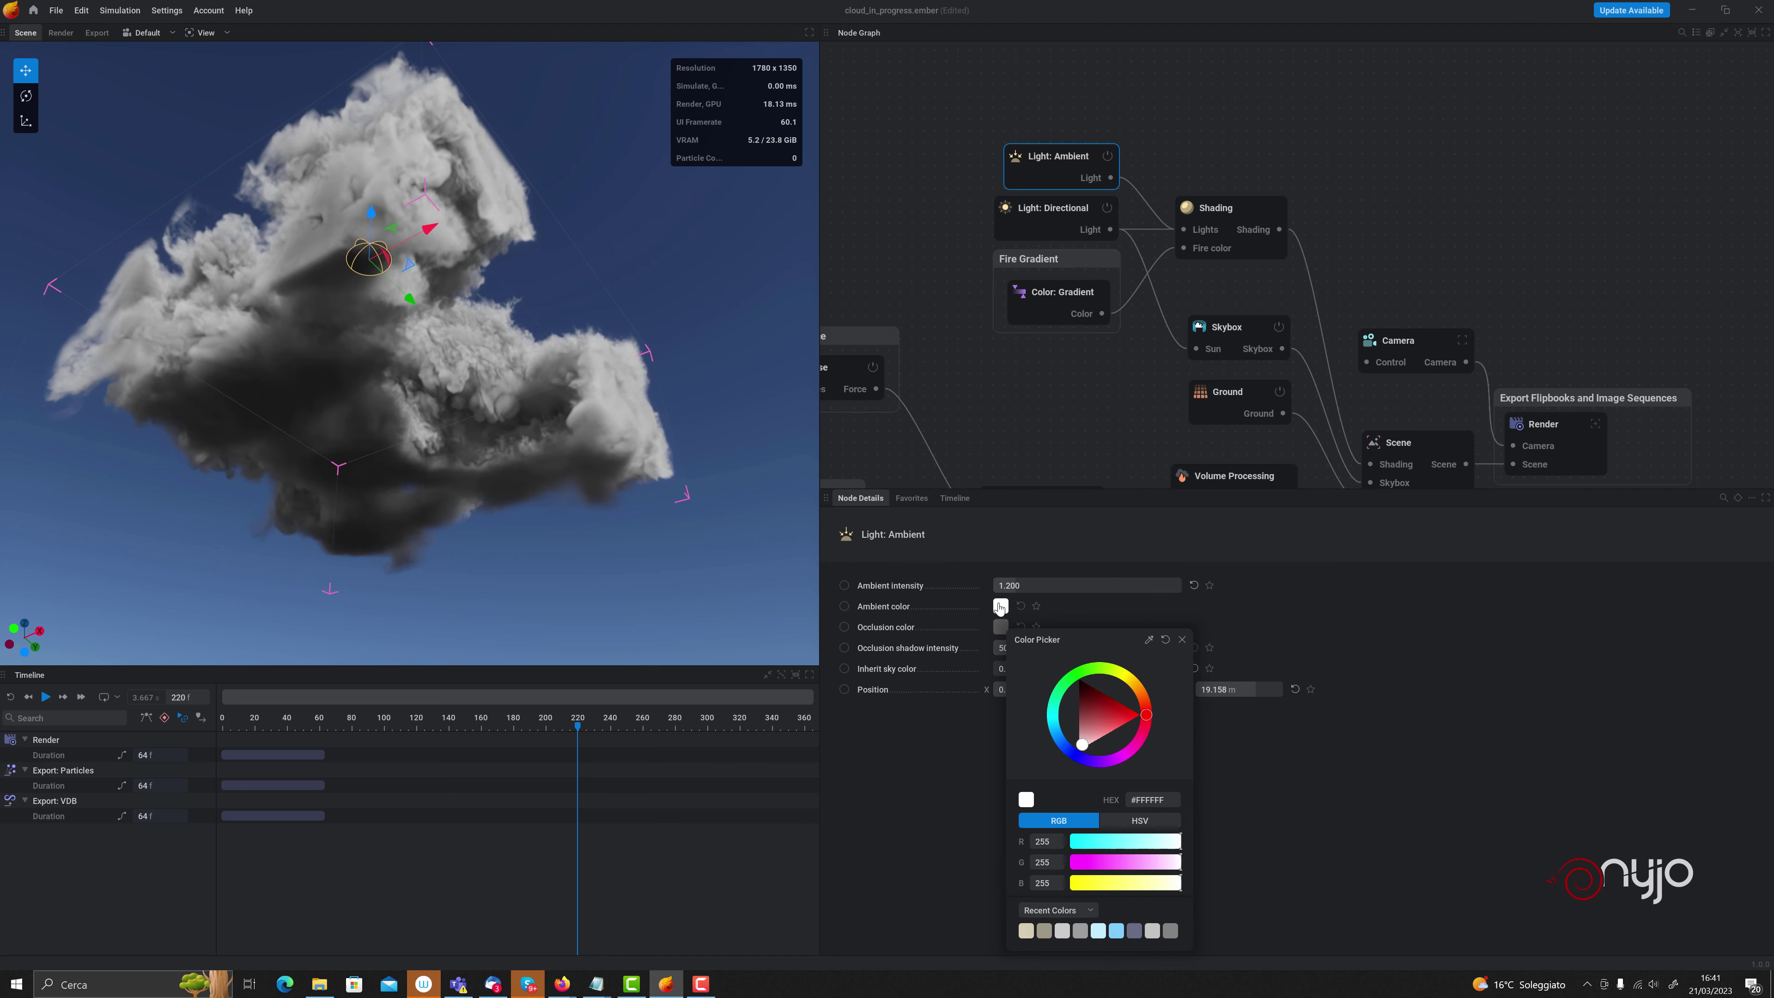
{"action": "double_click", "coordinate": [1056, 841]}
{"action": "type", "text": "128"}
{"action": "key", "text": "Tab"}
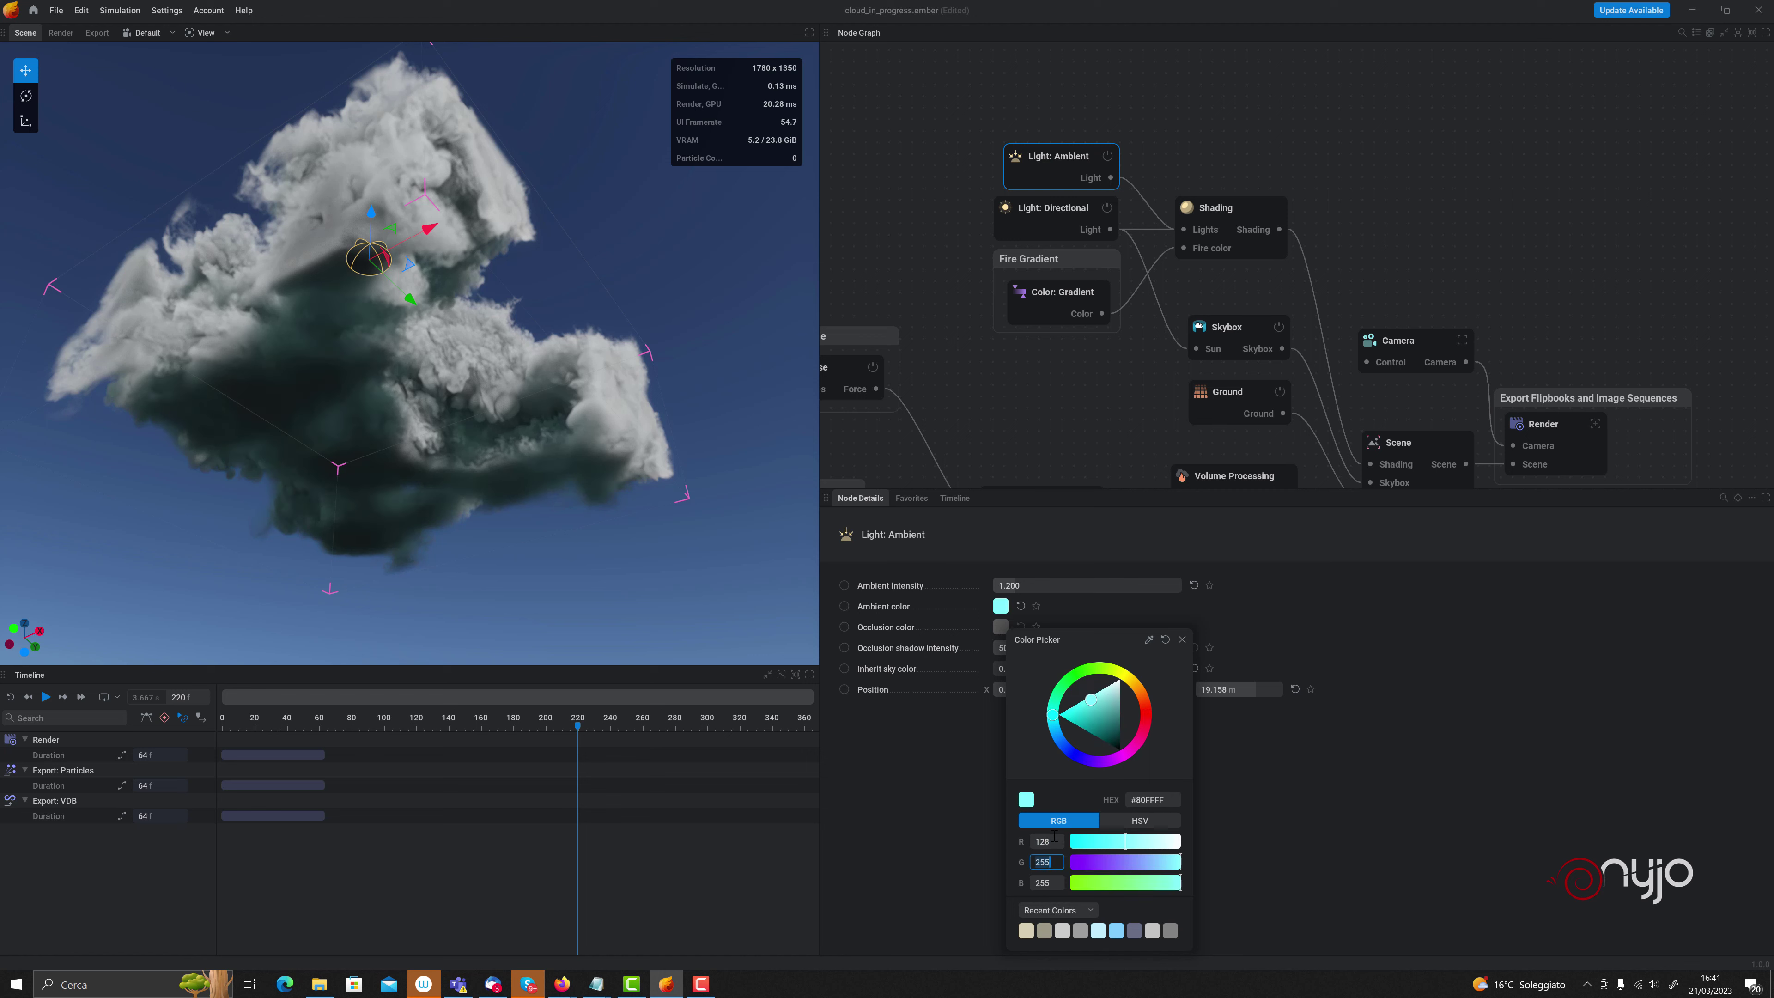
{"action": "type", "text": "206"}
{"action": "key", "text": "Tab"}
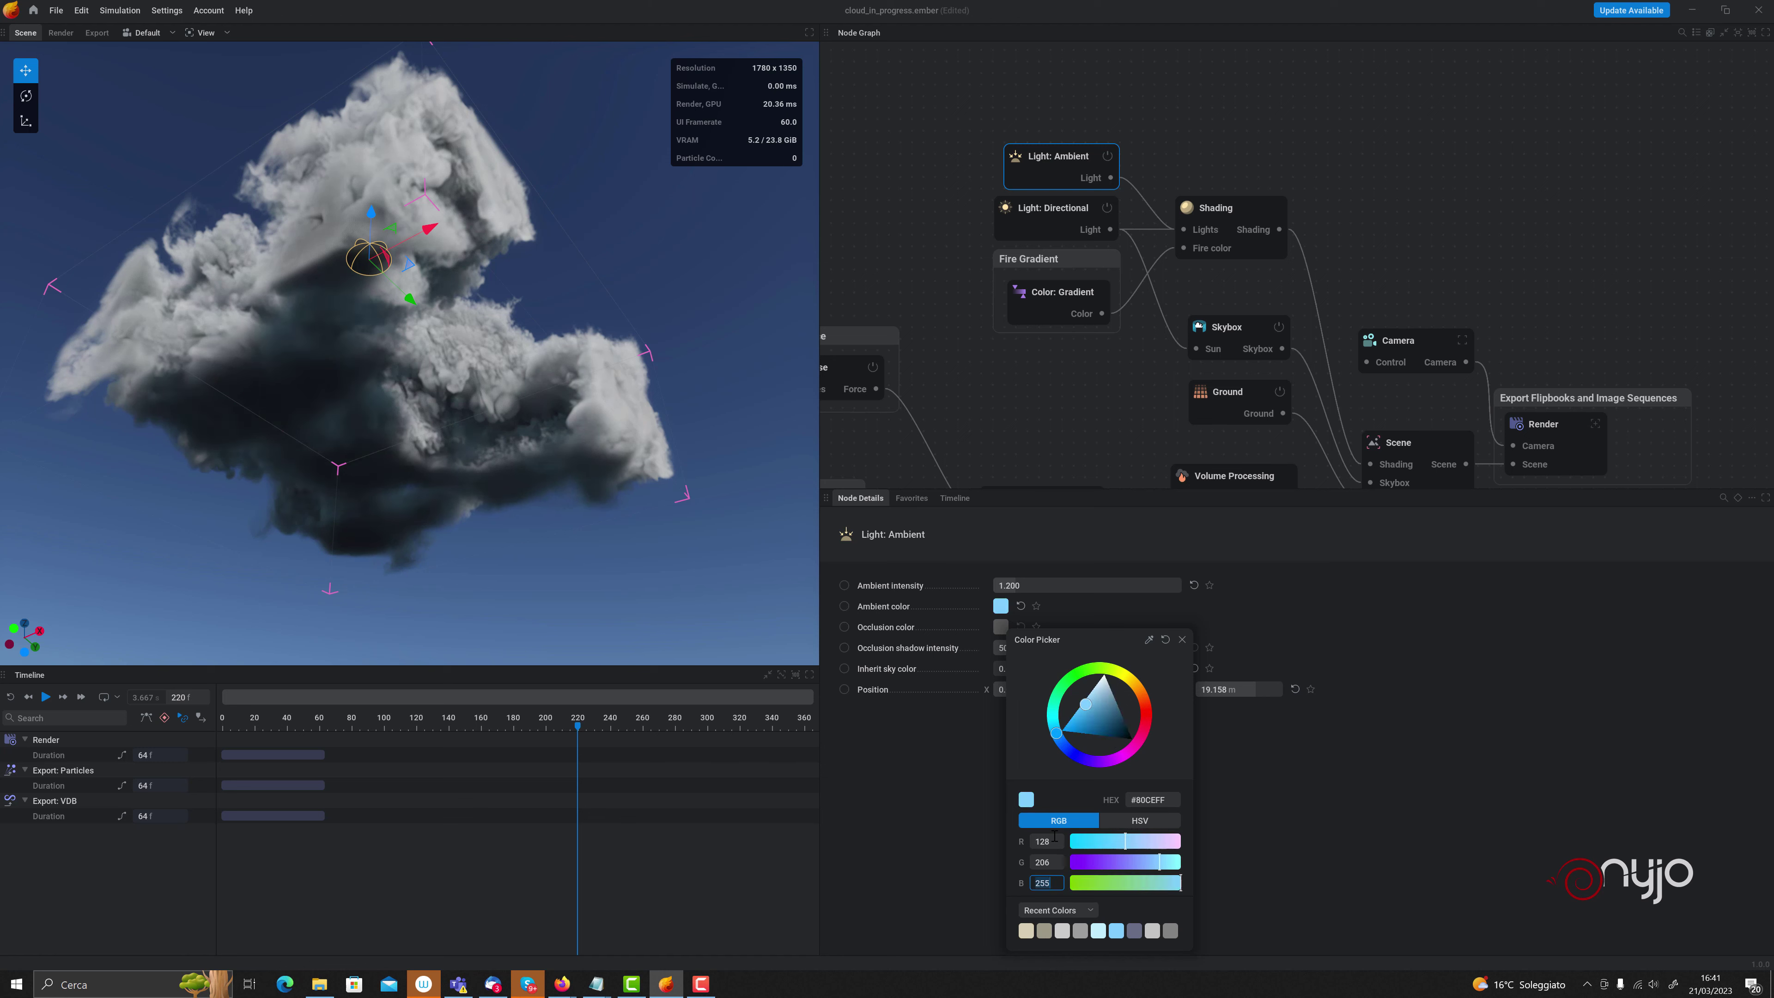
{"action": "type", "text": "25"}
{"action": "key", "text": "Return"}
{"action": "left_click", "coordinate": [1338, 903]}
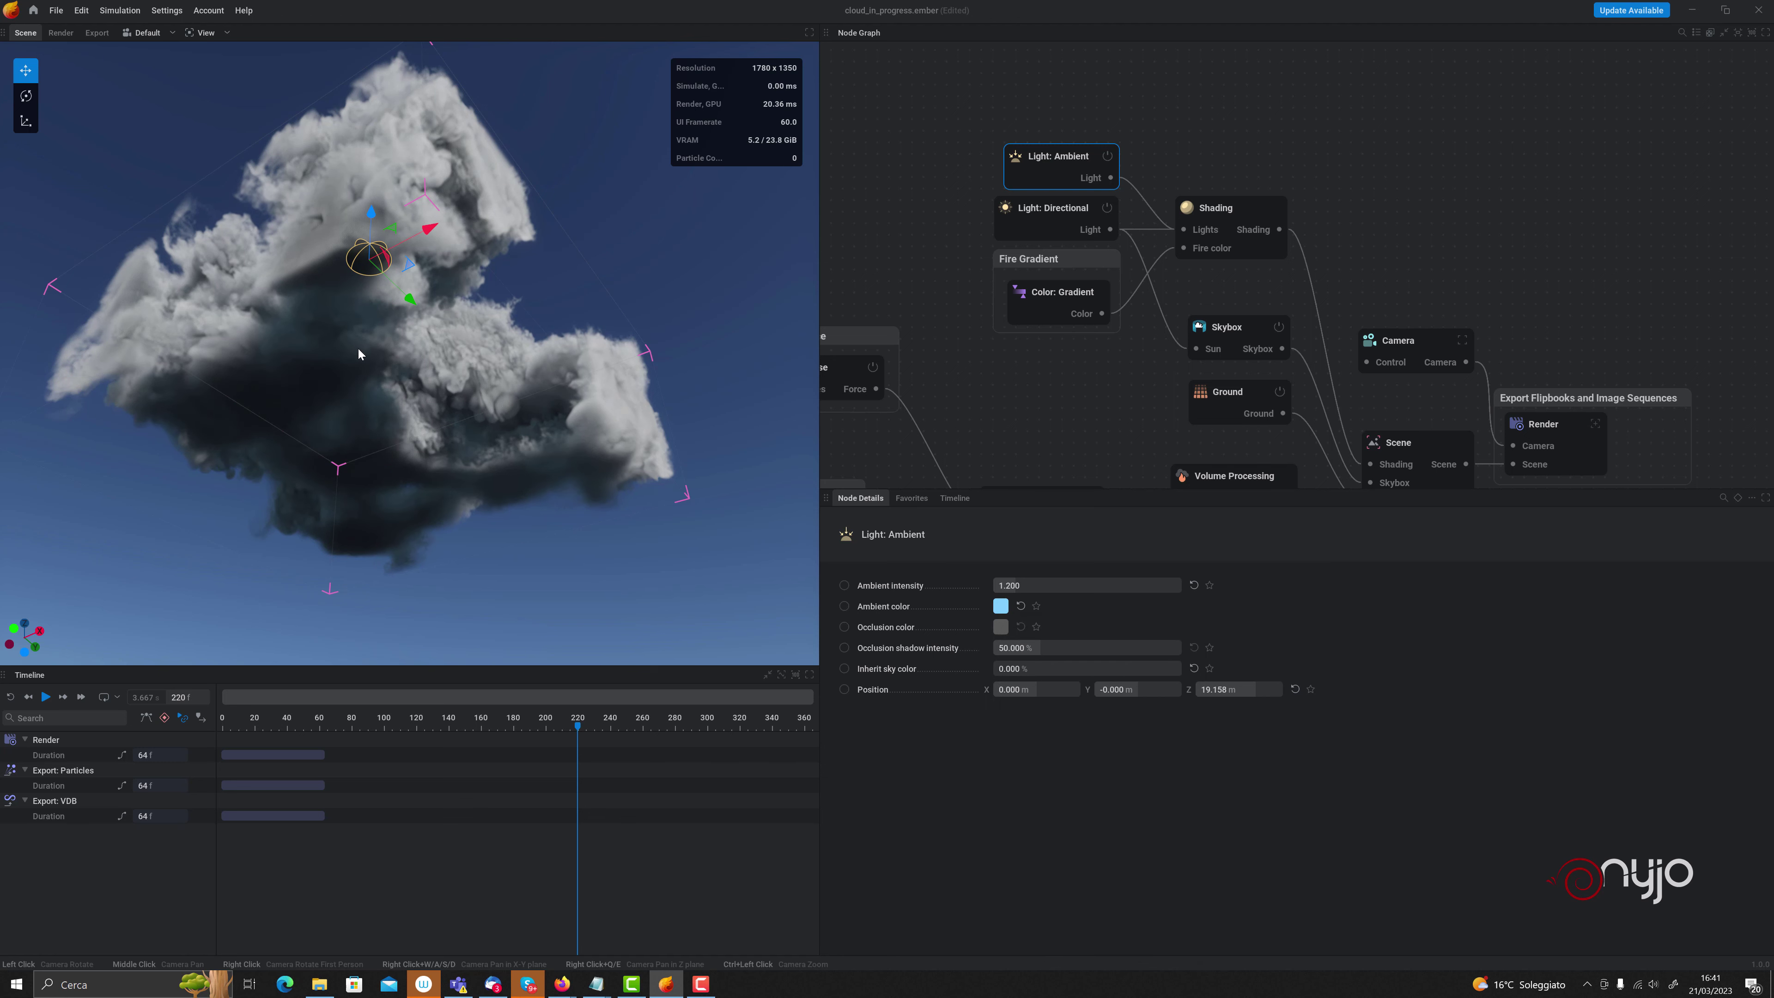
{"action": "left_click_drag", "start_coordinate": [357, 353], "coordinate": [335, 358]}
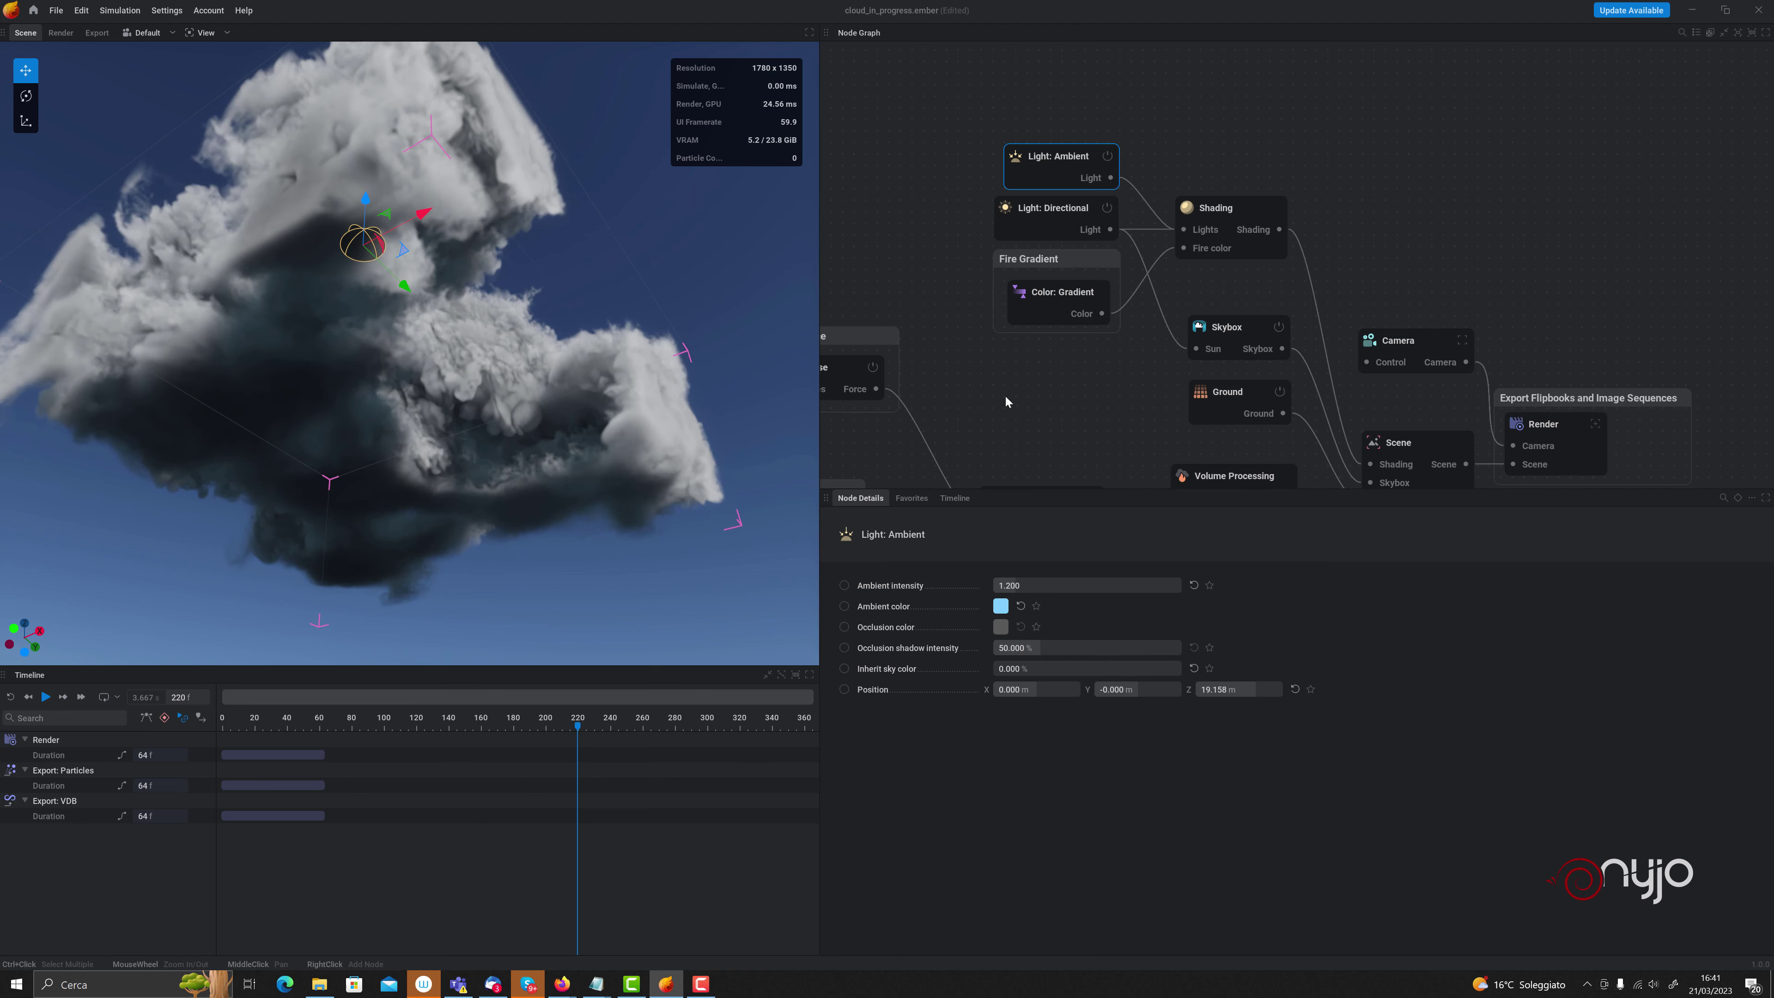
Select the Shading node and review its details through to the Lighting section (Shadow density clamping 0.510)
{"action": "left_click", "coordinate": [1214, 207]}
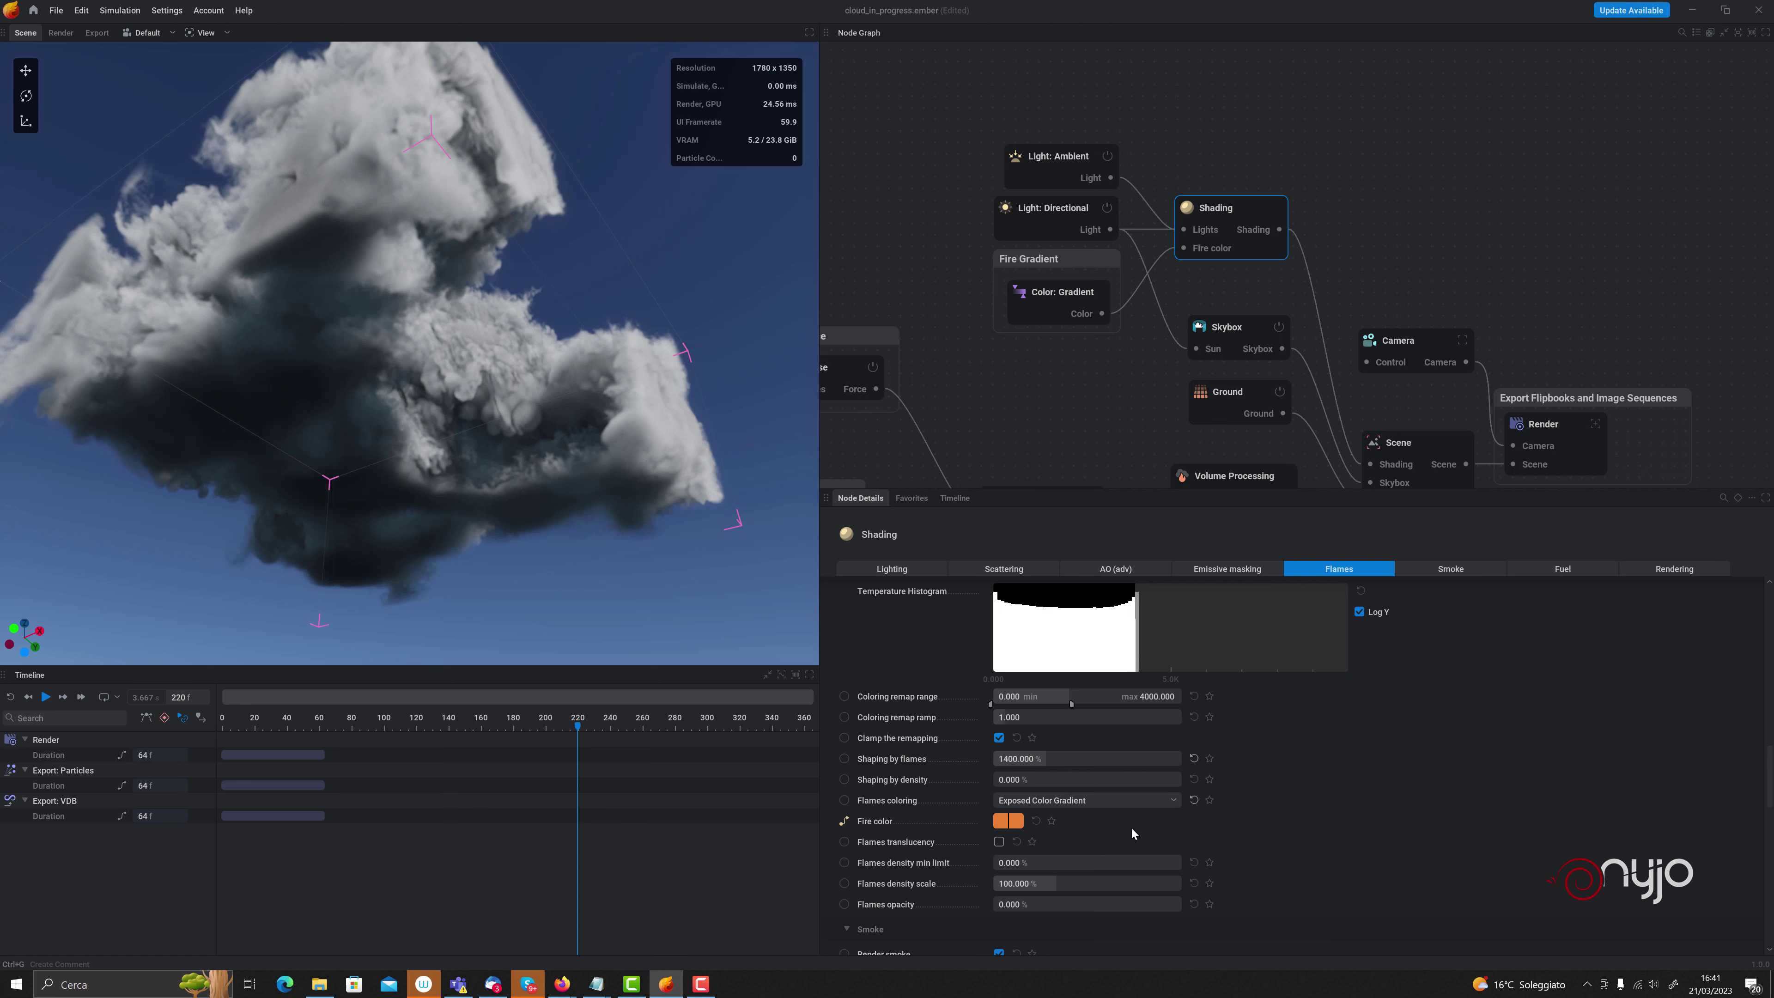
{"action": "scroll", "coordinate": [1247, 810], "scroll_direction": "up", "scroll_amount": 3}
{"action": "scroll", "coordinate": [1242, 807], "scroll_direction": "down", "scroll_amount": 3}
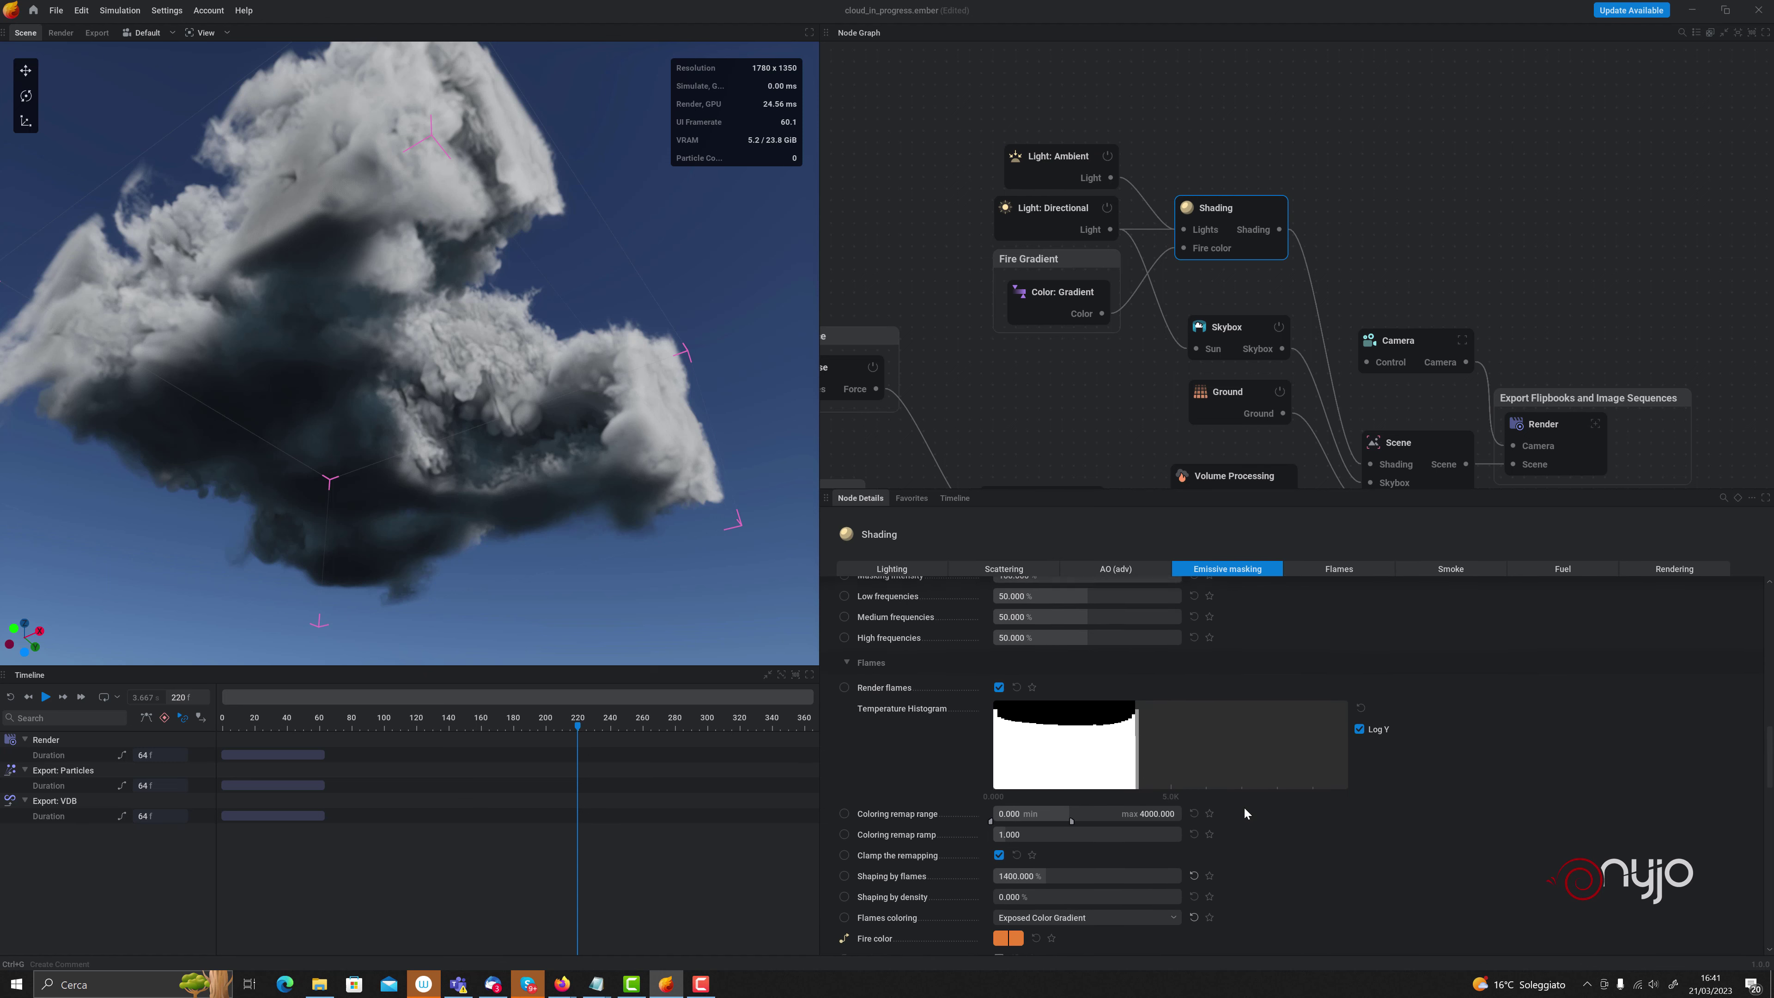
{"action": "scroll", "coordinate": [1243, 807], "scroll_direction": "down", "scroll_amount": 3}
{"action": "scroll", "coordinate": [1243, 807], "scroll_direction": "down", "scroll_amount": 2}
{"action": "scroll", "coordinate": [1242, 807], "scroll_direction": "down", "scroll_amount": 3}
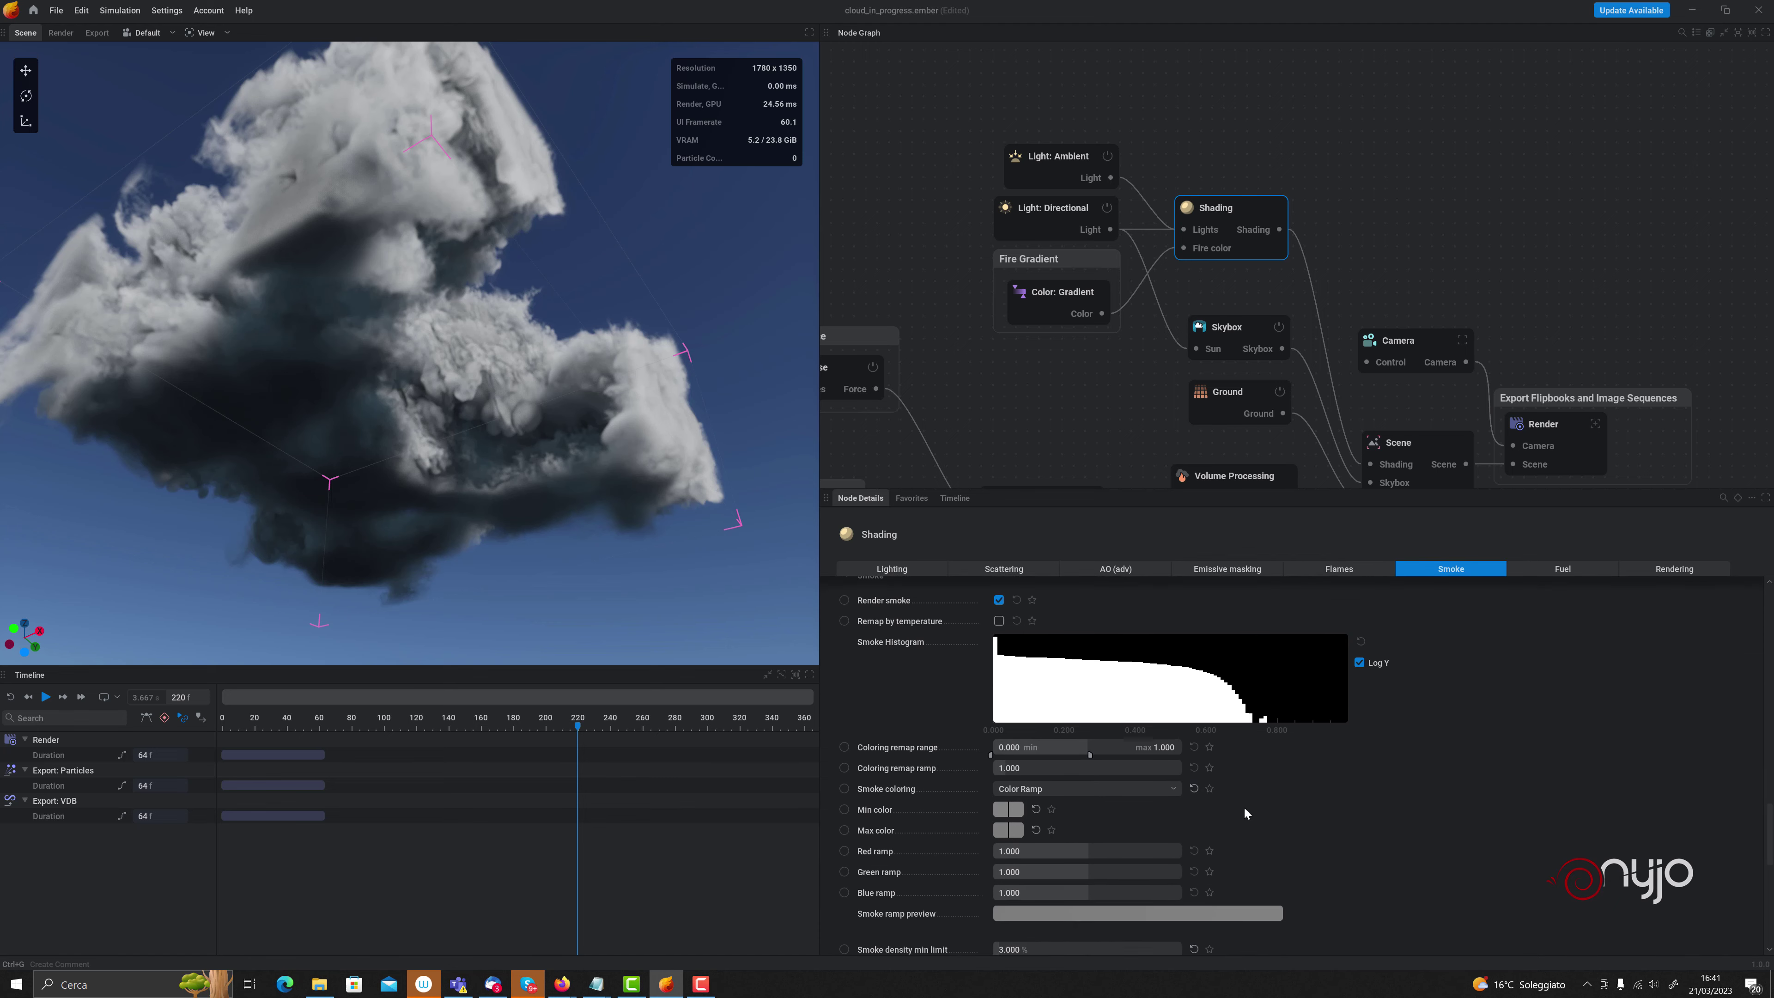
{"action": "scroll", "coordinate": [1243, 807], "scroll_direction": "down", "scroll_amount": 1}
{"action": "scroll", "coordinate": [1243, 811], "scroll_direction": "down", "scroll_amount": 2}
{"action": "scroll", "coordinate": [1242, 811], "scroll_direction": "down", "scroll_amount": 2}
{"action": "scroll", "coordinate": [1243, 810], "scroll_direction": "up", "scroll_amount": 4}
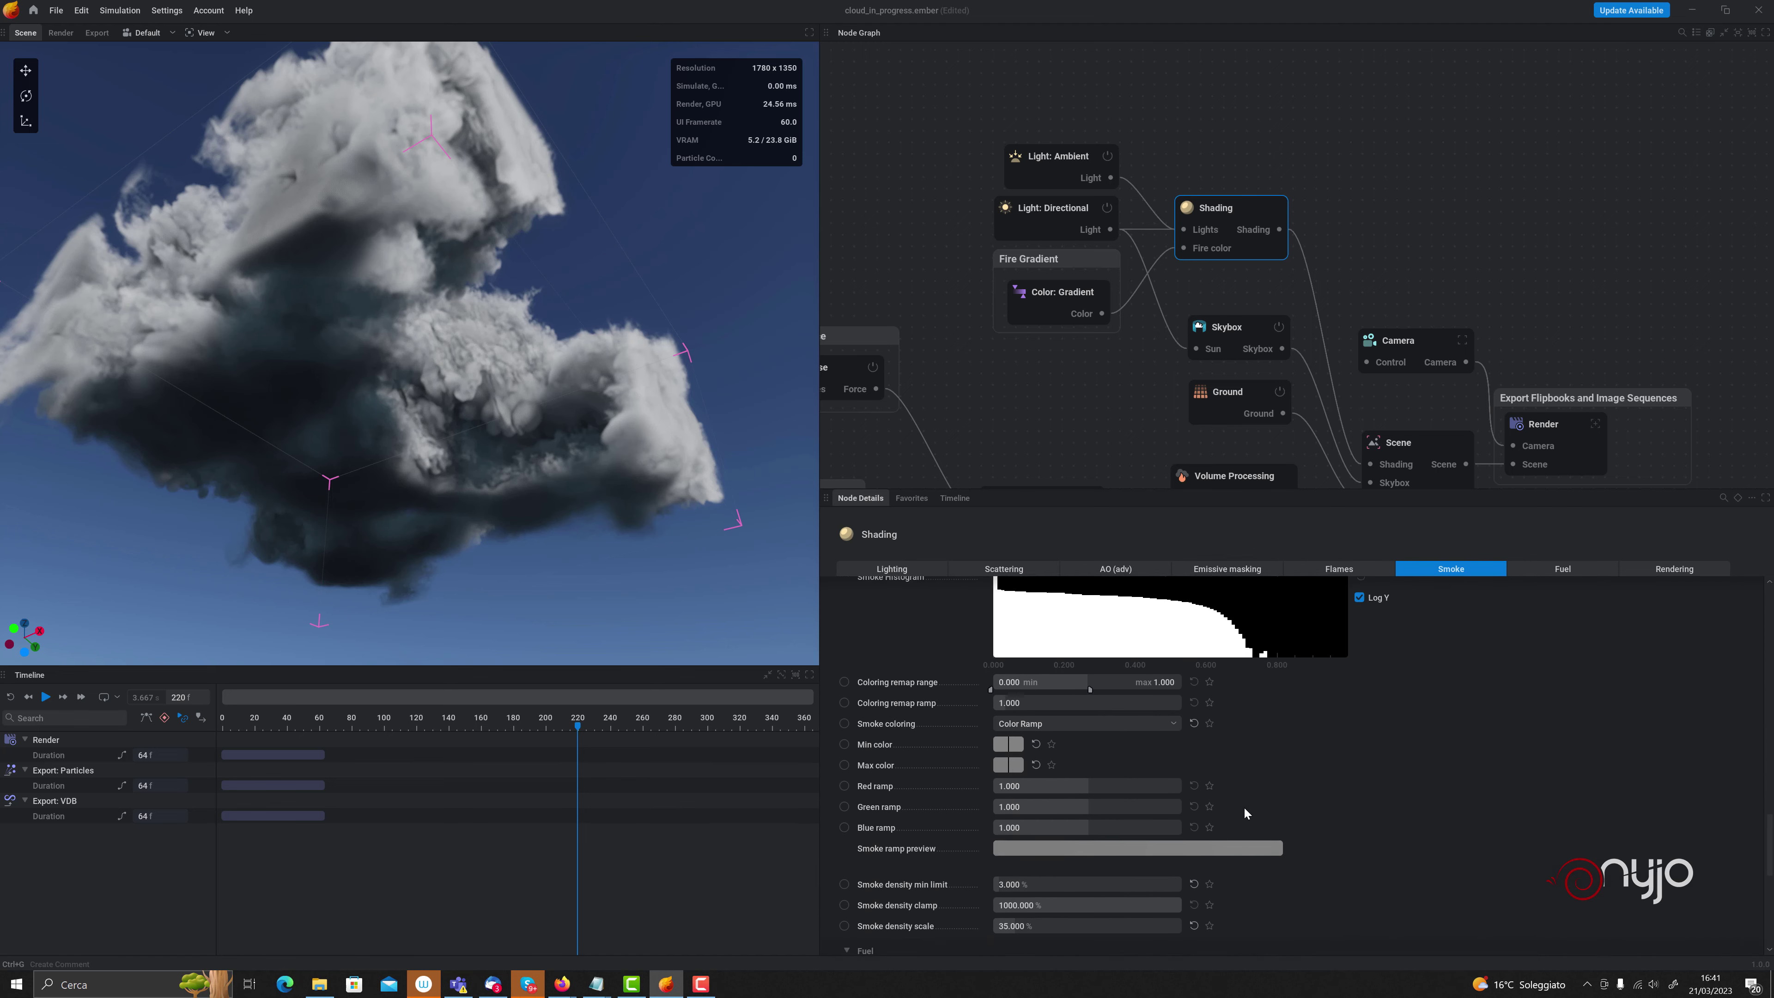
{"action": "scroll", "coordinate": [1243, 810], "scroll_direction": "up", "scroll_amount": 5}
{"action": "scroll", "coordinate": [1244, 812], "scroll_direction": "up", "scroll_amount": 3}
{"action": "scroll", "coordinate": [1244, 812], "scroll_direction": "up", "scroll_amount": 3}
{"action": "scroll", "coordinate": [1244, 813], "scroll_direction": "up", "scroll_amount": 3}
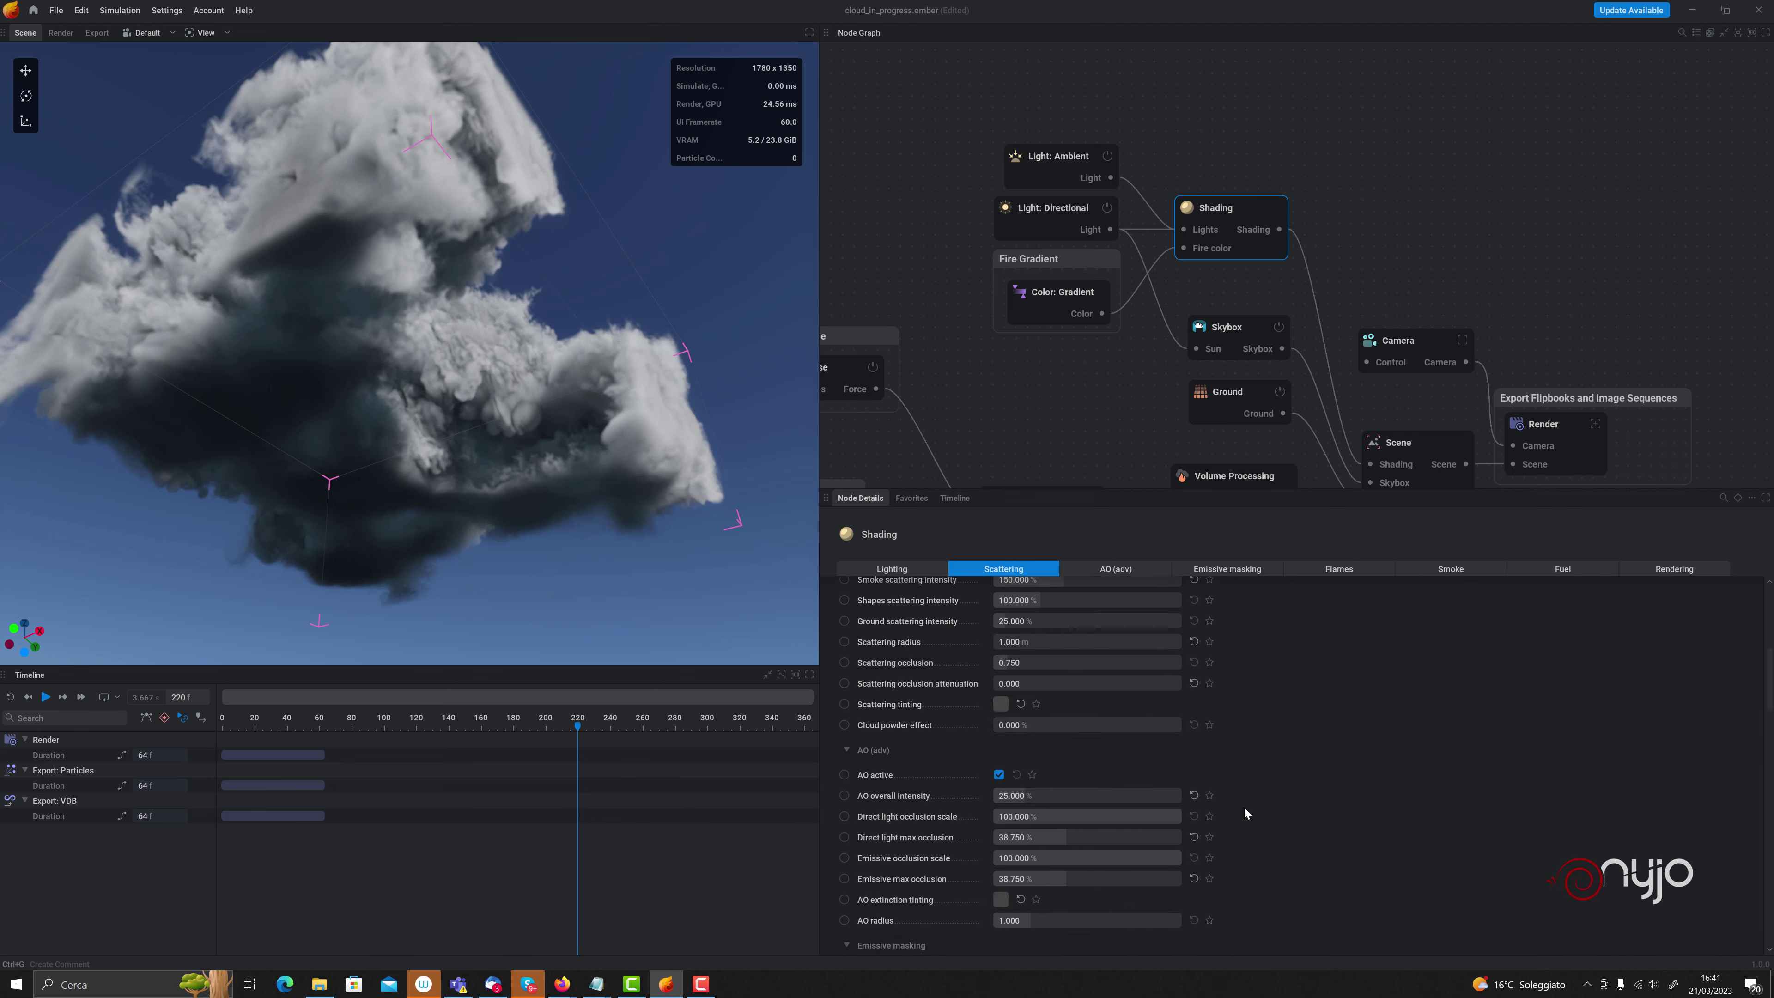
{"action": "scroll", "coordinate": [1244, 812], "scroll_direction": "up", "scroll_amount": 3}
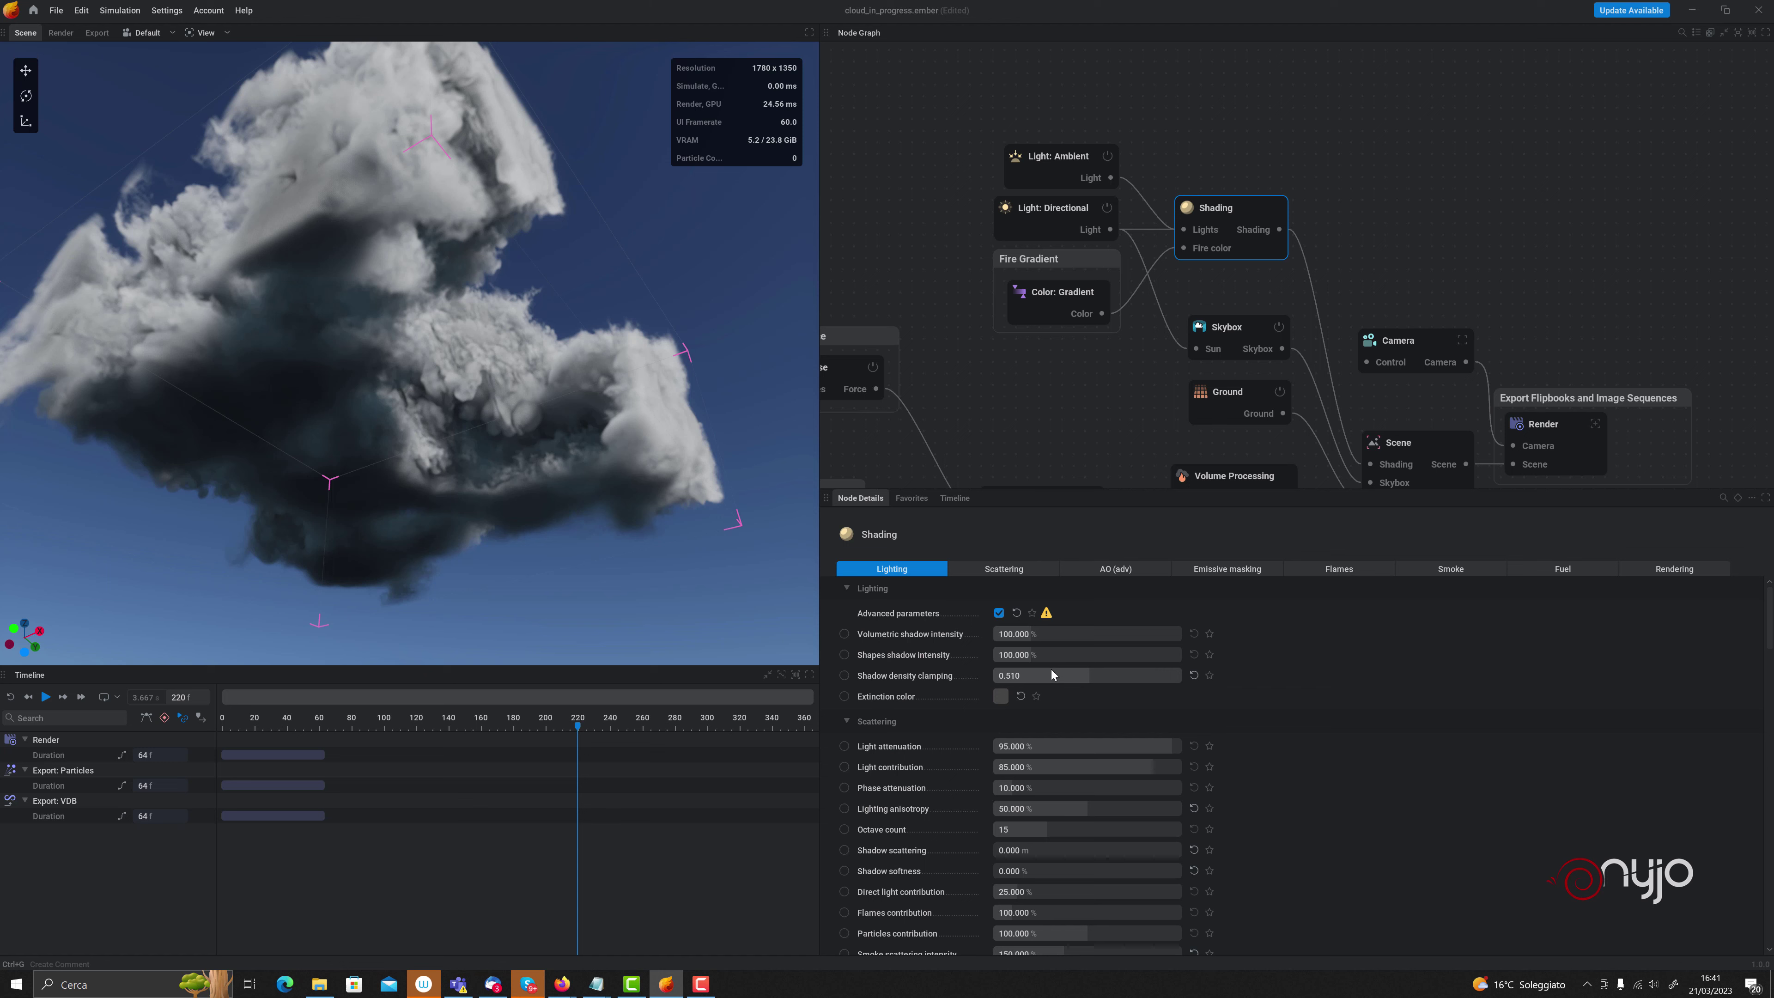
{"action": "mouse_move", "coordinate": [884, 695]}
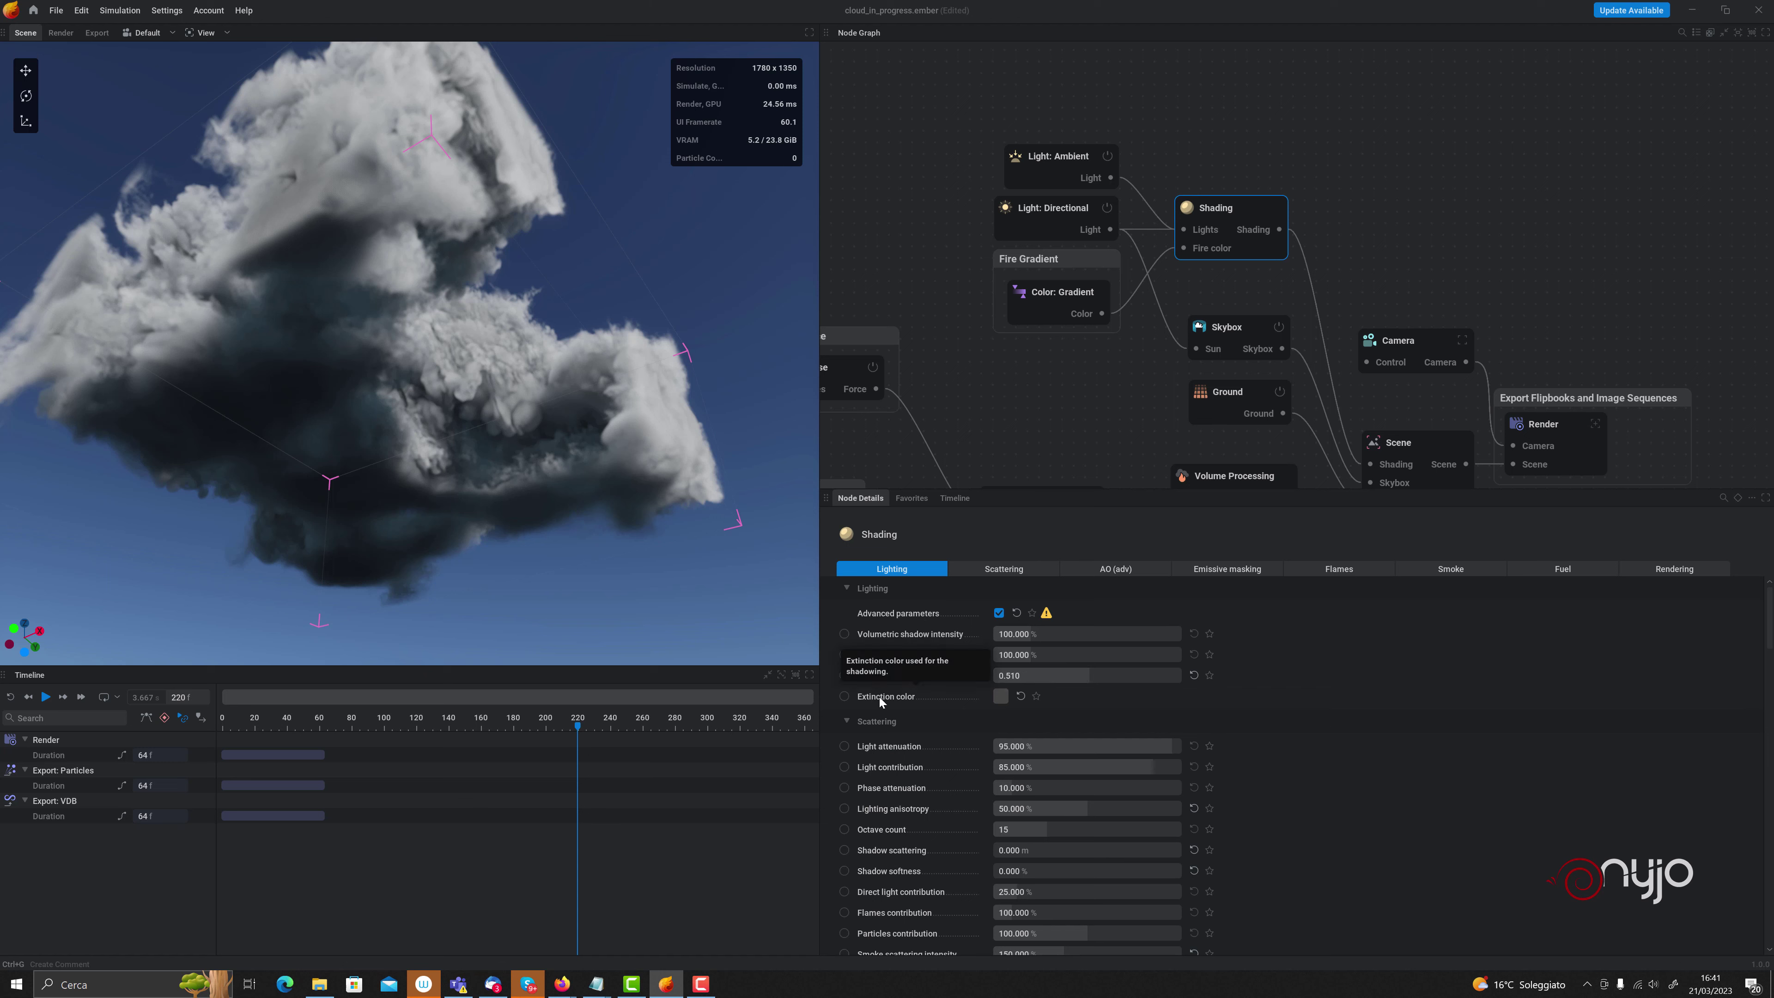
Set the extinction colour to RGB 104/110/130 (#686E82)
{"action": "left_click", "coordinate": [1000, 696]}
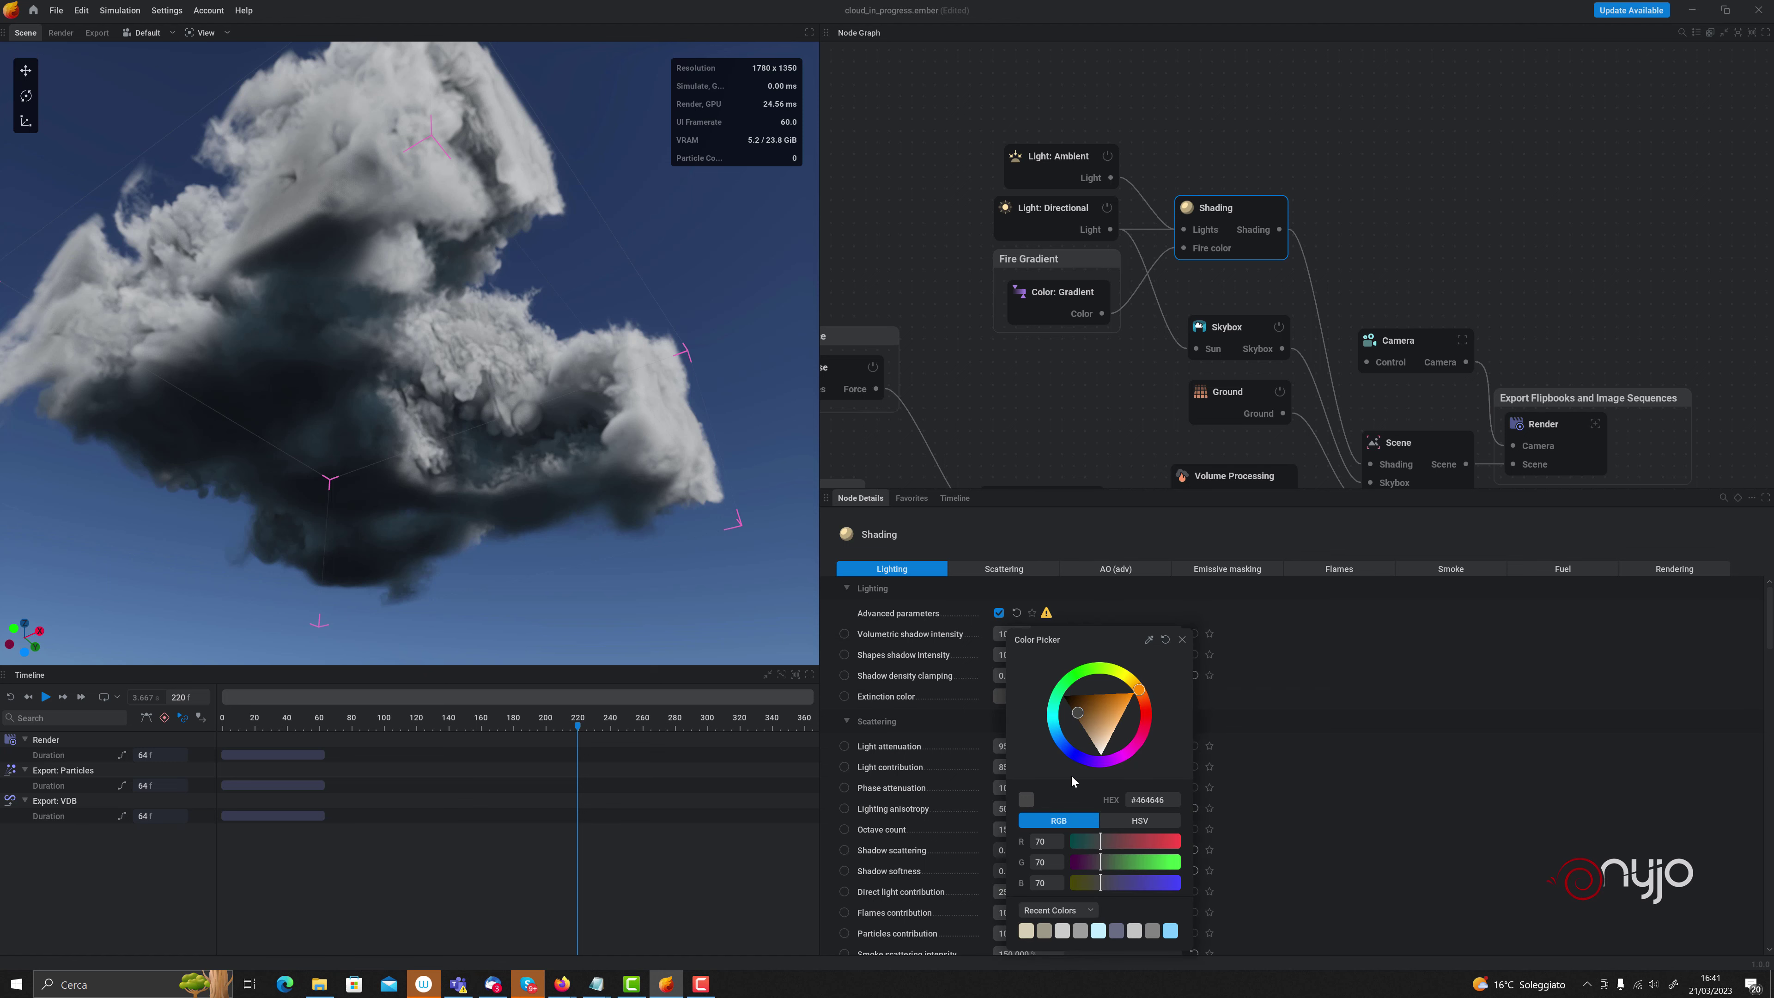
{"action": "left_click", "coordinate": [1052, 844]}
{"action": "type", "text": "104"}
{"action": "left_click", "coordinate": [1049, 864]}
{"action": "type", "text": "11"}
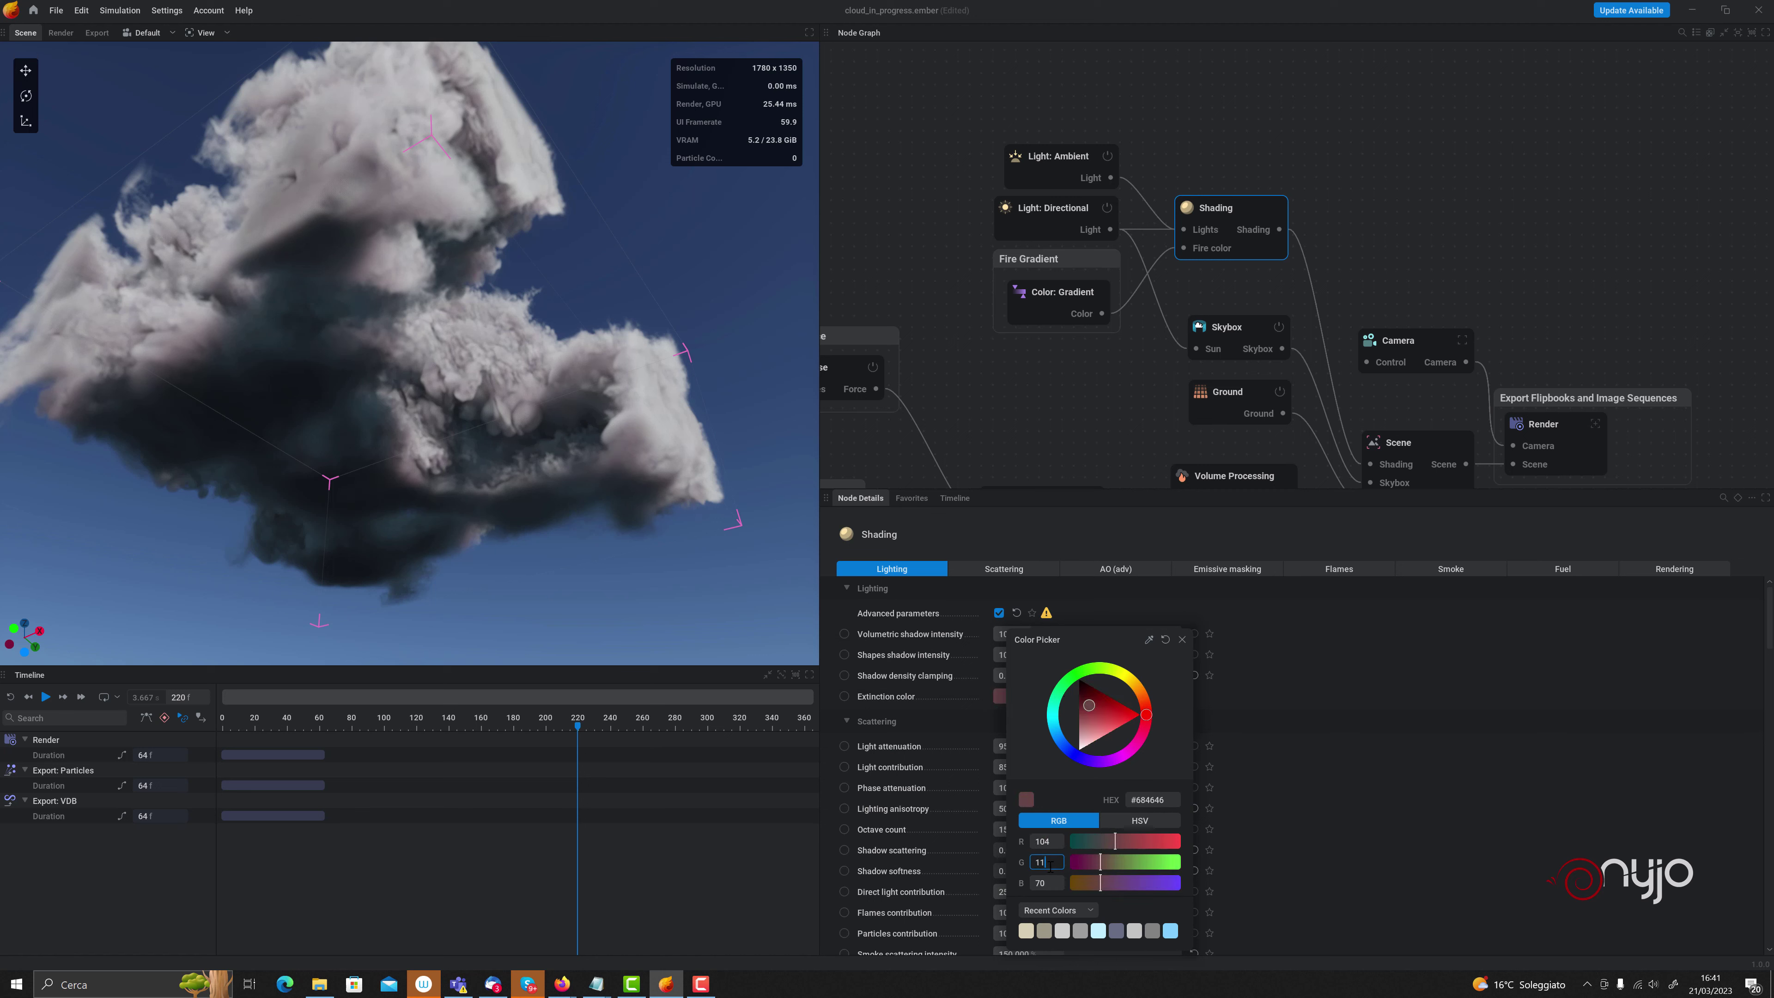
{"action": "left_click", "coordinate": [1051, 886]}
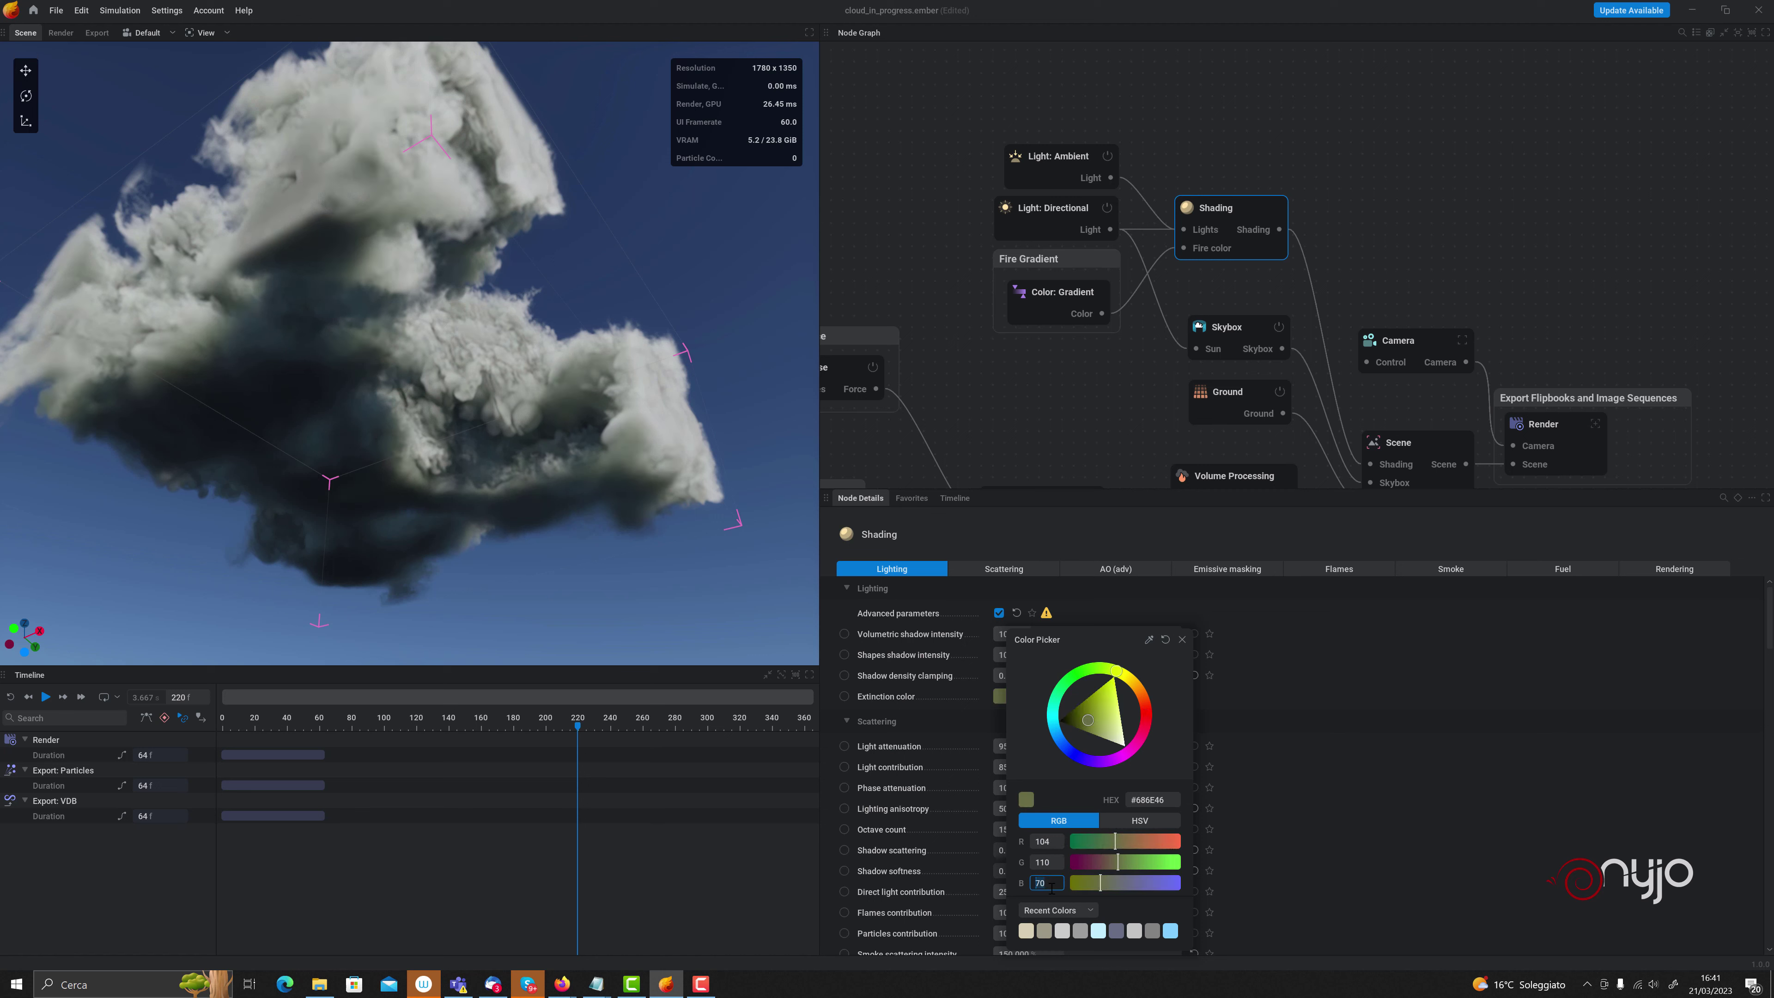
{"action": "type", "text": "130"}
{"action": "key", "text": "Return"}
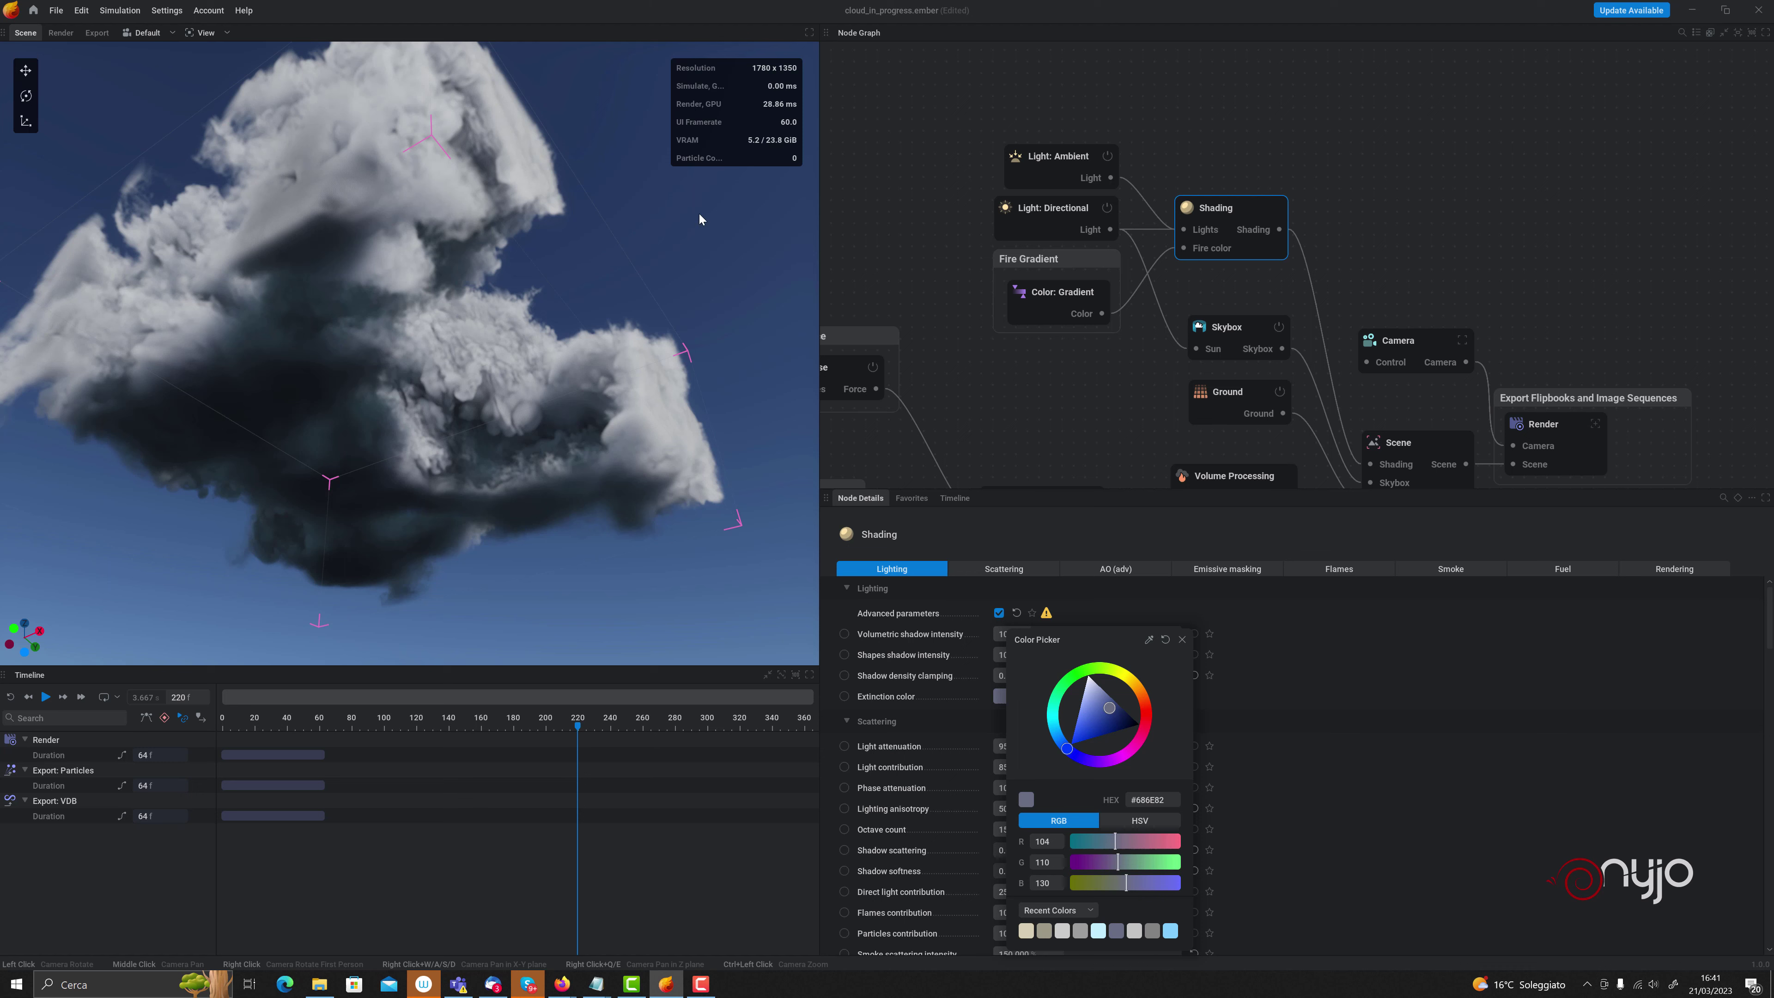
{"action": "left_click", "coordinate": [1222, 721]}
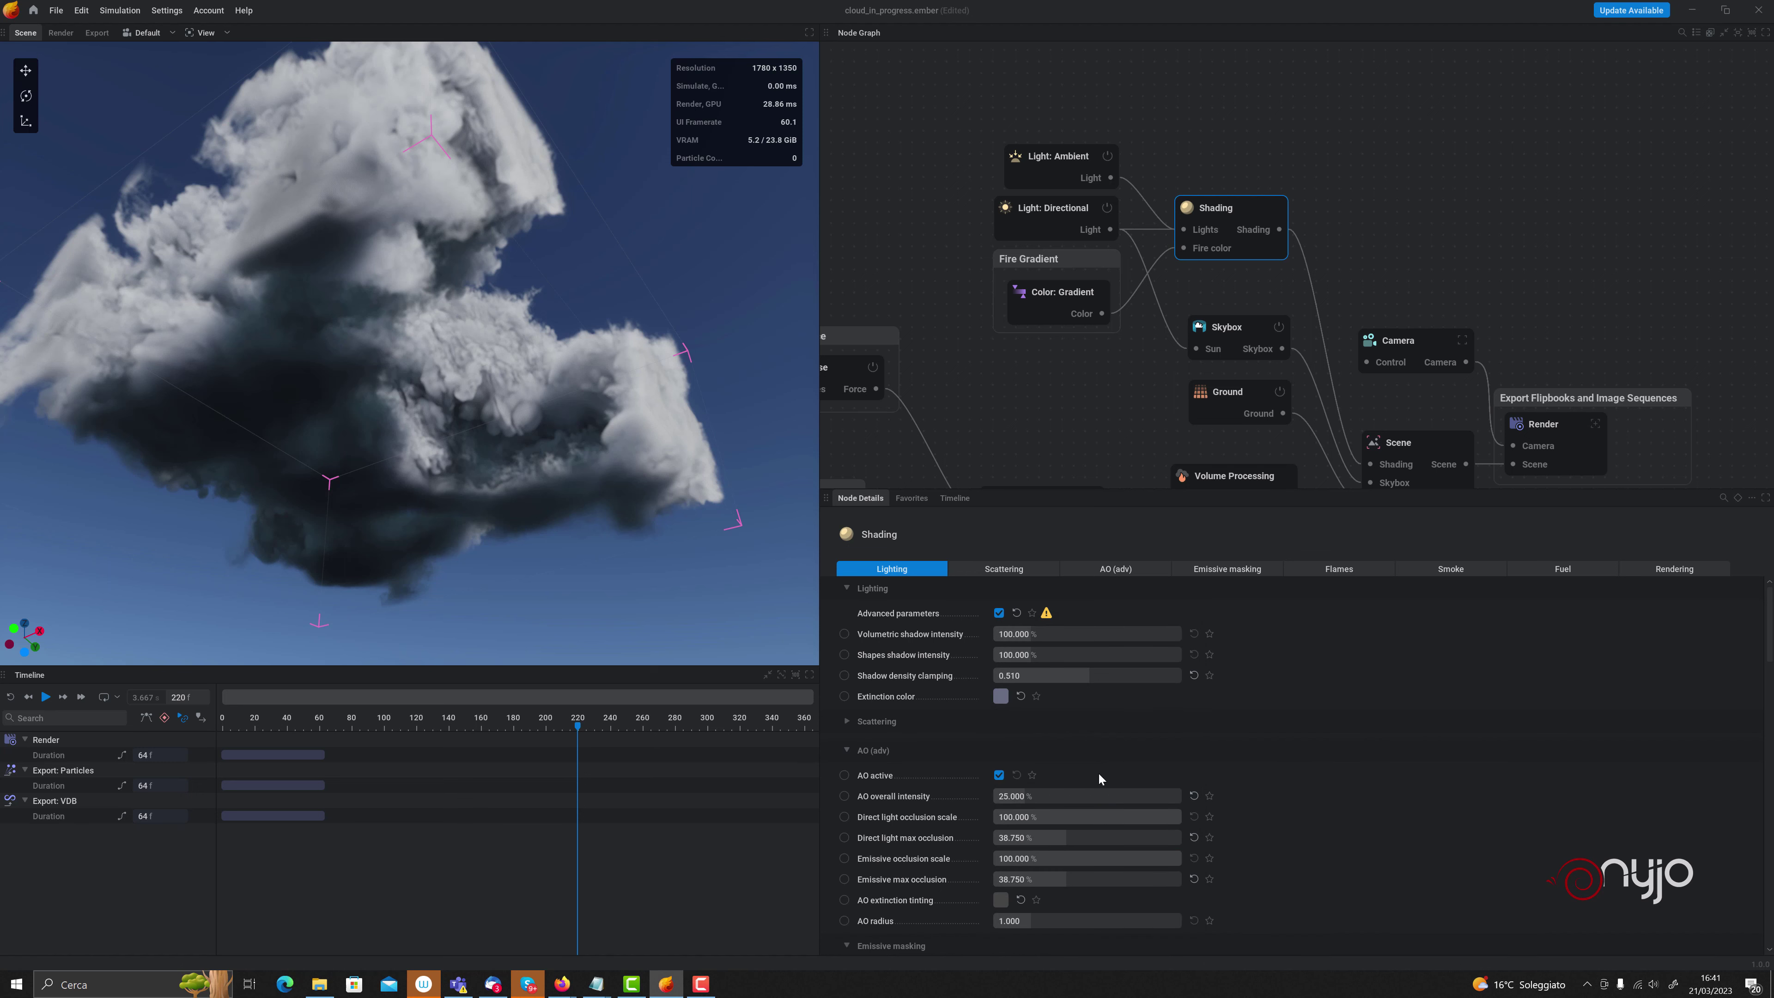
Set lighting anisotropy in the Scattering parameters to 65%
{"action": "left_click", "coordinate": [847, 722]}
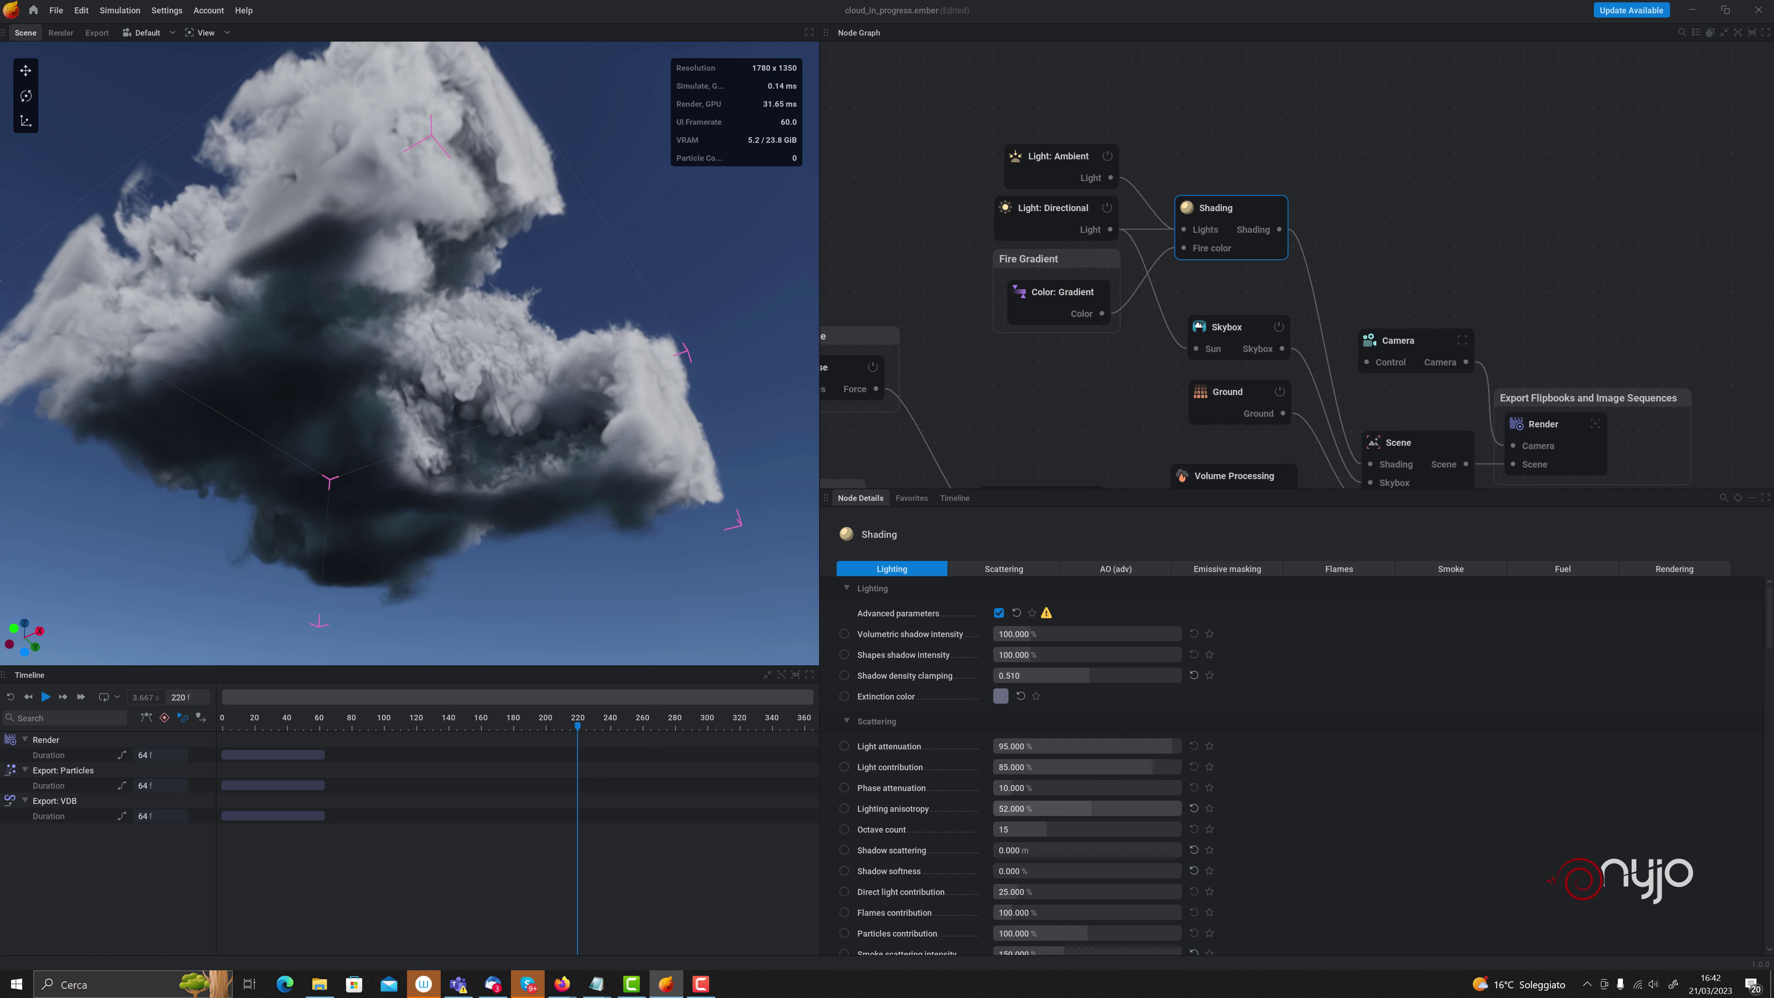
{"action": "left_click", "coordinate": [1117, 808]}
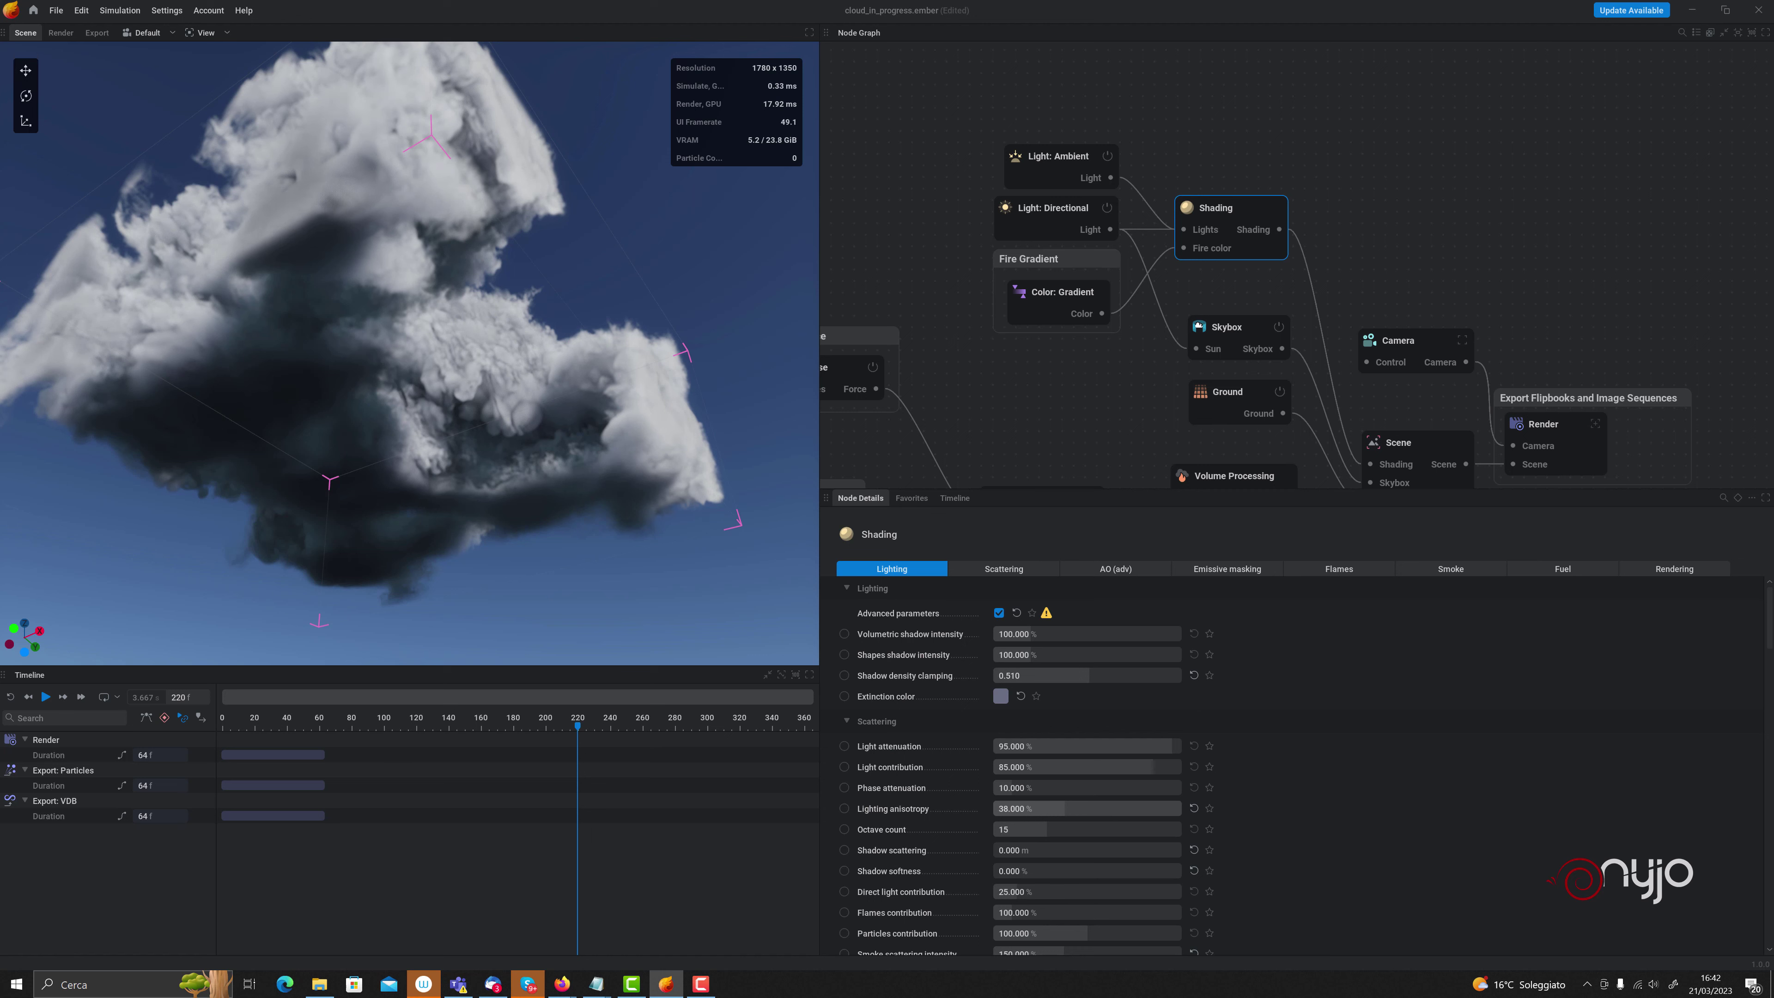
{"action": "left_click", "coordinate": [1120, 808]}
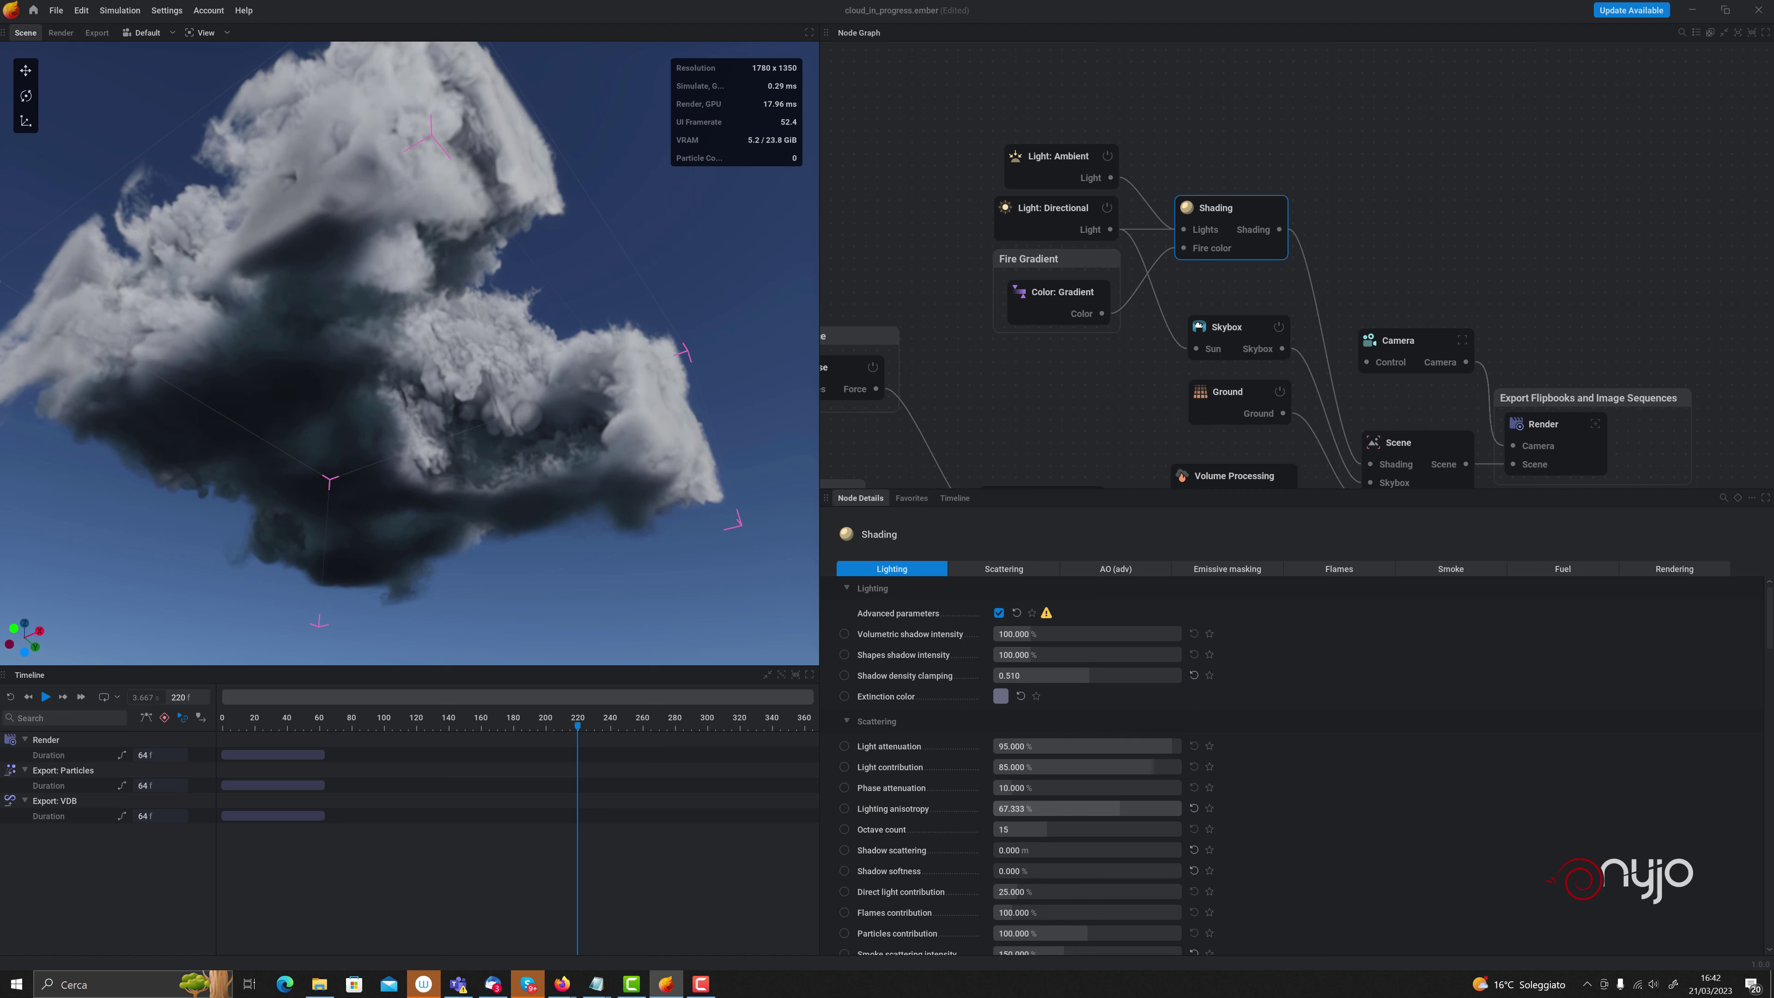
{"action": "double_click", "coordinate": [1019, 806]}
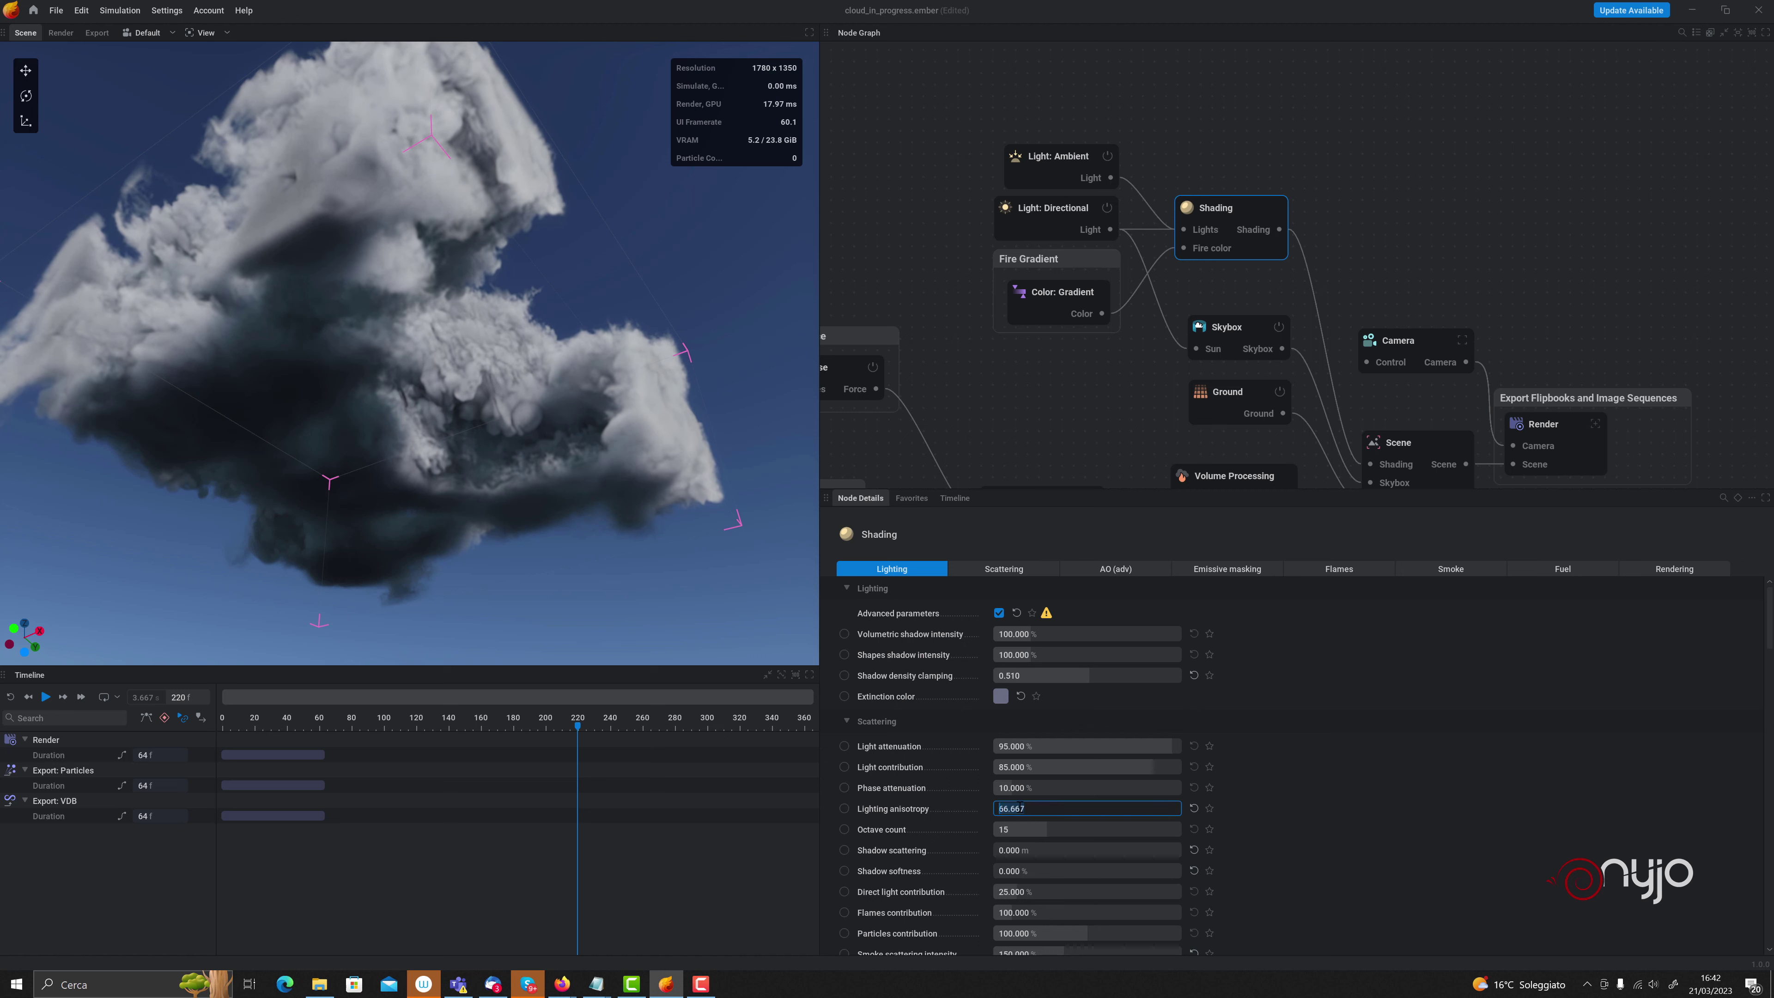
{"action": "type", "text": "65"}
{"action": "key", "text": "Return"}
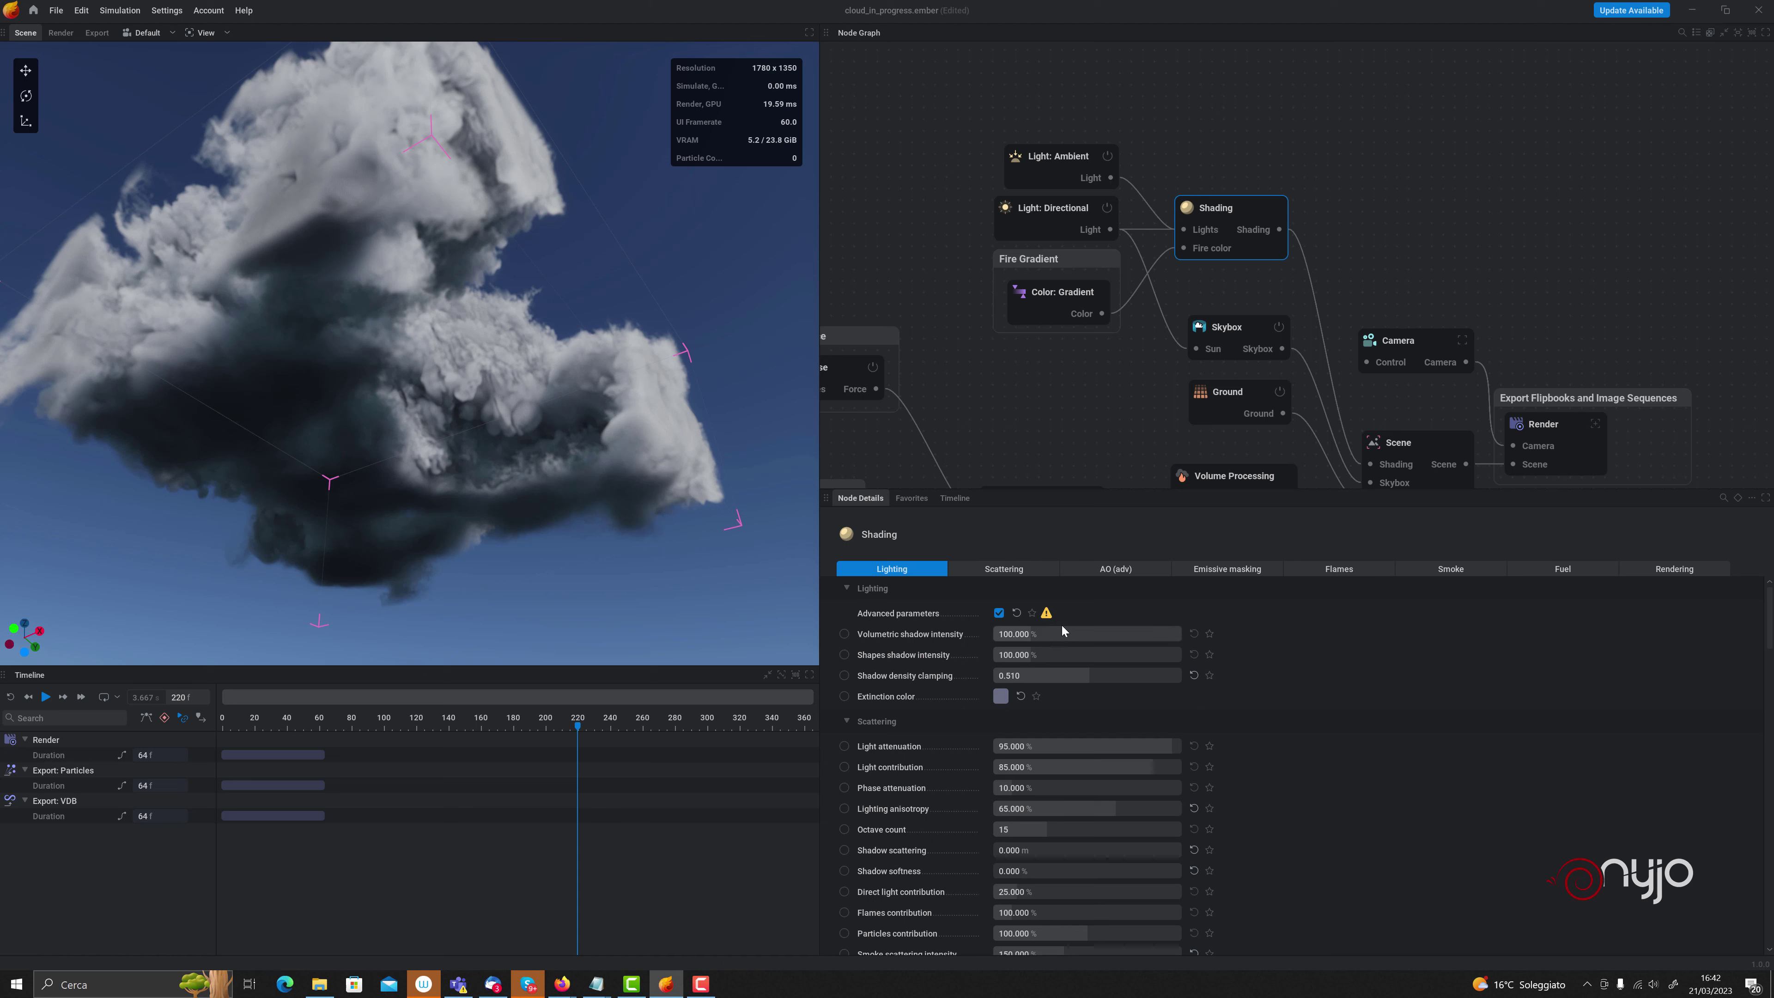
Set direct light contribution to 70% and orbit around the cloud to judge the lighting
{"action": "scroll", "coordinate": [1136, 853], "scroll_direction": "down", "scroll_amount": 2}
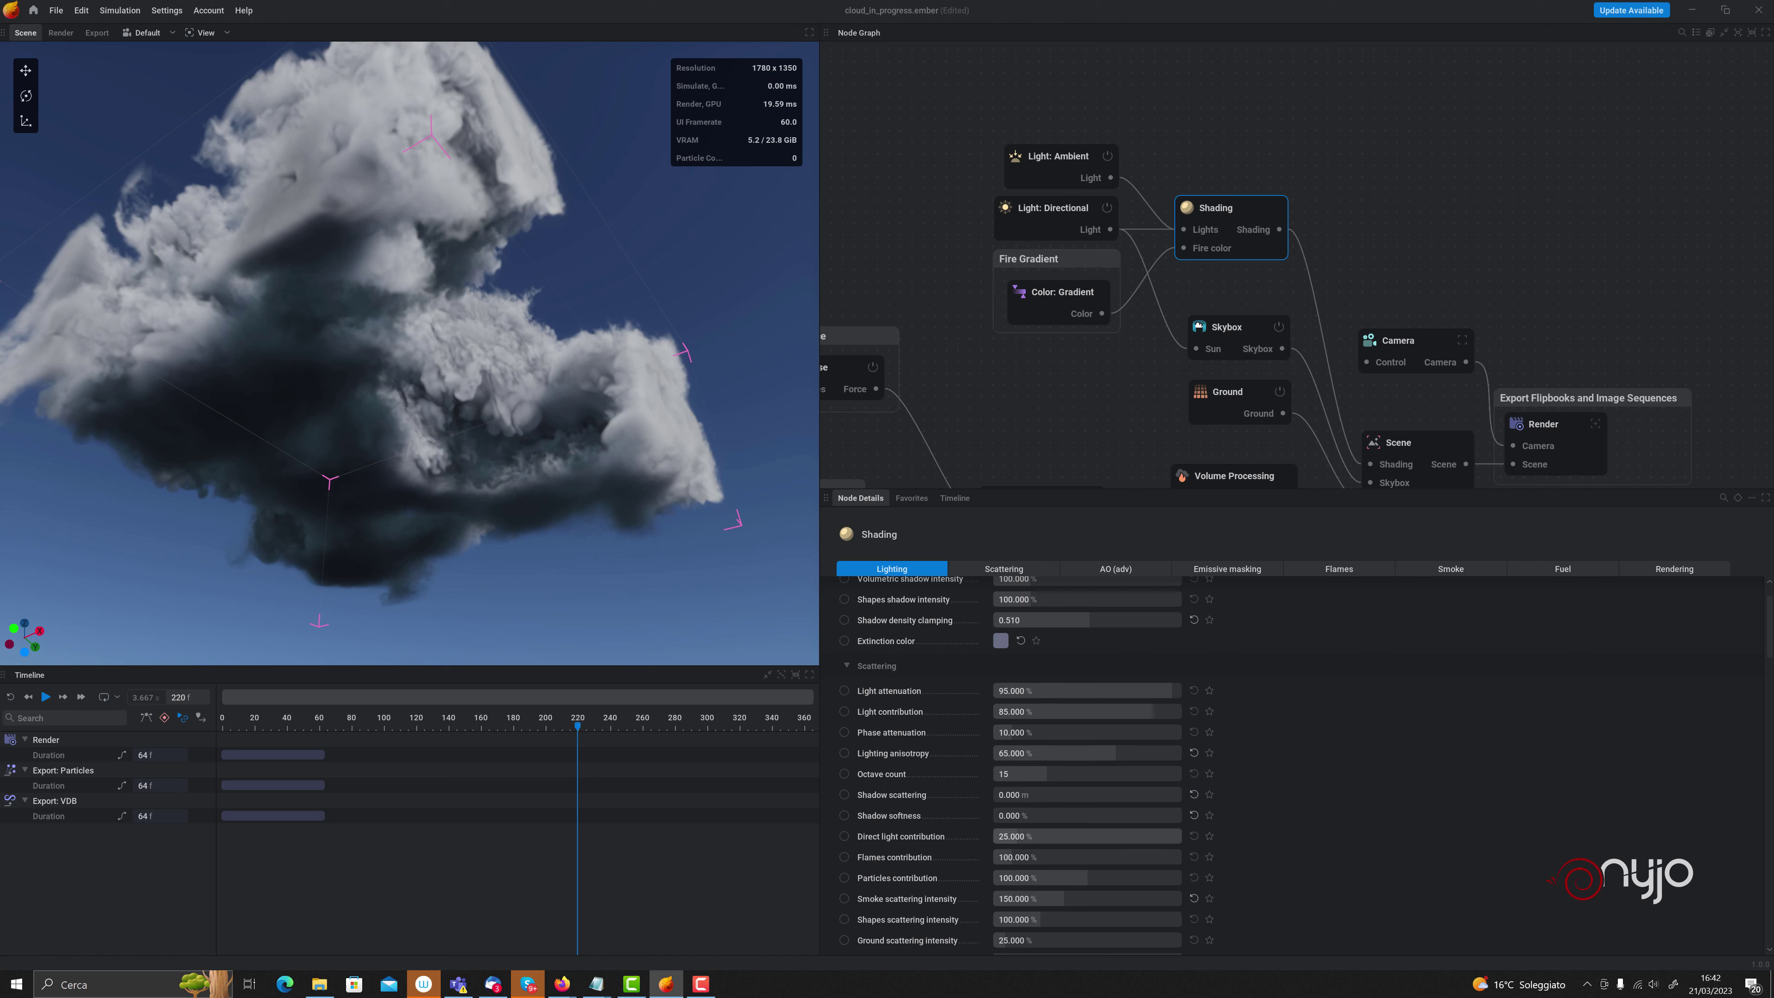
{"action": "left_click_drag", "start_coordinate": [1016, 835], "coordinate": [1081, 836]}
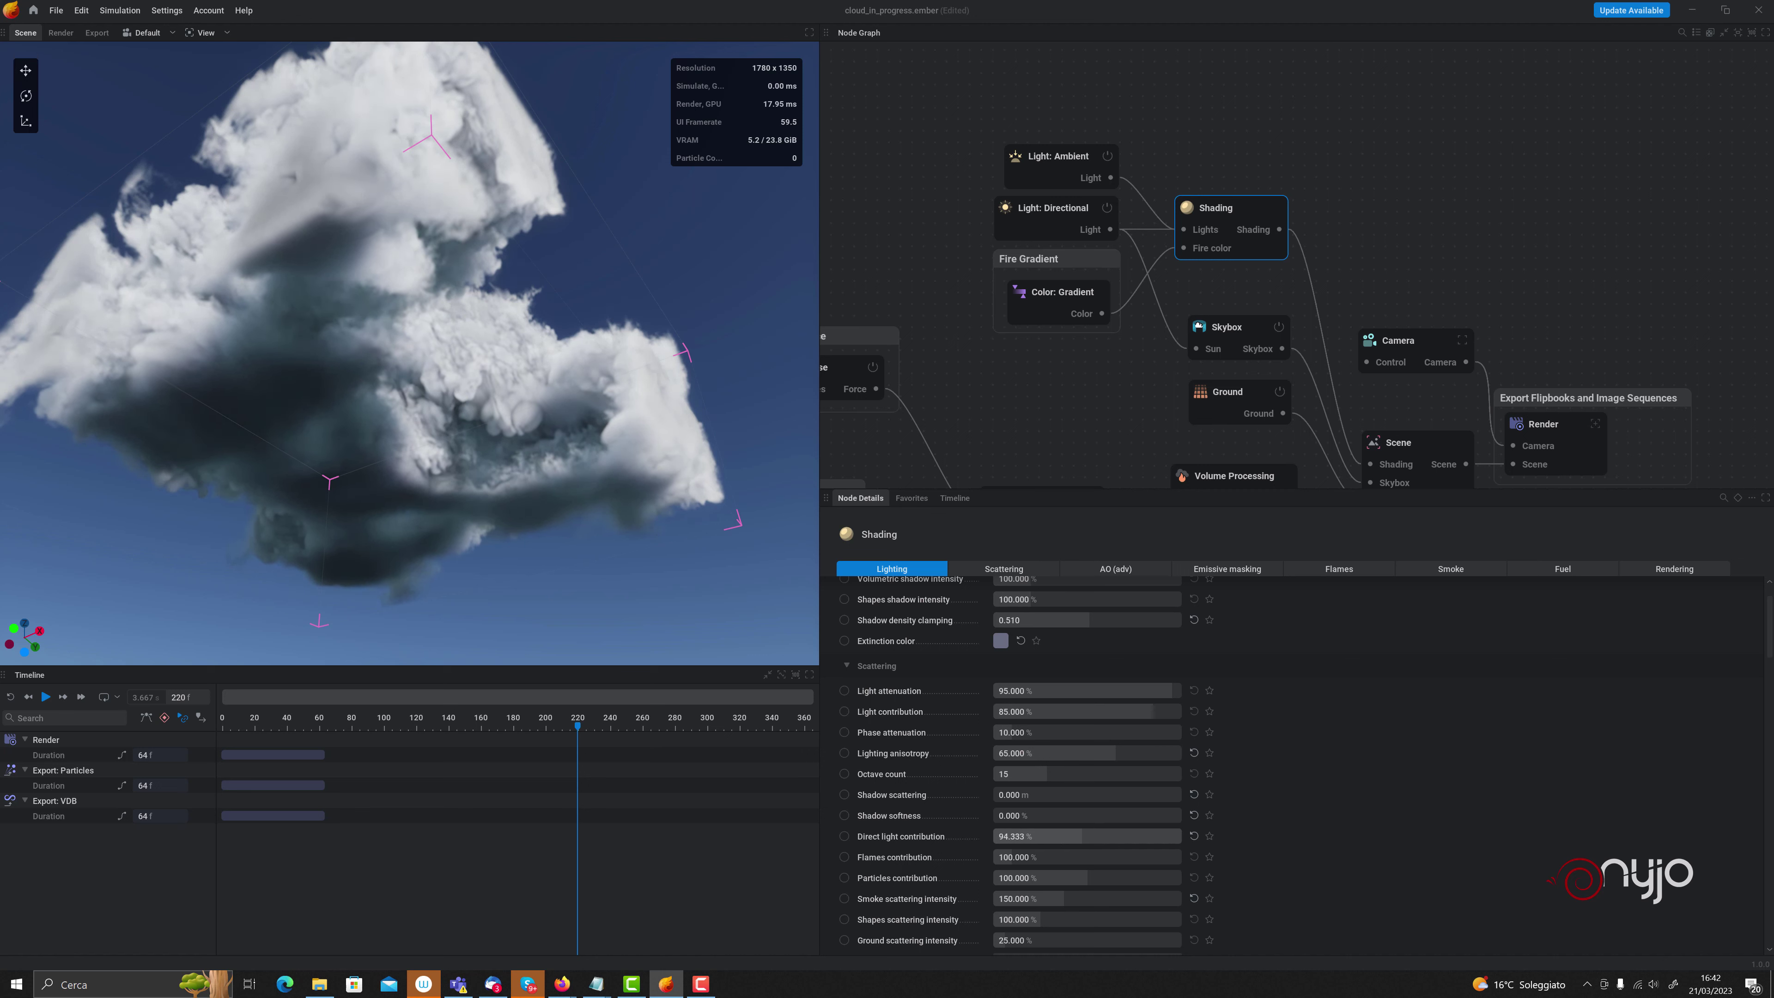
{"action": "double_click", "coordinate": [1035, 836]}
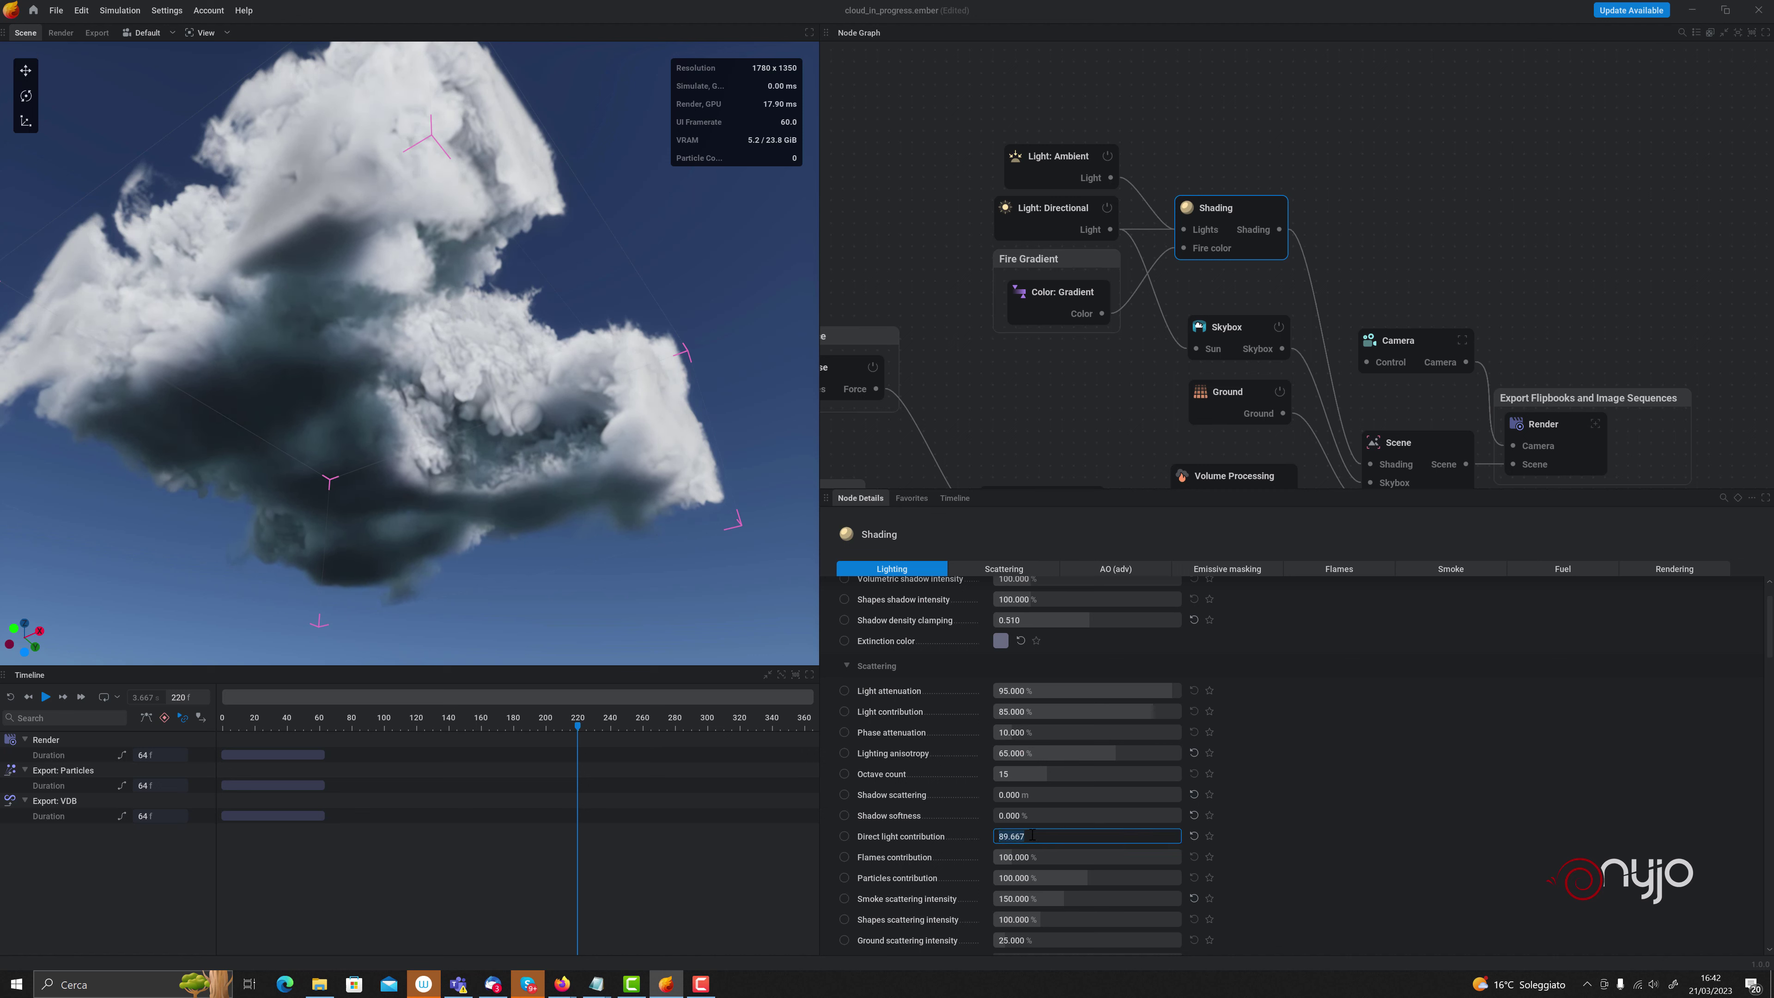
{"action": "type", "text": "70"}
{"action": "key", "text": "Return"}
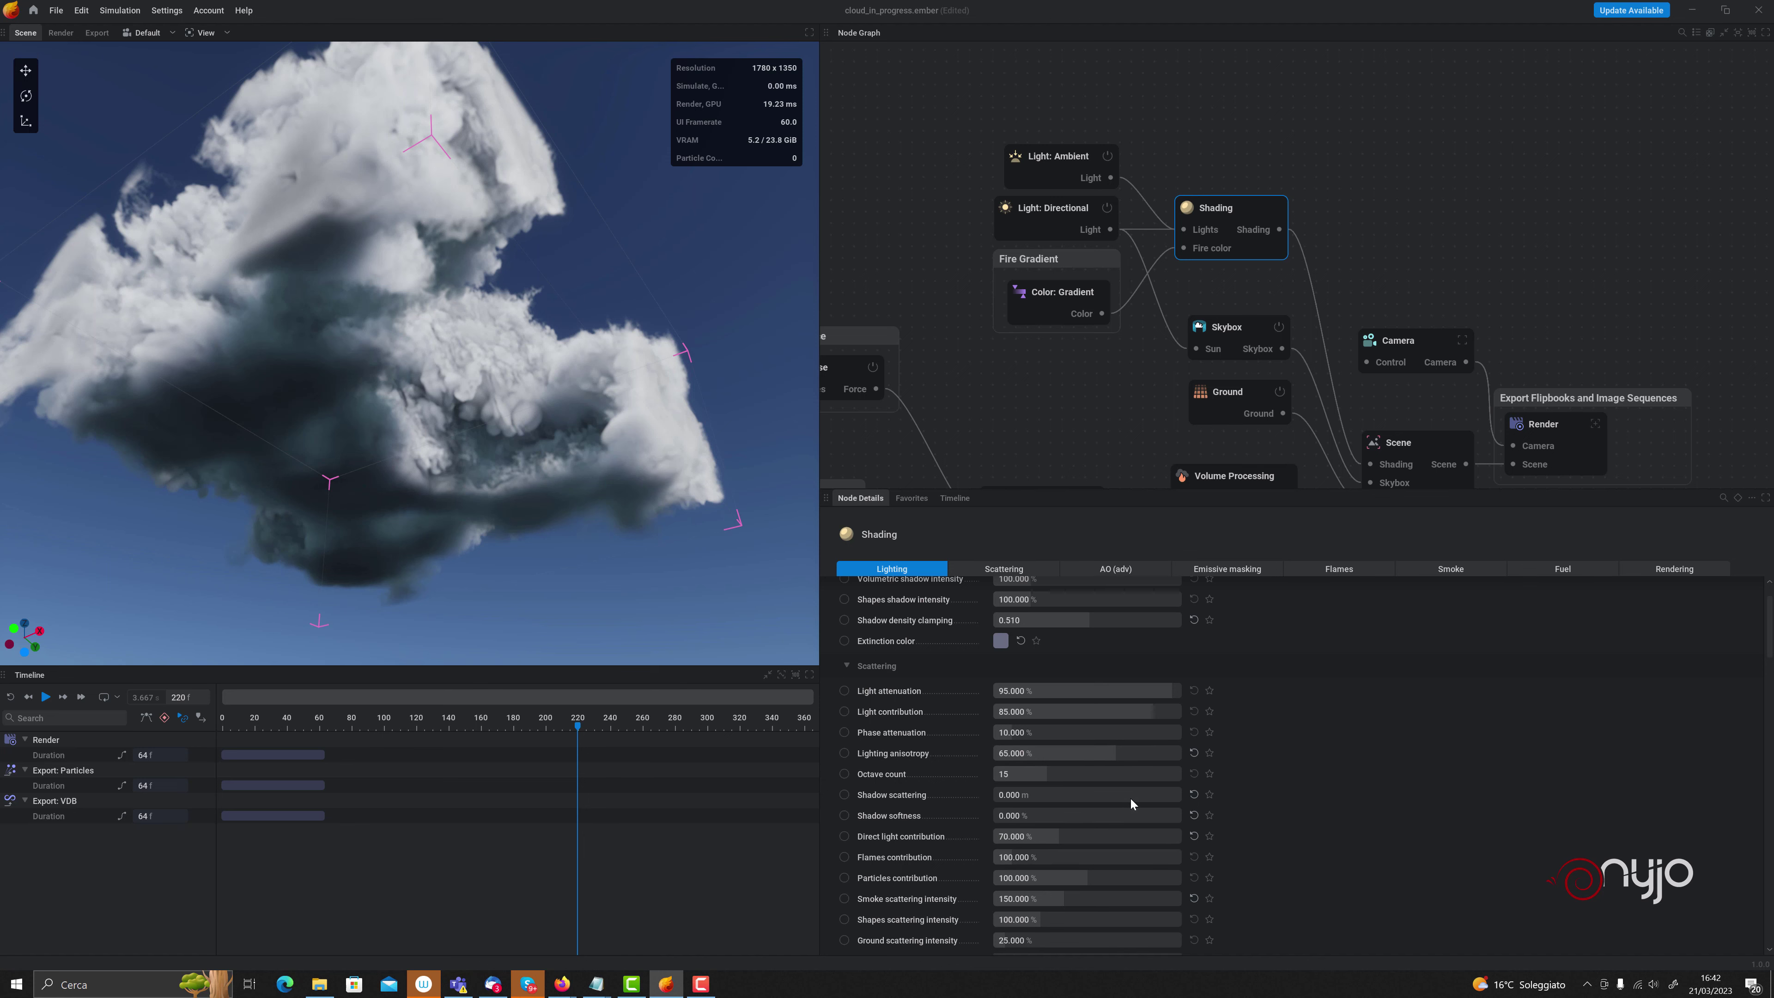
{"action": "left_click_drag", "start_coordinate": [419, 349], "coordinate": [489, 335]}
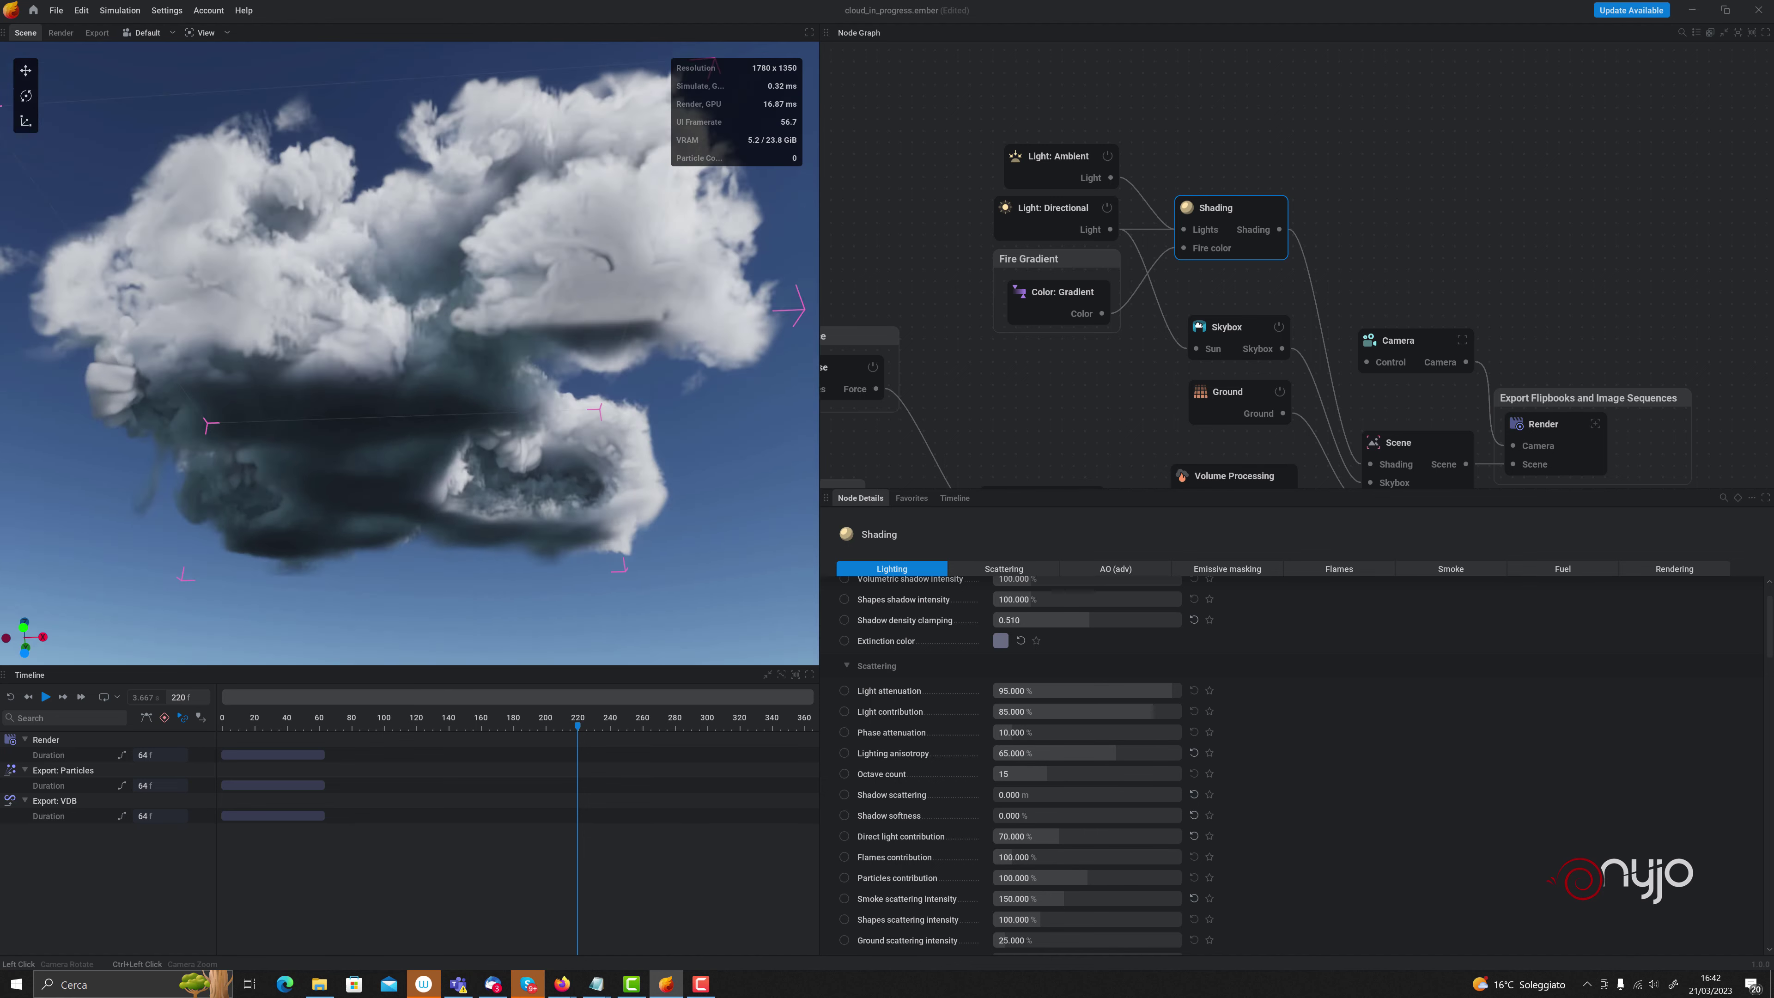
{"action": "left_click_drag", "start_coordinate": [429, 393], "coordinate": [433, 409]}
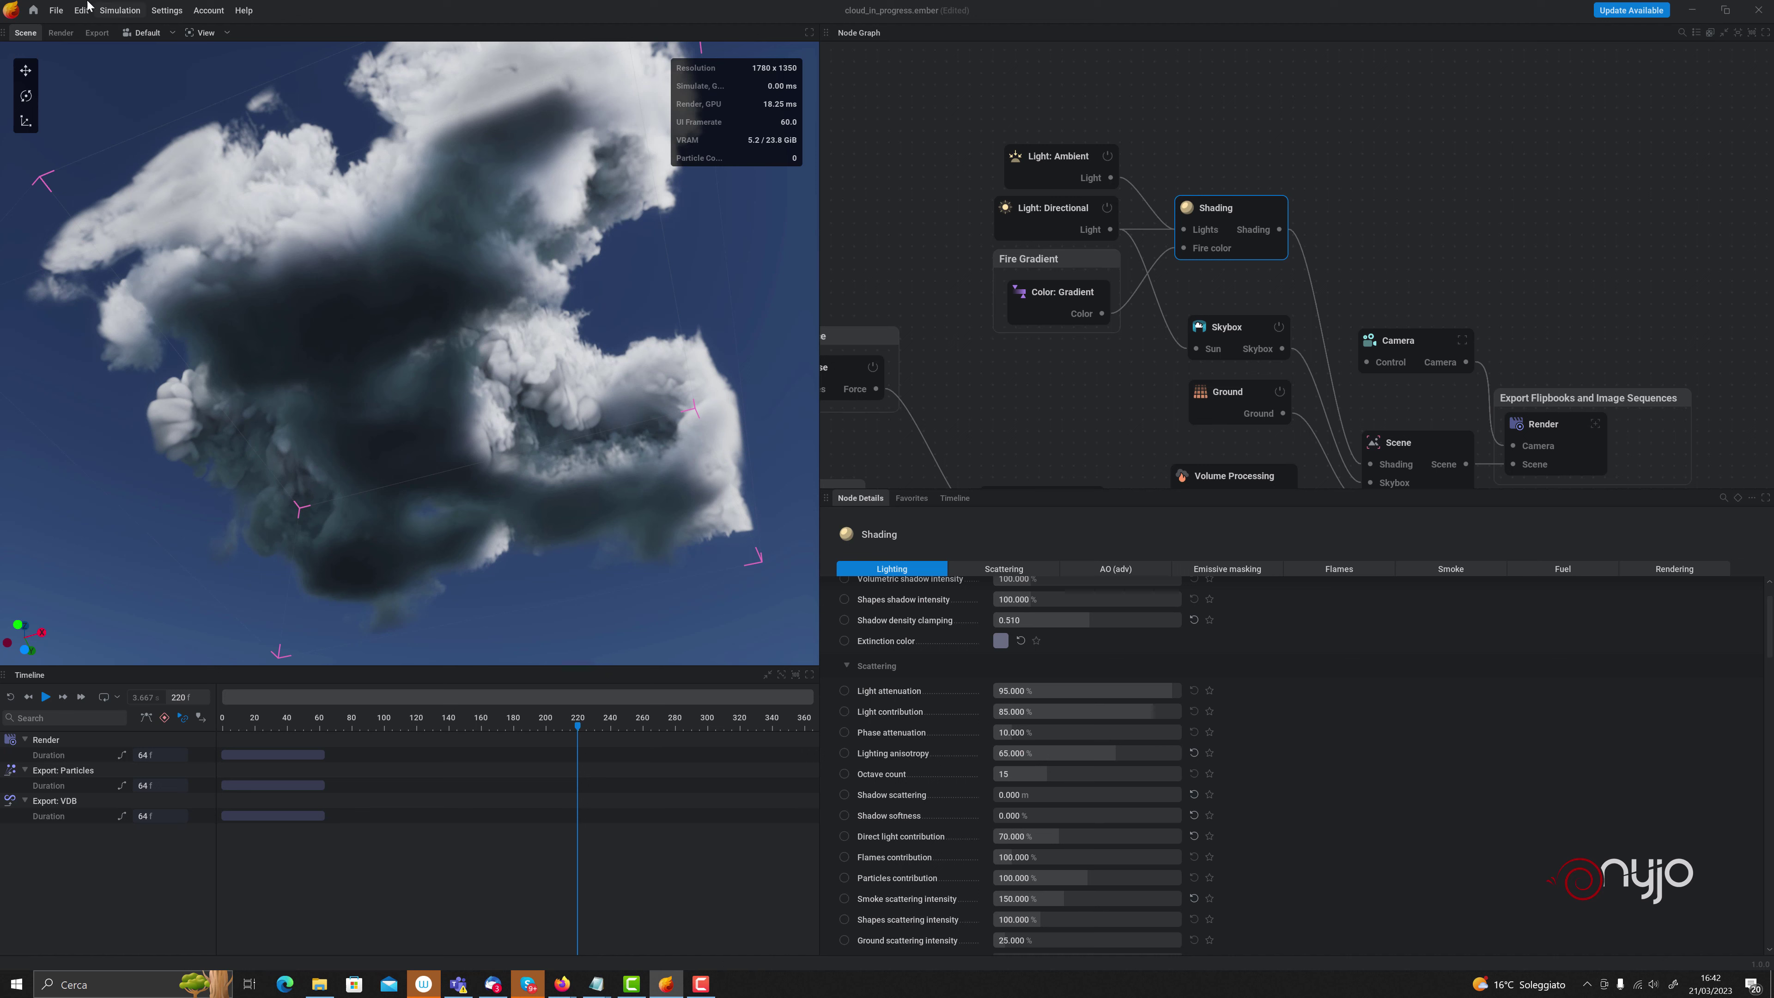
Save the project and rewind the simulation to frame 0
{"action": "left_click", "coordinate": [56, 9]}
{"action": "left_click", "coordinate": [66, 98]}
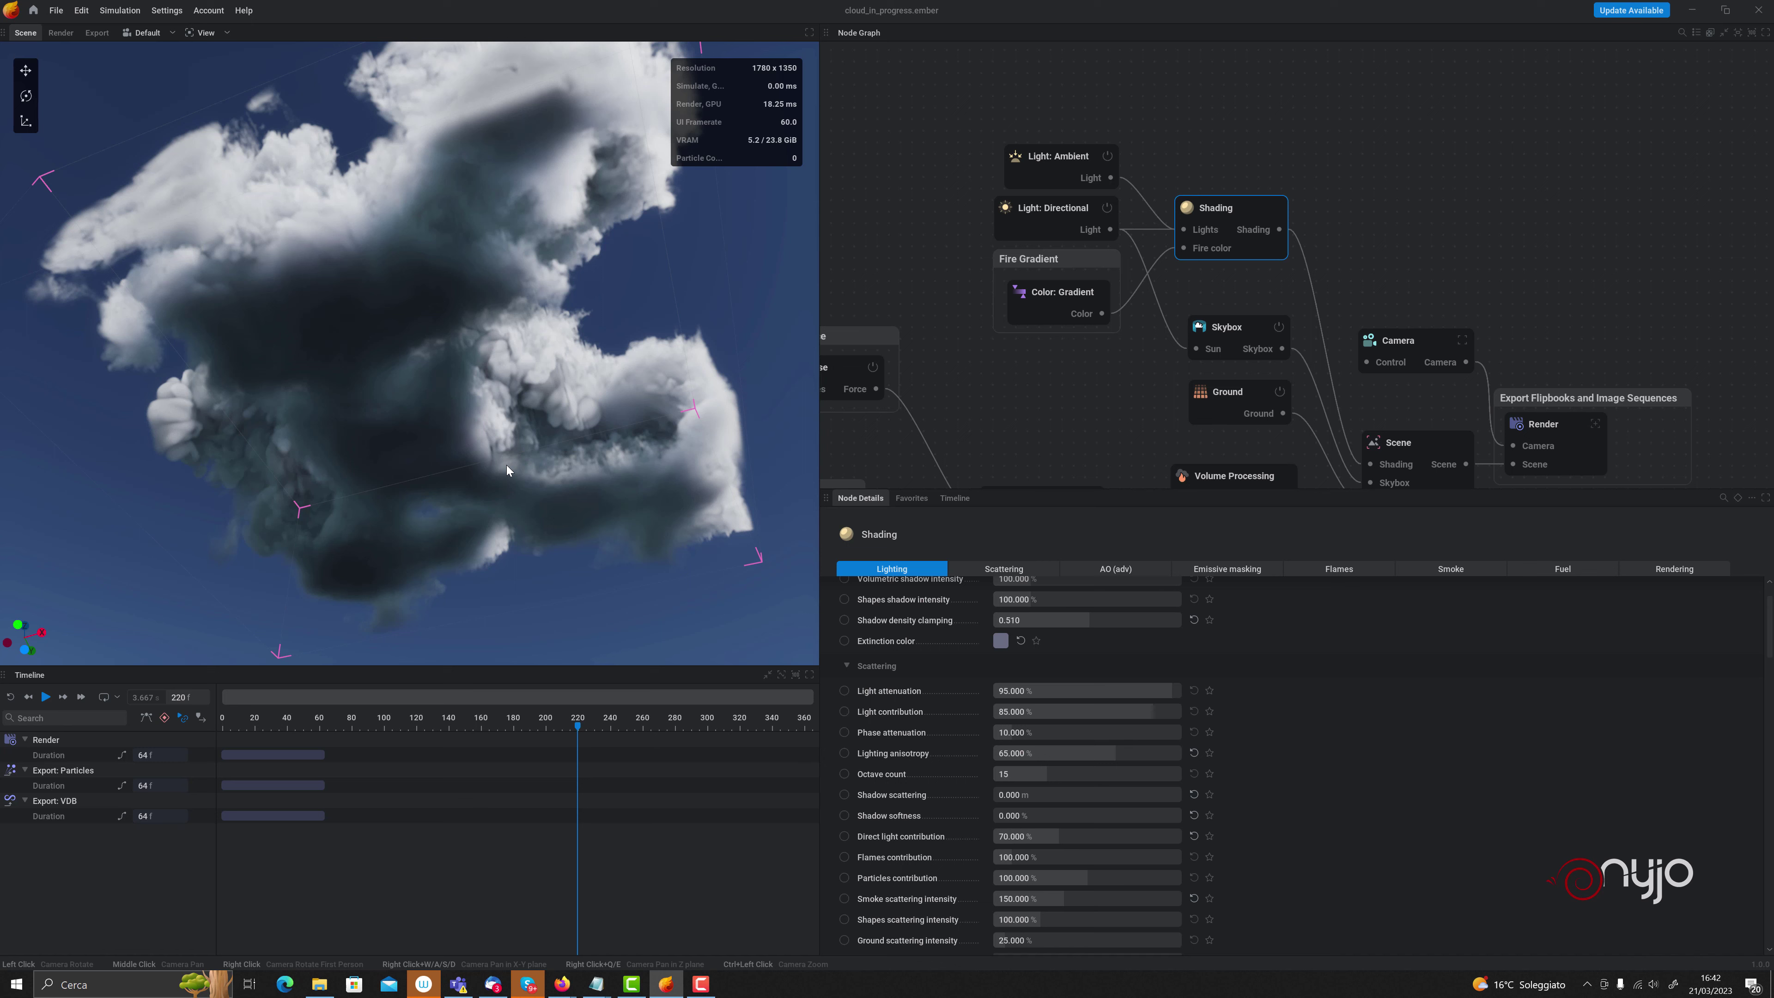
{"action": "left_click", "coordinate": [10, 697]}
Set the Simulation node's upscaling to X2 and apply the 104.86-million-voxel resolution
{"action": "middle_click_drag", "start_coordinate": [1173, 260], "coordinate": [1211, 301]}
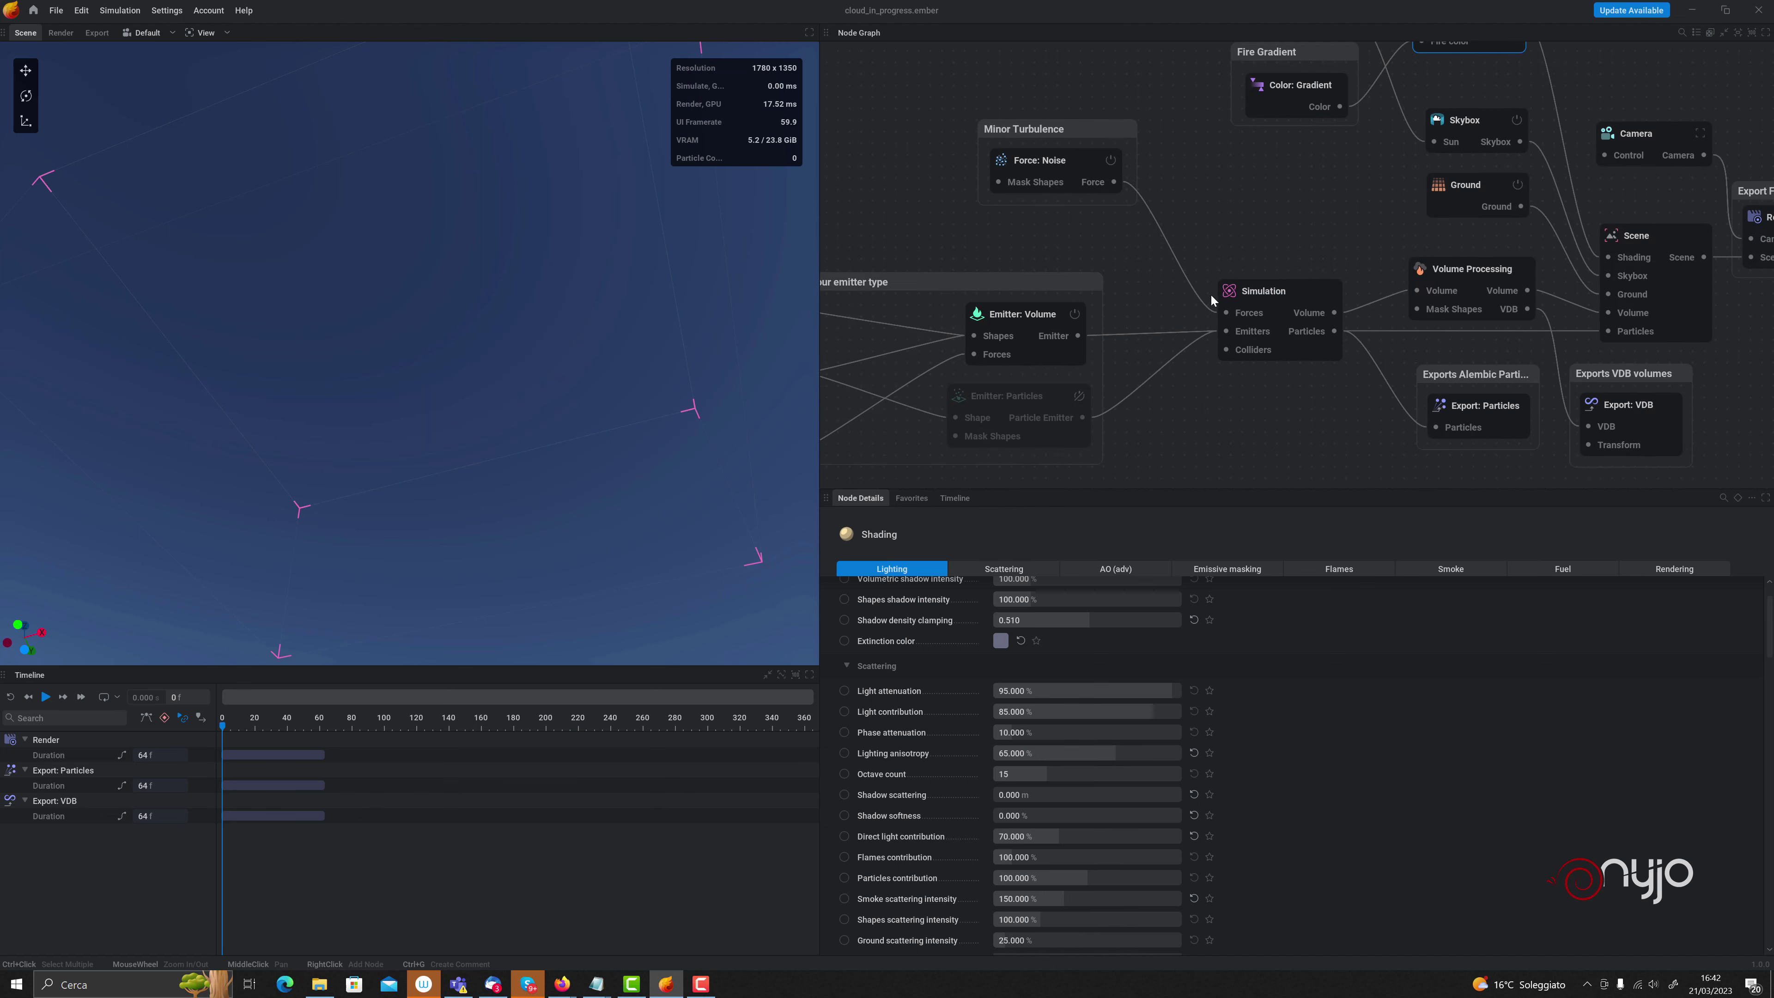
{"action": "left_click", "coordinate": [1290, 281]}
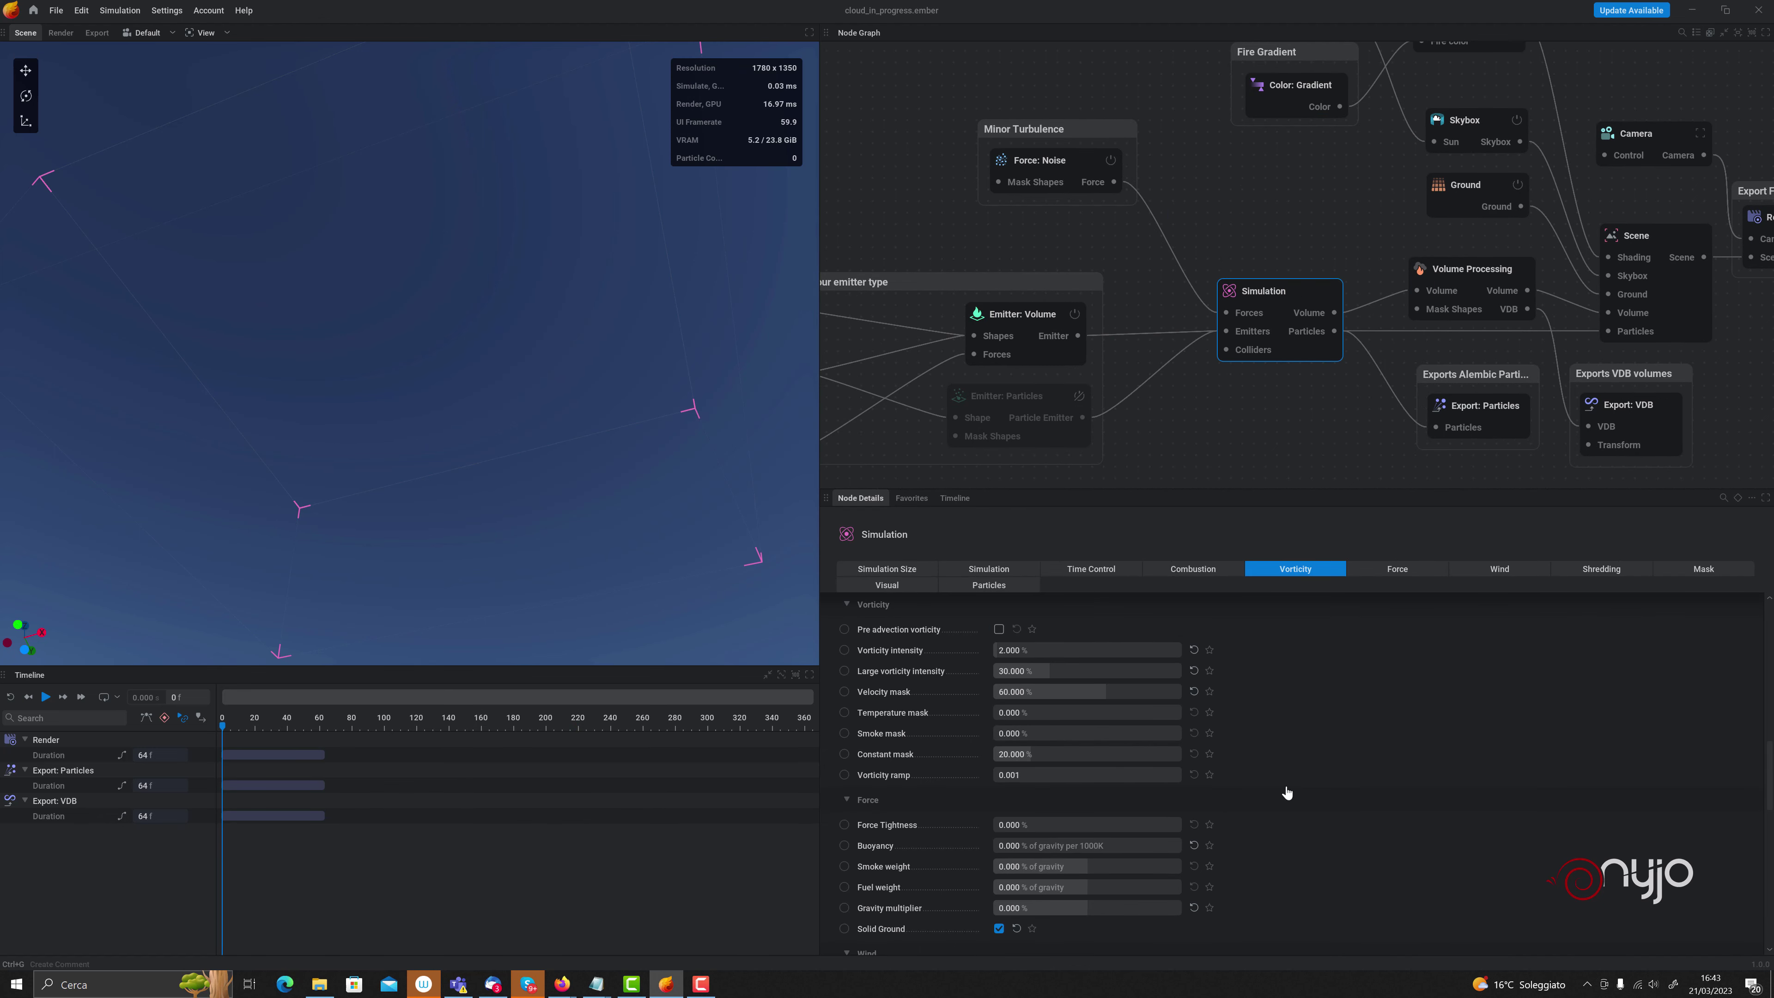
{"action": "left_click", "coordinate": [886, 569]}
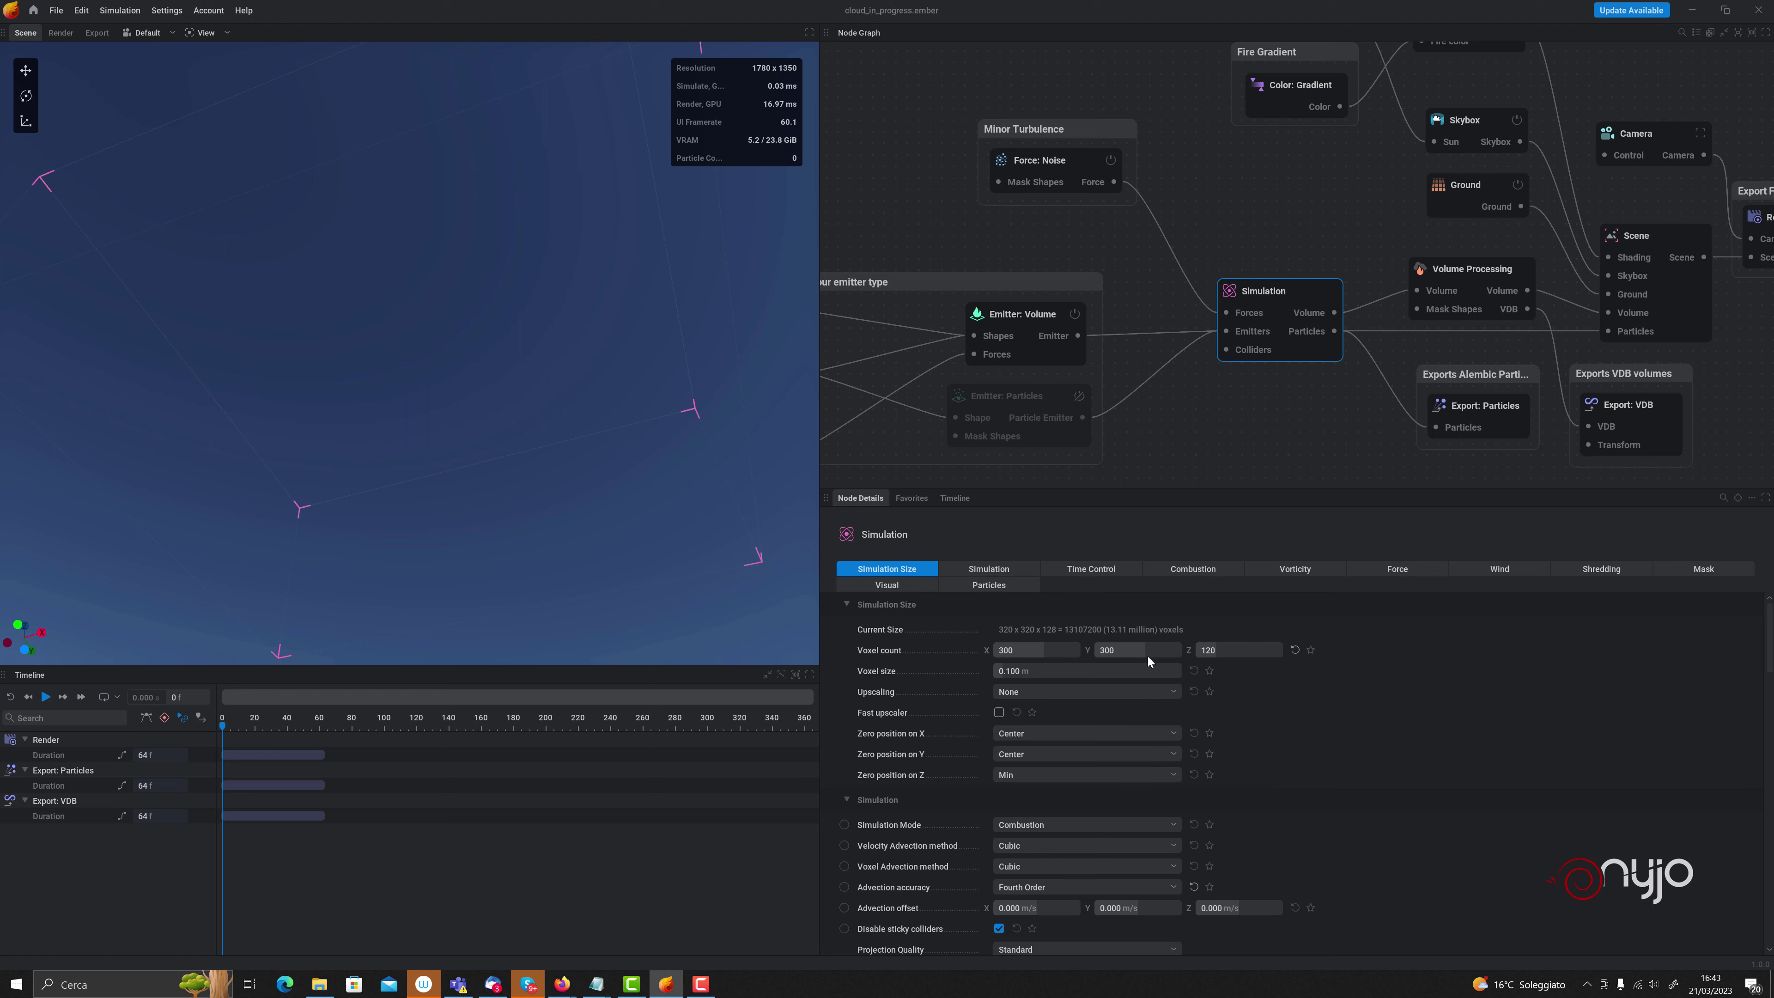
{"action": "scroll", "coordinate": [1272, 809], "scroll_direction": "down", "scroll_amount": 1}
{"action": "scroll", "coordinate": [1274, 808], "scroll_direction": "down", "scroll_amount": 2}
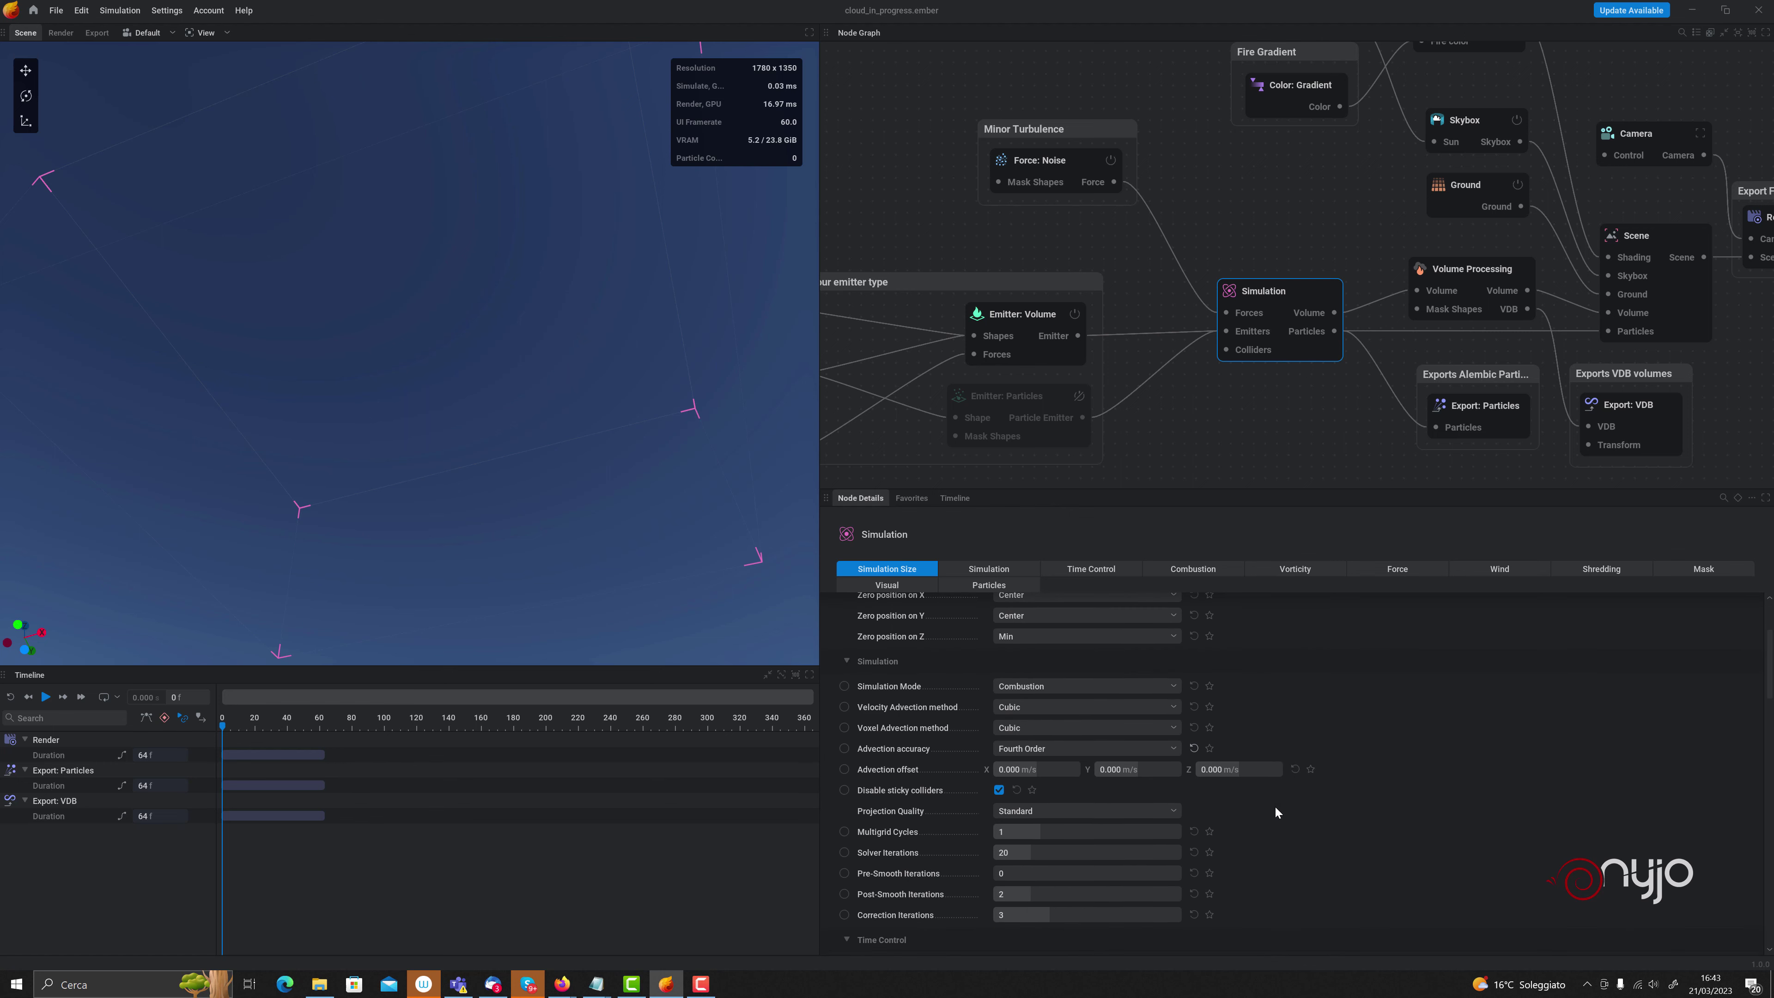
{"action": "scroll", "coordinate": [1275, 808], "scroll_direction": "up", "scroll_amount": 4}
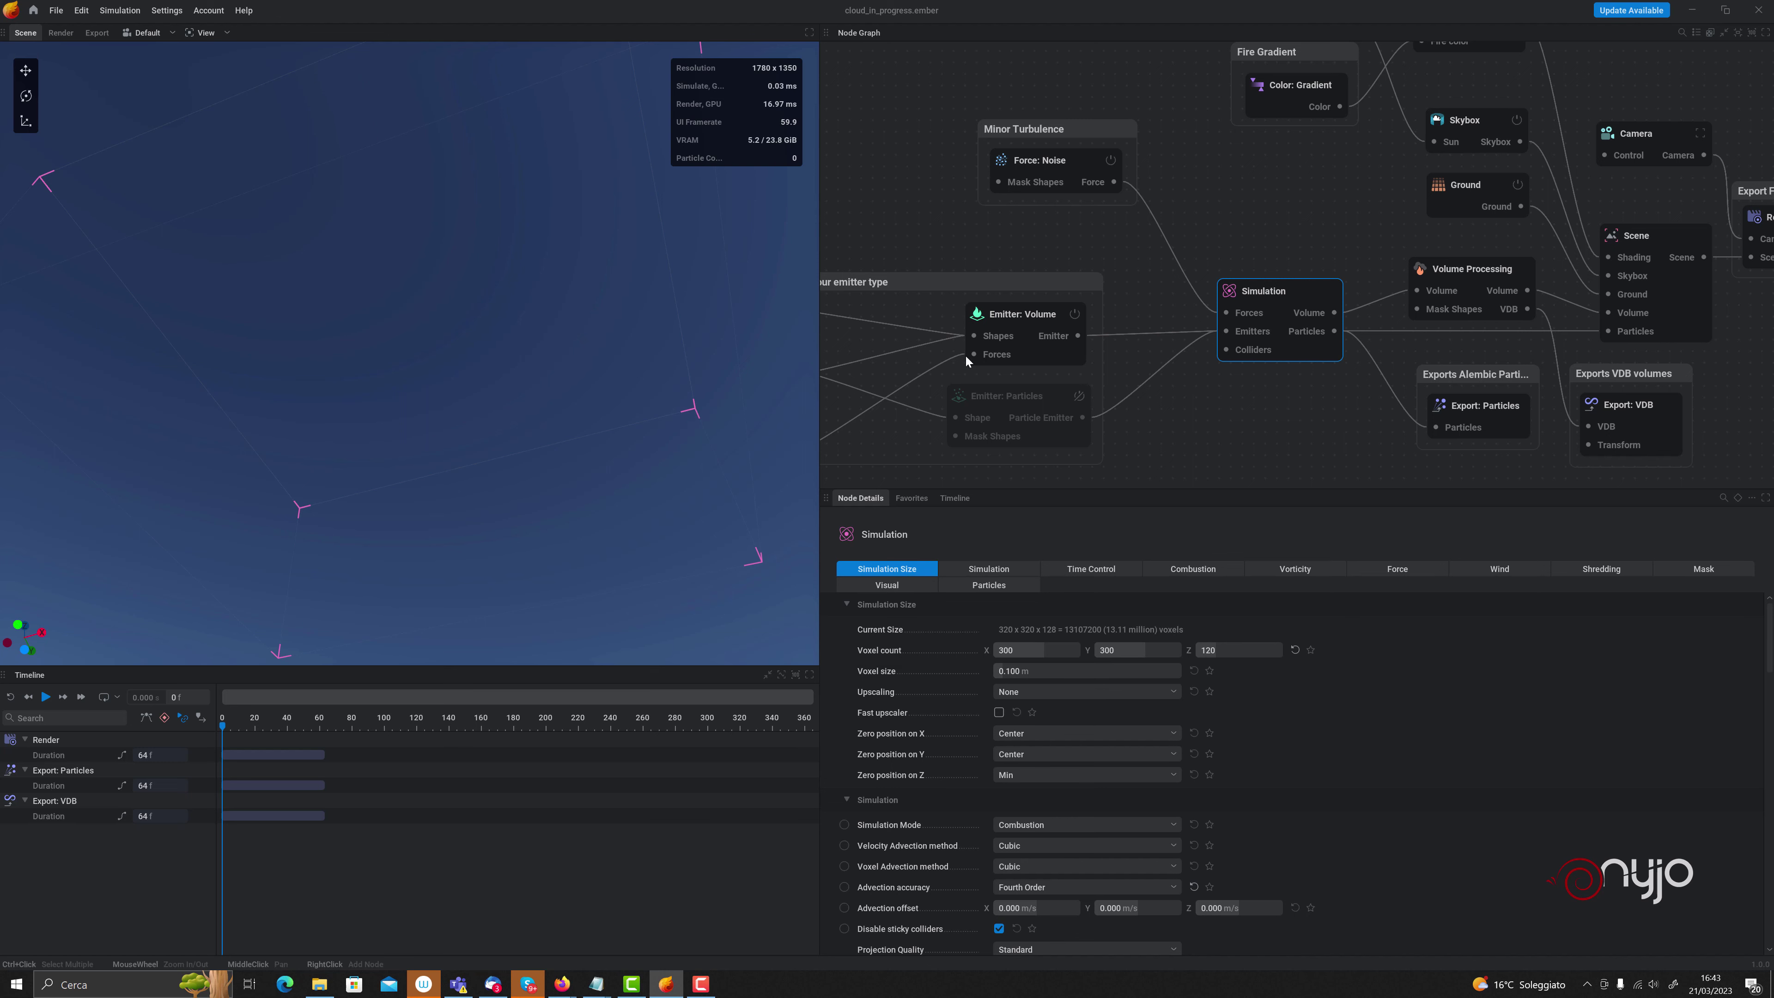
{"action": "middle_click_drag", "start_coordinate": [951, 241], "coordinate": [1005, 234]}
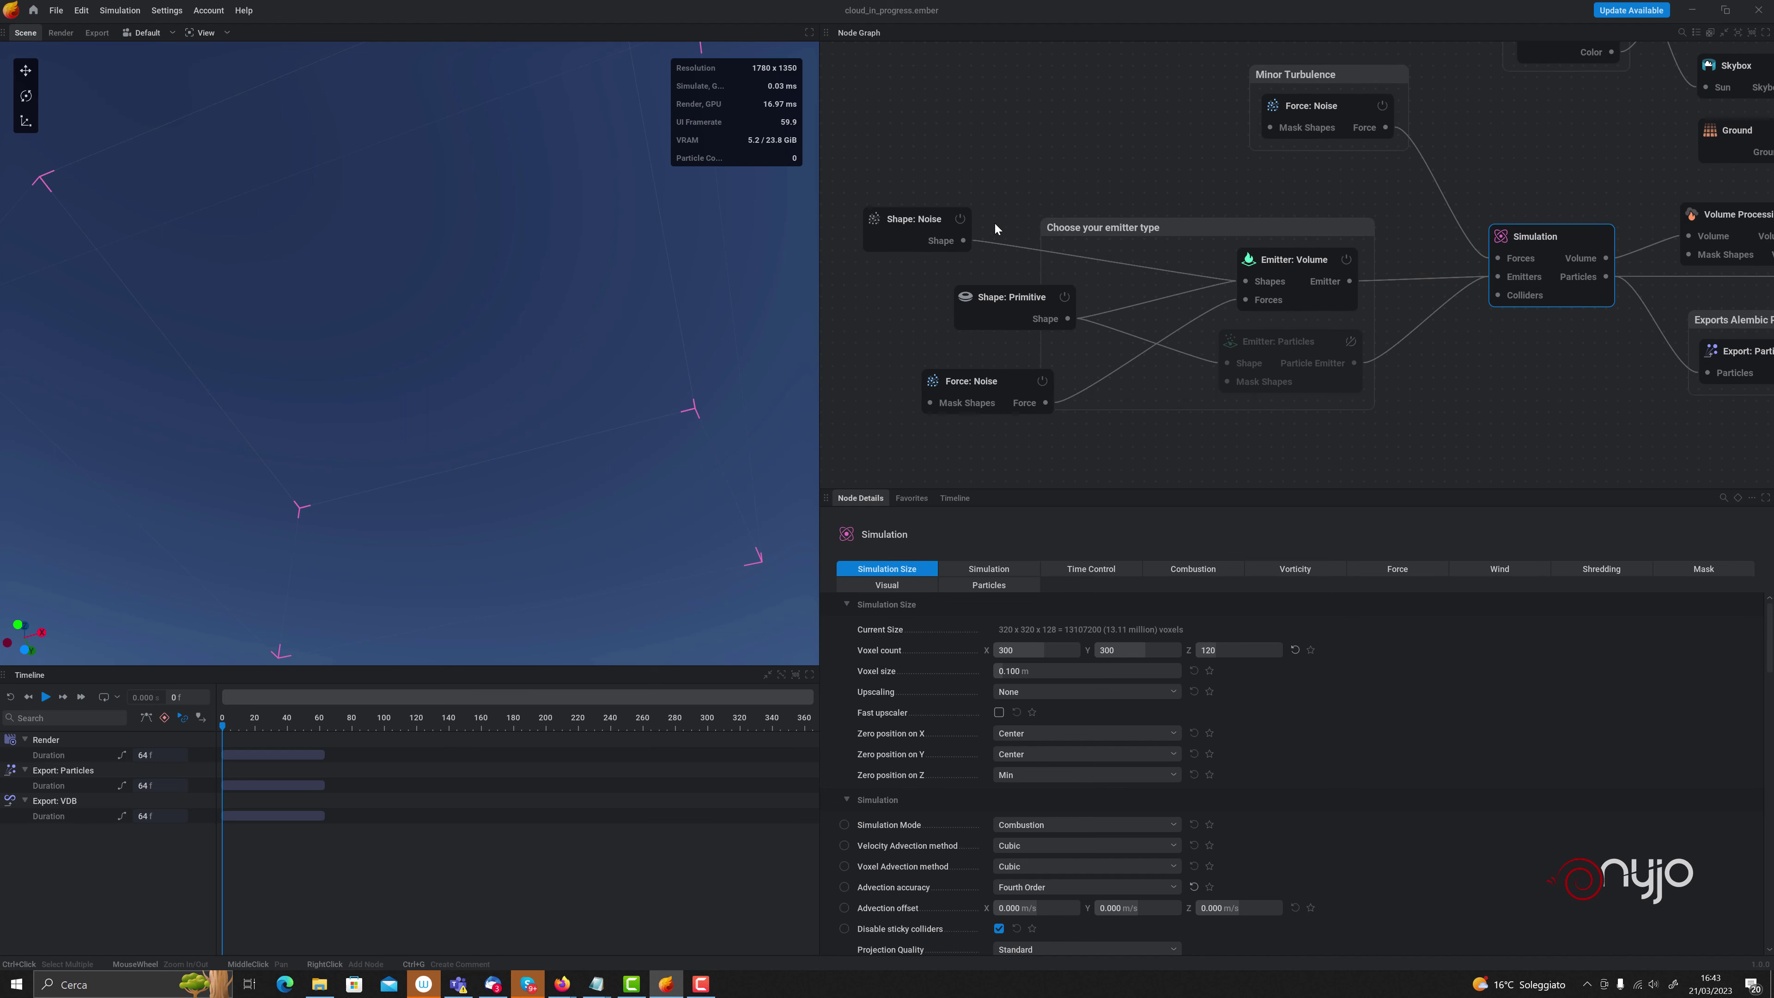
{"action": "middle_click_drag", "start_coordinate": [1112, 194], "coordinate": [866, 171]}
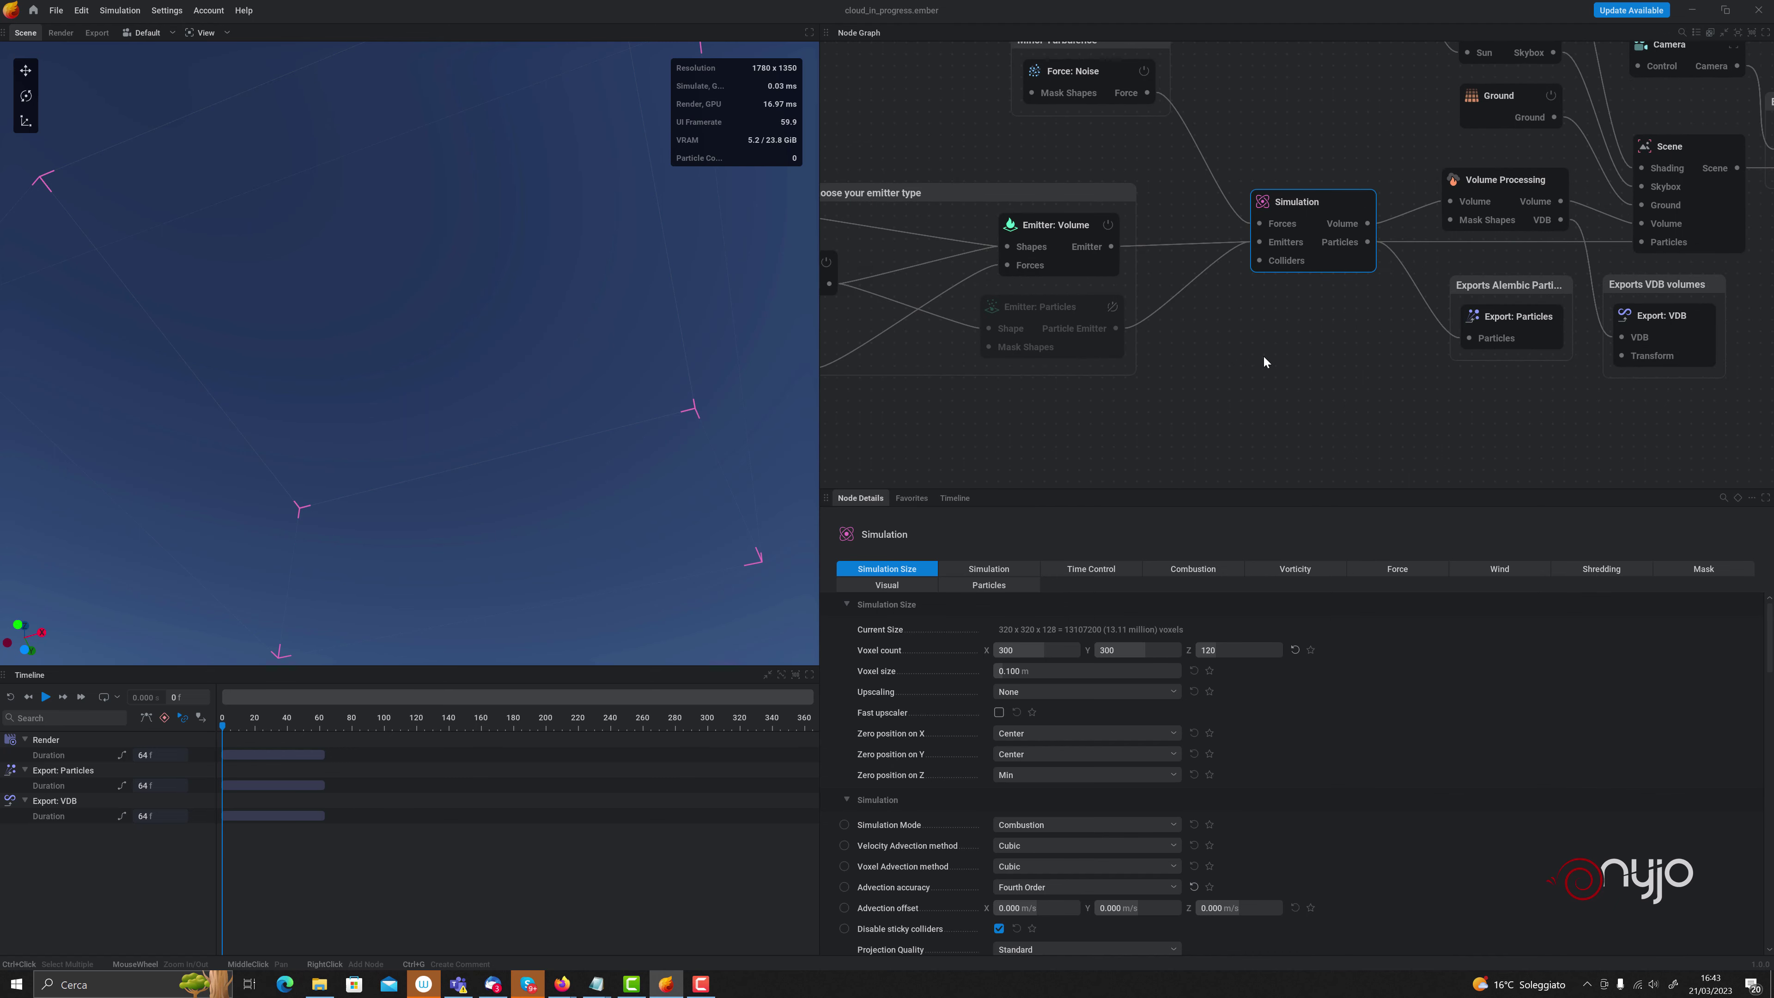
{"action": "middle_click_drag", "start_coordinate": [1262, 354], "coordinate": [1136, 487]}
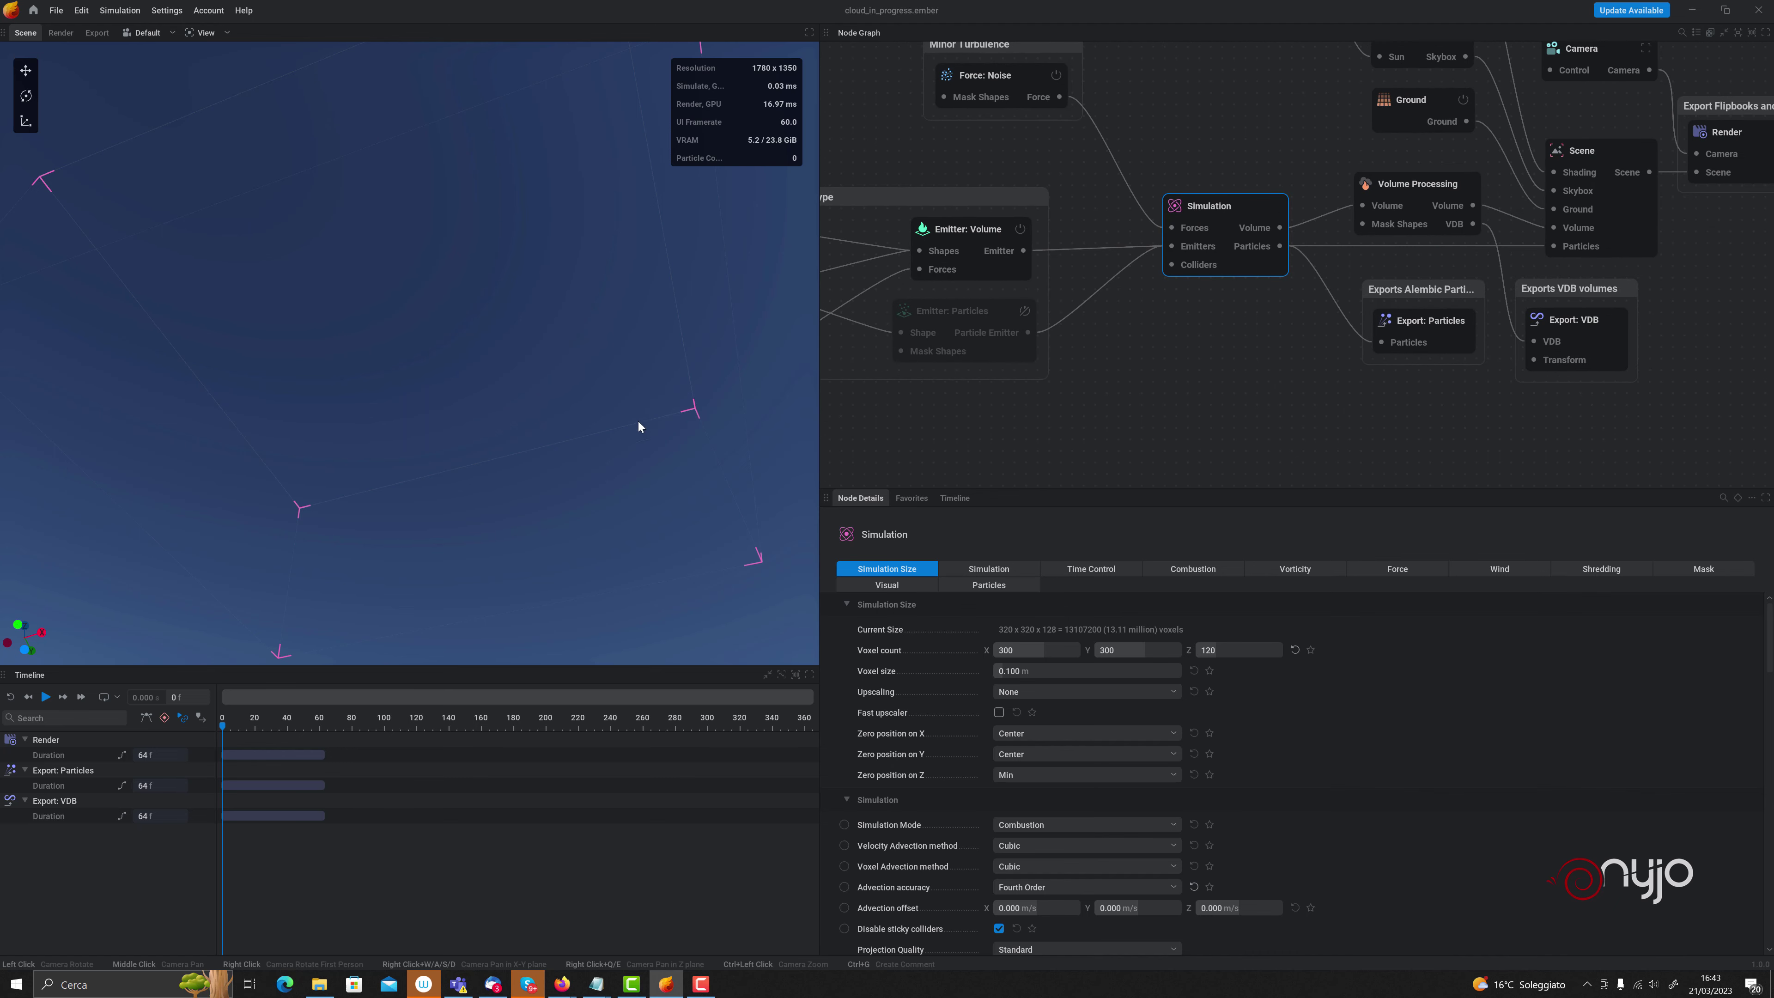
{"action": "left_click", "coordinate": [1020, 699]}
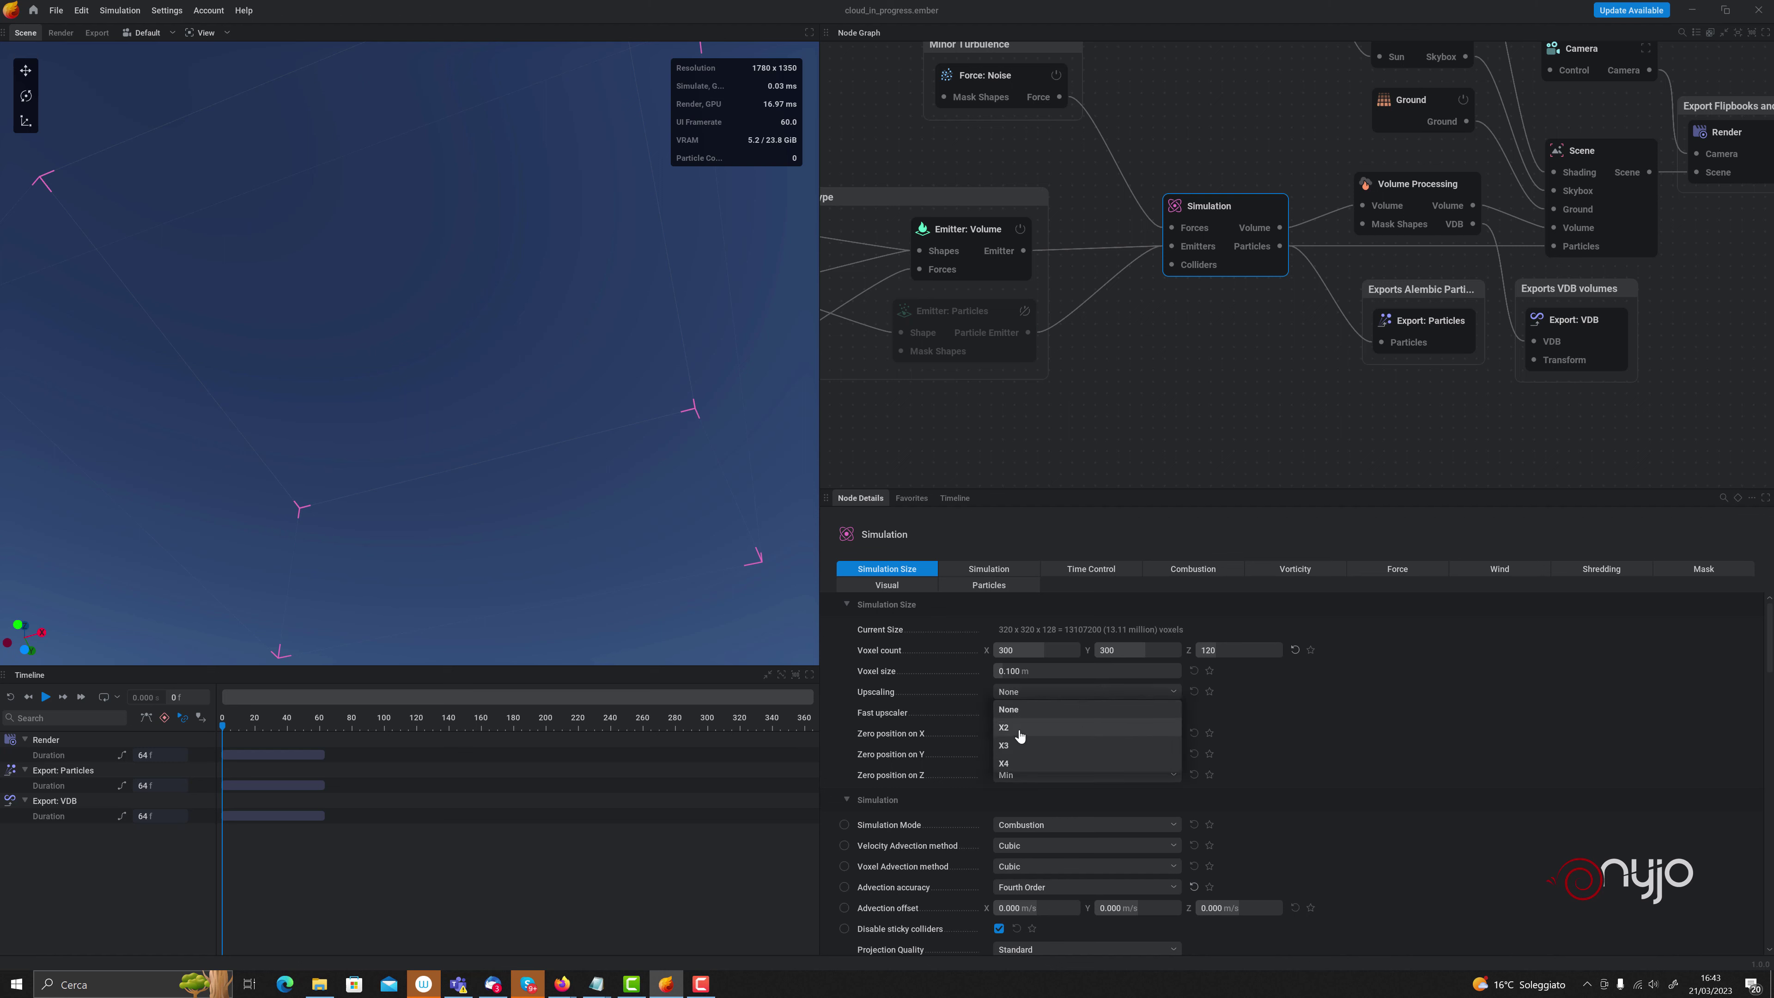
{"action": "left_click", "coordinate": [1021, 733]}
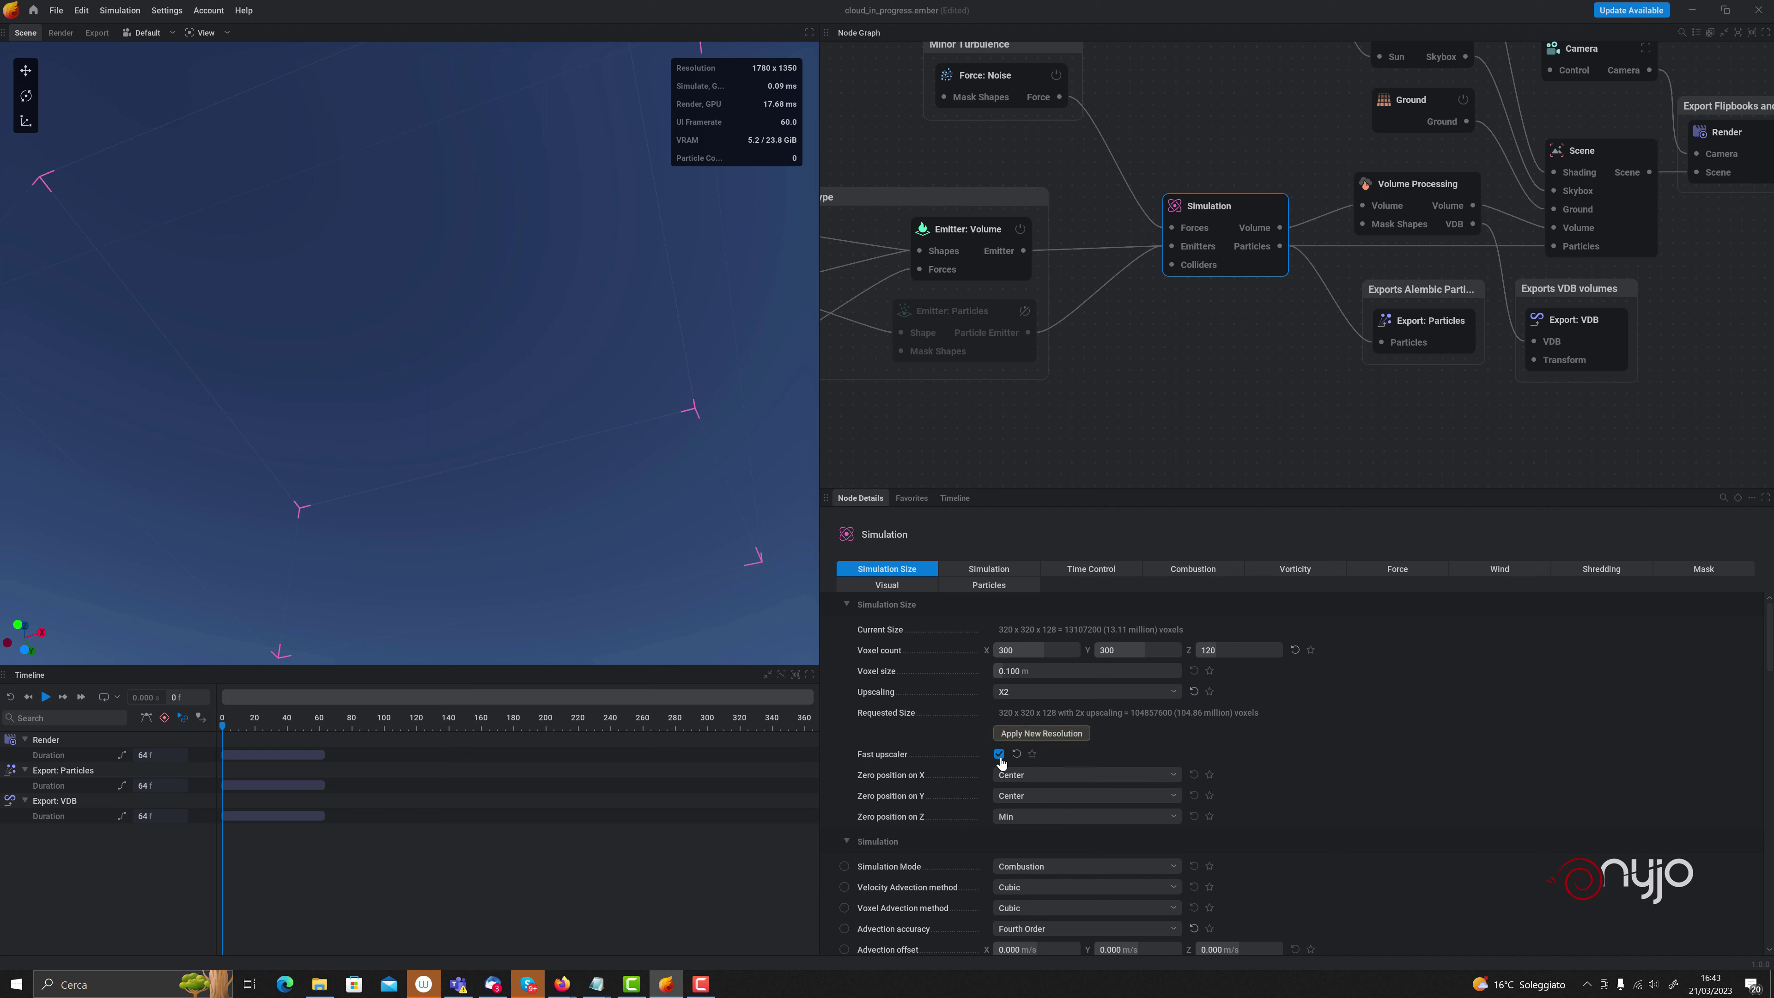
{"action": "left_click", "coordinate": [1040, 733]}
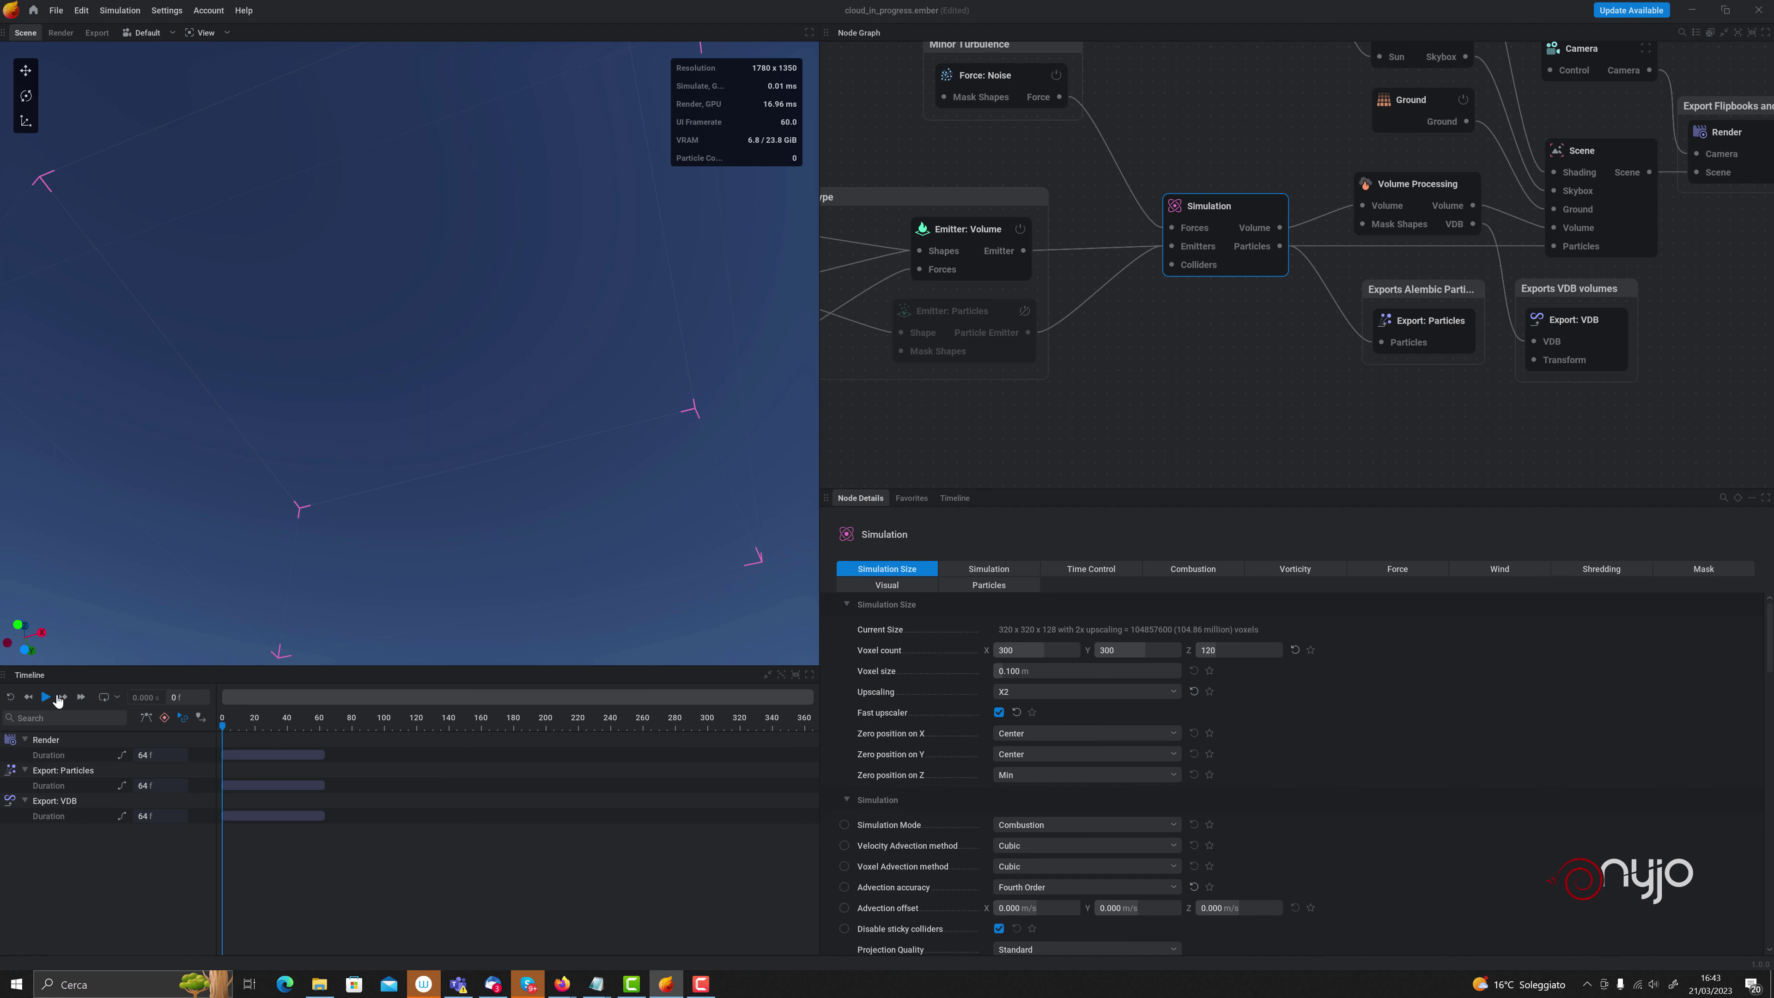
Play the upscaled simulation to frame 363, then orbit and zoom around the cloud
{"action": "left_click", "coordinate": [55, 697]}
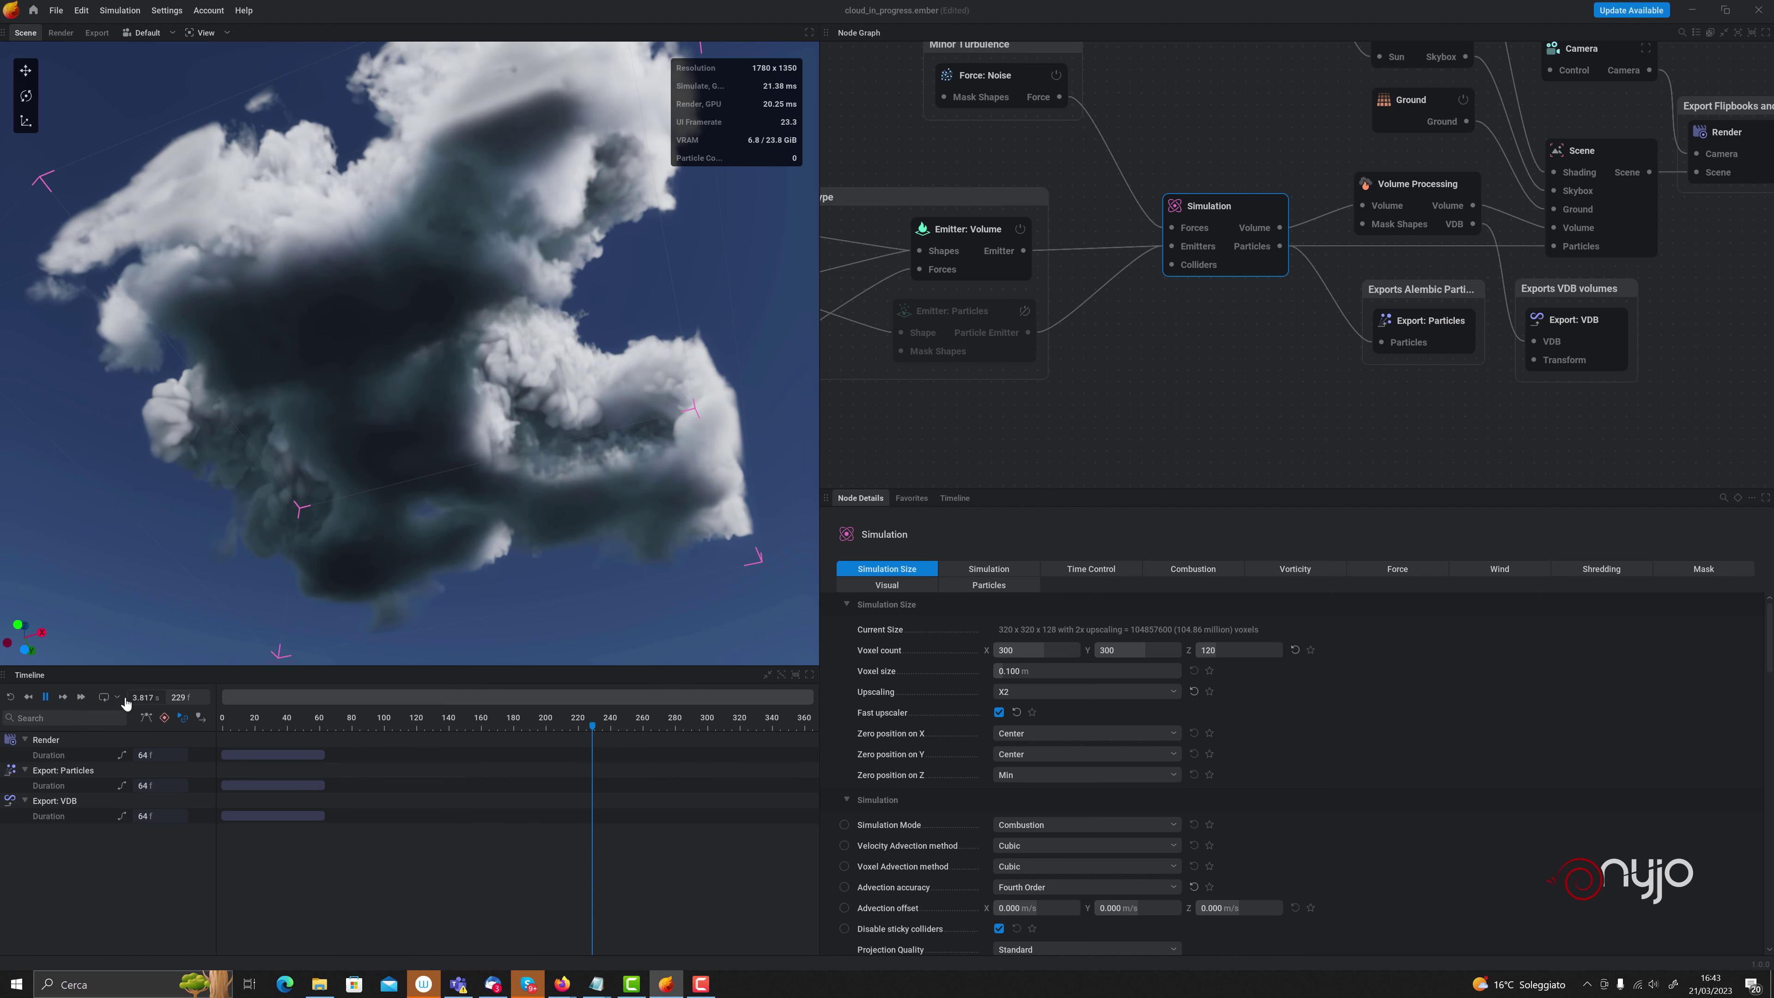
{"action": "left_click", "coordinate": [46, 697]}
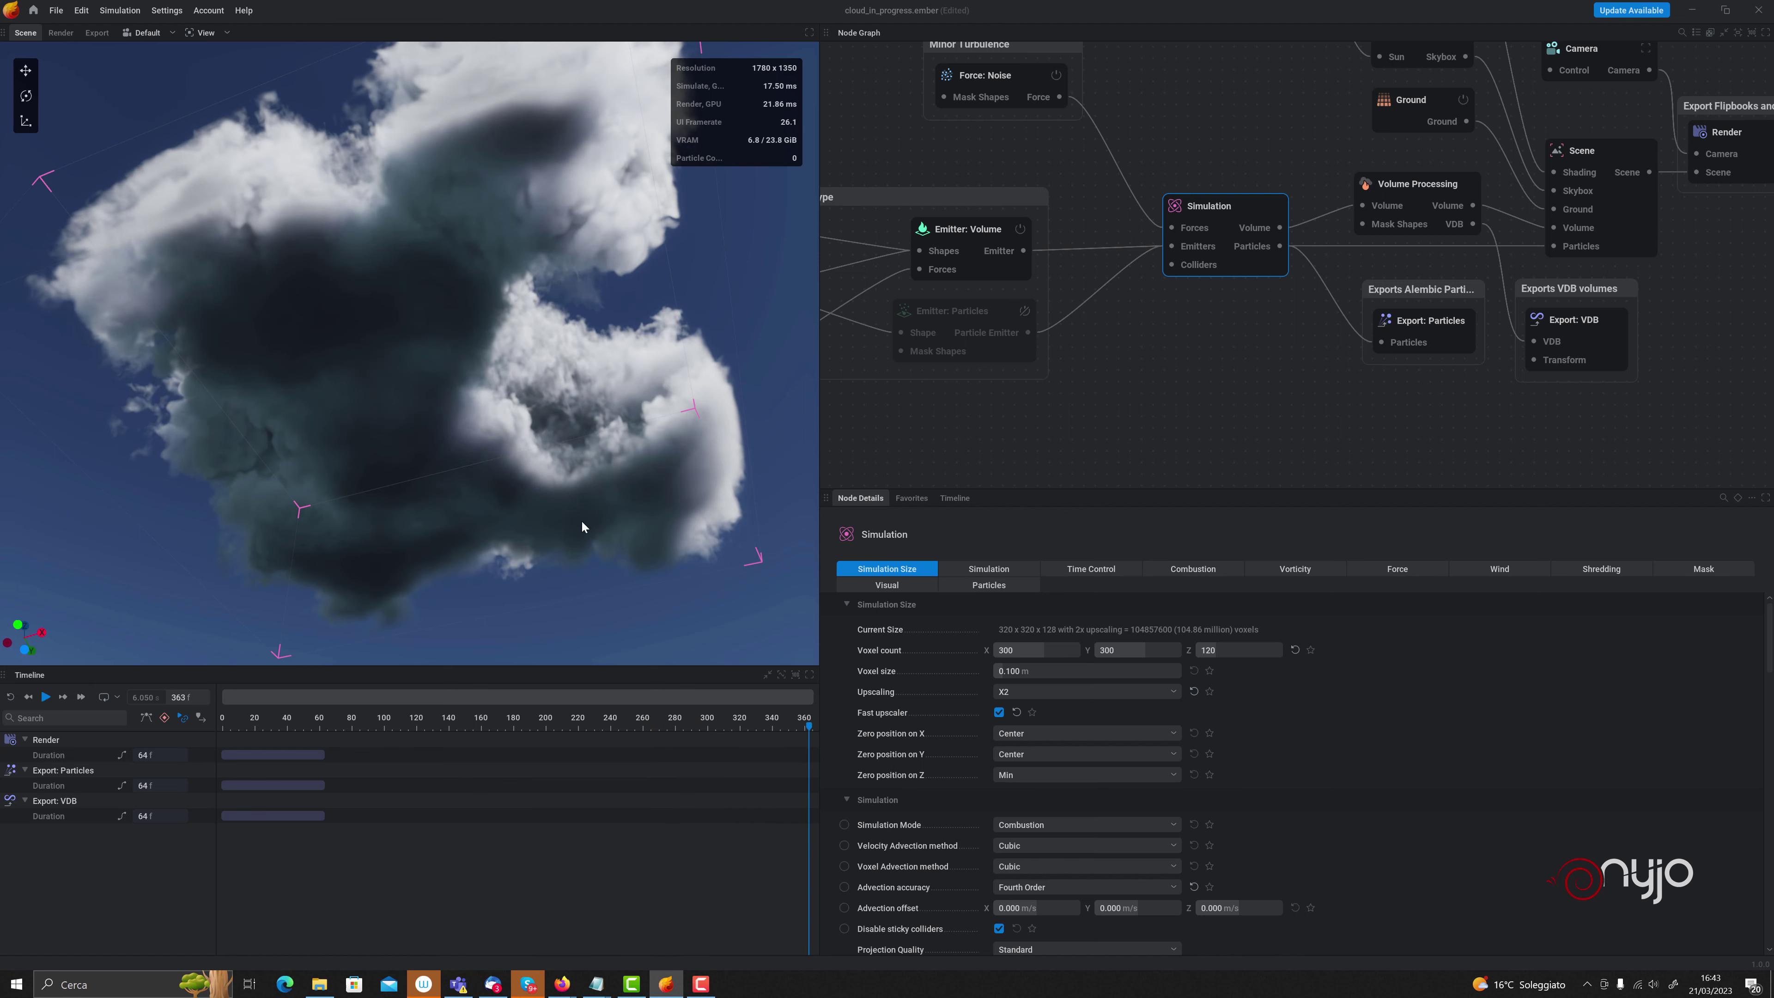
{"action": "mouse_move", "coordinate": [443, 409]}
{"action": "left_mouse_down"}
{"action": "mouse_move", "coordinate": [503, 364]}
{"action": "mouse_move", "coordinate": [458, 418]}
{"action": "left_mouse_up"}
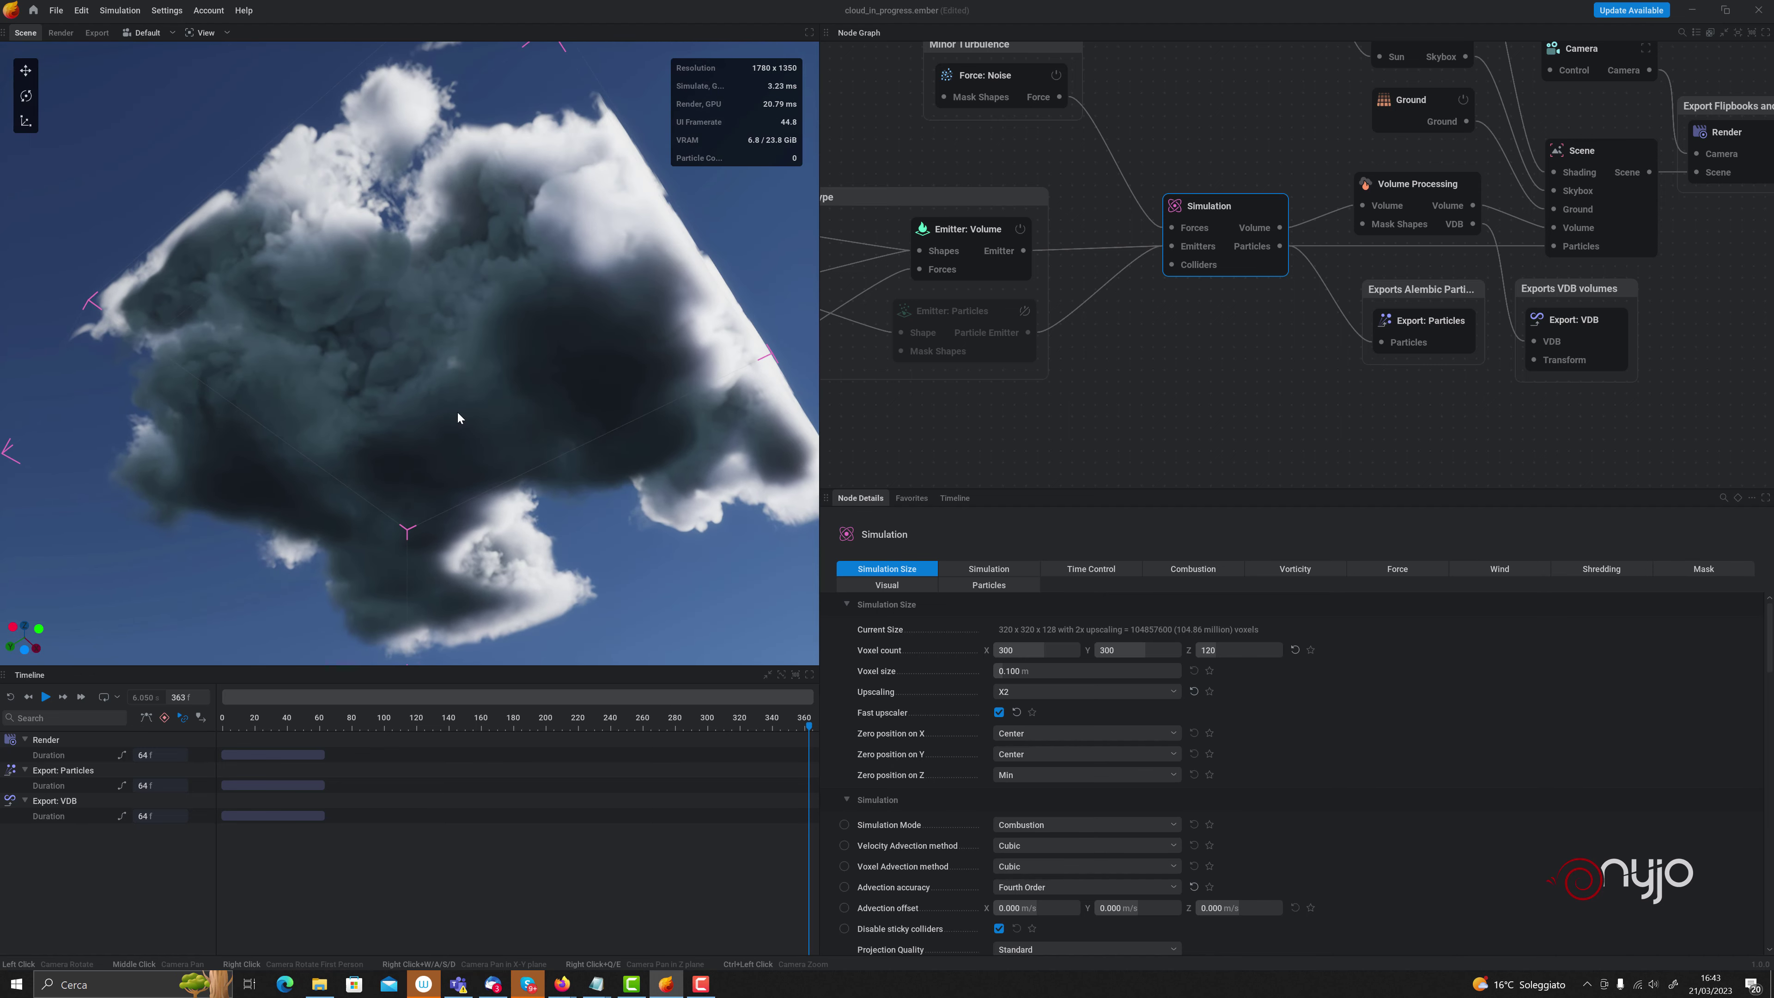
{"action": "scroll", "coordinate": [458, 418], "scroll_direction": "up", "scroll_amount": 3}
{"action": "scroll", "coordinate": [457, 418], "scroll_direction": "up", "scroll_amount": 2}
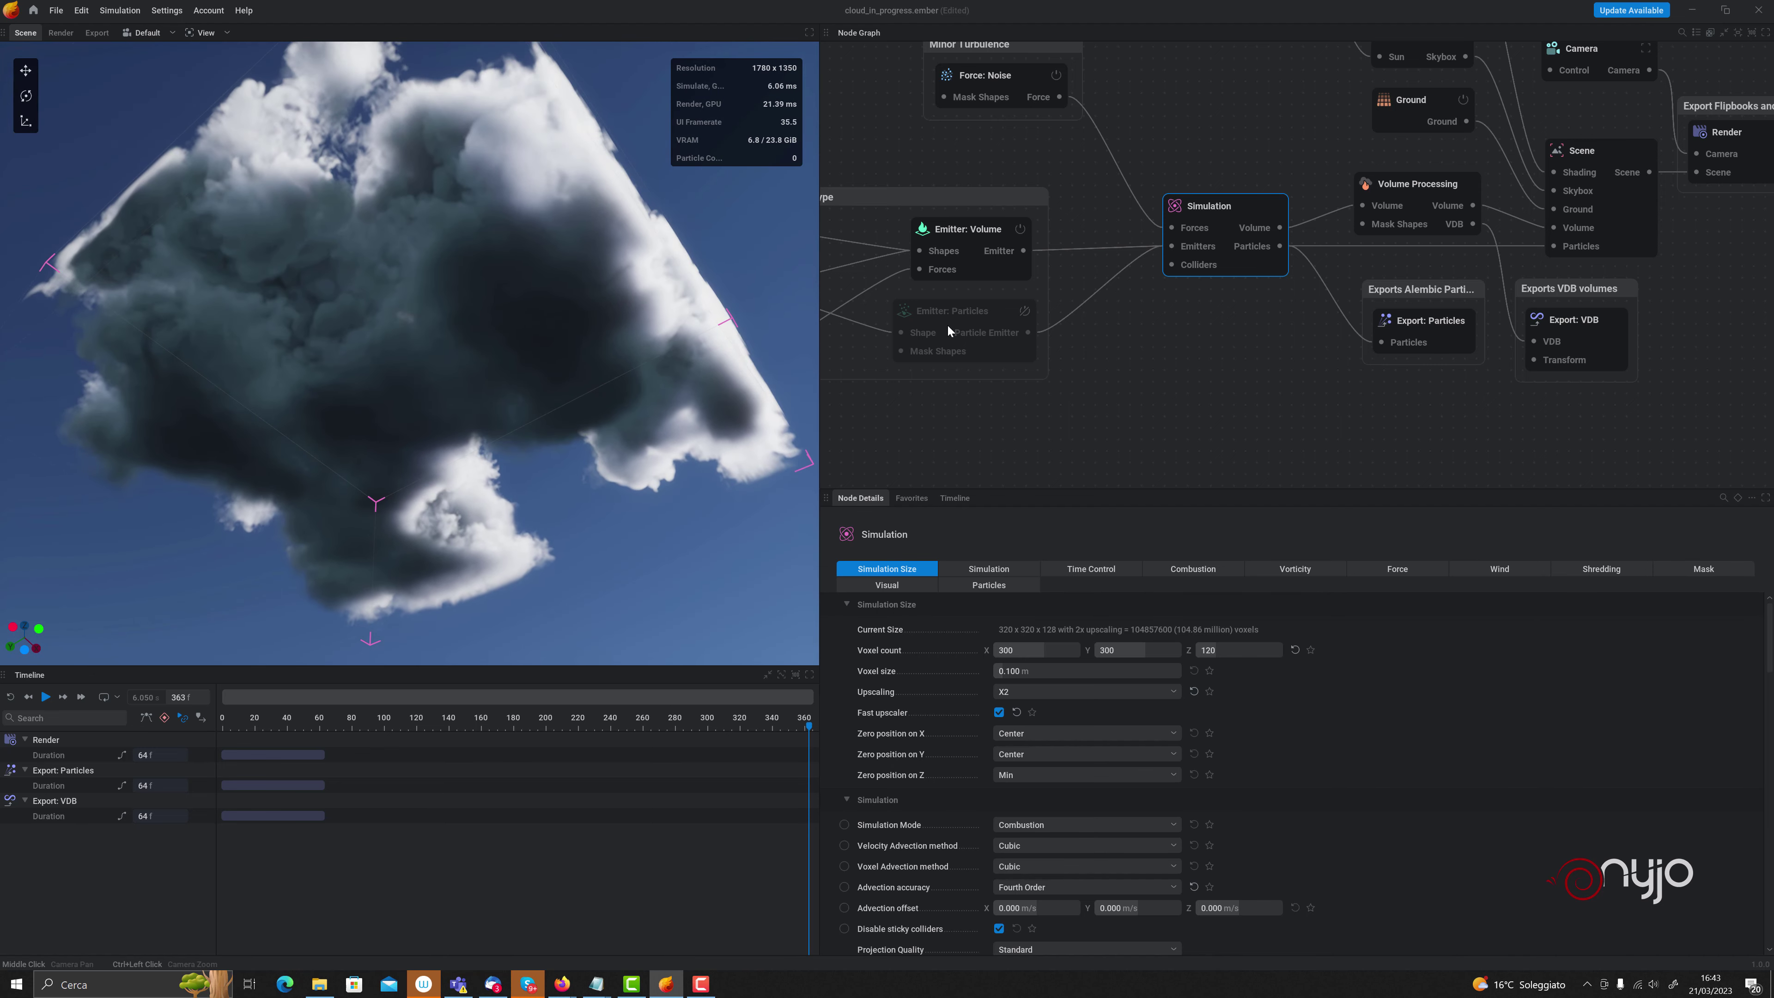
{"action": "middle_click_drag", "start_coordinate": [1289, 162], "coordinate": [1091, 358]}
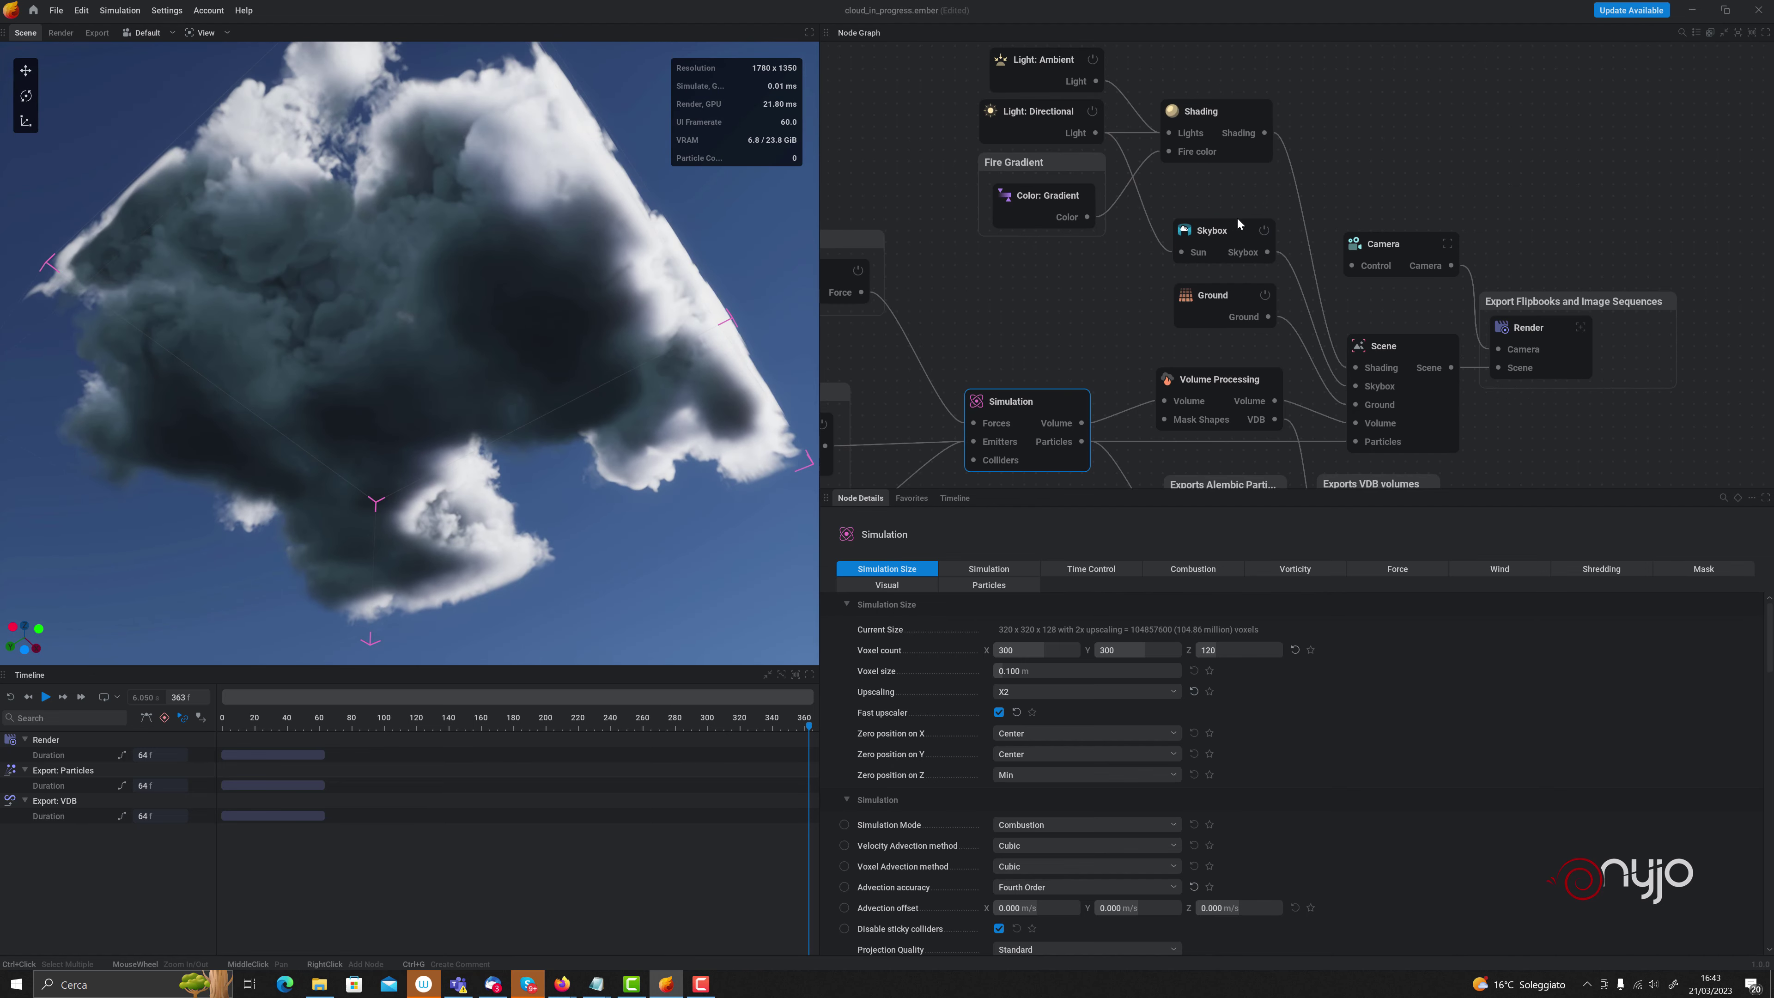
Set the directional light intensity to 1.5 and move it to azimuth 130.6, elevation 48.6
{"action": "left_click", "coordinate": [1053, 112]}
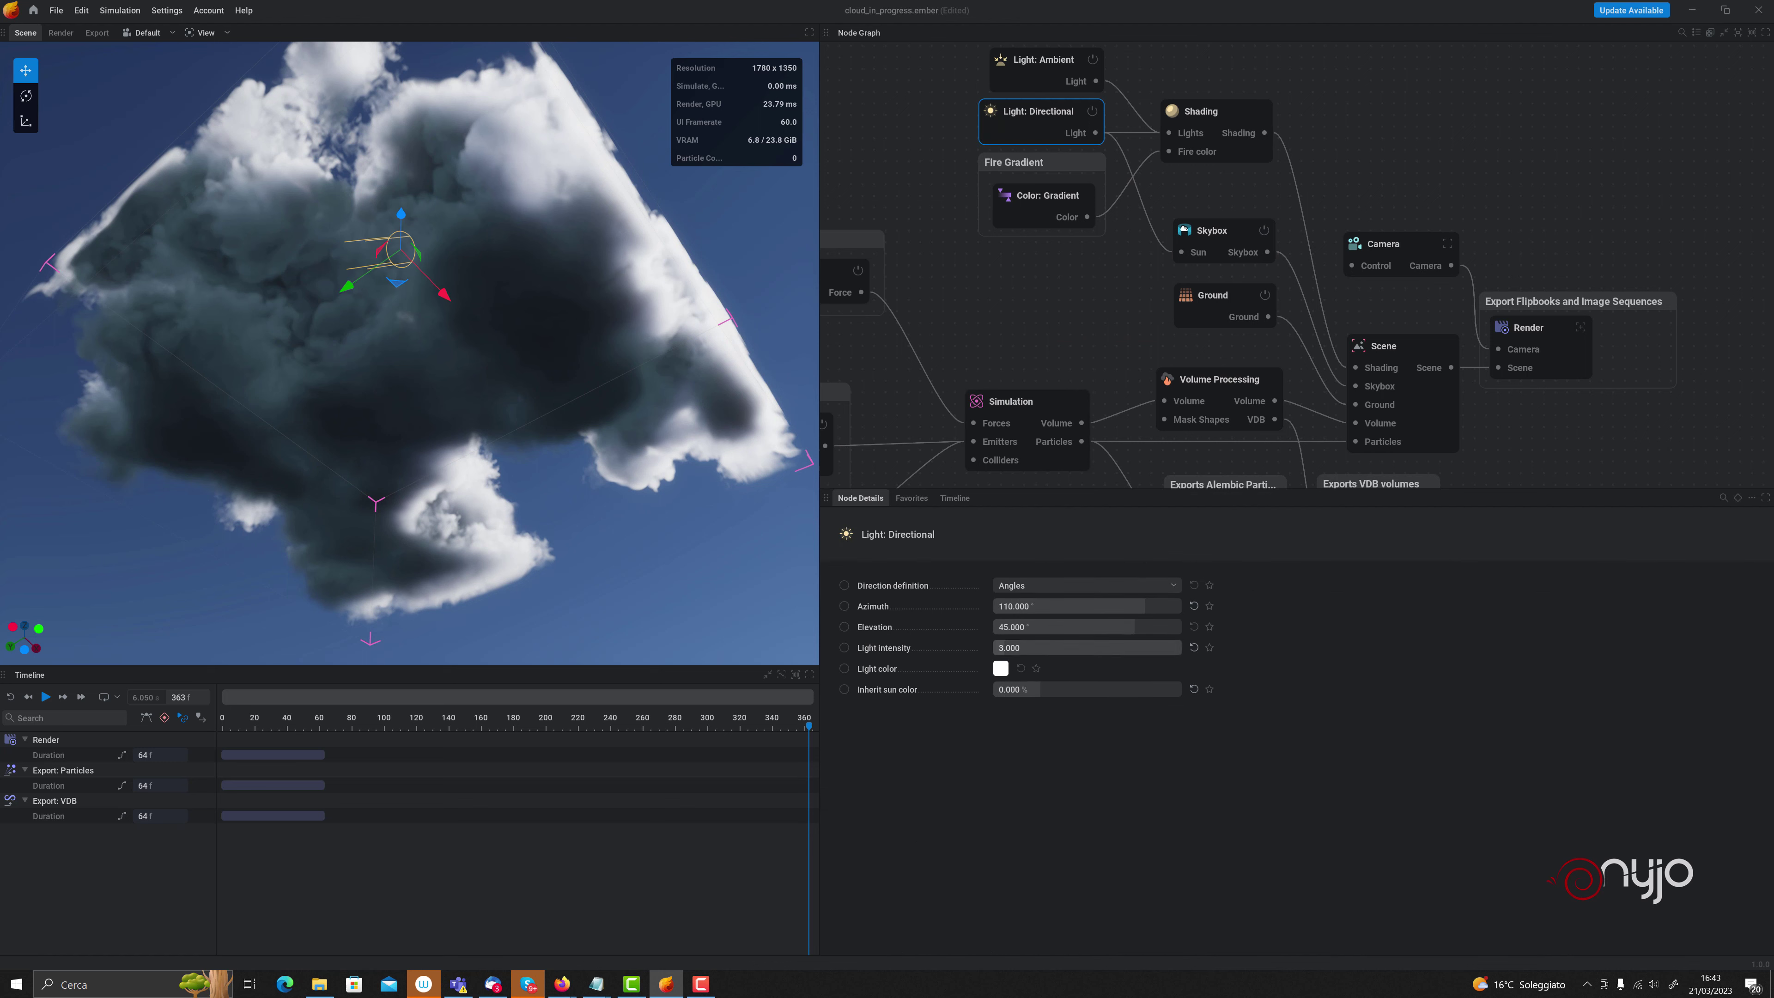
{"action": "double_click", "coordinate": [1069, 650]}
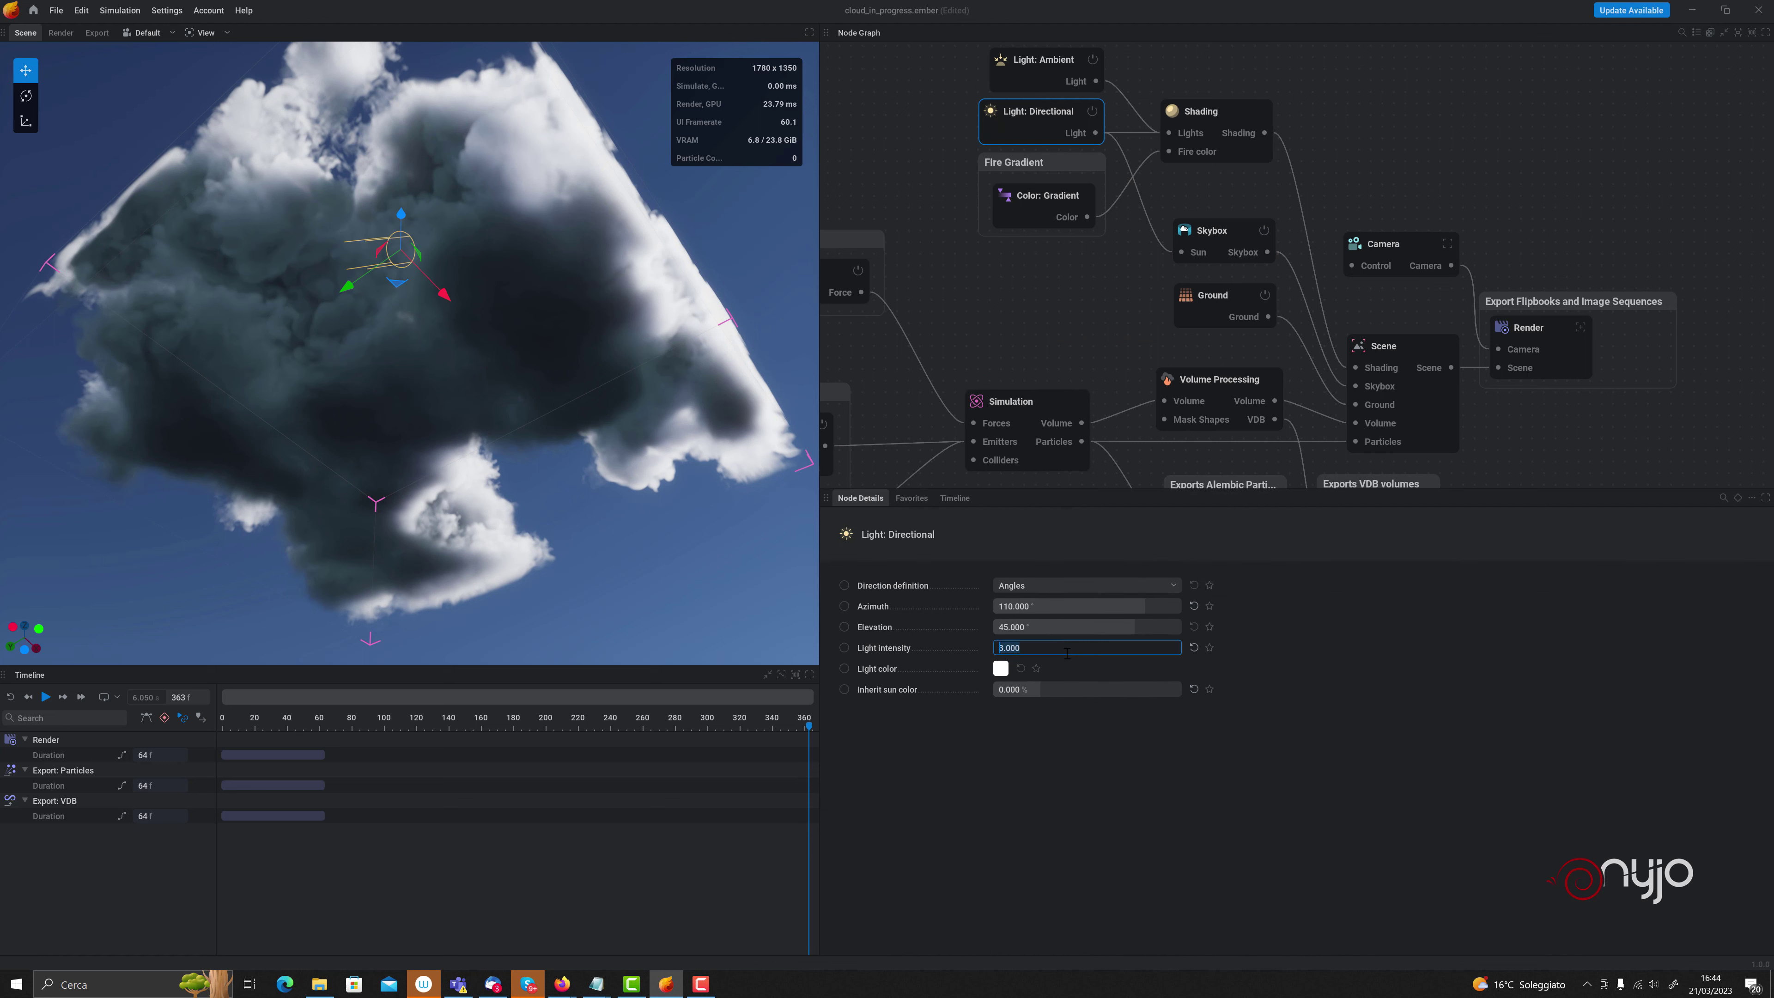
{"action": "type", "text": "1.5"}
{"action": "key", "text": "Return"}
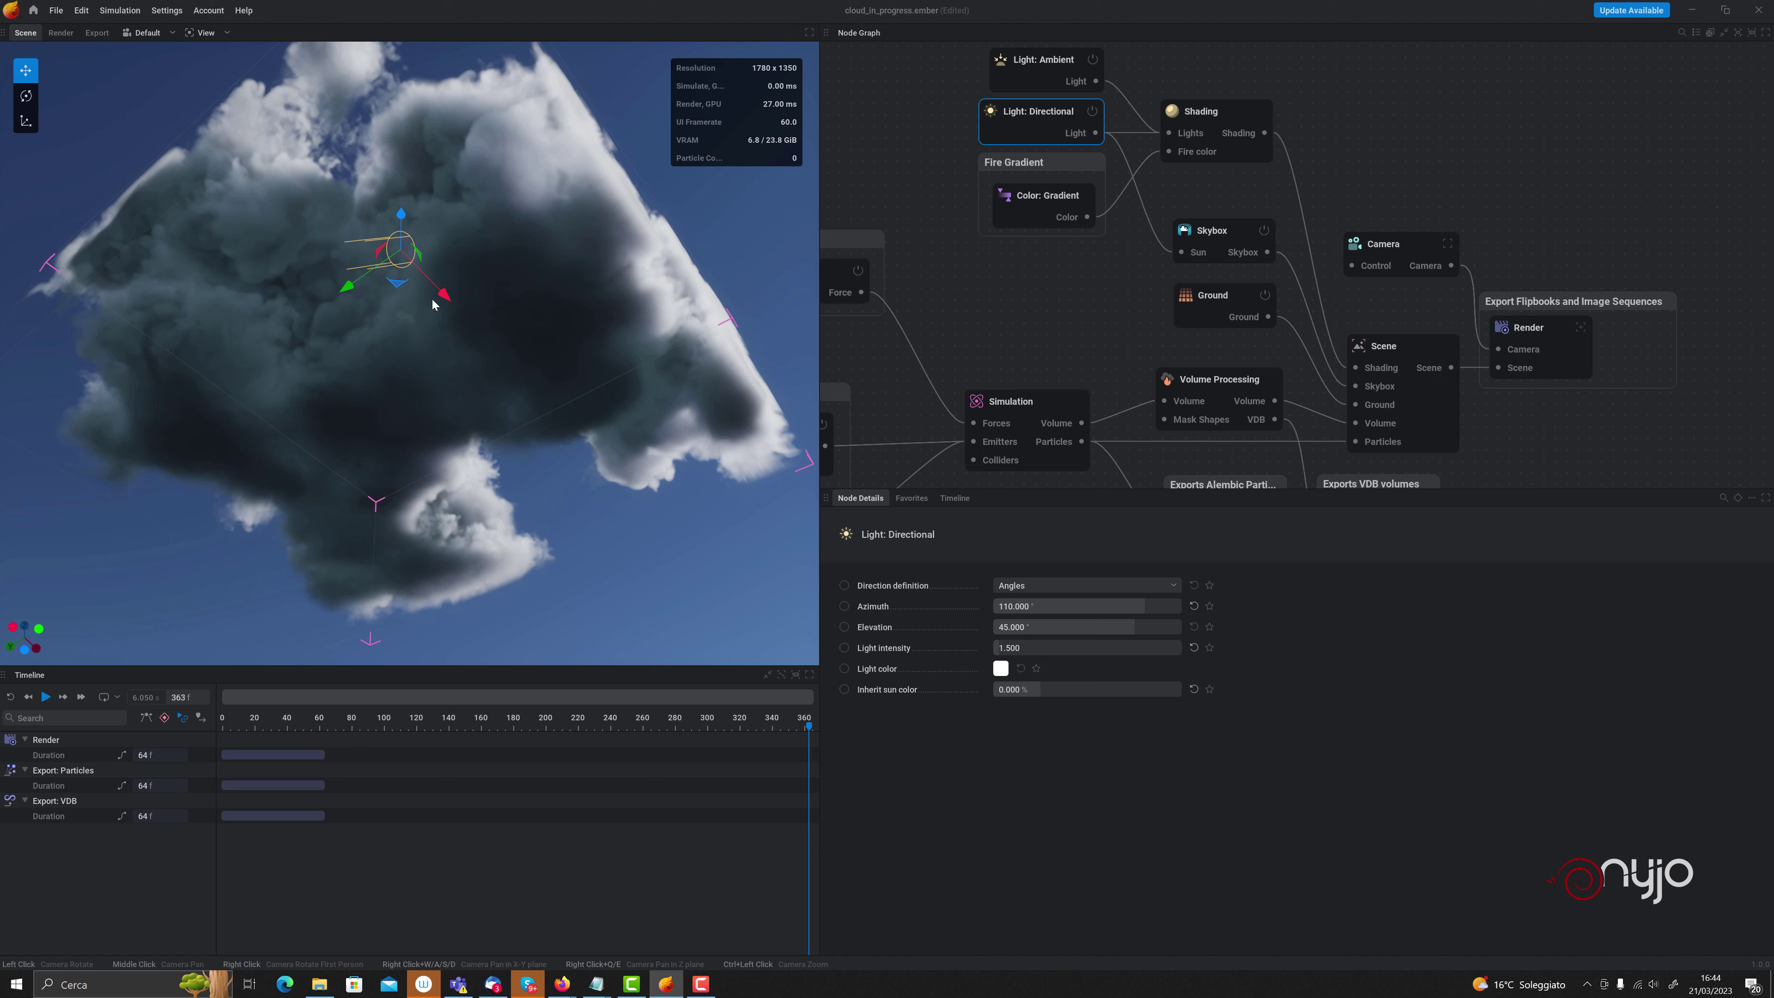
{"action": "left_click_drag", "start_coordinate": [428, 311], "coordinate": [428, 320]}
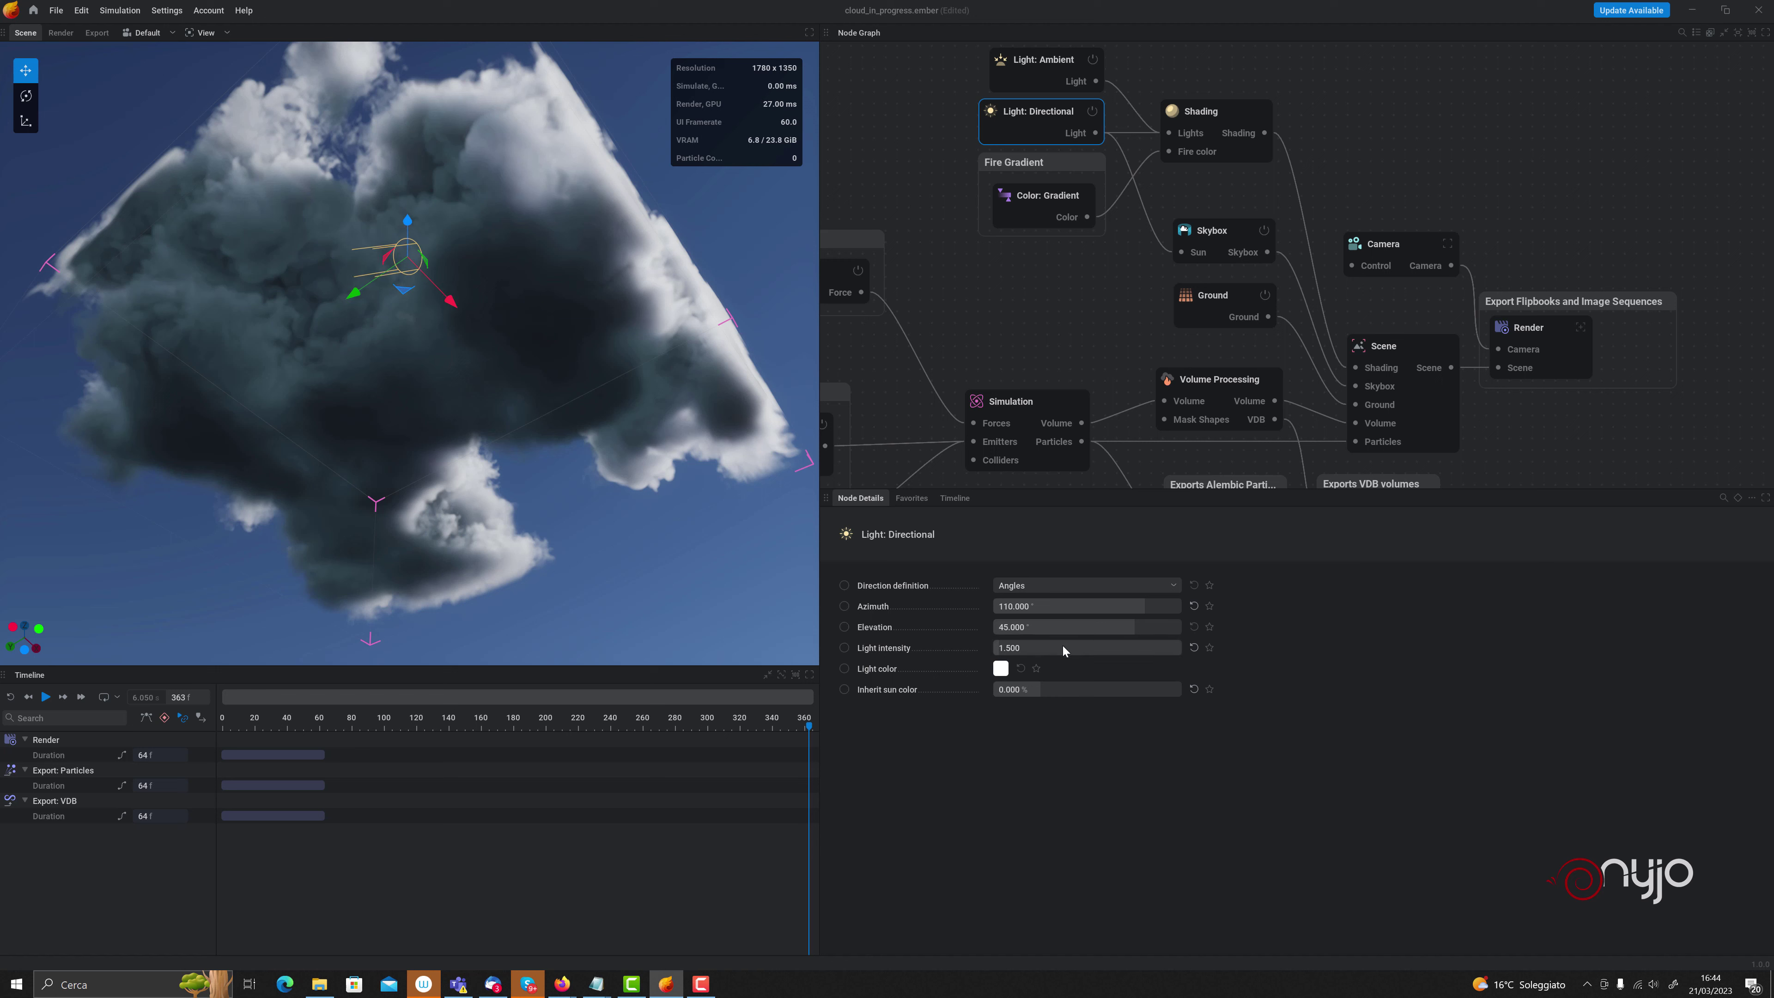
{"action": "mouse_move", "coordinate": [1147, 605]}
{"action": "left_mouse_down"}
{"action": "mouse_move", "coordinate": [1099, 606]}
{"action": "mouse_move", "coordinate": [1156, 605]}
{"action": "left_mouse_up"}
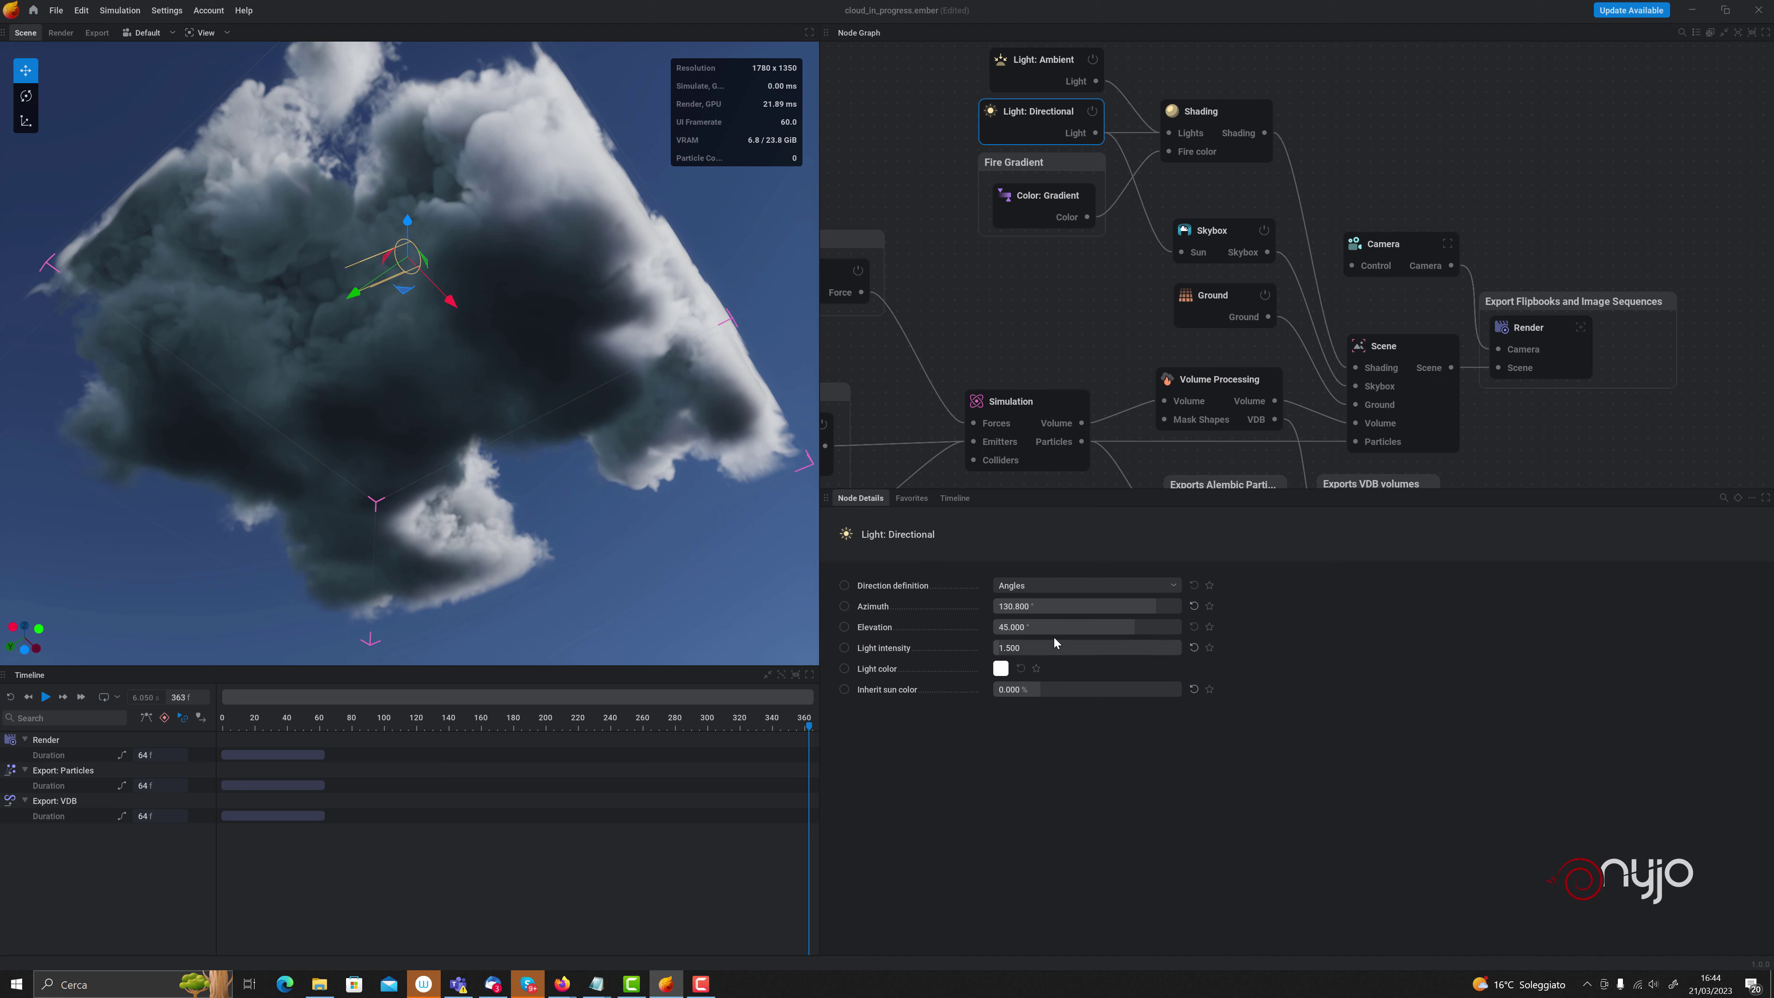
{"action": "mouse_move", "coordinate": [1138, 627]}
{"action": "left_mouse_down"}
{"action": "mouse_move", "coordinate": [1097, 626]}
{"action": "mouse_move", "coordinate": [1137, 627]}
{"action": "left_mouse_up"}
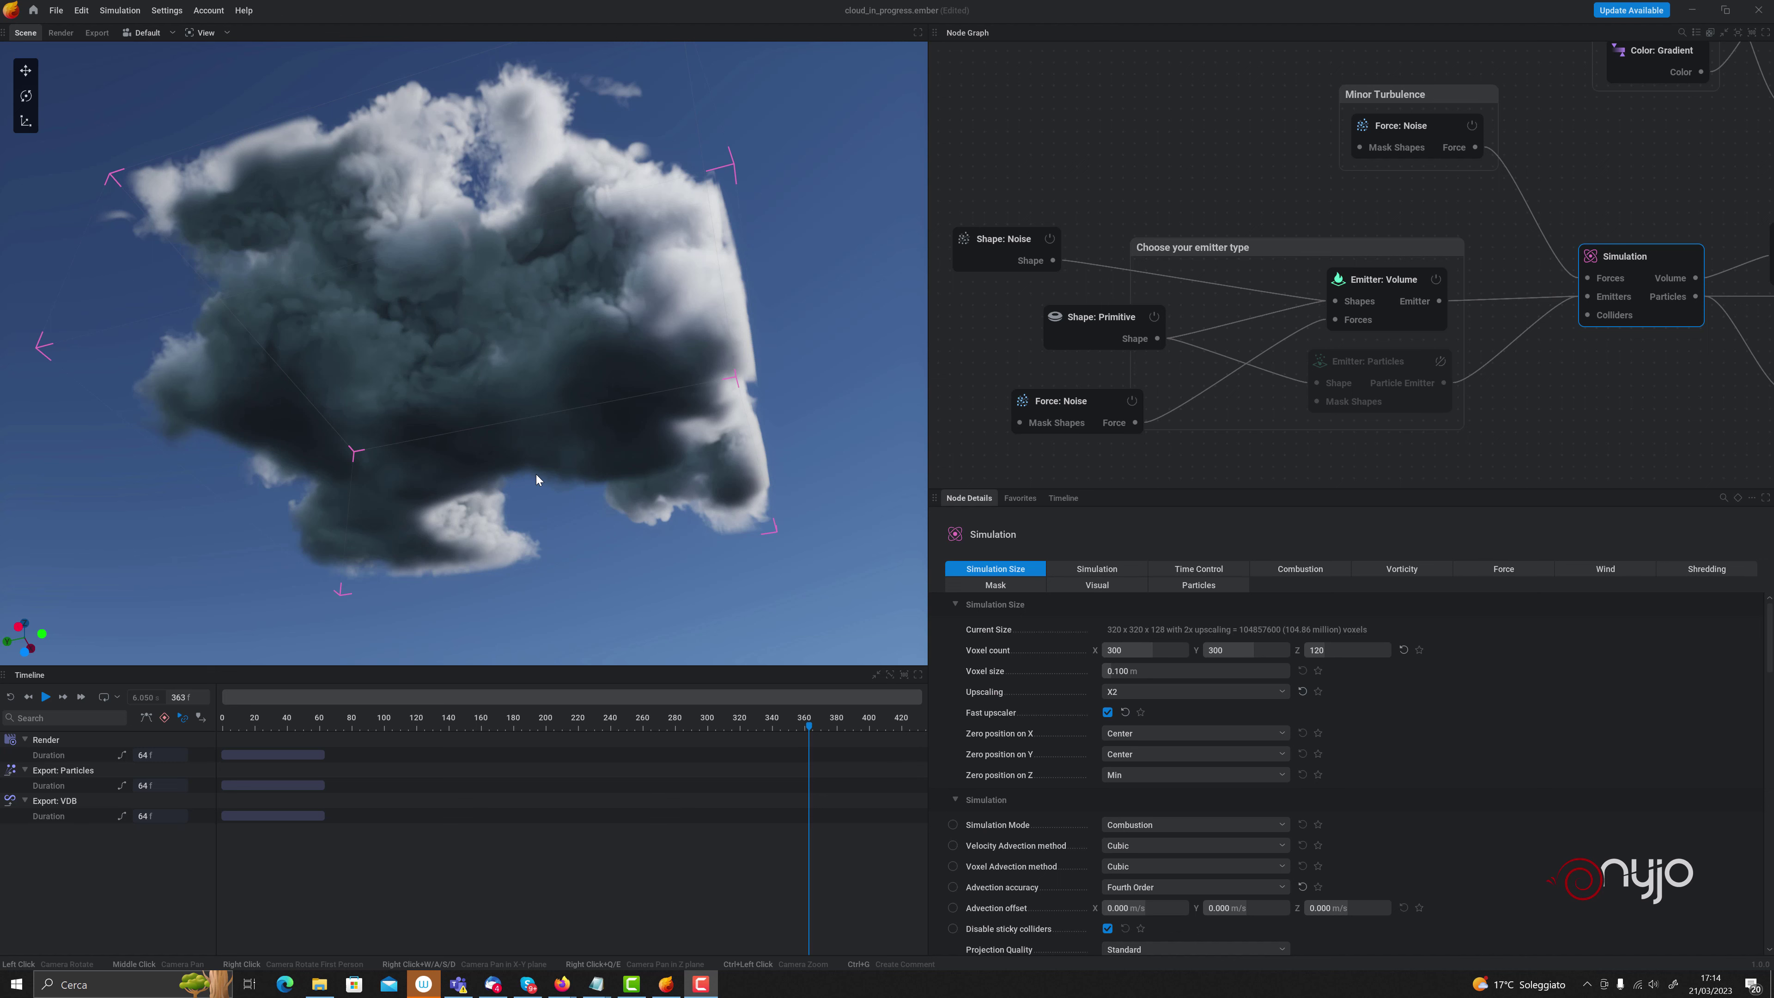
Orbit and zoom around the cloud to inspect its shape
{"action": "mouse_move", "coordinate": [536, 475]}
{"action": "left_mouse_down"}
{"action": "mouse_move", "coordinate": [489, 363]}
{"action": "mouse_move", "coordinate": [377, 322]}
{"action": "left_mouse_up"}
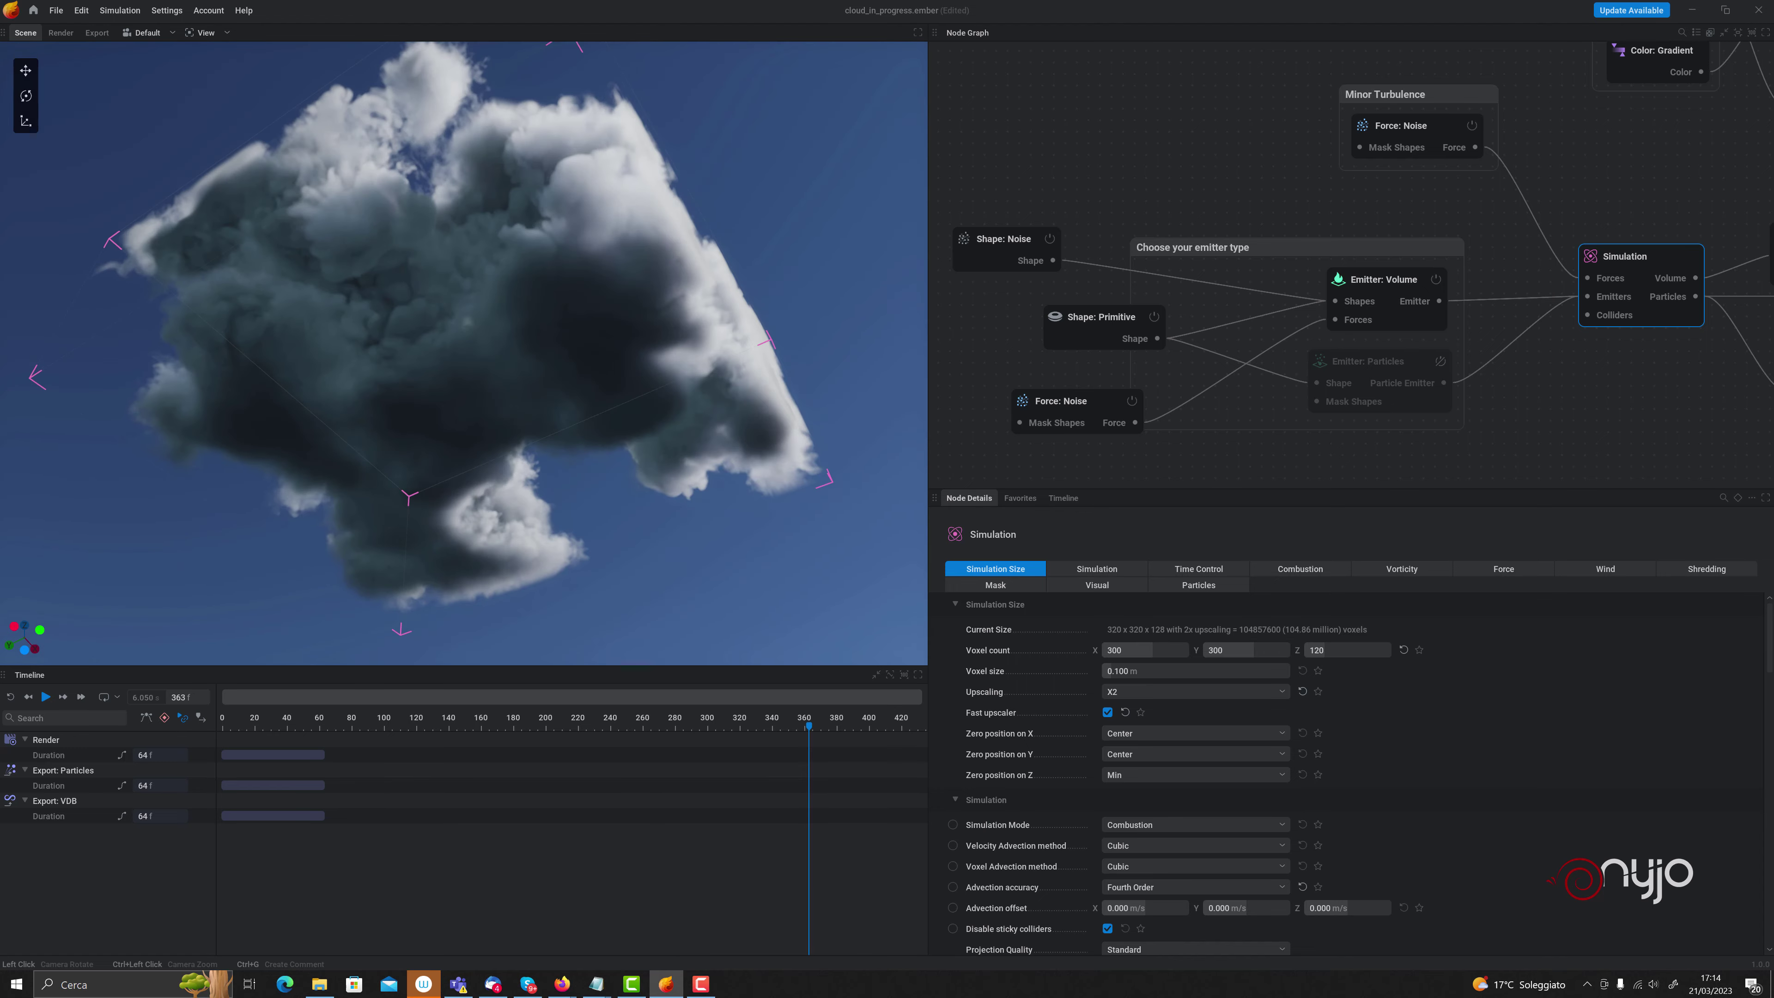
{"action": "left_click_drag", "start_coordinate": [502, 391], "coordinate": [530, 405]}
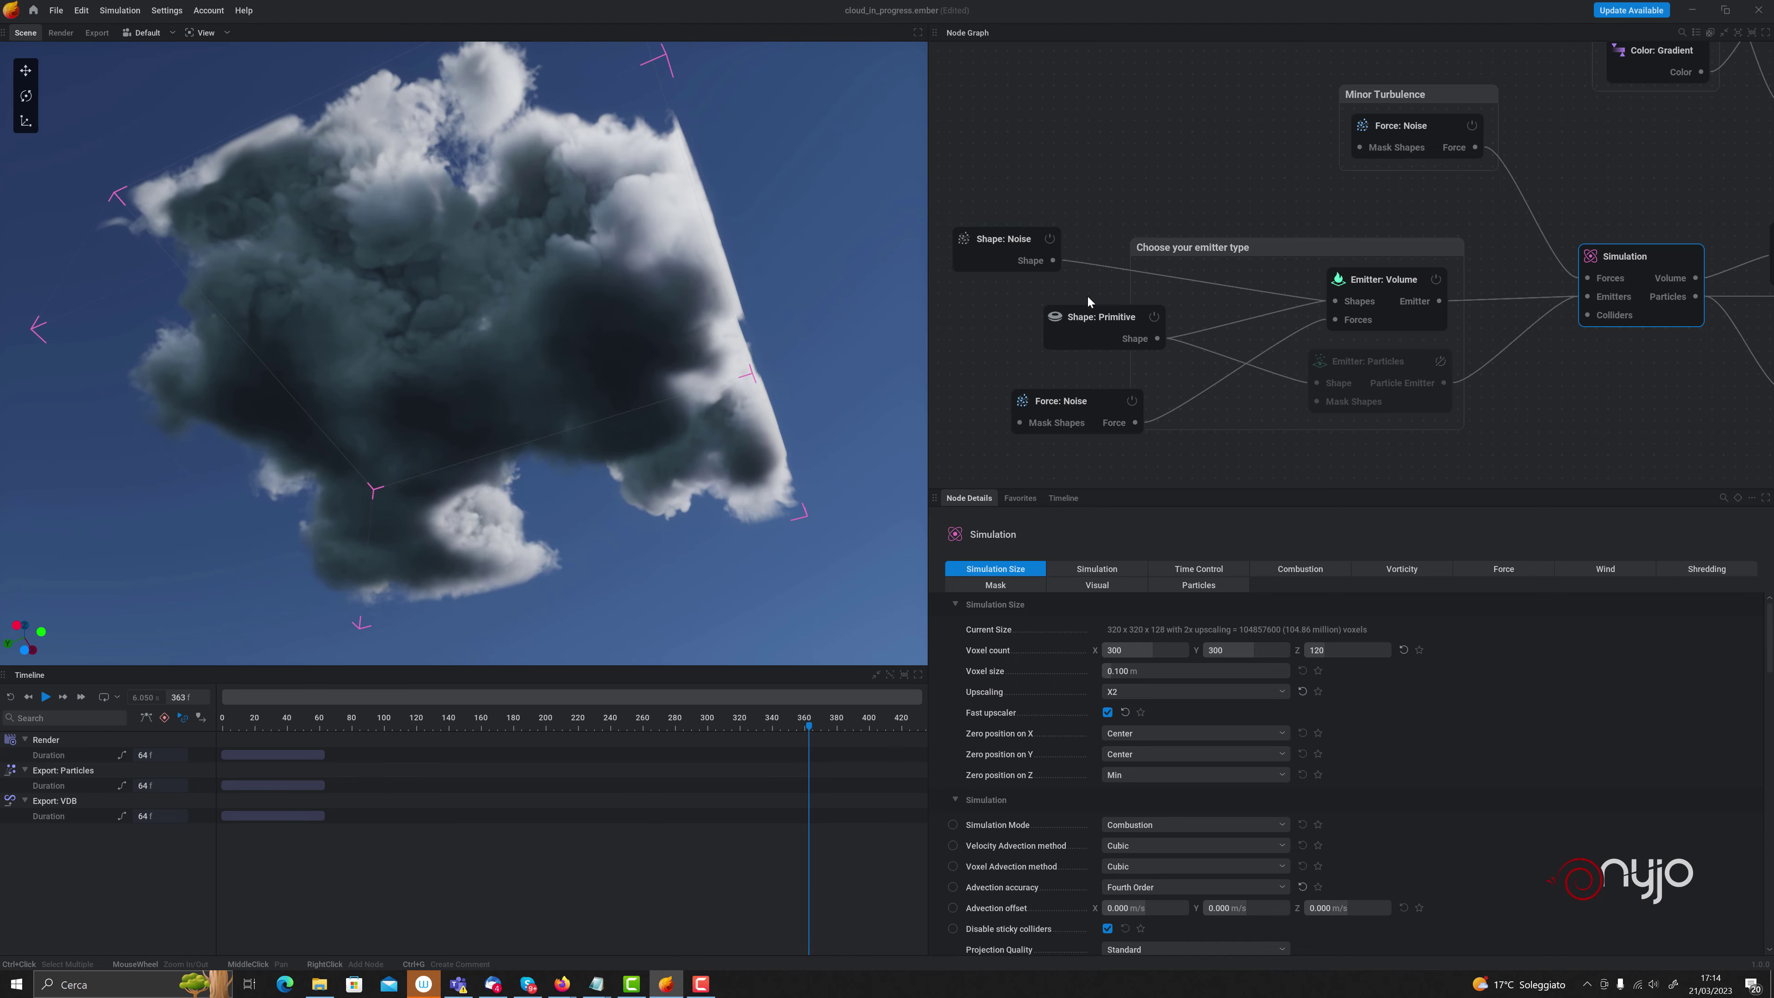
{"action": "scroll", "coordinate": [1327, 272], "scroll_direction": "down", "scroll_amount": 5}
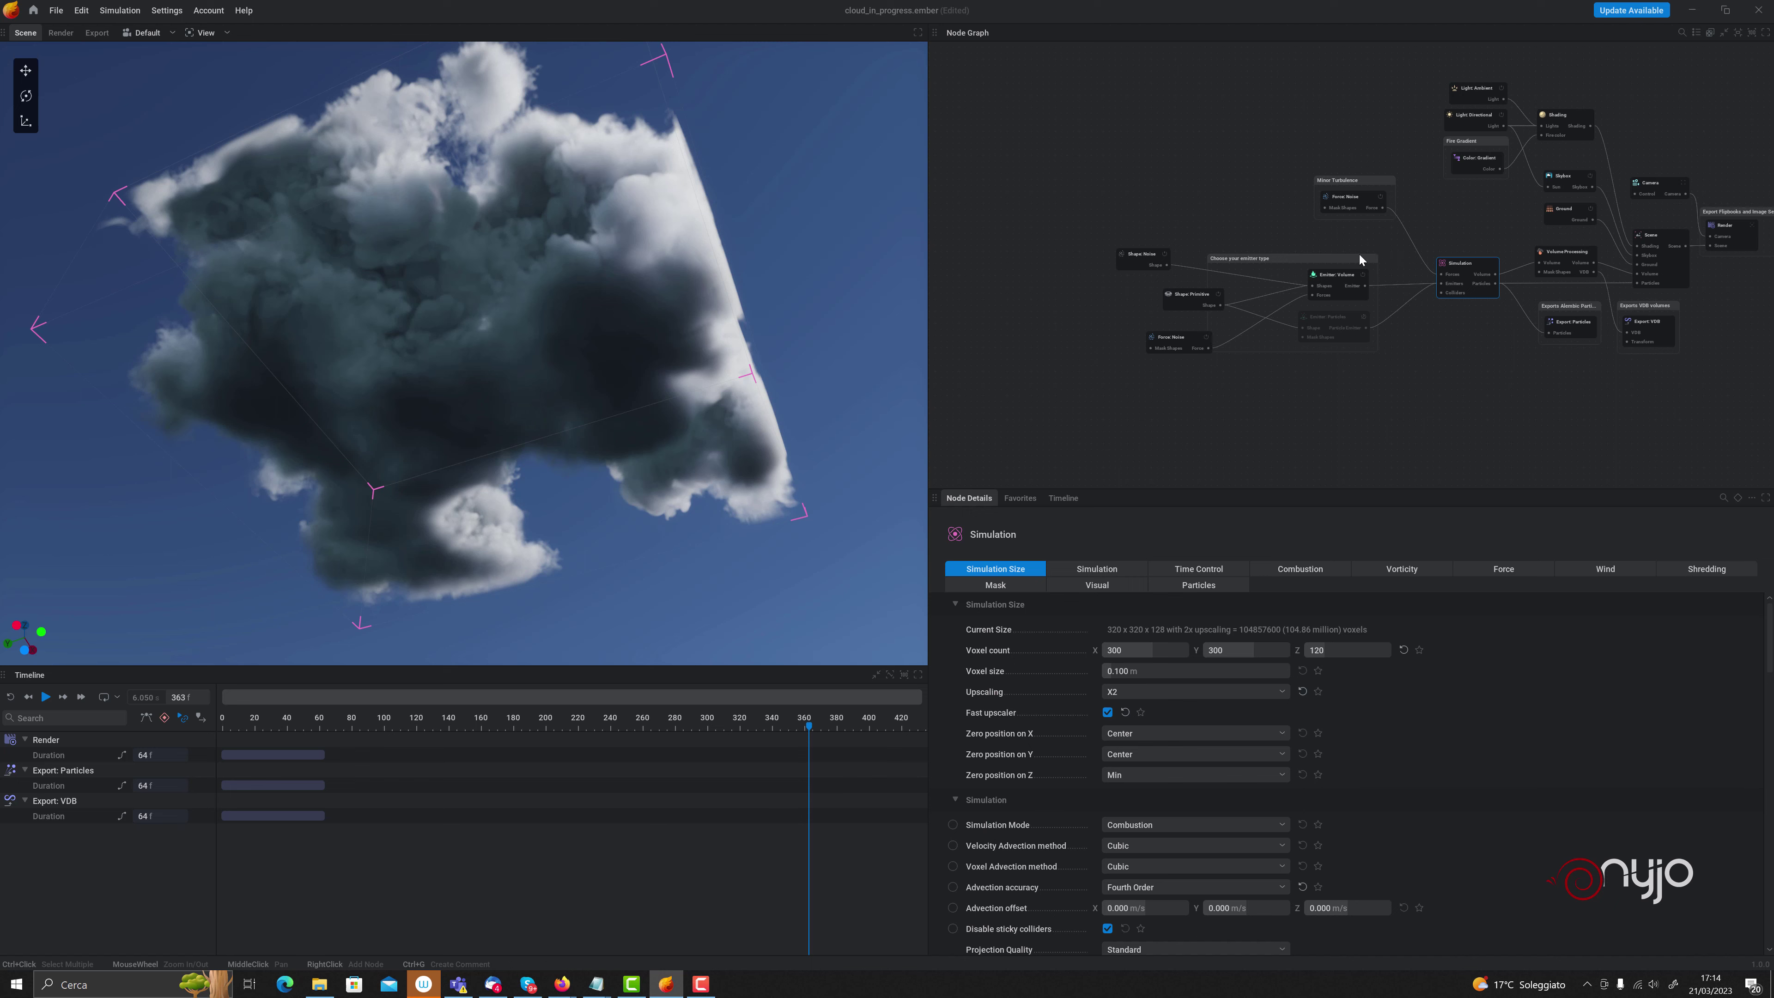
{"action": "scroll", "coordinate": [1170, 322], "scroll_direction": "up", "scroll_amount": 1}
{"action": "scroll", "coordinate": [442, 322], "scroll_direction": "down", "scroll_amount": 3}
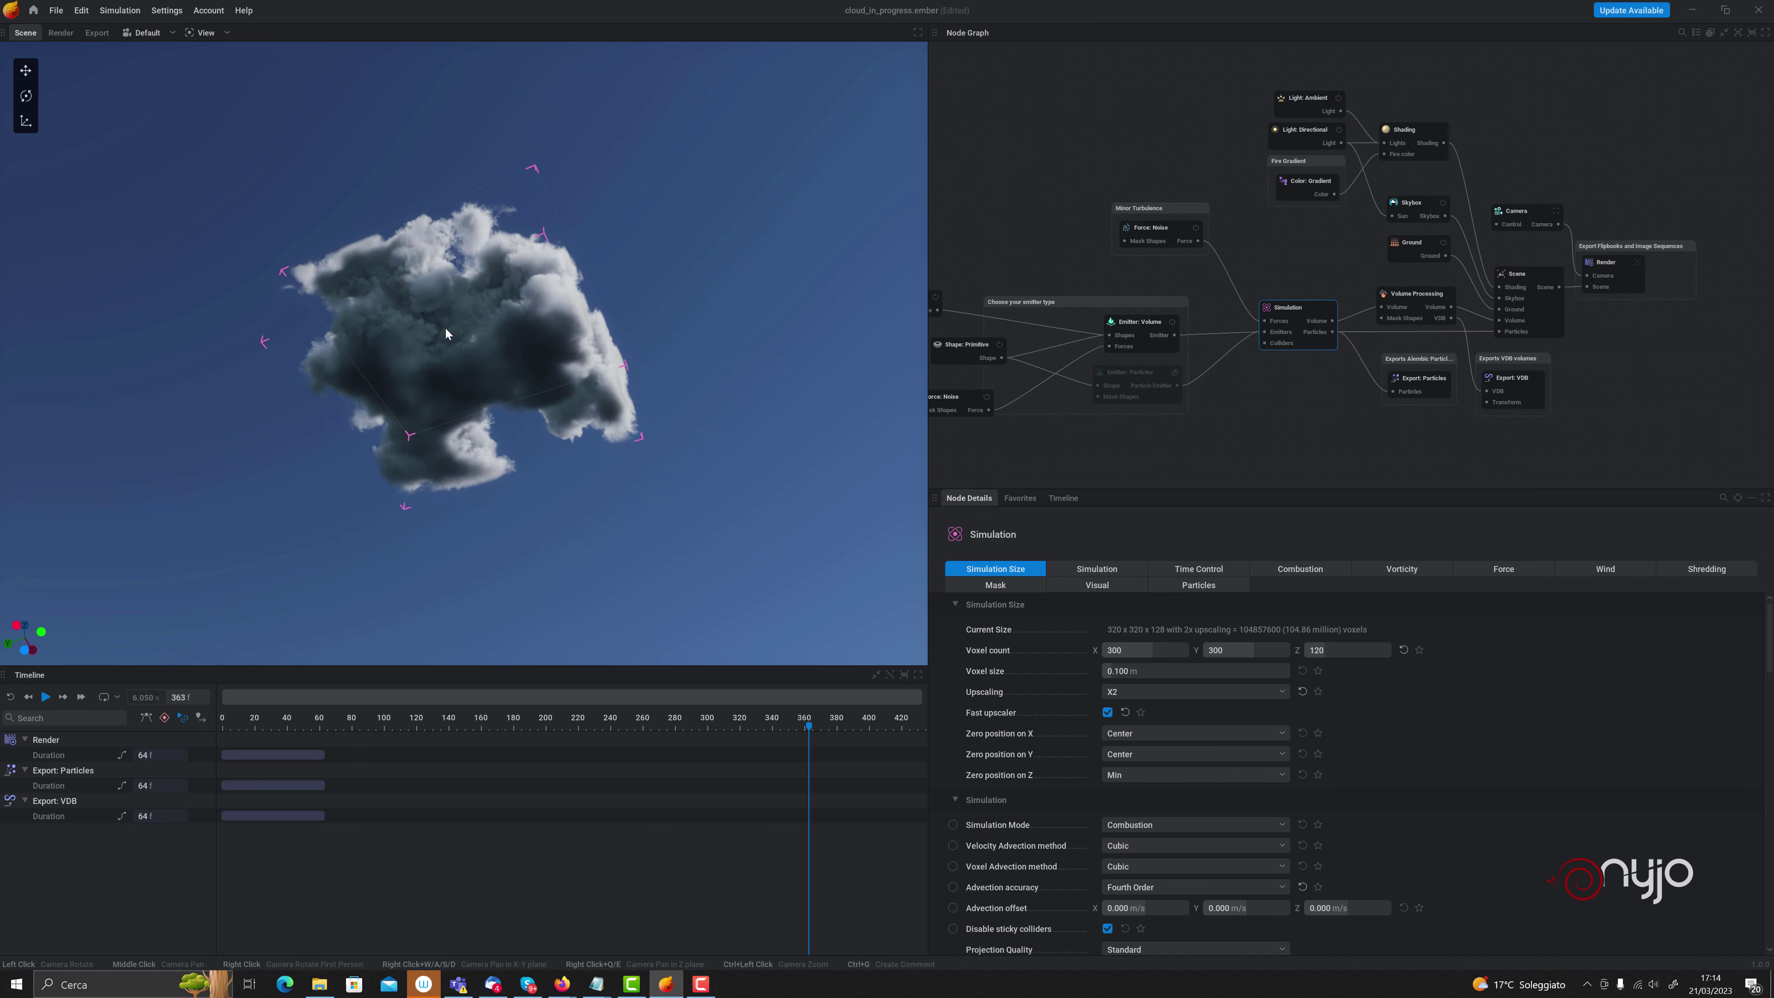
{"action": "scroll", "coordinate": [447, 336], "scroll_direction": "up", "scroll_amount": 1}
{"action": "scroll", "coordinate": [493, 330], "scroll_direction": "up", "scroll_amount": 2}
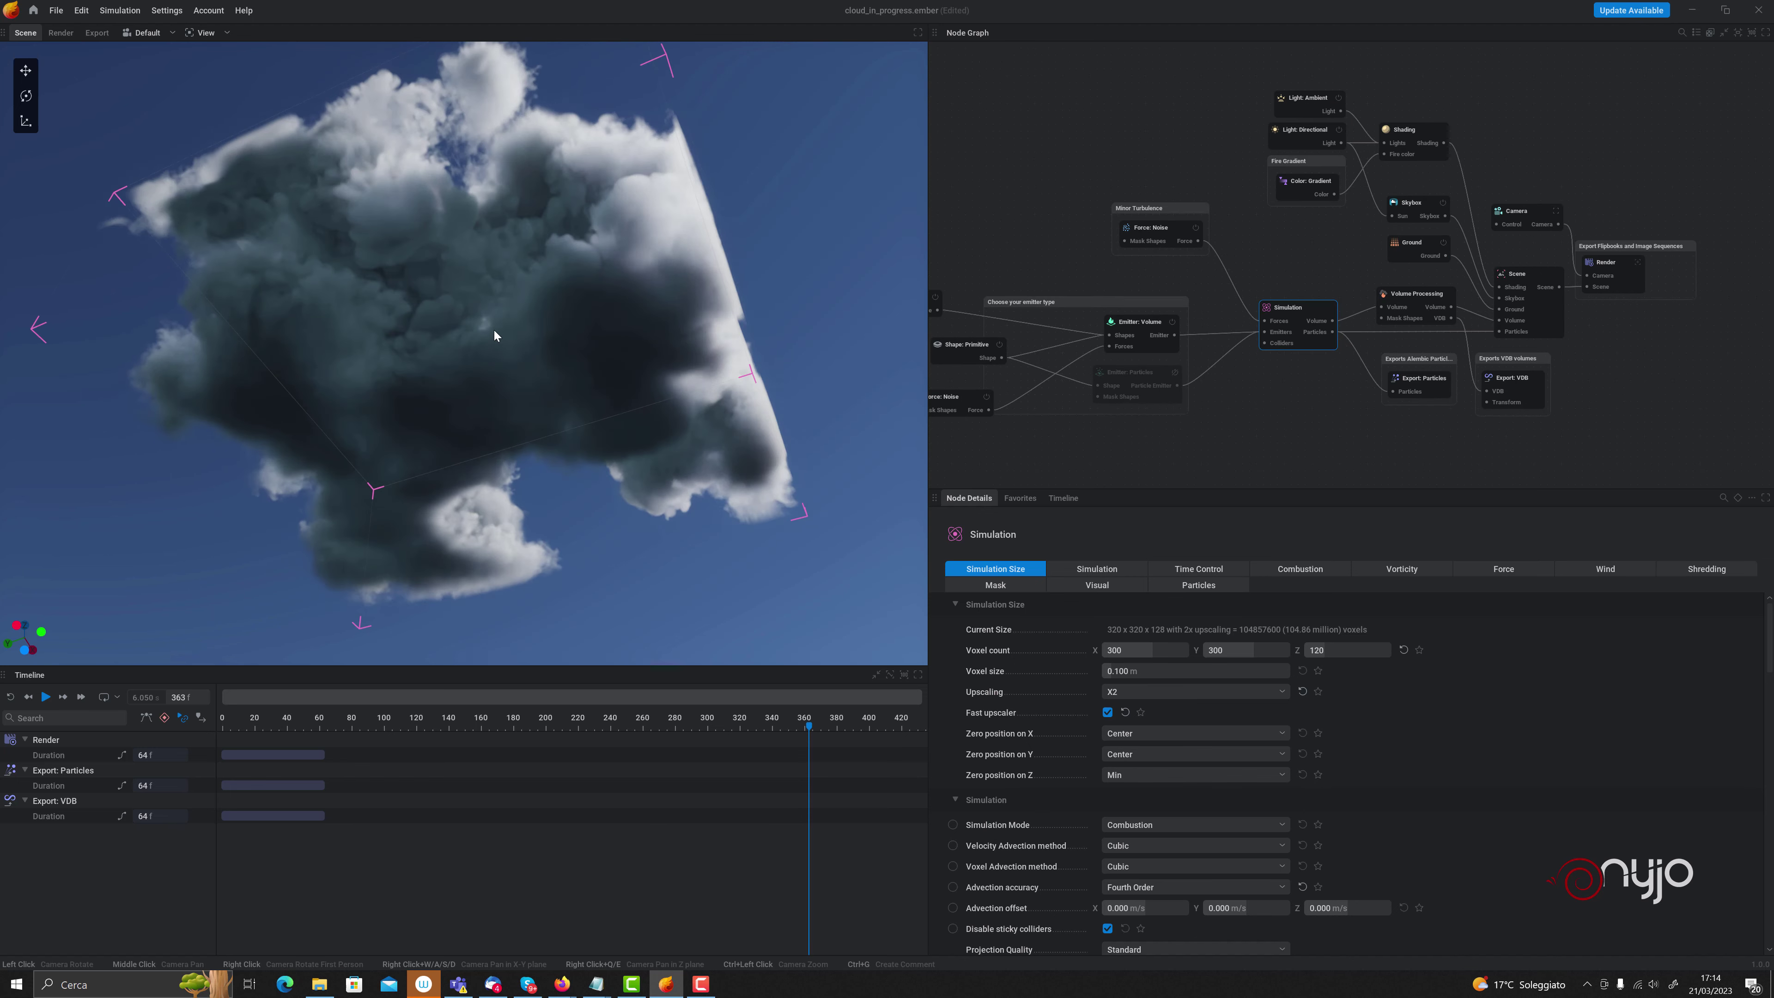
{"action": "scroll", "coordinate": [493, 330], "scroll_direction": "up", "scroll_amount": 2}
{"action": "scroll", "coordinate": [493, 330], "scroll_direction": "up", "scroll_amount": 2}
{"action": "scroll", "coordinate": [481, 334], "scroll_direction": "up", "scroll_amount": 2}
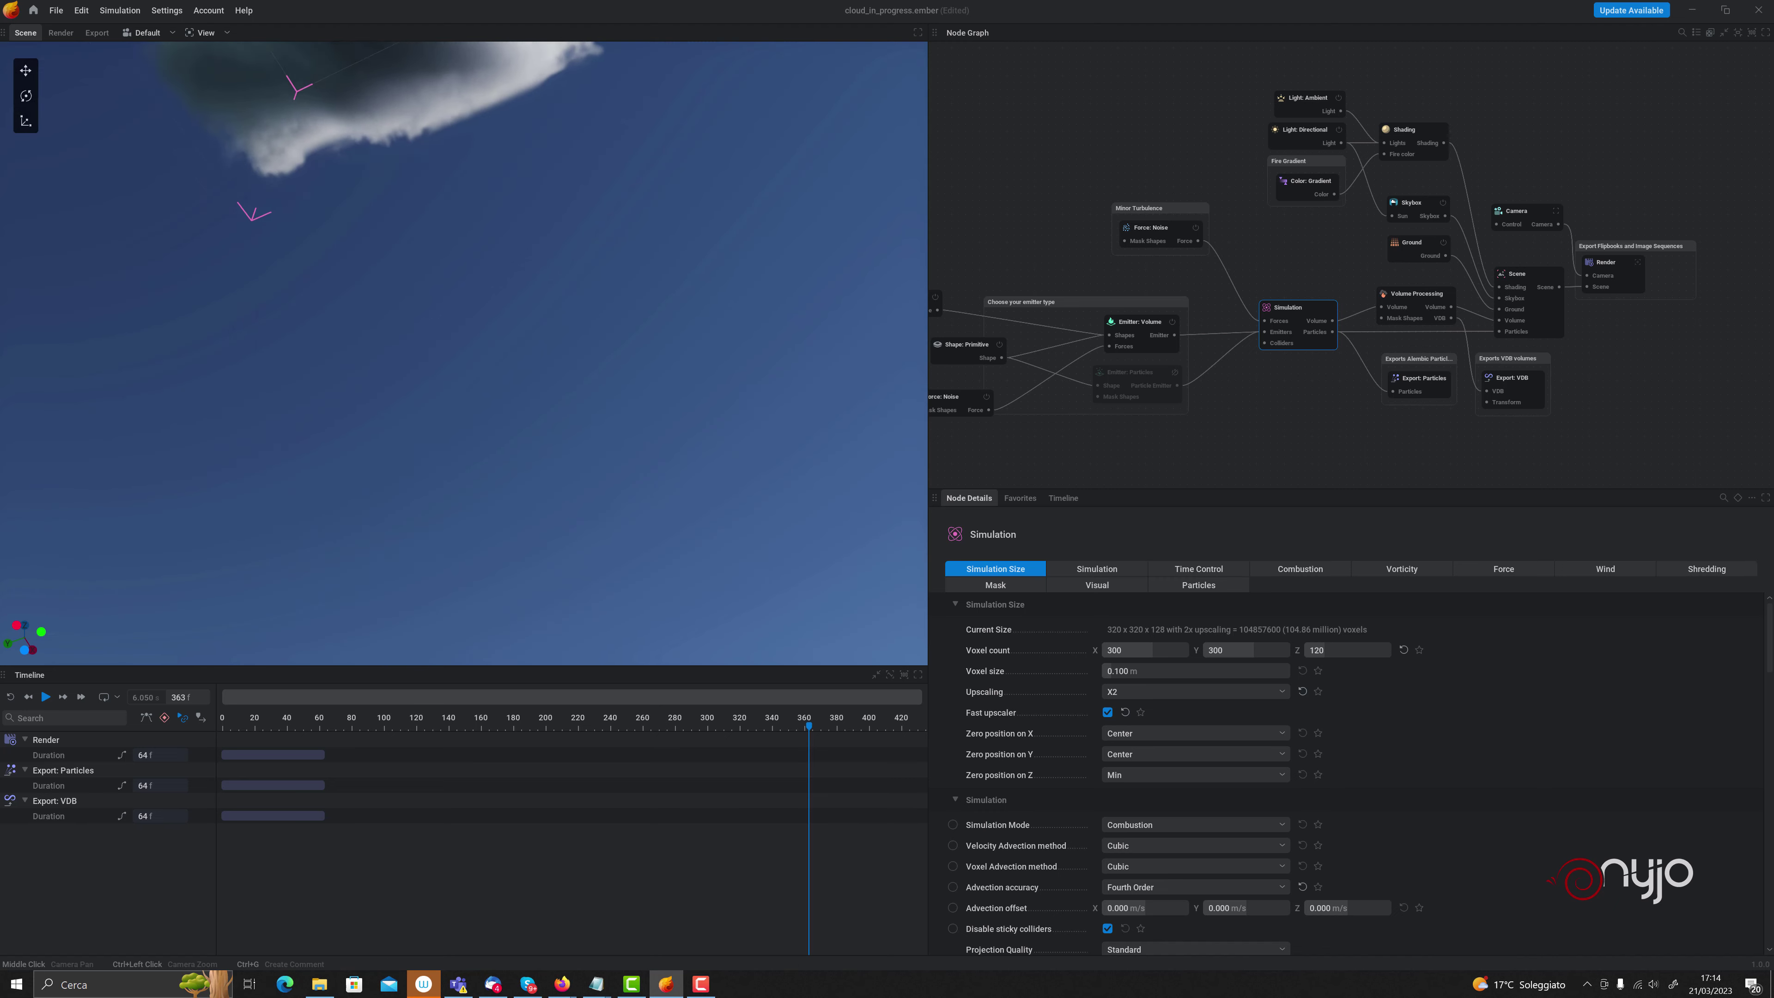
{"action": "scroll", "coordinate": [468, 341], "scroll_direction": "down", "scroll_amount": 5}
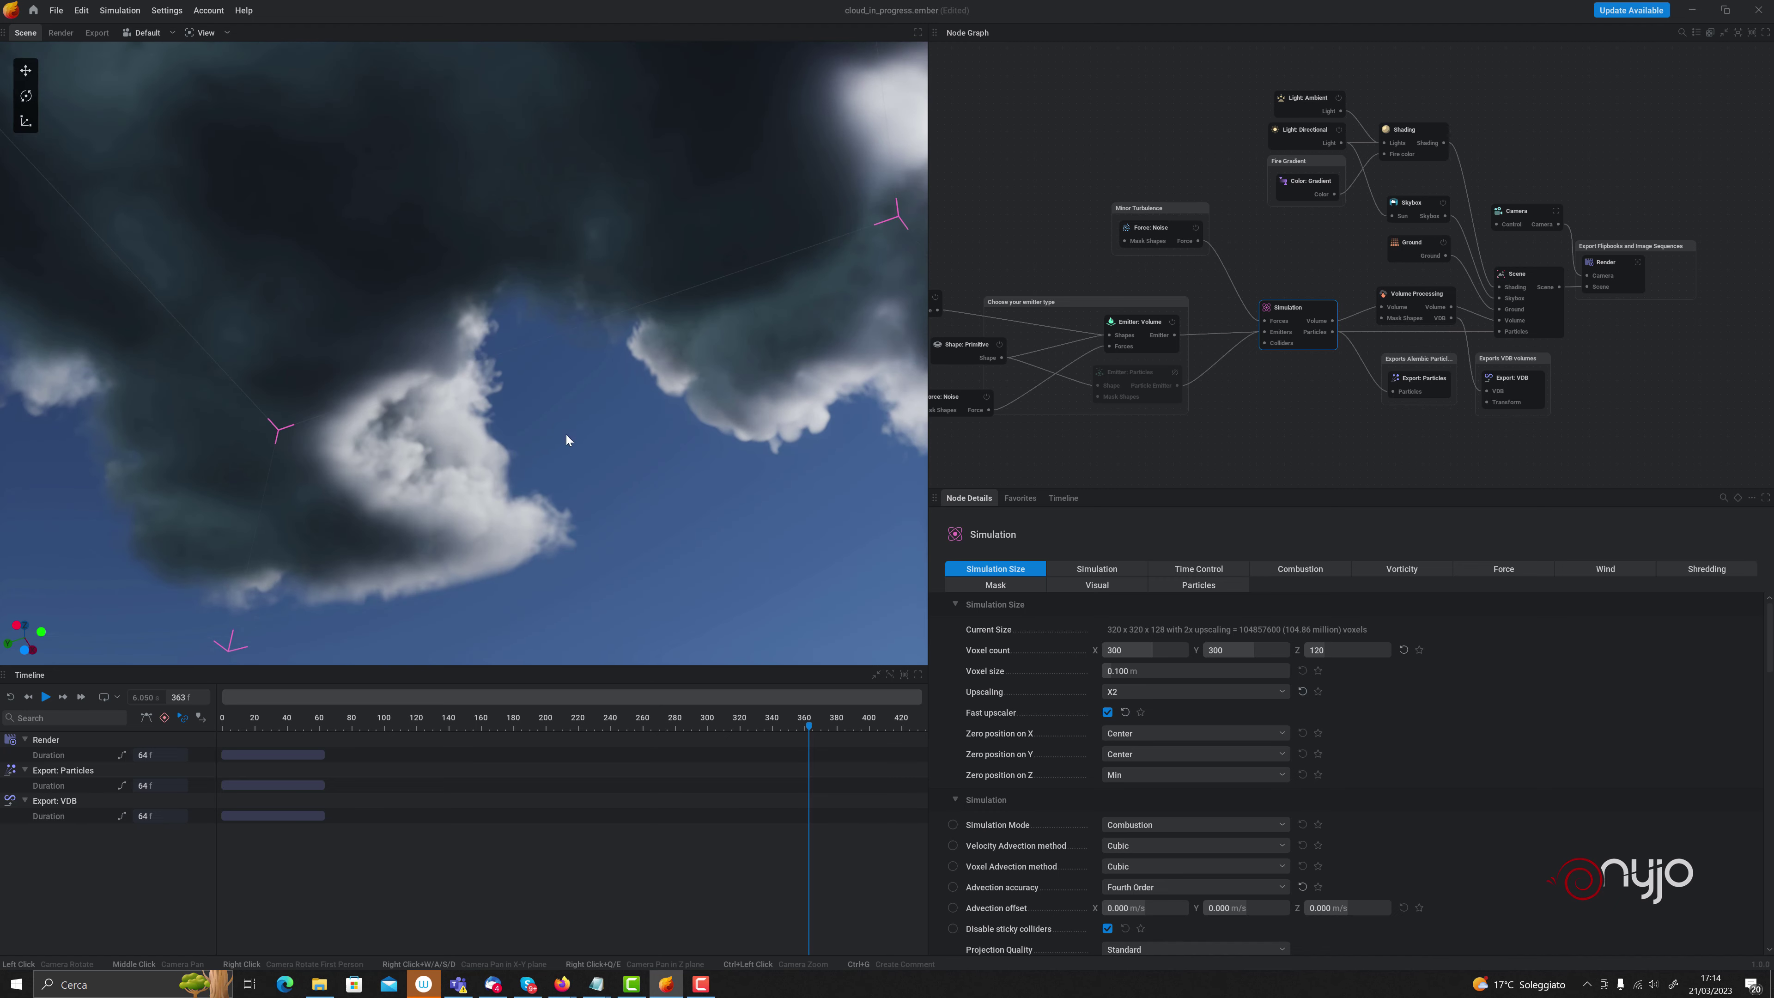
{"action": "scroll", "coordinate": [551, 408], "scroll_direction": "down", "scroll_amount": 3}
{"action": "scroll", "coordinate": [557, 401], "scroll_direction": "down", "scroll_amount": 2}
{"action": "mouse_move", "coordinate": [557, 400]}
{"action": "left_mouse_down"}
{"action": "mouse_move", "coordinate": [530, 447]}
{"action": "mouse_move", "coordinate": [520, 391]}
{"action": "left_mouse_up"}
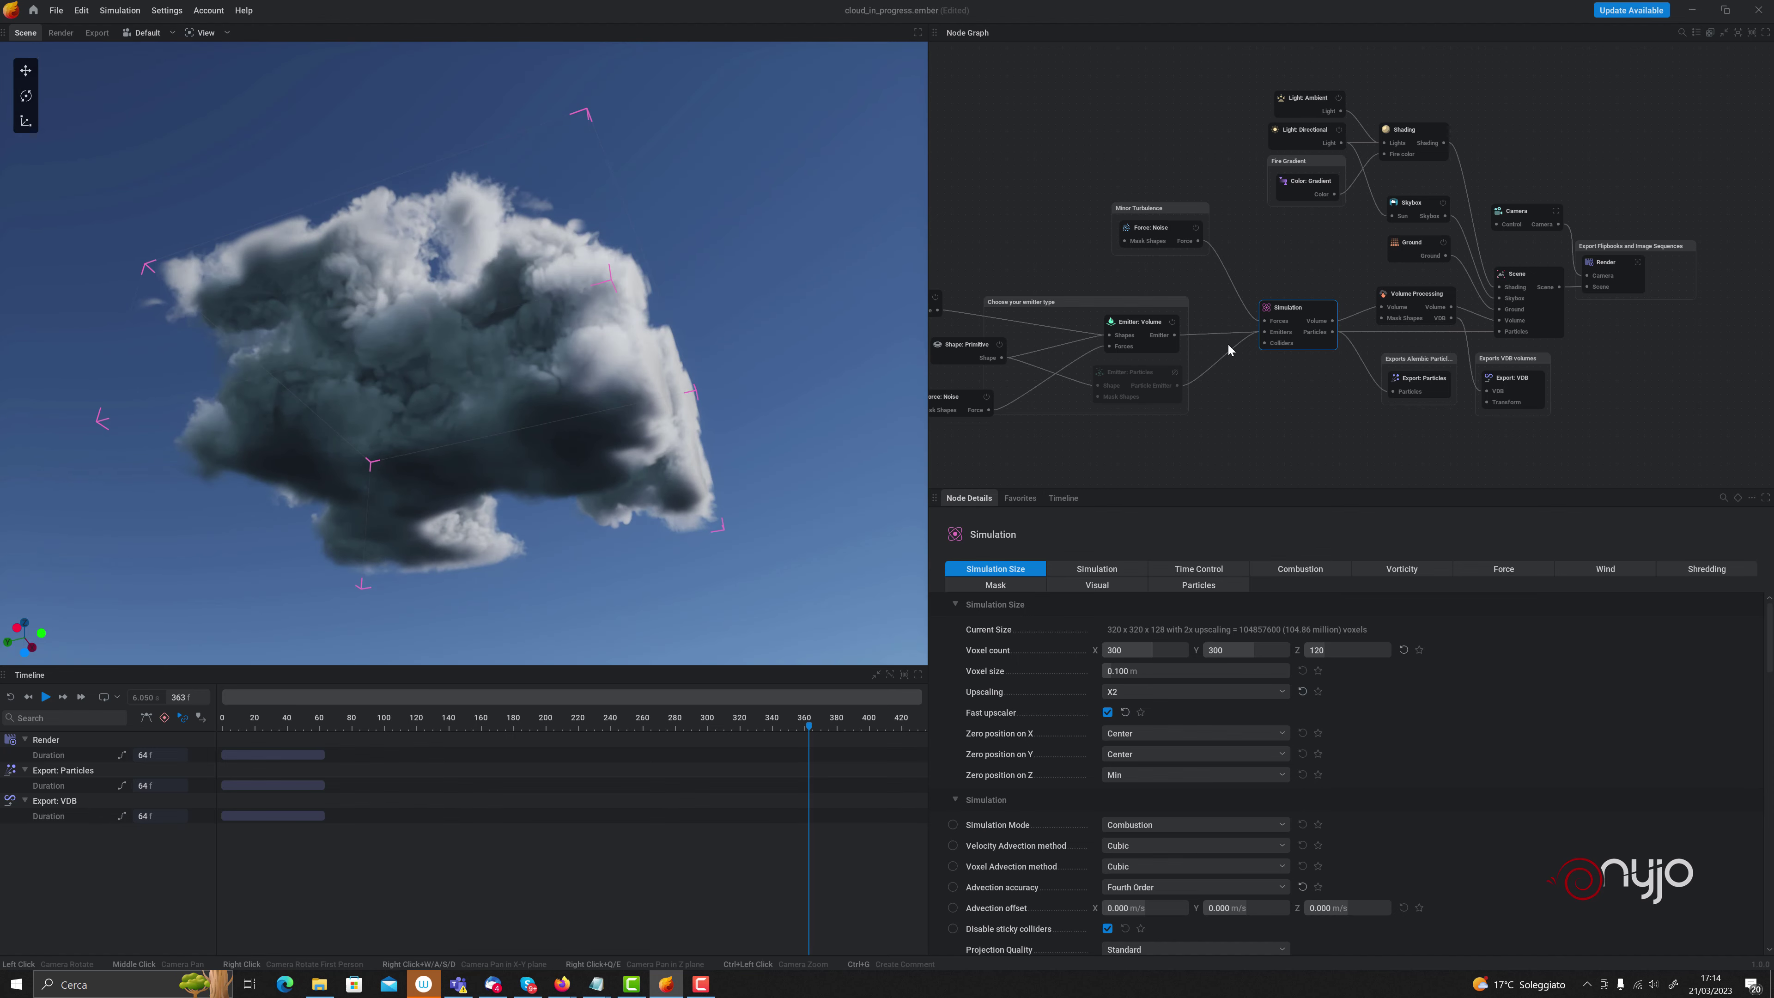
Set the Simulation node's upscaling to None, requesting 13.11 million voxels
{"action": "middle_click_drag", "start_coordinate": [1045, 248], "coordinate": [1087, 247]}
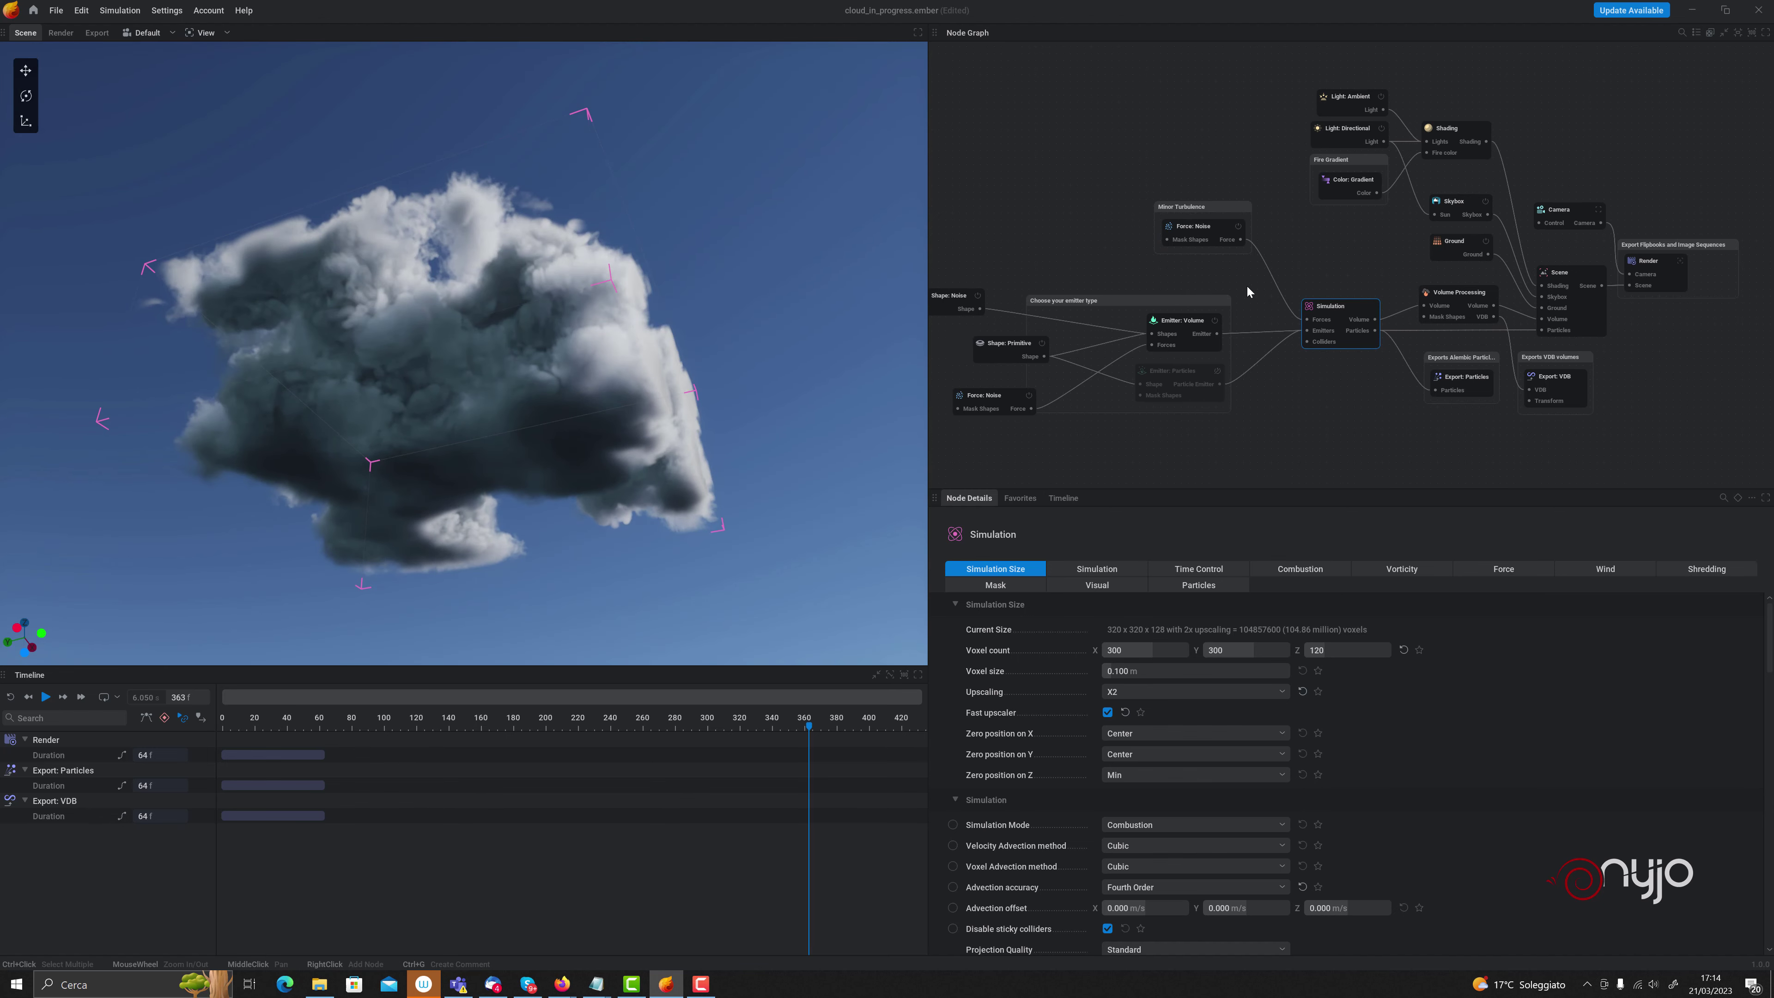
{"action": "left_click", "coordinate": [1132, 699]}
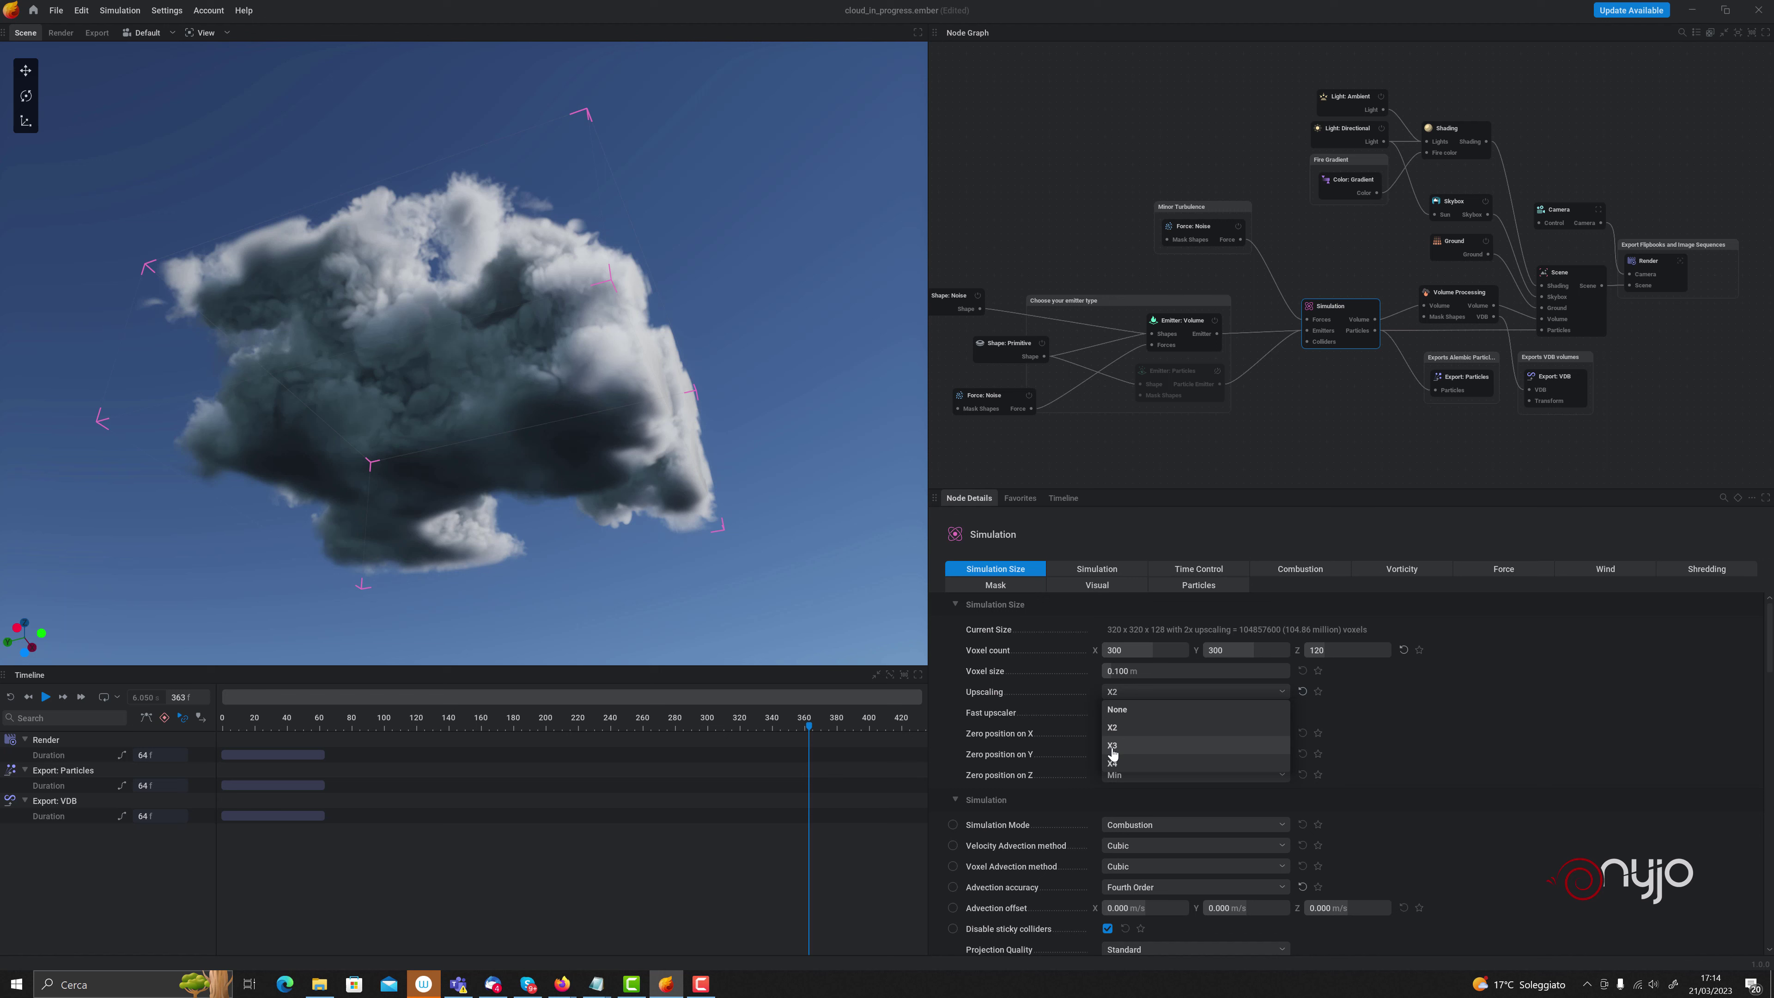
{"action": "left_click", "coordinate": [1520, 754]}
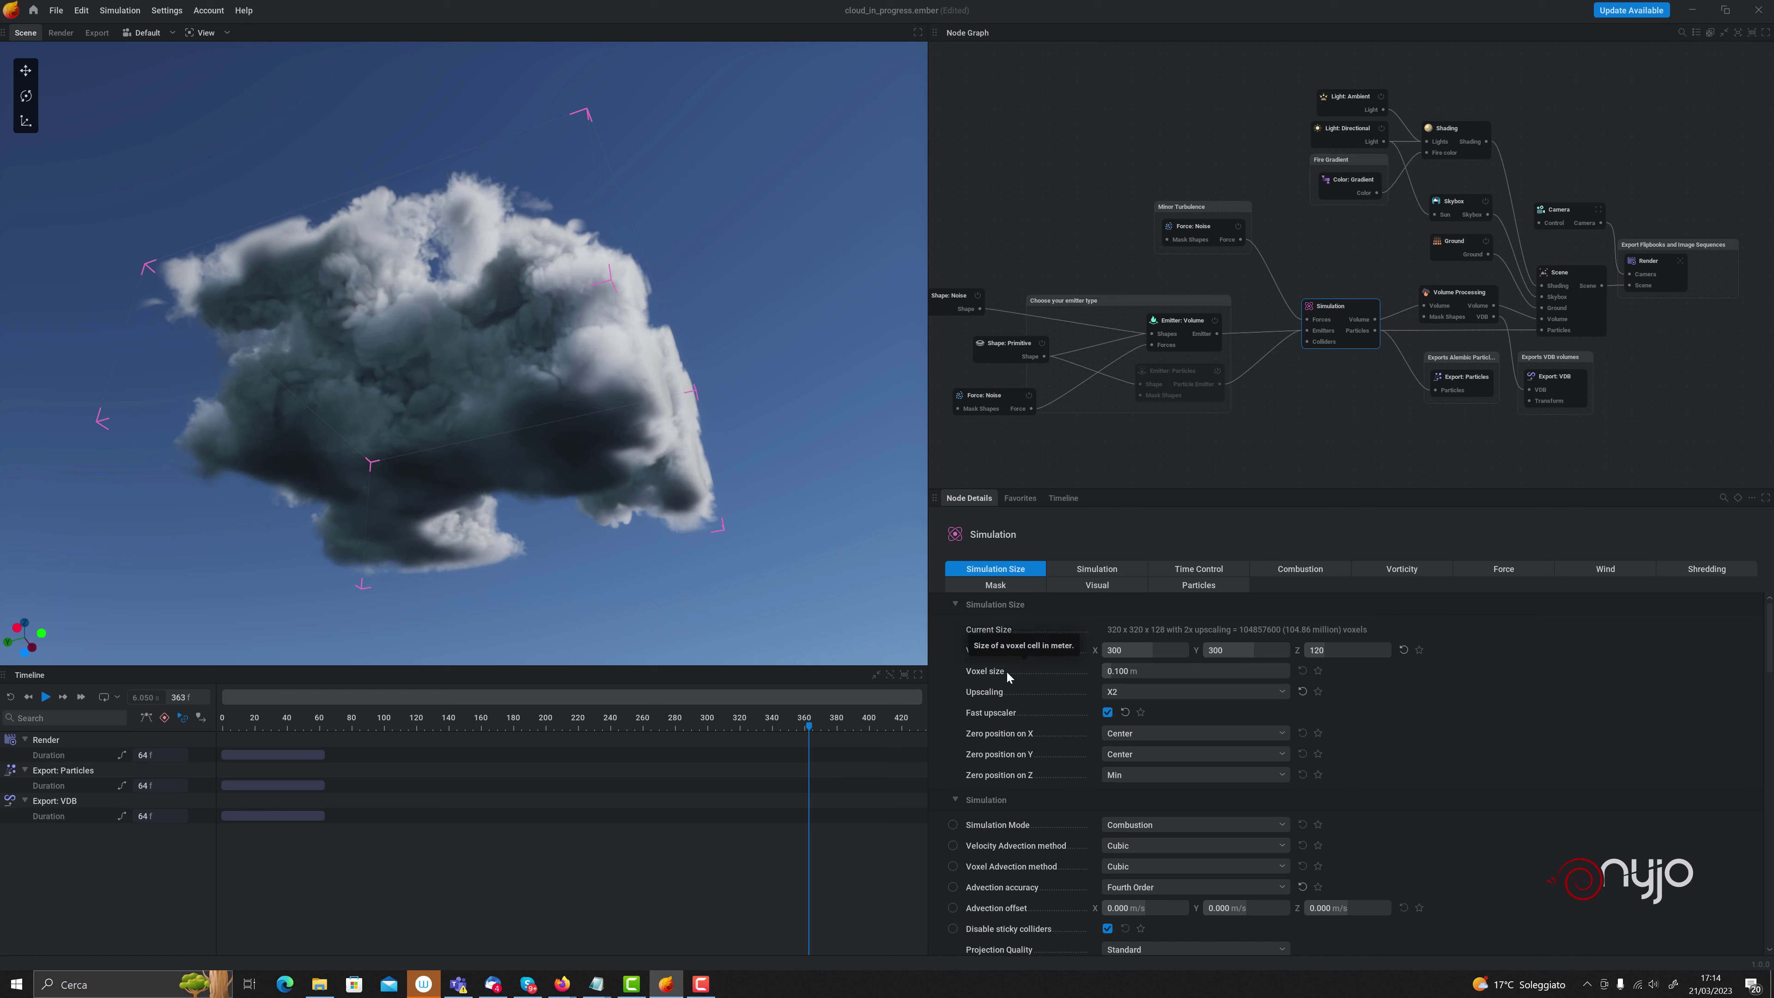
{"action": "left_click", "coordinate": [1129, 691]}
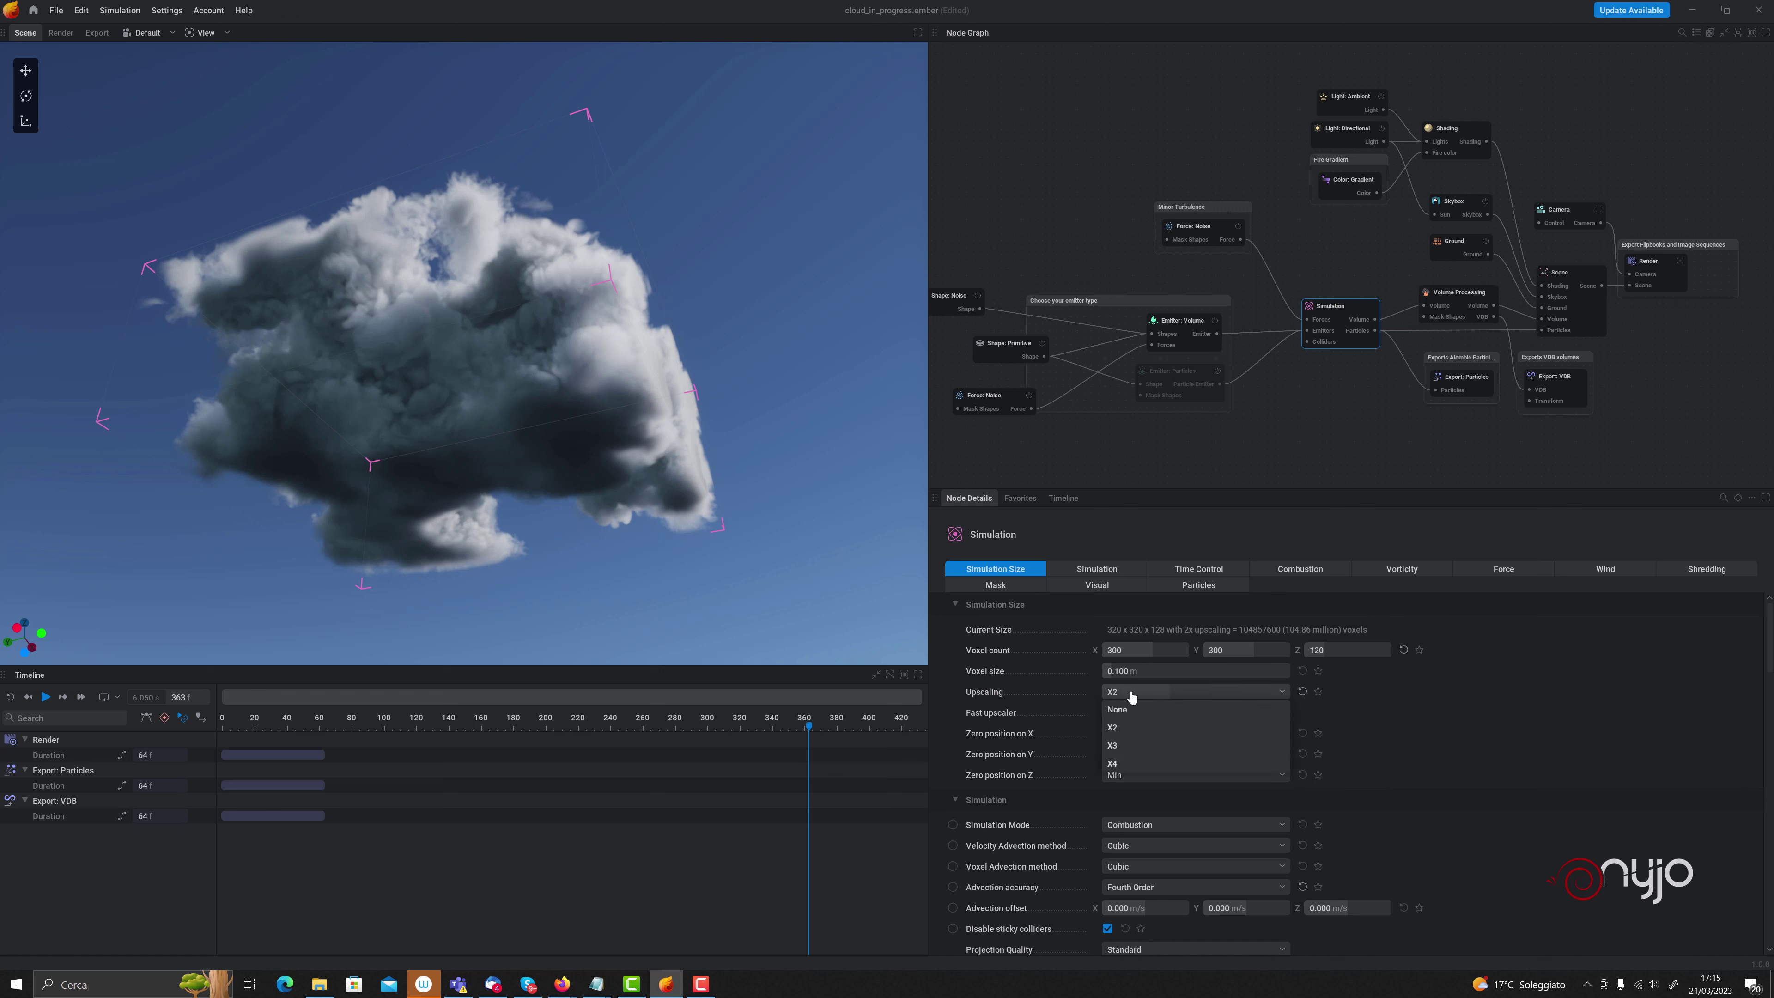
{"action": "left_click", "coordinate": [1126, 706]}
{"action": "left_click", "coordinate": [1119, 671]}
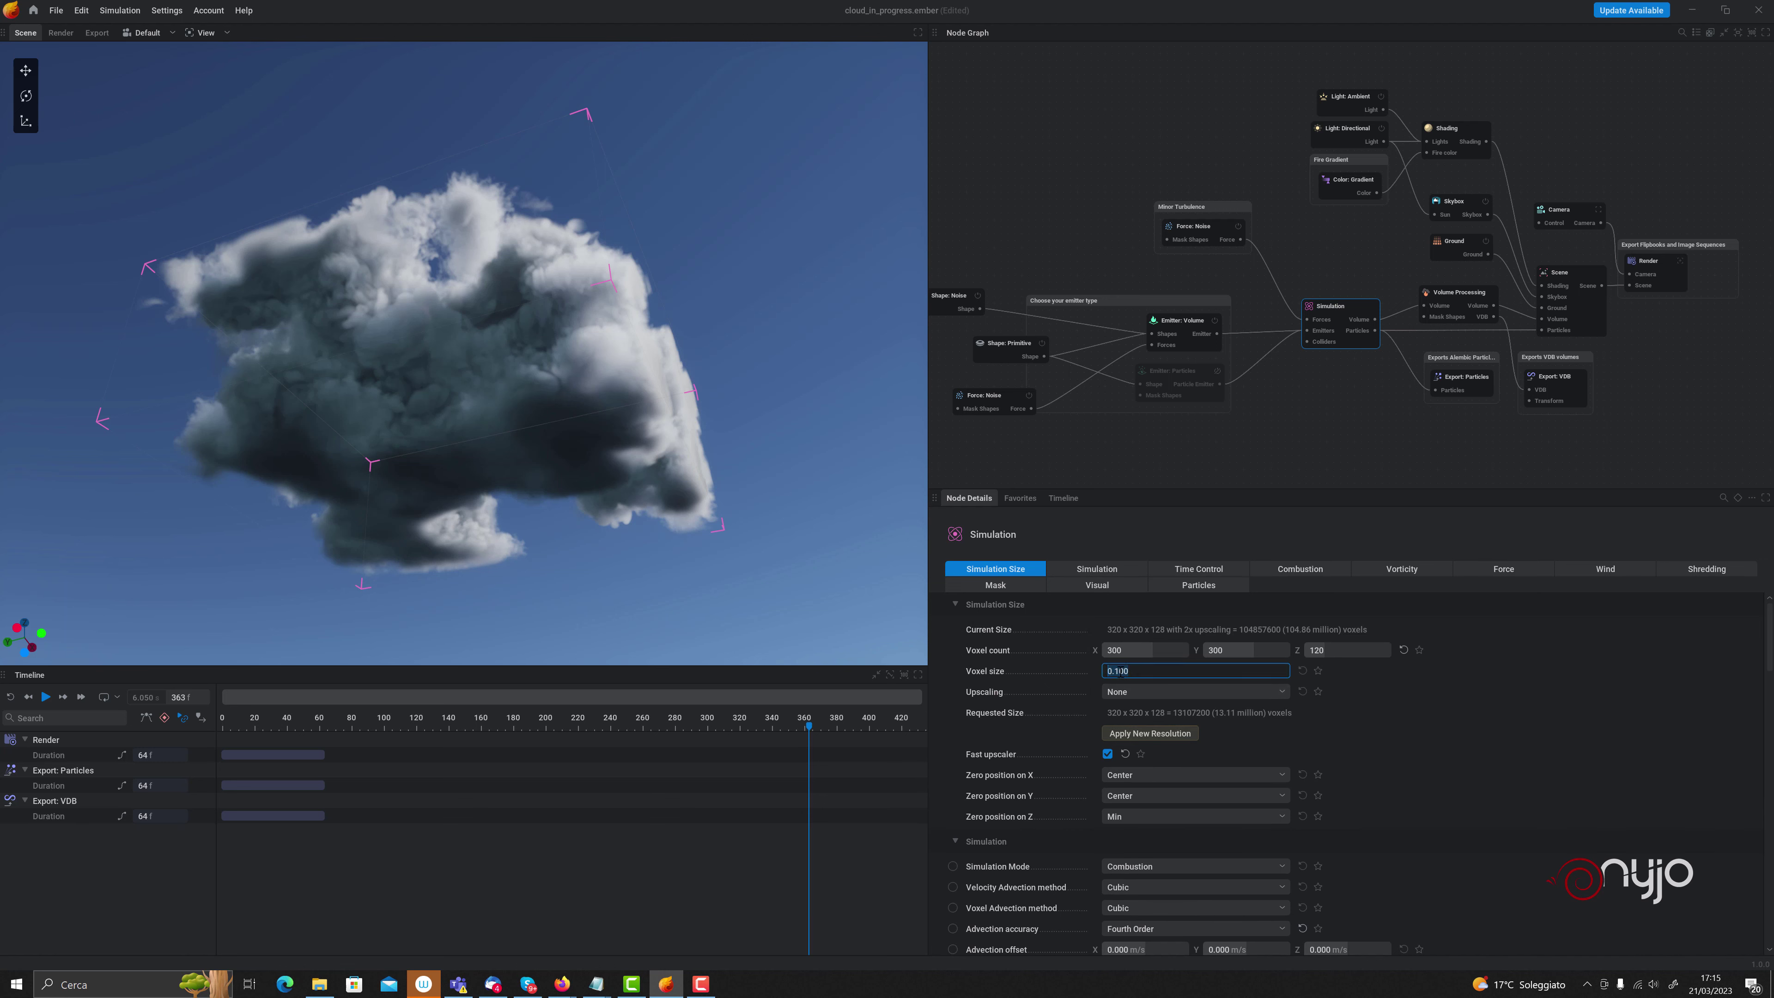
Set the voxel size to 0.050 m and apply the new resolution
{"action": "type", "text": "0.05"}
{"action": "key", "text": "Return"}
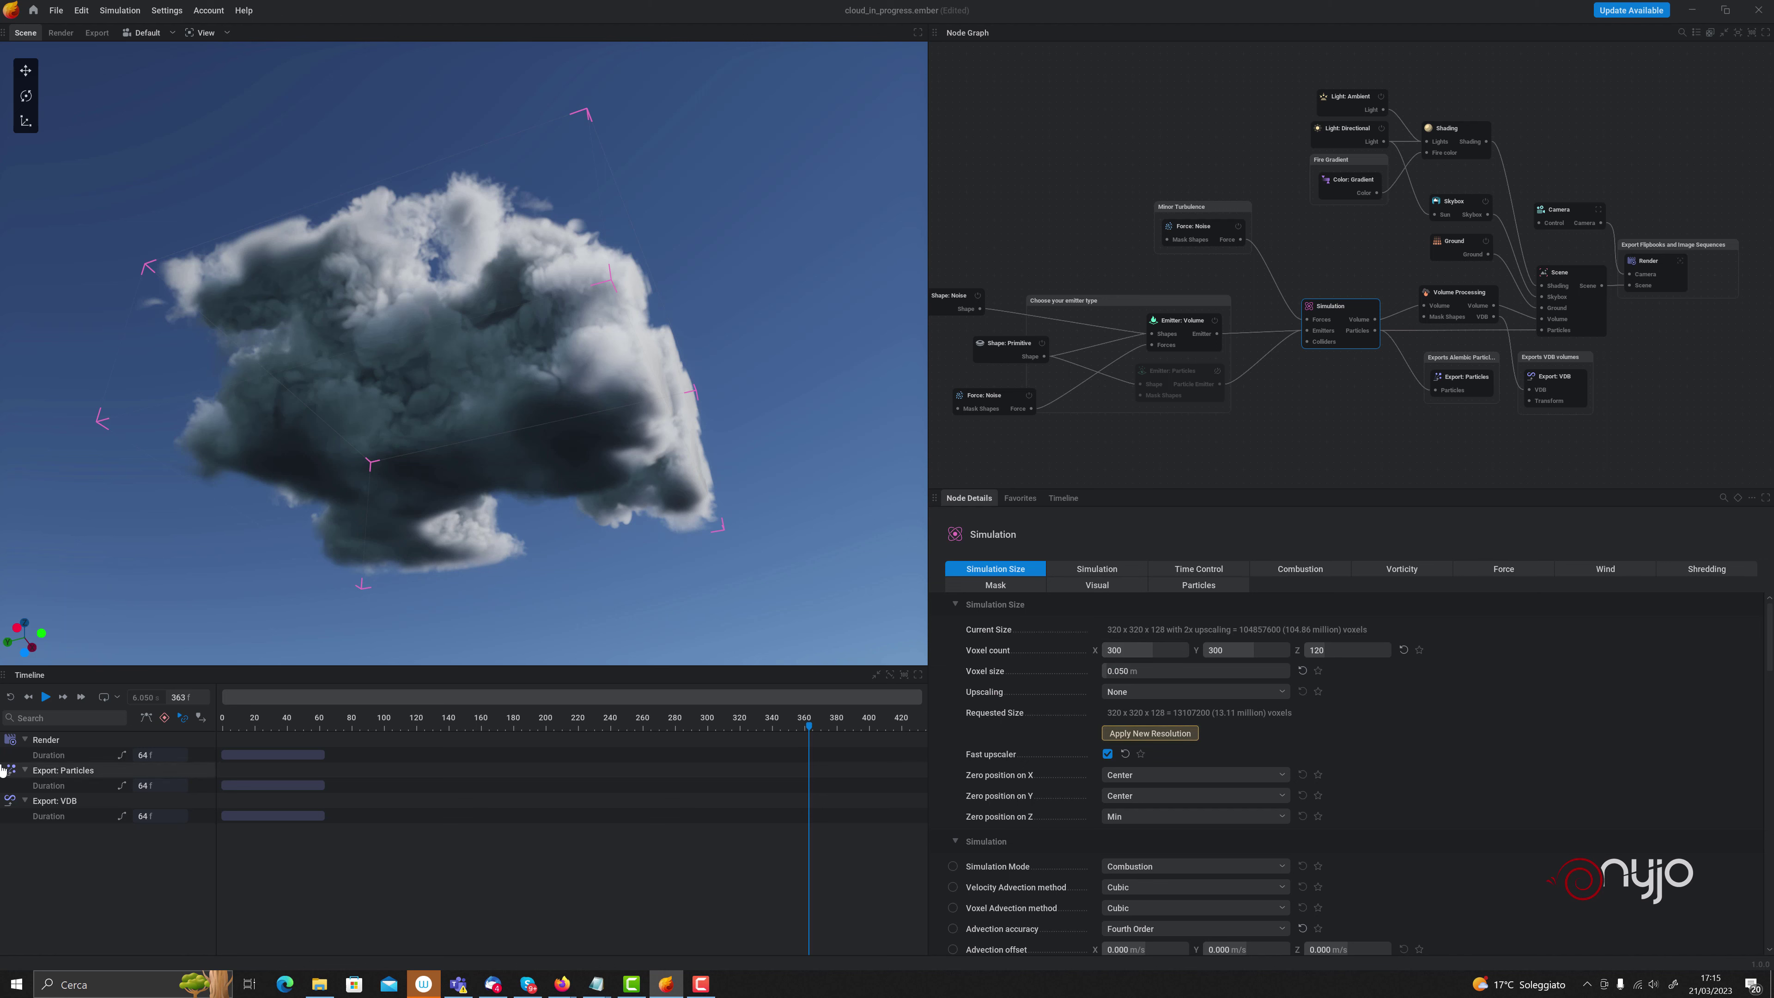
{"action": "left_click", "coordinate": [10, 696]}
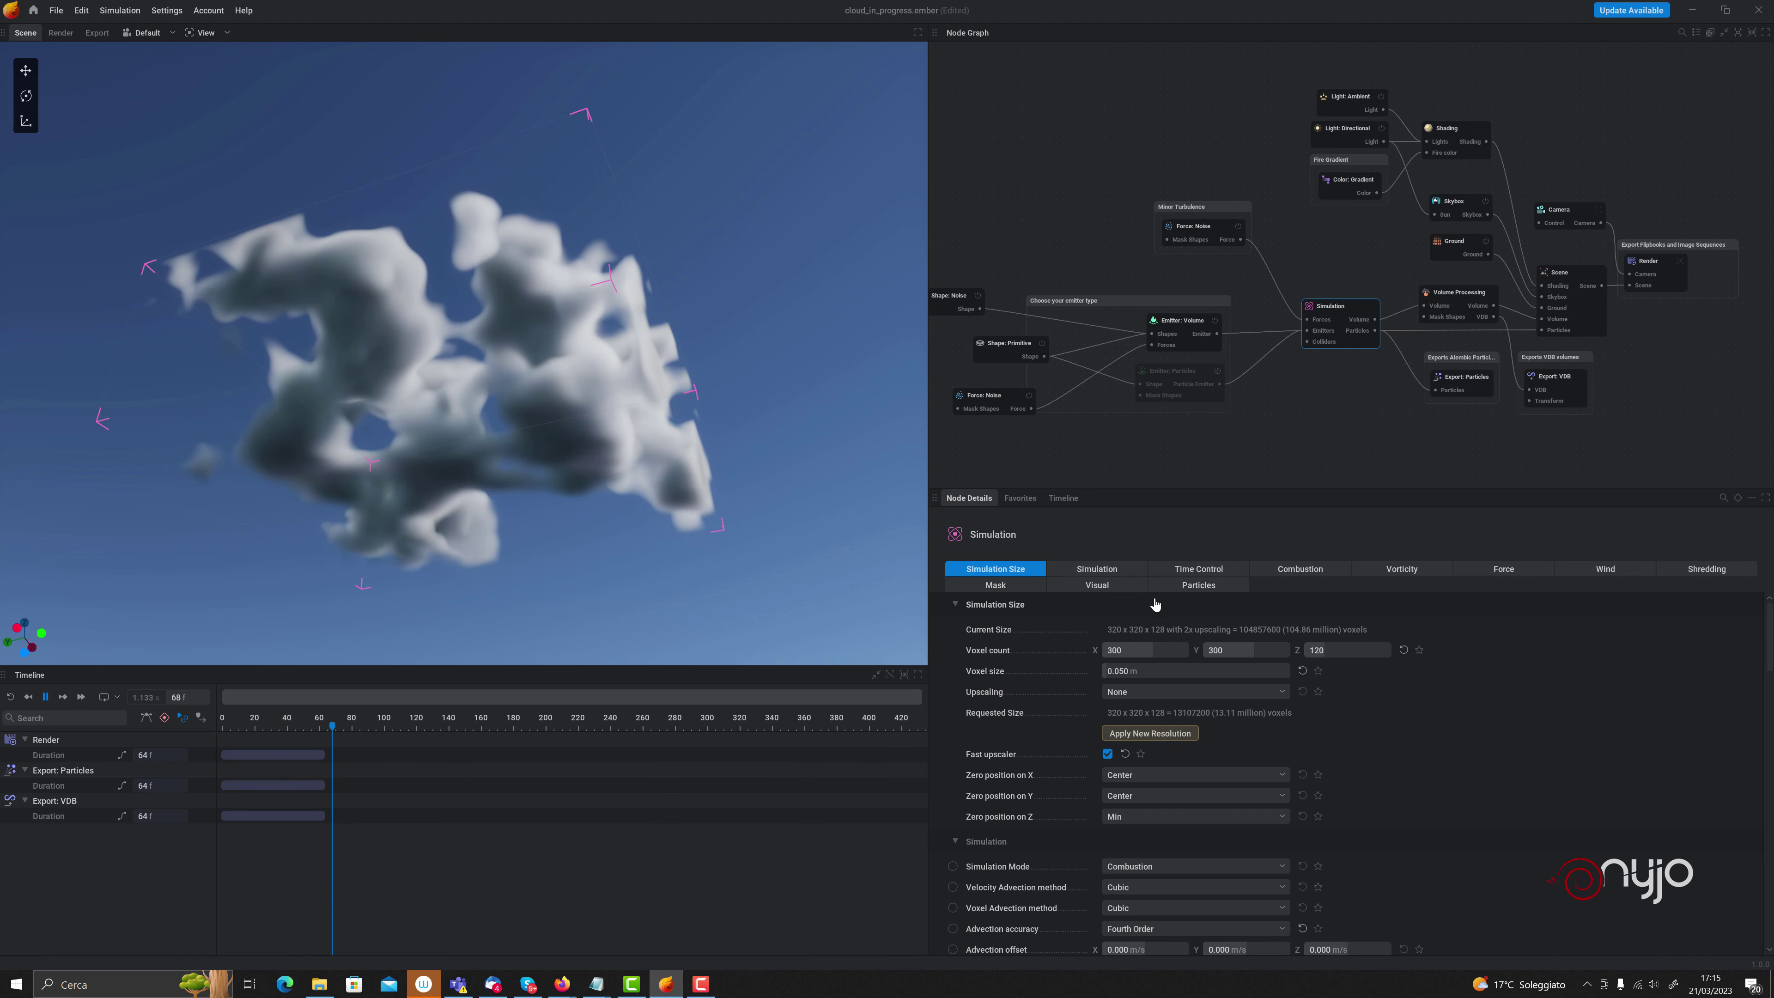
{"action": "left_click", "coordinate": [1131, 734]}
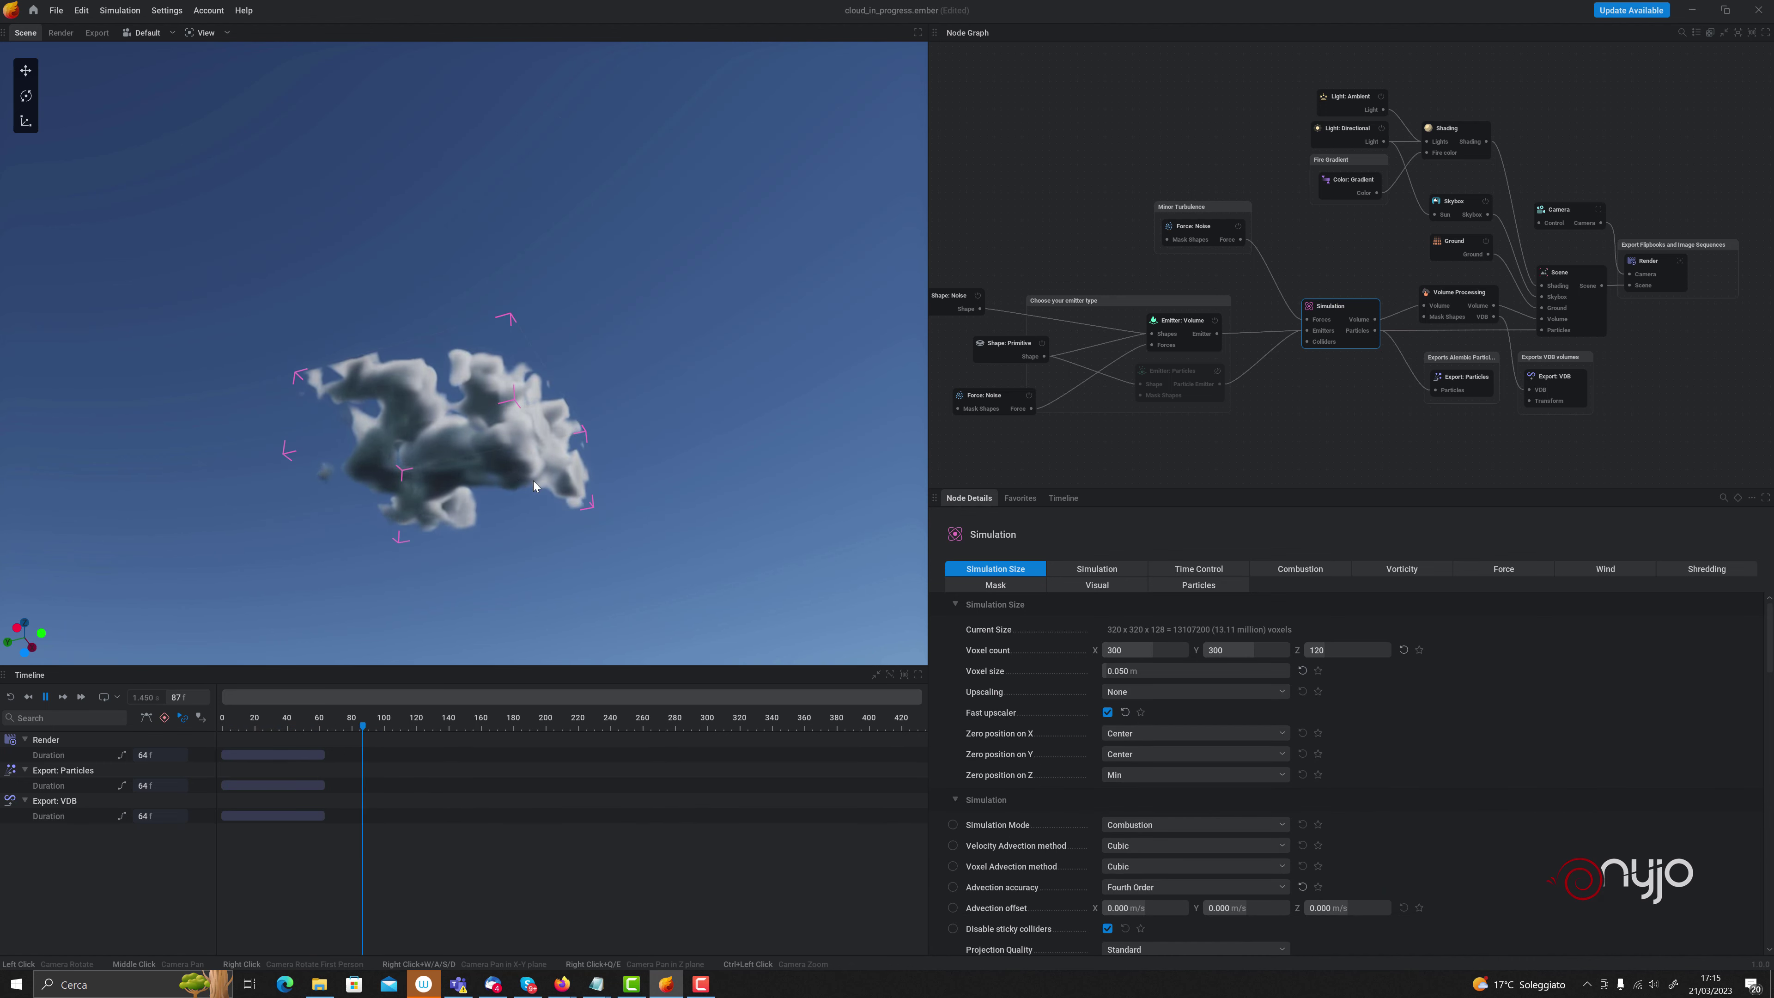
Set the voxel count to 600 × 600 × 240 and apply the new resolution
{"action": "key", "text": "space"}
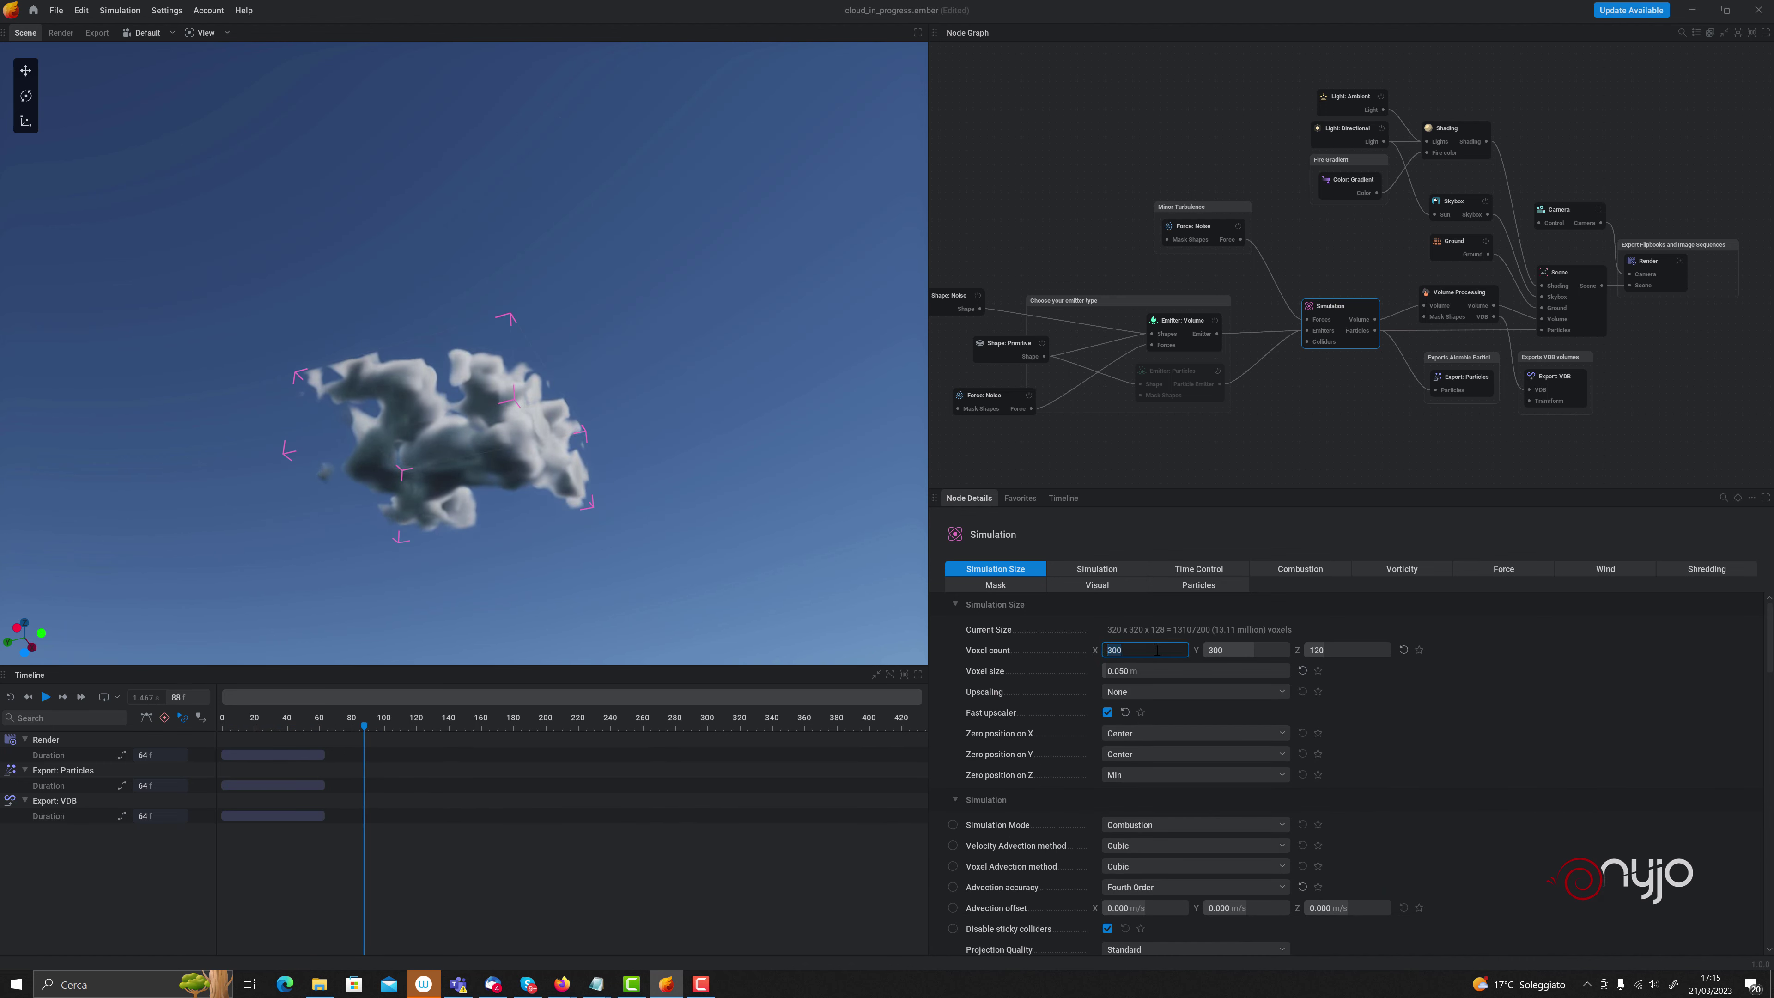
{"action": "type", "text": "600"}
{"action": "left_click", "coordinate": [1252, 650]}
{"action": "type", "text": "6"}
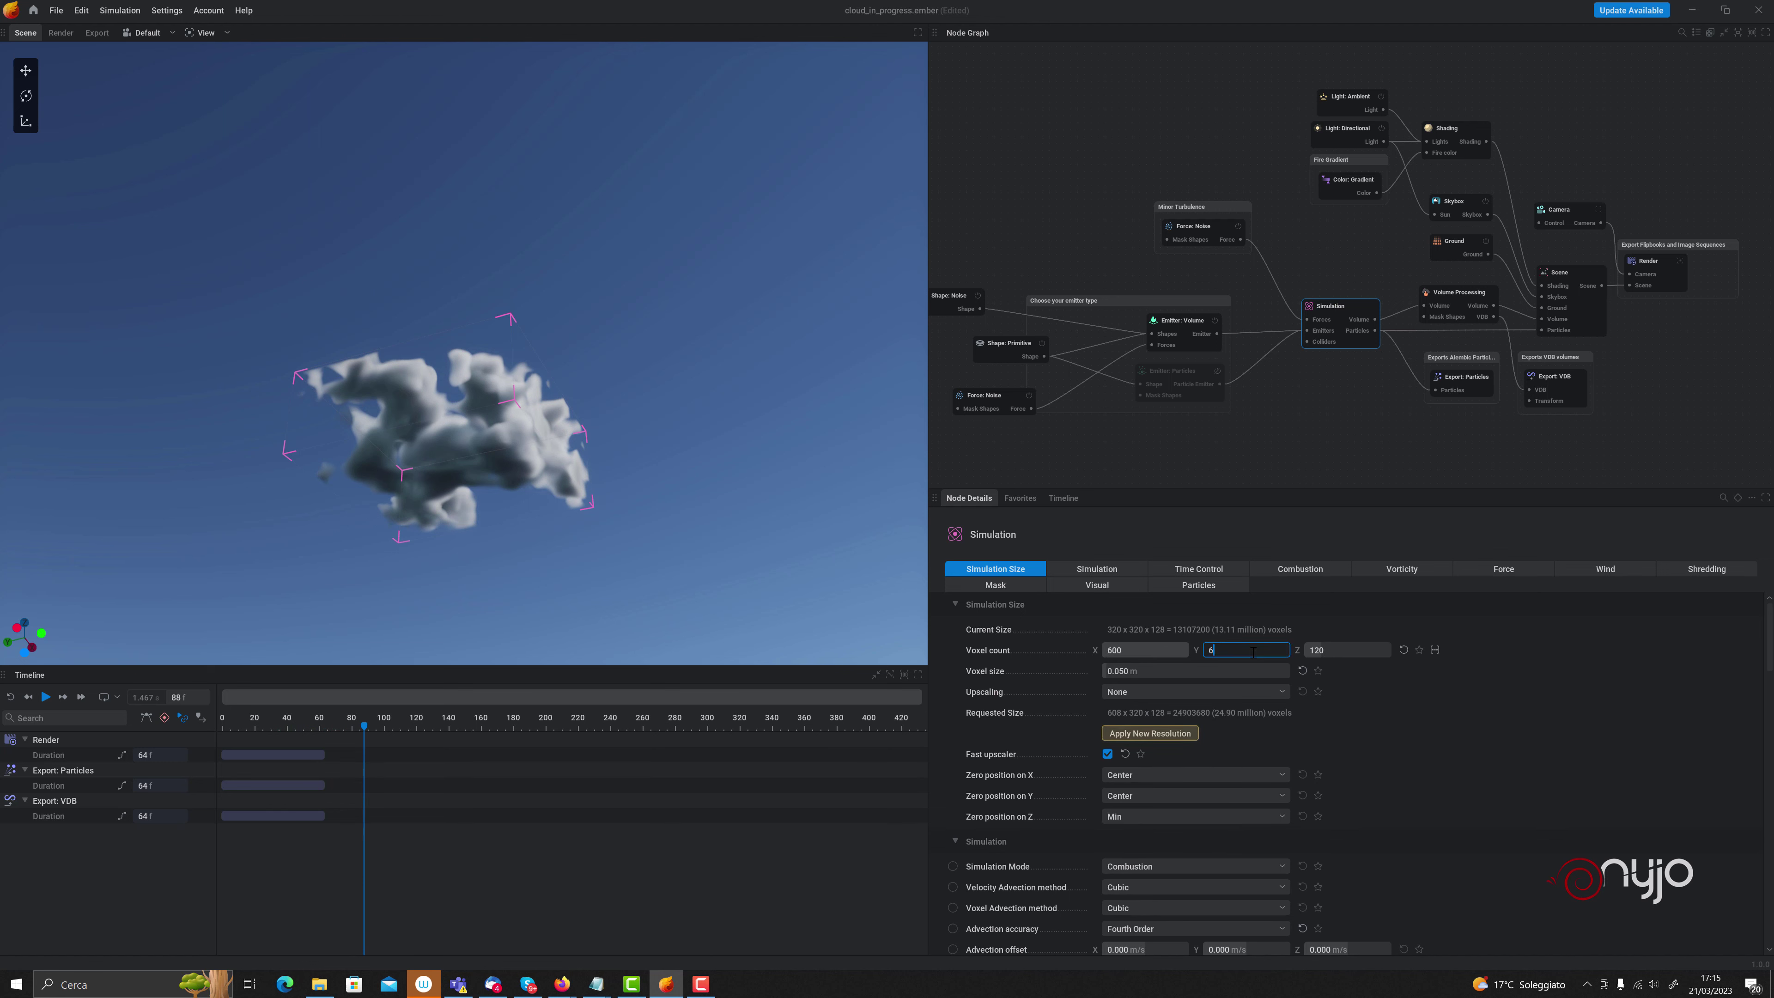
{"action": "type", "text": "00"}
{"action": "left_click", "coordinate": [1338, 649]}
{"action": "type", "text": "2"}
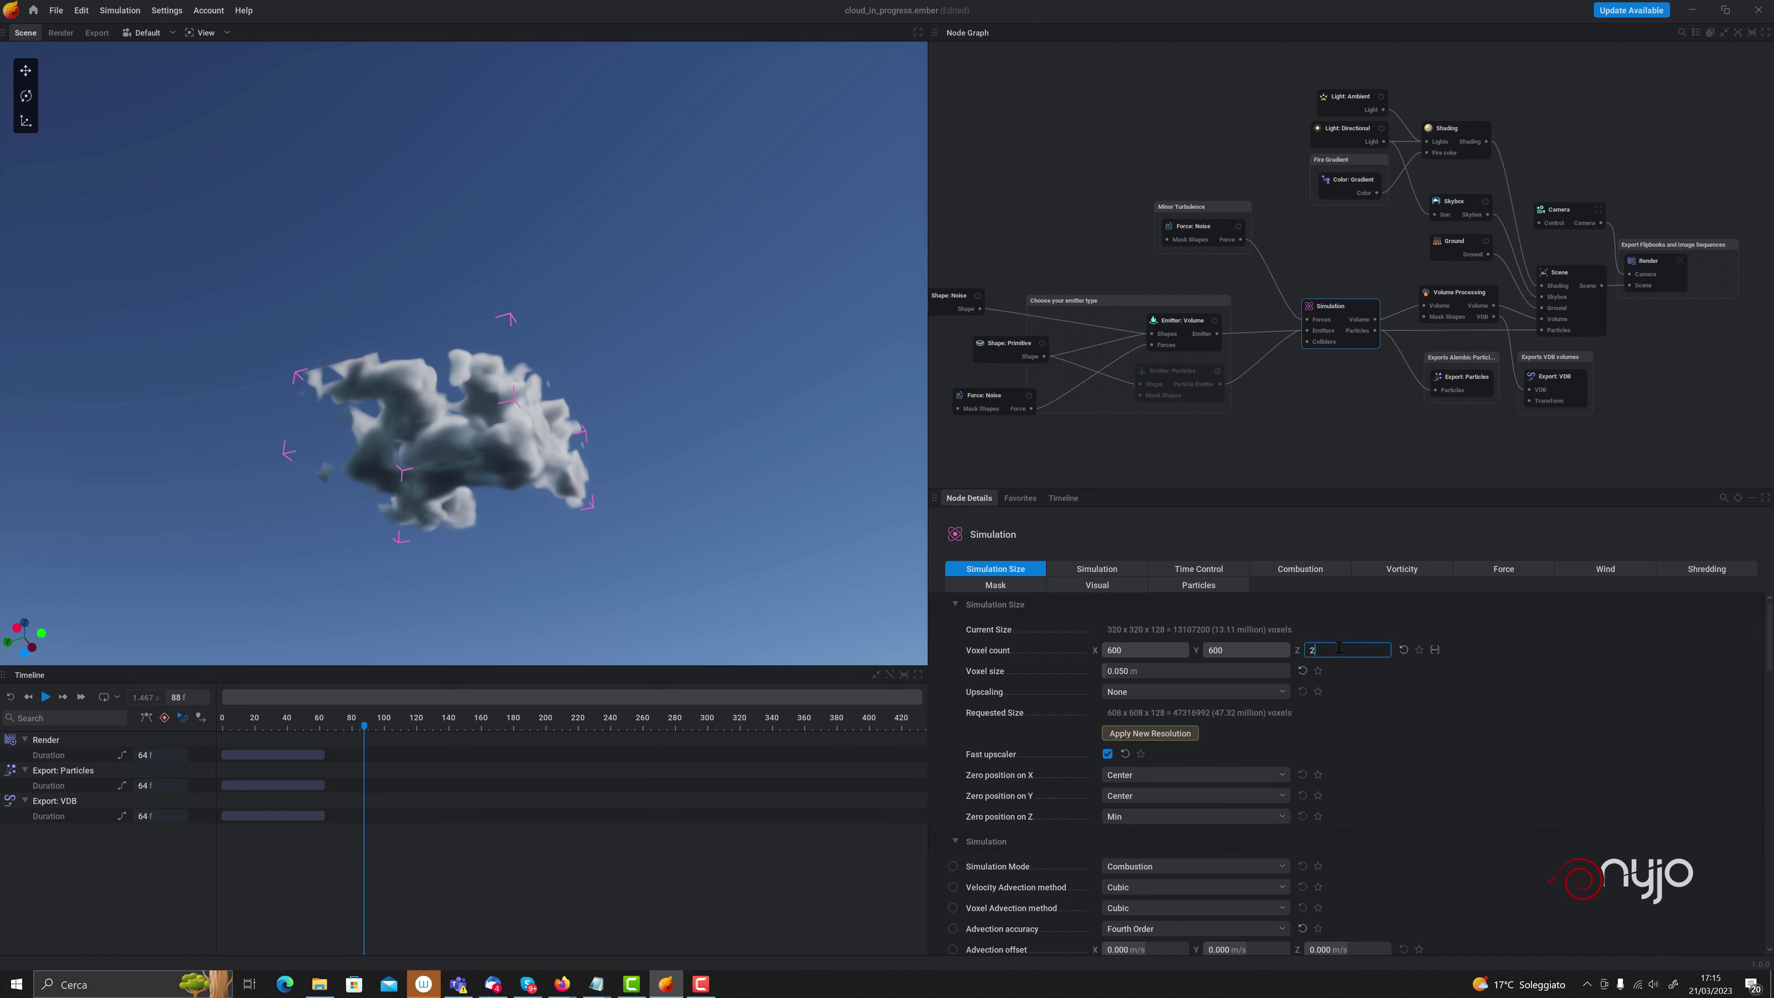
{"action": "type", "text": "40"}
{"action": "left_click", "coordinate": [1187, 731]}
{"action": "left_click", "coordinate": [1138, 733]}
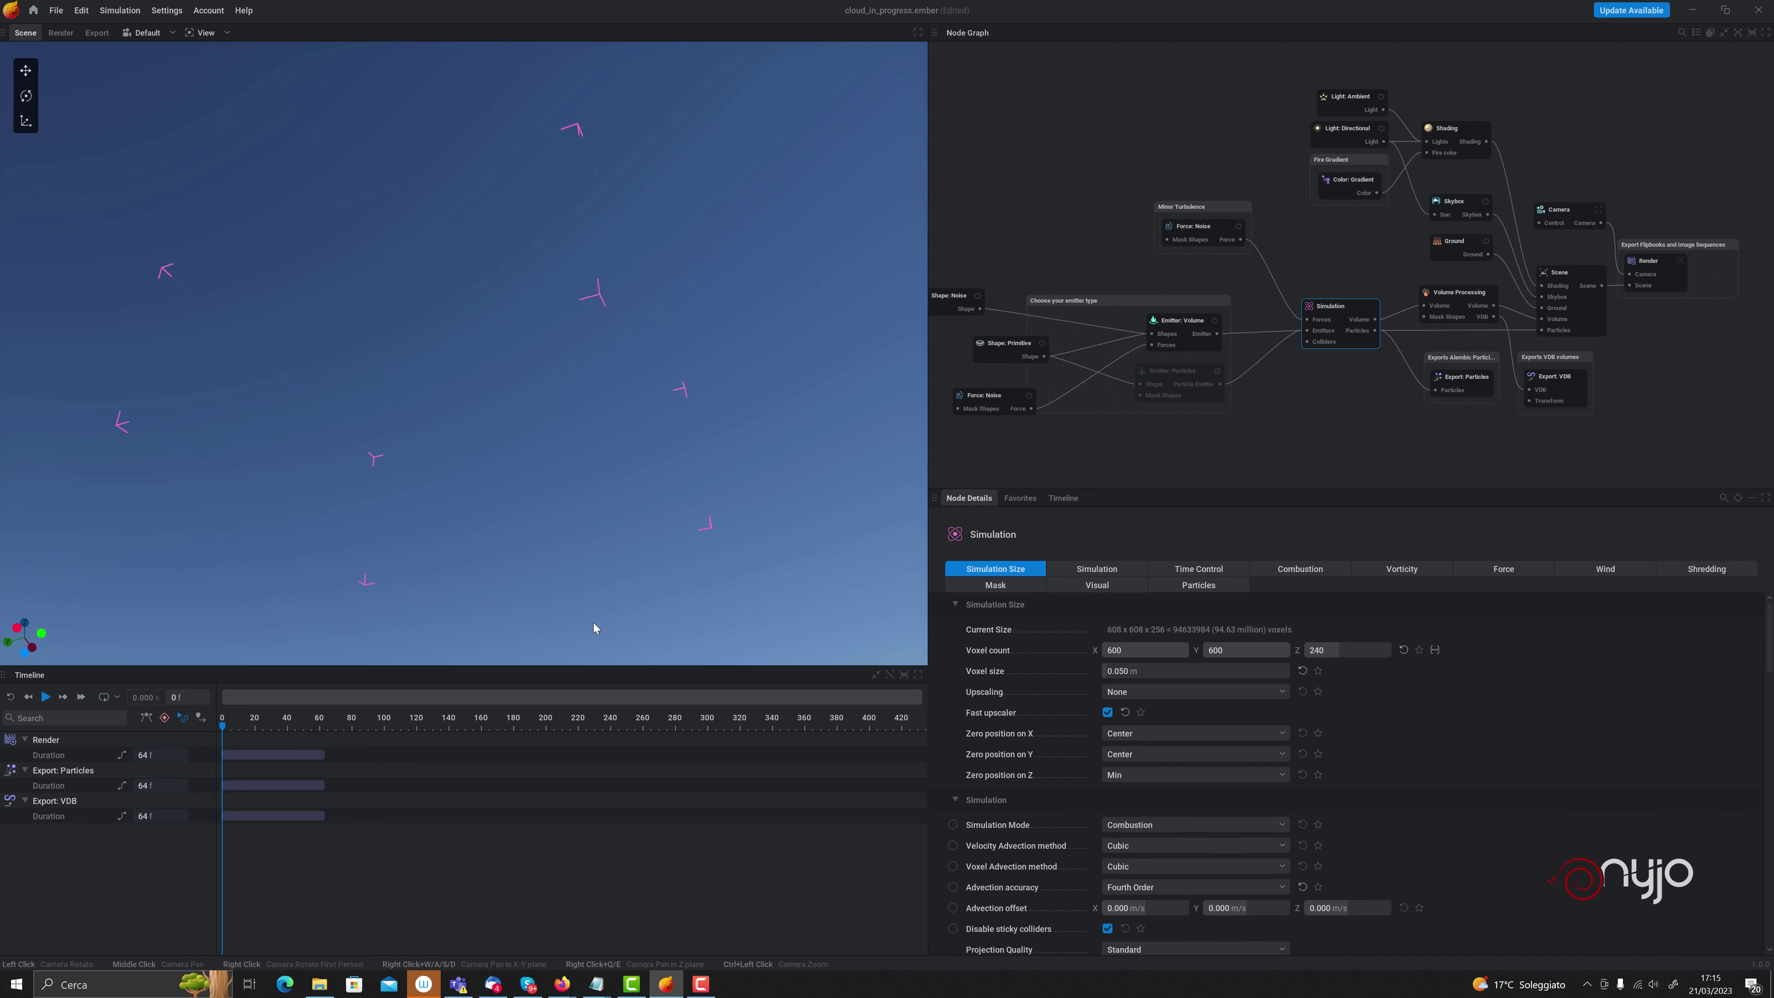
Raise the Shape: Noise scale to 130 and rerun the simulation from the first frame
{"action": "left_click", "coordinate": [44, 699]}
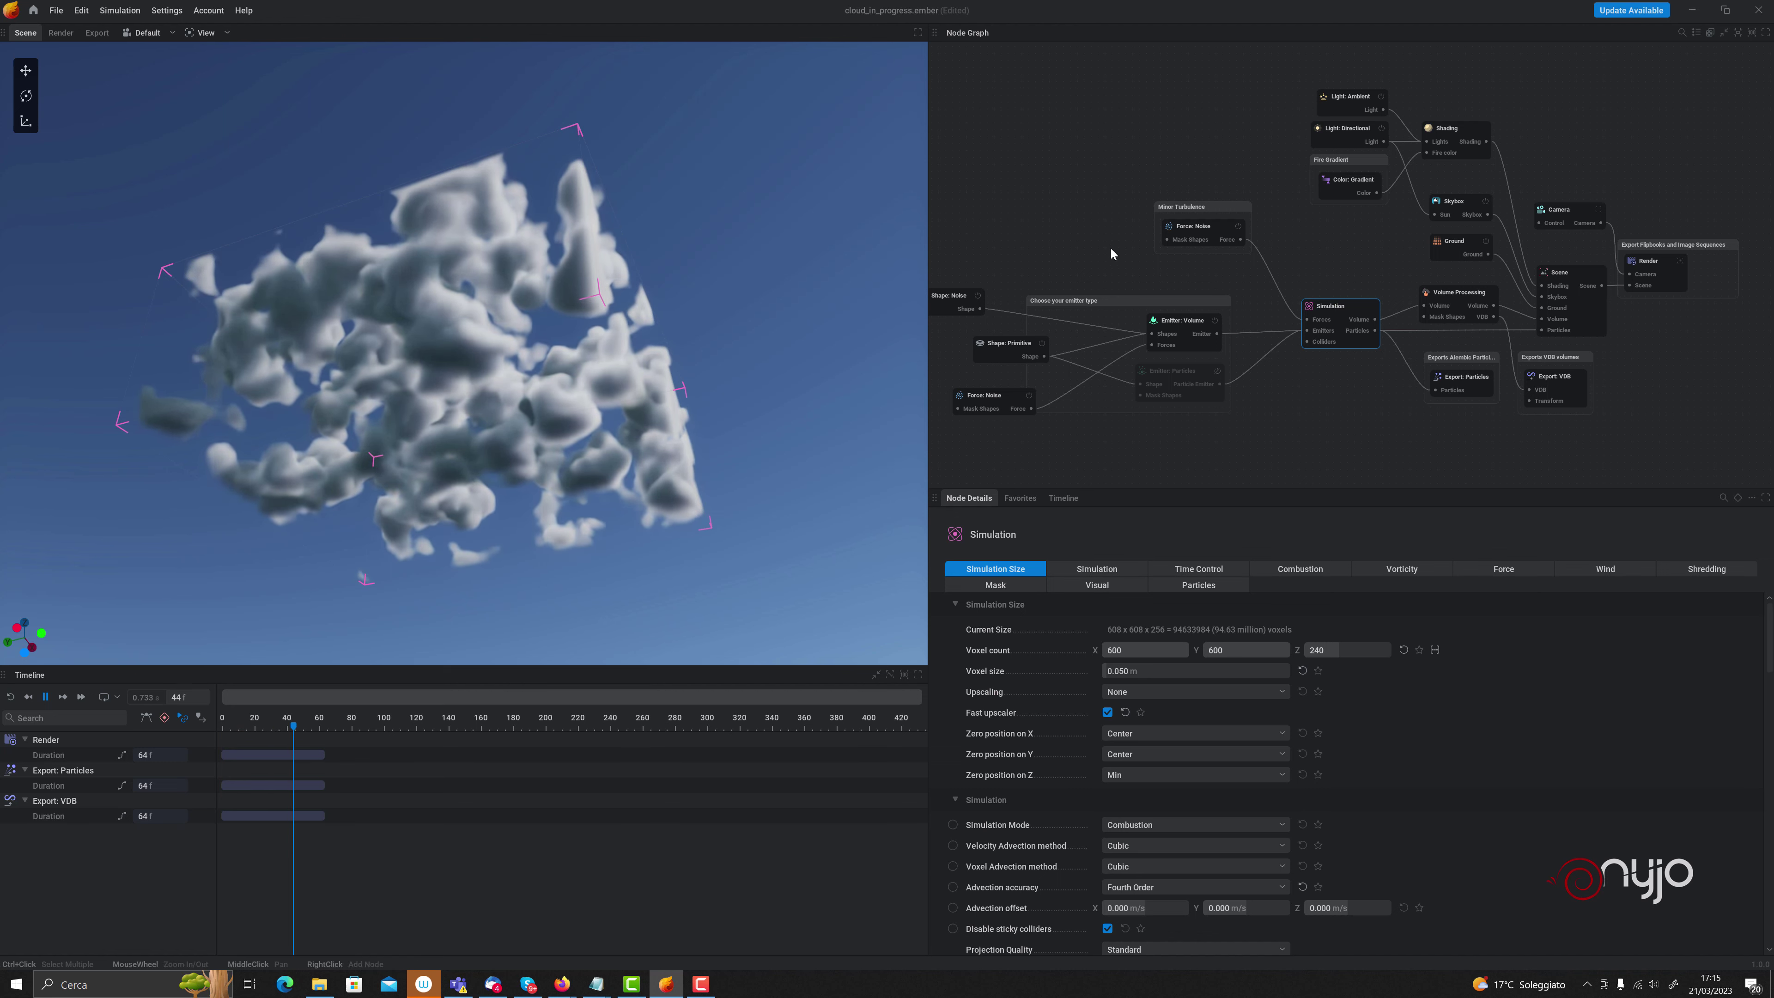
{"action": "middle_click_drag", "start_coordinate": [975, 364], "coordinate": [1066, 351]}
{"action": "left_click", "coordinate": [1044, 285]}
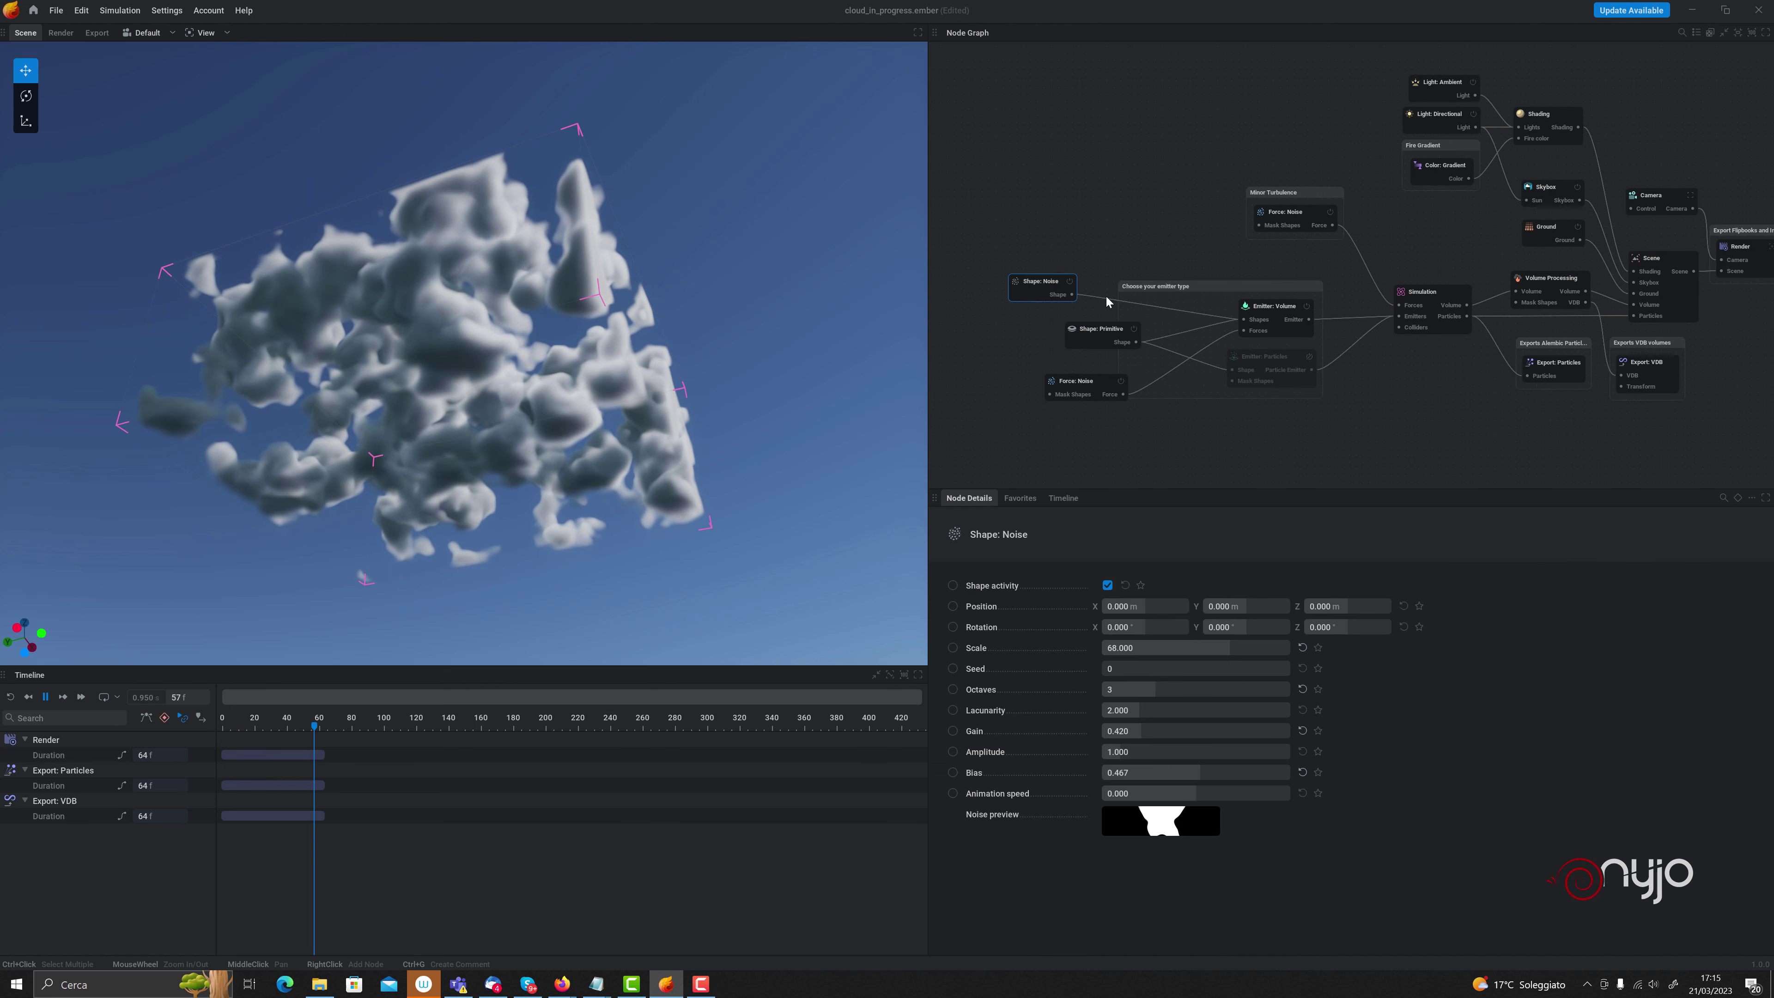
{"action": "left_click", "coordinate": [1141, 648]}
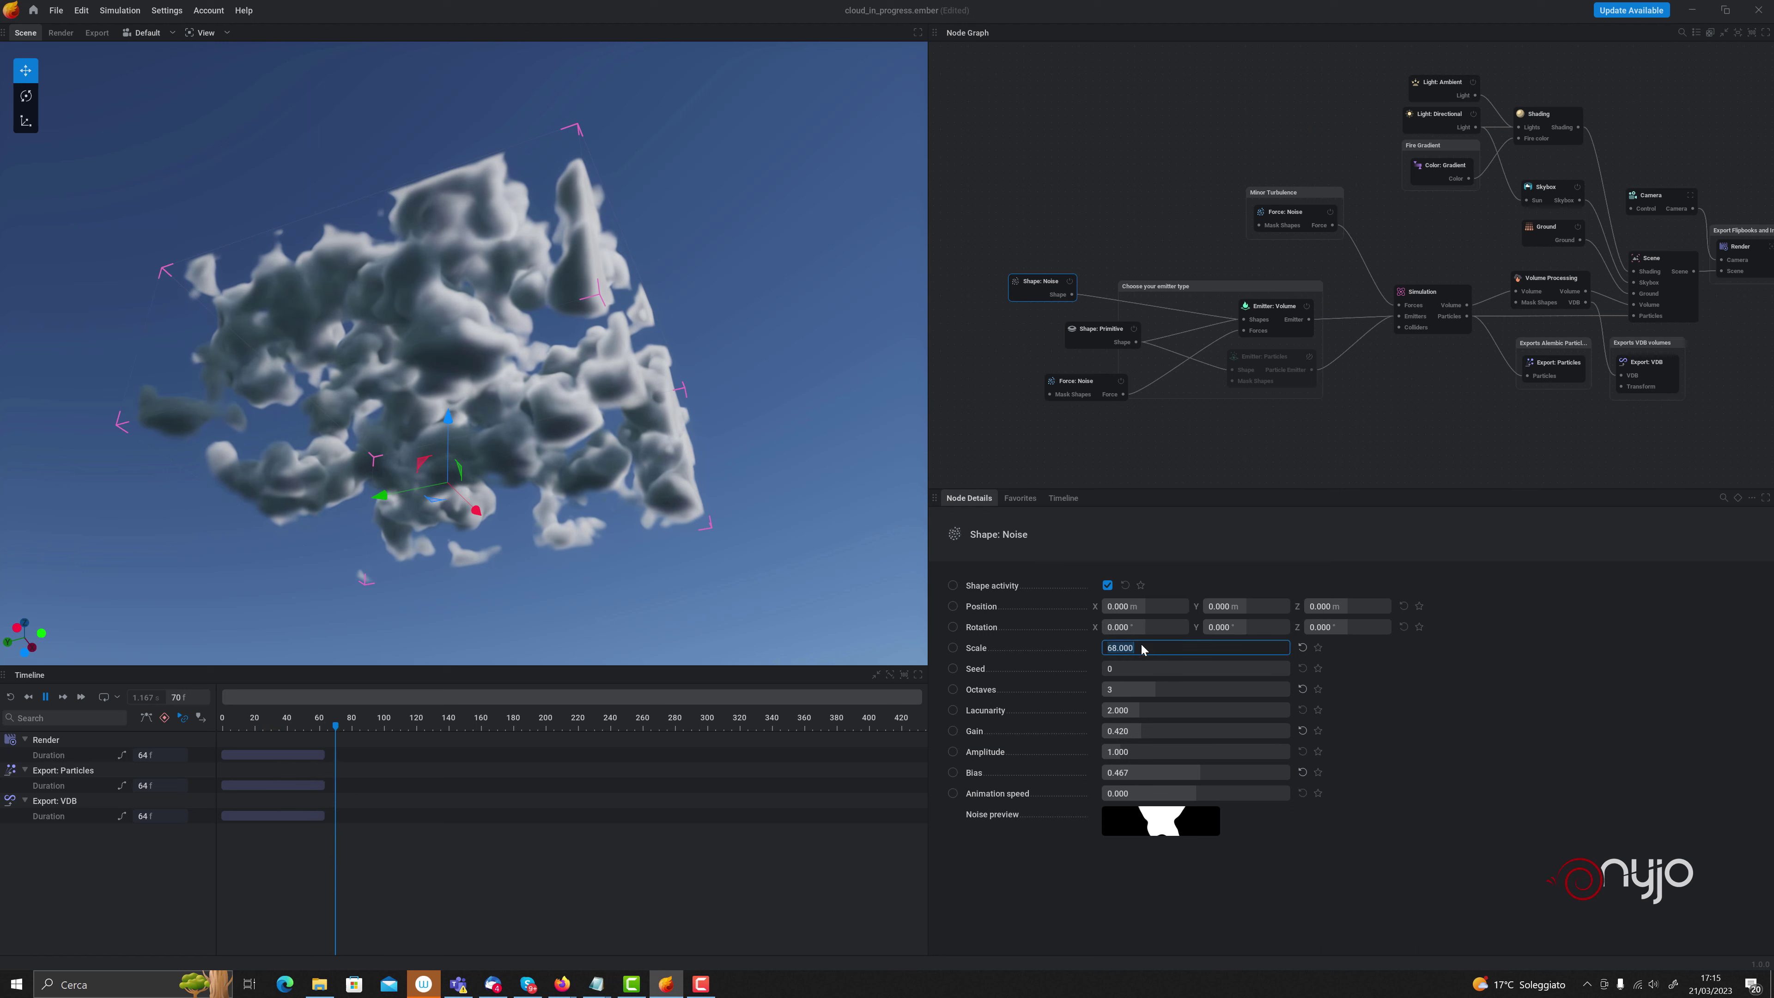
{"action": "type", "text": "130"}
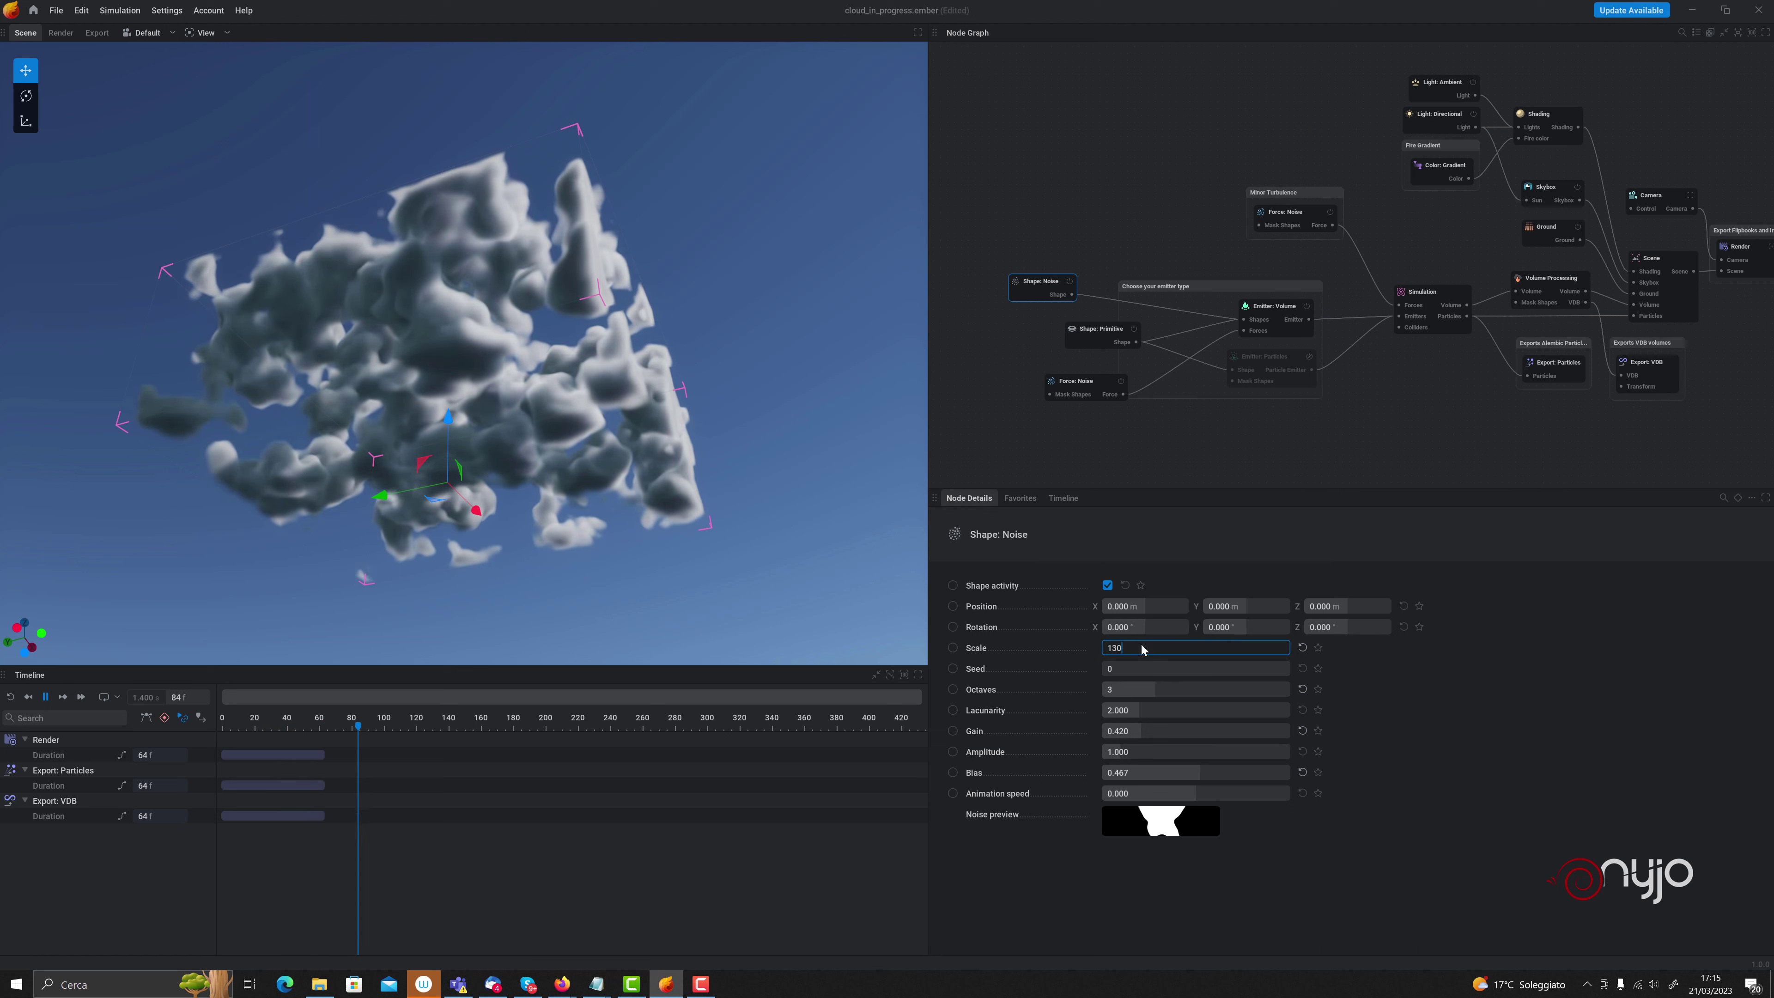
{"action": "key", "text": "Return"}
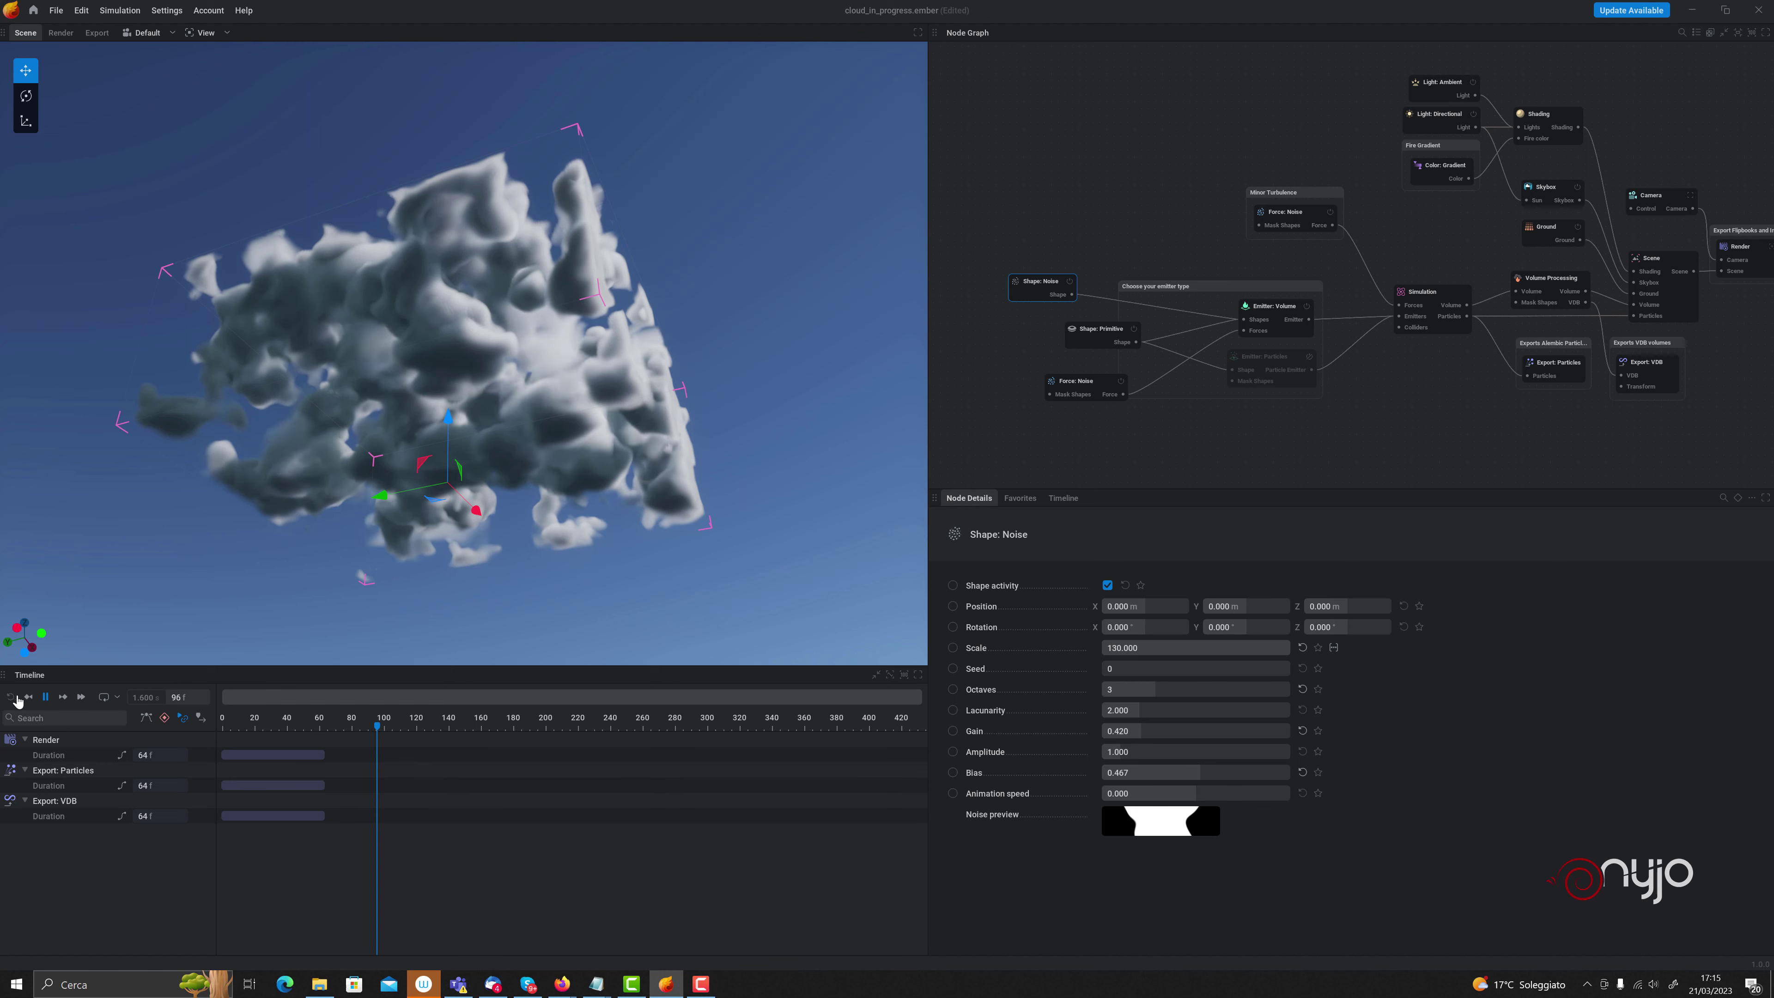
{"action": "left_click", "coordinate": [28, 697]}
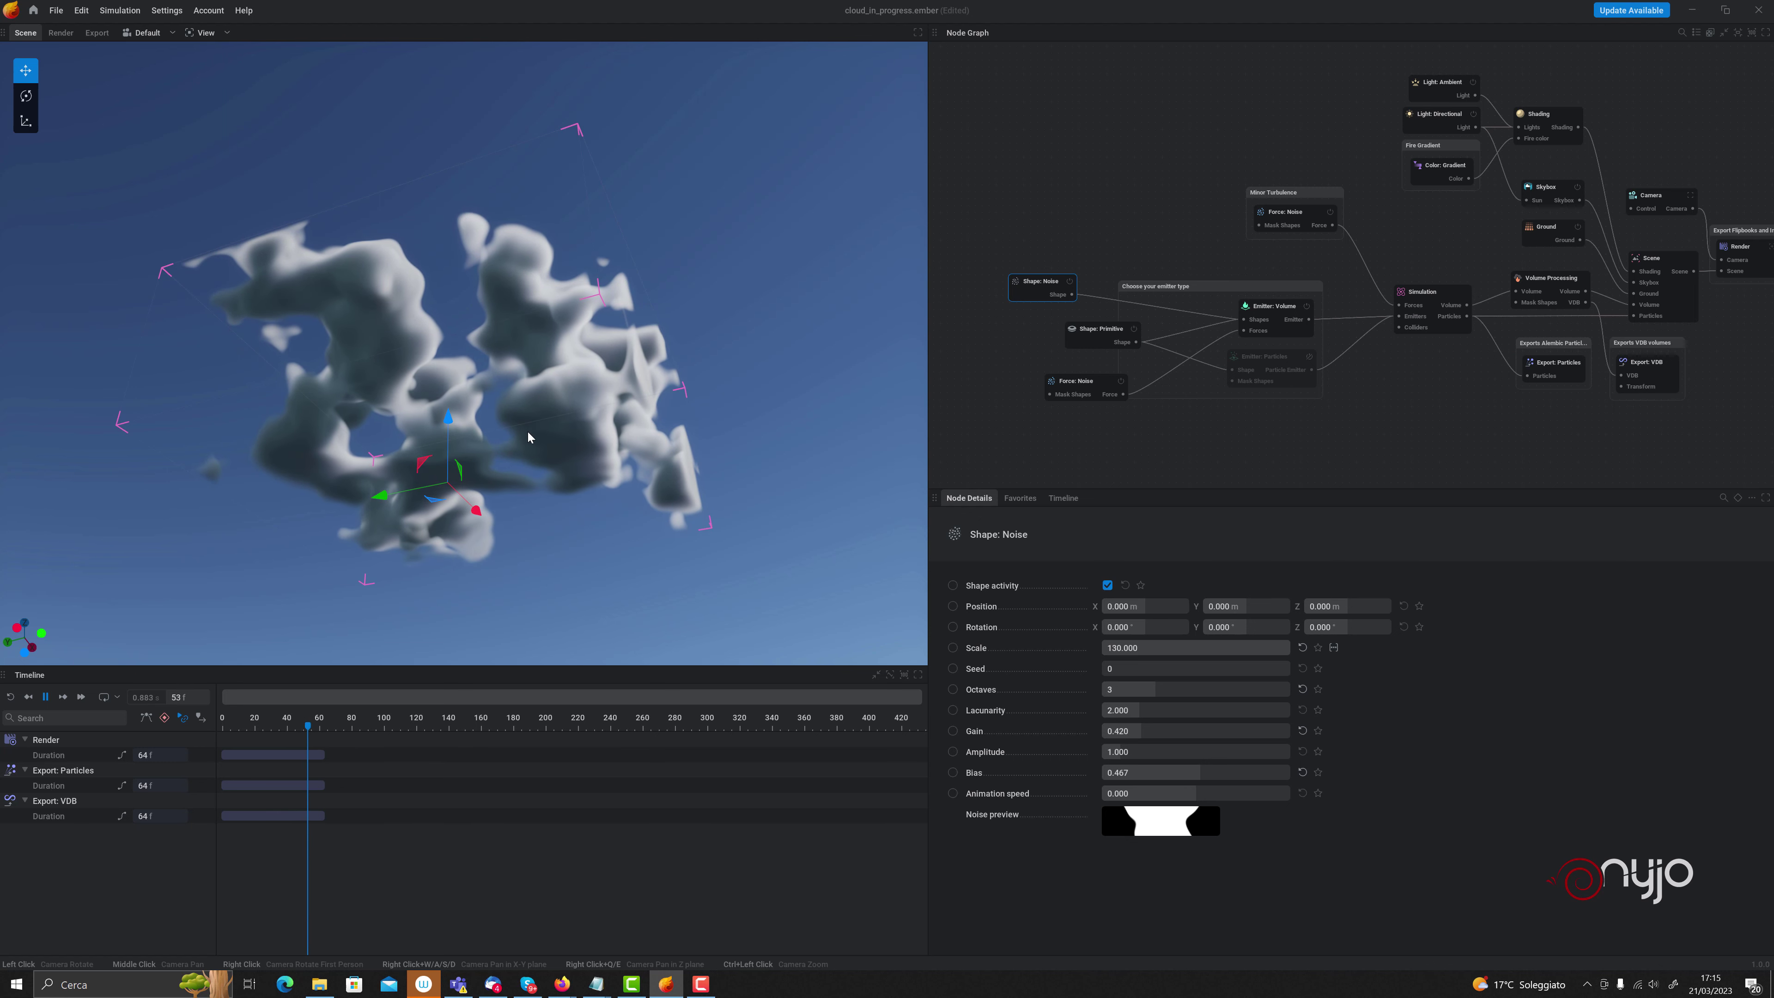
{"action": "scroll", "coordinate": [532, 439], "scroll_direction": "up", "scroll_amount": 2}
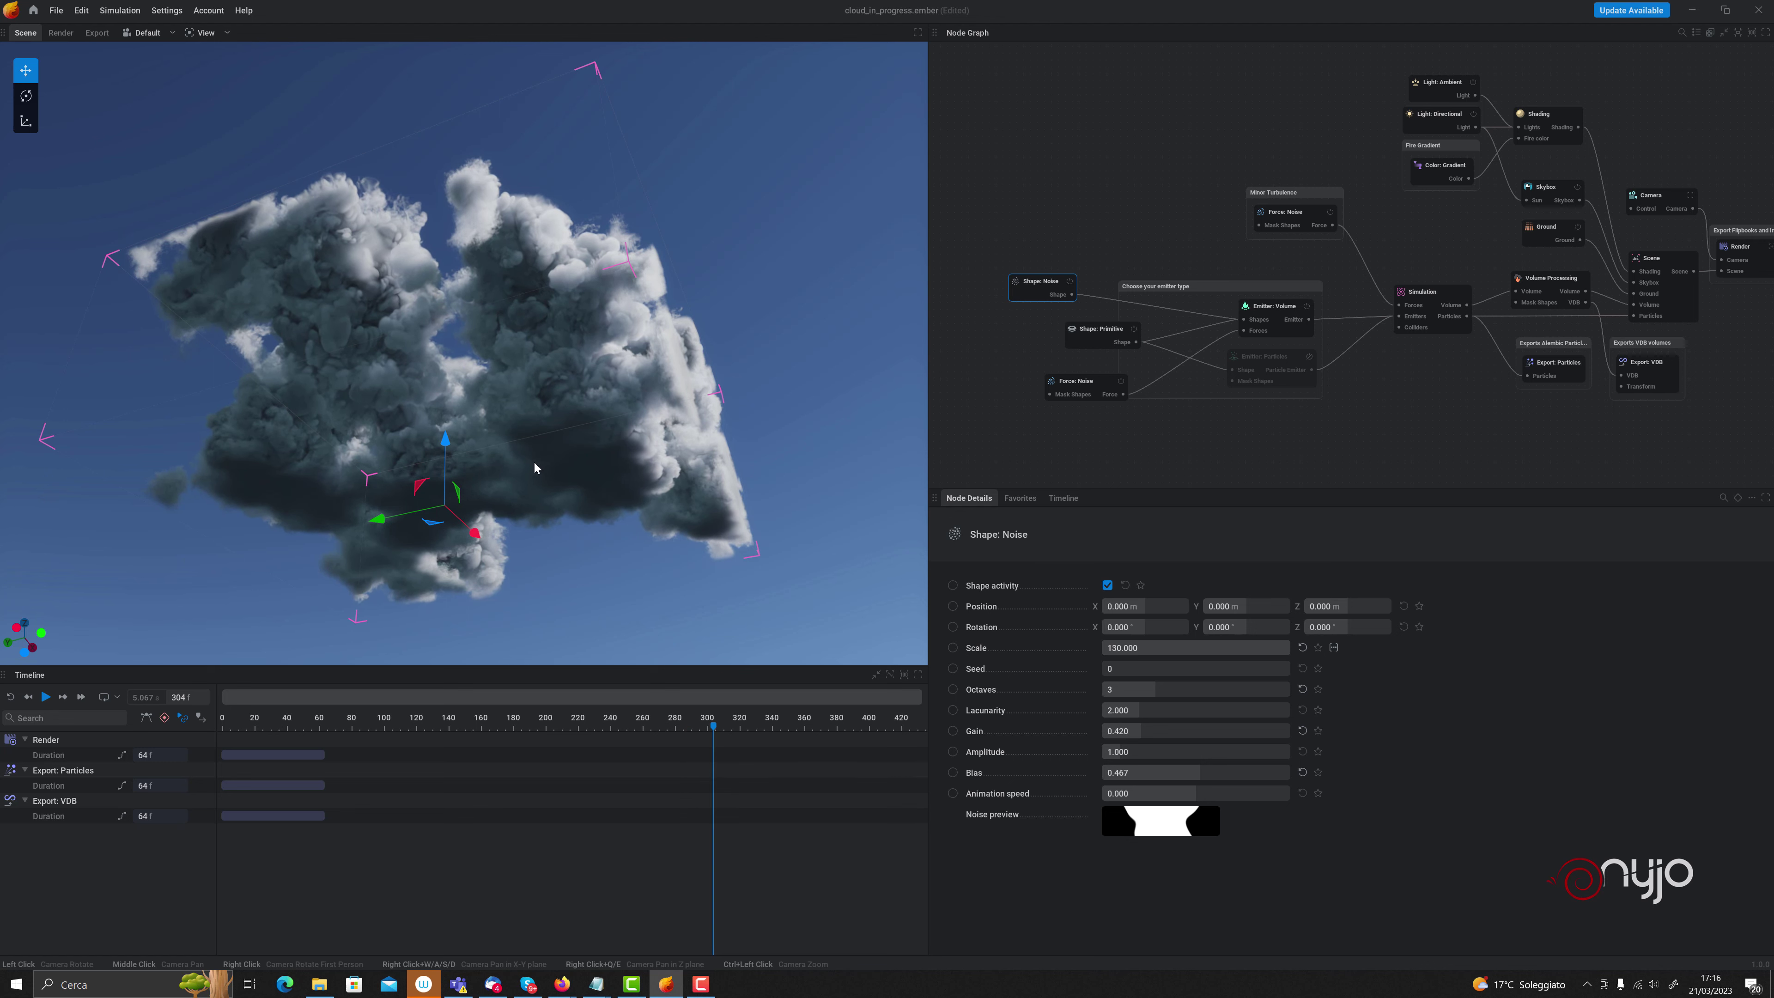
Orbit and zoom around the grown cloud, then show the Shading node's scattering settings
{"action": "left_click_drag", "start_coordinate": [501, 484], "coordinate": [530, 482]}
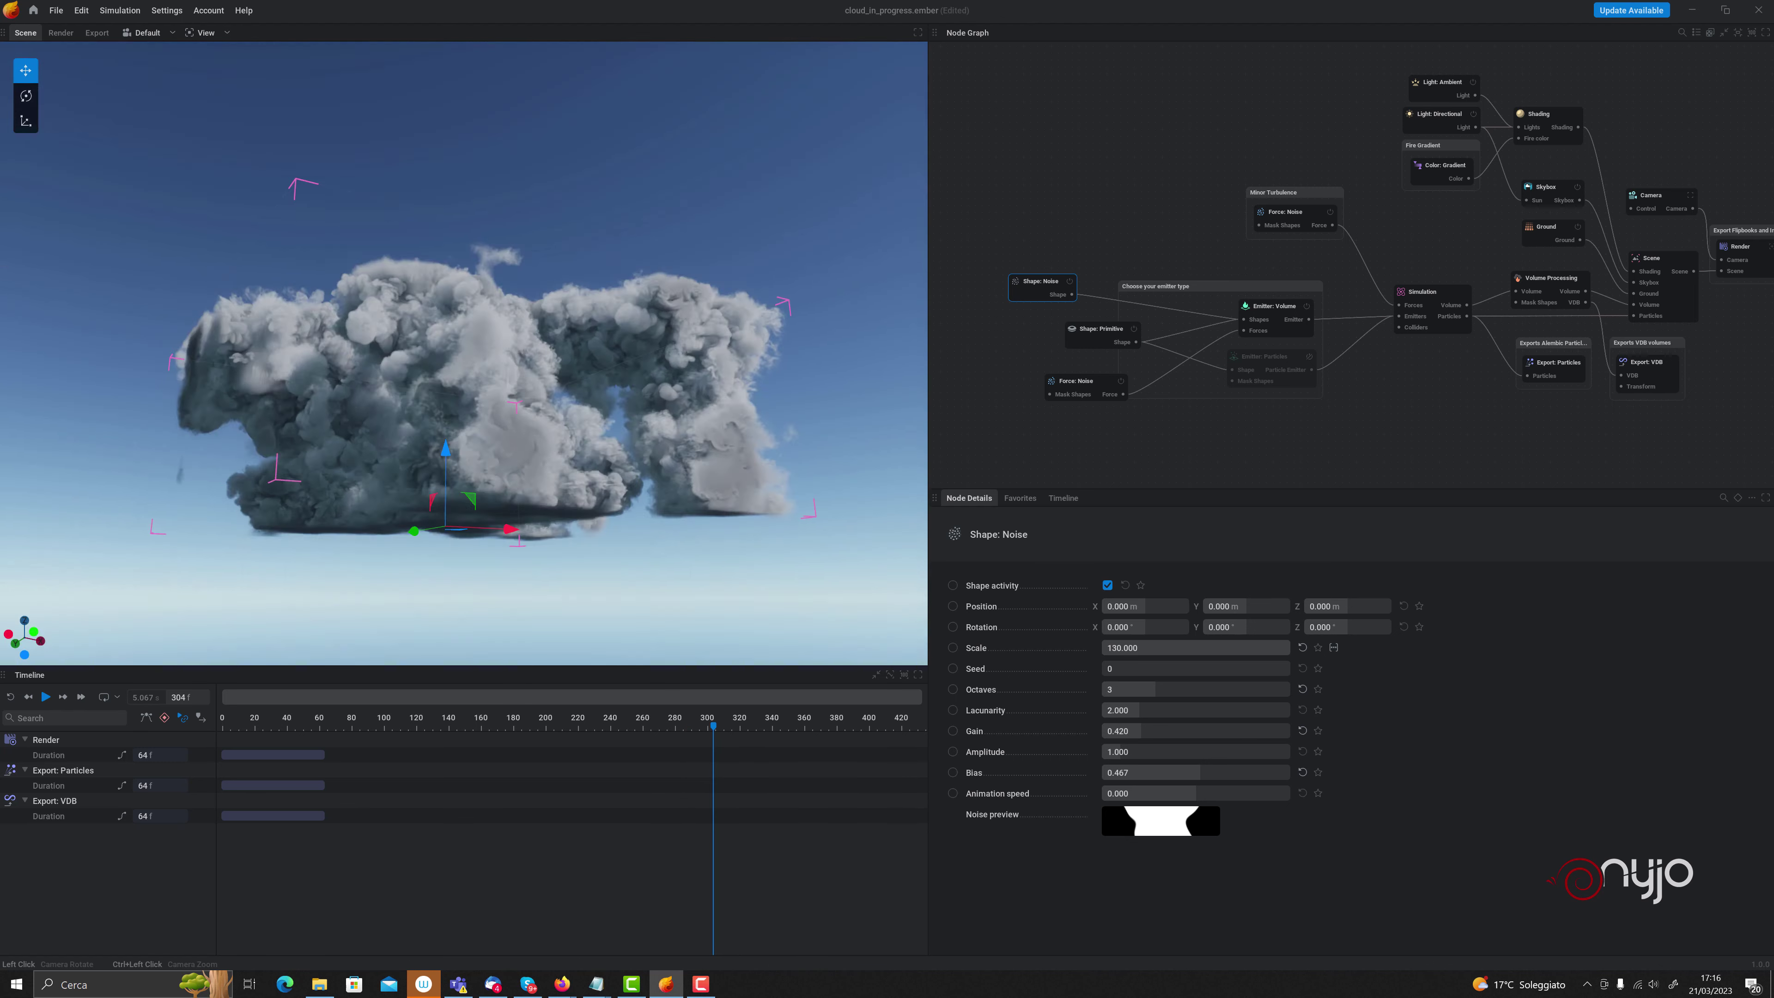
{"action": "scroll", "coordinate": [506, 483], "scroll_direction": "up", "scroll_amount": 2}
{"action": "scroll", "coordinate": [506, 482], "scroll_direction": "up", "scroll_amount": 2}
{"action": "scroll", "coordinate": [506, 482], "scroll_direction": "up", "scroll_amount": 2}
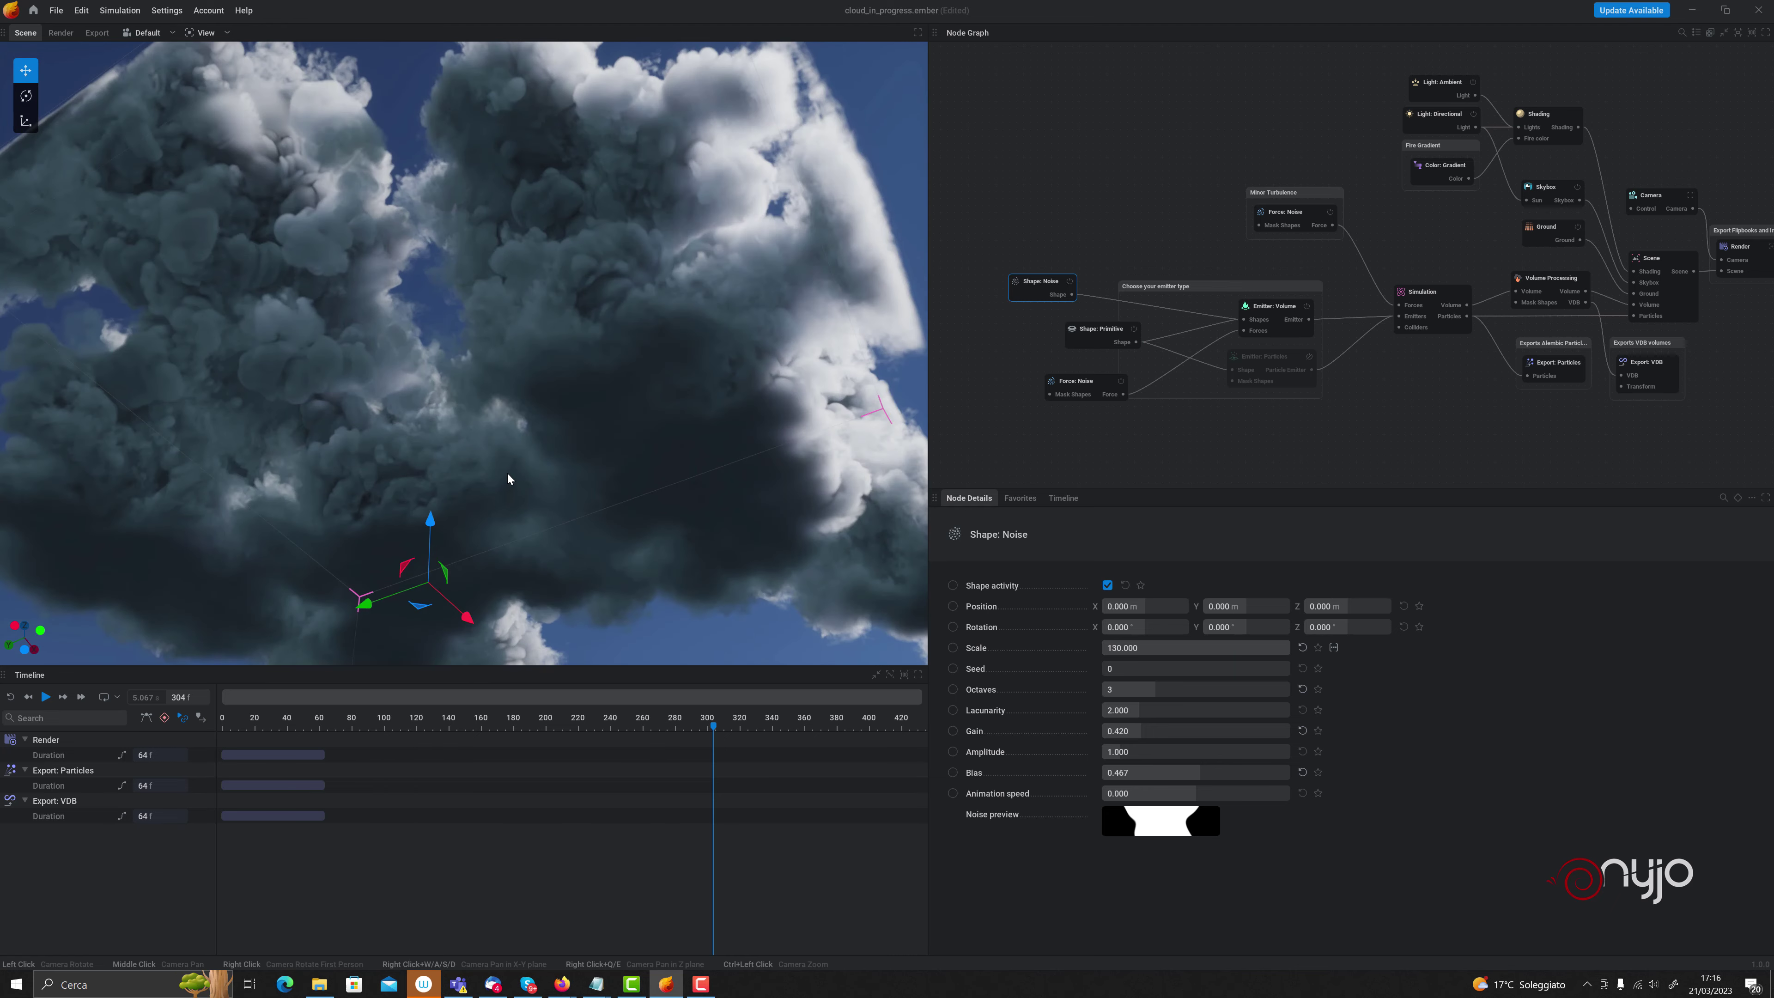
{"action": "scroll", "coordinate": [506, 483], "scroll_direction": "up", "scroll_amount": 2}
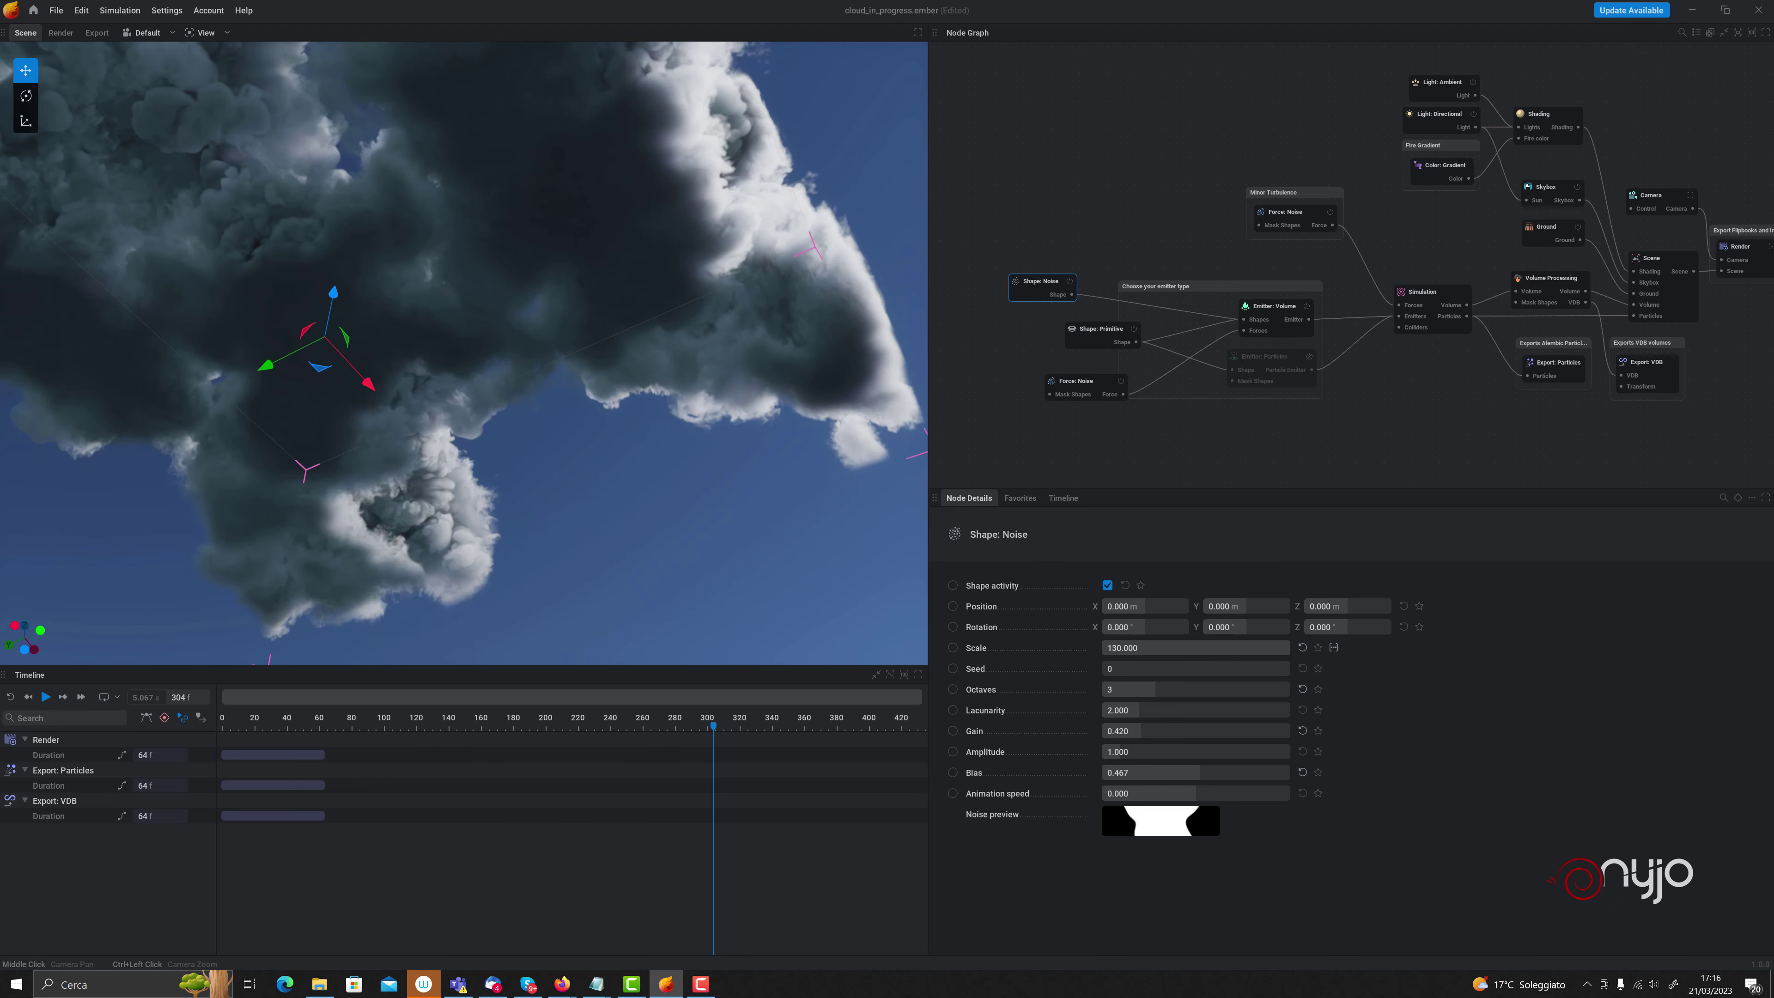
{"action": "left_click_drag", "start_coordinate": [335, 252], "coordinate": [371, 277]}
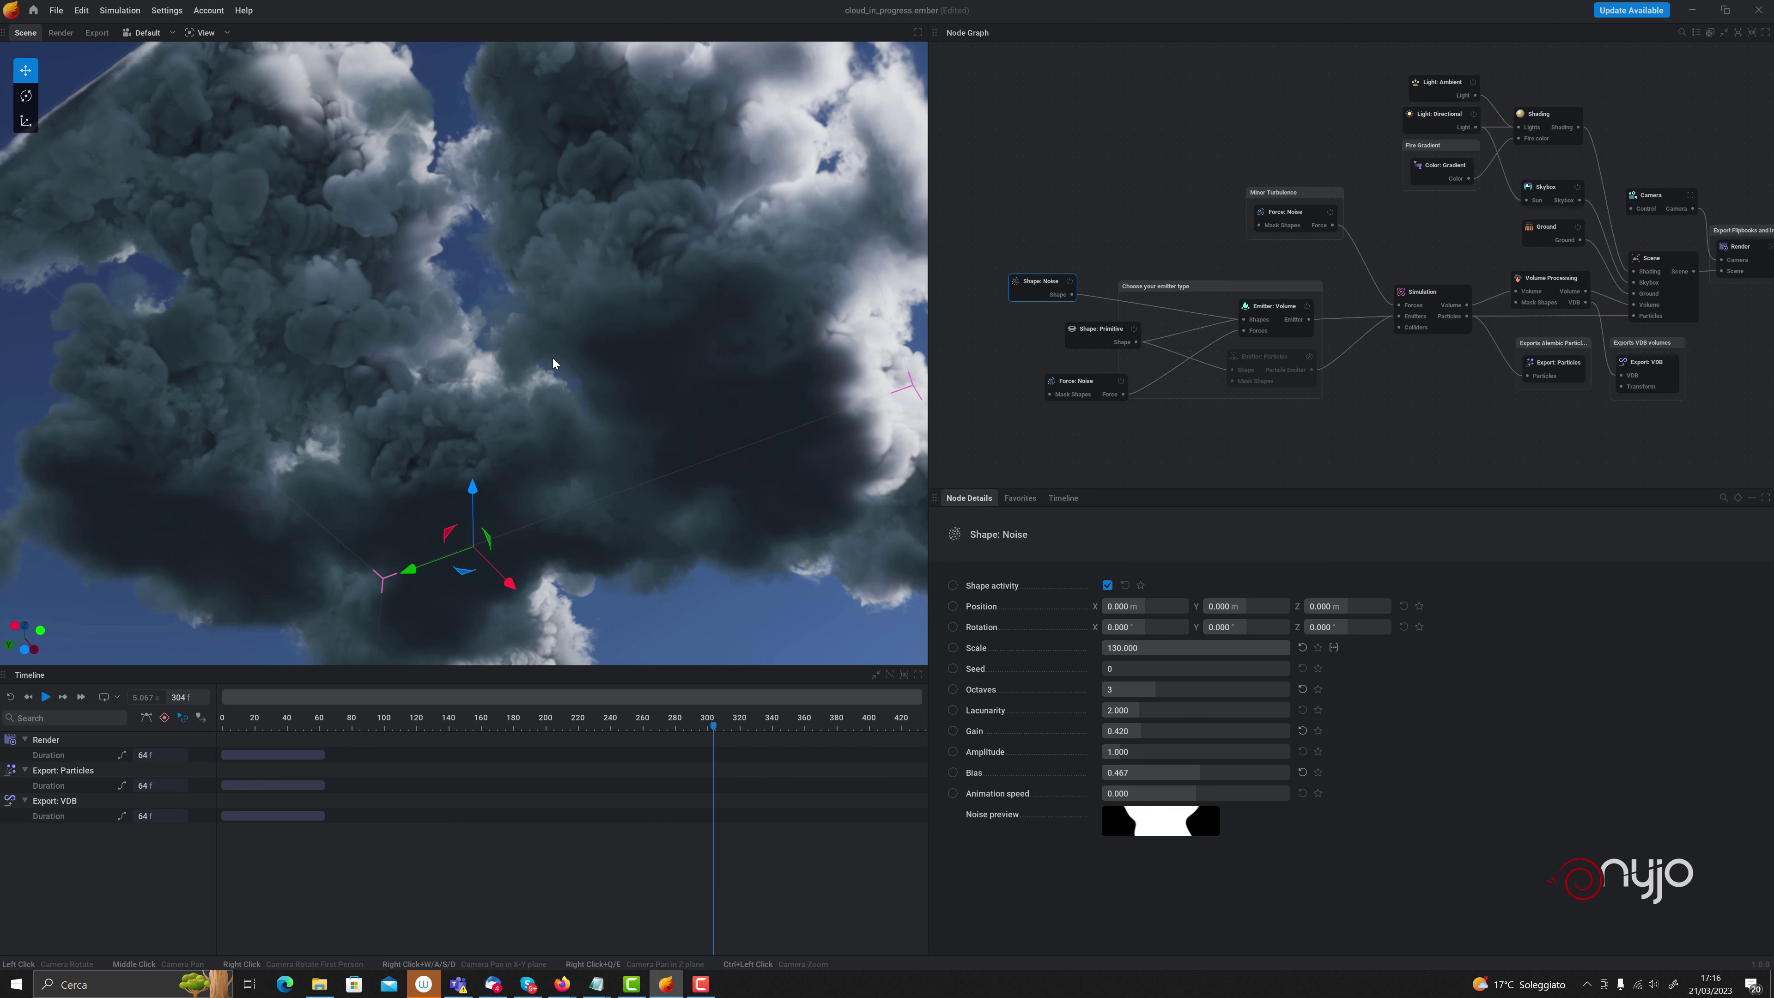
{"action": "mouse_move", "coordinate": [553, 363]}
{"action": "left_mouse_down"}
{"action": "mouse_move", "coordinate": [553, 308]}
{"action": "mouse_move", "coordinate": [552, 370]}
{"action": "left_mouse_up"}
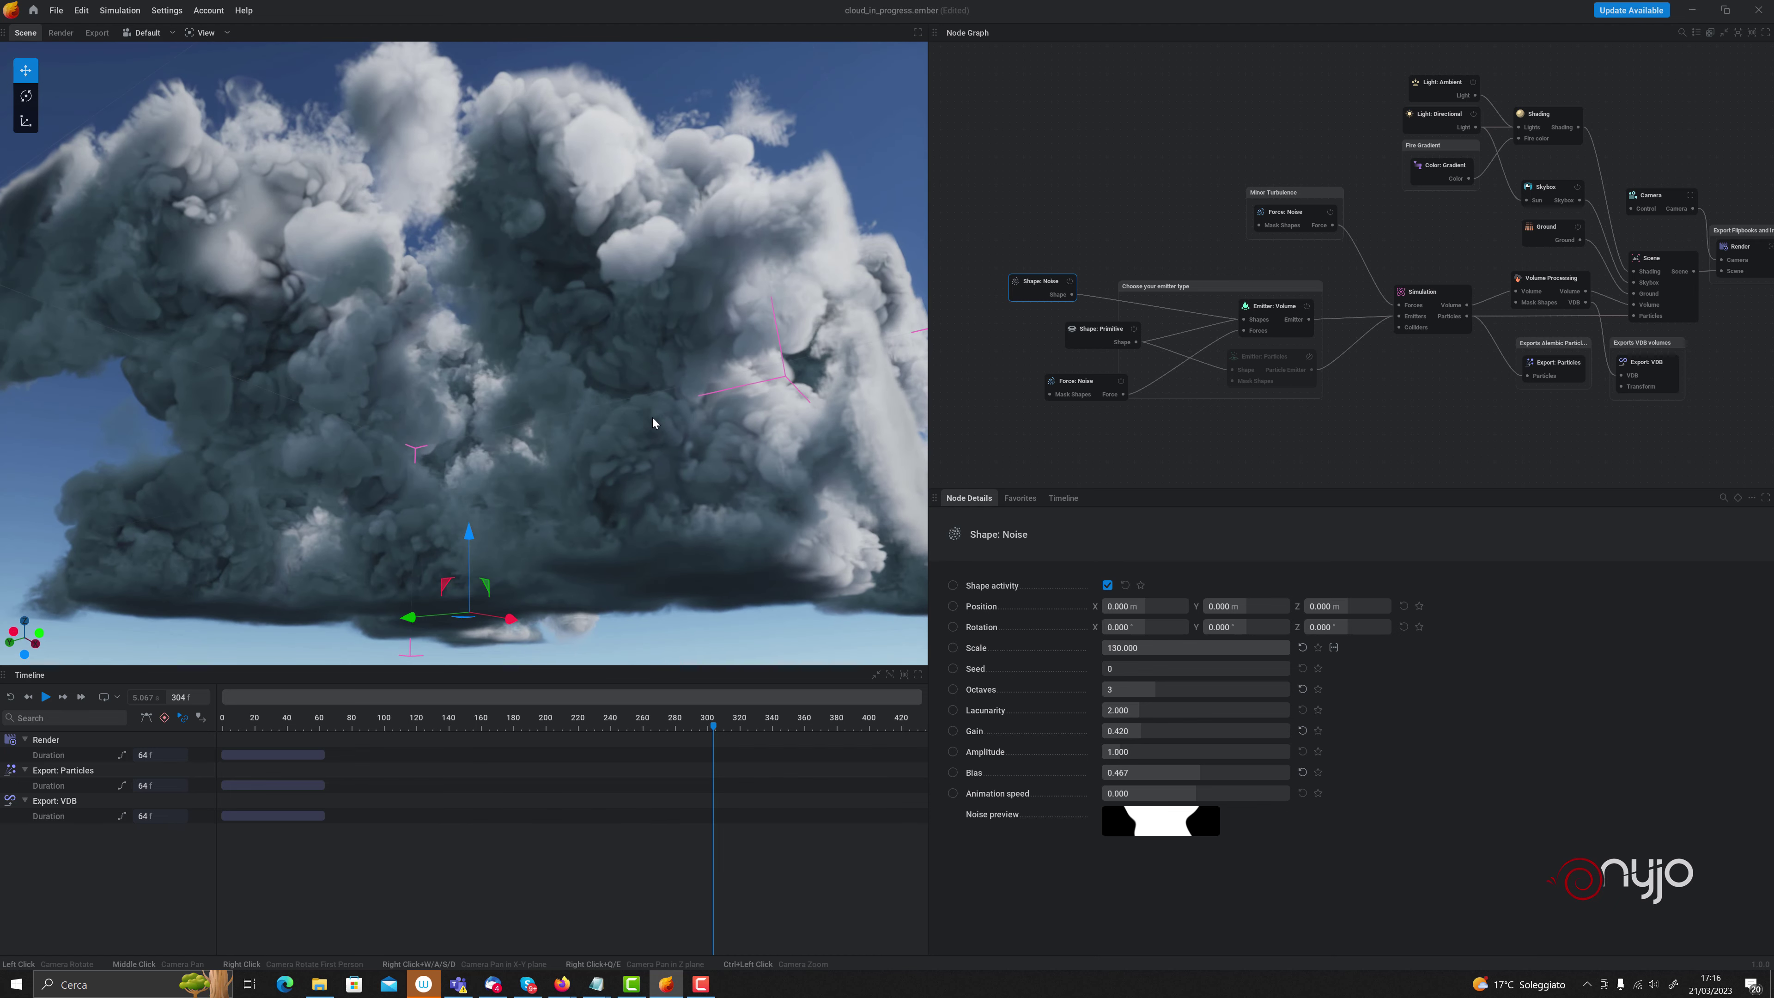
{"action": "mouse_move", "coordinate": [653, 423]}
{"action": "left_mouse_down"}
{"action": "mouse_move", "coordinate": [633, 436]}
{"action": "mouse_move", "coordinate": [600, 391]}
{"action": "left_mouse_up"}
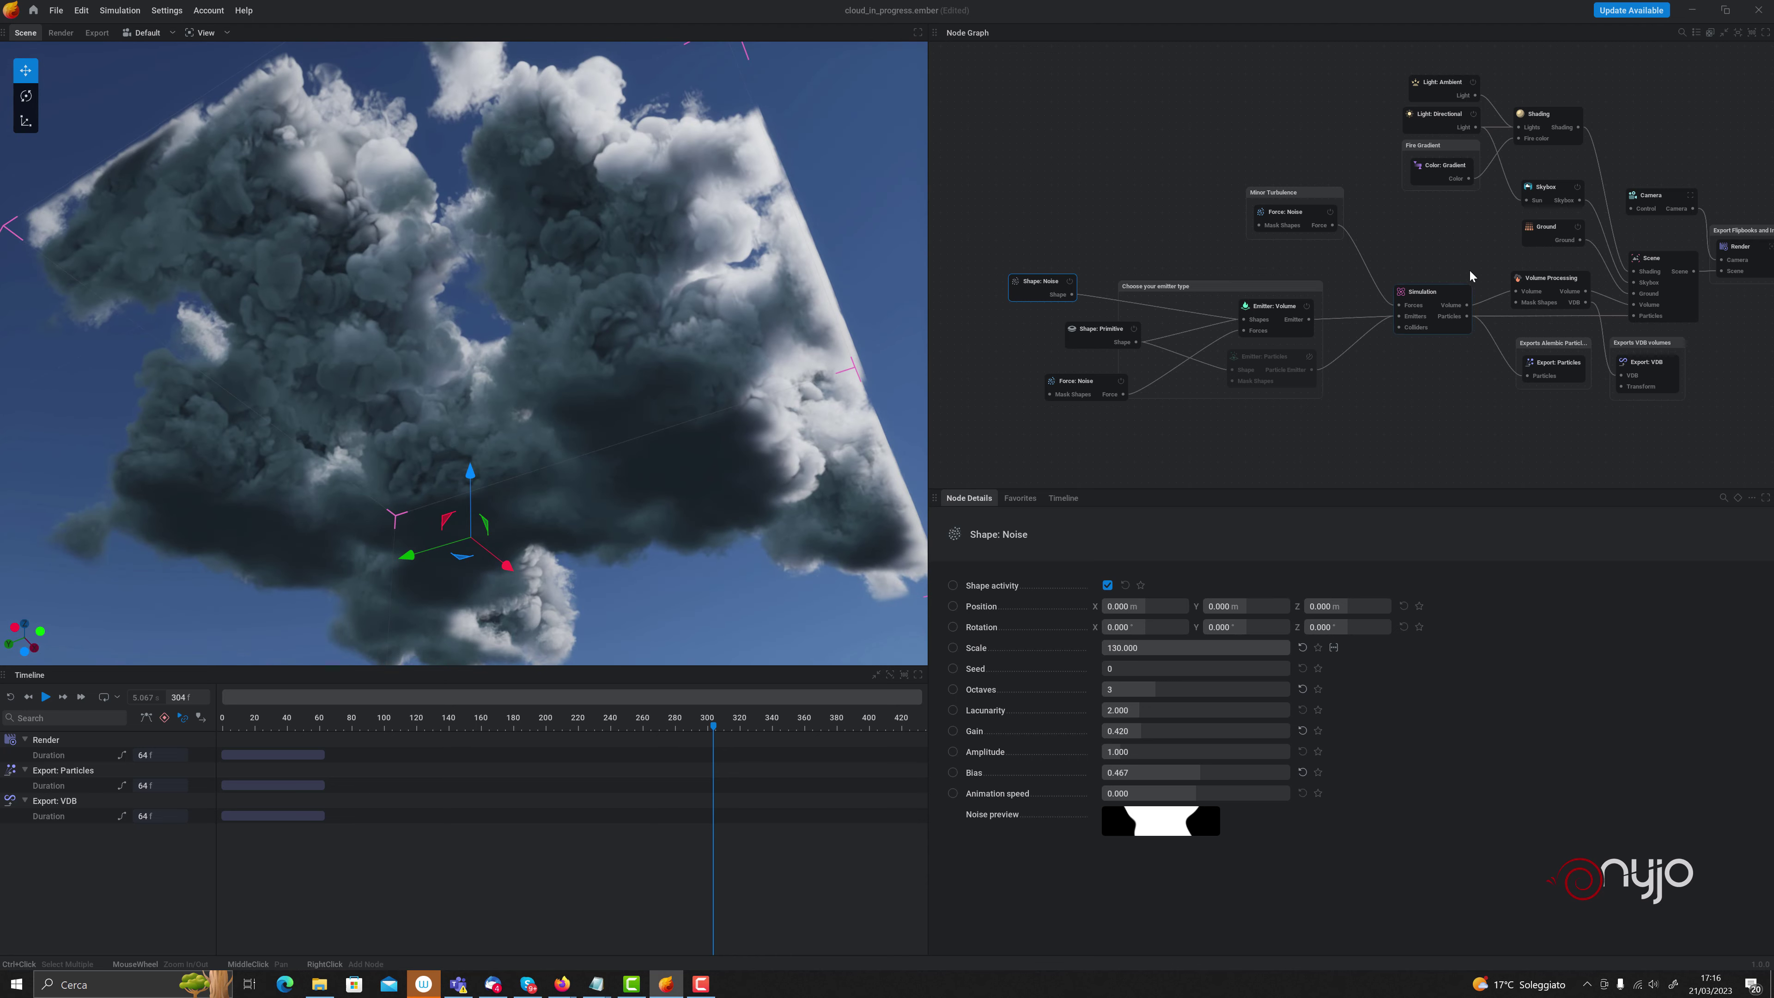
{"action": "middle_click_drag", "start_coordinate": [1469, 276], "coordinate": [1228, 322]}
{"action": "left_click", "coordinate": [1298, 162]}
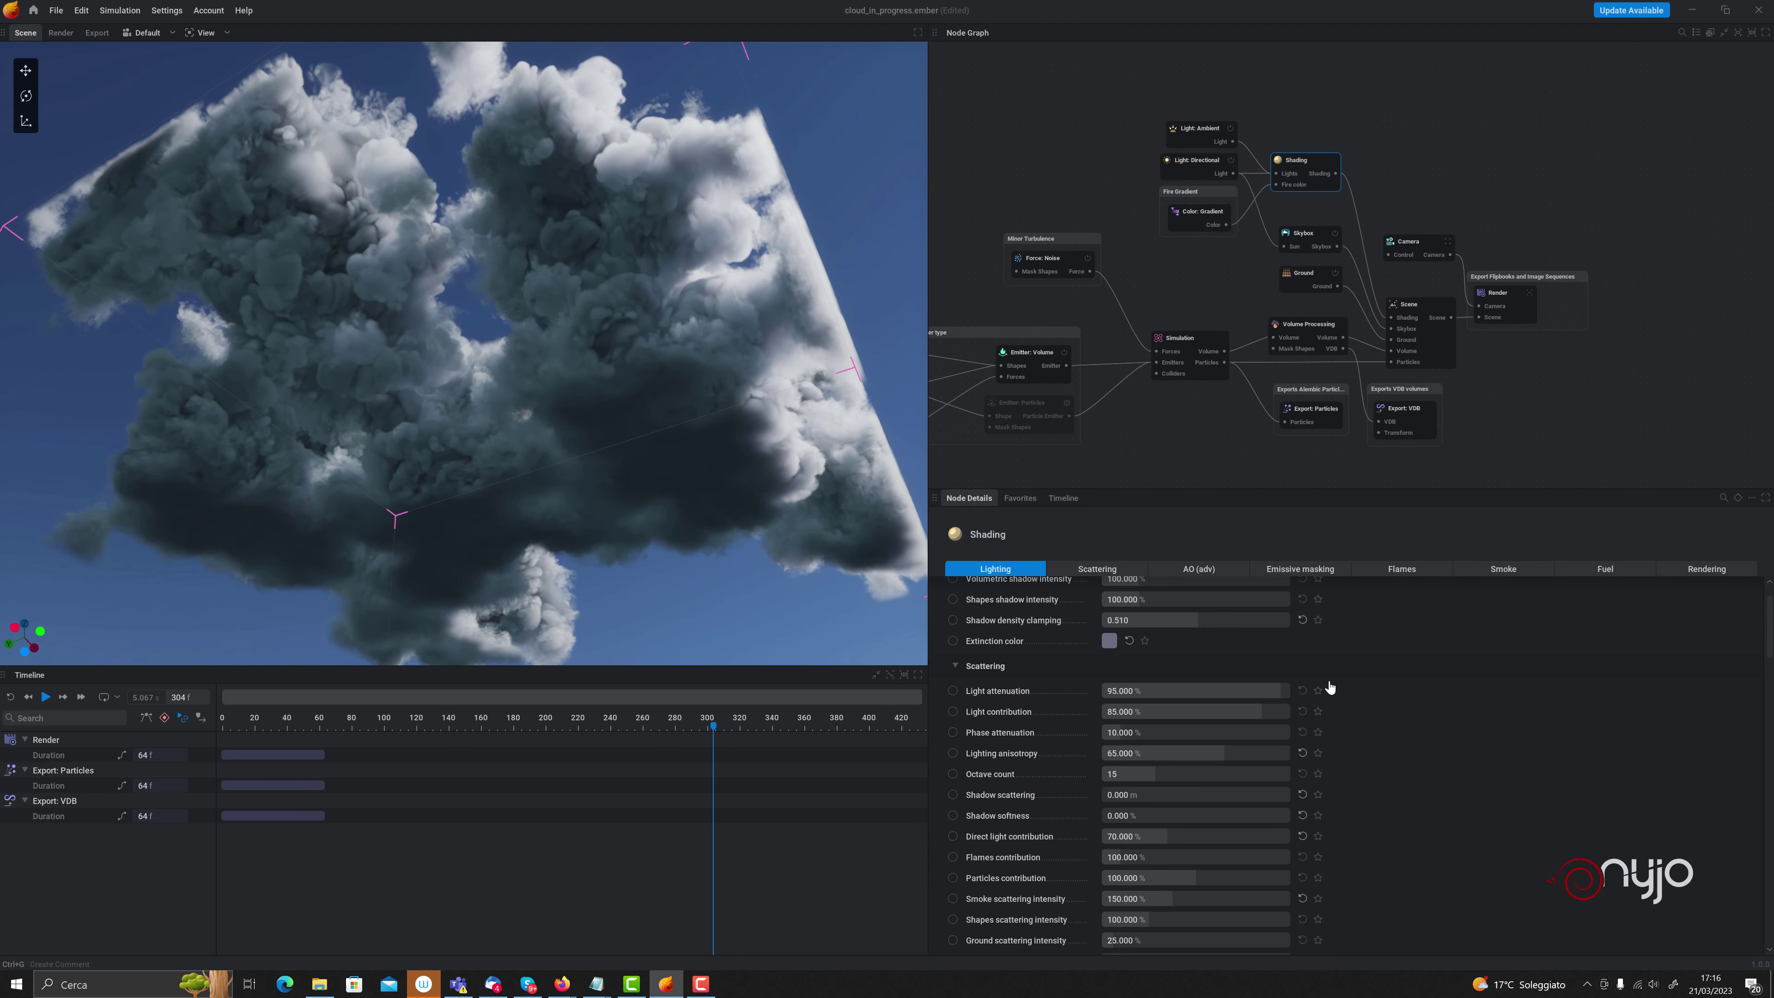
Set the slicing mask's Z- ground width to 22.667%, keeping Z- ground offset at 0
{"action": "left_click", "coordinate": [1299, 324]}
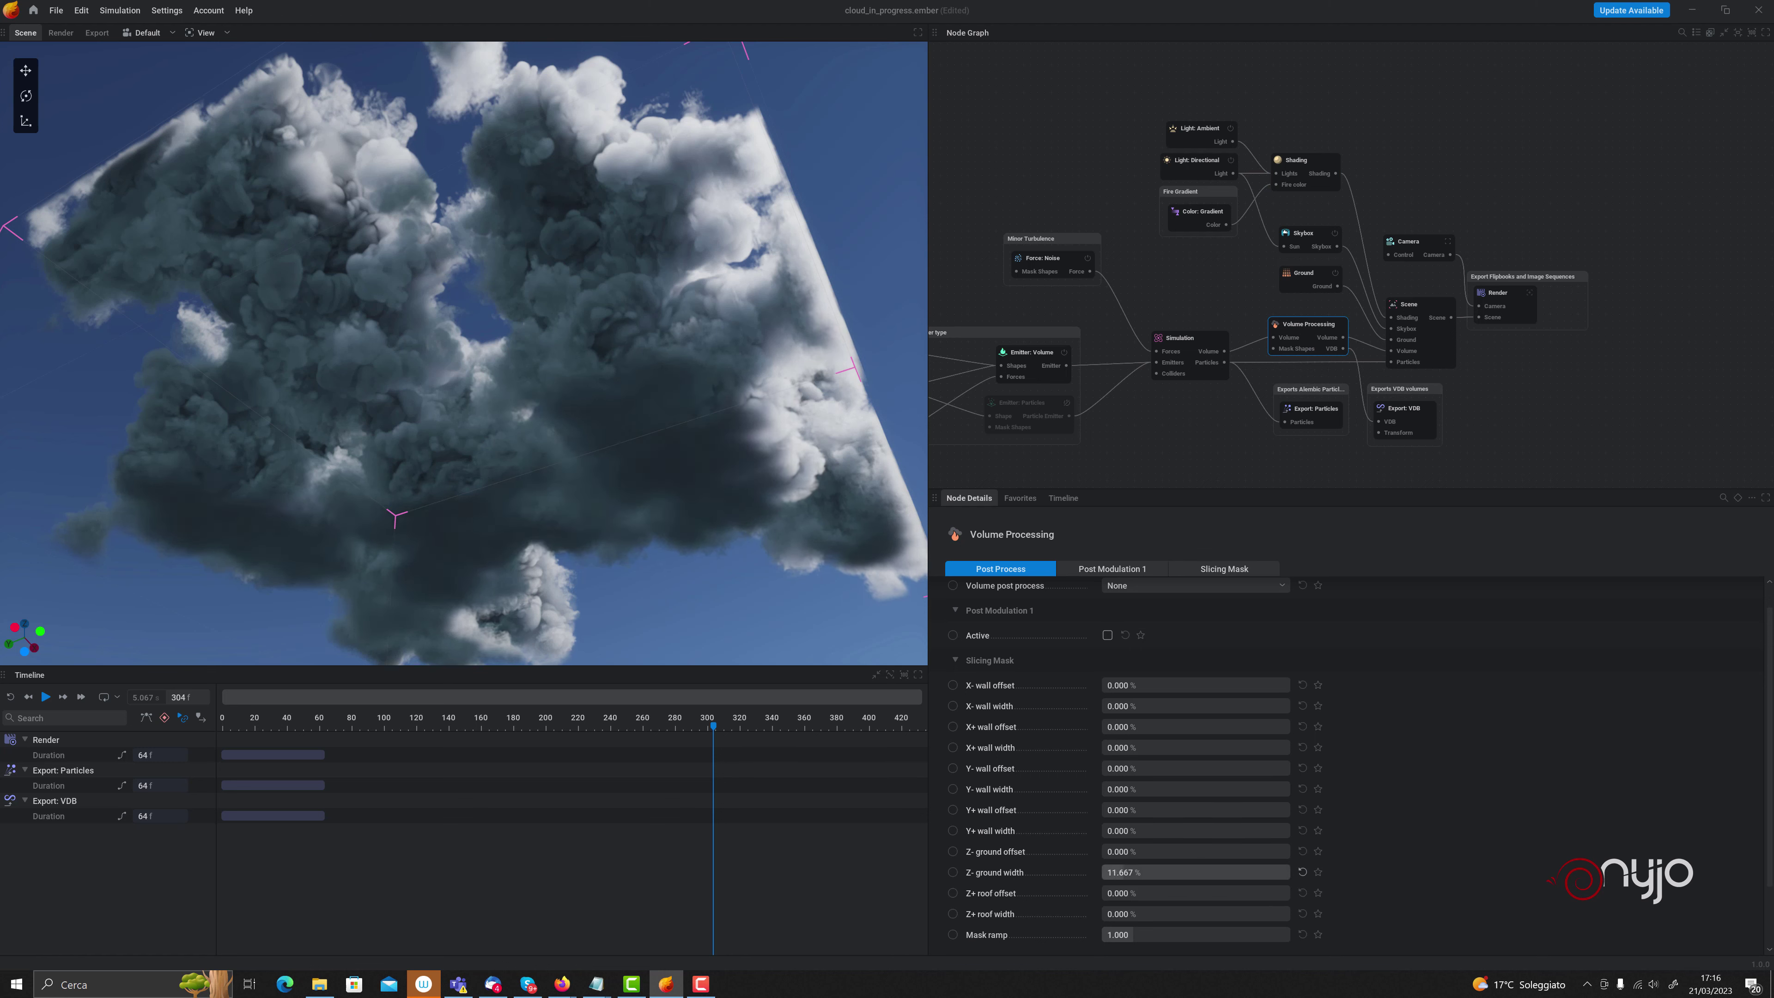
{"action": "mouse_move", "coordinate": [1117, 872]}
{"action": "left_mouse_down"}
{"action": "mouse_move", "coordinate": [1170, 872]}
{"action": "mouse_move", "coordinate": [1143, 872]}
{"action": "left_mouse_up"}
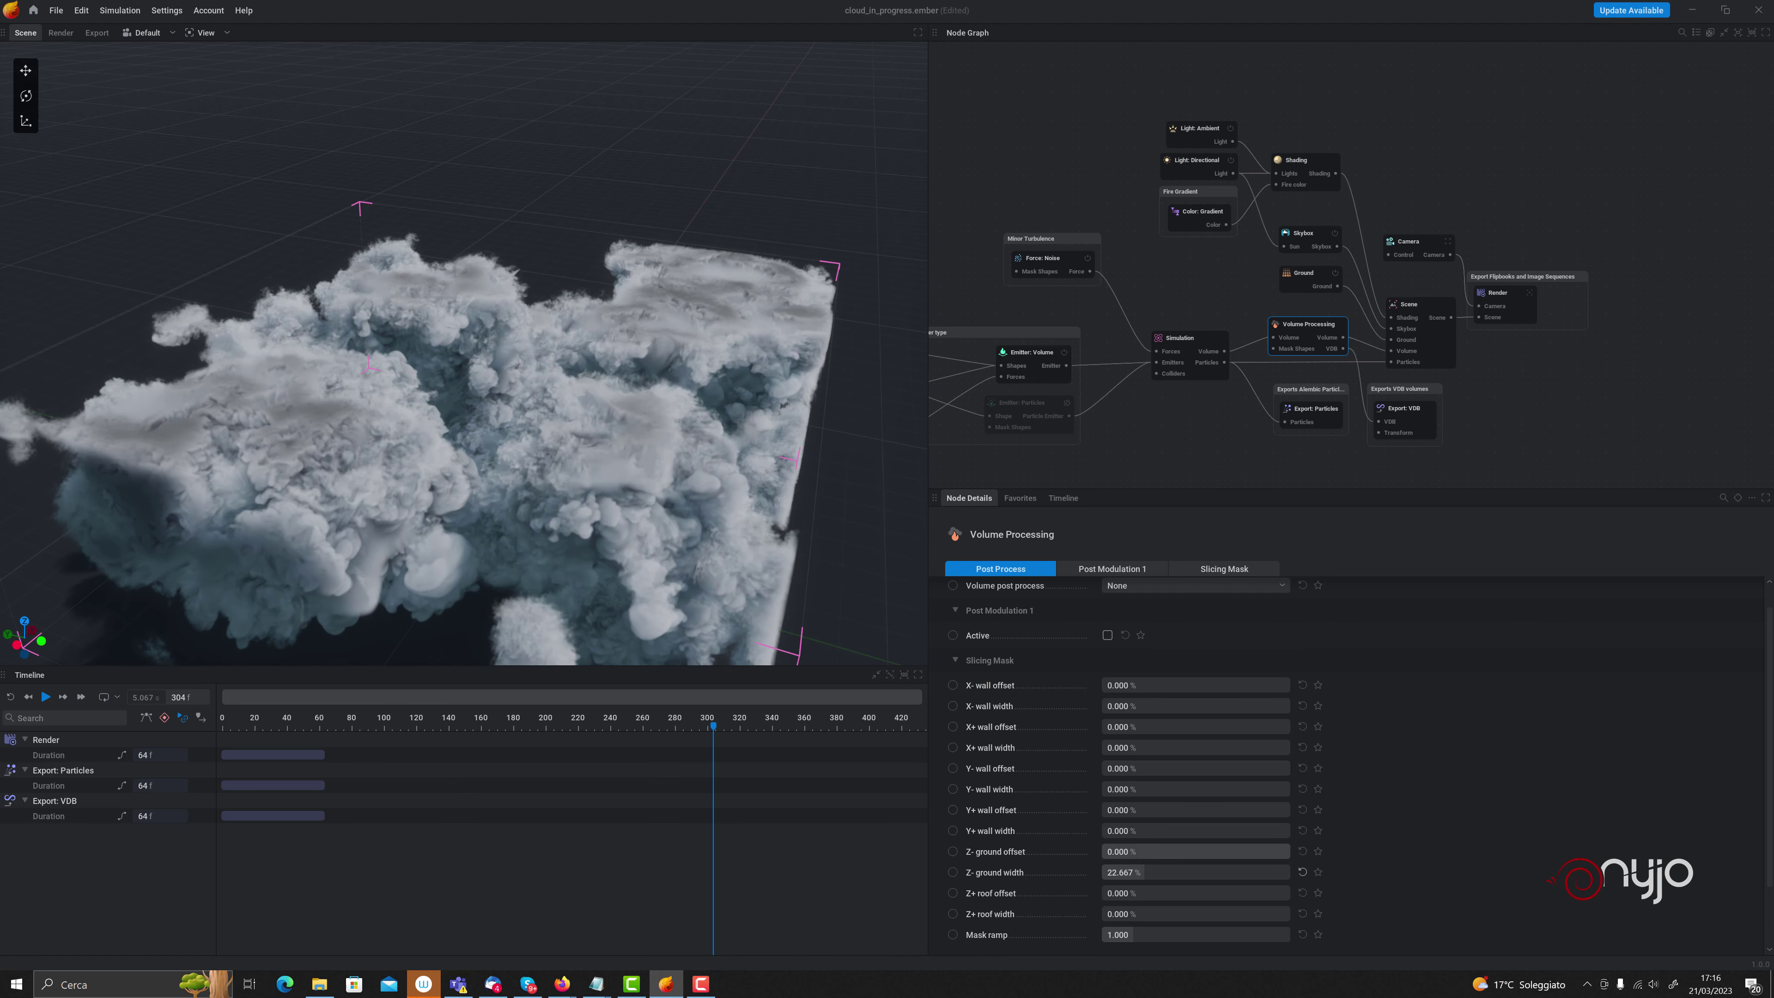
{"action": "left_click", "coordinate": [1135, 856]}
{"action": "key", "text": "Return"}
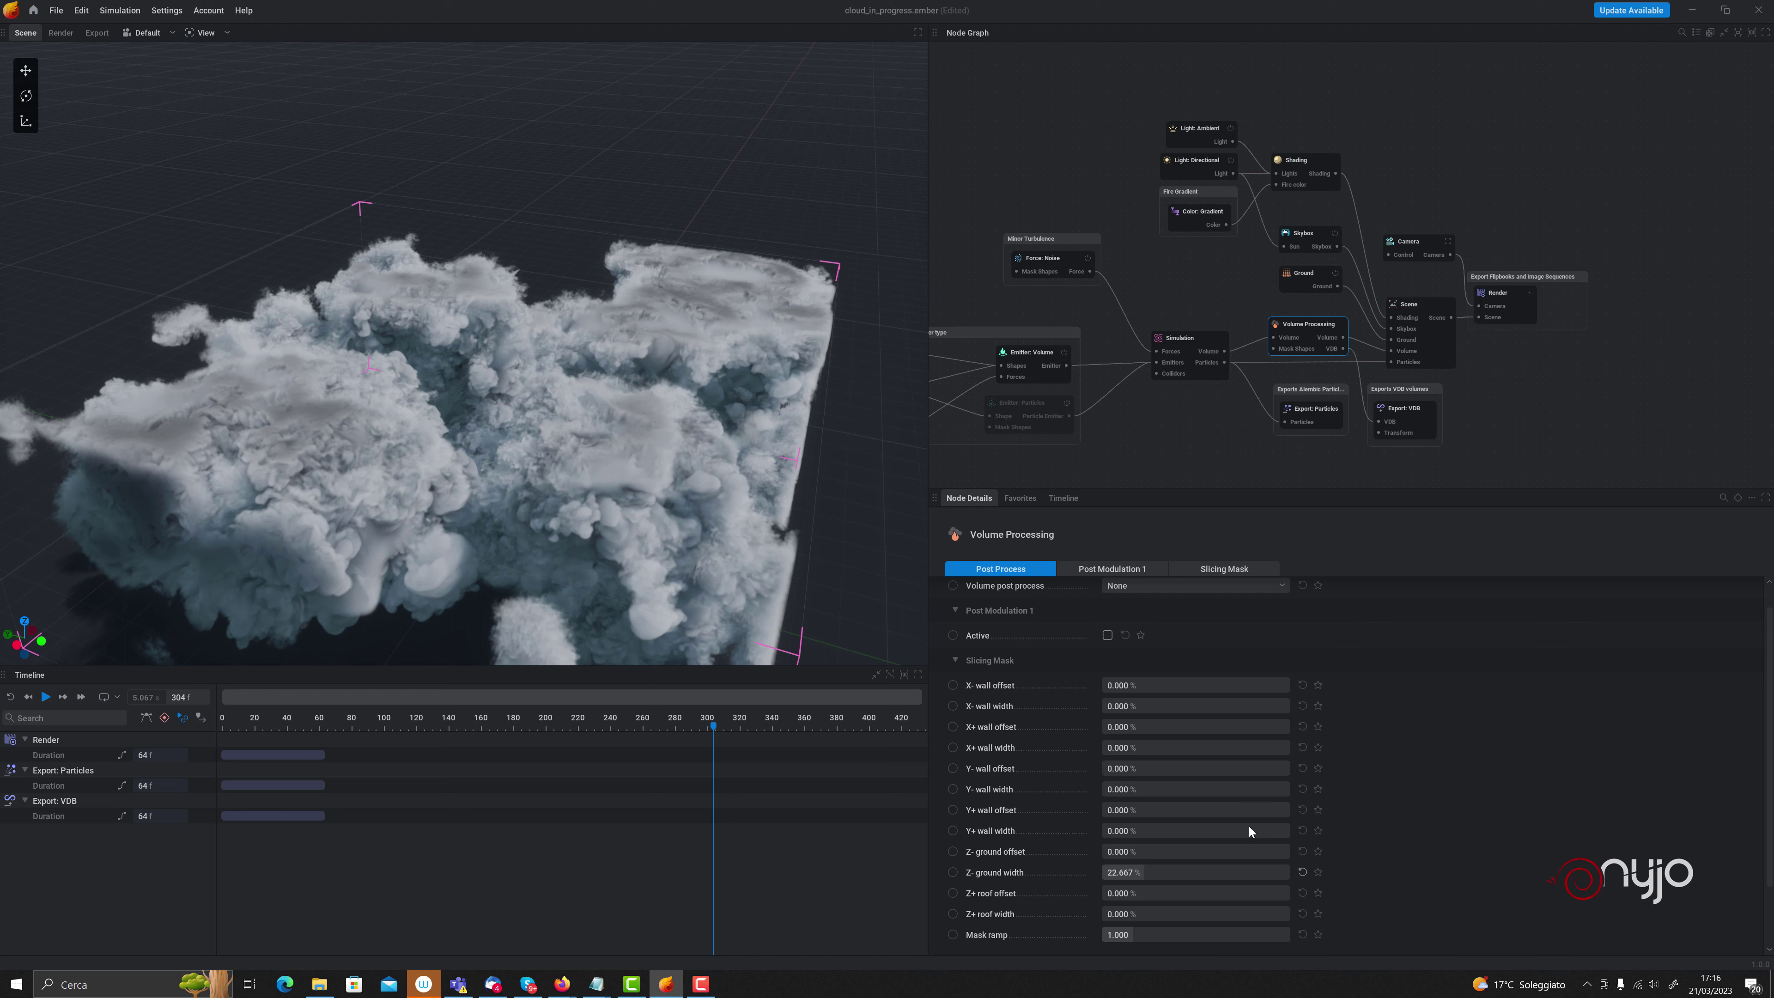
{"action": "left_click_drag", "start_coordinate": [1131, 857], "coordinate": [1159, 851]}
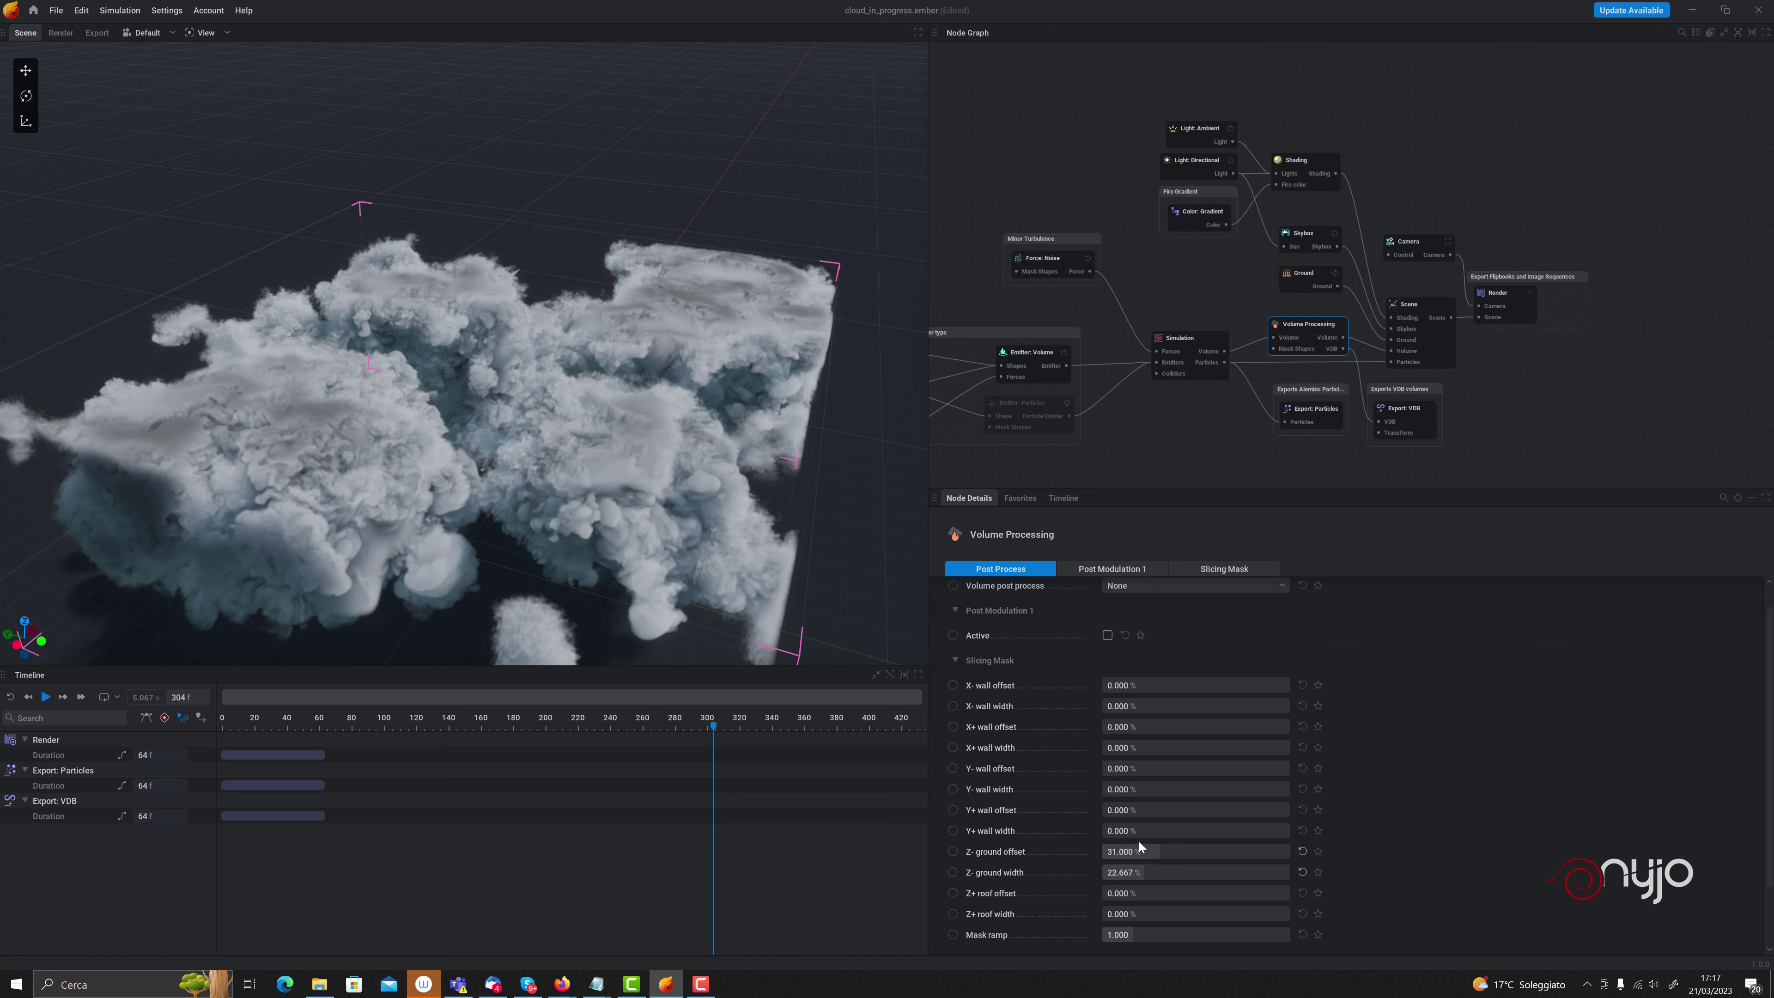
{"action": "left_click", "coordinate": [1181, 852]}
{"action": "type", "text": "0"}
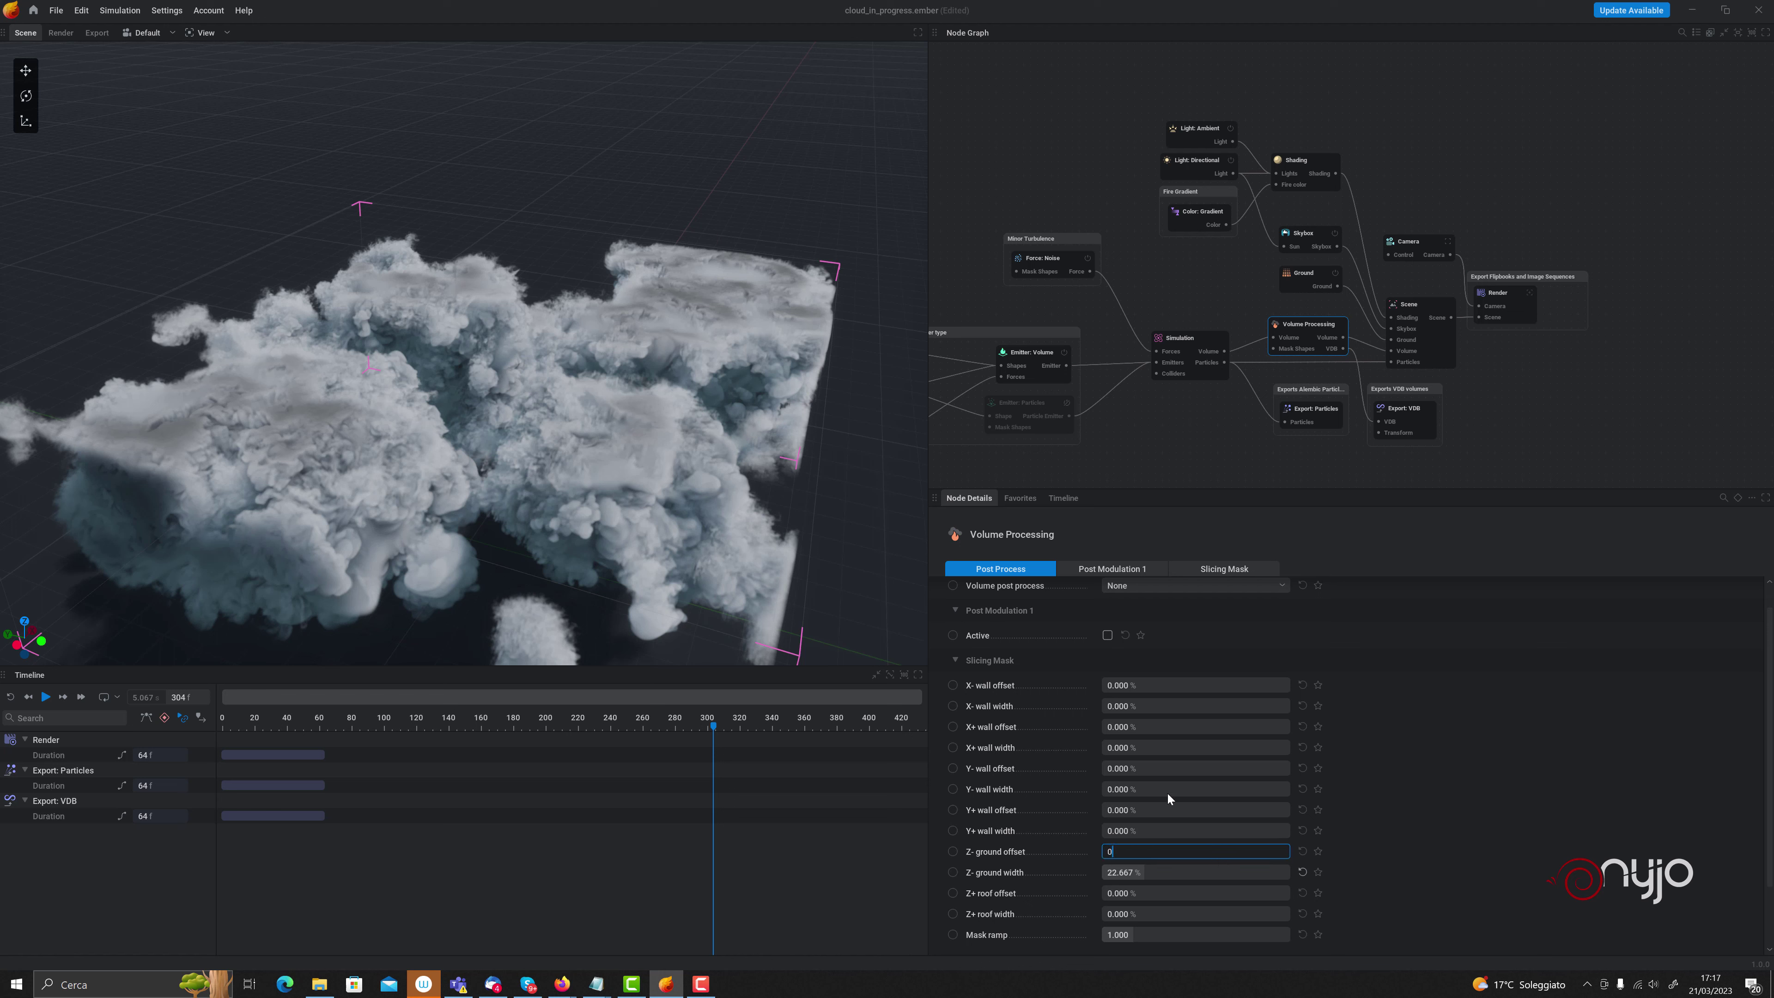
{"action": "key", "text": "Return"}
Widen the Z+ roof width to 38.333% to soften the cloud top
{"action": "scroll", "coordinate": [1134, 755], "scroll_direction": "down", "scroll_amount": 1}
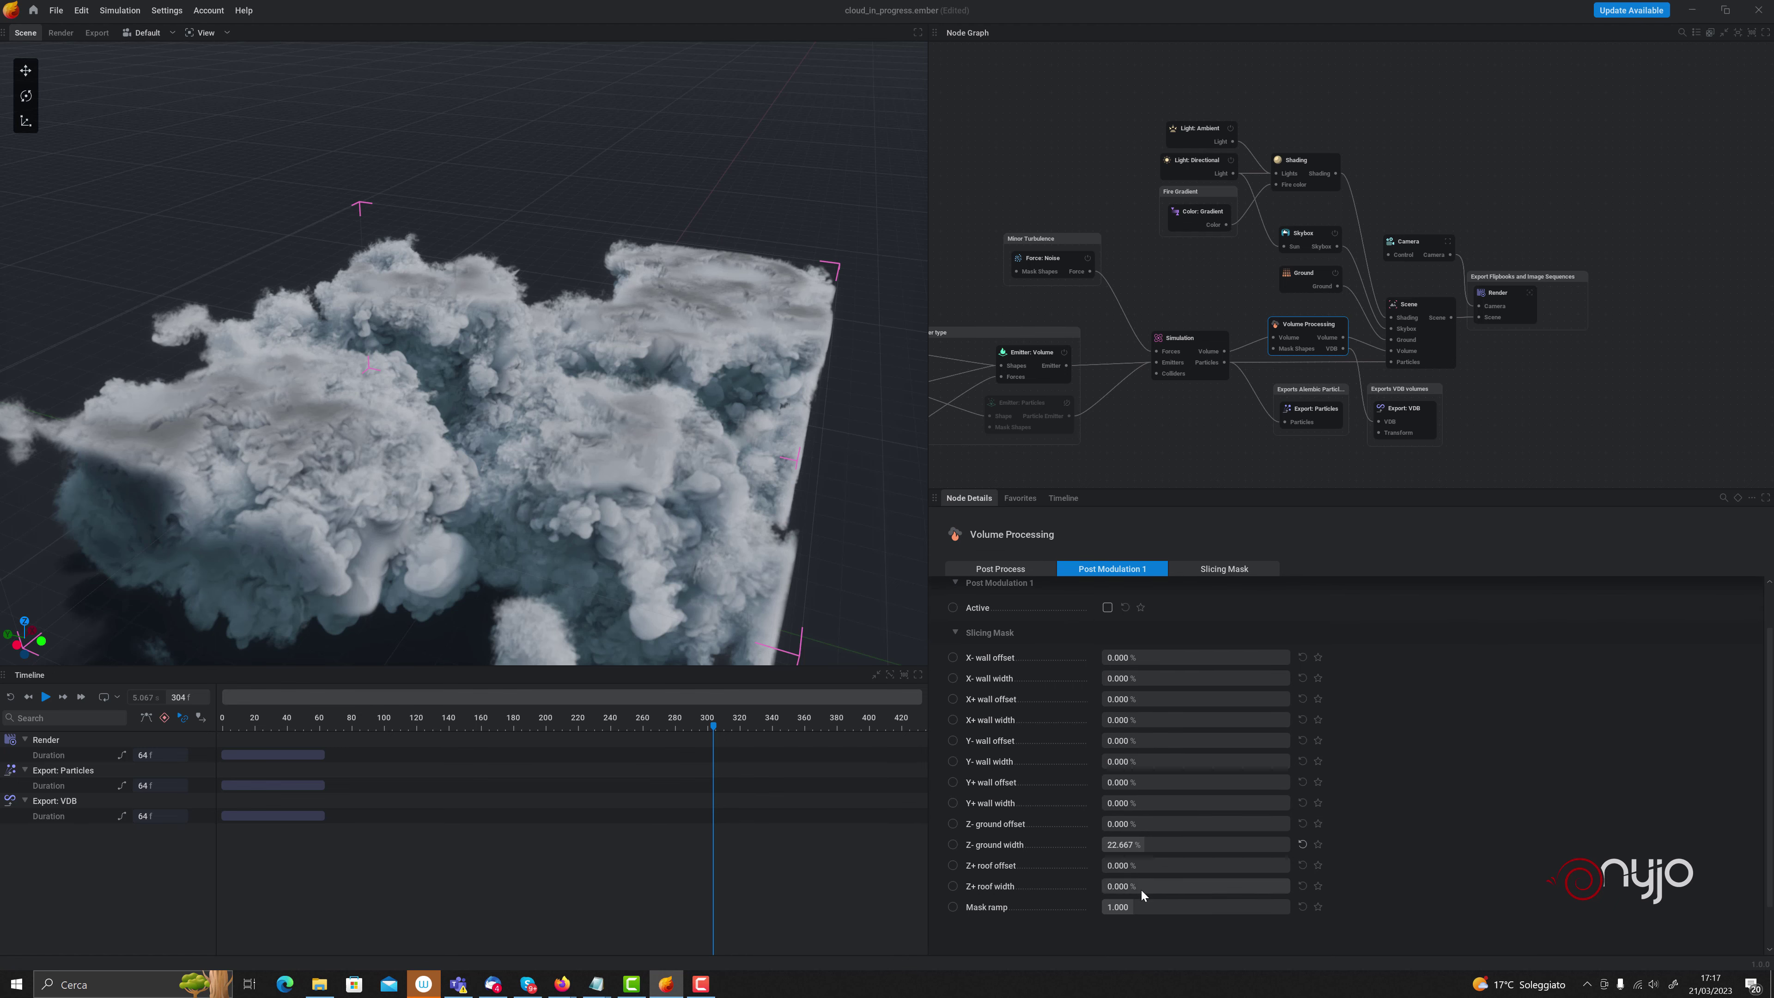
{"action": "left_click_drag", "start_coordinate": [1124, 885], "coordinate": [1187, 886]}
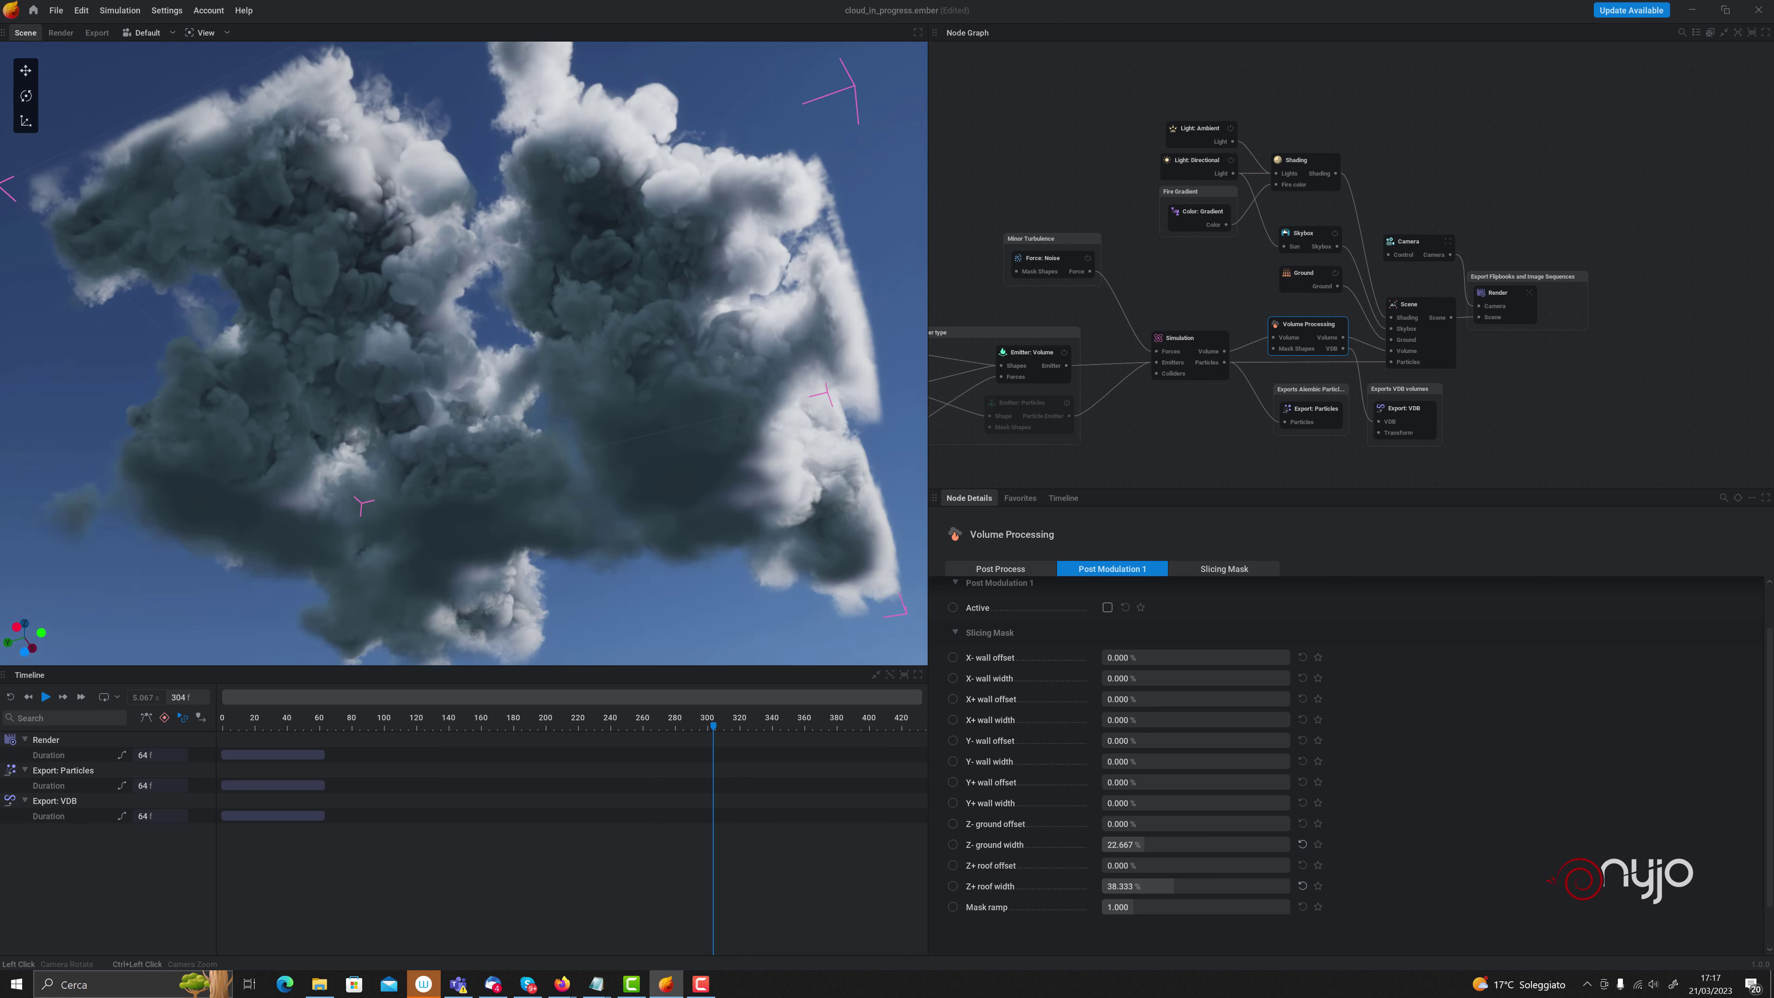
{"action": "left_click_drag", "start_coordinate": [629, 420], "coordinate": [911, 463]}
Set the Shading node's smoke density min limit to 3%
{"action": "left_click", "coordinate": [1301, 164]}
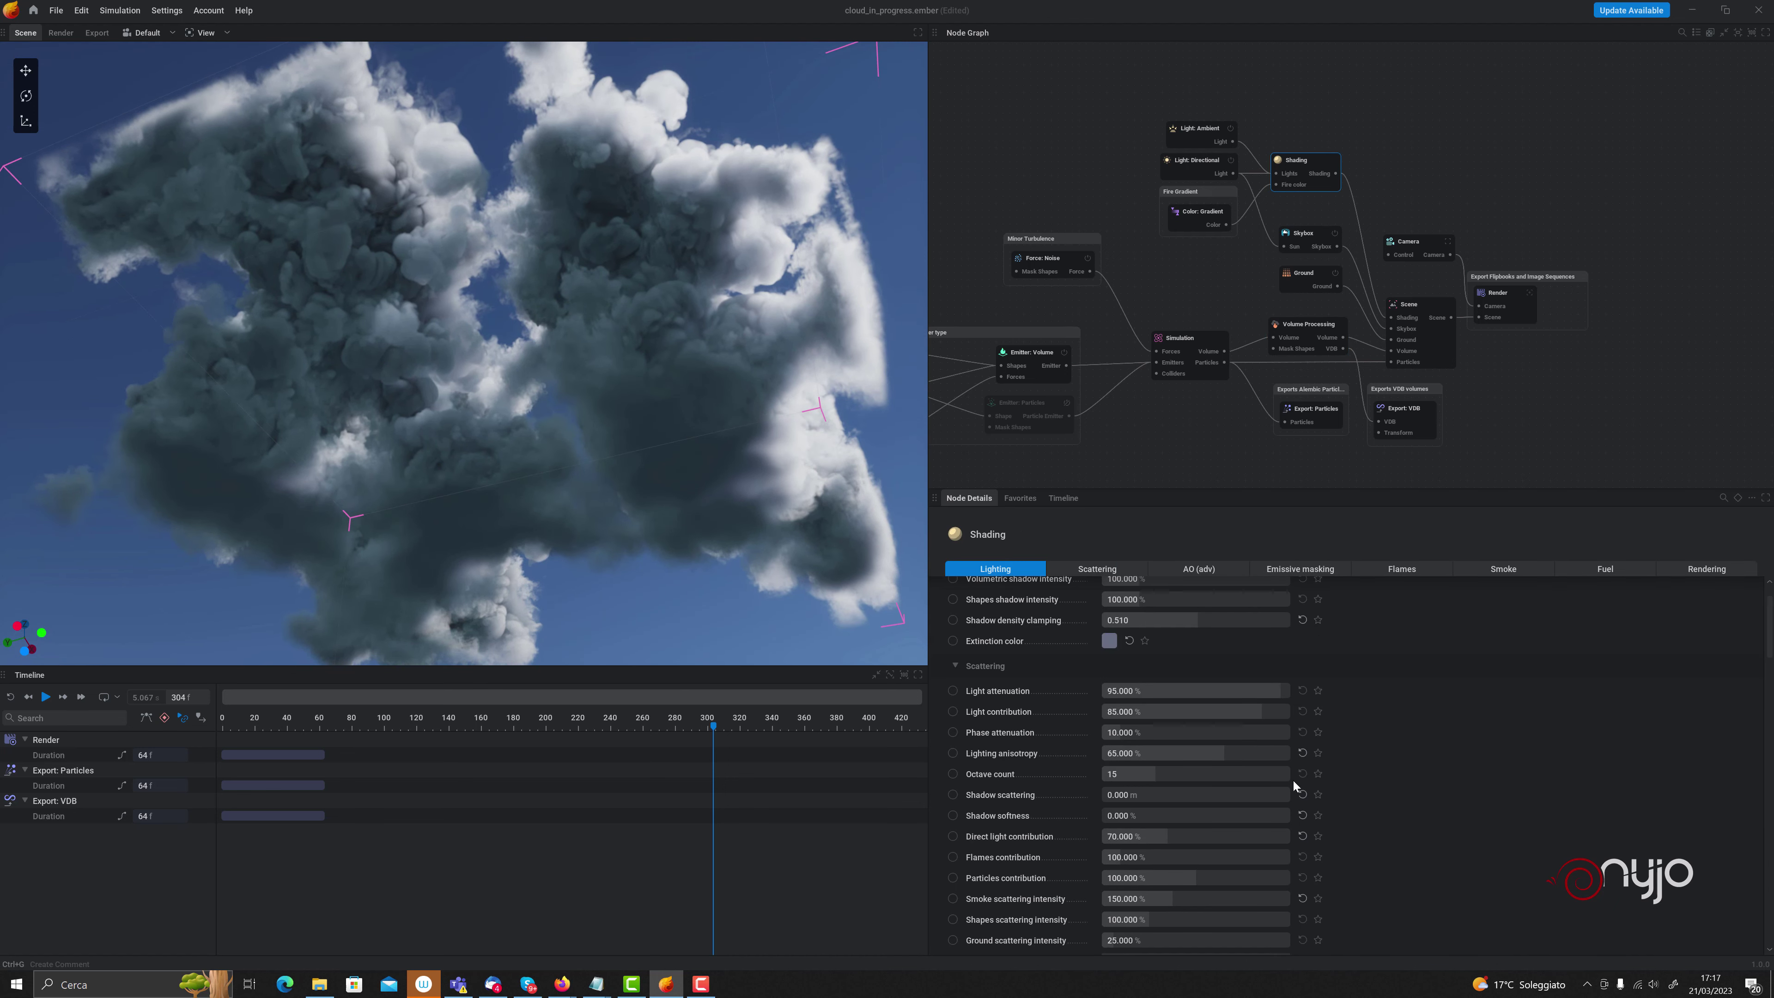
{"action": "scroll", "coordinate": [1310, 786], "scroll_direction": "down", "scroll_amount": 1}
{"action": "scroll", "coordinate": [1308, 776], "scroll_direction": "down", "scroll_amount": 5}
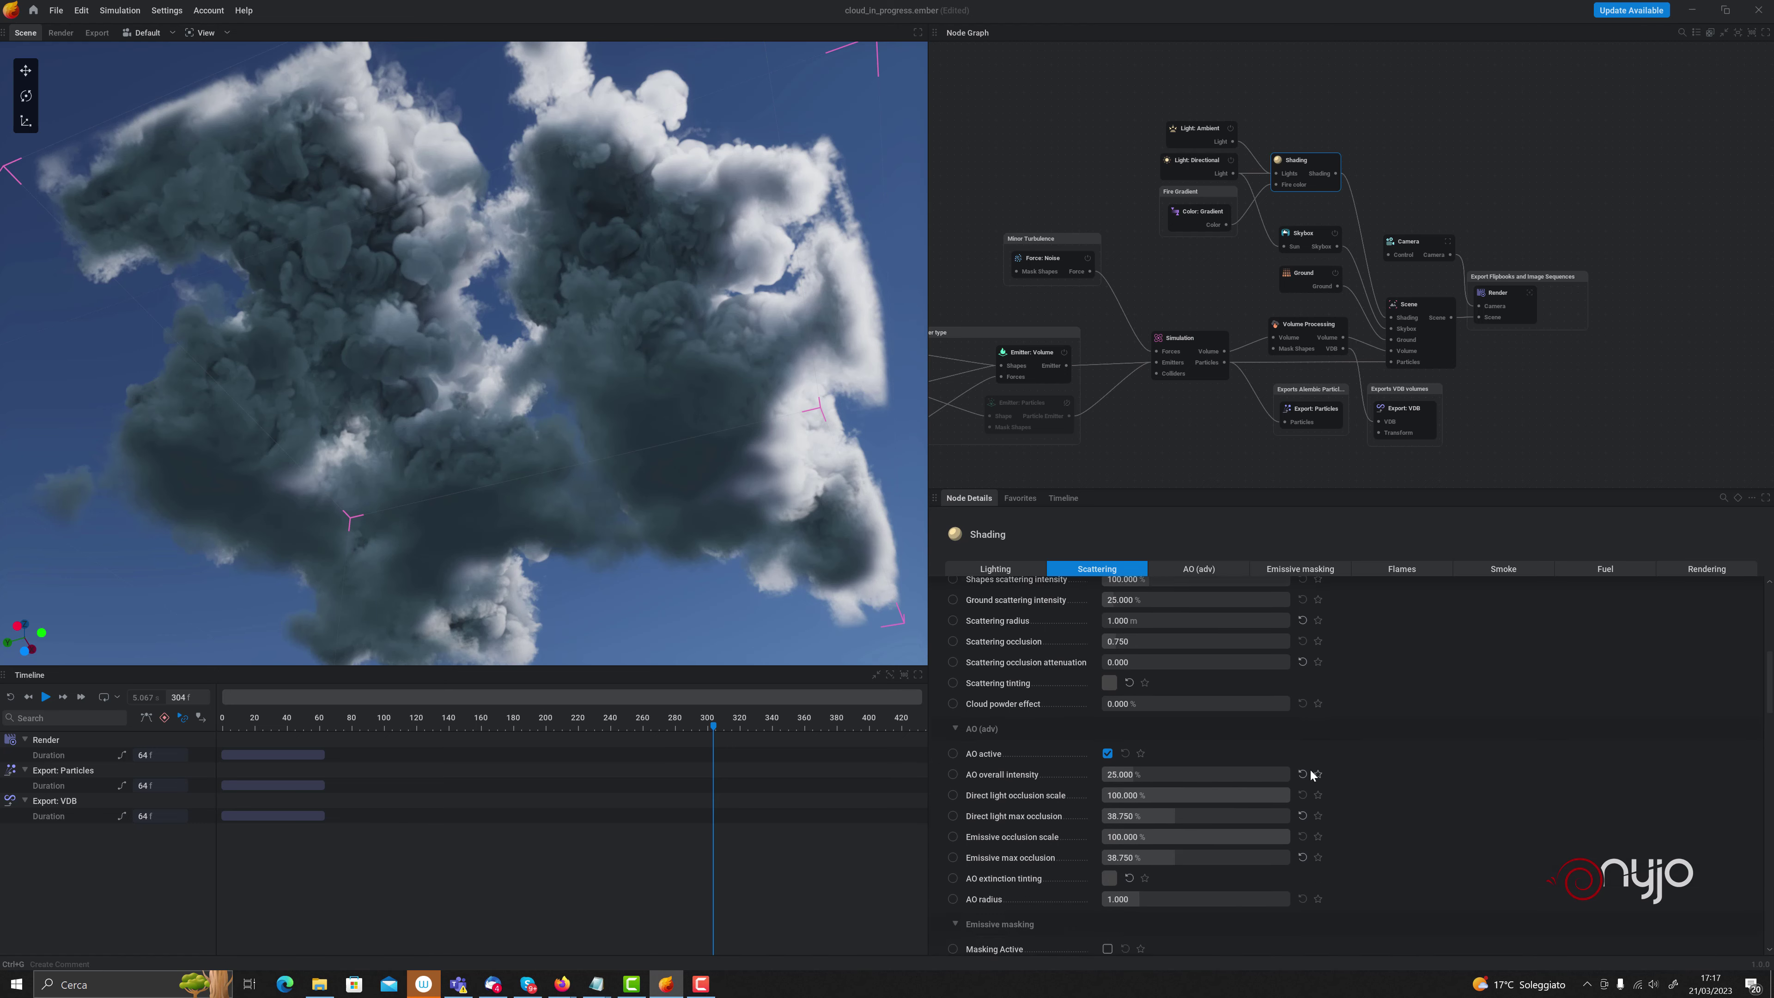
{"action": "scroll", "coordinate": [1309, 774], "scroll_direction": "down", "scroll_amount": 5}
{"action": "scroll", "coordinate": [1310, 772], "scroll_direction": "down", "scroll_amount": 5}
{"action": "scroll", "coordinate": [1311, 769], "scroll_direction": "down", "scroll_amount": 5}
{"action": "scroll", "coordinate": [1314, 769], "scroll_direction": "down", "scroll_amount": 3}
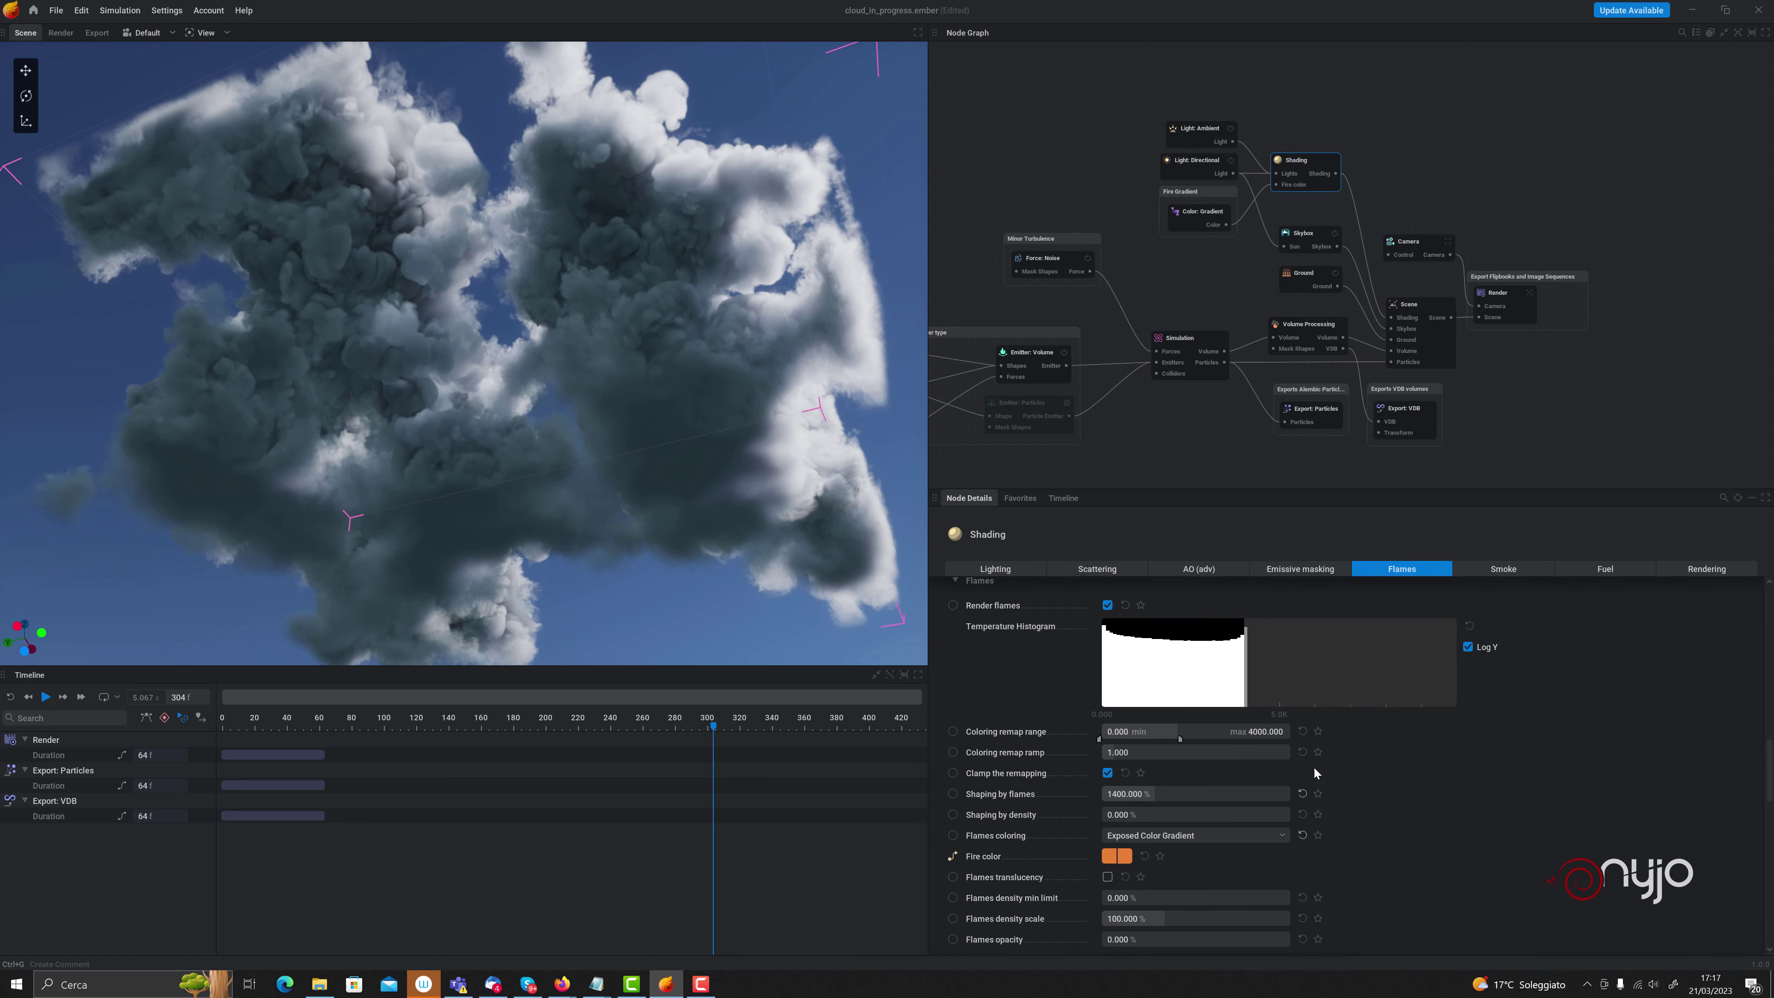
{"action": "scroll", "coordinate": [1314, 769], "scroll_direction": "down", "scroll_amount": 3}
{"action": "scroll", "coordinate": [1315, 770], "scroll_direction": "down", "scroll_amount": 3}
{"action": "scroll", "coordinate": [1316, 770], "scroll_direction": "down", "scroll_amount": 3}
{"action": "scroll", "coordinate": [1316, 768], "scroll_direction": "down", "scroll_amount": 2}
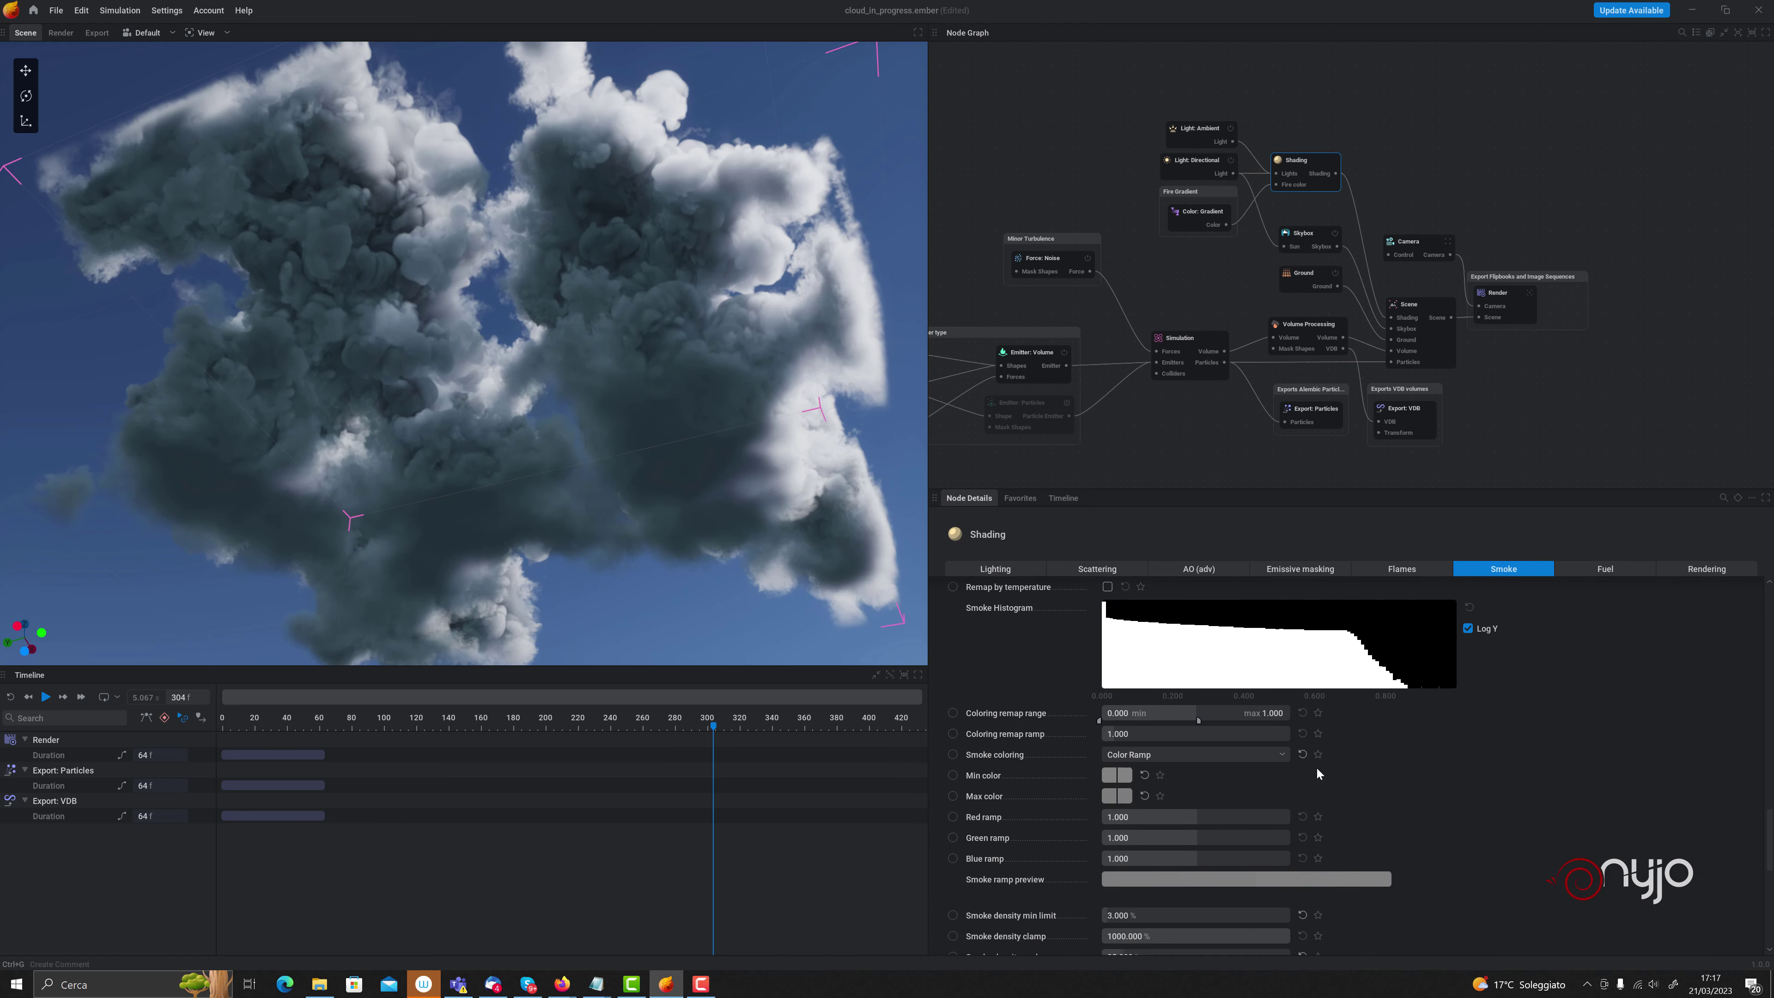
{"action": "scroll", "coordinate": [1318, 766], "scroll_direction": "down", "scroll_amount": 1}
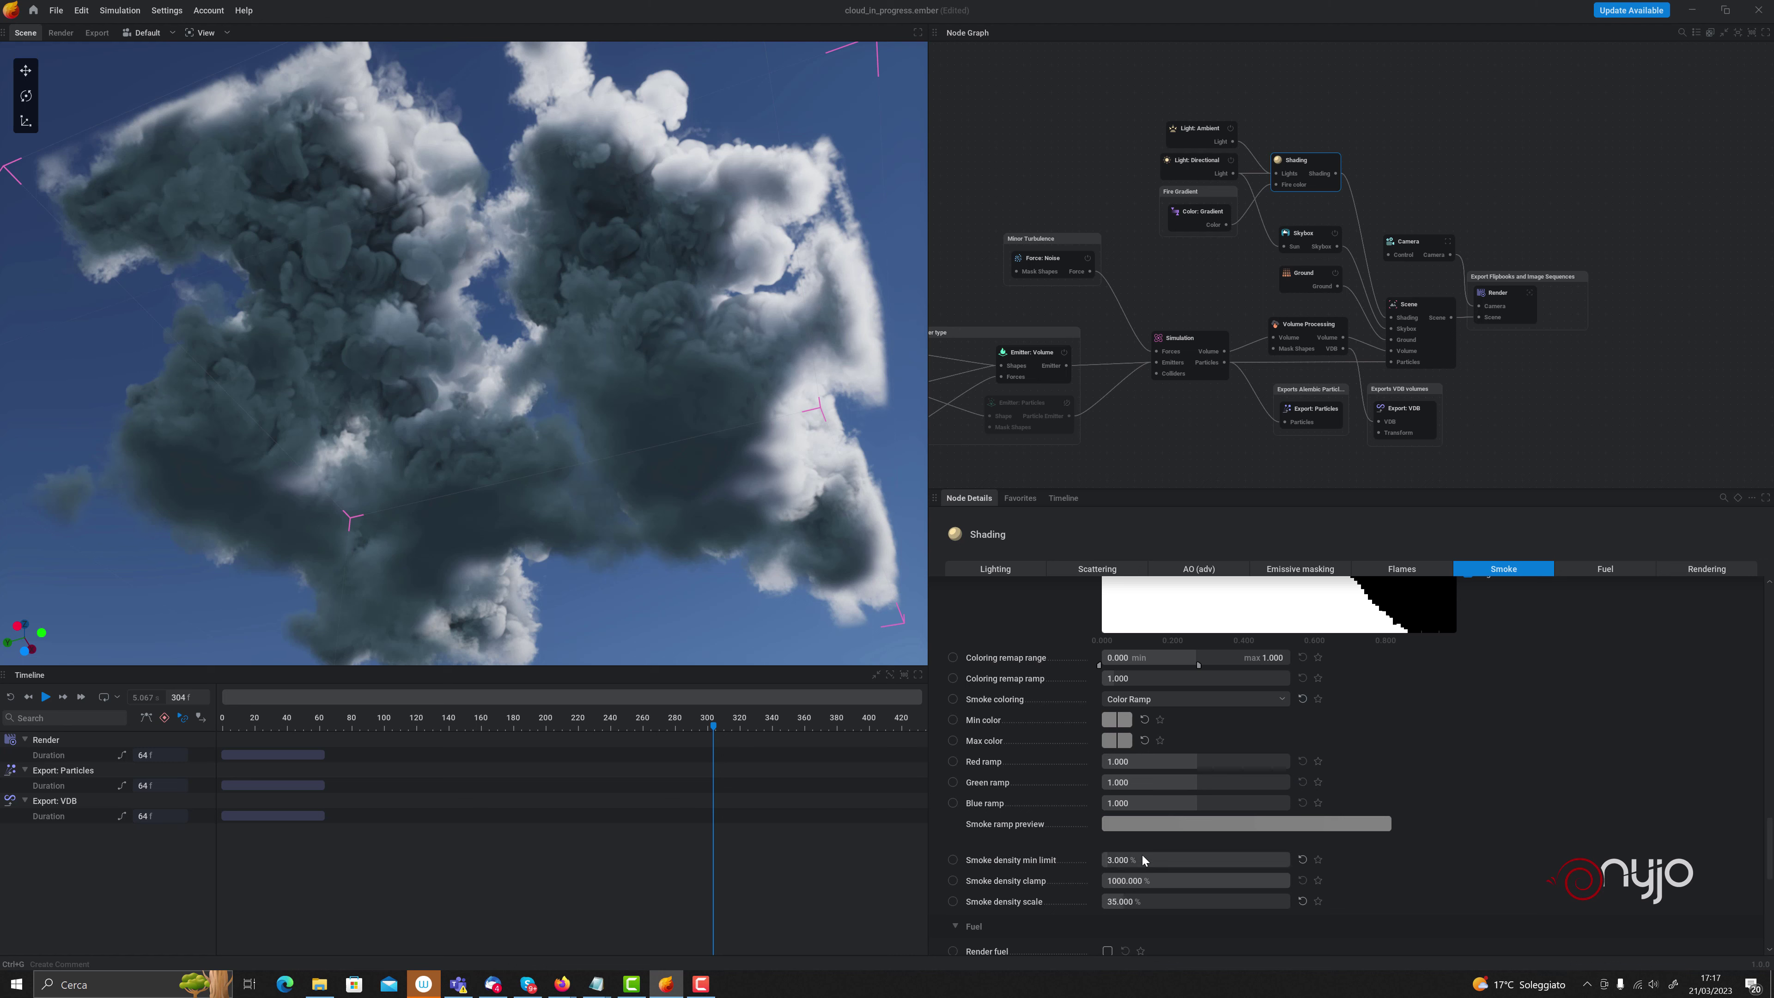
{"action": "mouse_move", "coordinate": [1146, 857]}
{"action": "left_mouse_down"}
{"action": "mouse_move", "coordinate": [1111, 858]}
{"action": "mouse_move", "coordinate": [1173, 860]}
{"action": "mouse_move", "coordinate": [1151, 860]}
{"action": "left_mouse_up"}
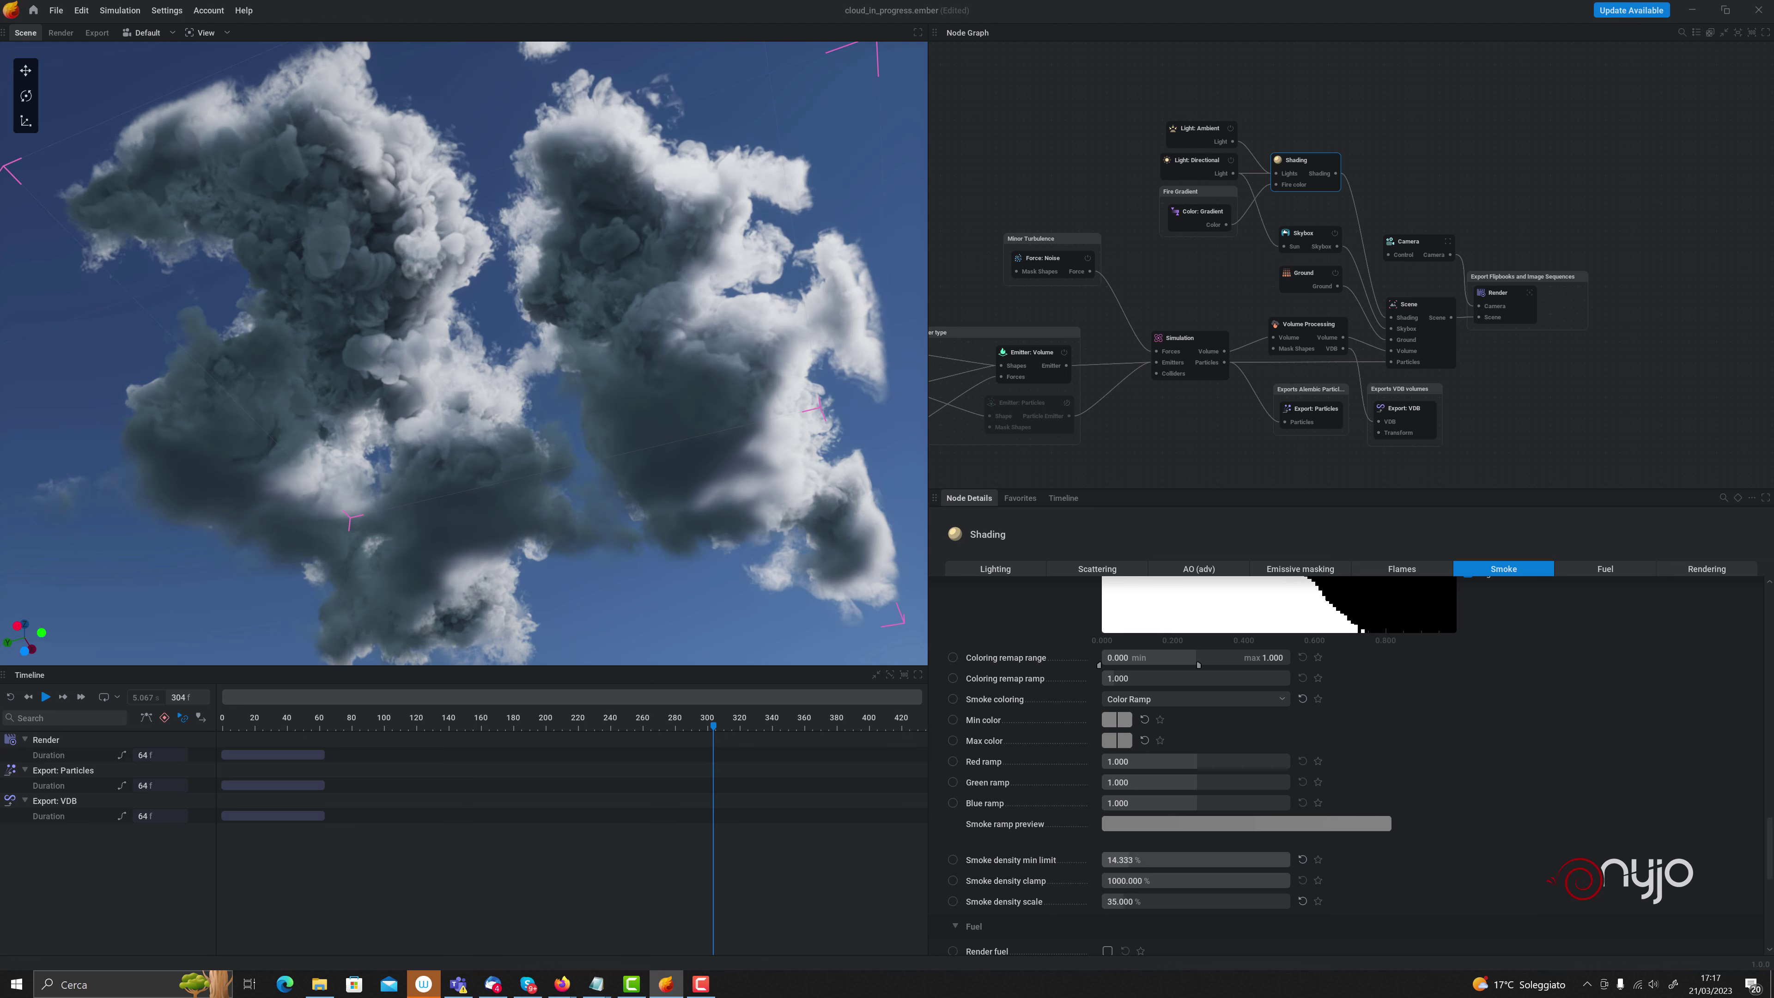
{"action": "left_click", "coordinate": [1156, 863]}
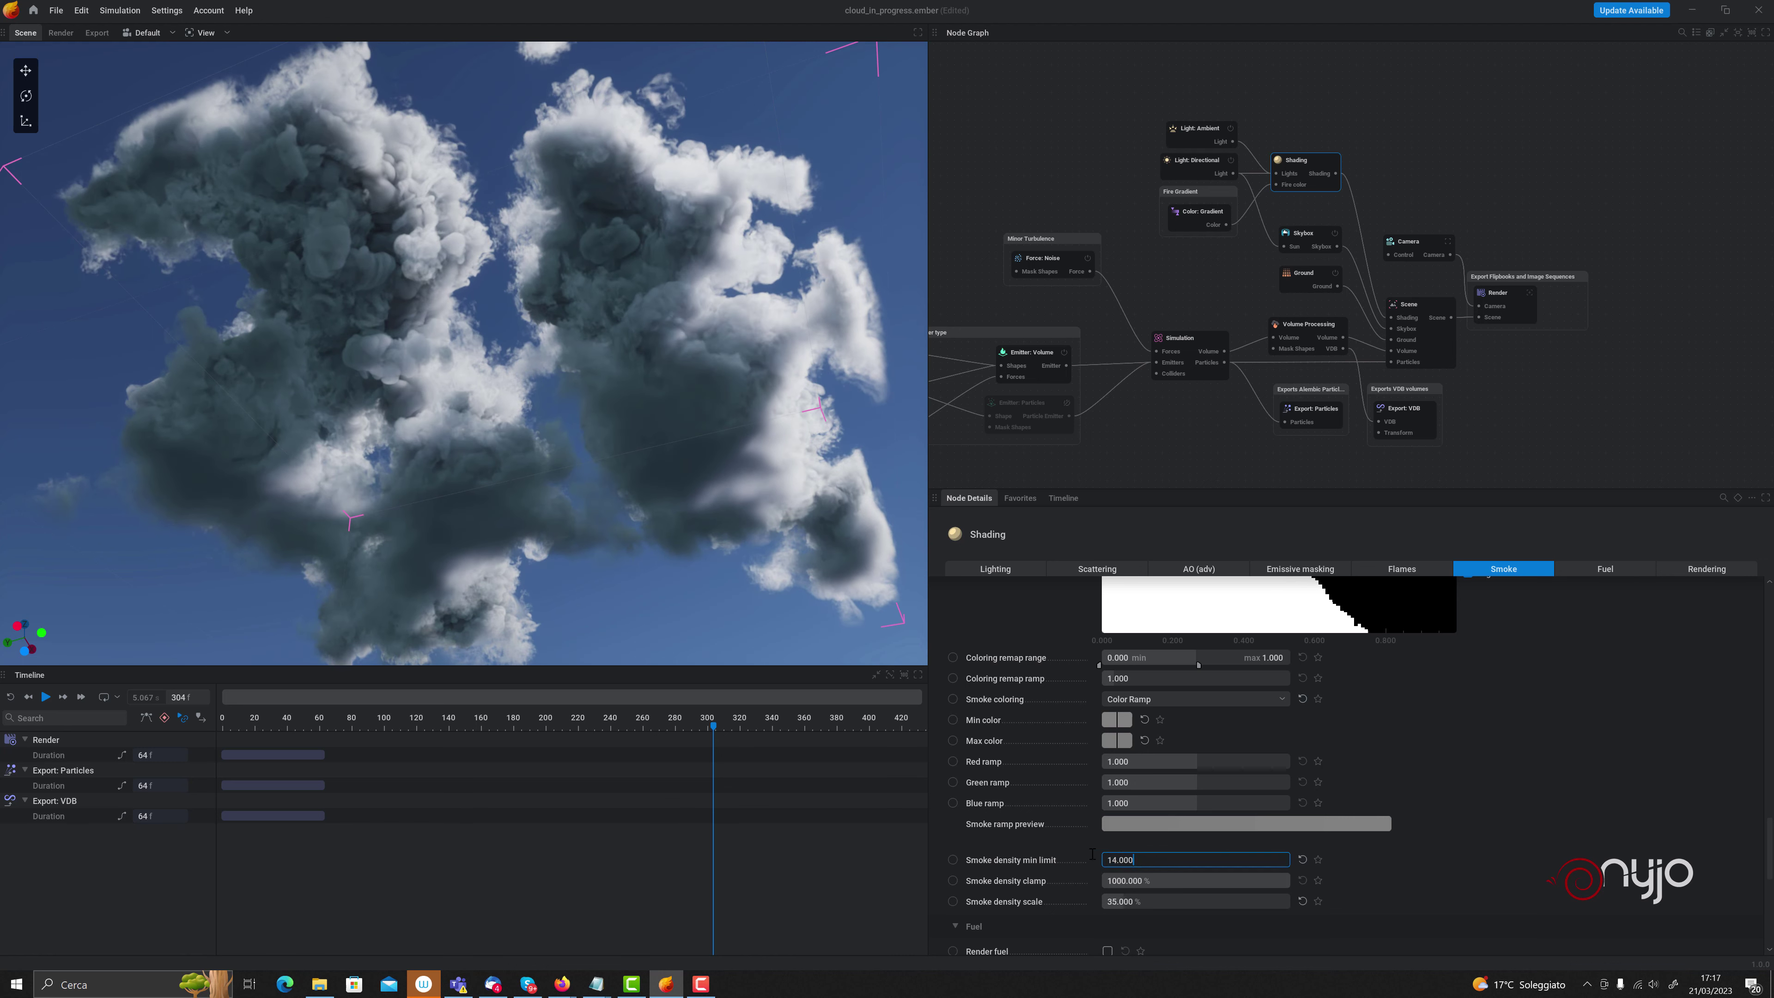
{"action": "key", "text": "BackSpace"}
{"action": "key", "text": "BackSpace"}
{"action": "key", "text": "BackSpace"}
{"action": "type", "text": "3"}
{"action": "key", "text": "Return"}
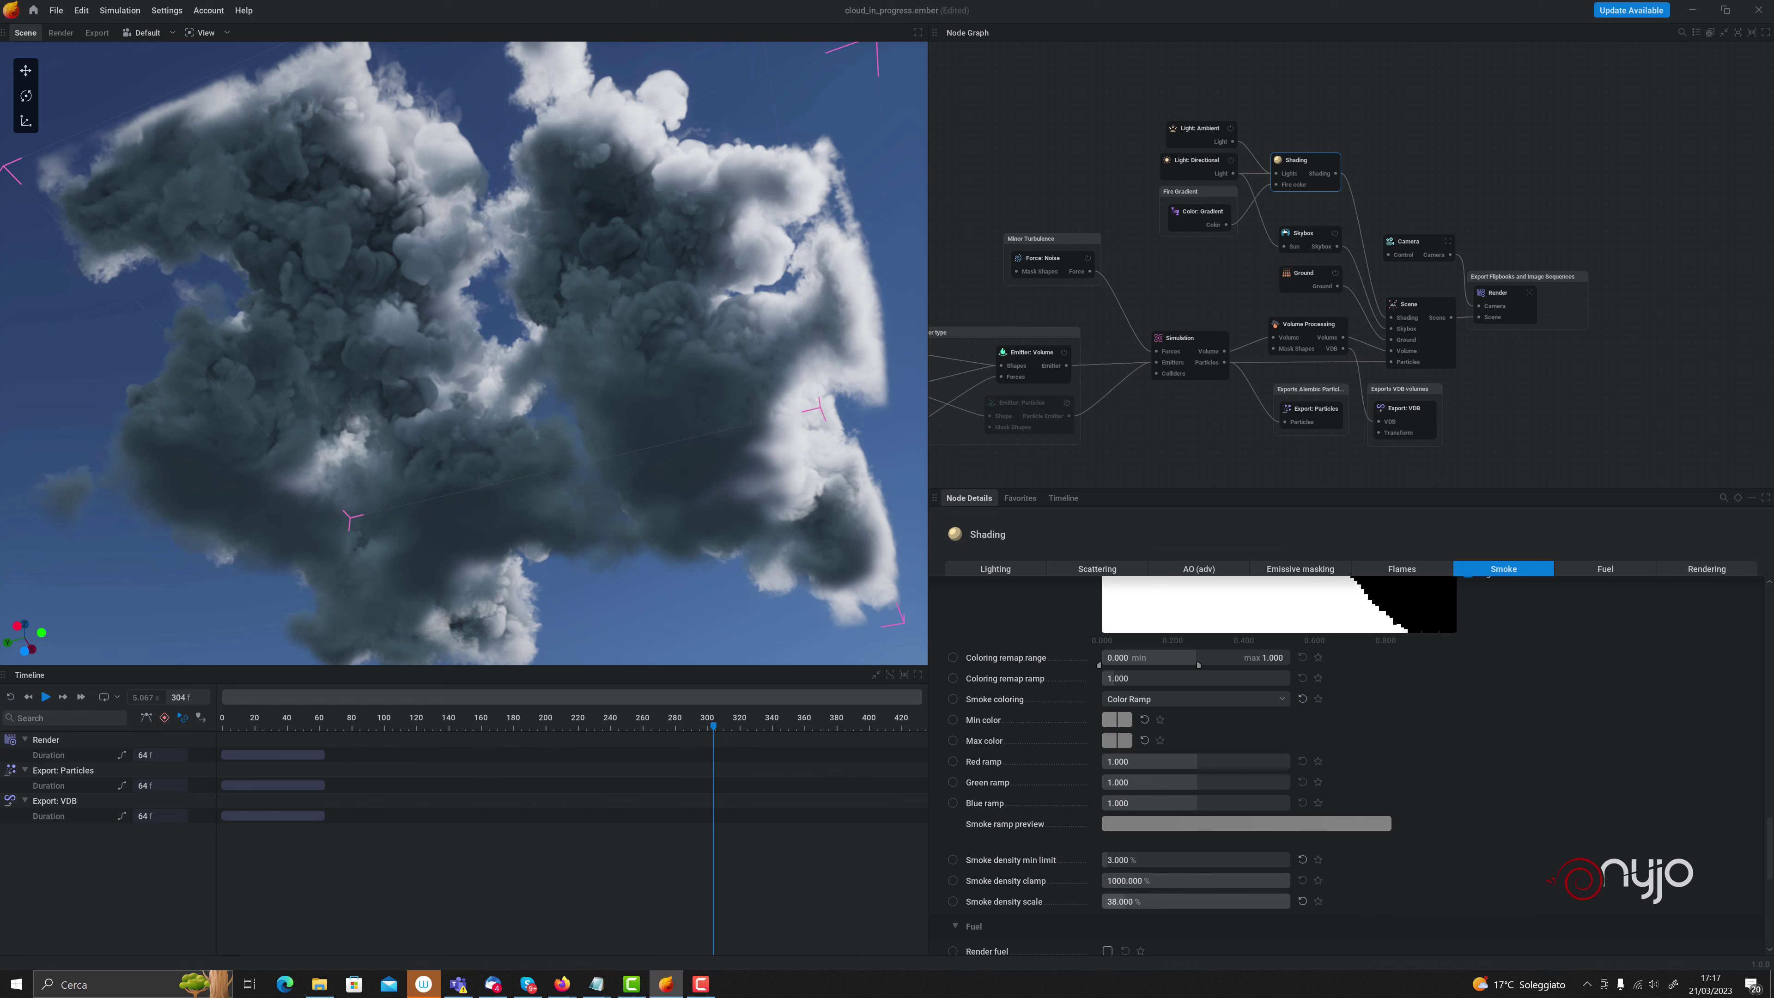
Lower the smoke density scale to 10% for a lighter, whiter cloud
{"action": "mouse_move", "coordinate": [1152, 901]}
{"action": "left_mouse_down"}
{"action": "mouse_move", "coordinate": [1201, 901]}
{"action": "mouse_move", "coordinate": [1119, 901]}
{"action": "left_mouse_up"}
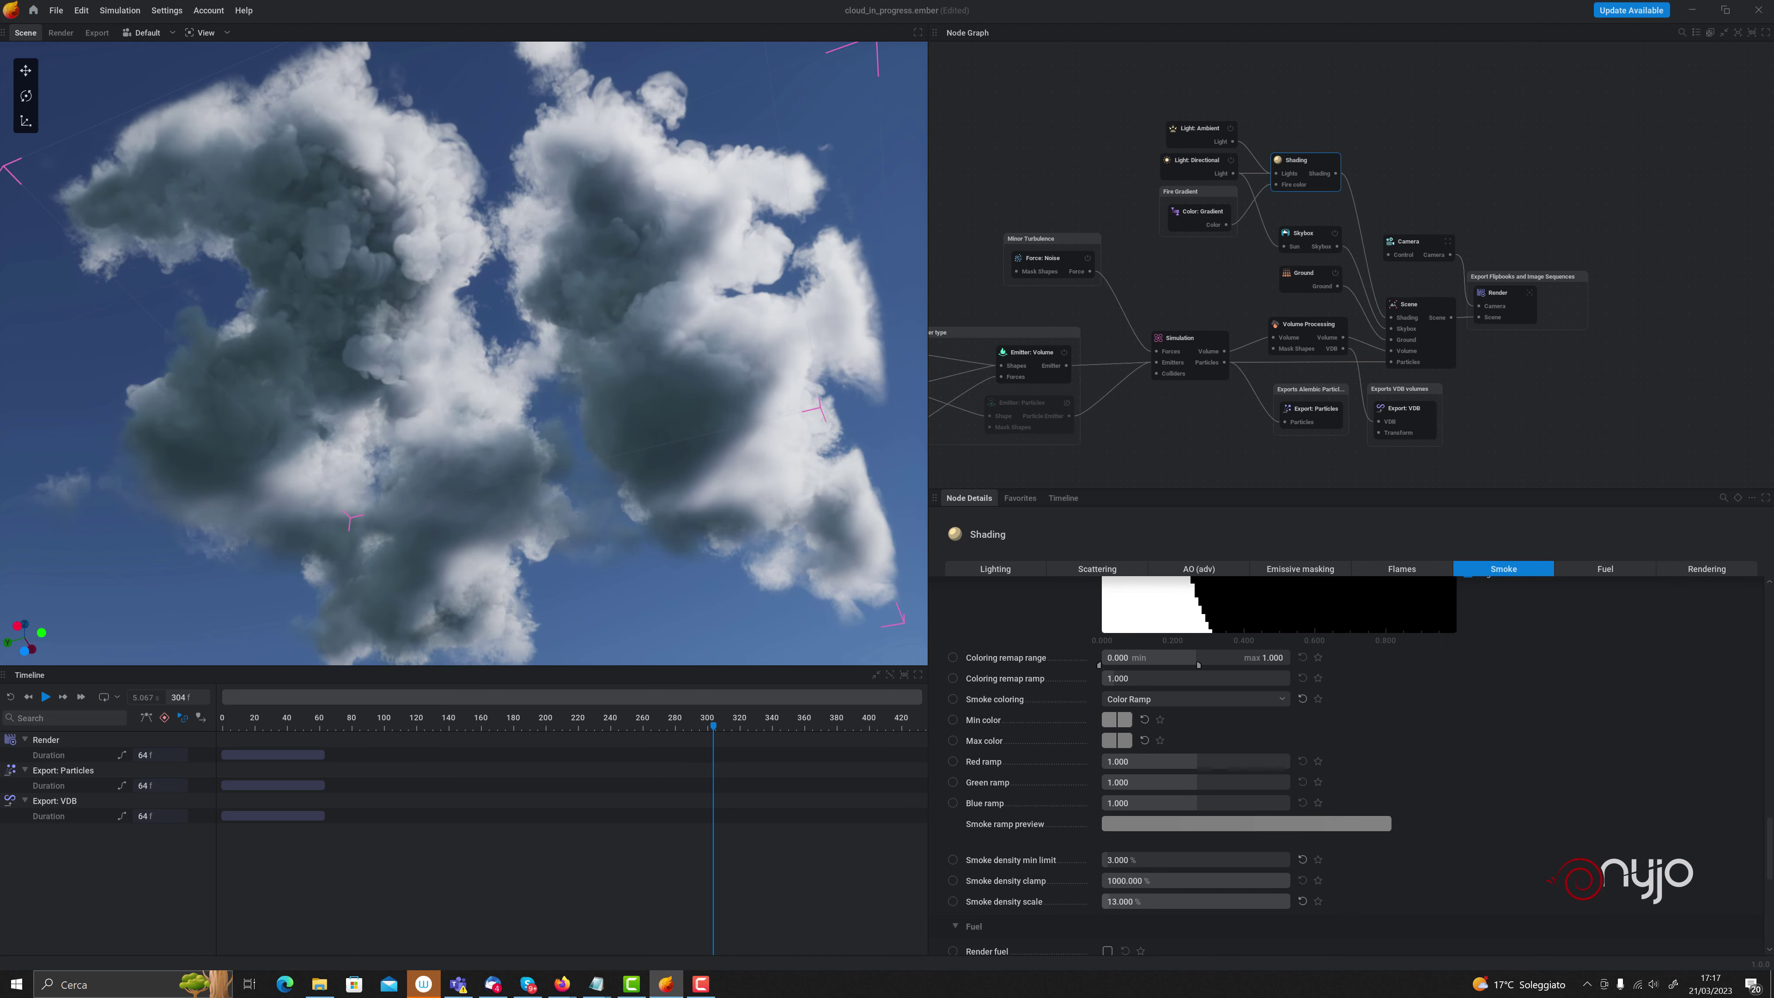
{"action": "left_click_drag", "start_coordinate": [1119, 901], "coordinate": [1116, 902]}
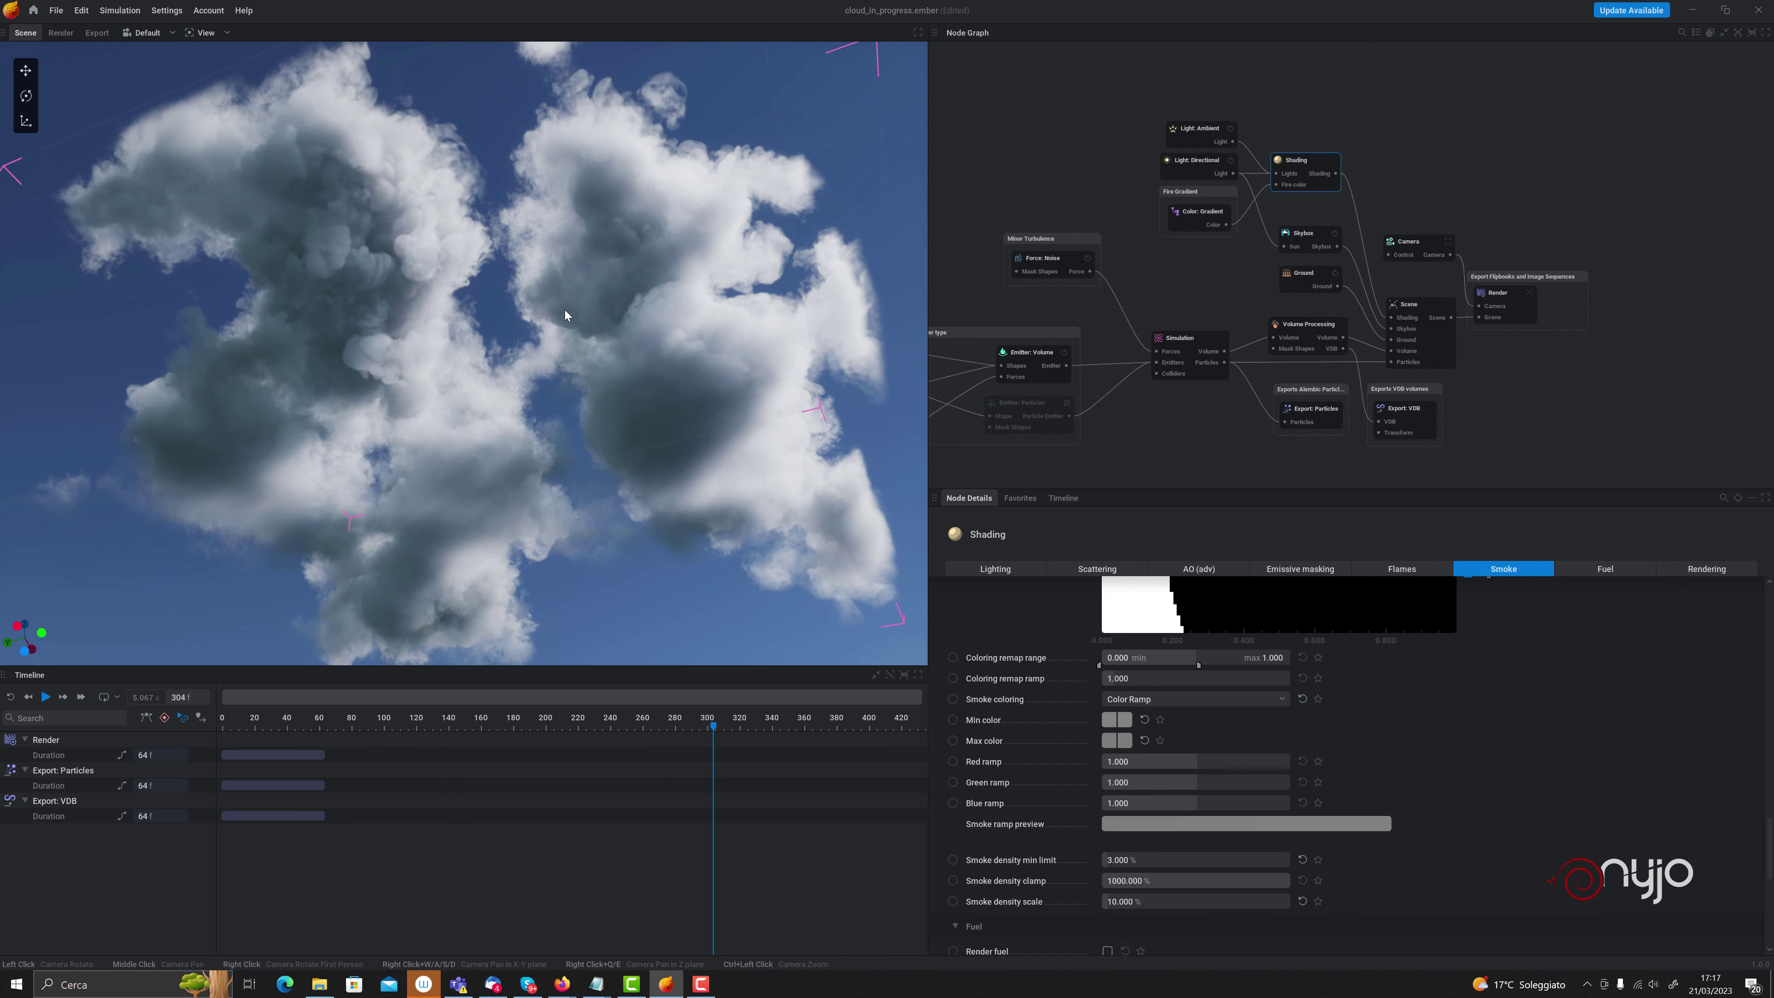
{"action": "mouse_move", "coordinate": [566, 309]}
{"action": "left_mouse_down"}
{"action": "mouse_move", "coordinate": [566, 420]}
{"action": "mouse_move", "coordinate": [566, 224]}
{"action": "left_mouse_up"}
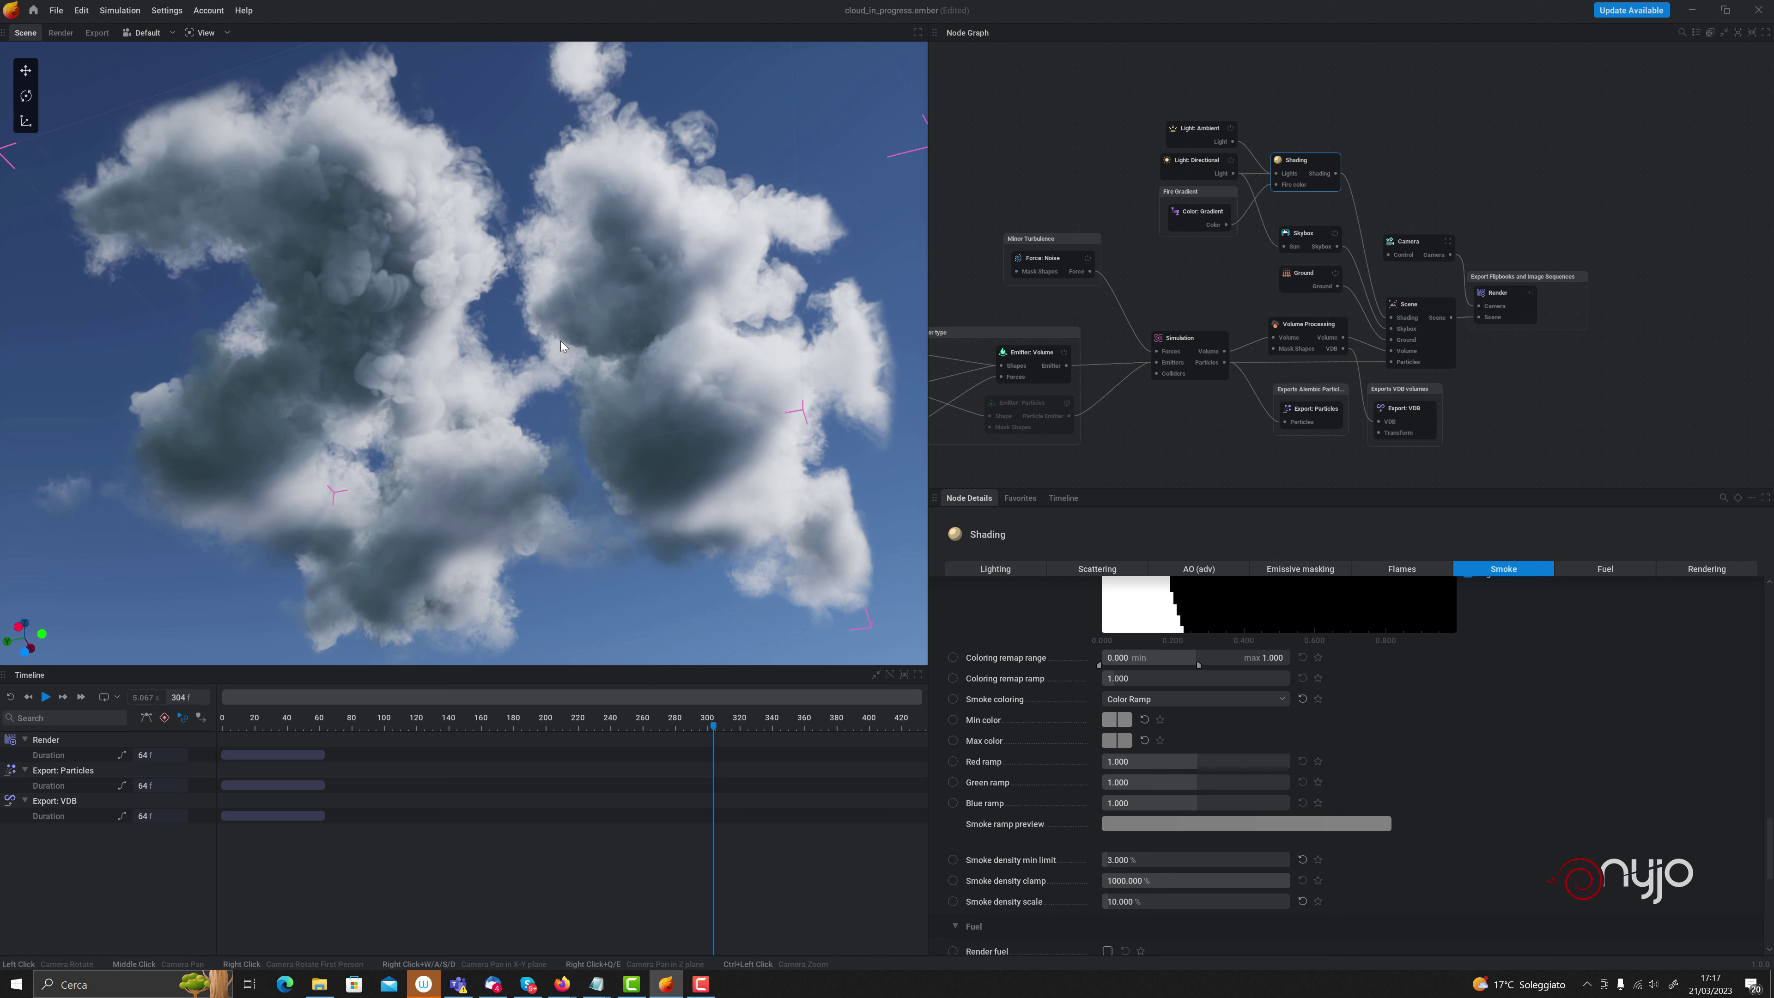